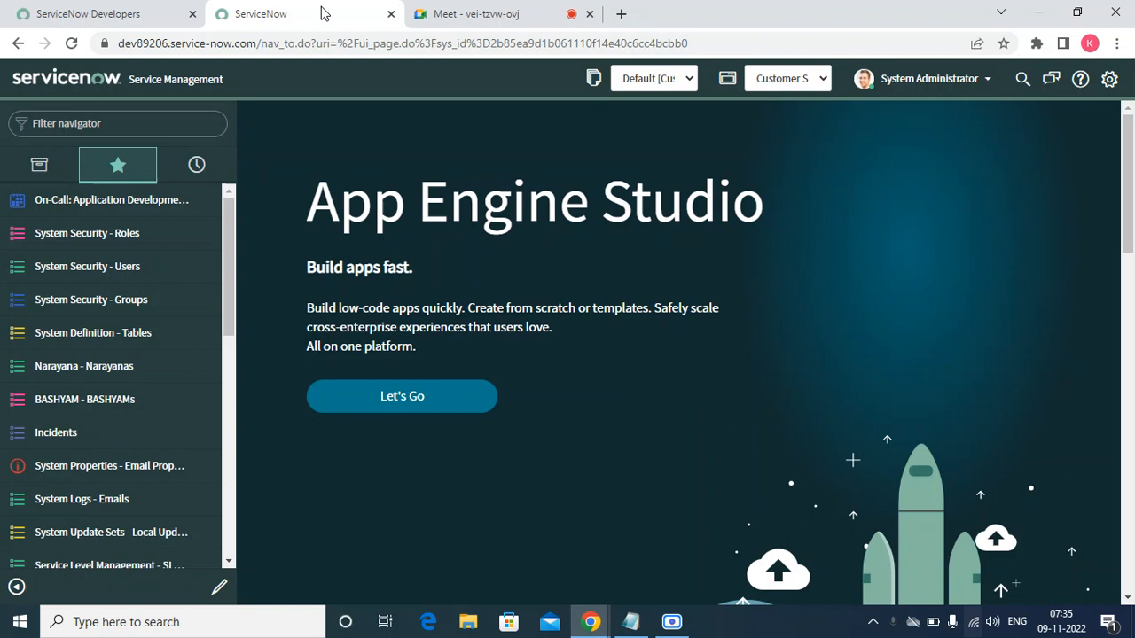
- Filter the navigator for 'accoun', open Customer > Accounts and start a new account record
{"action": "left_click", "coordinate": [90, 129]}
{"action": "type", "text": "a"}
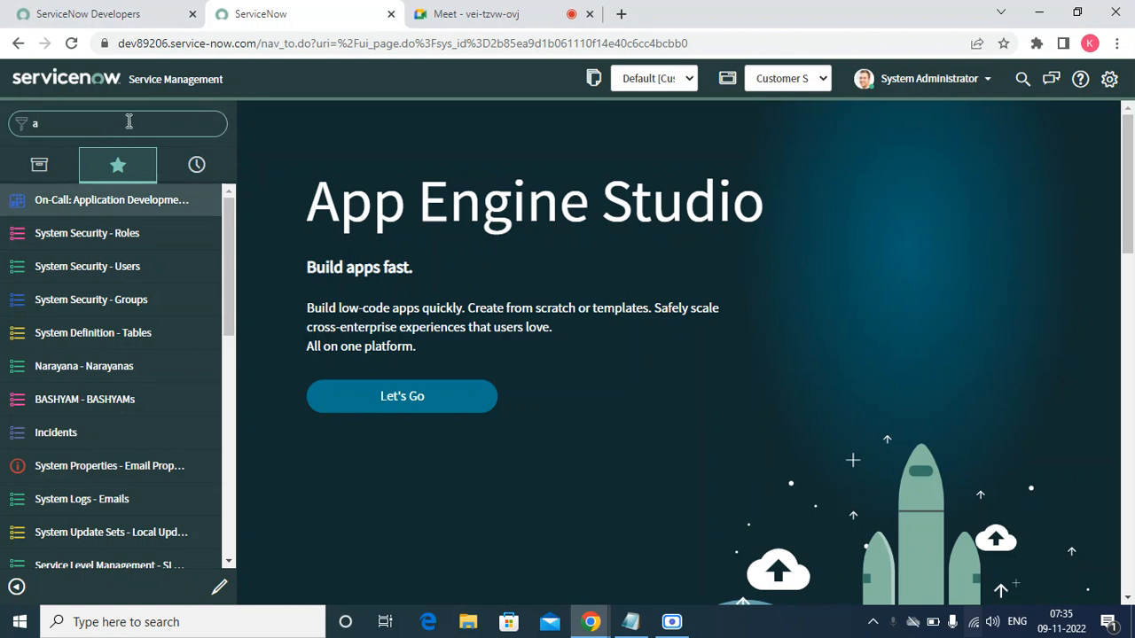
{"action": "key", "text": "BackSpace"}
{"action": "type", "text": "accoun"}
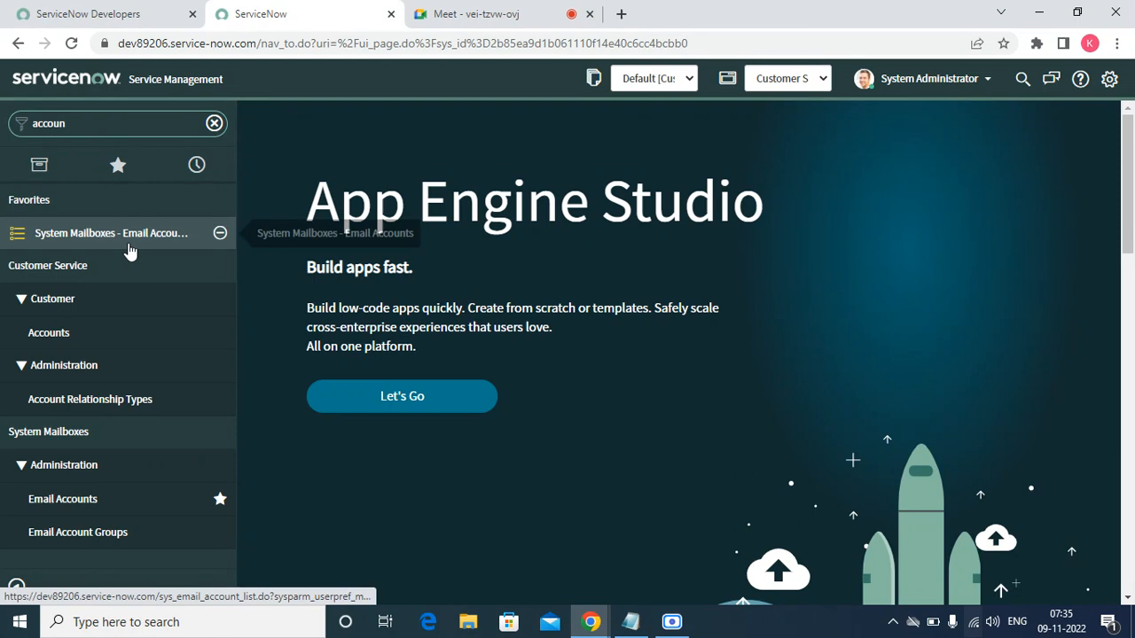
{"action": "left_click", "coordinate": [78, 344]}
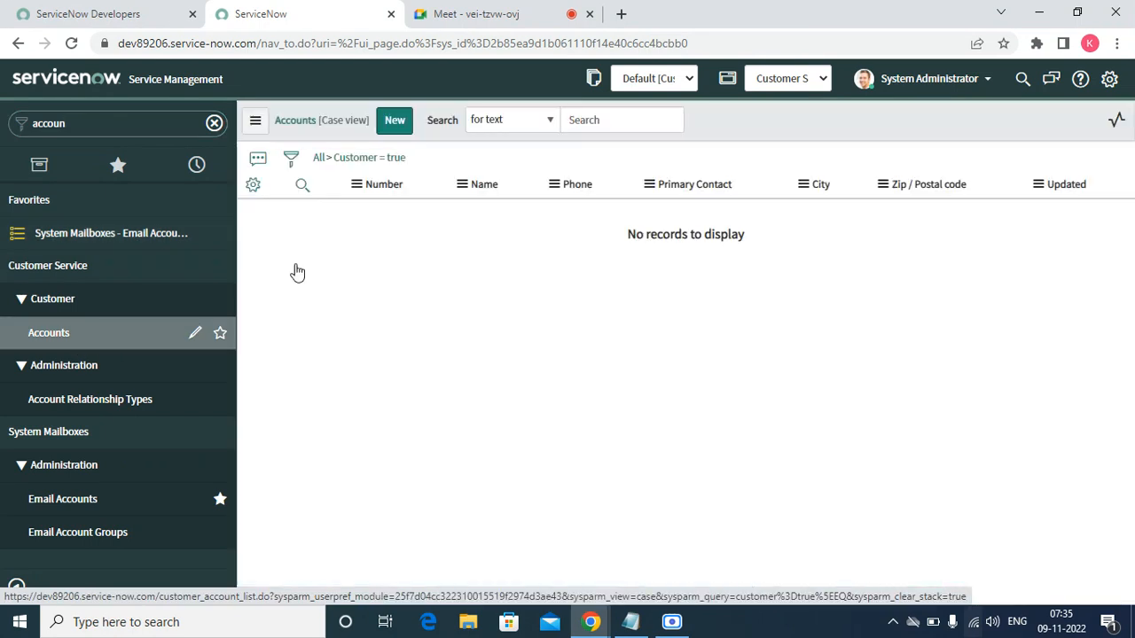
{"action": "left_click", "coordinate": [396, 122]}
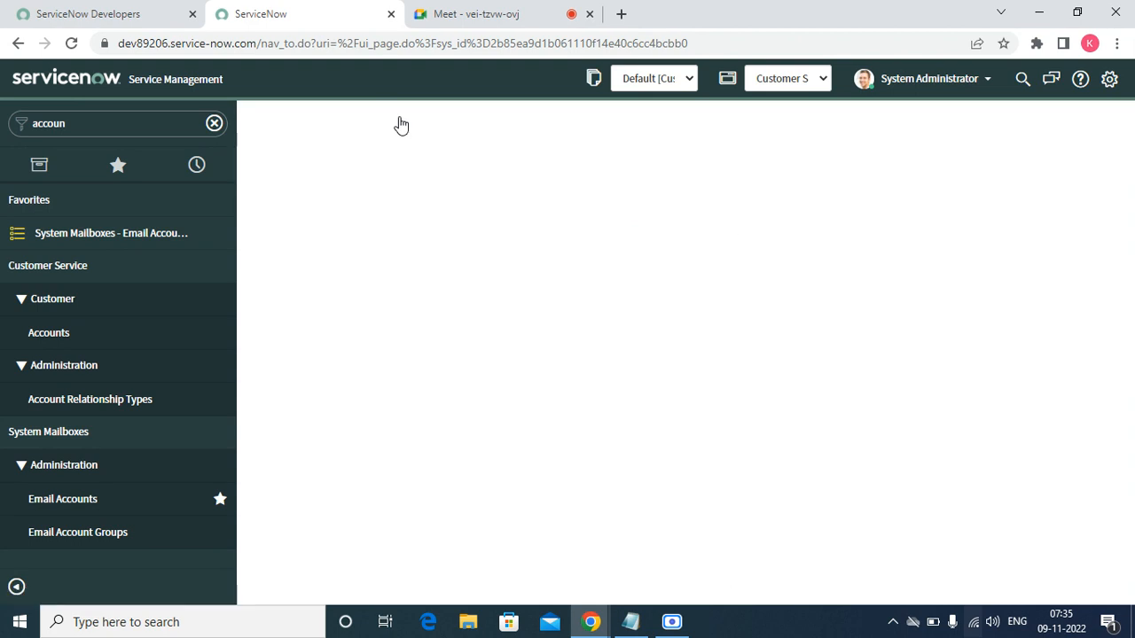
- Admit the waiting participant to the Google Meet call, dismiss the warning, and return to ServiceNow
{"action": "left_click", "coordinate": [449, 16]}
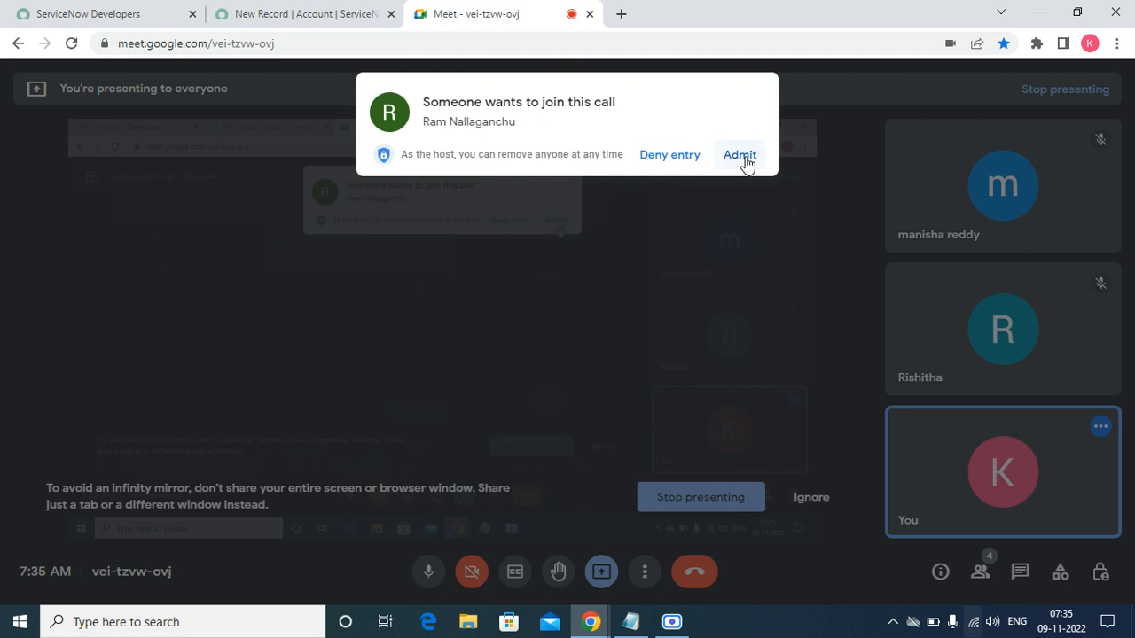
{"action": "left_click", "coordinate": [743, 158]}
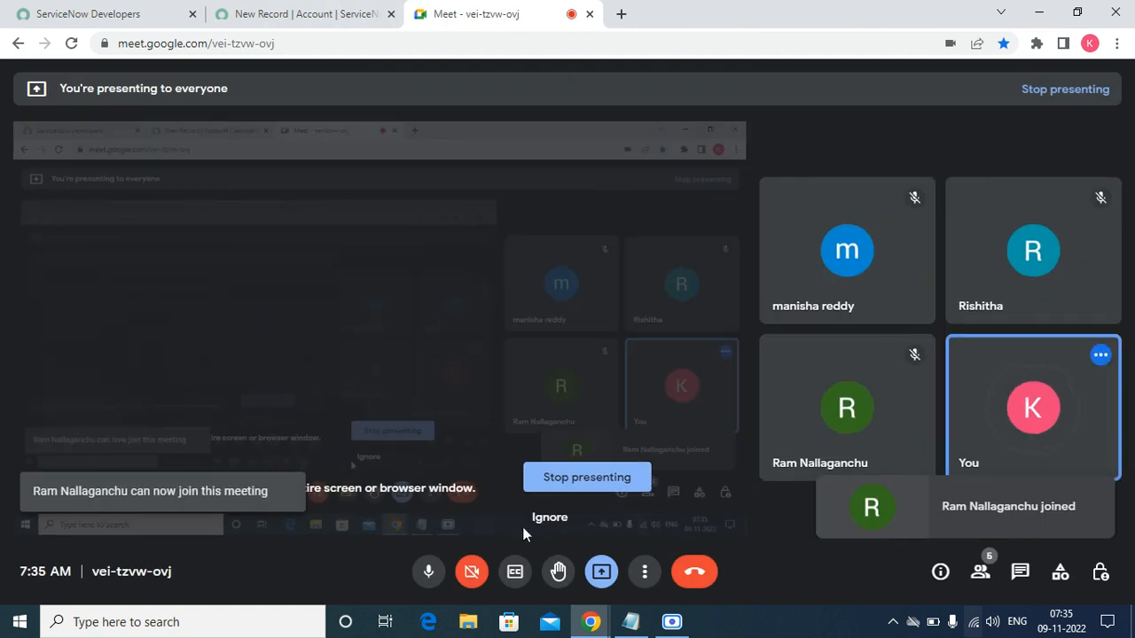
{"action": "left_click", "coordinate": [543, 518]}
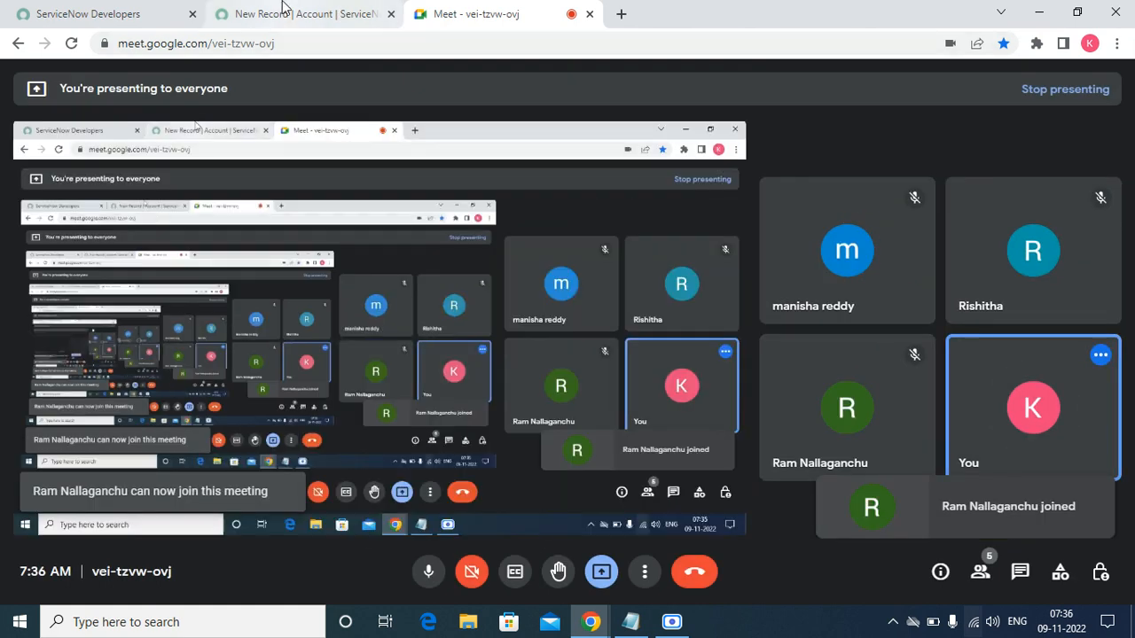
{"action": "left_click", "coordinate": [282, 7]}
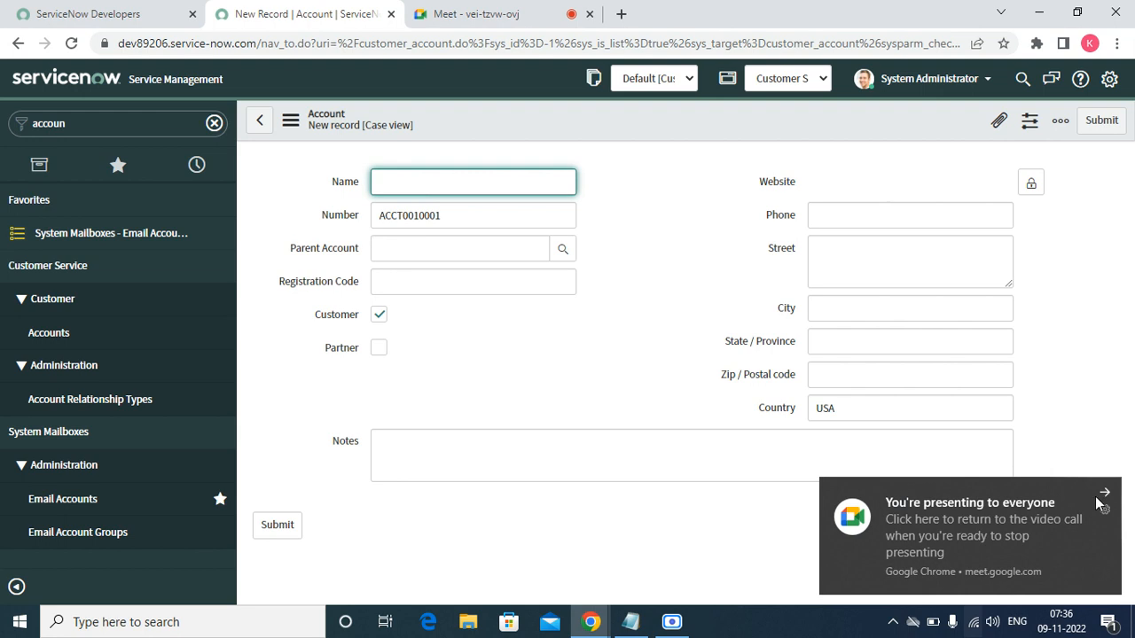
- Enter account name 'Test account' and registration code 'Test123'
{"action": "left_click", "coordinate": [1104, 494]}
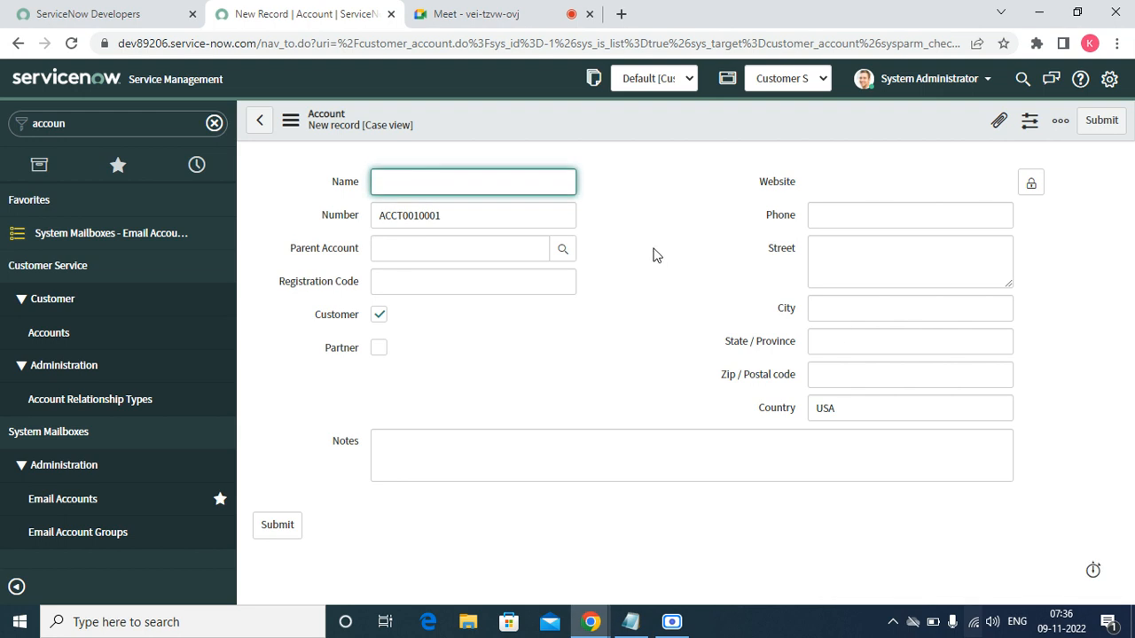
{"action": "left_click", "coordinate": [474, 188]}
{"action": "type", "text": "Test acccount"}
{"action": "left_click", "coordinate": [417, 248]}
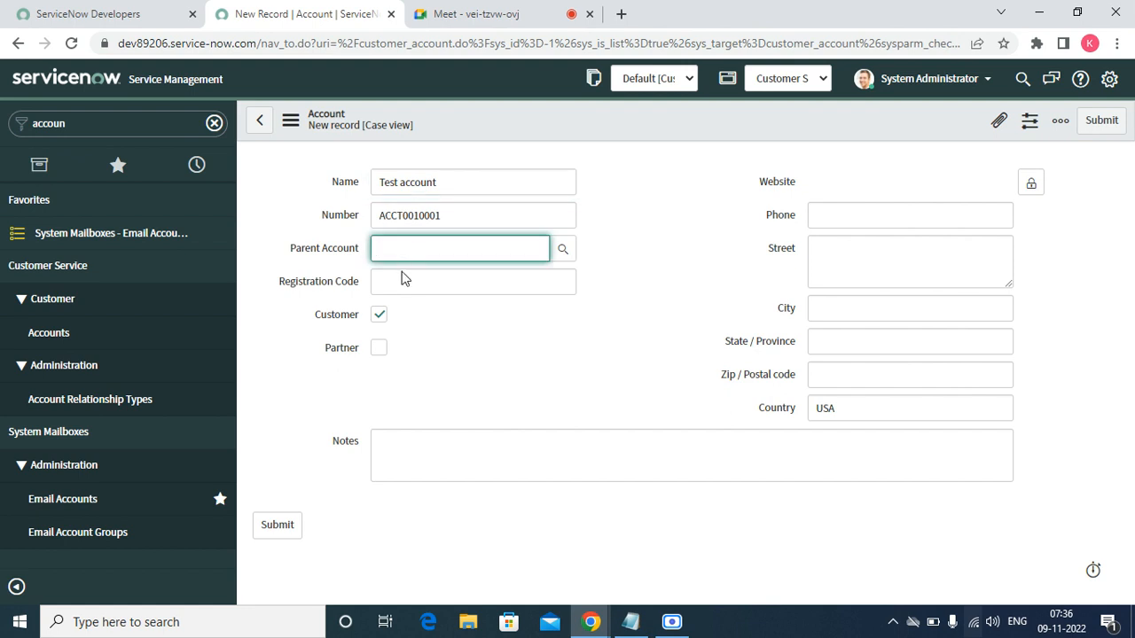
{"action": "left_click", "coordinate": [398, 283]}
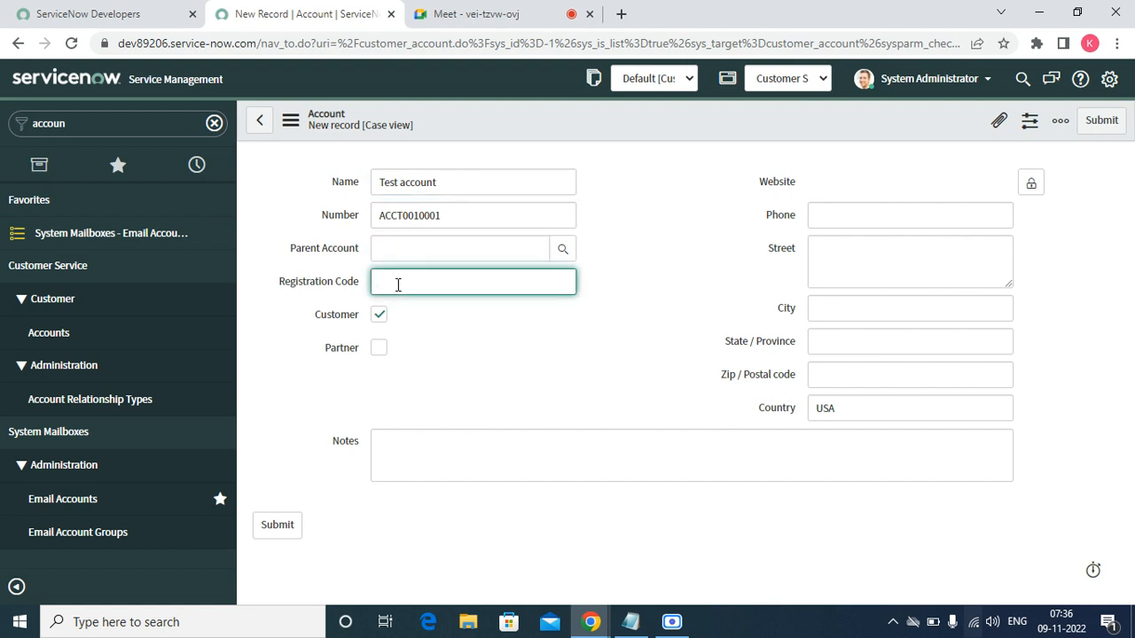
{"action": "type", "text": "Test123"}
- Check the website field and country USA, then save the account record
{"action": "left_click", "coordinate": [1030, 185]}
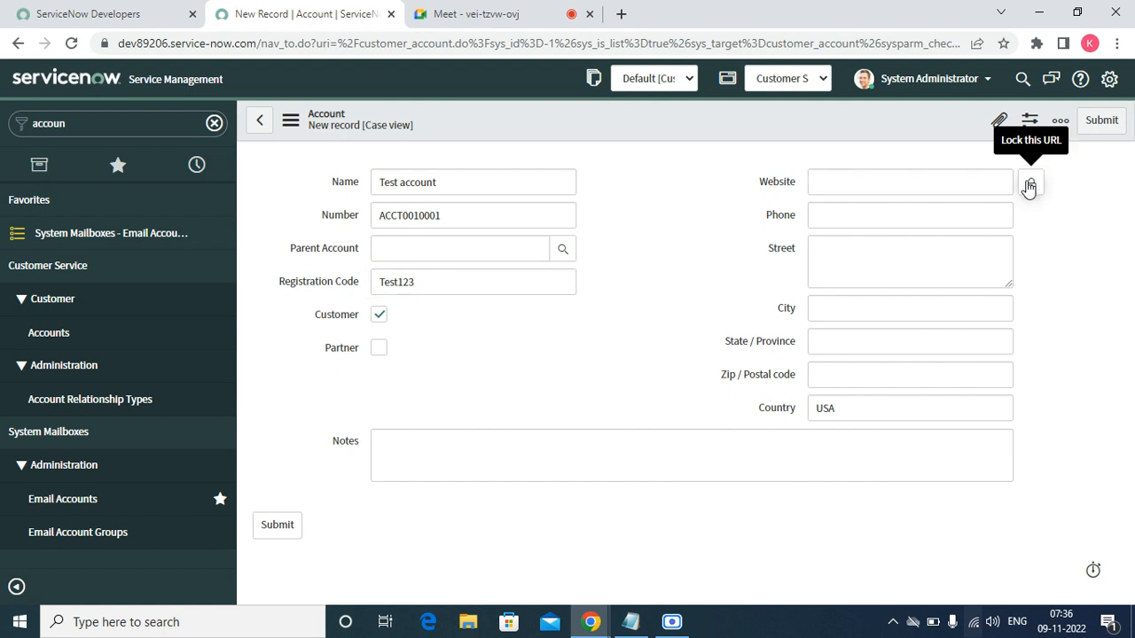
{"action": "left_click", "coordinate": [896, 188]}
{"action": "left_click", "coordinate": [1031, 187]}
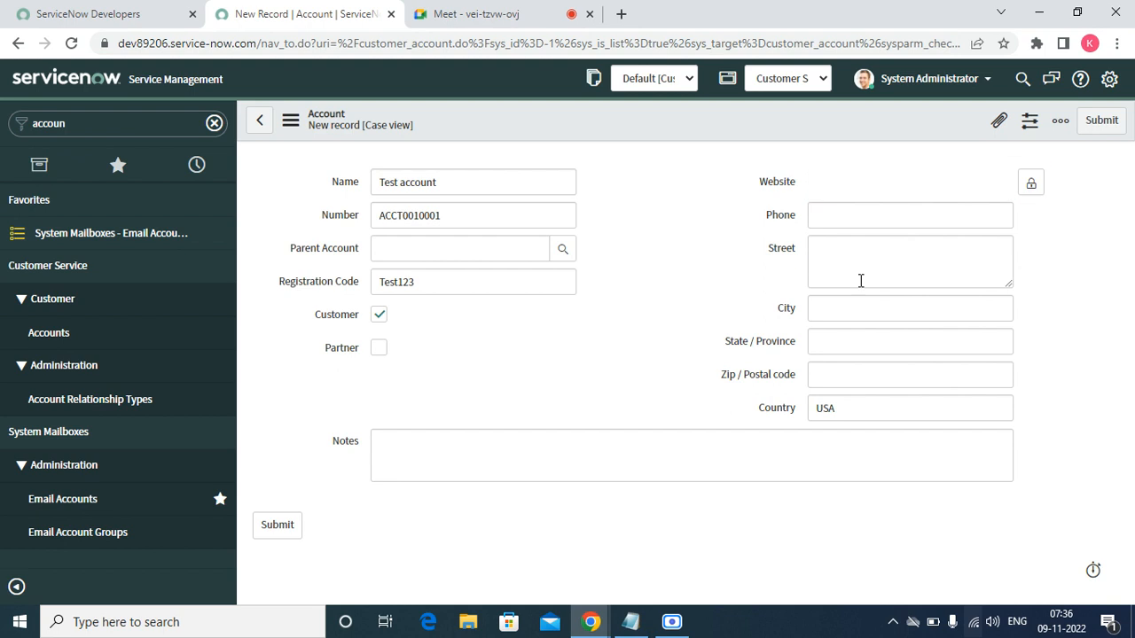
{"action": "double_click", "coordinate": [871, 409]}
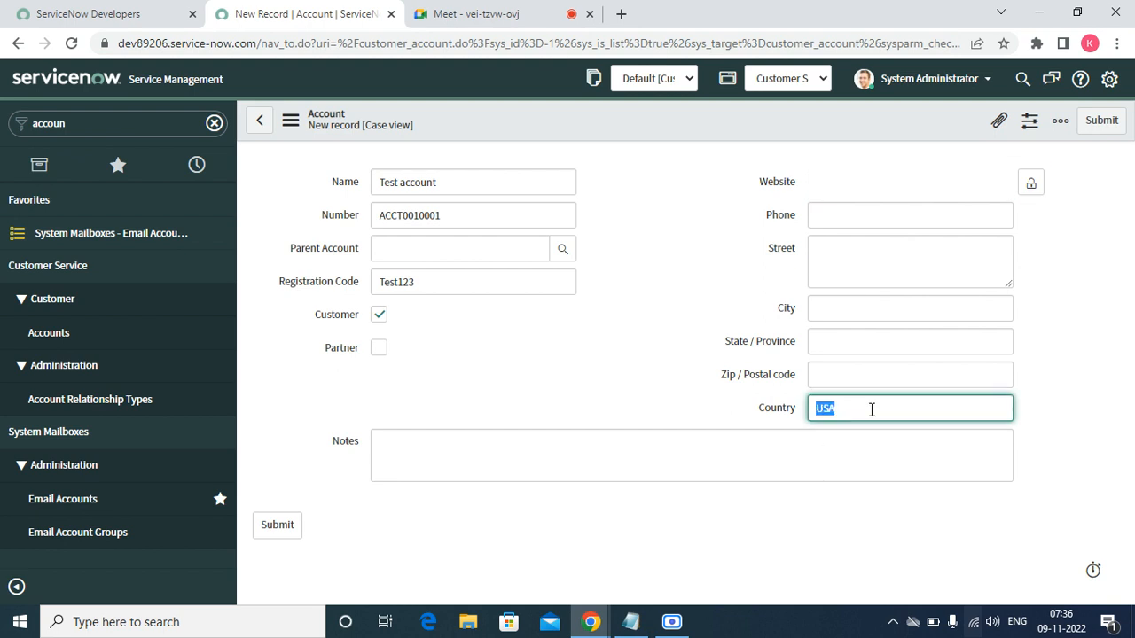
{"action": "right_click", "coordinate": [589, 127]}
{"action": "left_click", "coordinate": [622, 138]}
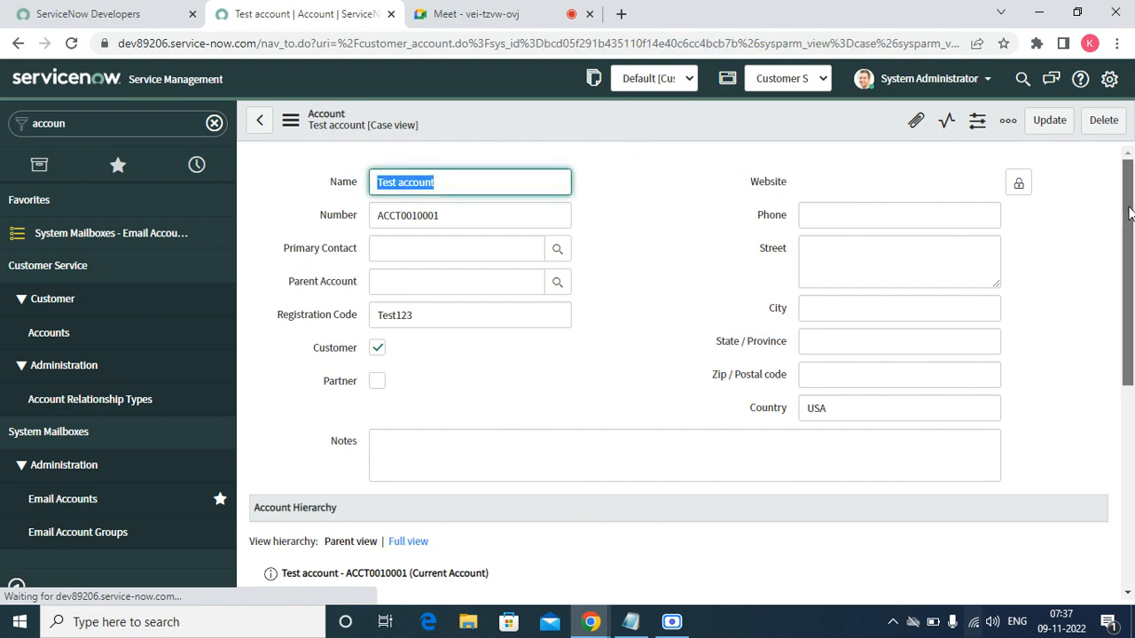
- Scroll to Test account's Contacts related list and start a new contact
{"action": "left_click_drag", "start_coordinate": [1131, 208], "coordinate": [1133, 403]}
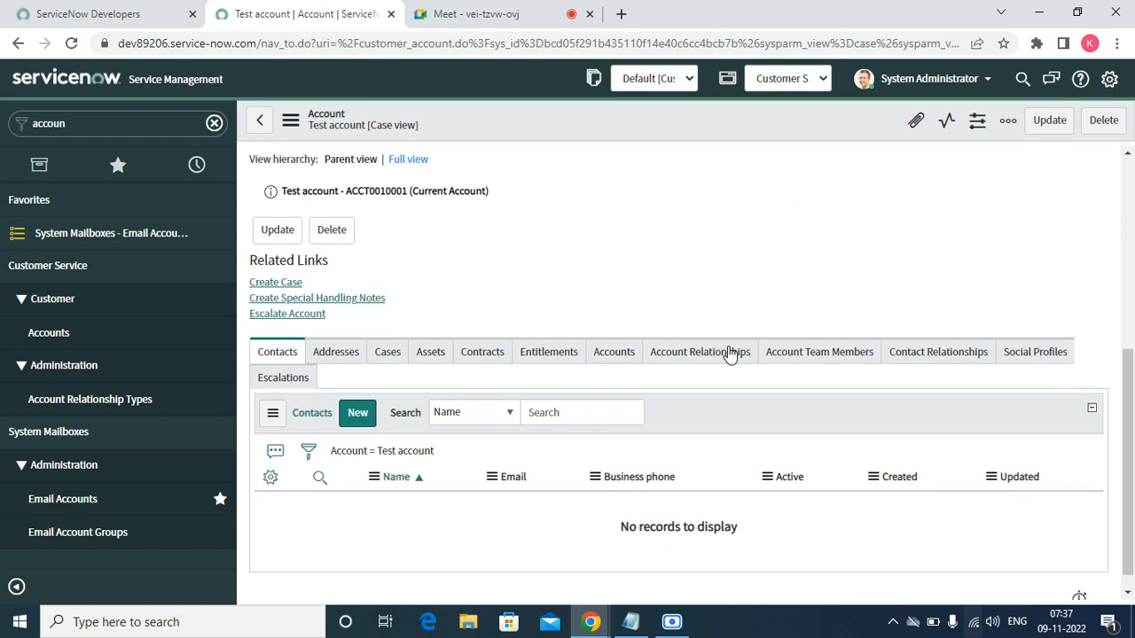
{"action": "left_click", "coordinate": [366, 416]}
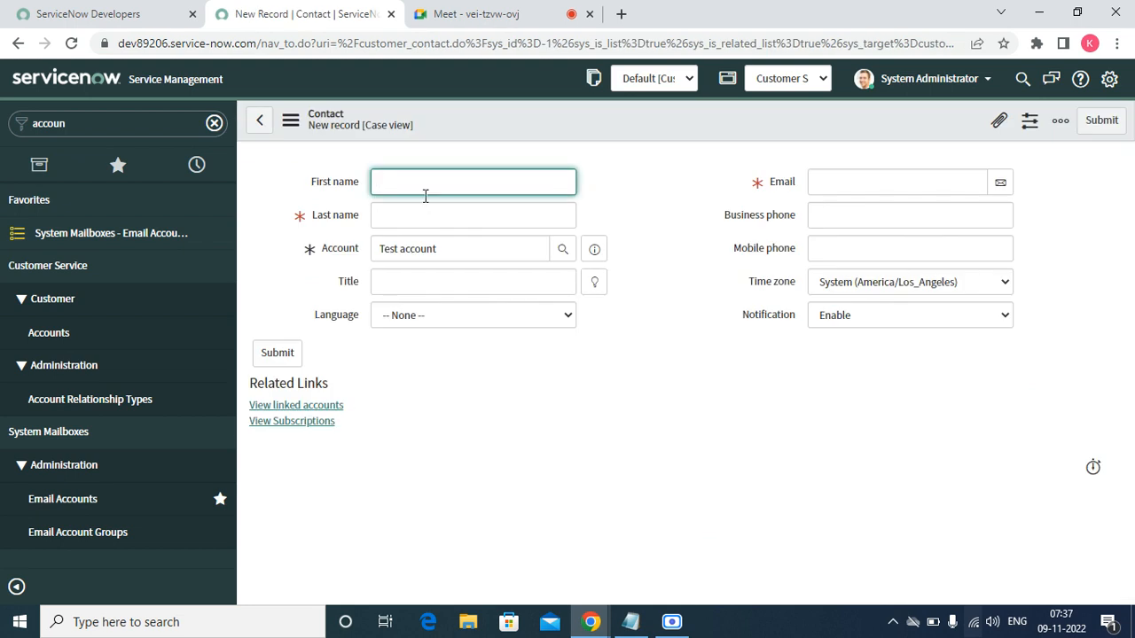
- Fill in first name 'Test', last name 'account' and the contact's e-mail, then save
{"action": "type", "text": "Tett"}
{"action": "key", "text": "Tab"}
{"action": "type", "text": "ac"}
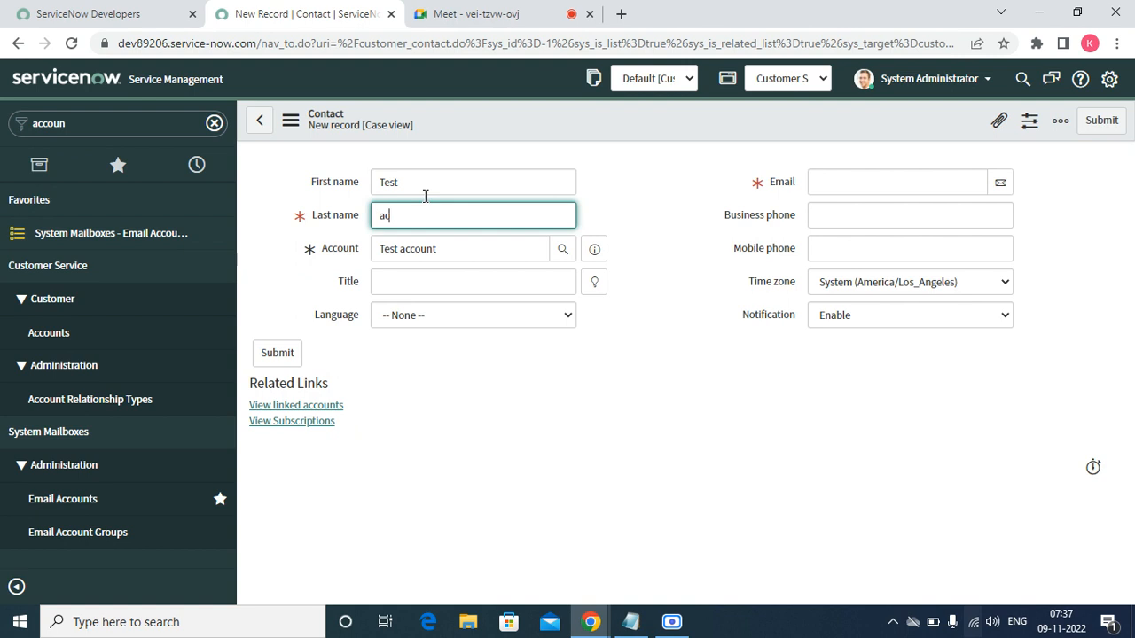
{"action": "type", "text": "count"}
{"action": "key", "text": "Tab"}
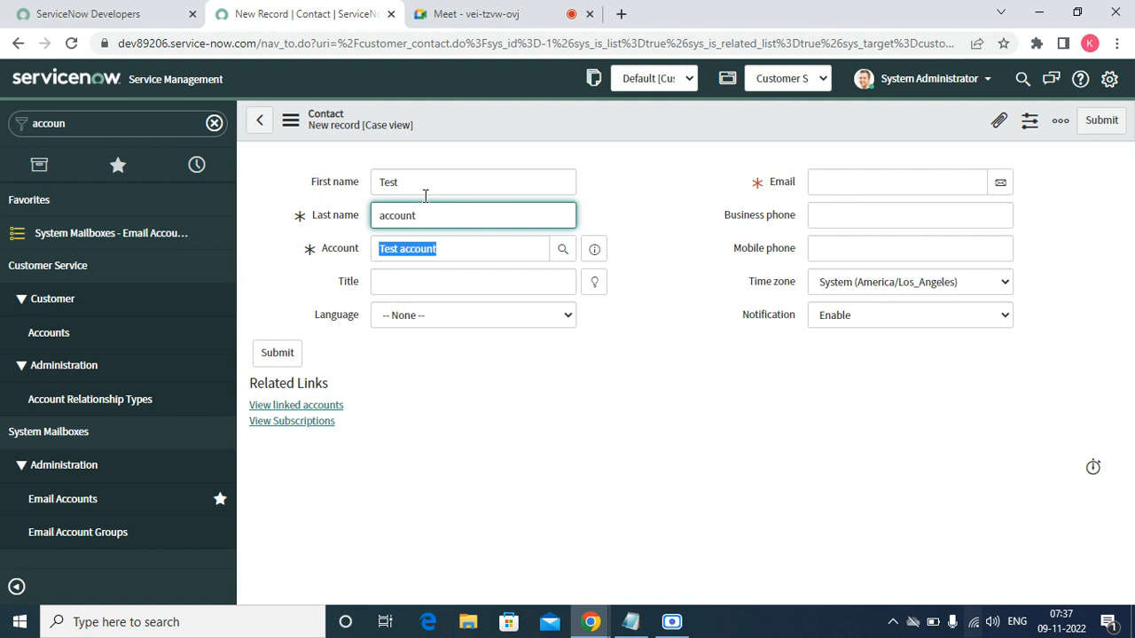
{"action": "left_click", "coordinate": [834, 183]}
{"action": "type", "text": "test"}
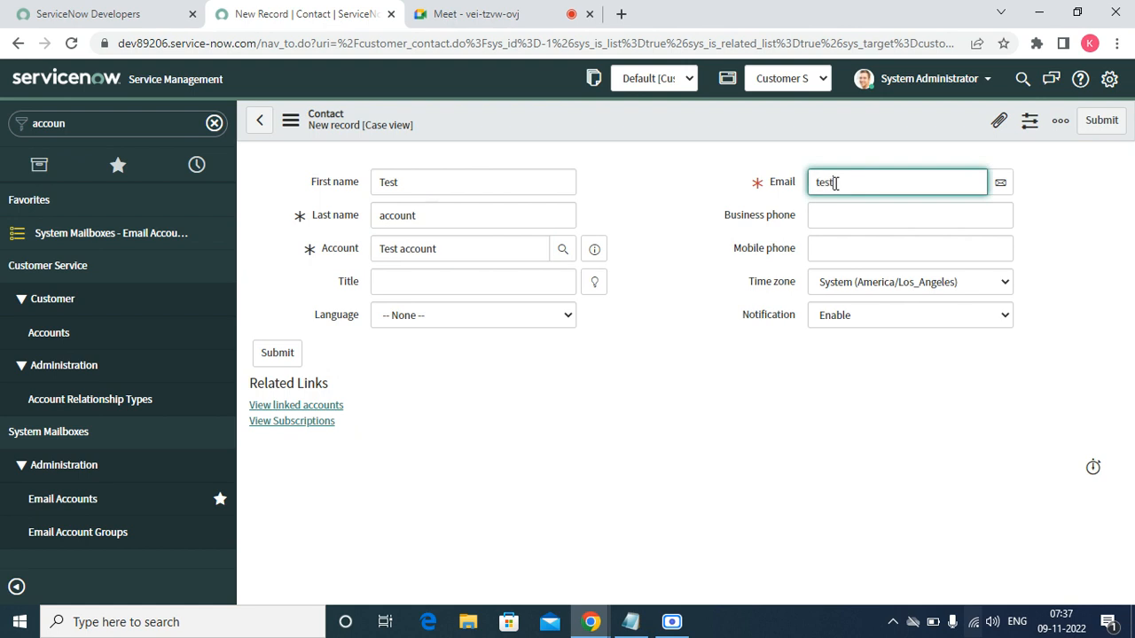
{"action": "type", "text": "@gall.com"}
{"action": "key", "text": "BackSpace"}
{"action": "key", "text": "BackSpace"}
{"action": "key", "text": "BackSpace"}
{"action": "key", "text": "BackSpace"}
{"action": "key", "text": "BackSpace"}
{"action": "key", "text": "BackSpace"}
{"action": "key", "text": "BackSpace"}
{"action": "type", "text": "m"}
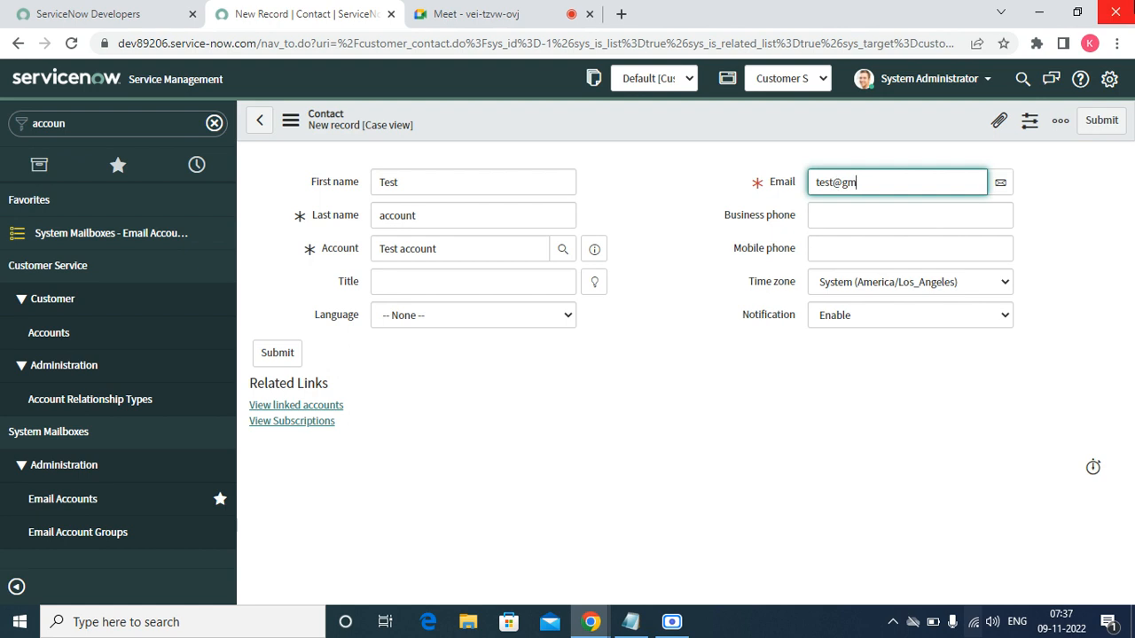
{"action": "type", "text": "ail.com"}
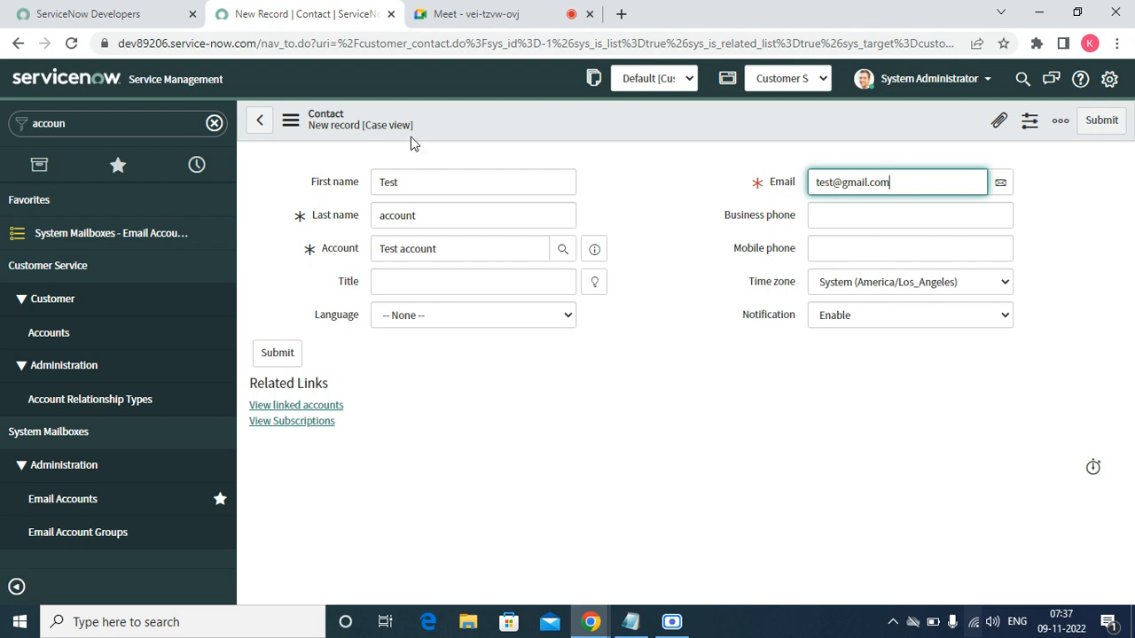
{"action": "left_click_drag", "start_coordinate": [345, 125], "coordinate": [446, 127]}
{"action": "right_click", "coordinate": [446, 127]}
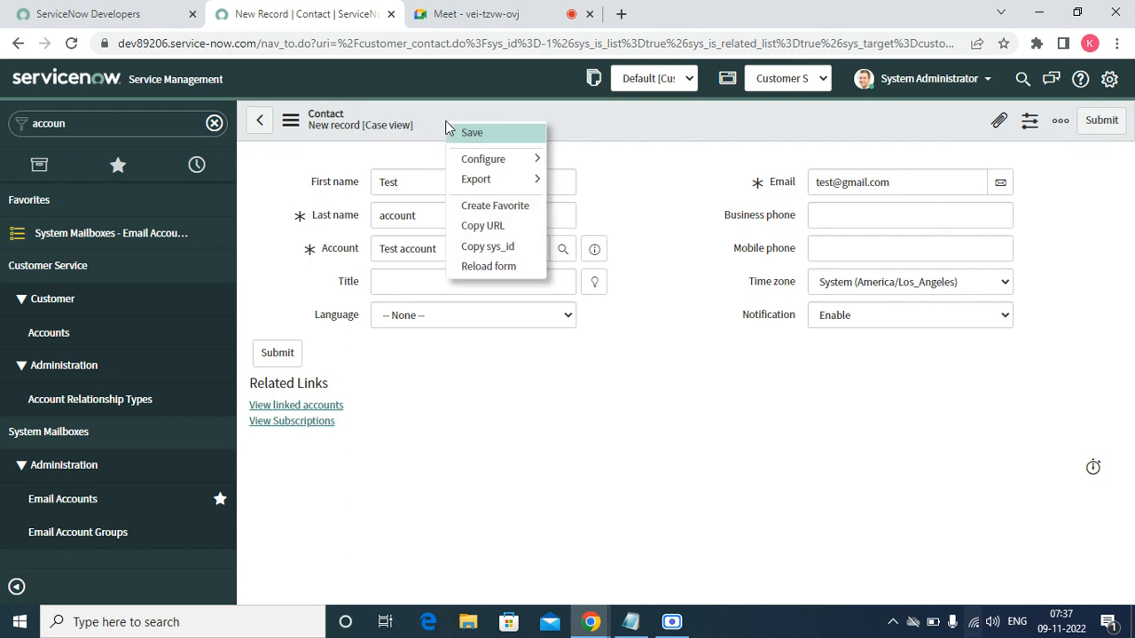
{"action": "left_click", "coordinate": [476, 133]}
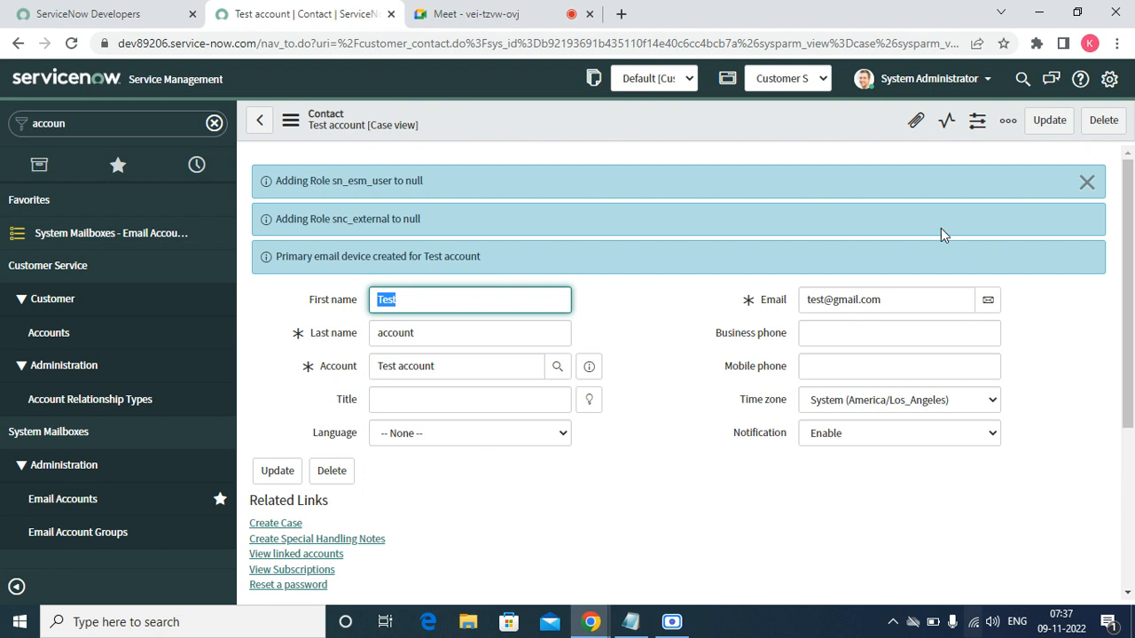
- Dismiss notices, browse the contact's view and language options, then return to Test account
{"action": "left_click", "coordinate": [1087, 181]}
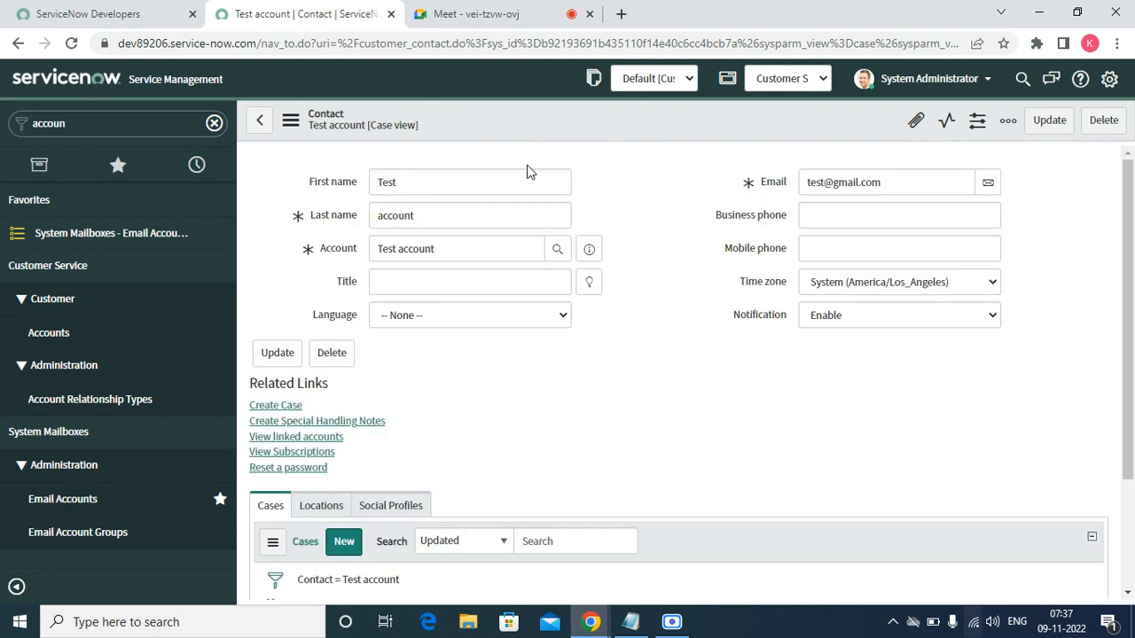
{"action": "left_click", "coordinate": [405, 127]}
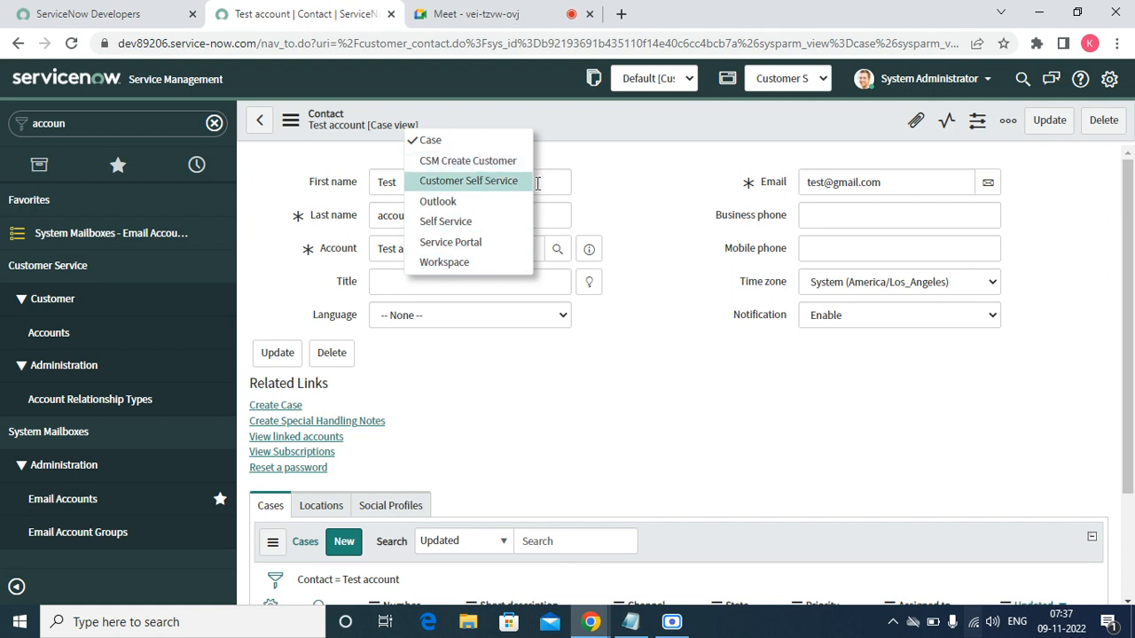
{"action": "left_click", "coordinate": [629, 199]}
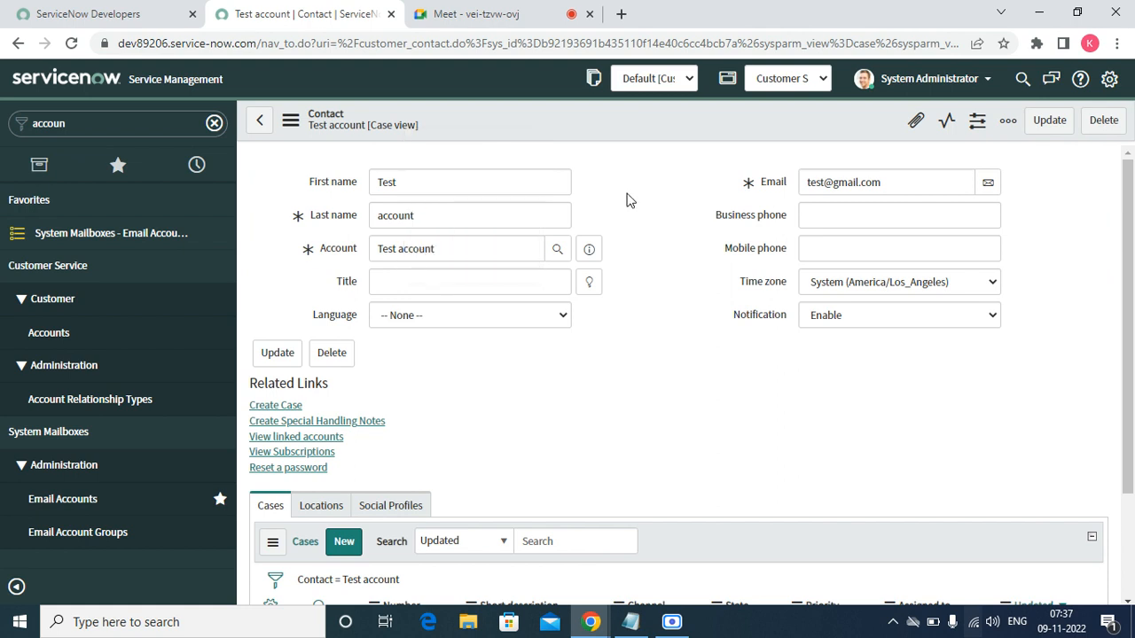
{"action": "left_click", "coordinate": [407, 318]}
{"action": "left_click", "coordinate": [589, 250]}
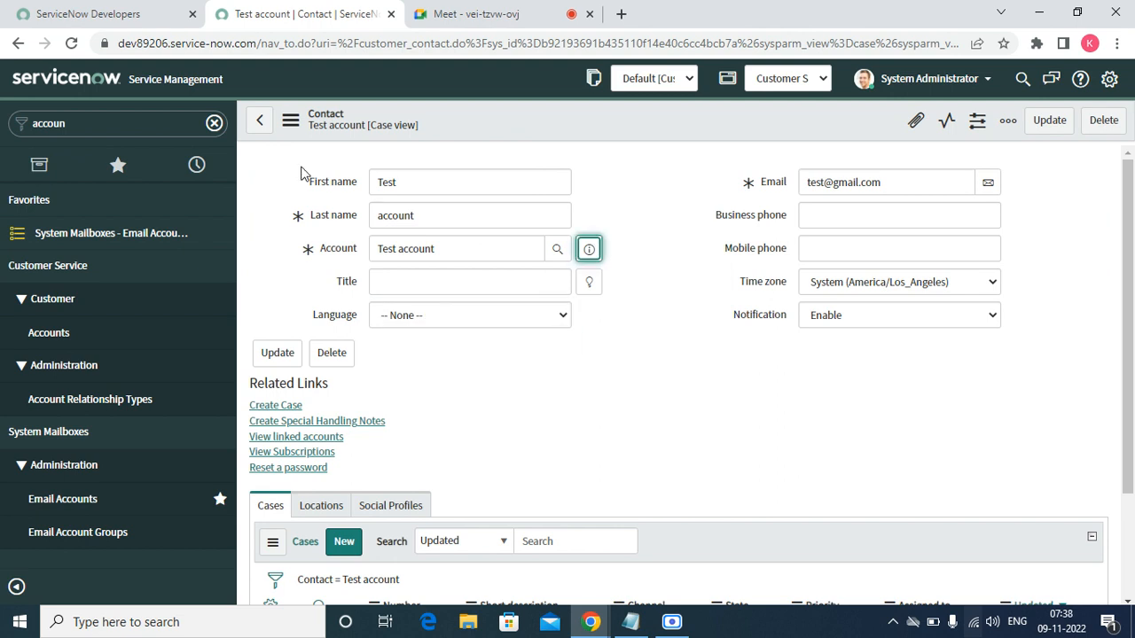
{"action": "left_click", "coordinate": [264, 133]}
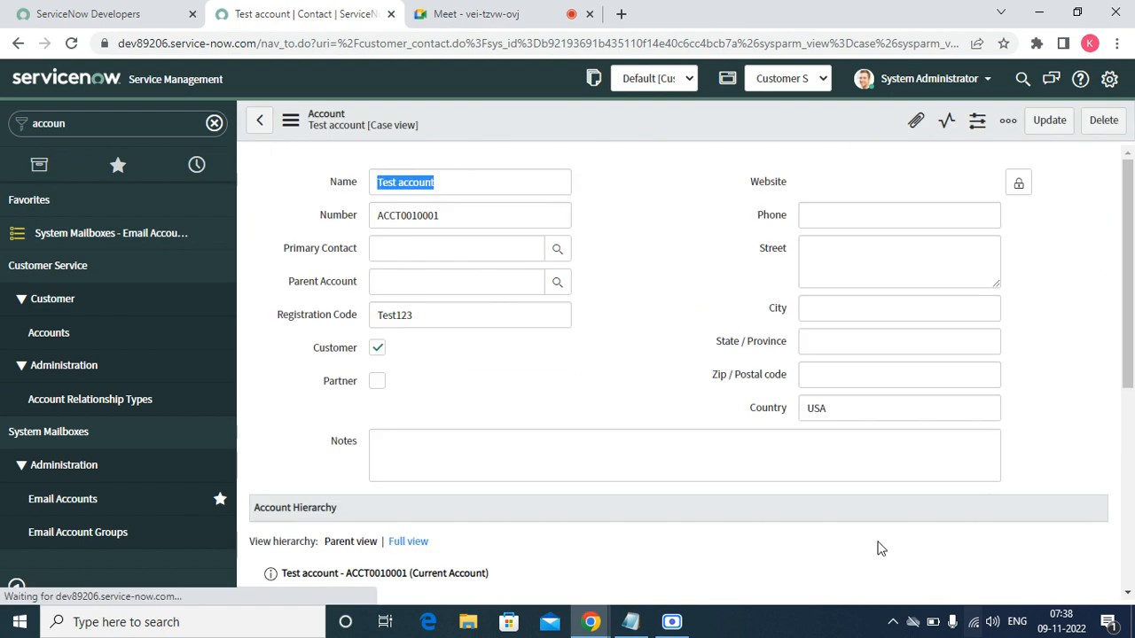
- Scroll to Test account's Addresses list and start a new address
{"action": "left_click", "coordinate": [1127, 592]}
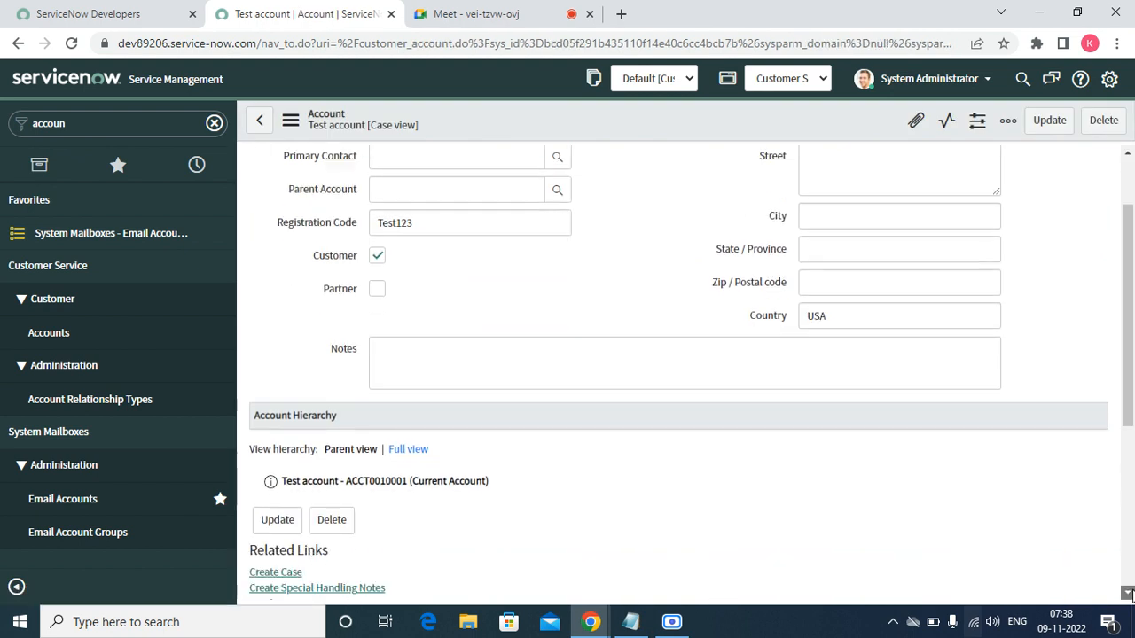
{"action": "scroll", "coordinate": [1128, 592], "scroll_direction": "down", "scroll_amount": 4}
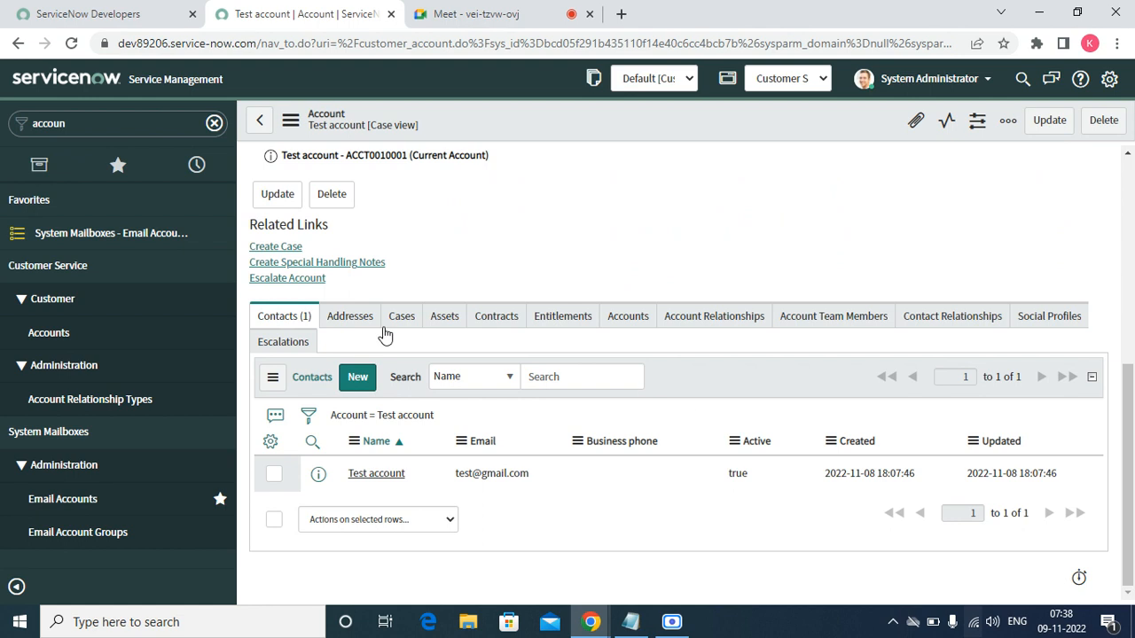
{"action": "left_click", "coordinate": [351, 317]}
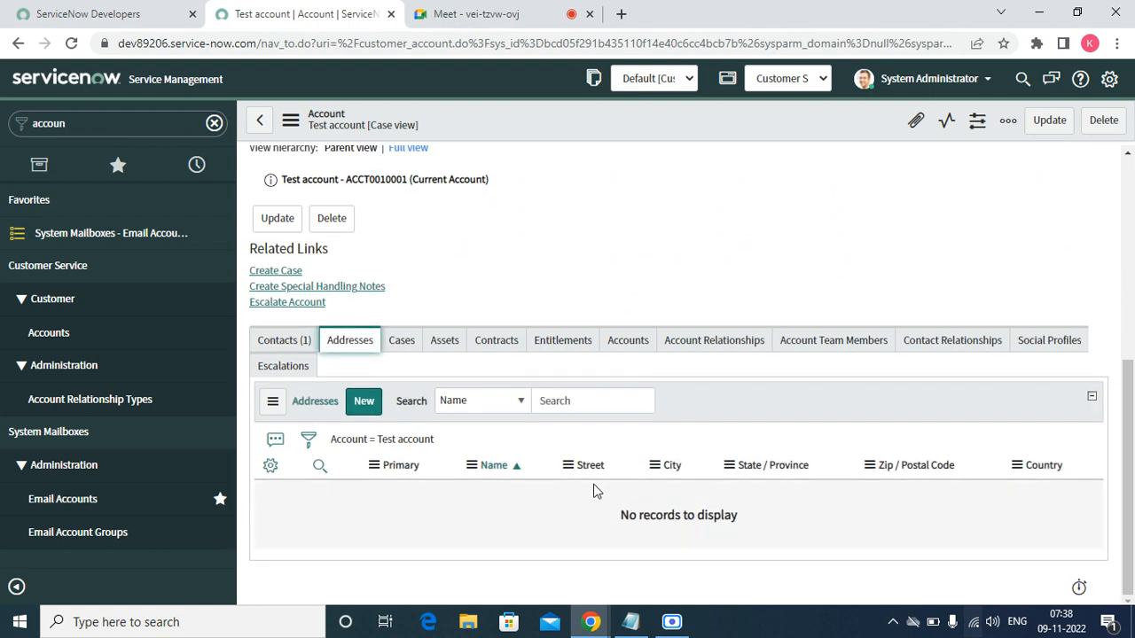
{"action": "left_click", "coordinate": [360, 406]}
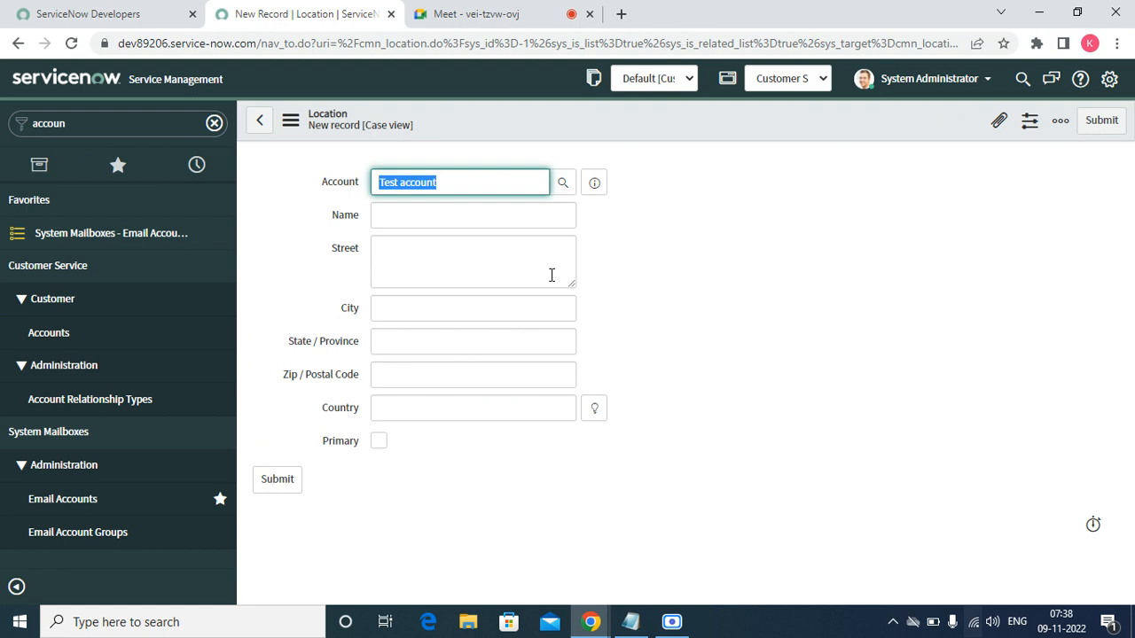
- Name the address 'Test location', tick Primary, set country USA, and submit it
{"action": "left_click", "coordinate": [426, 223]}
{"action": "type", "text": "Test loca"}
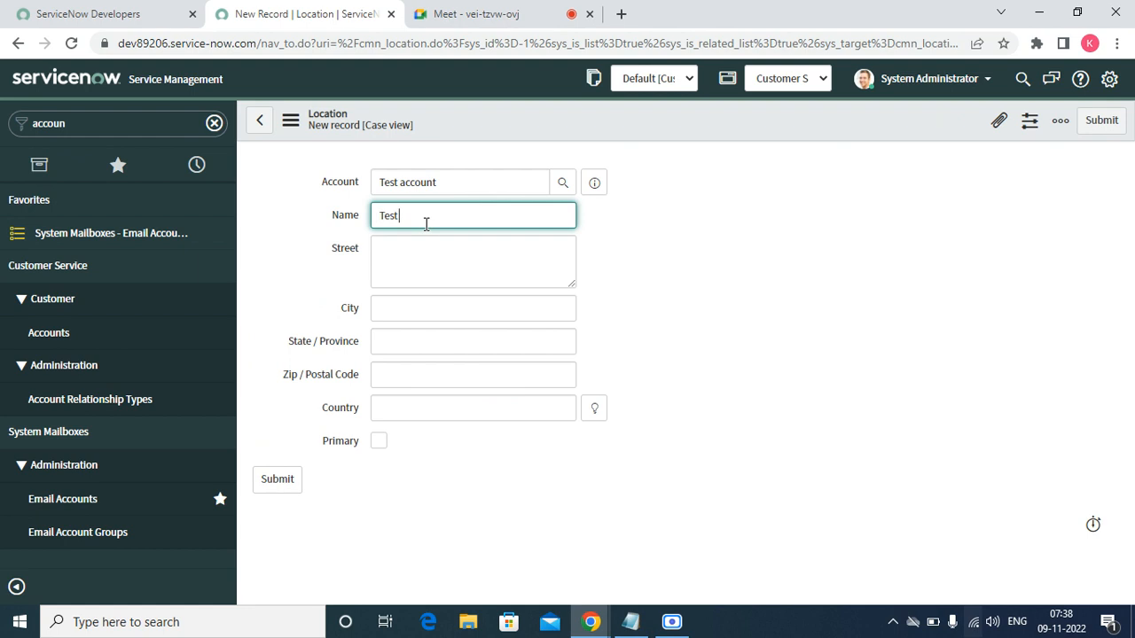
{"action": "type", "text": "o"}
{"action": "key", "text": "BackSpace"}
{"action": "type", "text": "on"}
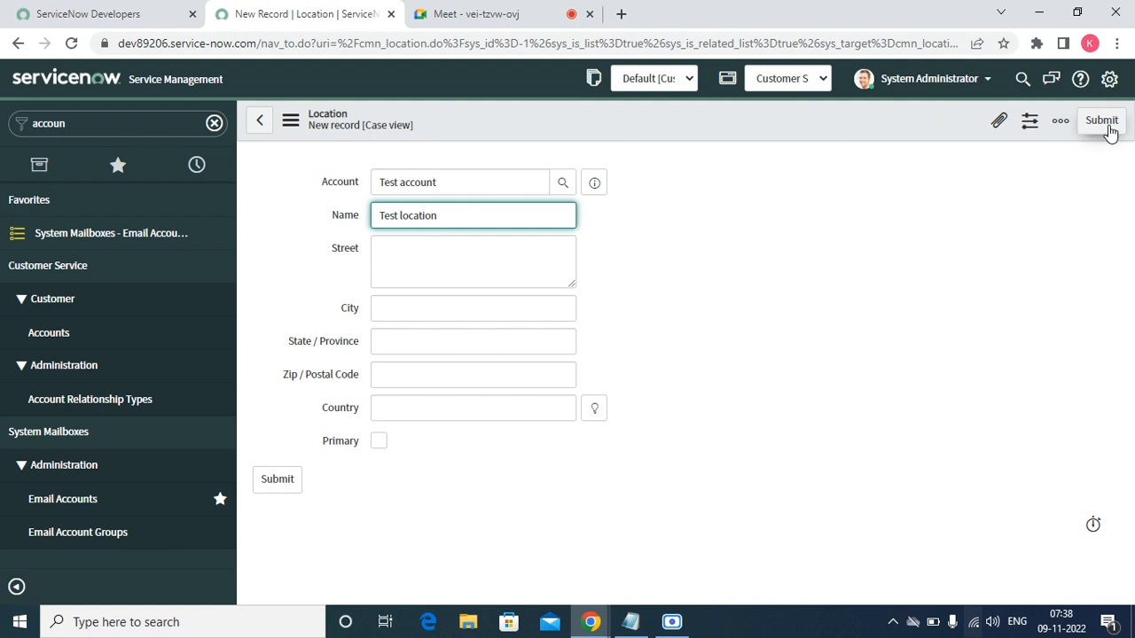
{"action": "left_click", "coordinate": [378, 440]}
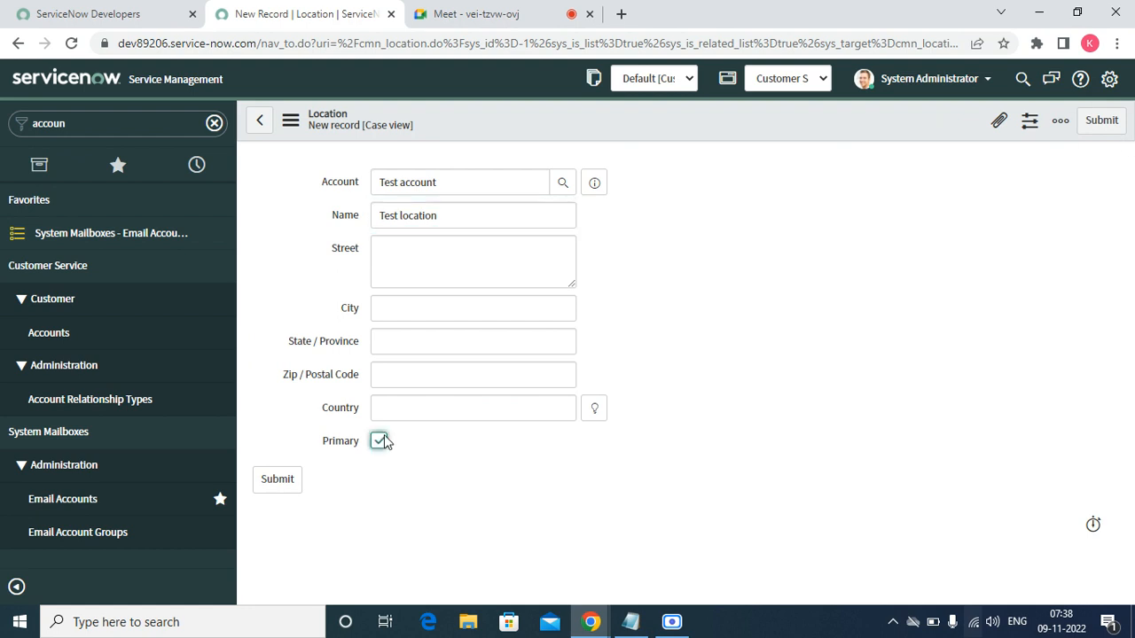
{"action": "left_click", "coordinate": [398, 406]}
{"action": "type", "text": "U"}
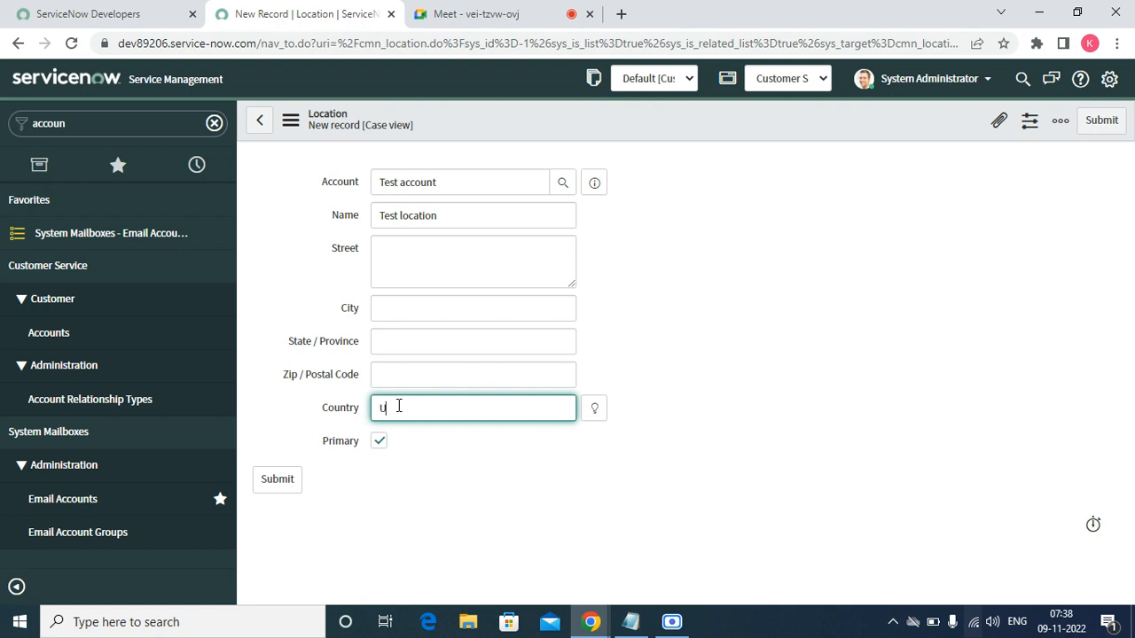
{"action": "type", "text": "SA"}
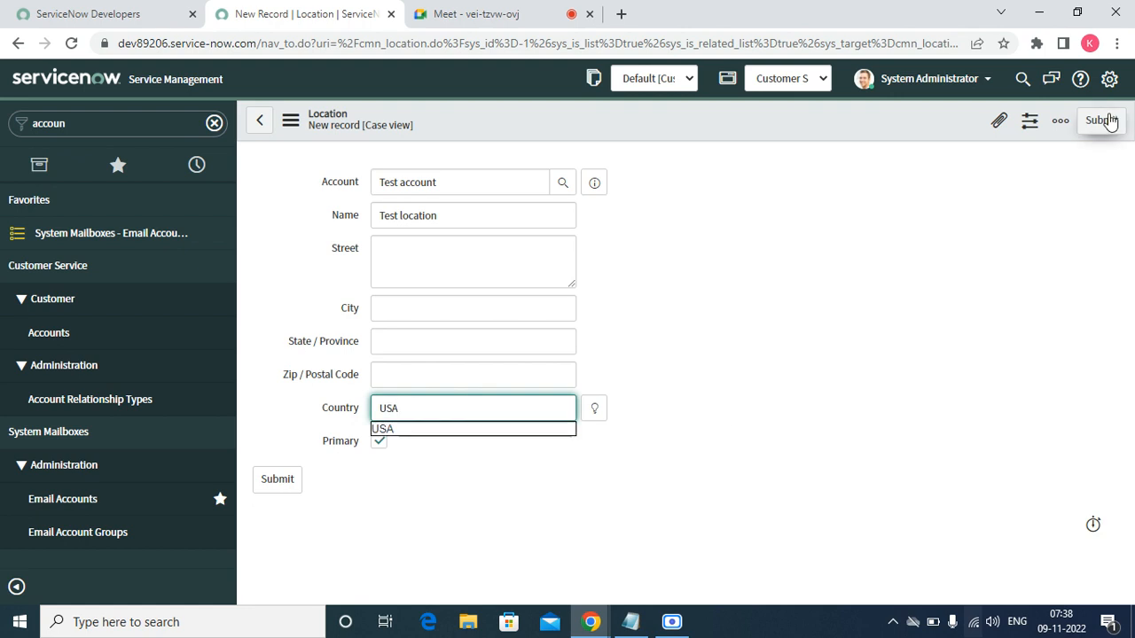
{"action": "left_click", "coordinate": [1108, 121]}
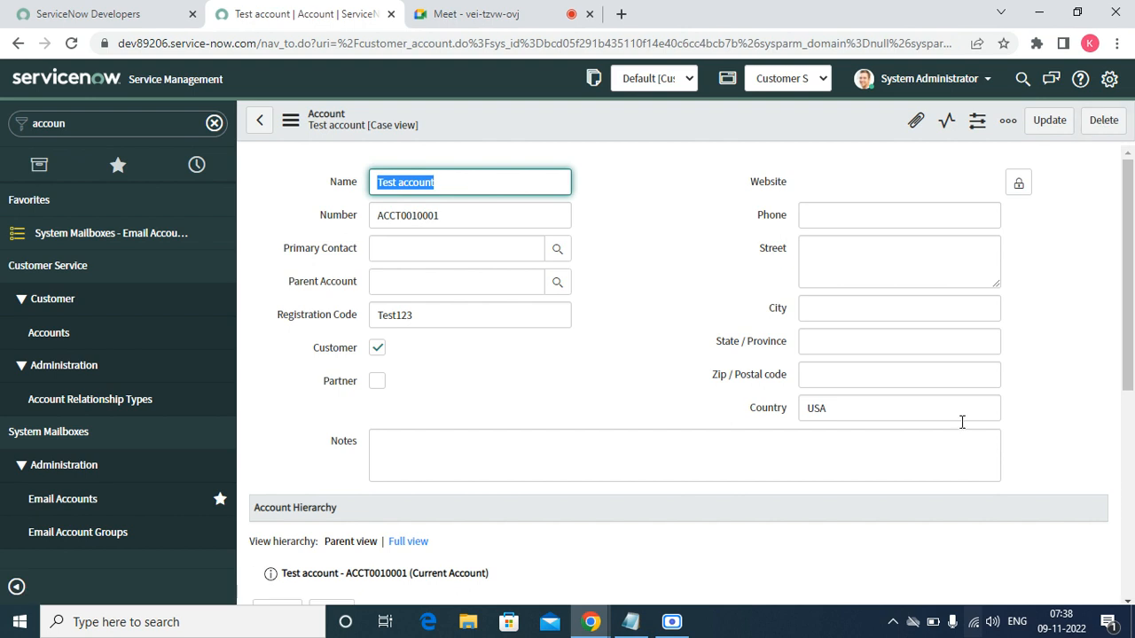
- Scroll to the related lists, switch from Cases to Assets, and start a new asset
{"action": "left_click", "coordinate": [1126, 602]}
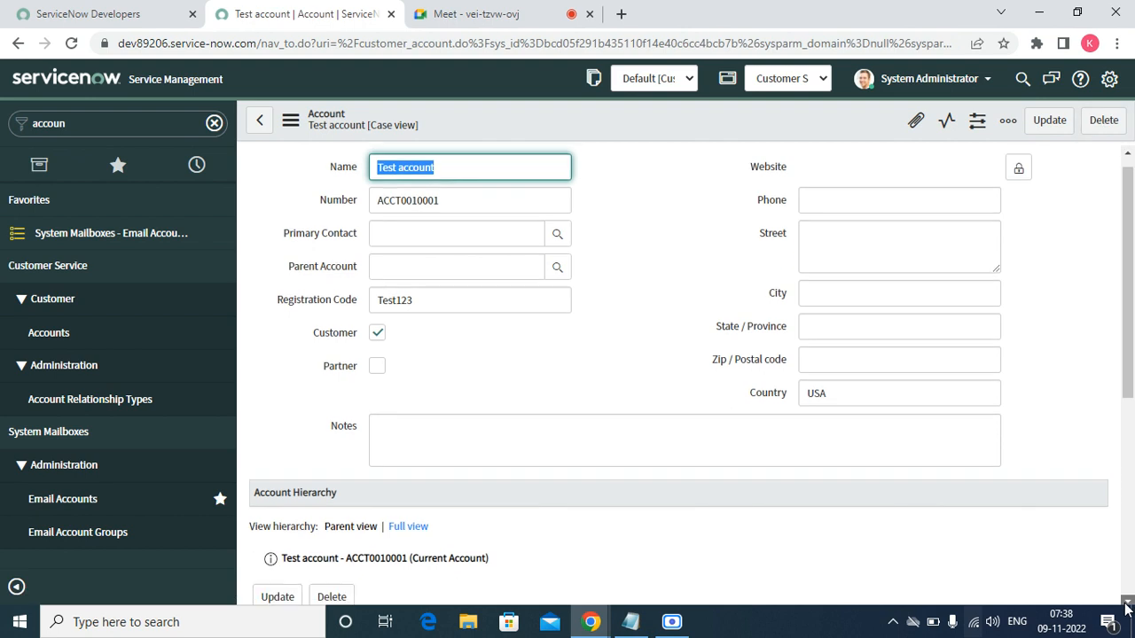
{"action": "scroll", "coordinate": [1126, 605], "scroll_direction": "down", "scroll_amount": 5}
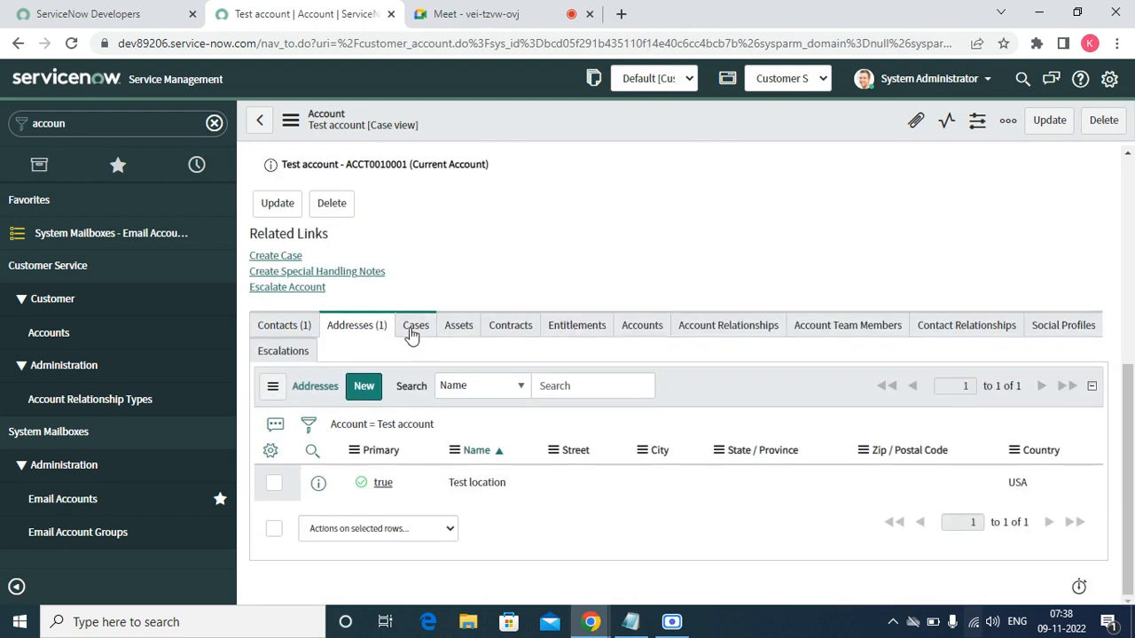
{"action": "left_click", "coordinate": [412, 333]}
{"action": "left_click", "coordinate": [453, 337]}
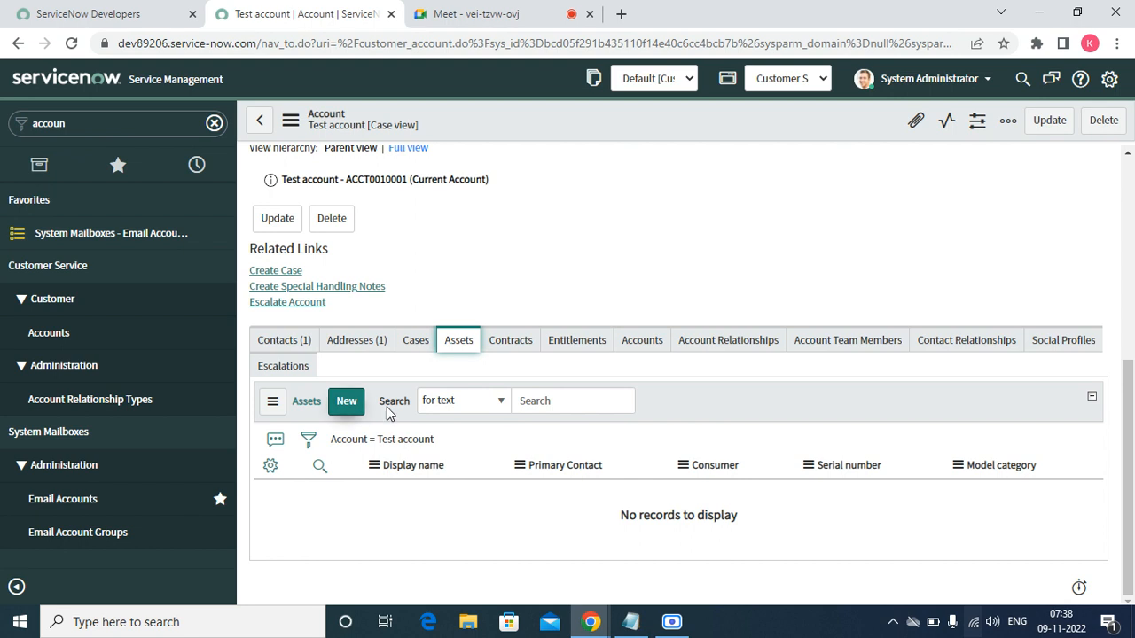
{"action": "left_click", "coordinate": [335, 405]}
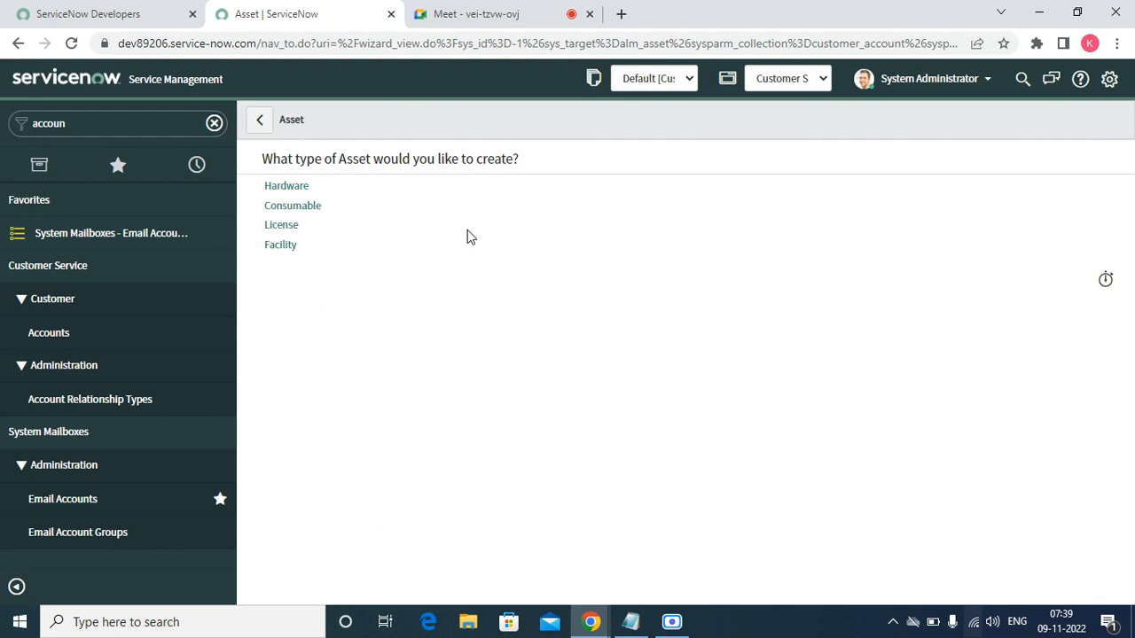
- Submit a Hardware asset with serial 123, category AIX Server and model IBM Power 710 Express
{"action": "left_click", "coordinate": [298, 188]}
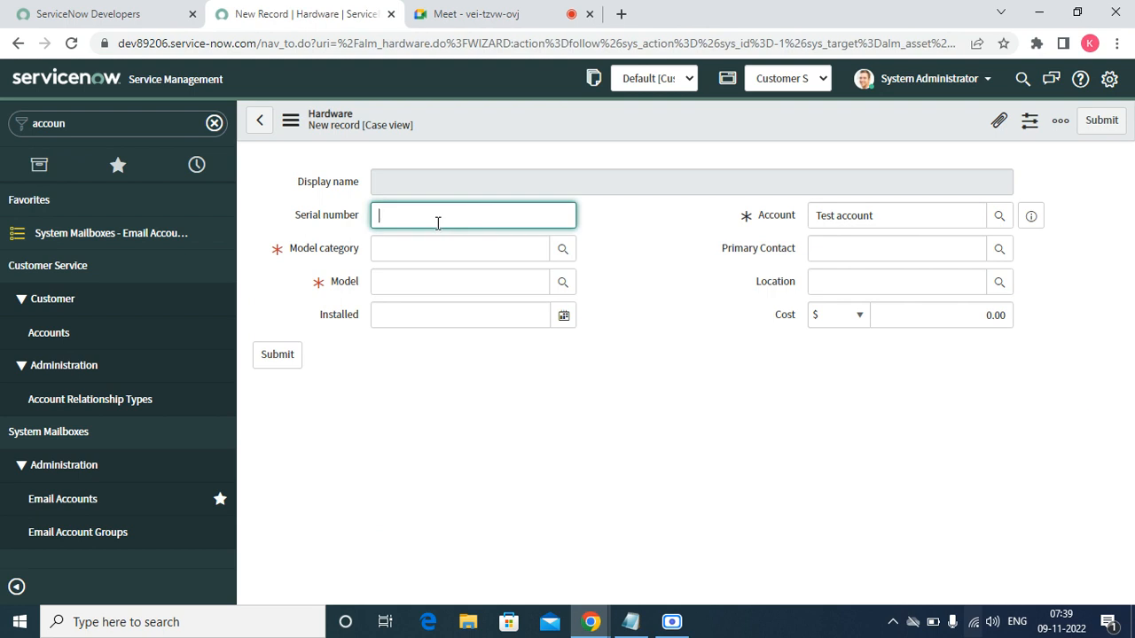
{"action": "type", "text": "123"}
{"action": "left_click", "coordinate": [415, 251]}
{"action": "left_click", "coordinate": [566, 254]}
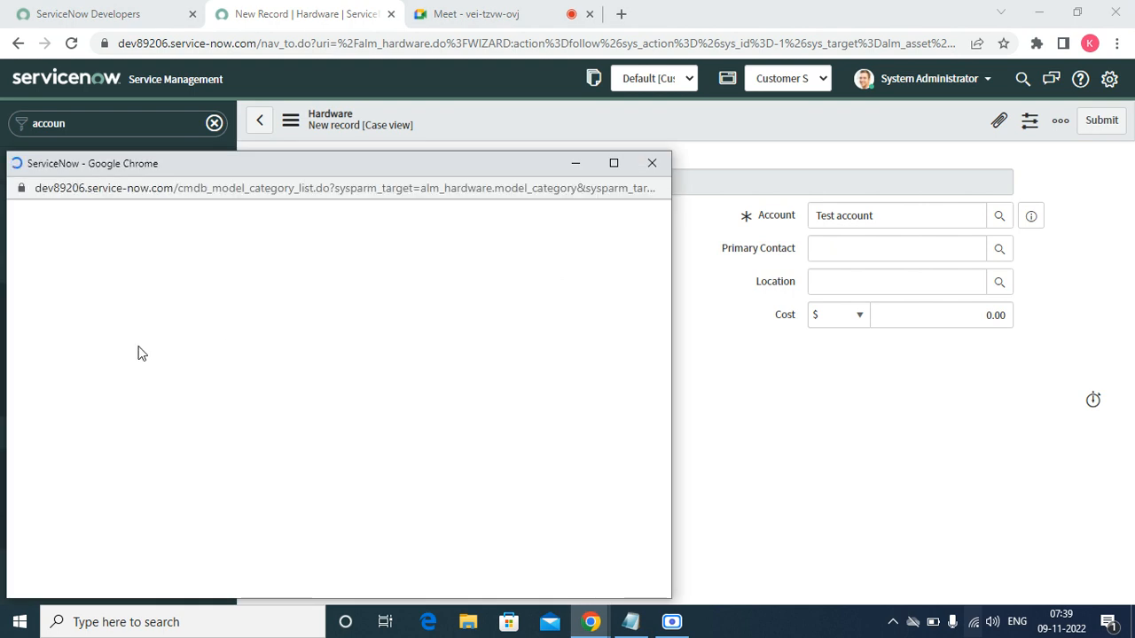
{"action": "left_click", "coordinate": [92, 338]}
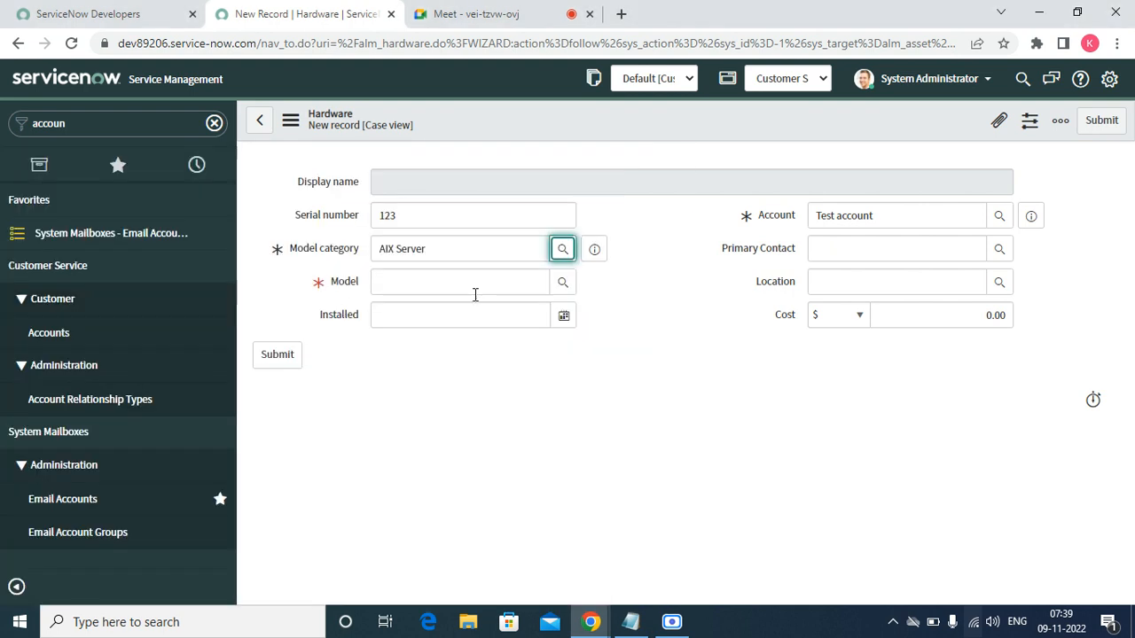
{"action": "left_click", "coordinate": [562, 285]}
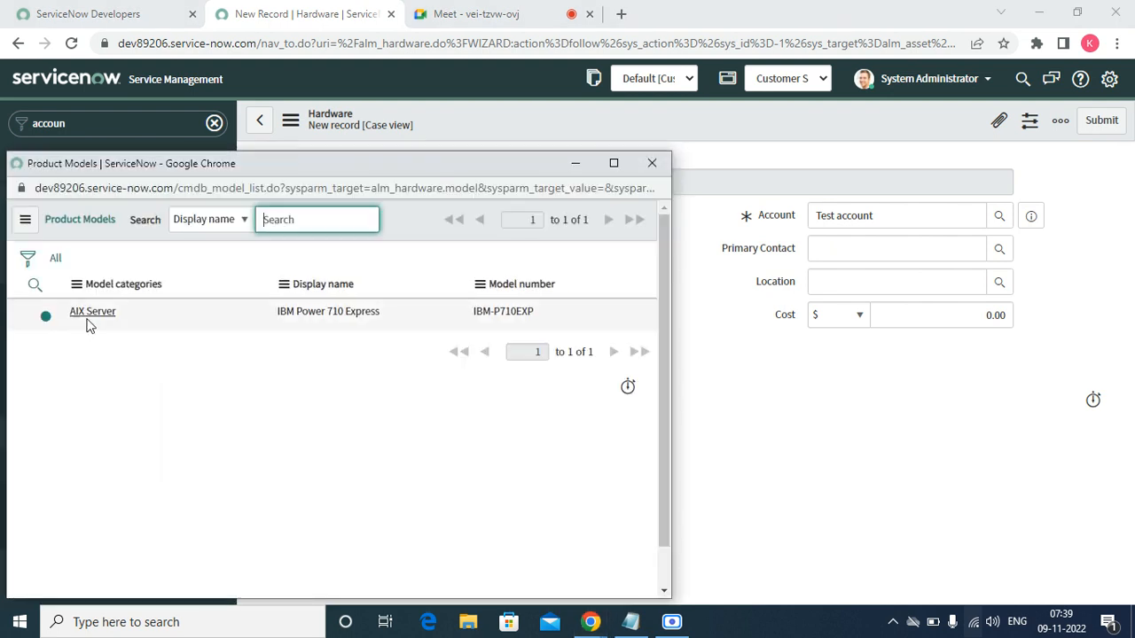
{"action": "left_click", "coordinate": [90, 316]}
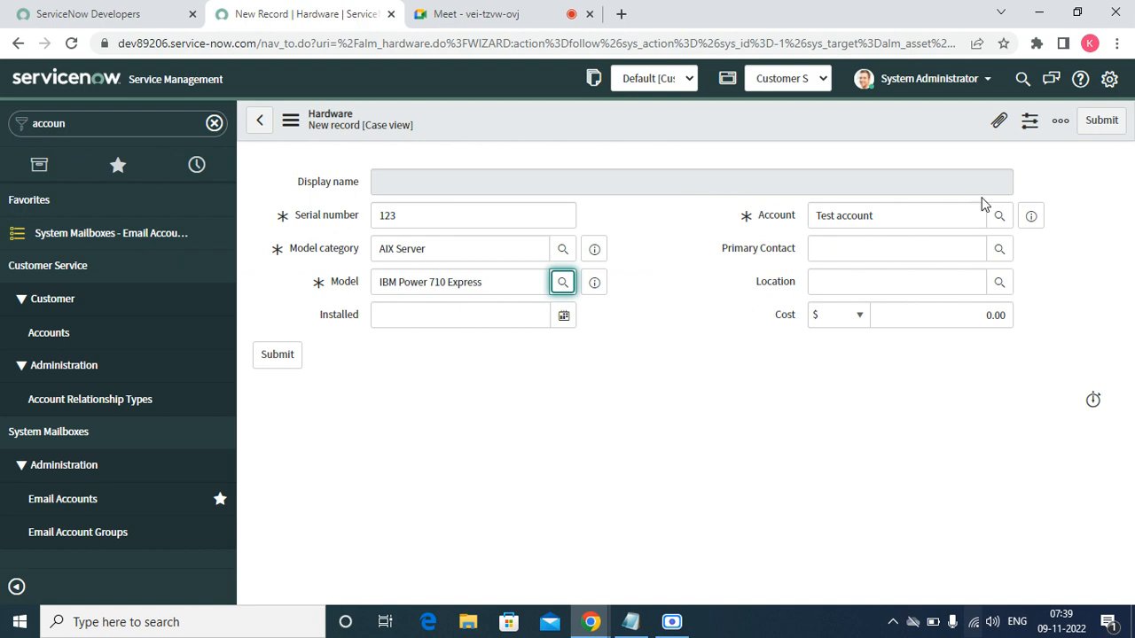
{"action": "left_click", "coordinate": [1095, 127]}
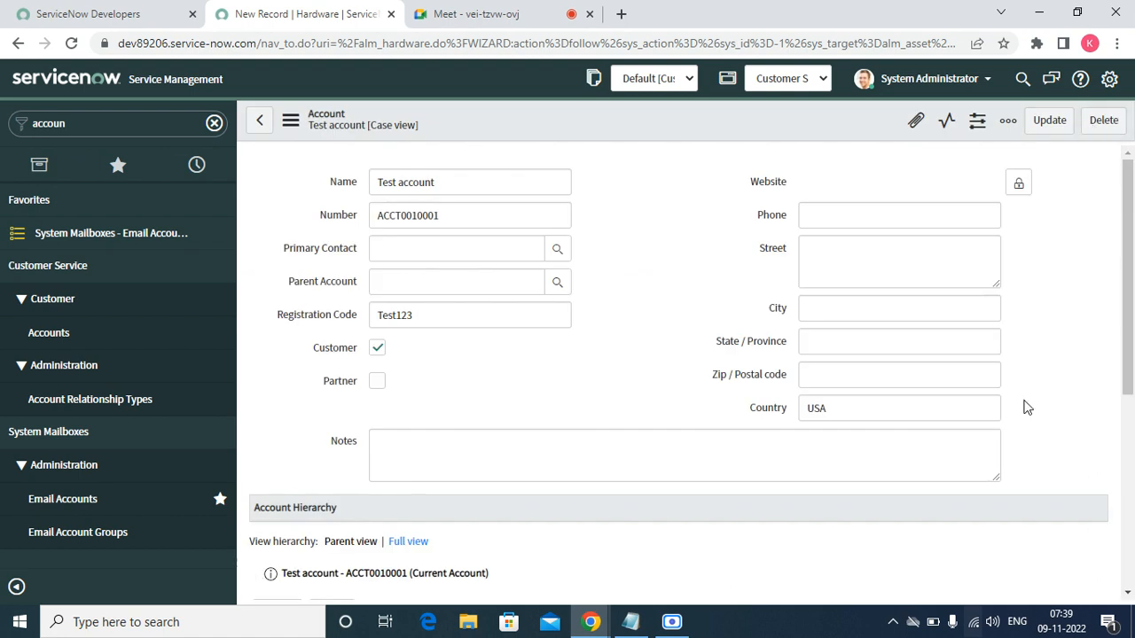
- Scroll to Test account's Contracts tab and start a new contract
{"action": "scroll", "coordinate": [1128, 601], "scroll_direction": "down", "scroll_amount": 4}
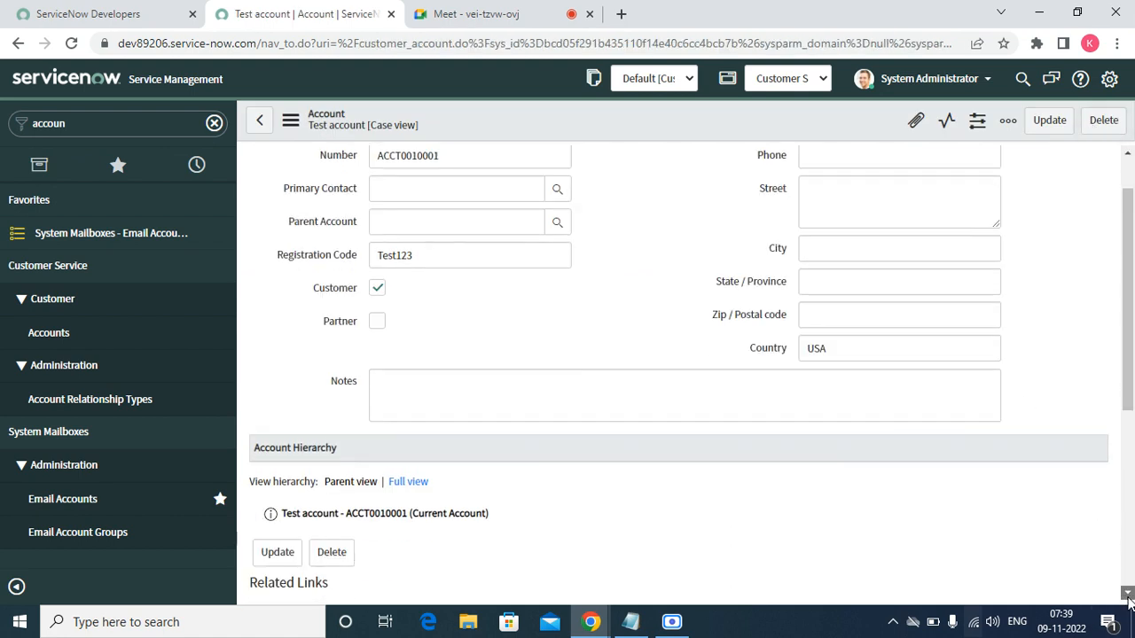
{"action": "scroll", "coordinate": [1129, 601], "scroll_direction": "down", "scroll_amount": 1}
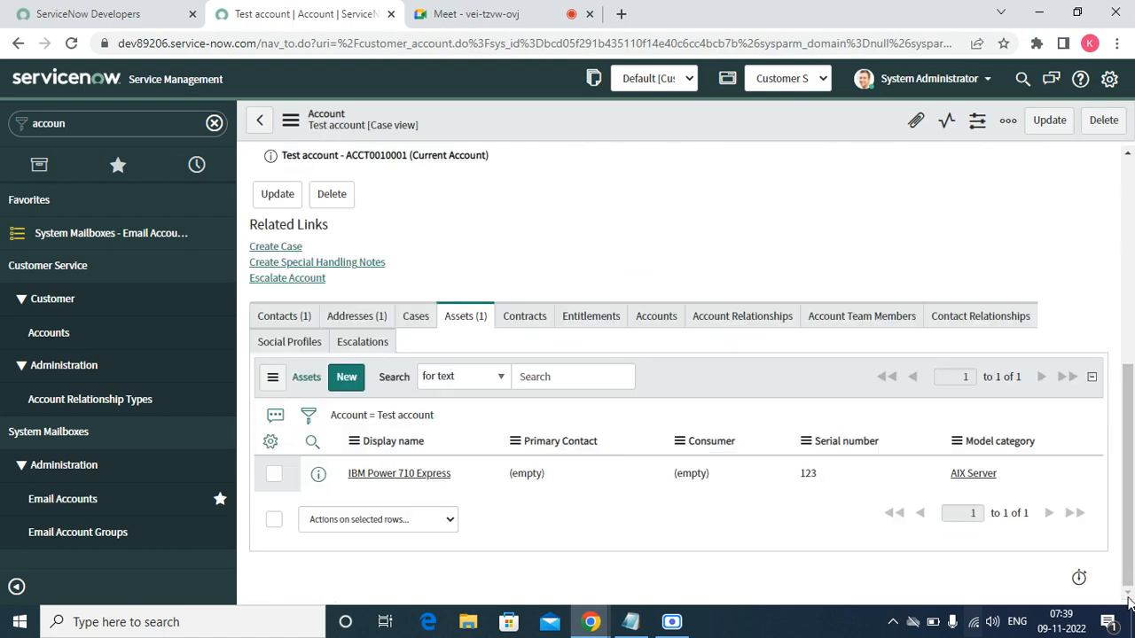
{"action": "left_click", "coordinate": [532, 324]}
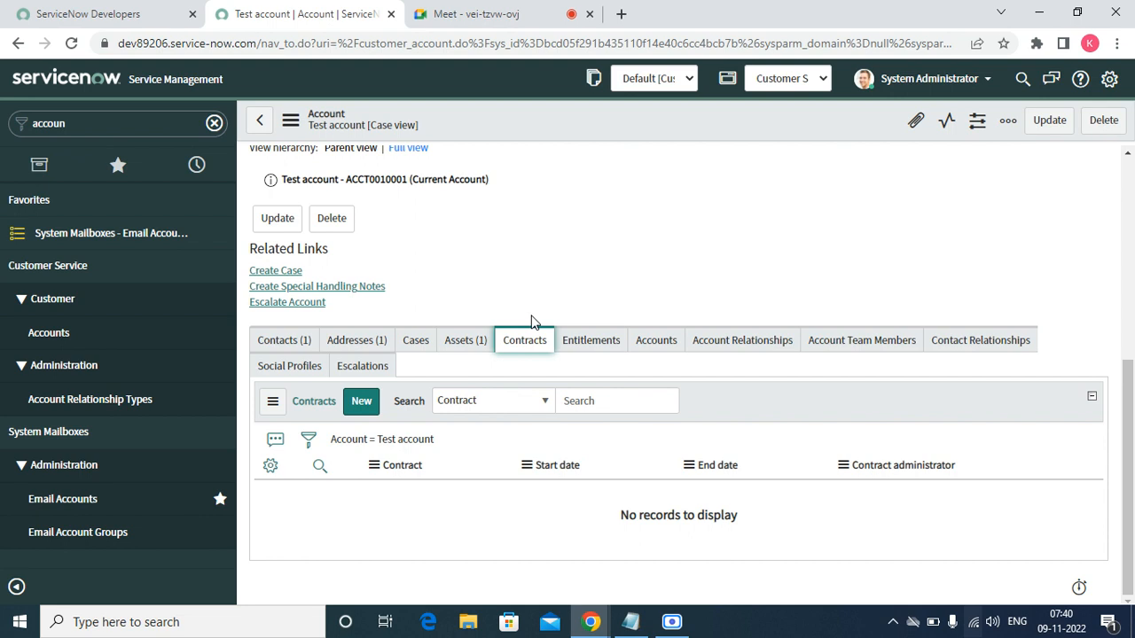
{"action": "left_click", "coordinate": [359, 407]}
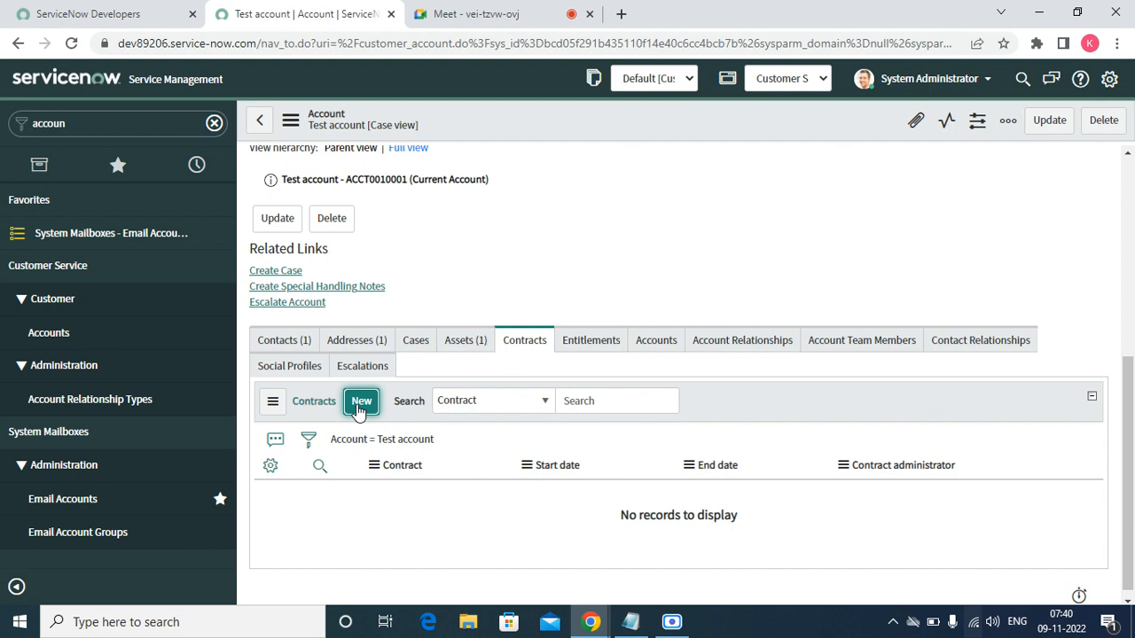
- Open a new contract form with the first listed user as administrator and Asset Manager as approver
{"action": "left_click", "coordinate": [361, 402]}
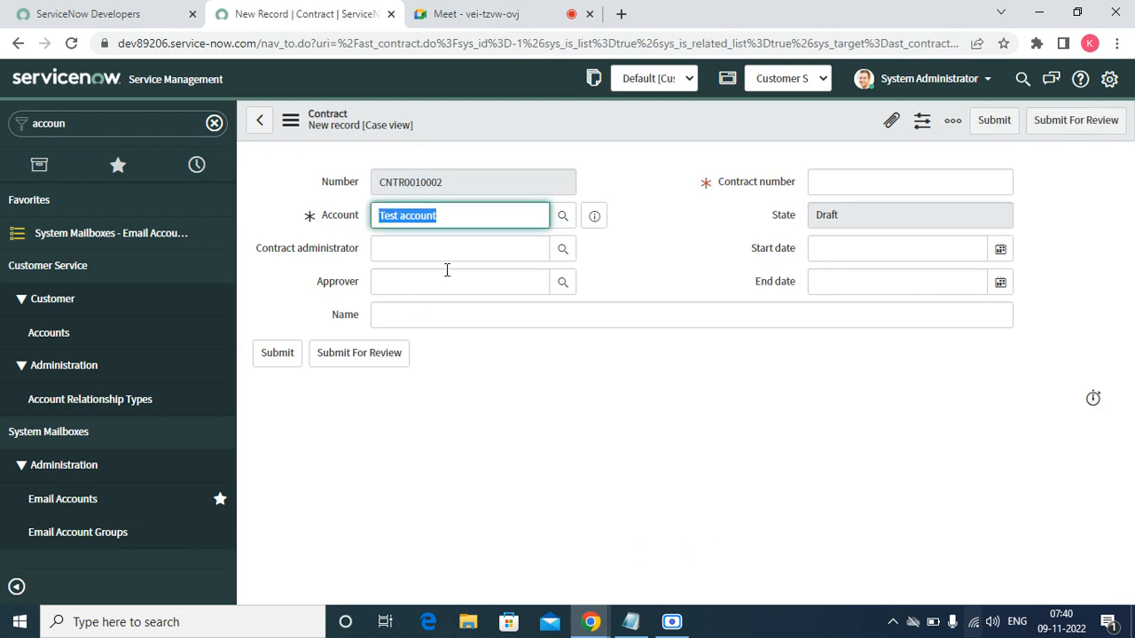
{"action": "left_click", "coordinate": [462, 248]}
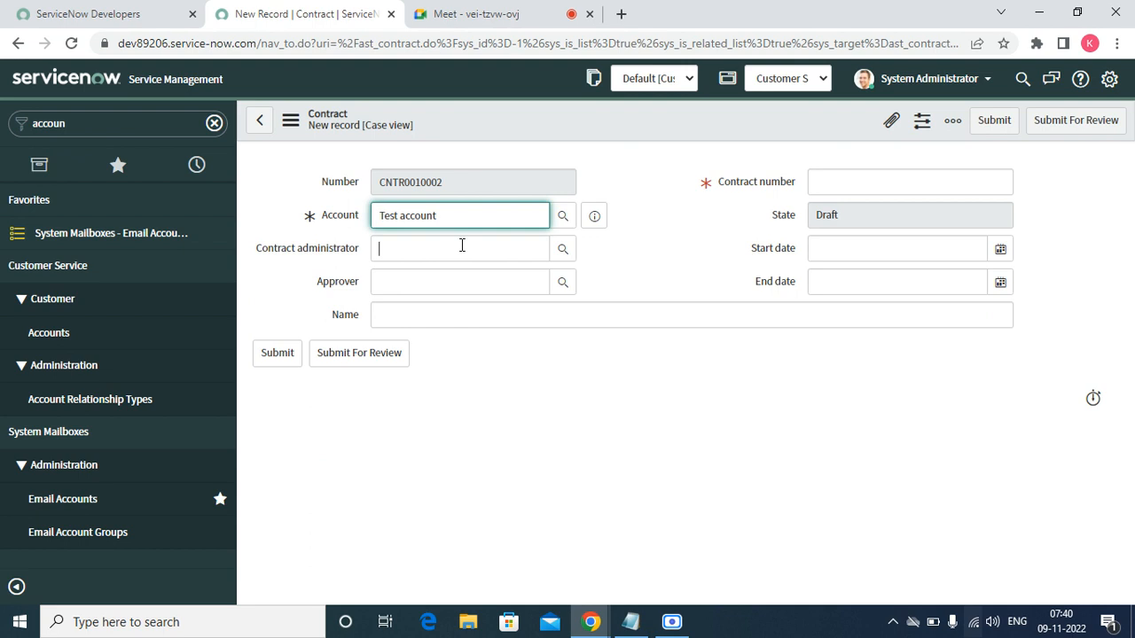
{"action": "left_click", "coordinate": [565, 257]}
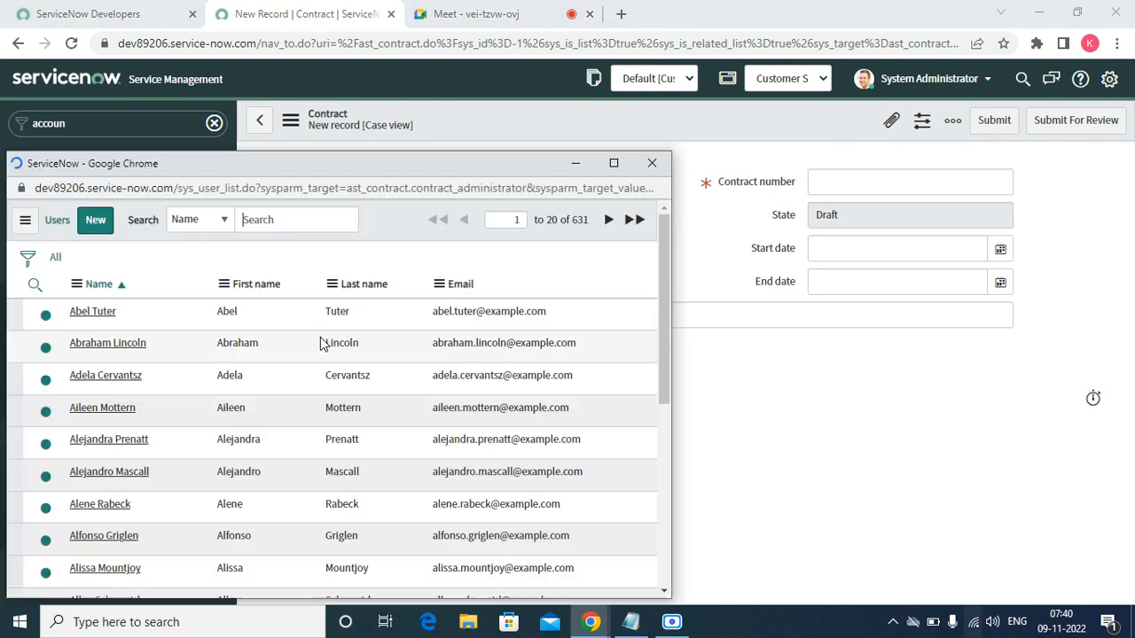
{"action": "left_click", "coordinate": [96, 315]}
{"action": "left_click", "coordinate": [452, 286]}
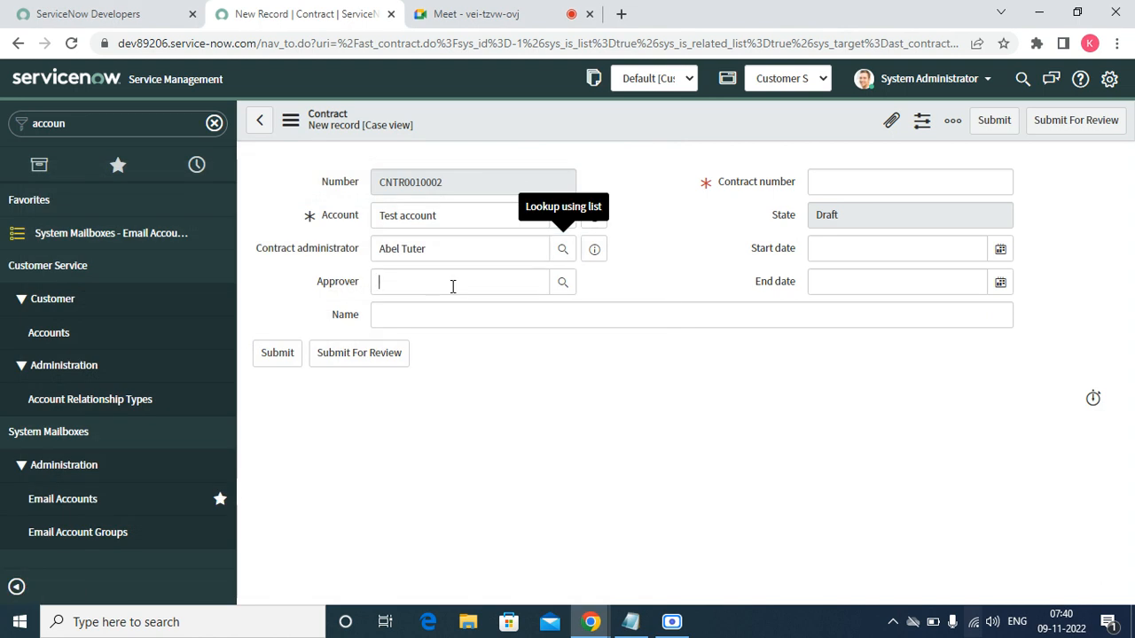
{"action": "left_click", "coordinate": [562, 282]}
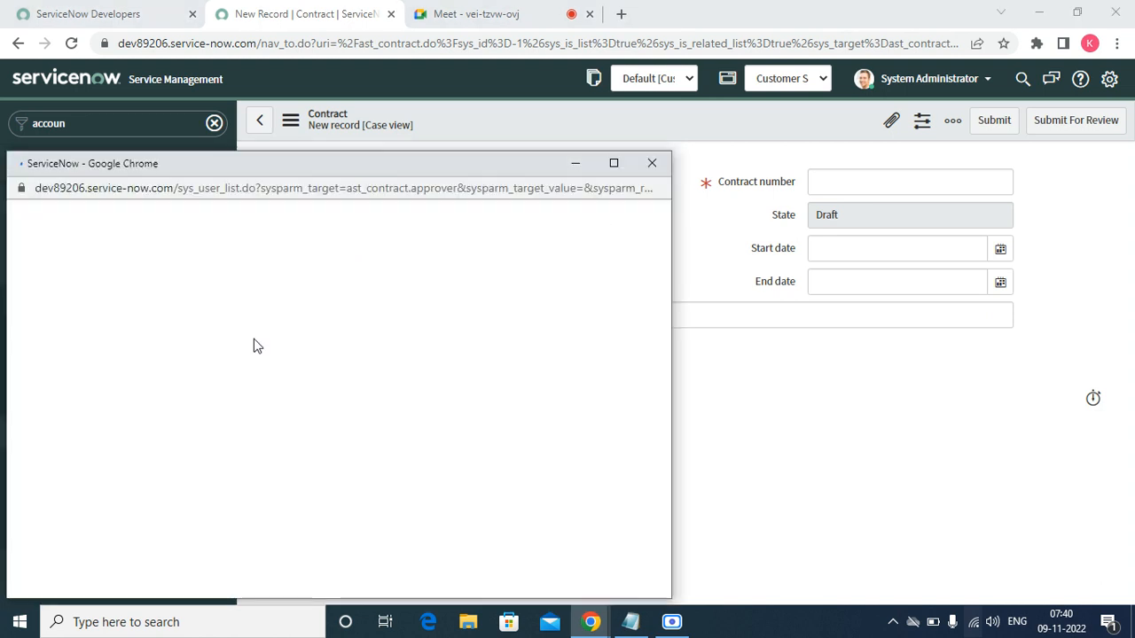
{"action": "left_click", "coordinate": [92, 344]}
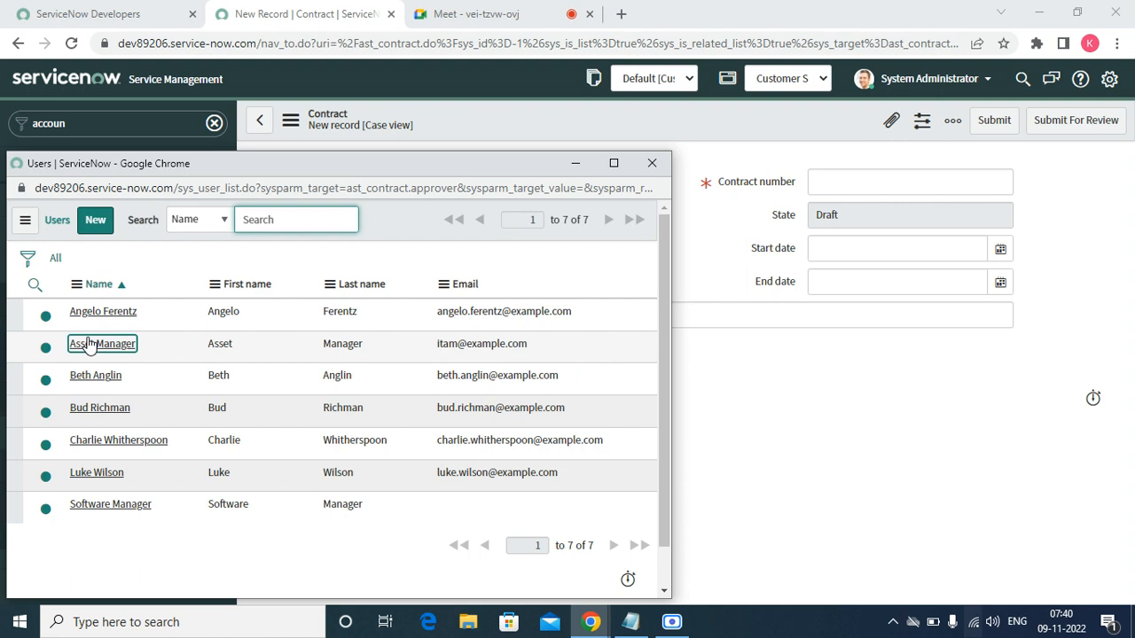
- Enter 'Test account contract' as the contract name
{"action": "left_click", "coordinate": [393, 311]}
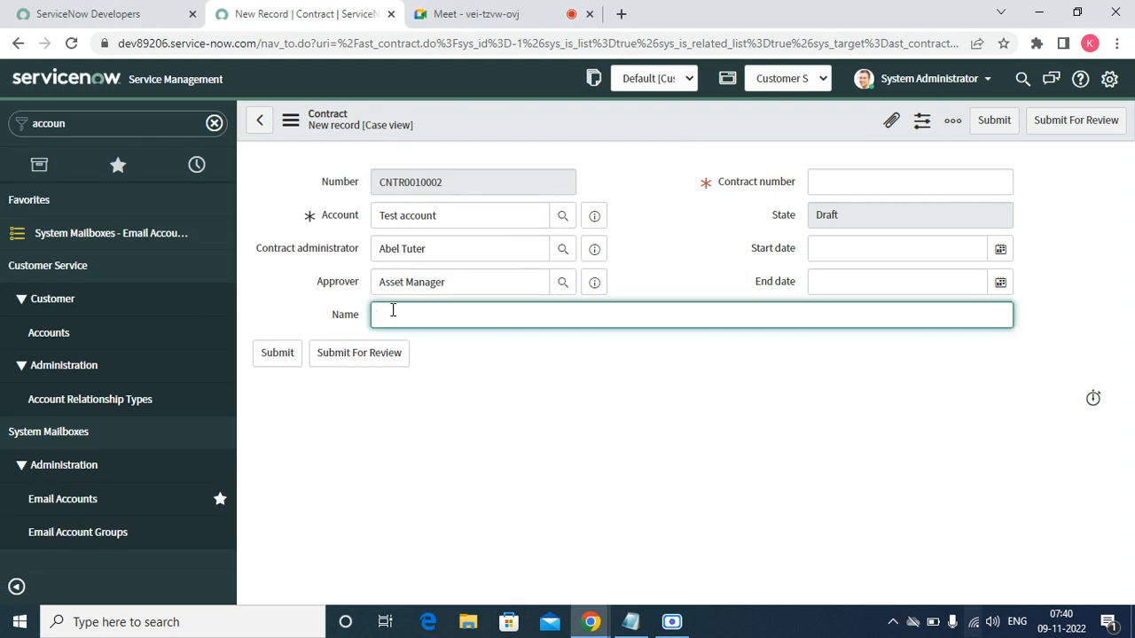
{"action": "type", "text": "Test account contract"}
- Enter contract number test123456 and a start date of 2022-11-01
{"action": "left_click", "coordinate": [908, 187]}
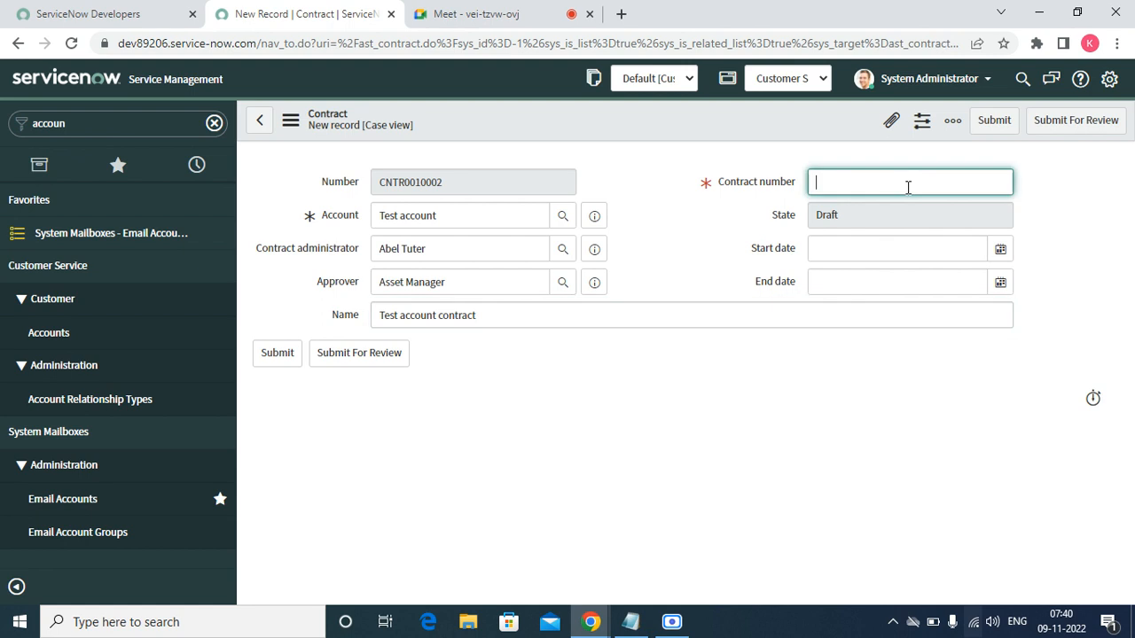
{"action": "type", "text": "test123456"}
{"action": "left_click", "coordinate": [1000, 251]}
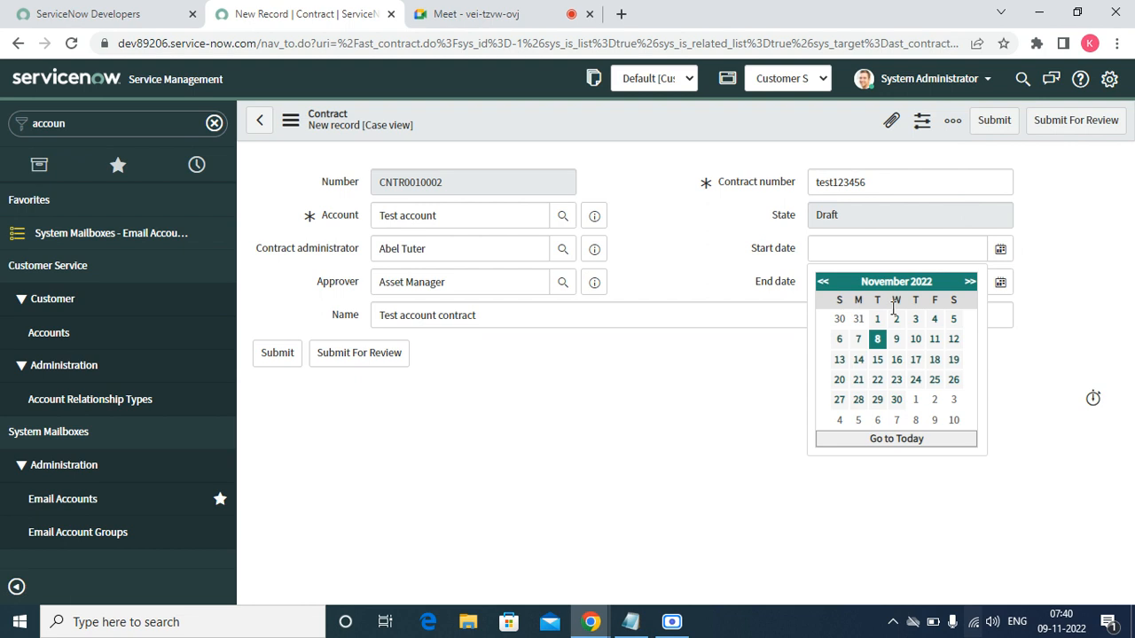
{"action": "left_click", "coordinate": [877, 319]}
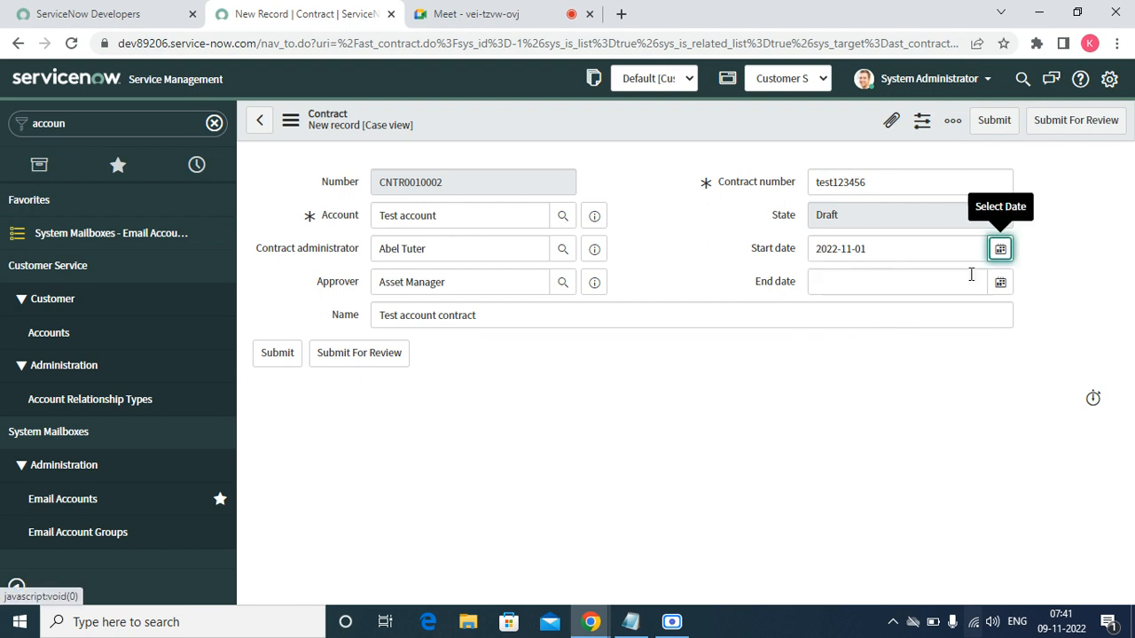
- Set the contract end date to 2023-04-30 and save the contract
{"action": "left_click", "coordinate": [998, 282]}
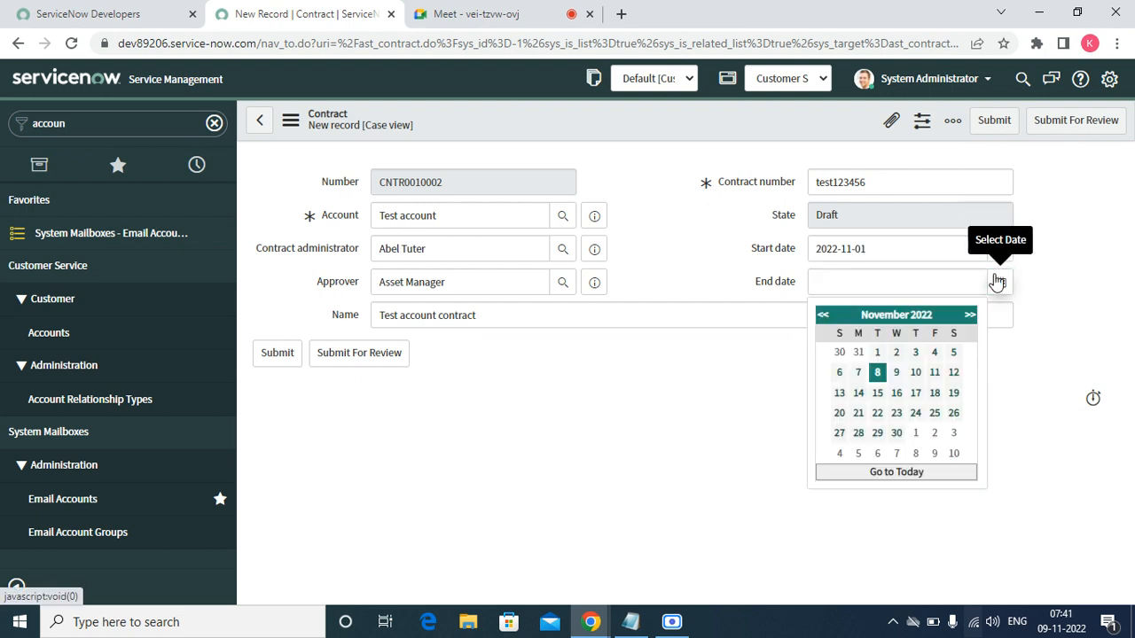
{"action": "left_click", "coordinate": [970, 314]}
{"action": "left_click", "coordinate": [970, 314]}
{"action": "left_click", "coordinate": [970, 315]}
{"action": "left_click", "coordinate": [970, 315]}
{"action": "left_click", "coordinate": [970, 315]}
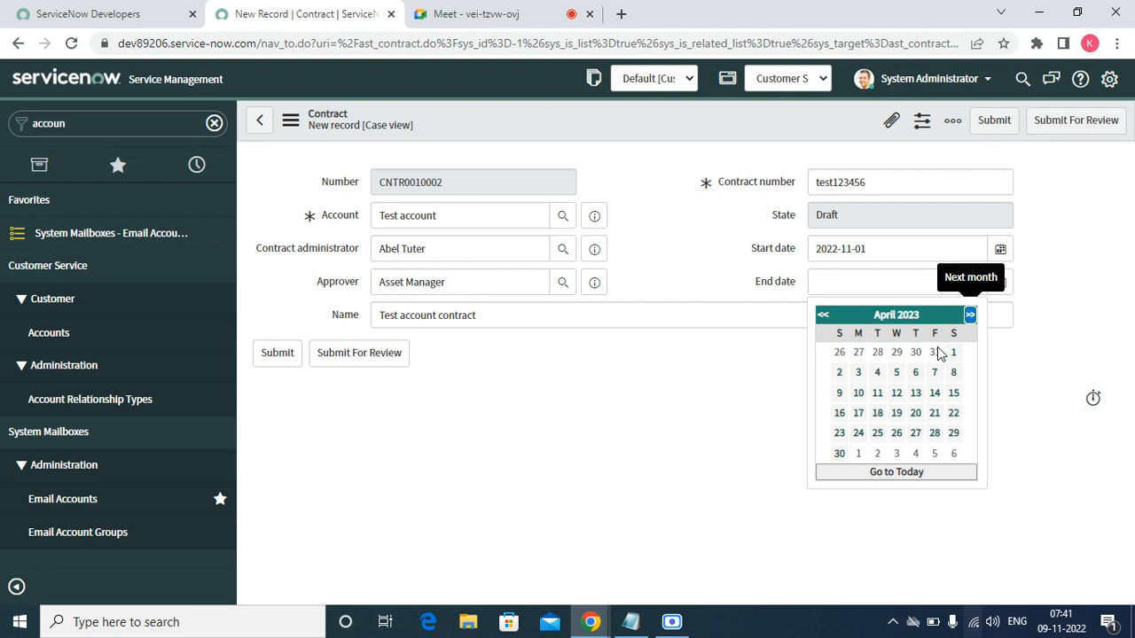
{"action": "left_click", "coordinate": [838, 453]}
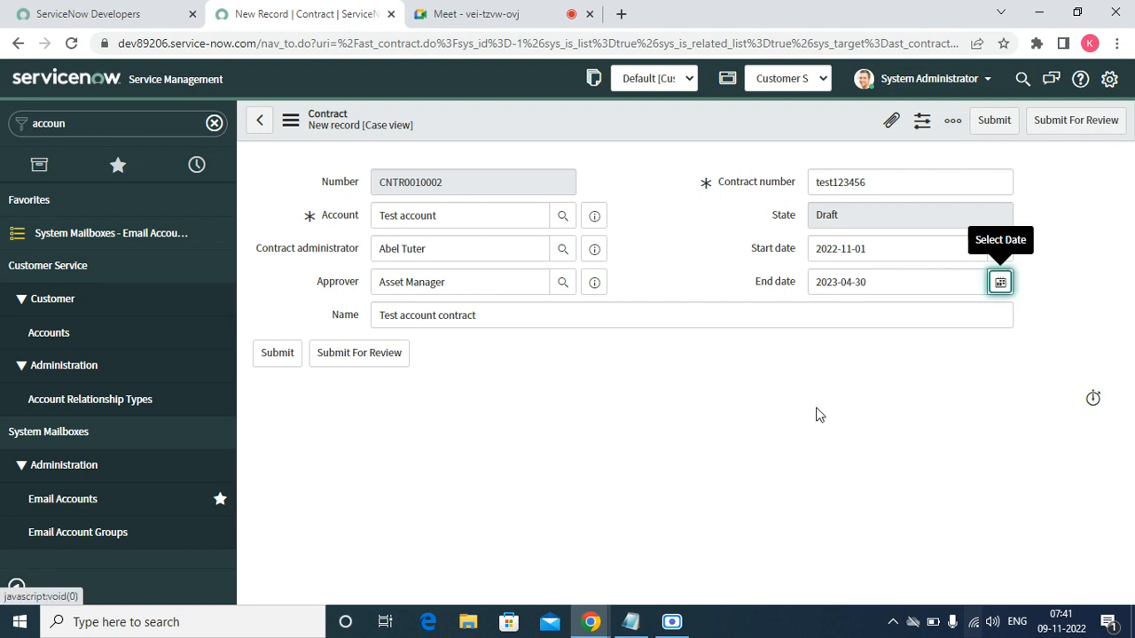
{"action": "right_click", "coordinate": [593, 112]}
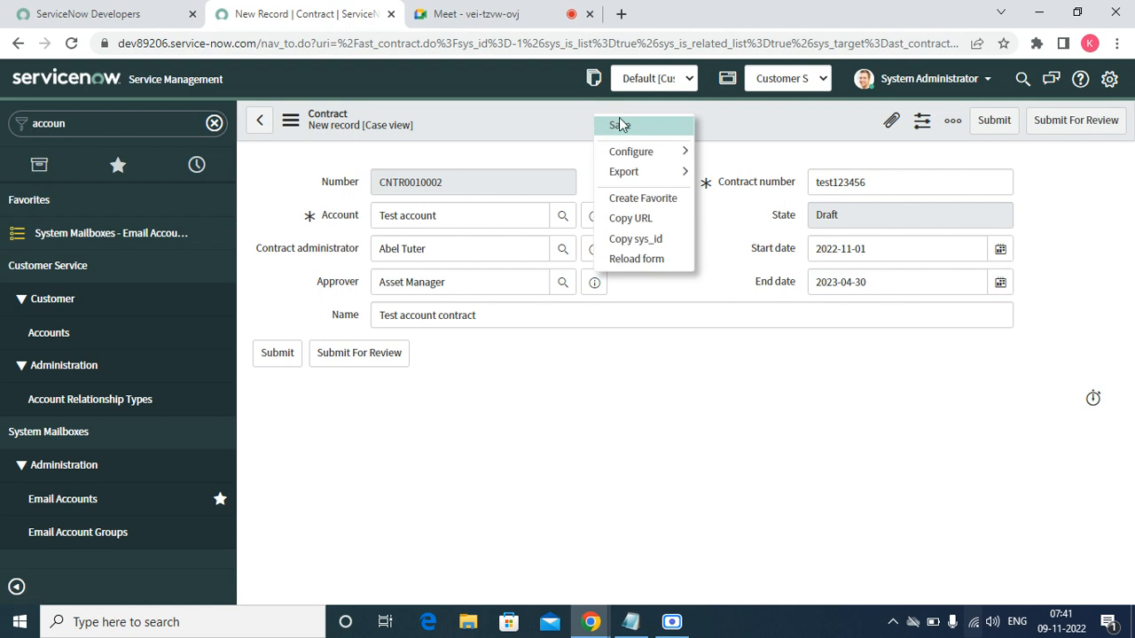
{"action": "left_click", "coordinate": [619, 120]}
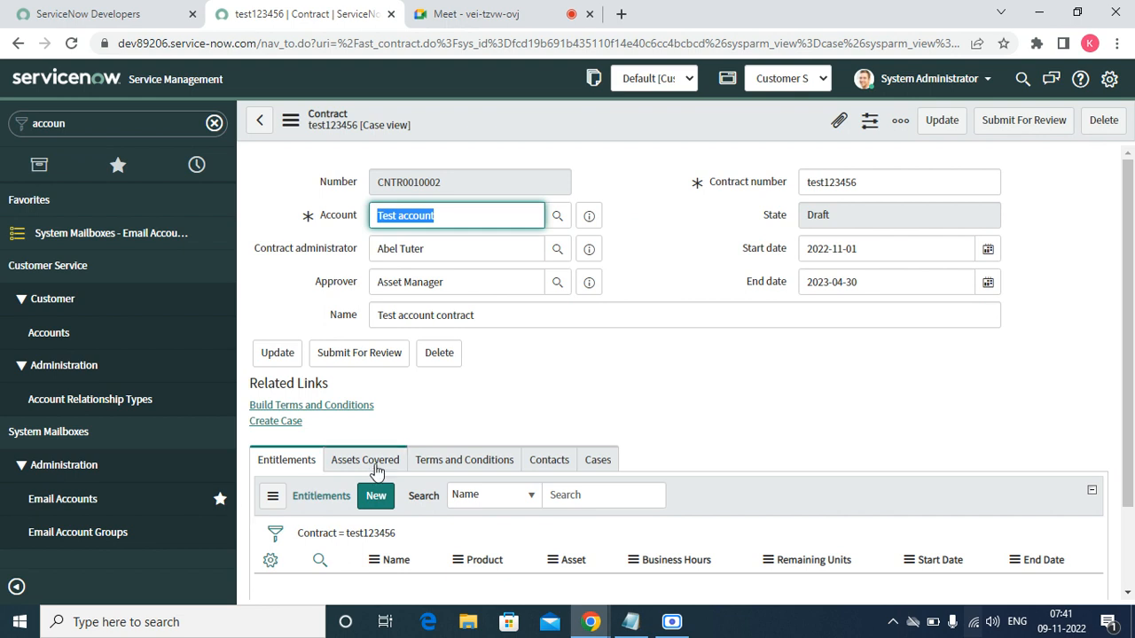
- Open a new entitlement form from contract test123456's Entitlements related list
{"action": "left_click", "coordinate": [1127, 596]}
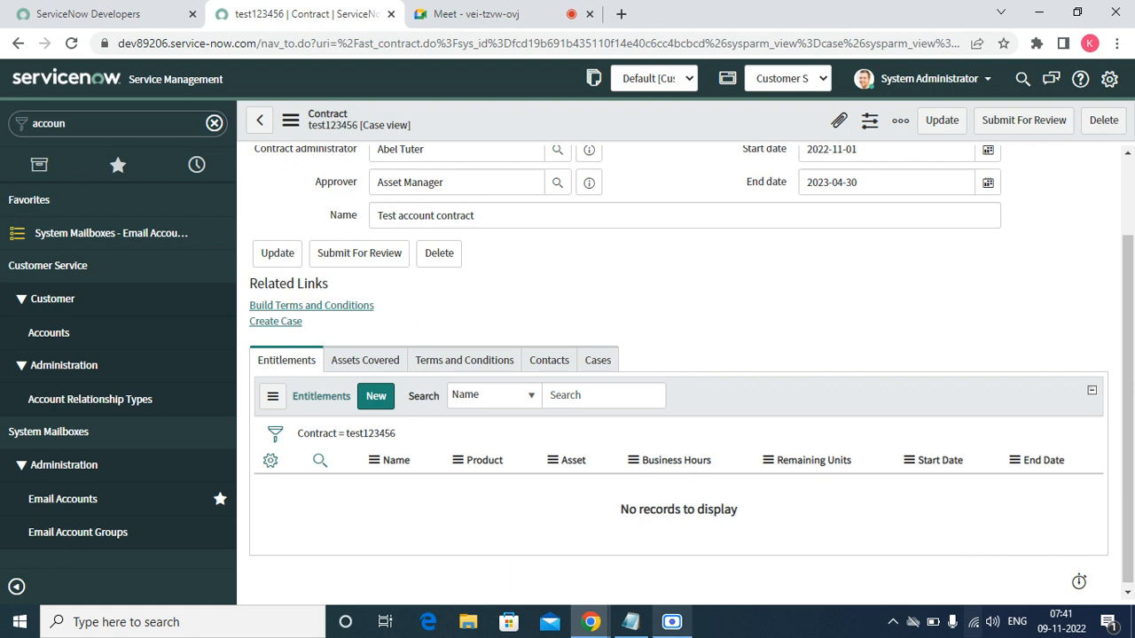
{"action": "left_click", "coordinate": [375, 401]}
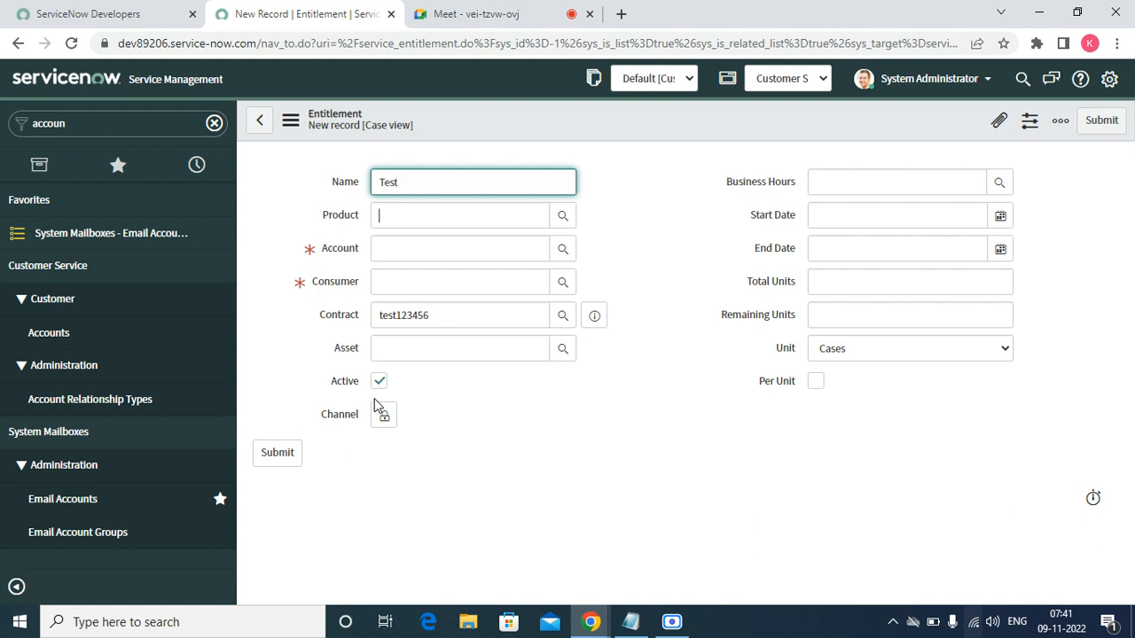
- Set the entitlement's product to Fujitsu 1TB Hybrid Solid State Drive and account to Test account
{"action": "key", "text": "Tab"}
{"action": "left_click", "coordinate": [561, 217]}
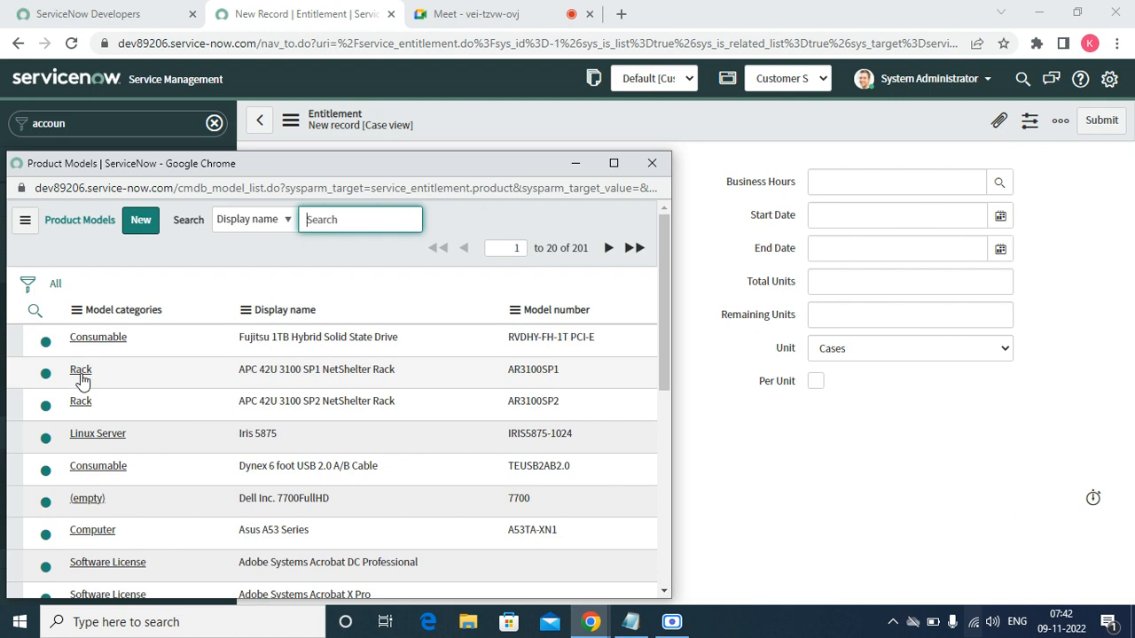
{"action": "left_click", "coordinate": [98, 338]}
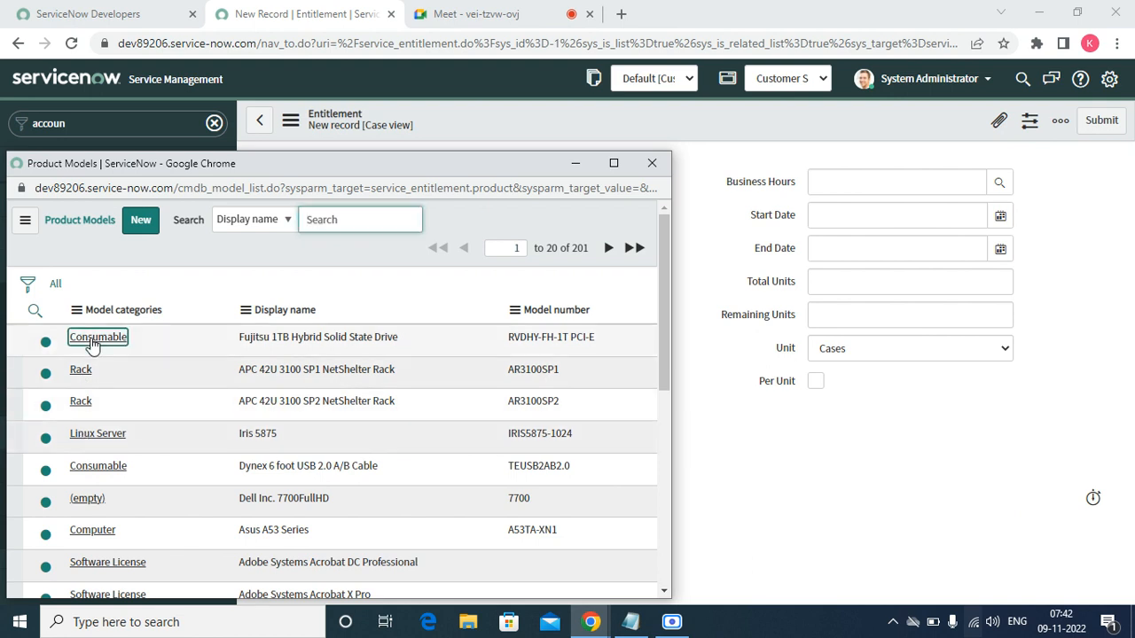
{"action": "left_click", "coordinate": [410, 250]}
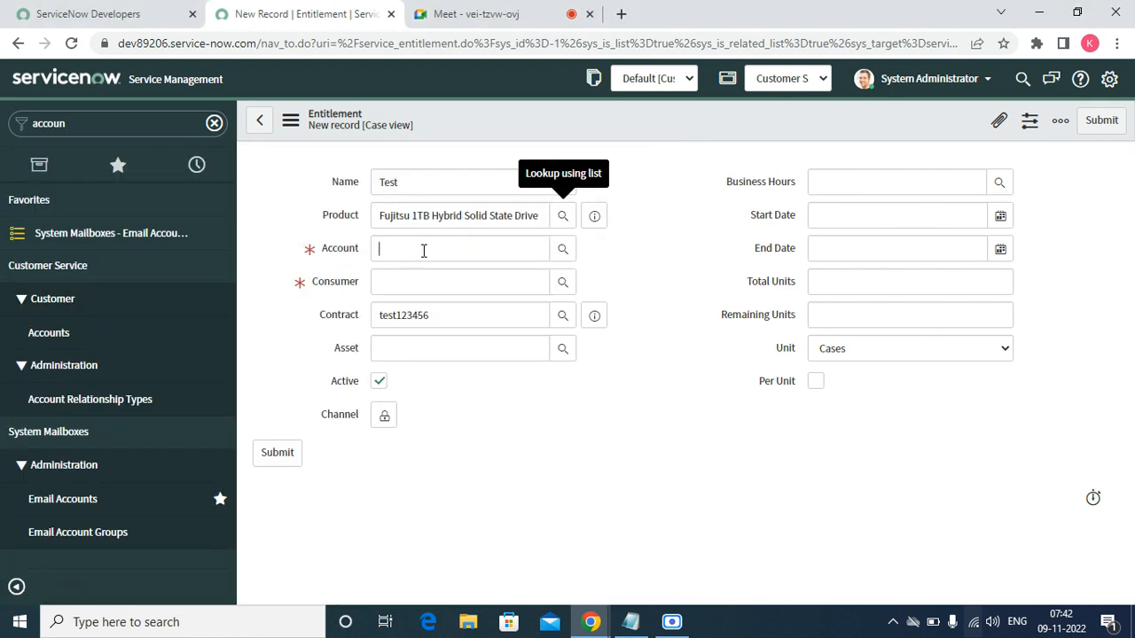
{"action": "type", "text": "tes"}
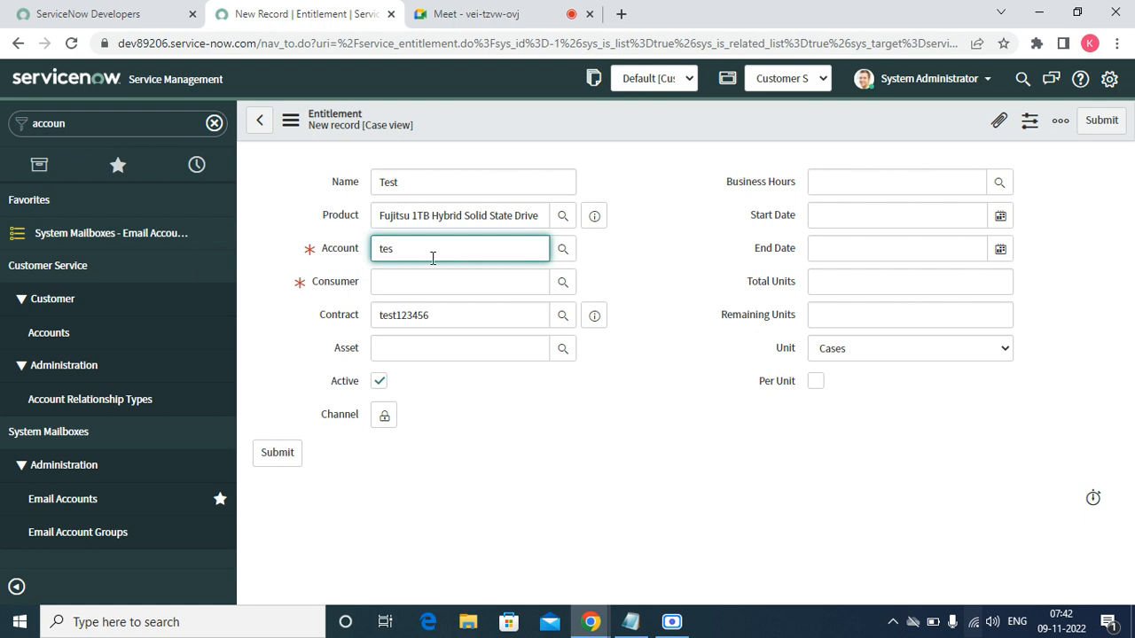
{"action": "left_click", "coordinate": [435, 275]}
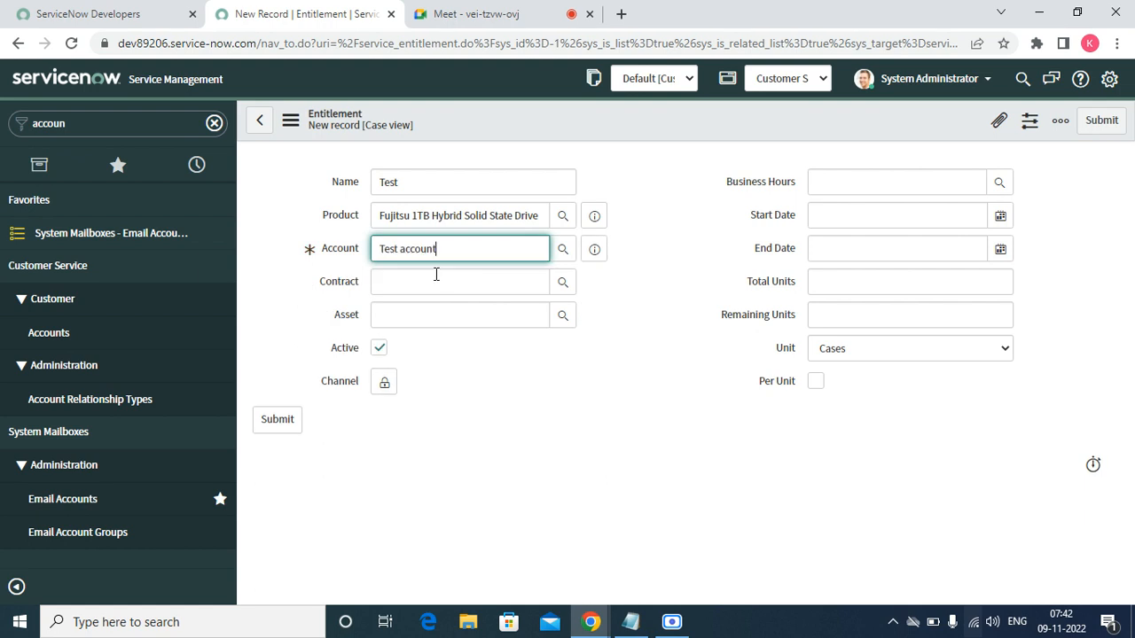
- Choose contract CNTR0010002 (test123456) and check the Asset lookup, leaving Asset empty
{"action": "left_click", "coordinate": [561, 288]}
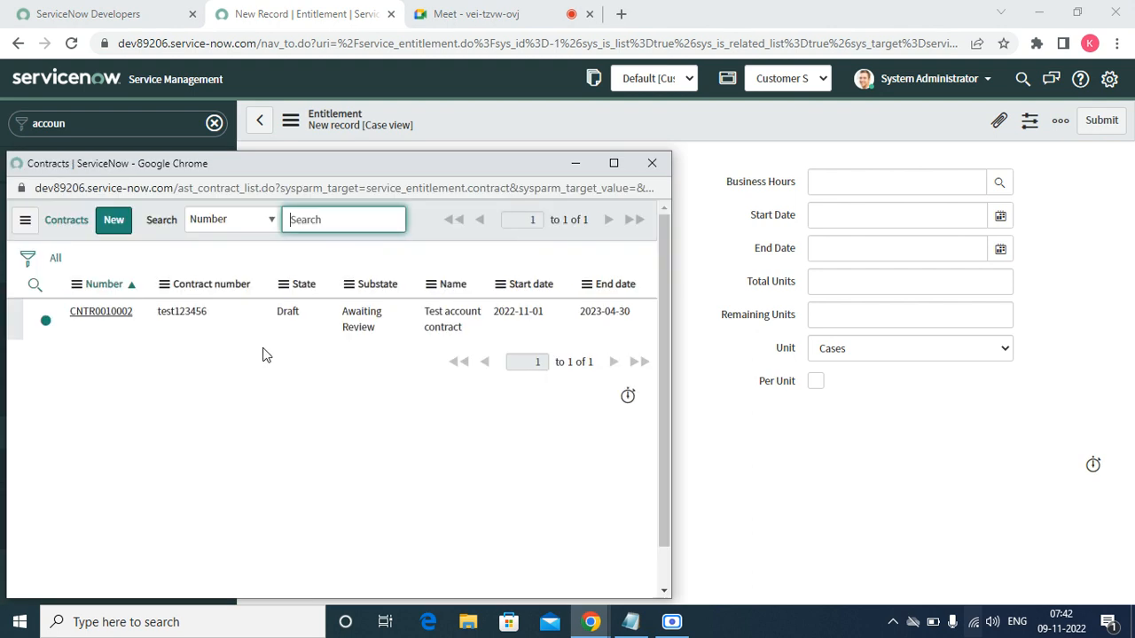
{"action": "left_click", "coordinate": [104, 314]}
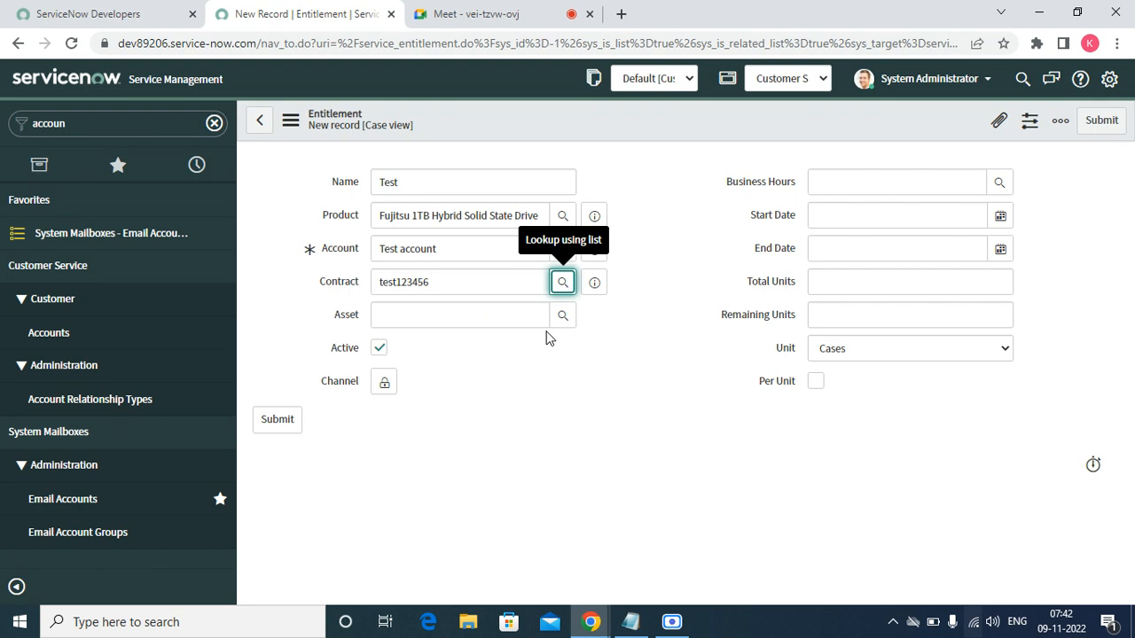
{"action": "left_click", "coordinate": [562, 318]}
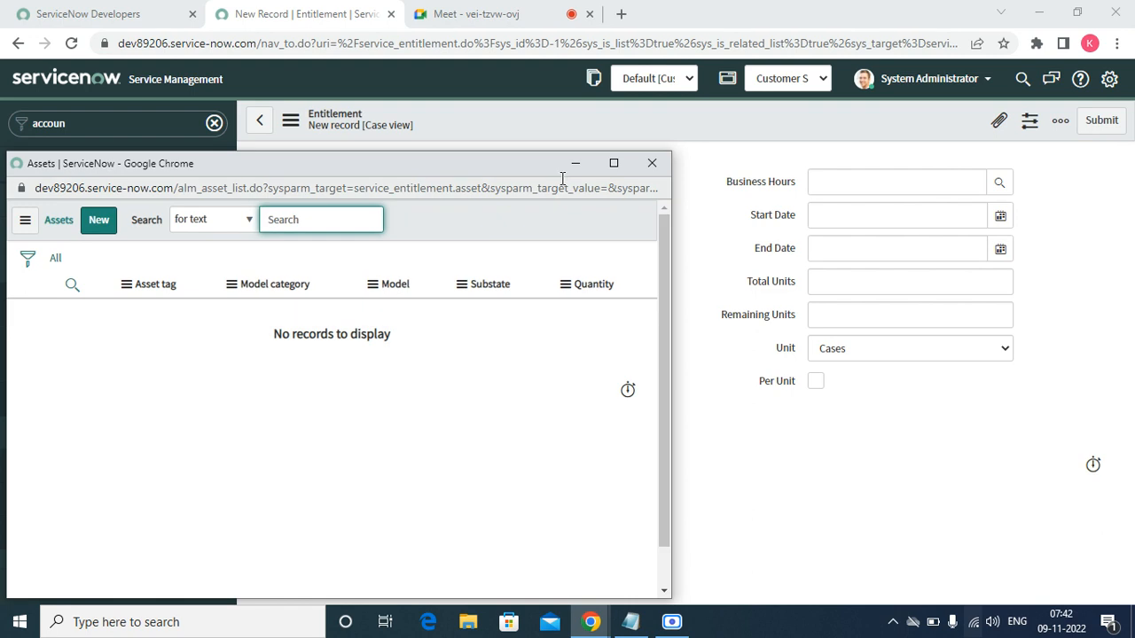
{"action": "left_click", "coordinate": [651, 162]}
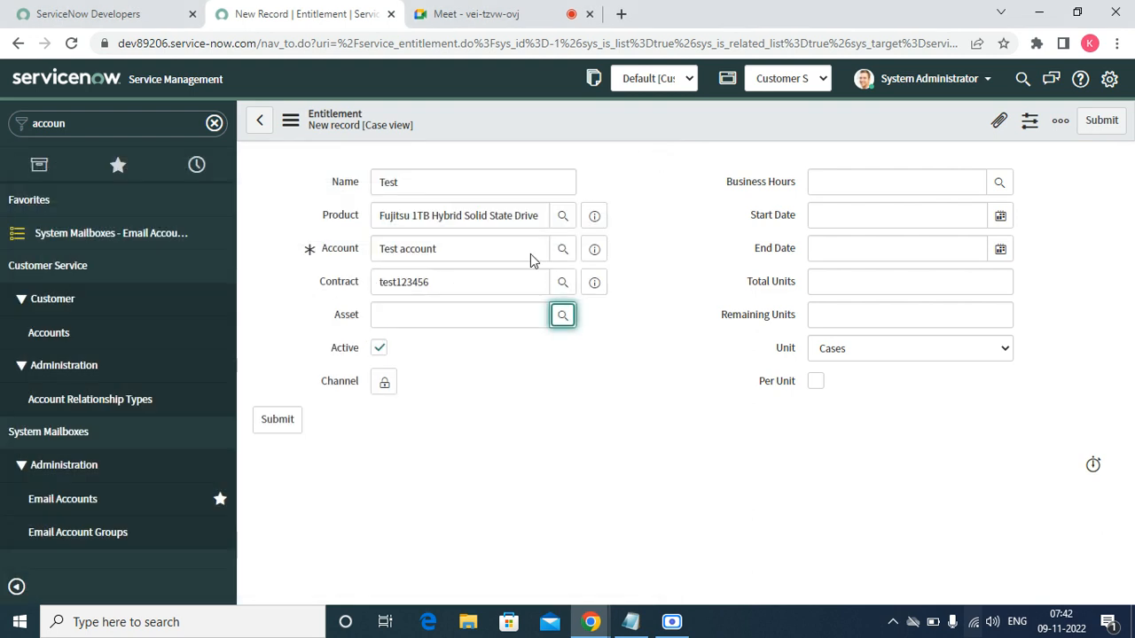
{"action": "left_click", "coordinate": [429, 312]}
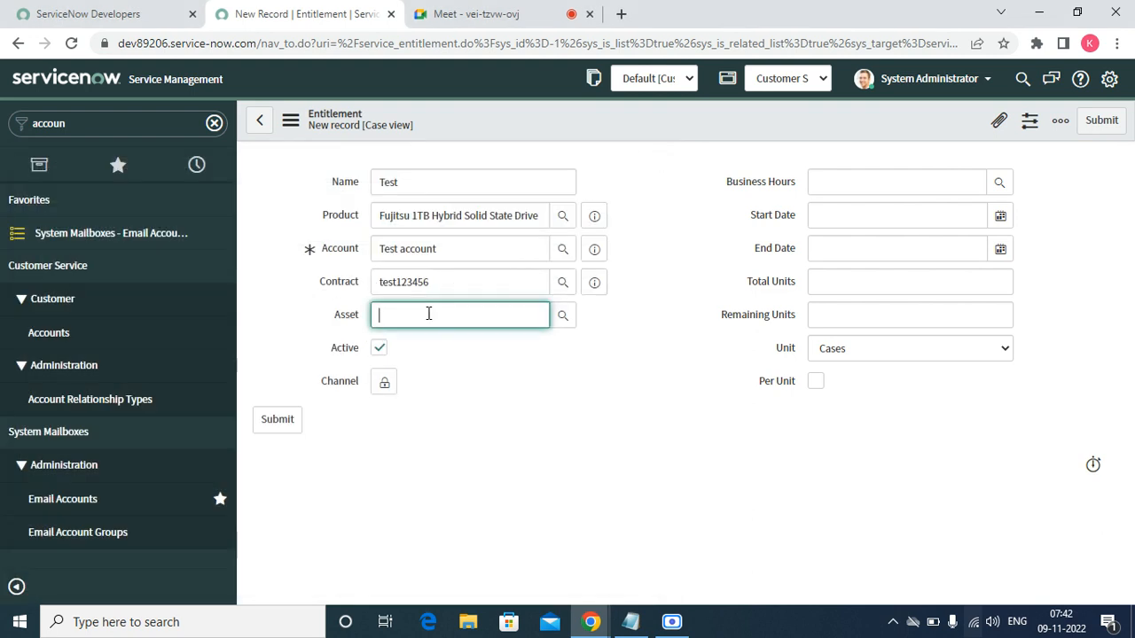
- Browse the Channel choices without picking one, then bring up the Business Hours schedule list
{"action": "left_click", "coordinate": [383, 381]}
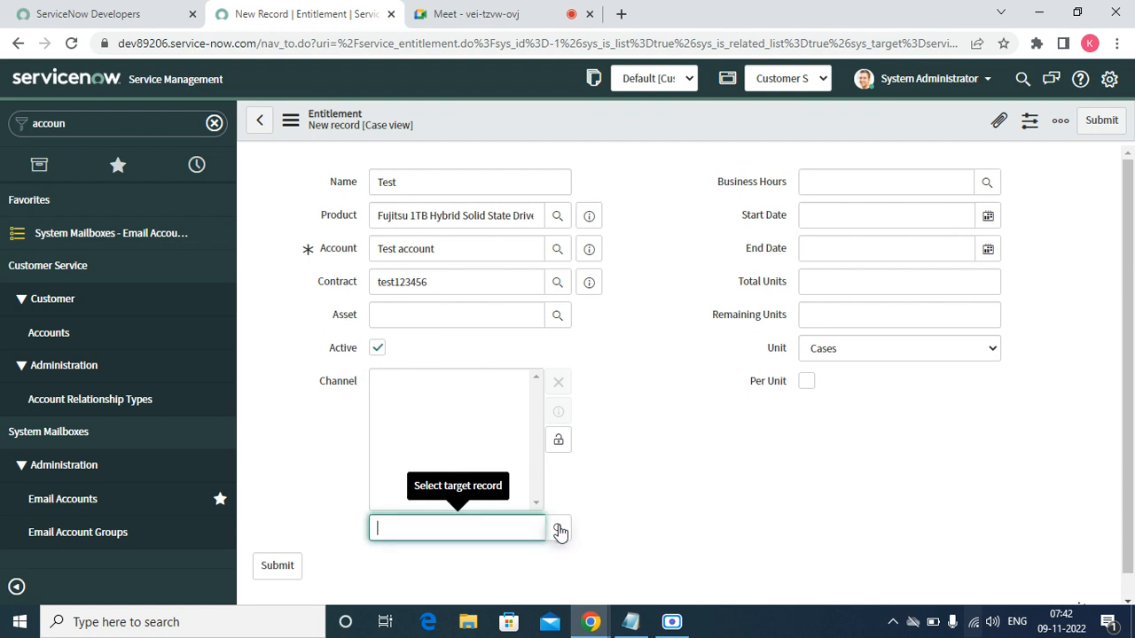
{"action": "left_click", "coordinate": [557, 530]}
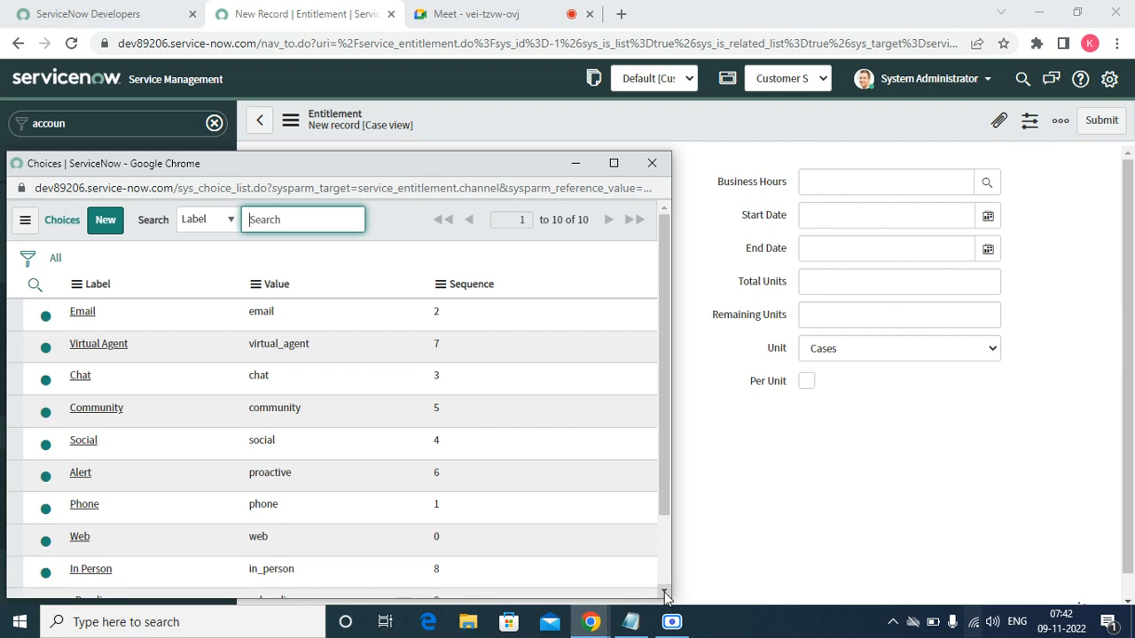
{"action": "left_click", "coordinate": [665, 592]}
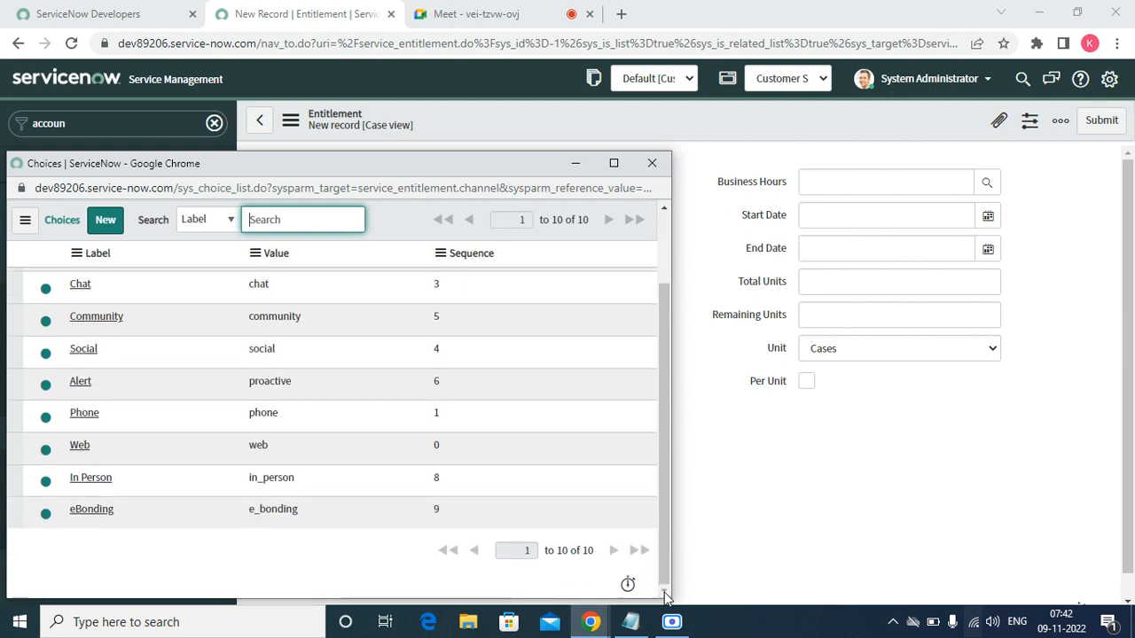
{"action": "left_click", "coordinate": [650, 165]}
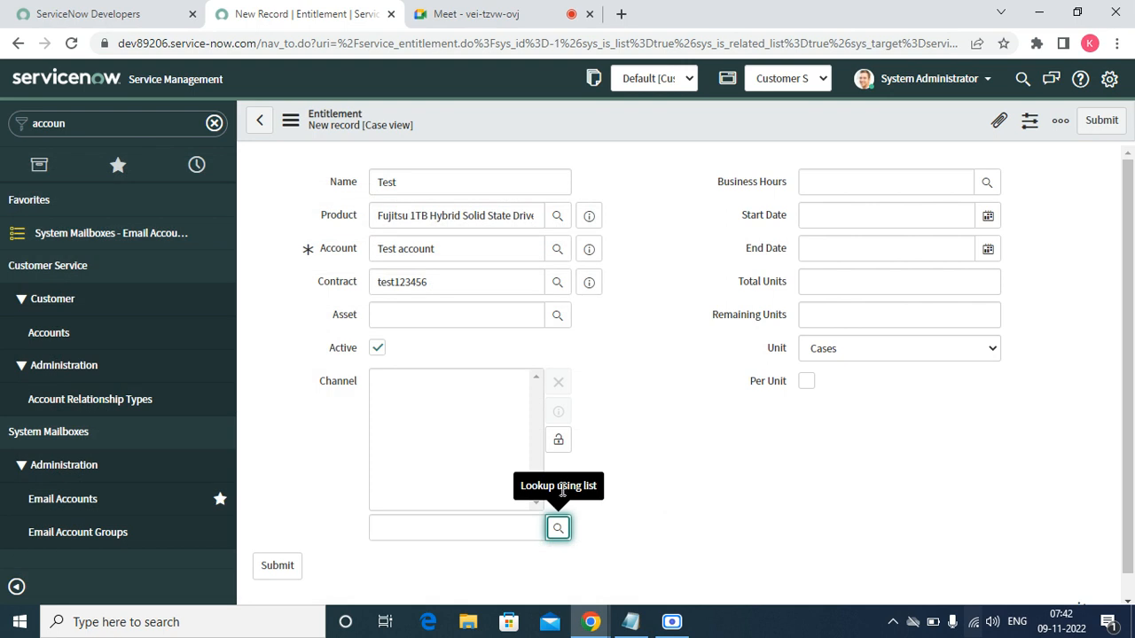
{"action": "left_click", "coordinate": [558, 441]}
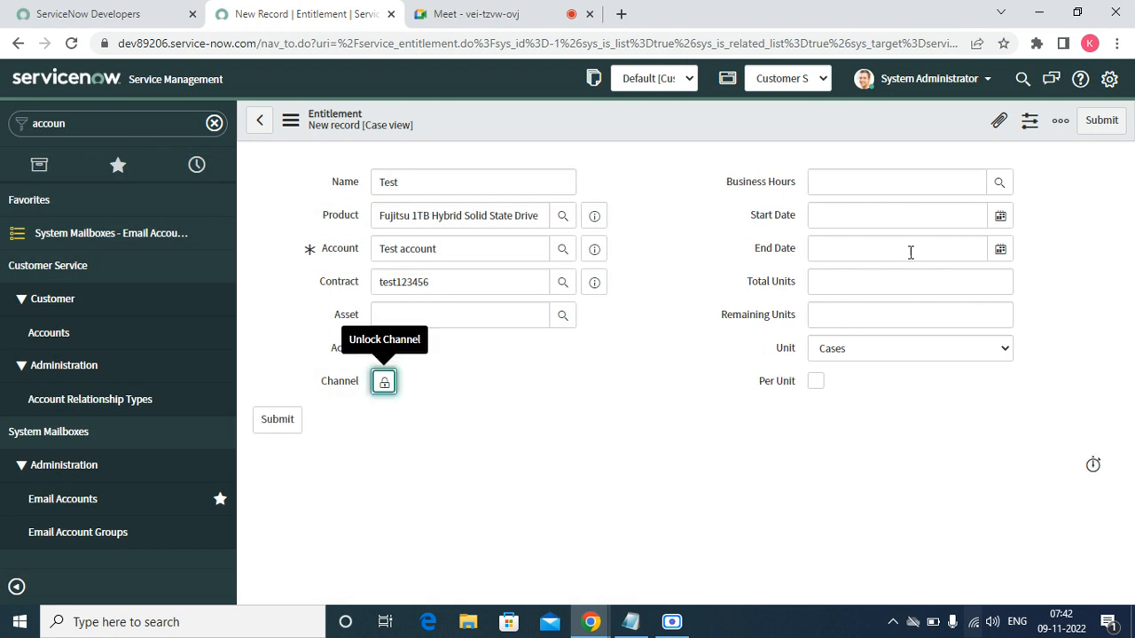
{"action": "left_click", "coordinate": [999, 184]}
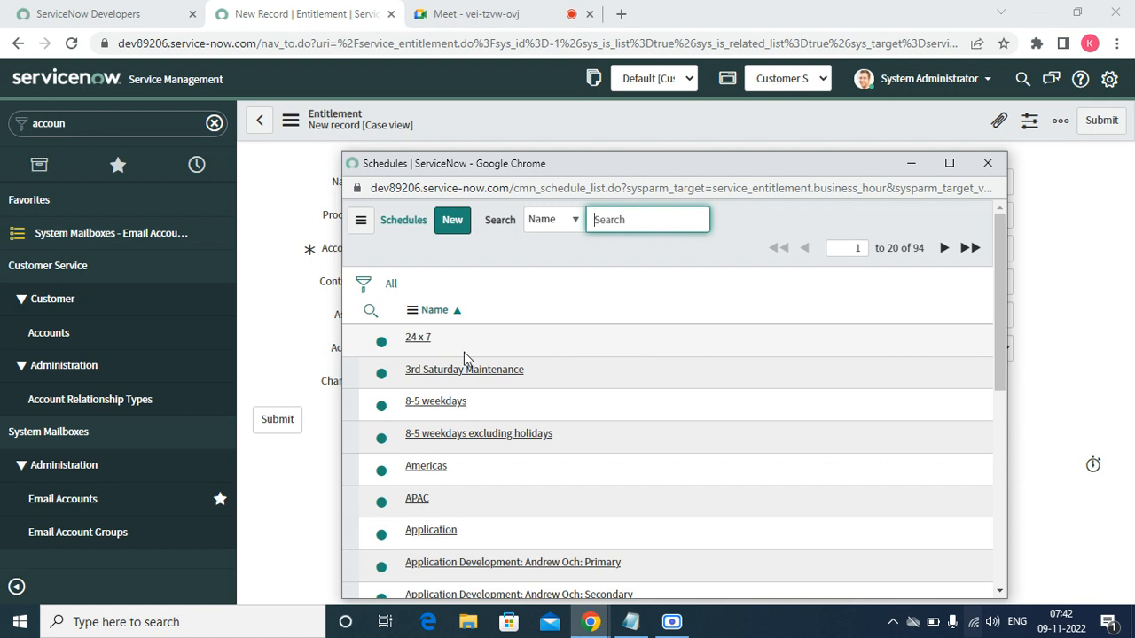
- Set business hours to 24 x 7 and entitlement dates 2022-11-01 to 2023-04-30
{"action": "left_click", "coordinate": [420, 338]}
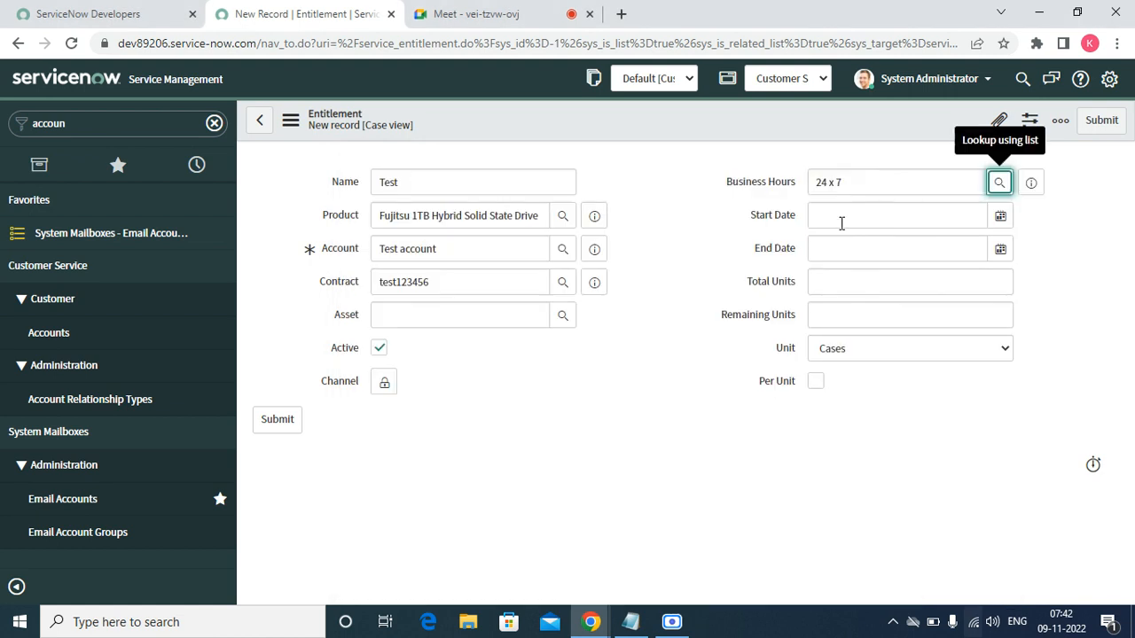
{"action": "left_click", "coordinate": [841, 223]}
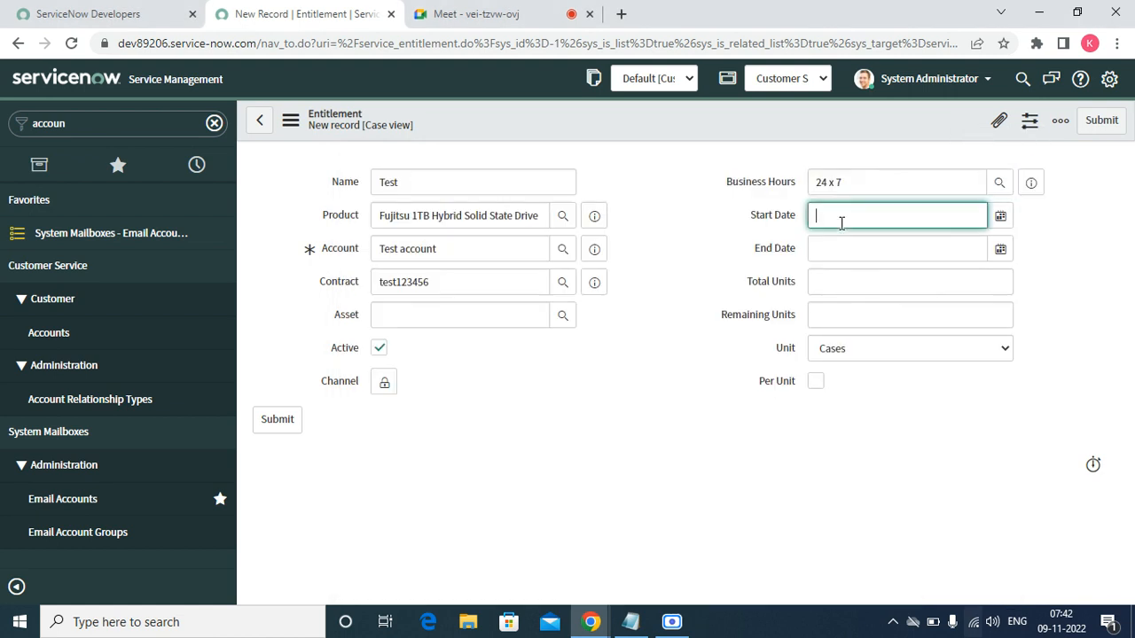
{"action": "left_click", "coordinate": [1000, 217]}
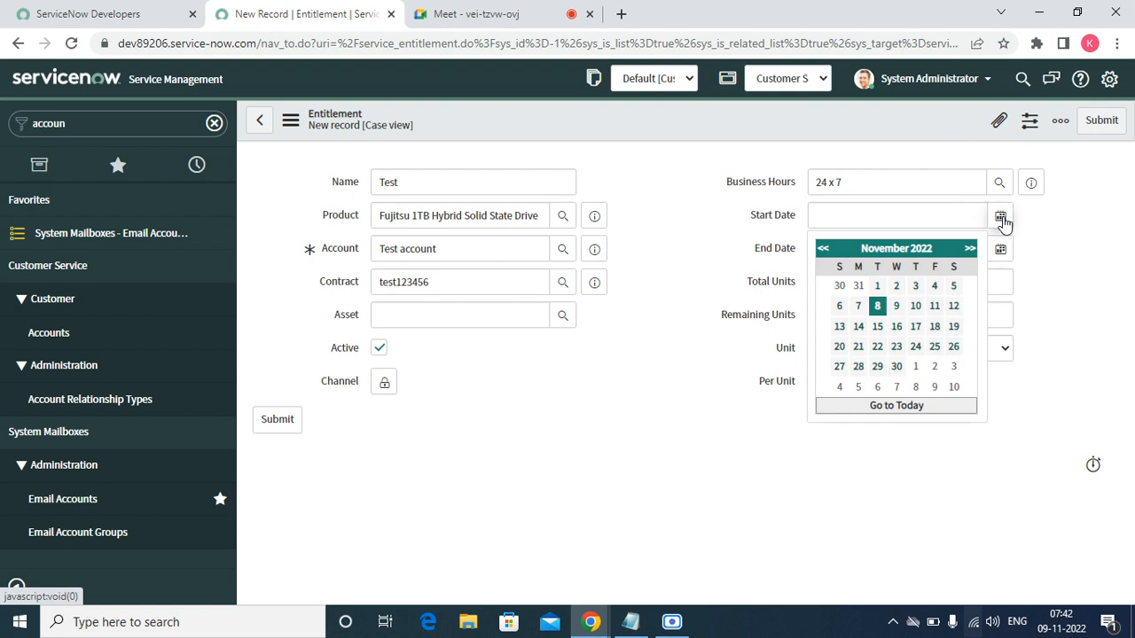
{"action": "left_click", "coordinate": [877, 285]}
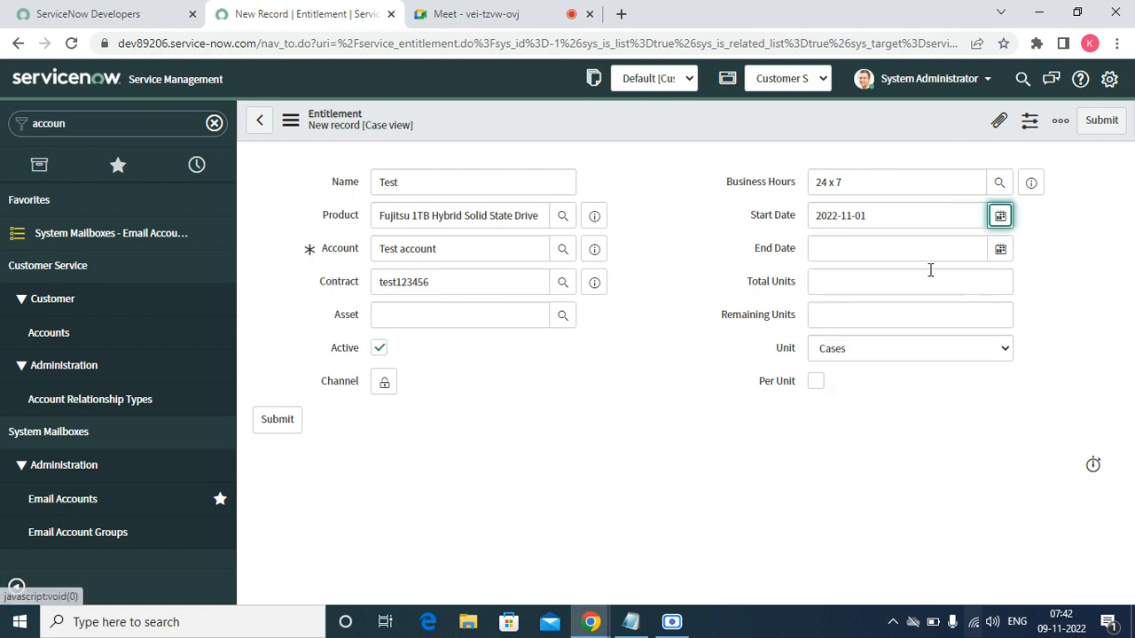
{"action": "left_click", "coordinate": [999, 250]}
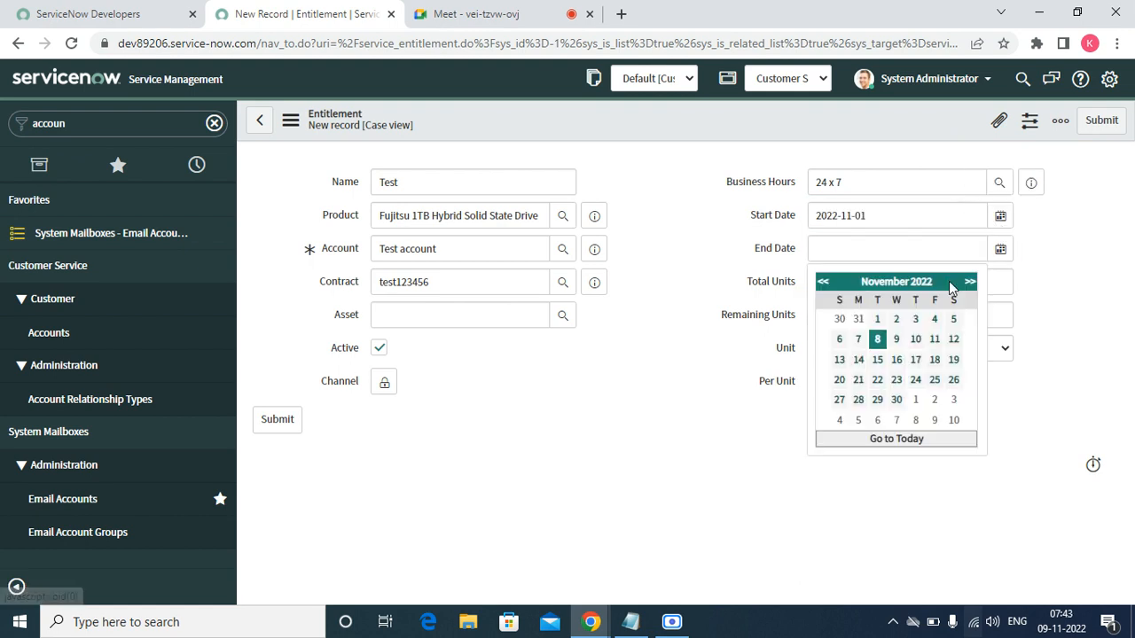
{"action": "left_click", "coordinate": [969, 281]}
{"action": "left_click", "coordinate": [969, 281]}
{"action": "left_click", "coordinate": [969, 281]}
{"action": "left_click", "coordinate": [969, 281]}
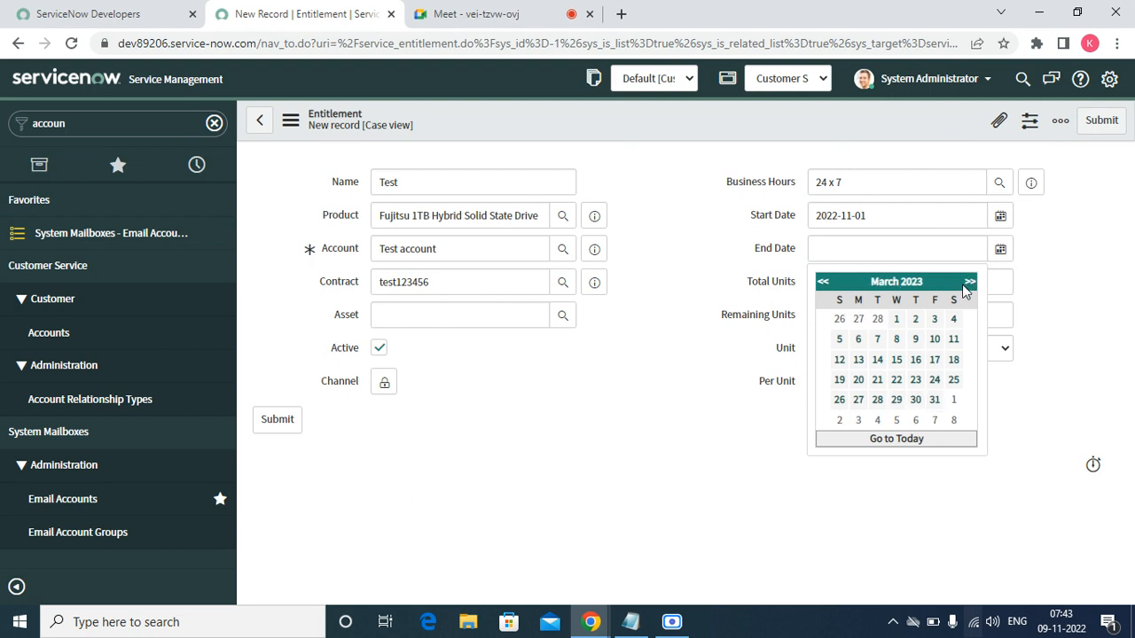
{"action": "left_click", "coordinate": [969, 281]}
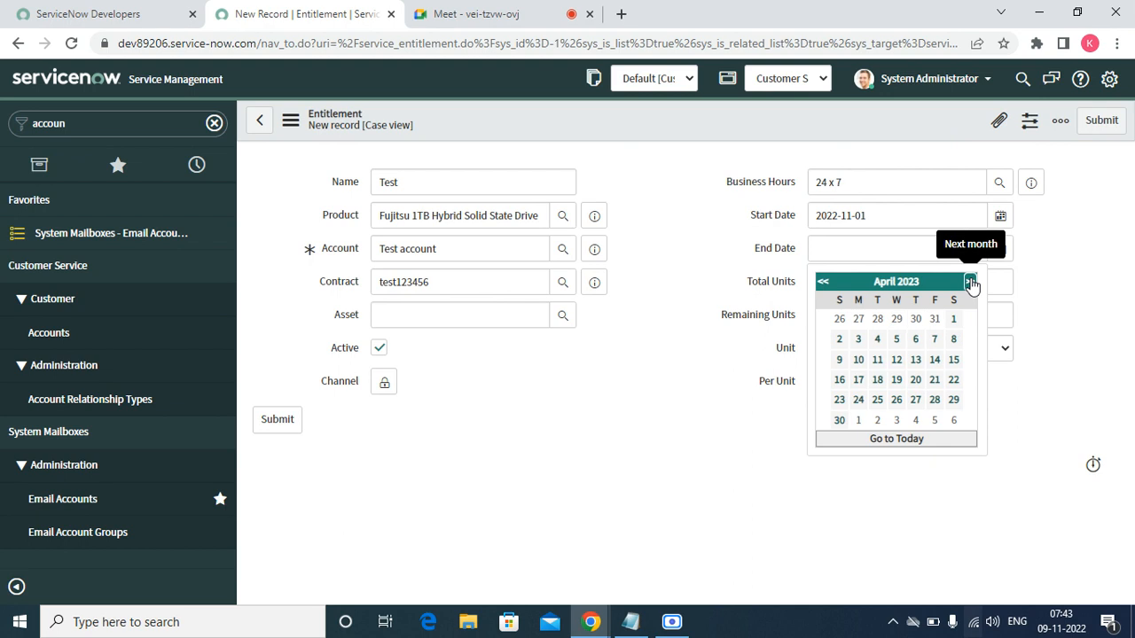
{"action": "left_click", "coordinate": [838, 421]}
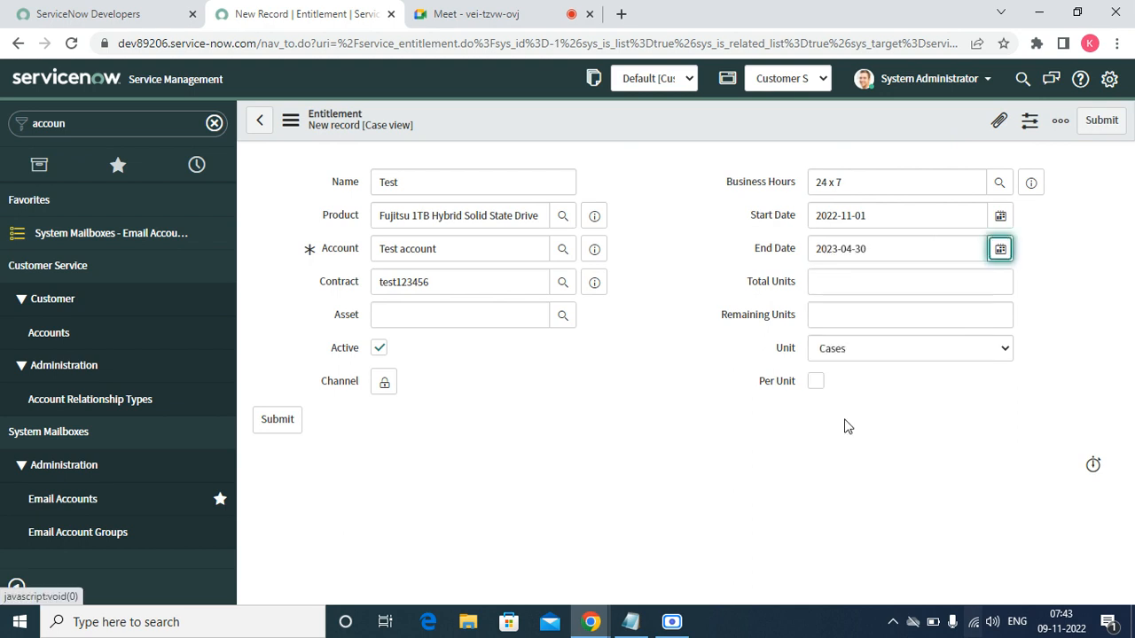
- Enter 200 total and 200 remaining units, keeping Cases as the unit
{"action": "left_click", "coordinate": [847, 283]}
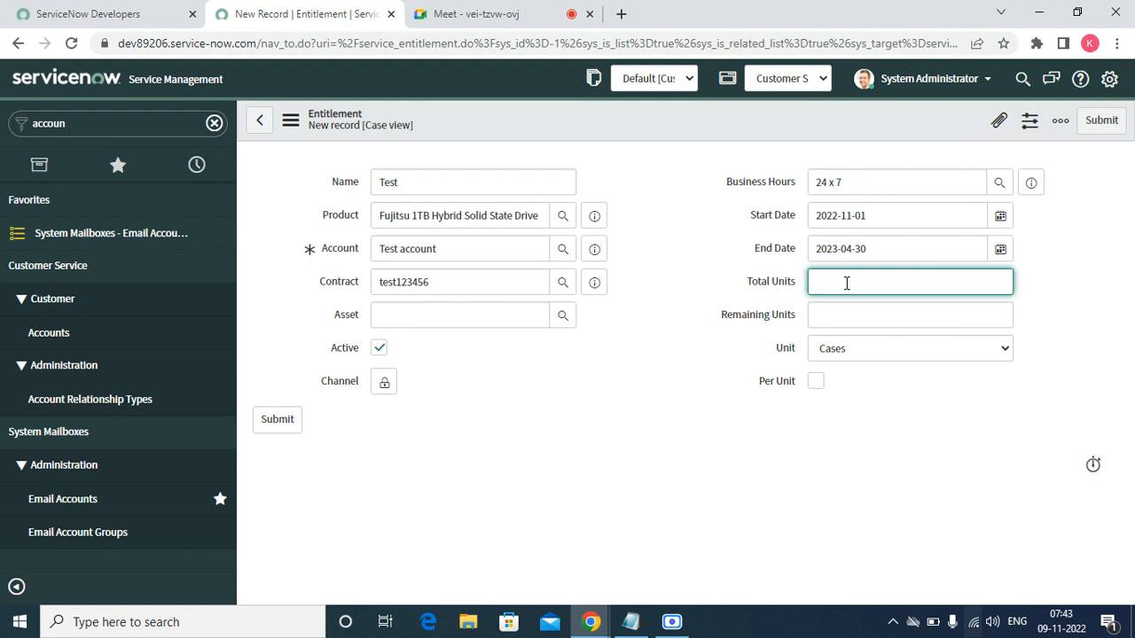
{"action": "type", "text": "200"}
{"action": "key", "text": "Tab"}
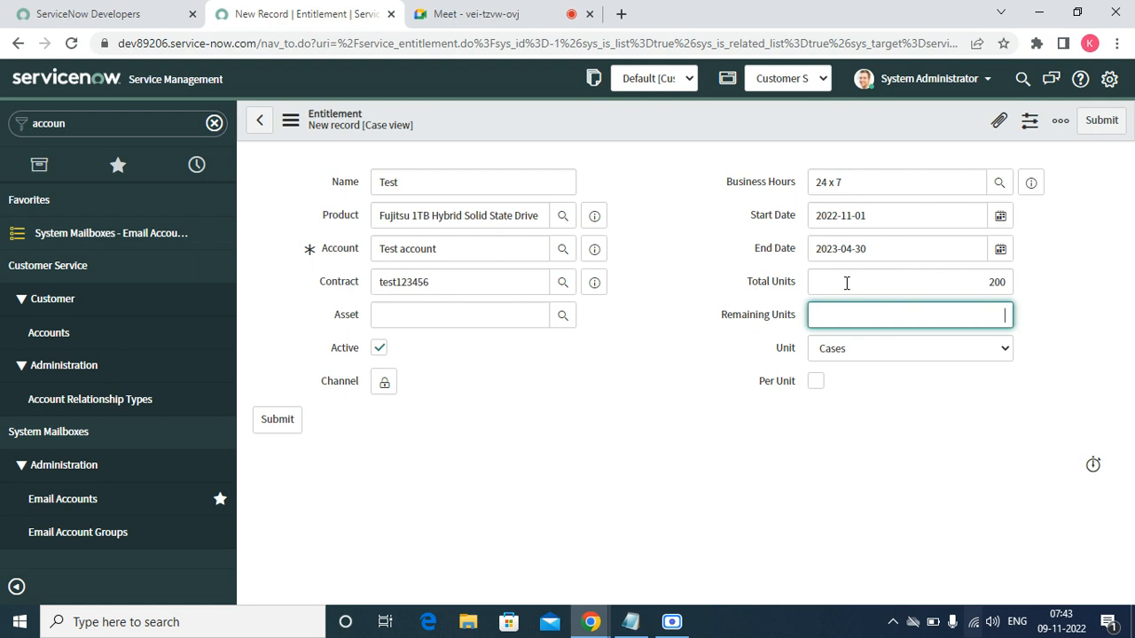
{"action": "type", "text": "200"}
{"action": "left_click", "coordinate": [998, 351]}
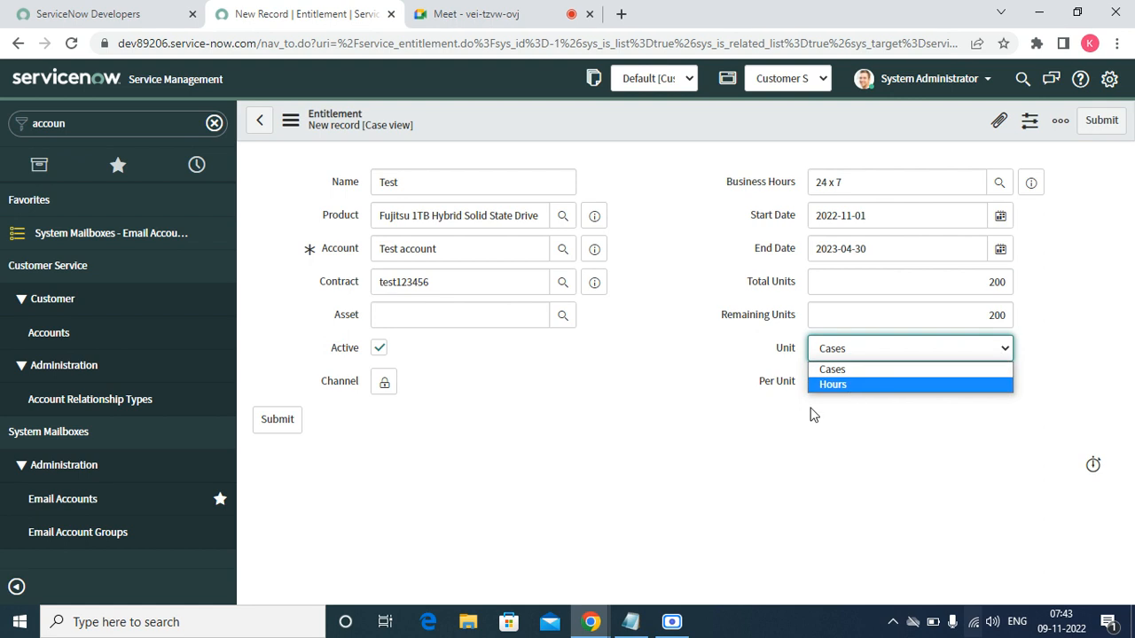
{"action": "left_click", "coordinate": [777, 458]}
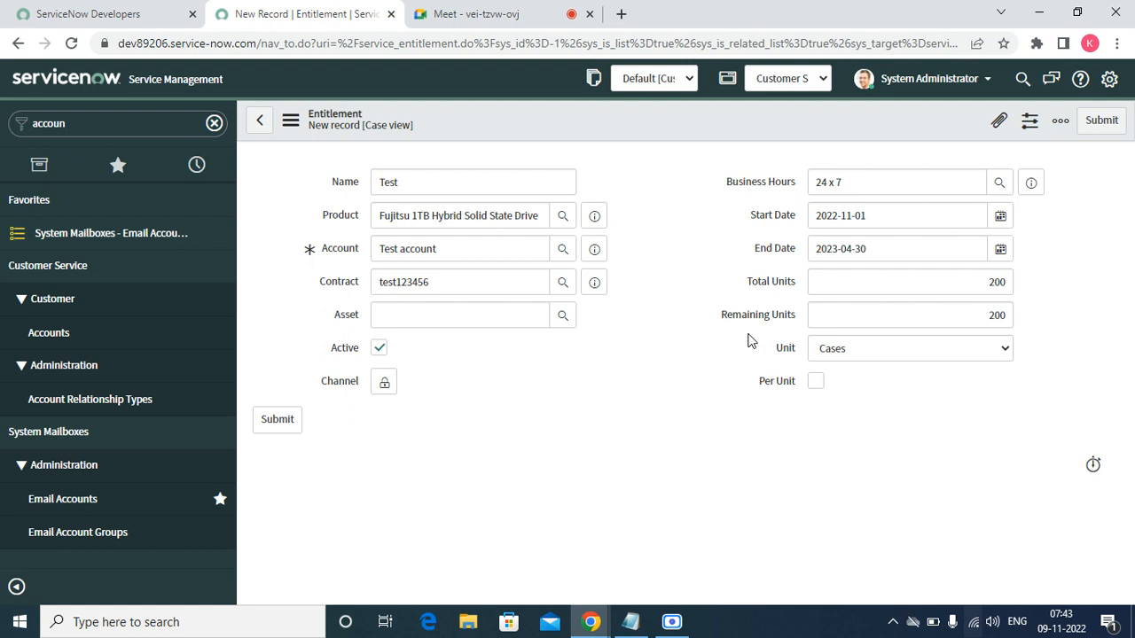
{"action": "right_click", "coordinate": [615, 113]}
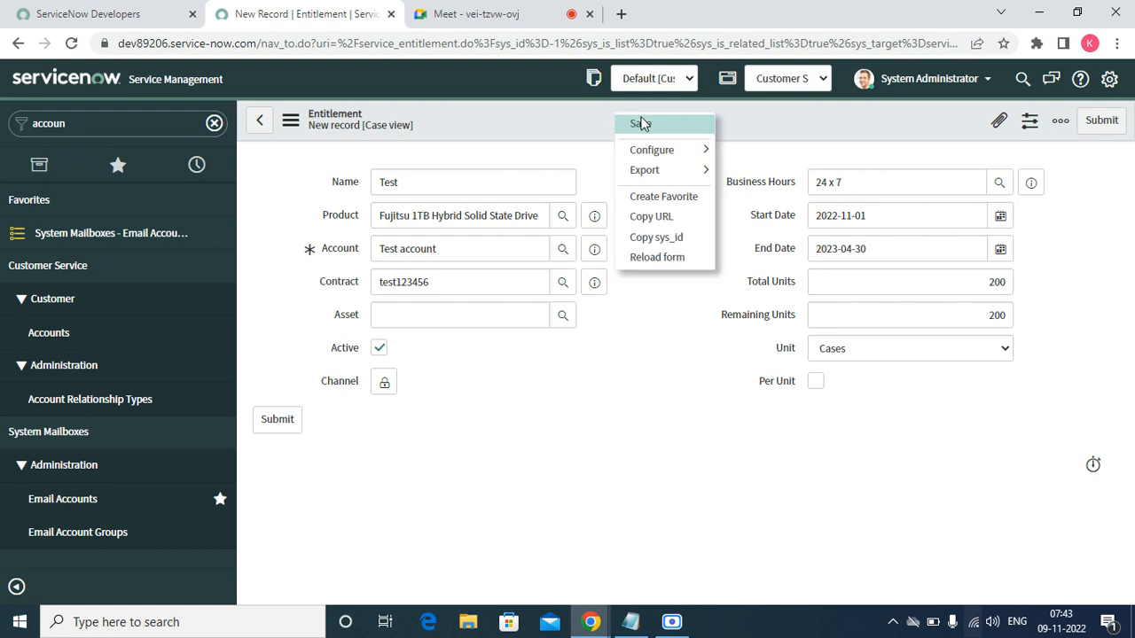
- Save entitlement Test, reopen contract test123456, and start another entitlement from its list
{"action": "left_click", "coordinate": [641, 118]}
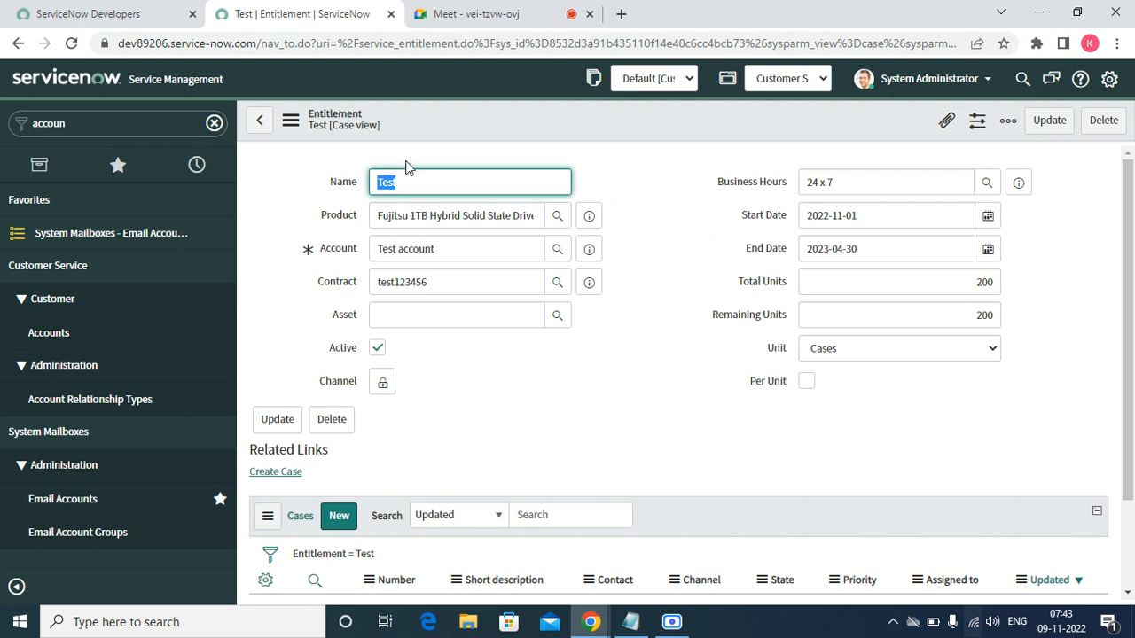
{"action": "left_click", "coordinate": [592, 282]}
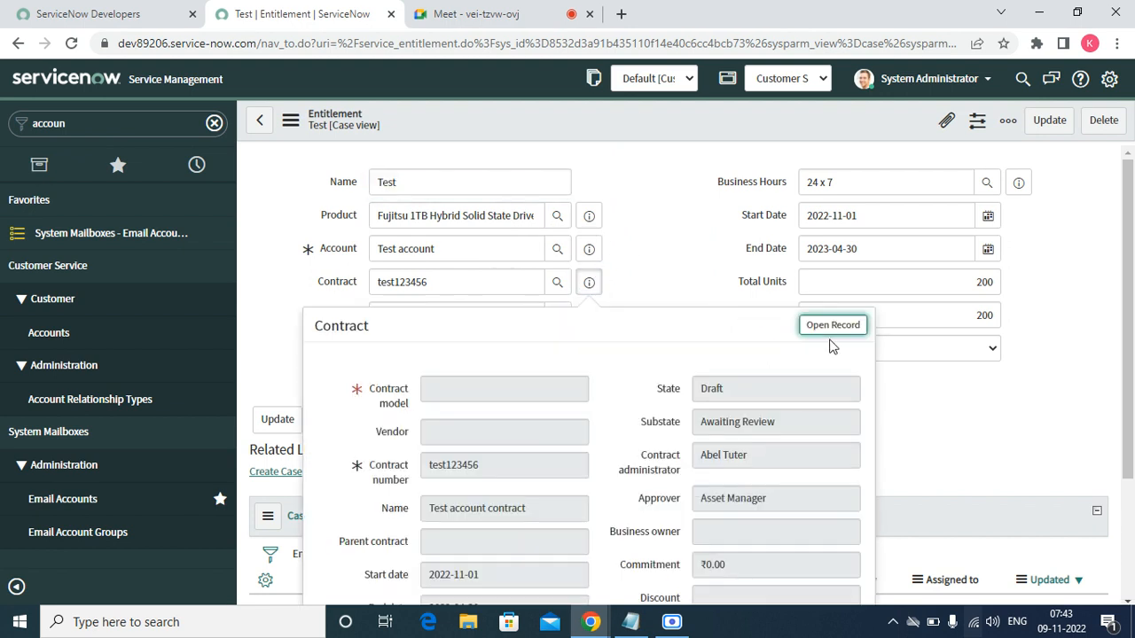
{"action": "left_click", "coordinate": [832, 325]}
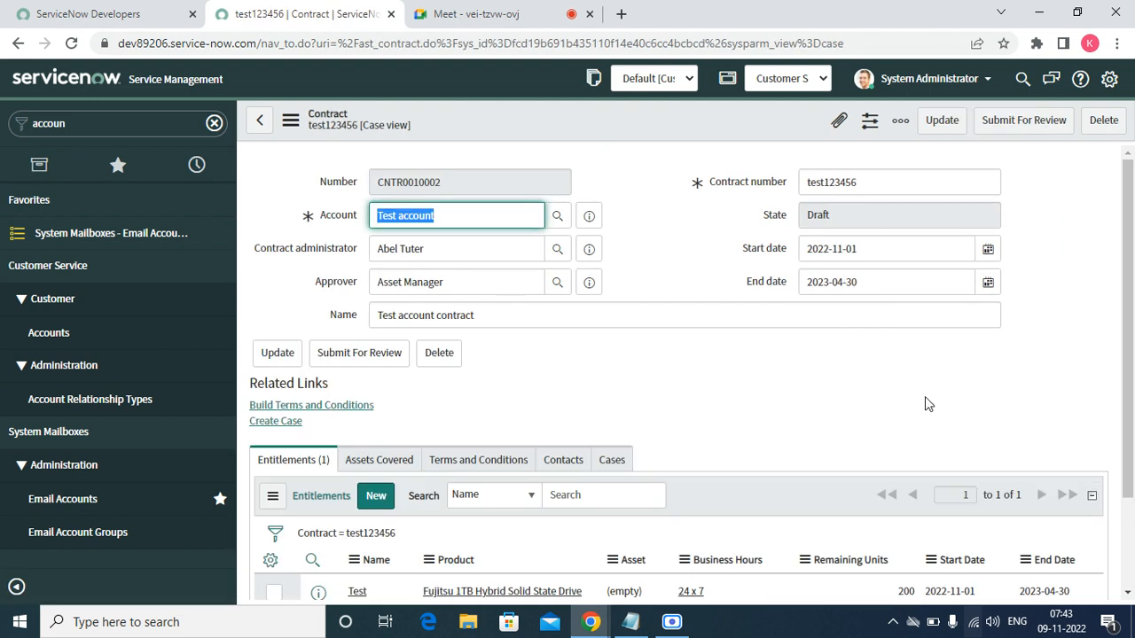
{"action": "scroll", "coordinate": [1123, 599], "scroll_direction": "down", "scroll_amount": 3}
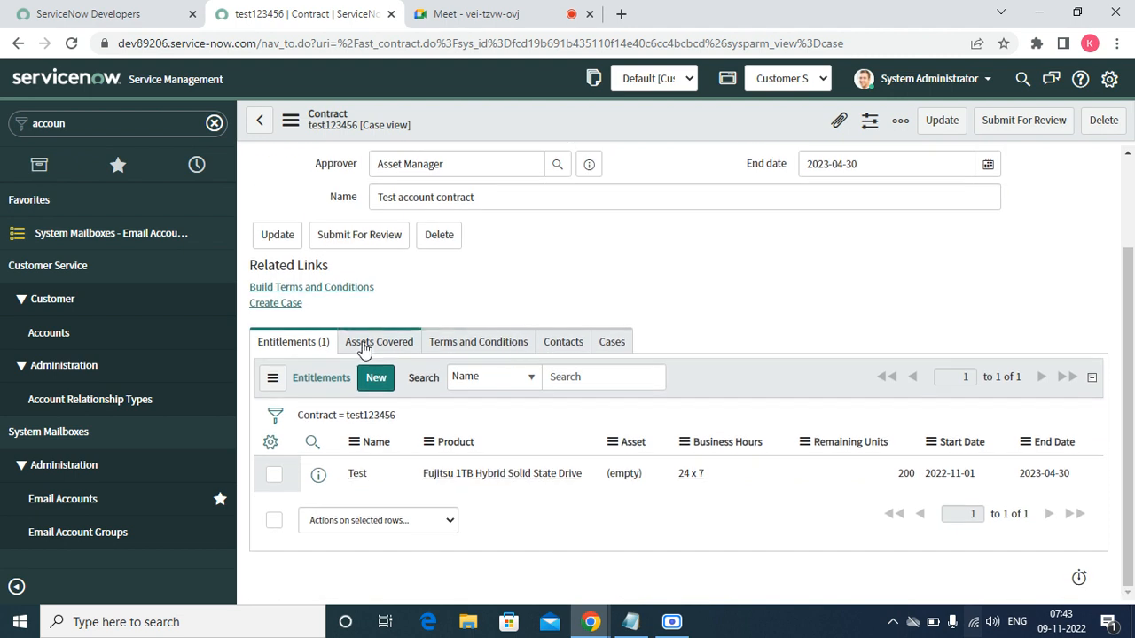
{"action": "left_click", "coordinate": [372, 376]}
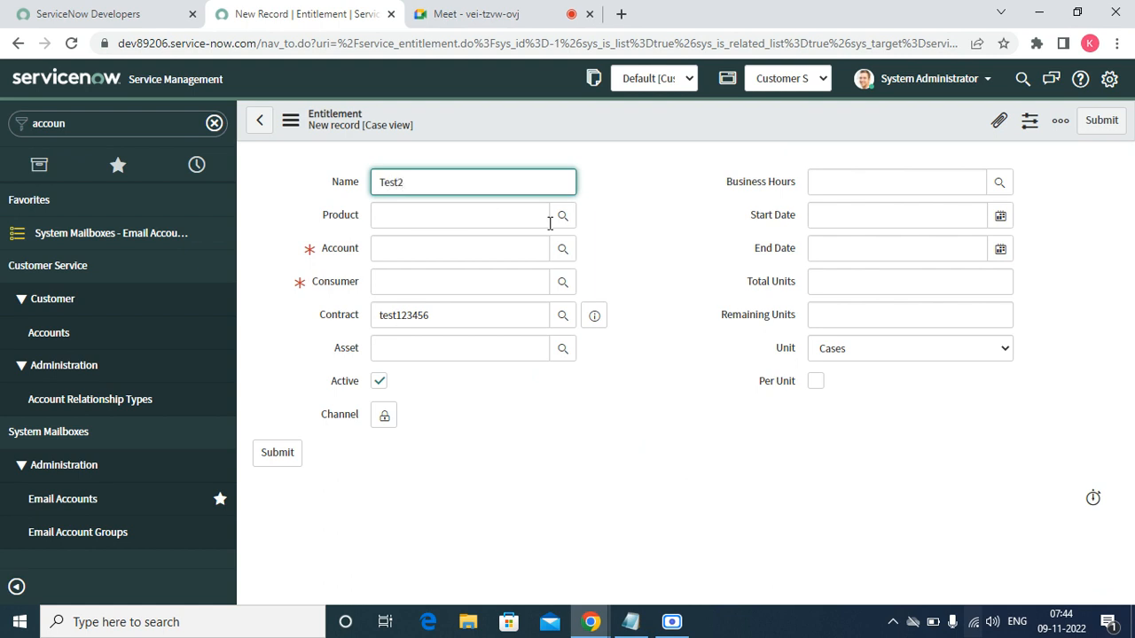
- Set Test2's product to APC 42U 3100 SP1 NetShelter Rack, account Test account, contract test123456
{"action": "left_click", "coordinate": [473, 214]}
{"action": "left_click", "coordinate": [559, 214]}
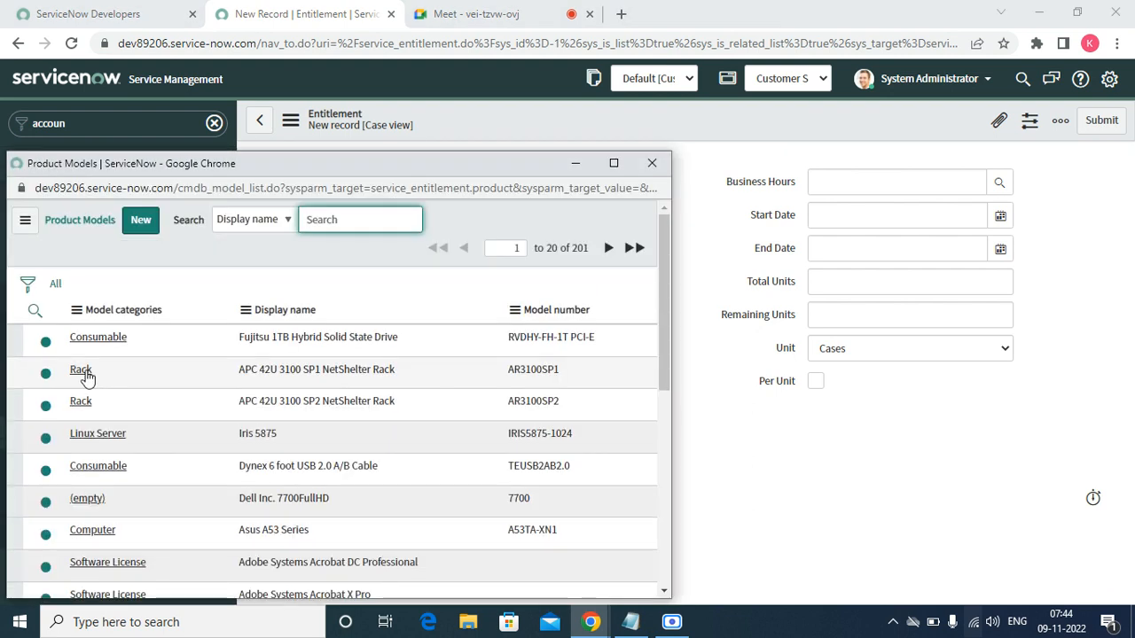
{"action": "left_click", "coordinate": [82, 373]}
{"action": "left_click", "coordinate": [512, 244]}
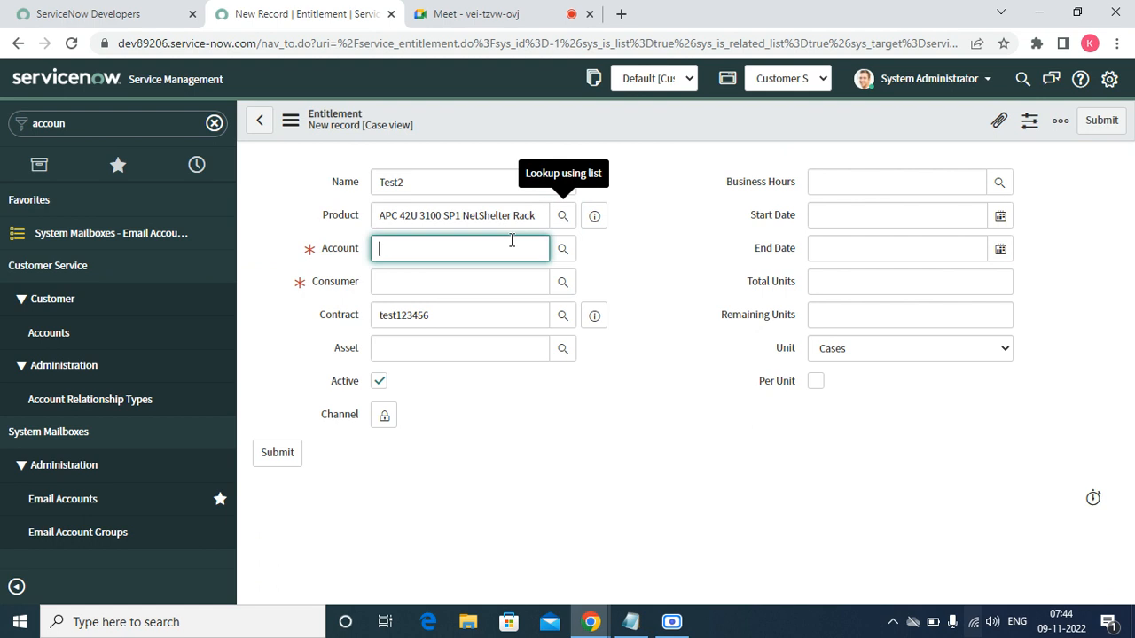
{"action": "type", "text": "tes"}
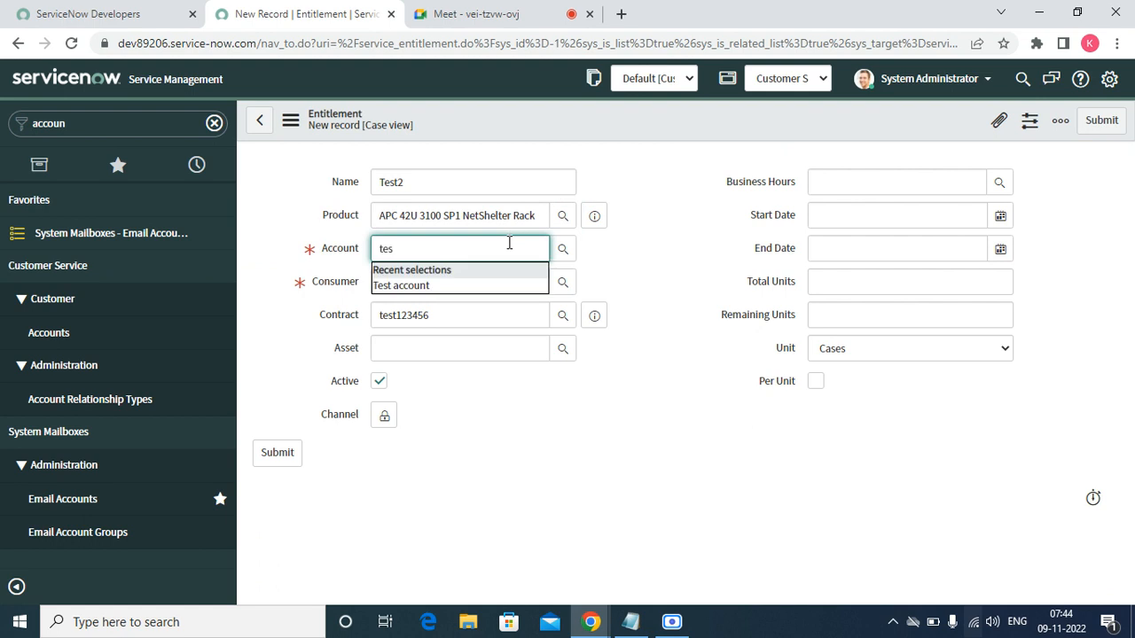
{"action": "left_click", "coordinate": [447, 280]}
{"action": "left_click", "coordinate": [462, 281]}
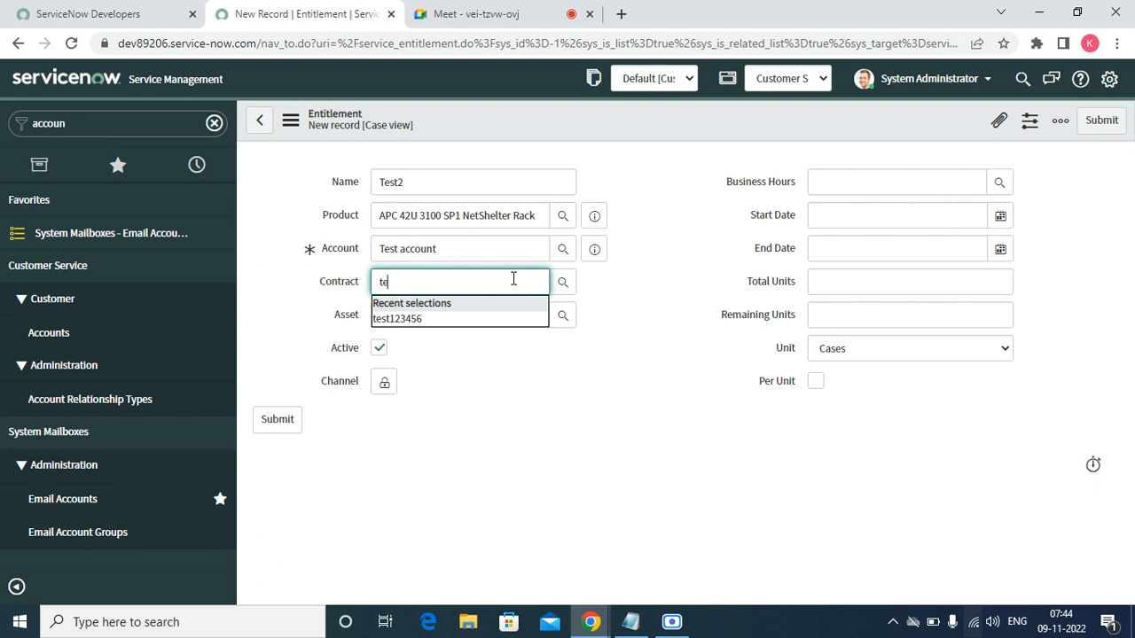
{"action": "type", "text": "te"}
{"action": "left_click", "coordinate": [440, 319]}
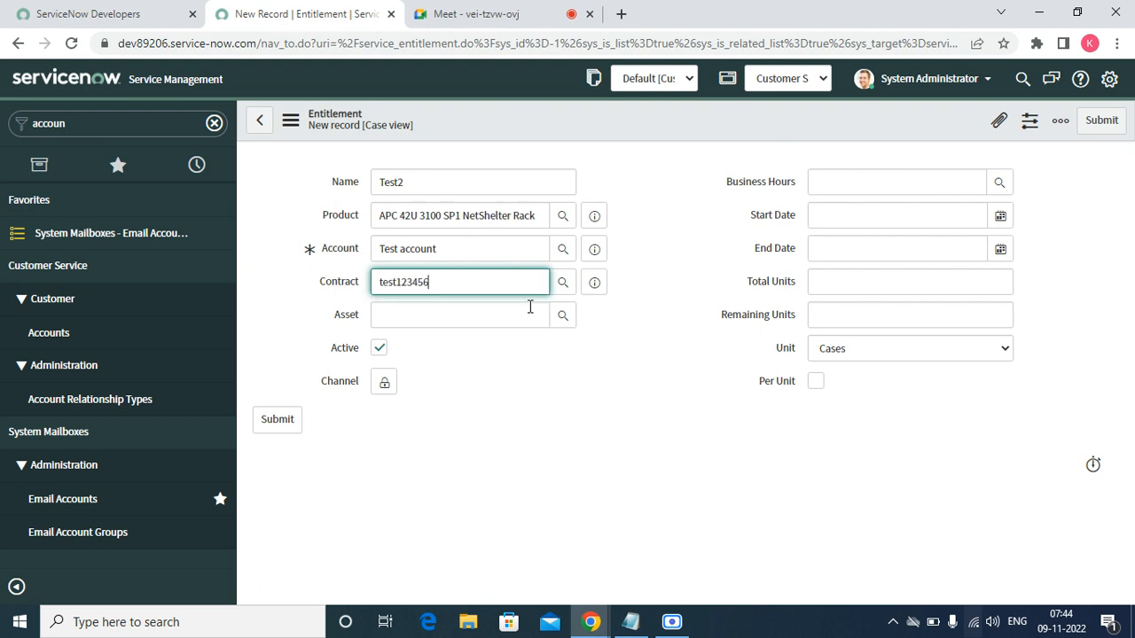
{"action": "left_click", "coordinate": [563, 316]}
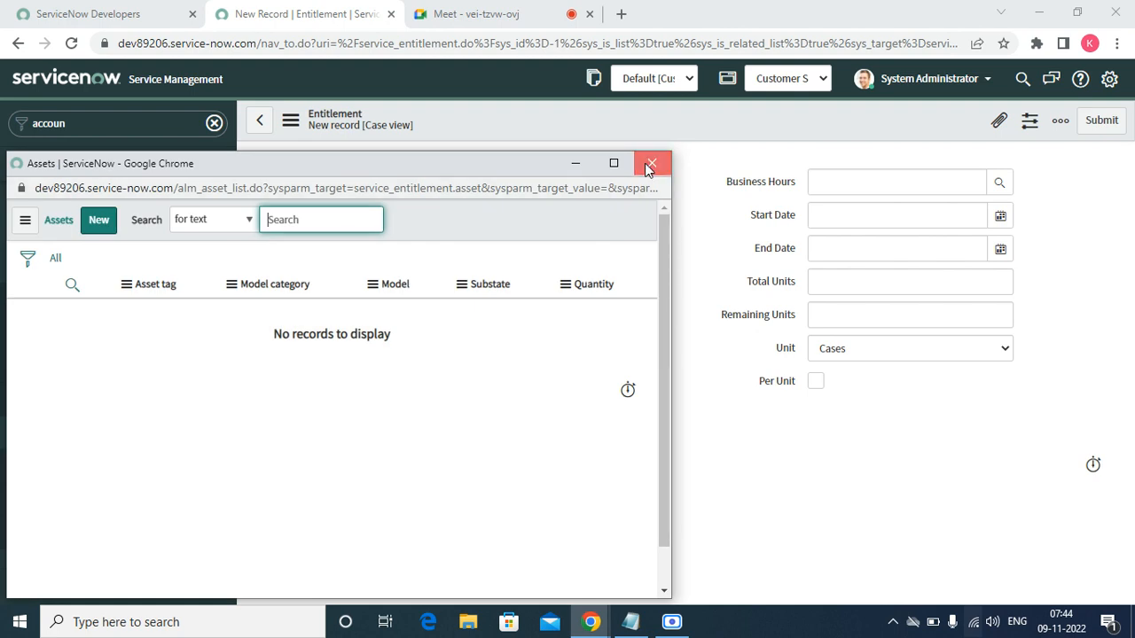
{"action": "left_click", "coordinate": [652, 164]}
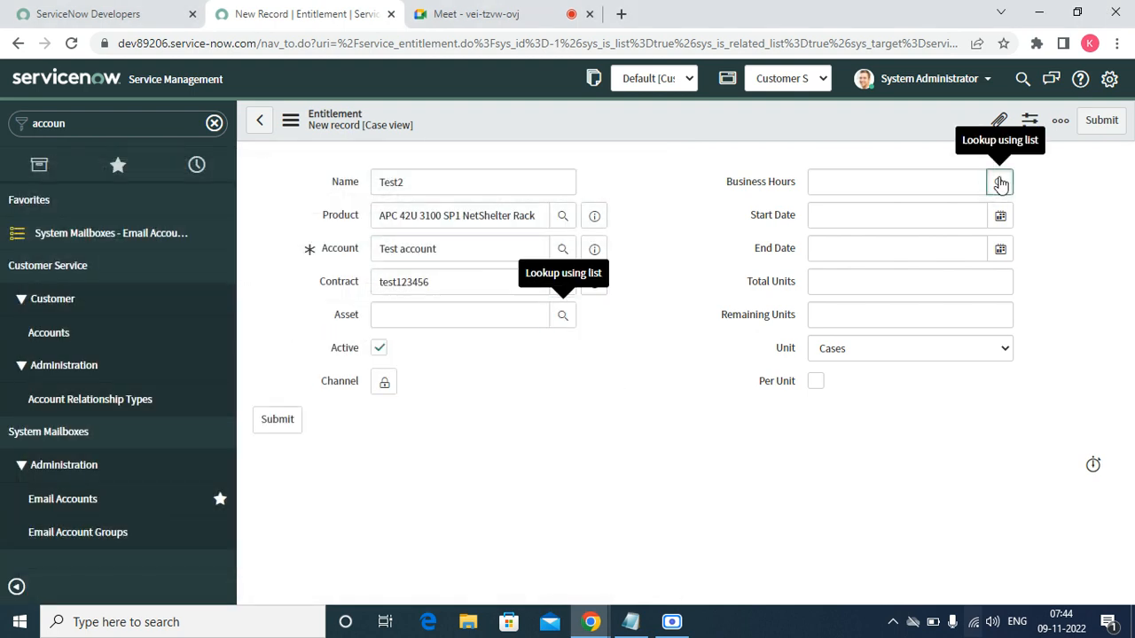
- Set business hours to 8-5 weekdays and dates 2022-11-01 to 2023-03-31
{"action": "left_click", "coordinate": [999, 182]}
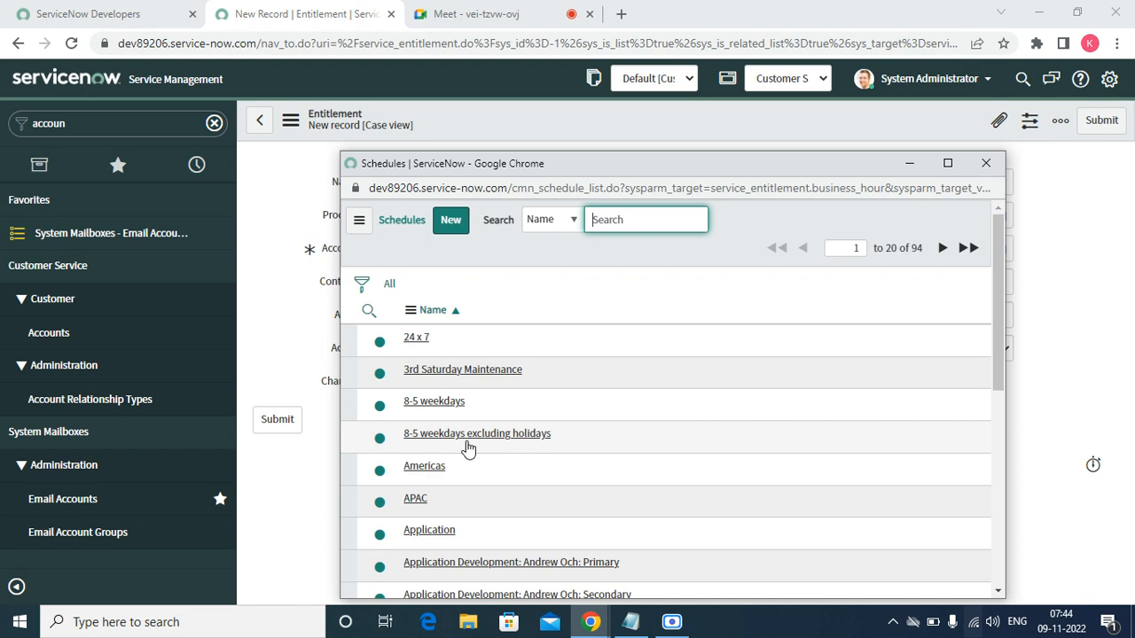
{"action": "left_click", "coordinate": [436, 406]}
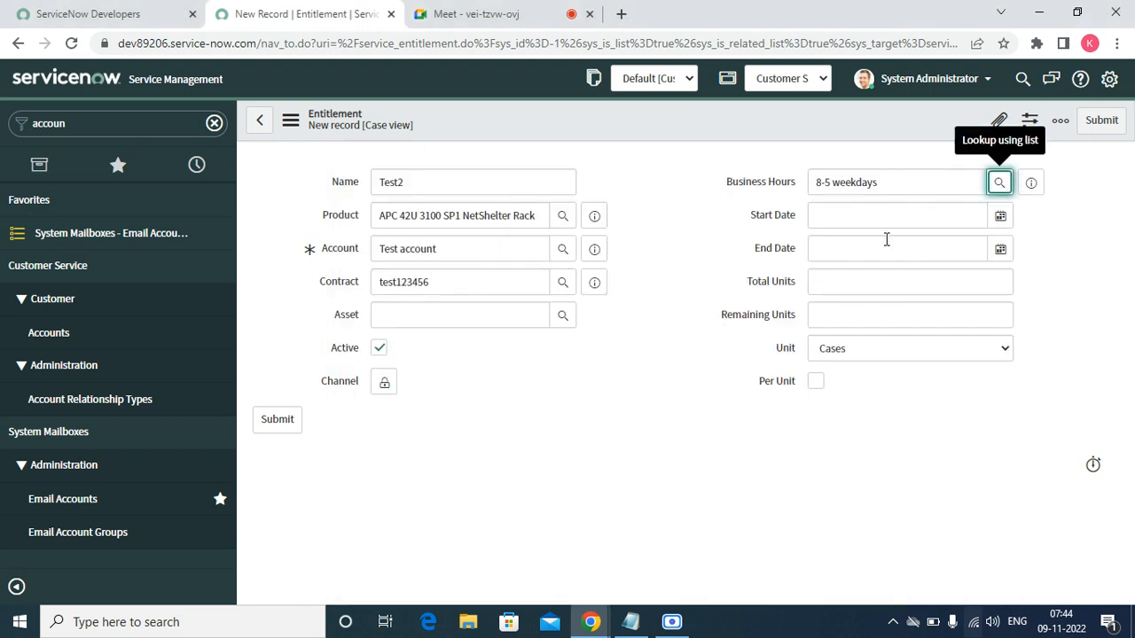
{"action": "double_click", "coordinate": [858, 202]}
{"action": "left_click", "coordinate": [858, 210]}
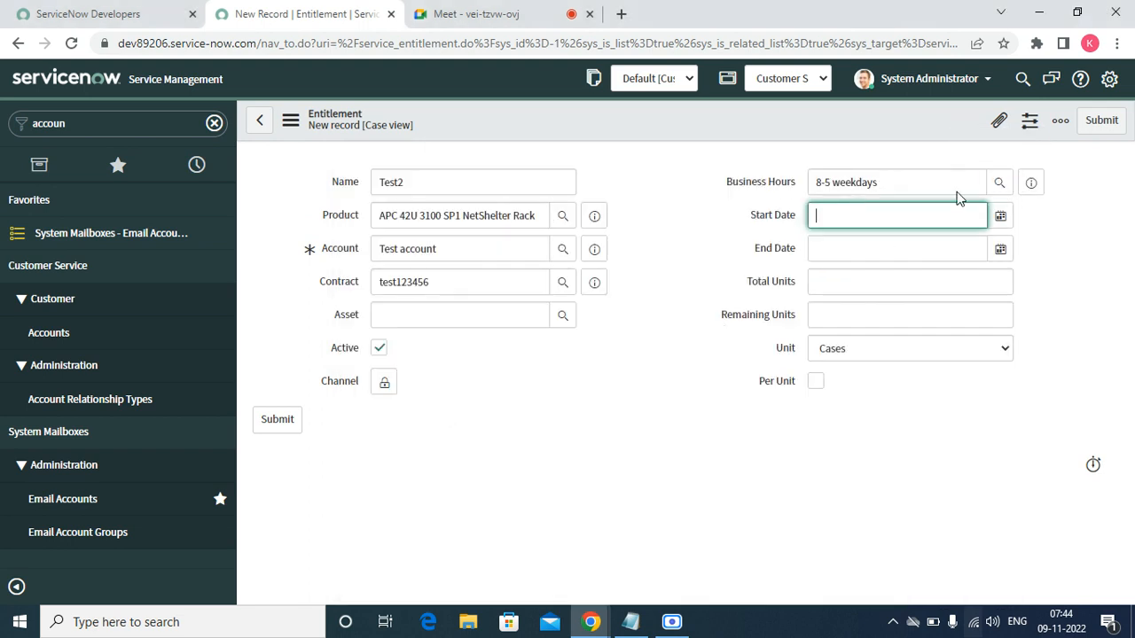
{"action": "left_click", "coordinate": [1002, 214]}
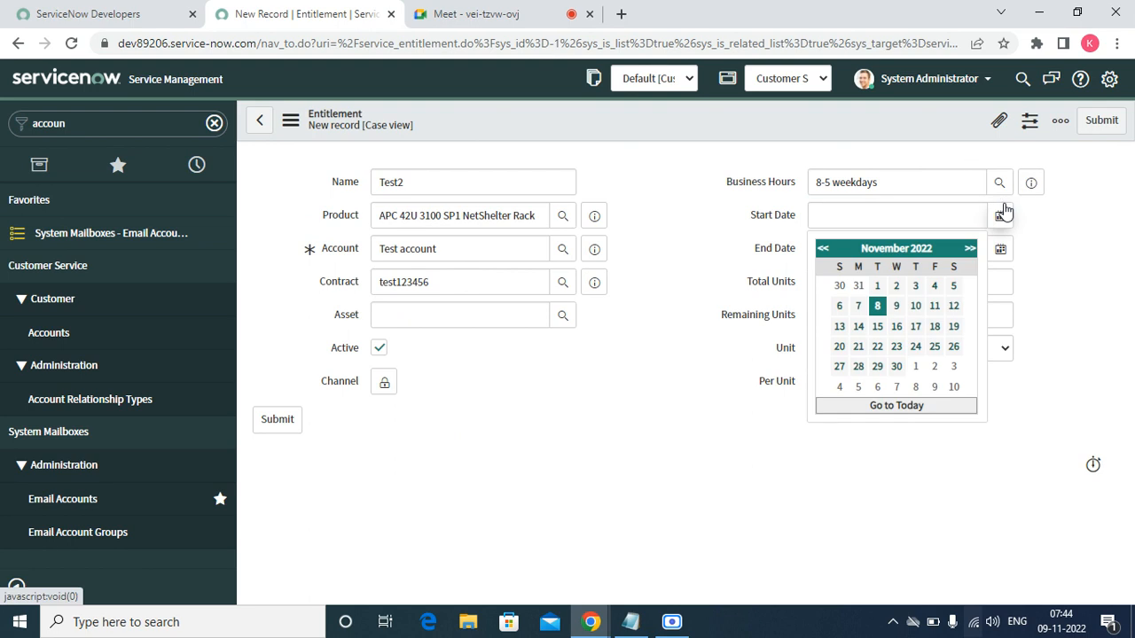
{"action": "left_click", "coordinate": [878, 286]}
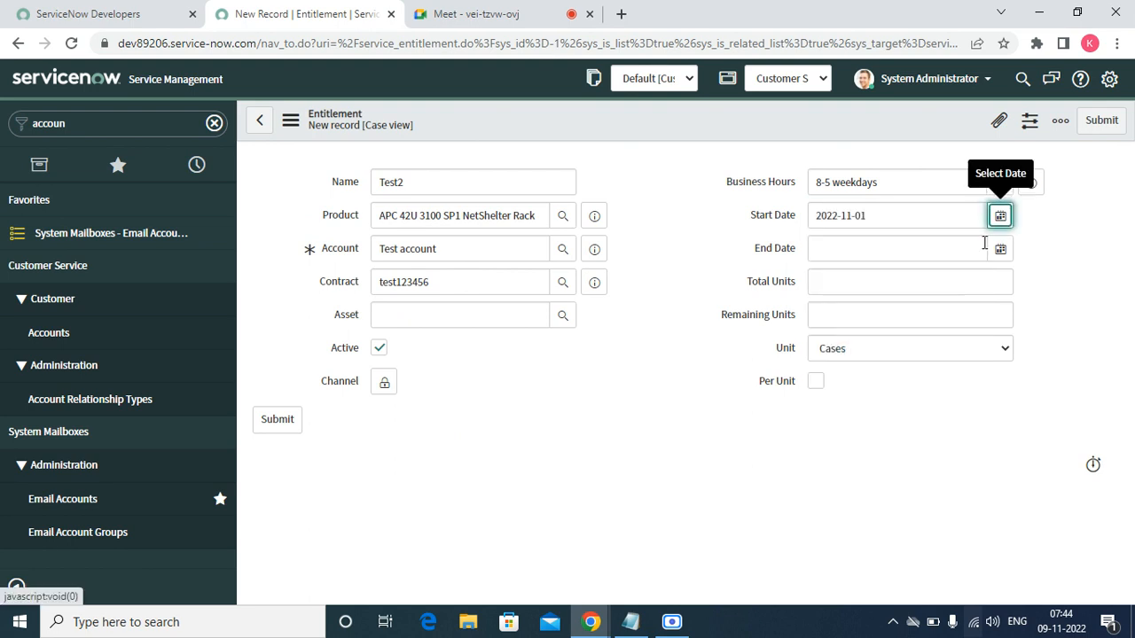
{"action": "left_click", "coordinate": [1000, 248]}
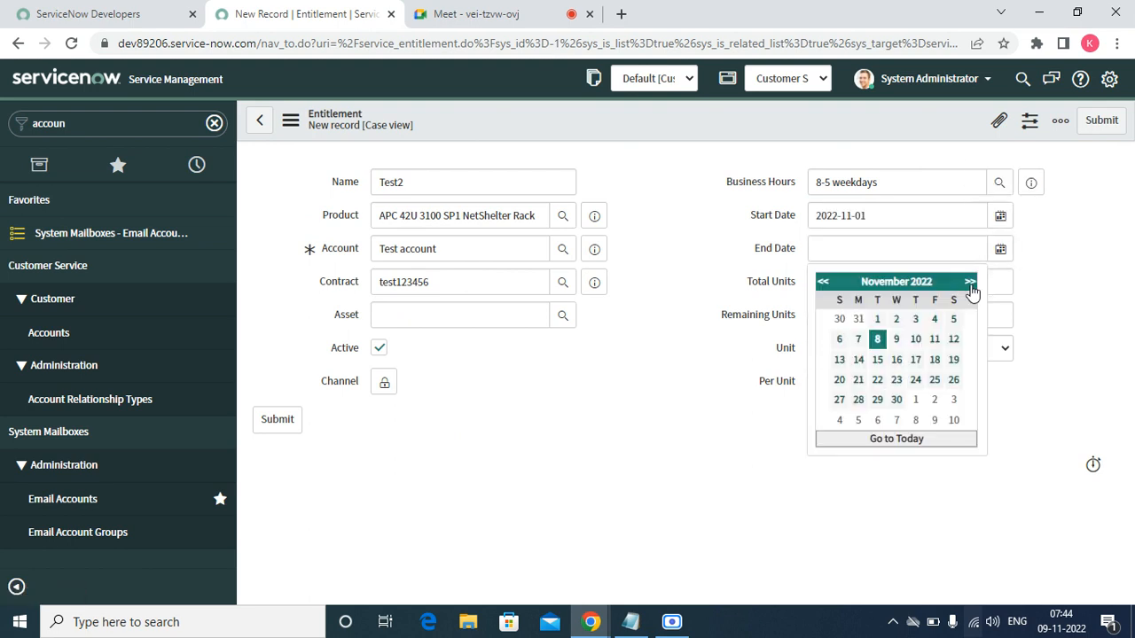
{"action": "left_click", "coordinate": [970, 282]}
{"action": "left_click", "coordinate": [970, 282]}
{"action": "left_click", "coordinate": [969, 282]}
{"action": "left_click", "coordinate": [970, 282]}
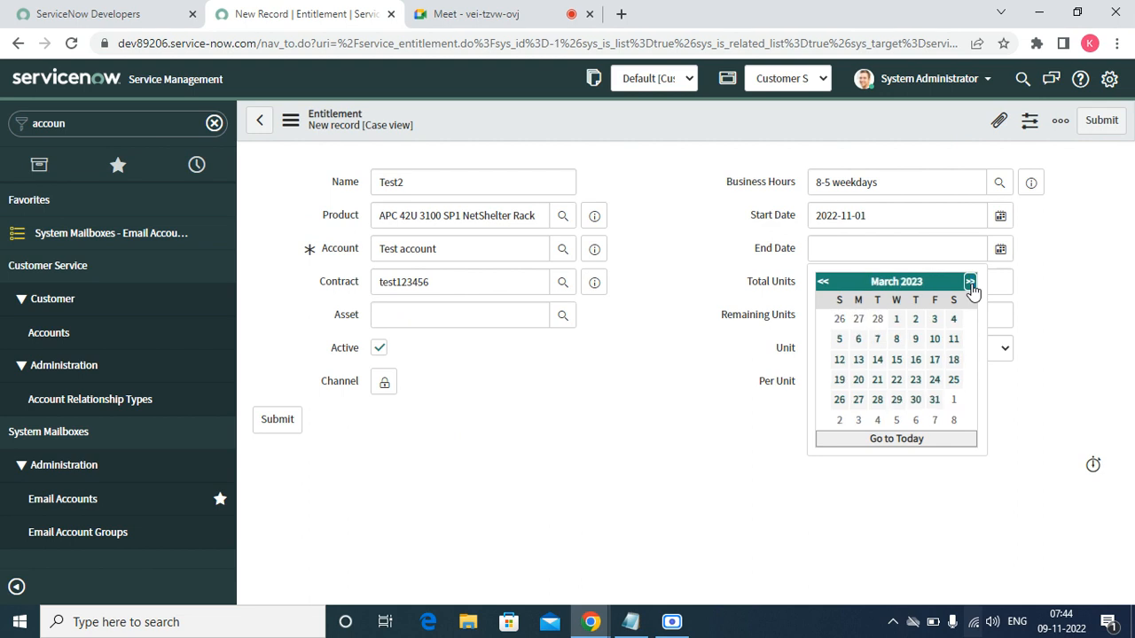
{"action": "left_click", "coordinate": [935, 403]}
- Enter 100 total and 100 remaining units and submit entitlement Test2
{"action": "left_click", "coordinate": [864, 288]}
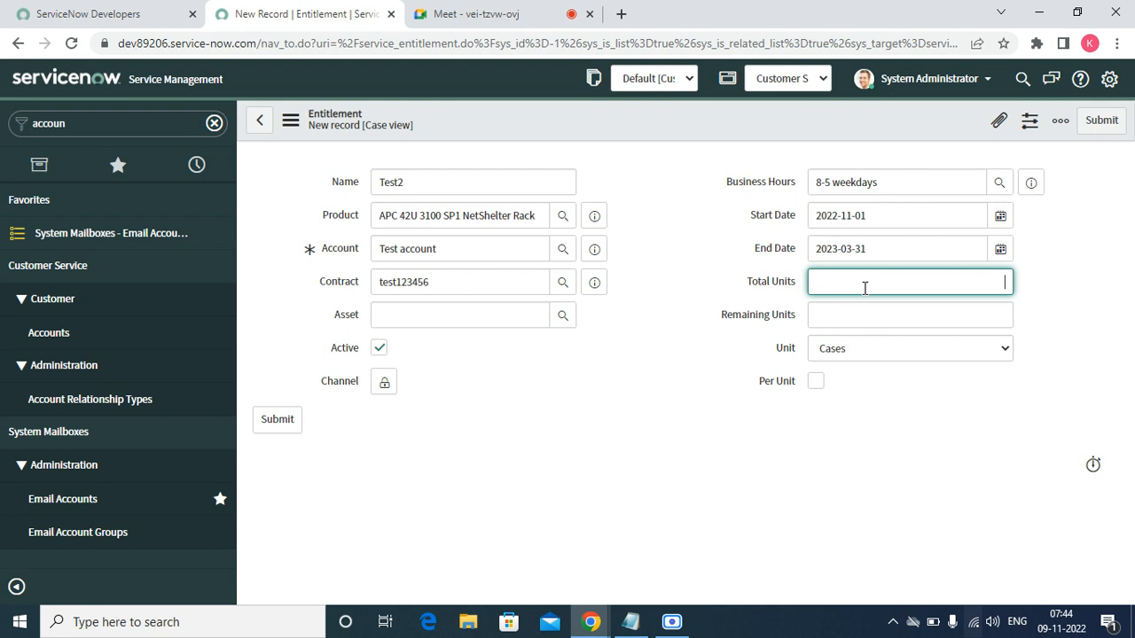
{"action": "type", "text": "100"}
{"action": "type", "text": "1"}
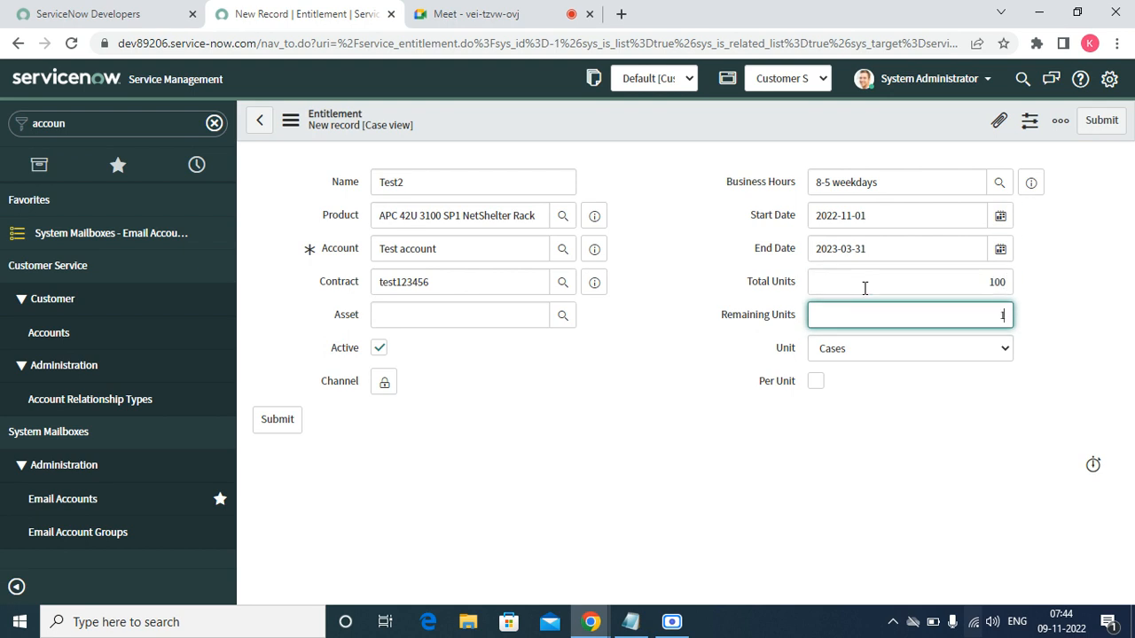
{"action": "type", "text": "00"}
{"action": "left_click", "coordinate": [615, 380]}
{"action": "left_click", "coordinate": [1094, 124]}
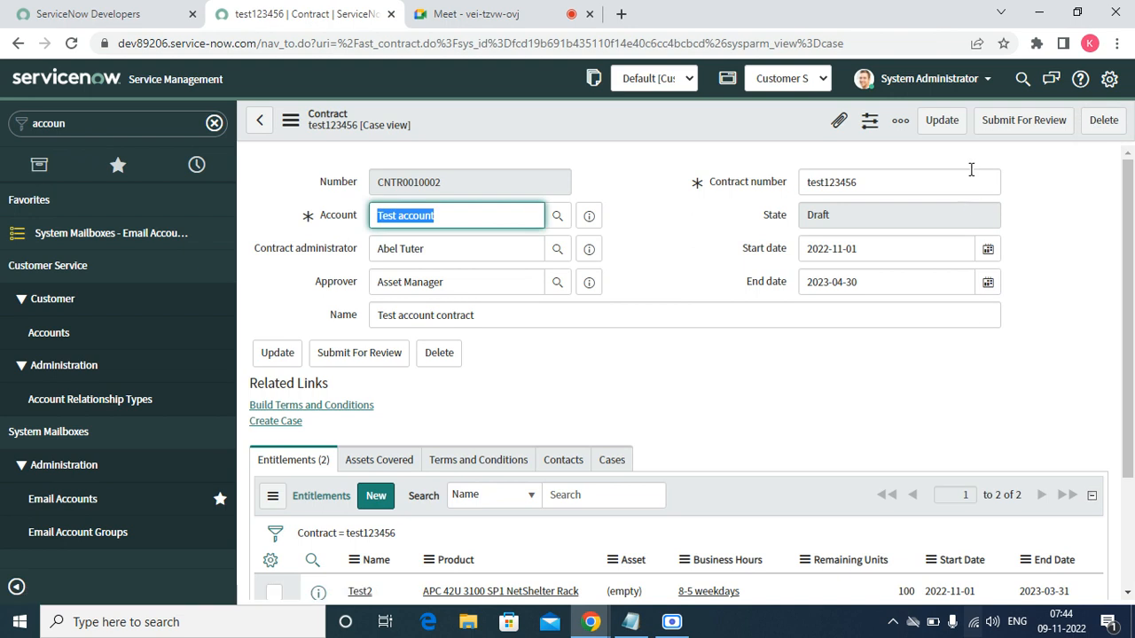
- Submit contract test123456 for review, reopen it, and show its empty Assets Covered list
{"action": "left_click", "coordinate": [997, 133]}
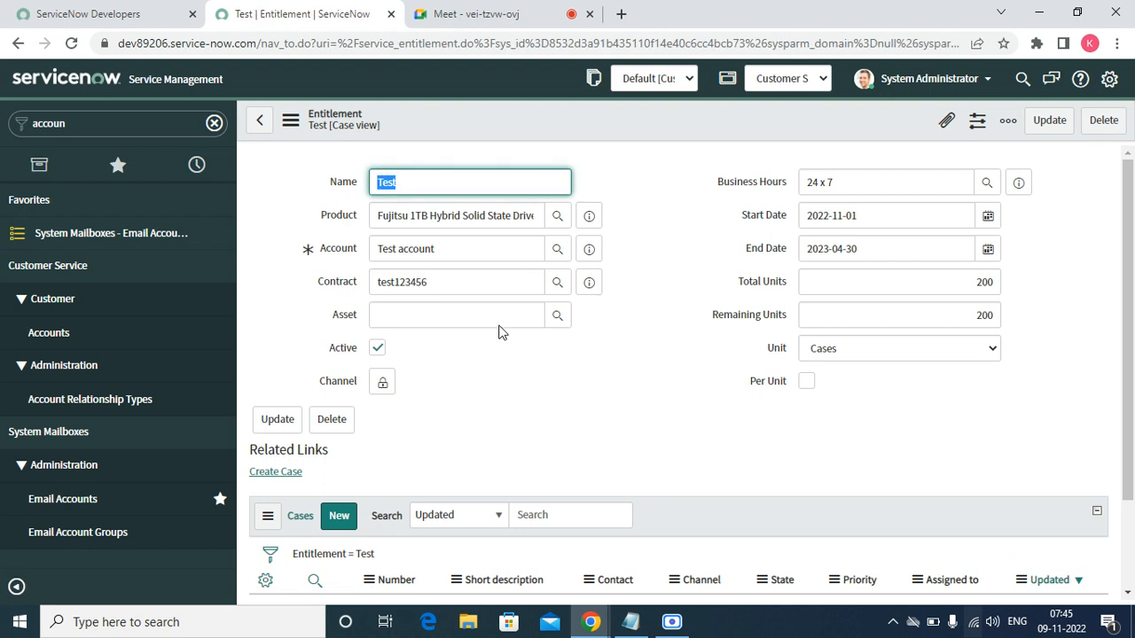
{"action": "left_click", "coordinate": [587, 282]}
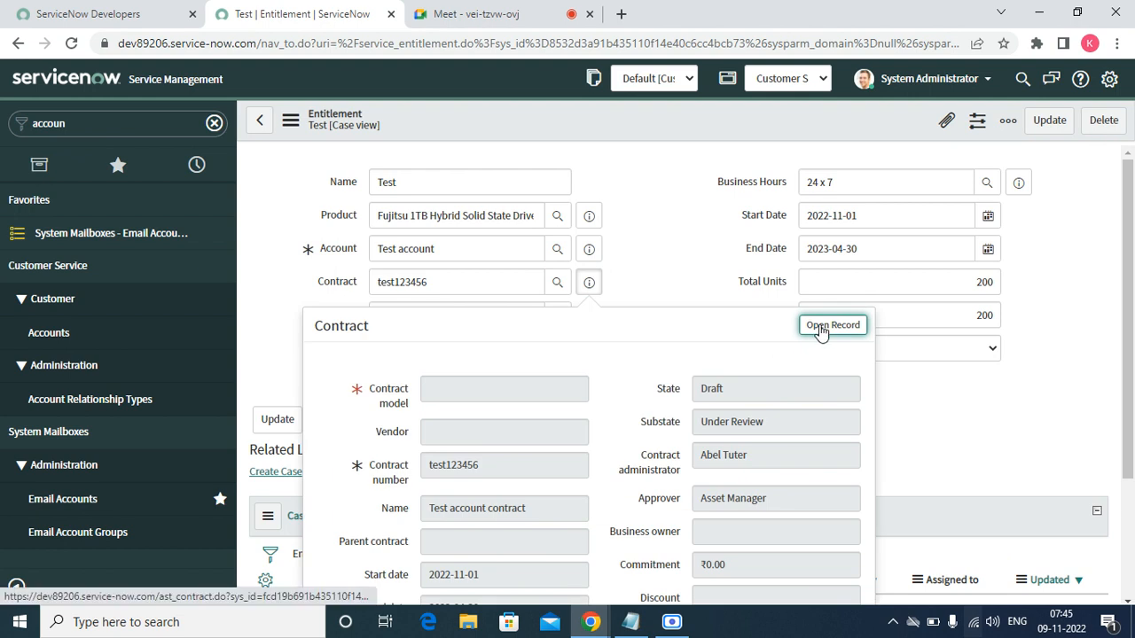
{"action": "left_click", "coordinate": [819, 324]}
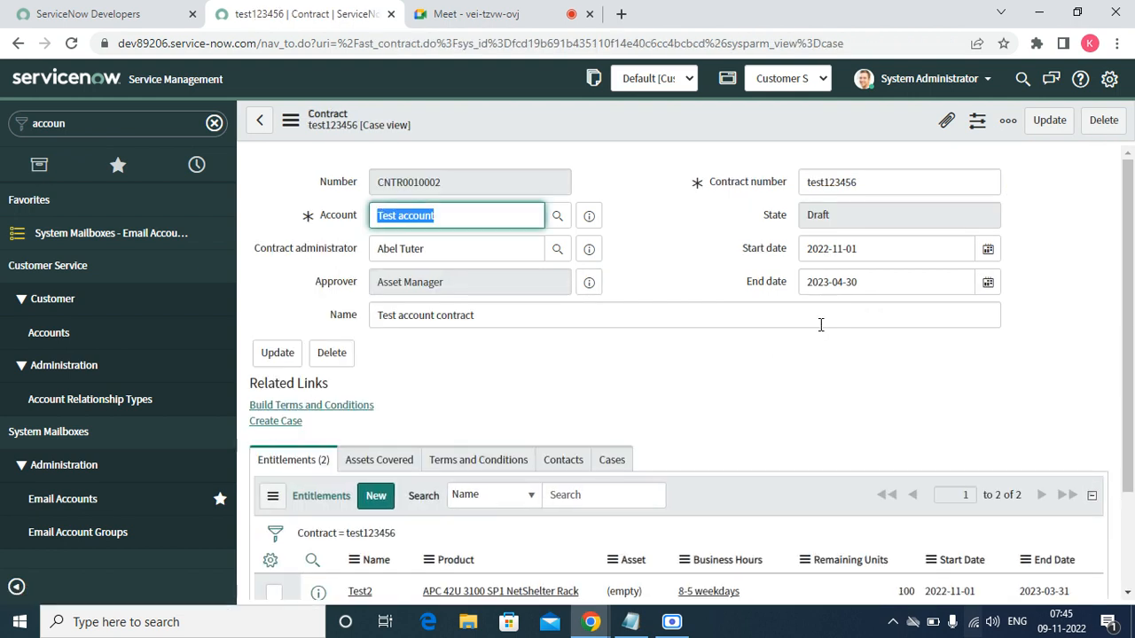
{"action": "left_click", "coordinate": [1129, 600]}
{"action": "double_click", "coordinate": [1128, 600]}
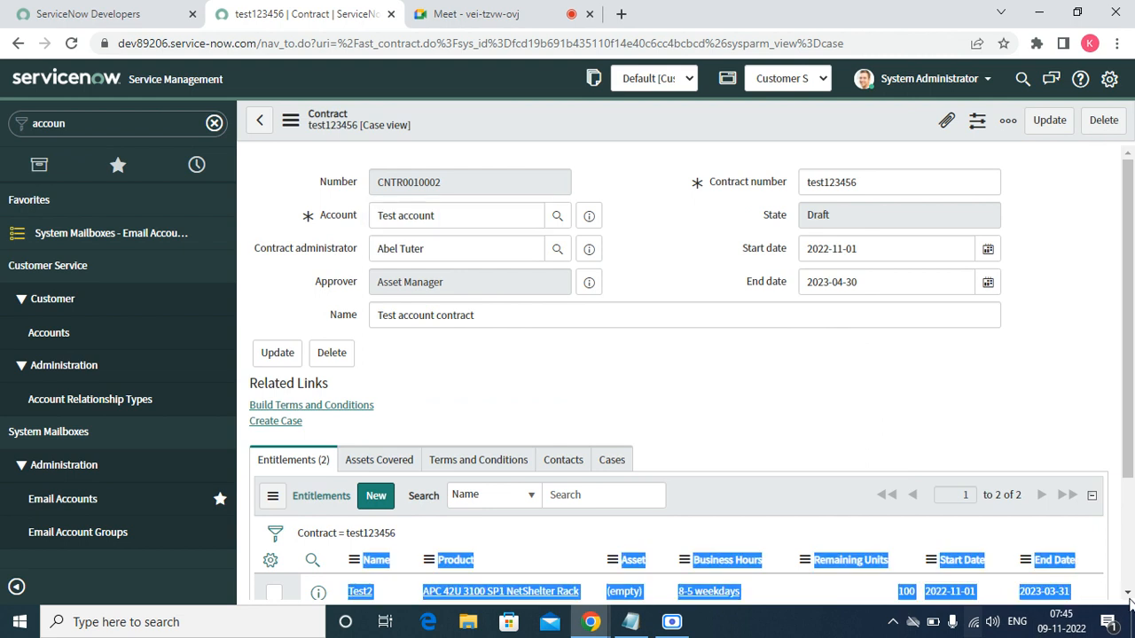
{"action": "scroll", "coordinate": [1128, 595], "scroll_direction": "down", "scroll_amount": 3}
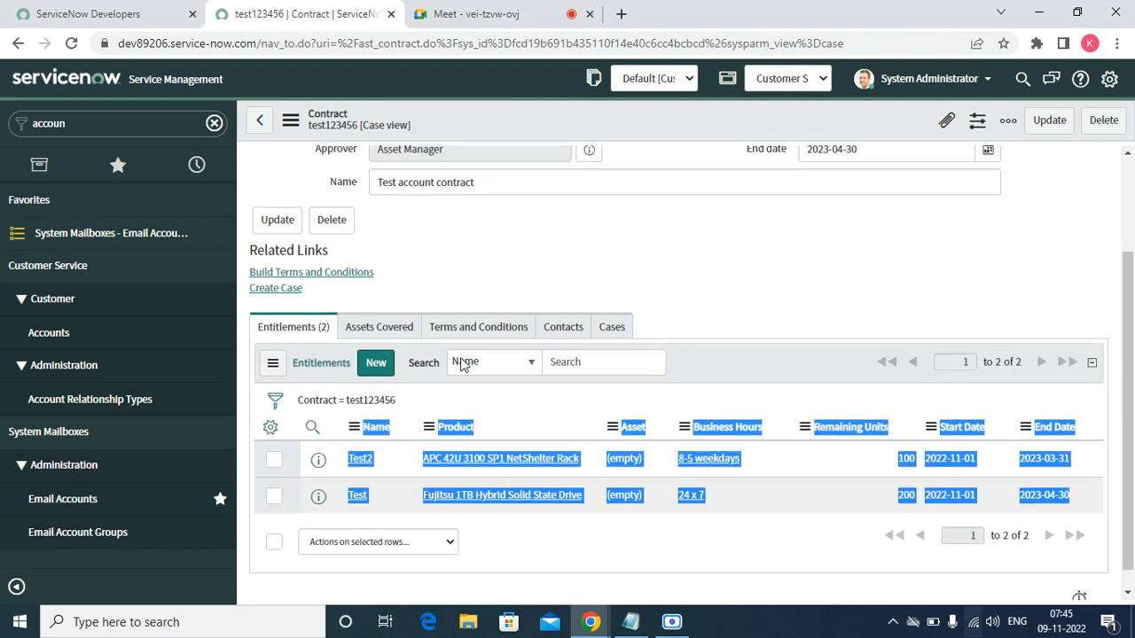
{"action": "left_click", "coordinate": [381, 335]}
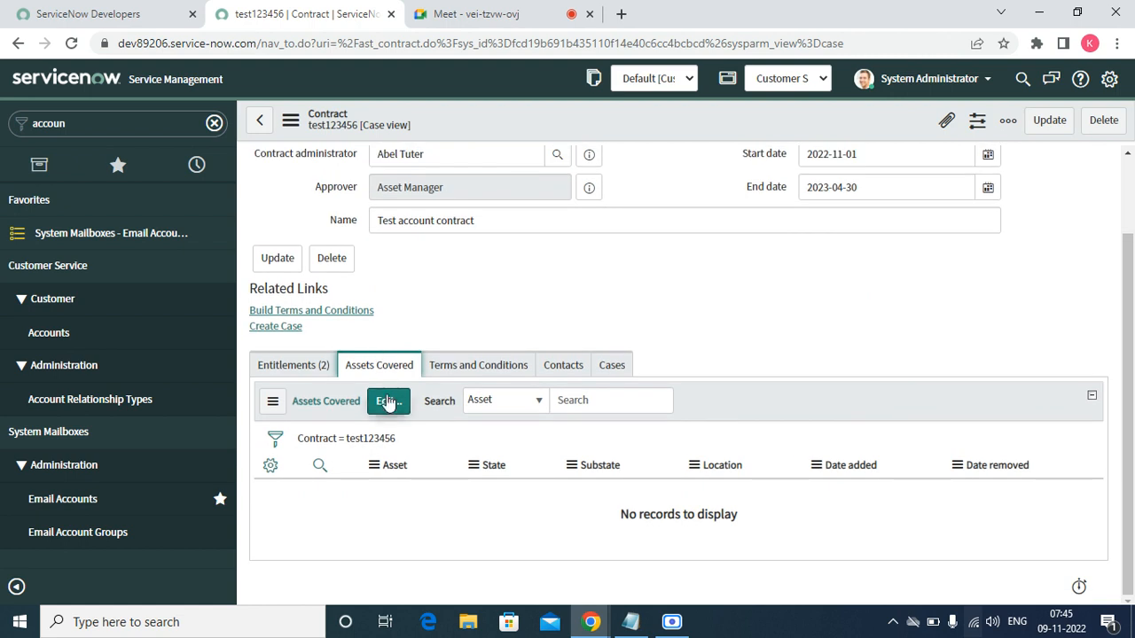
- Add Acer Notebook Battery and Apple iPad 3 as covered assets in Edit Members and save
{"action": "left_click", "coordinate": [387, 401]}
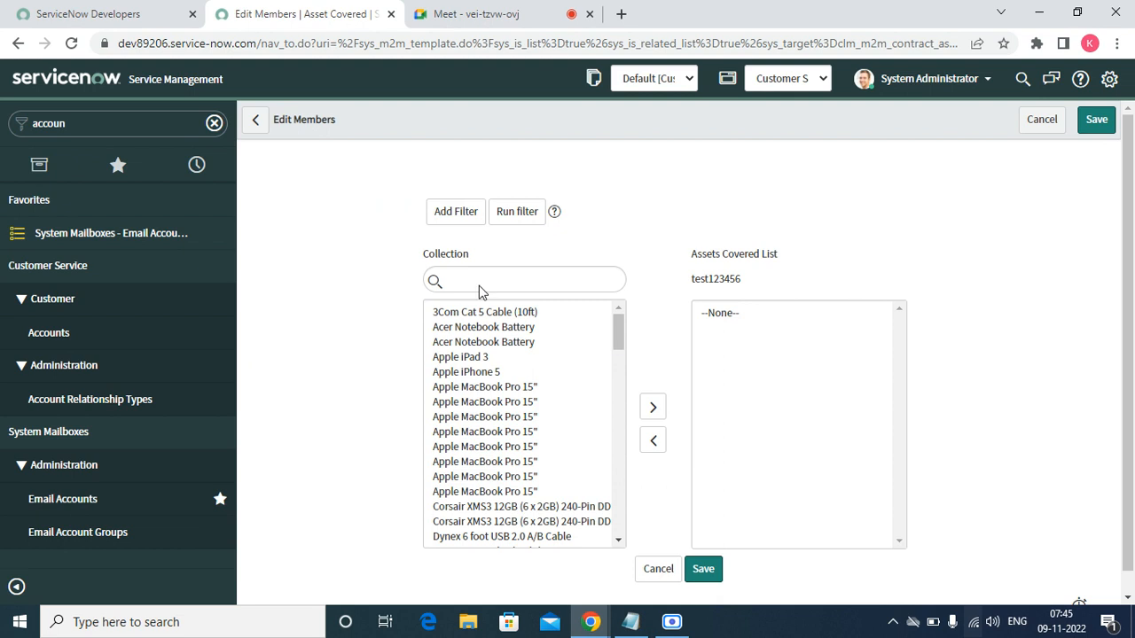
{"action": "left_click_drag", "start_coordinate": [476, 280], "coordinate": [584, 445]}
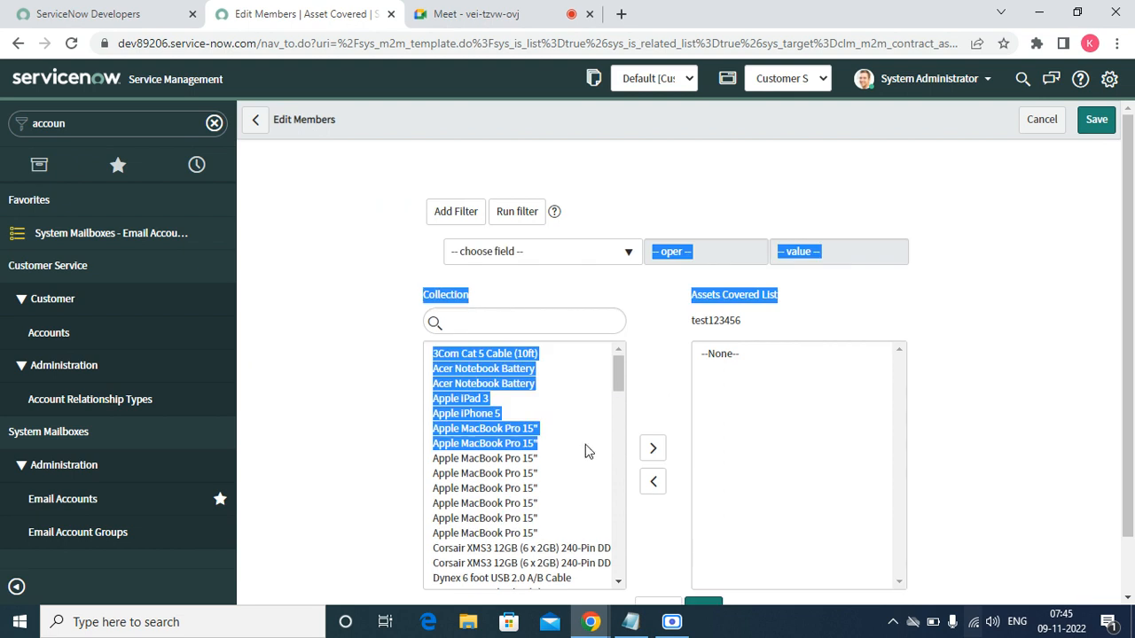
{"action": "left_click", "coordinate": [496, 321]}
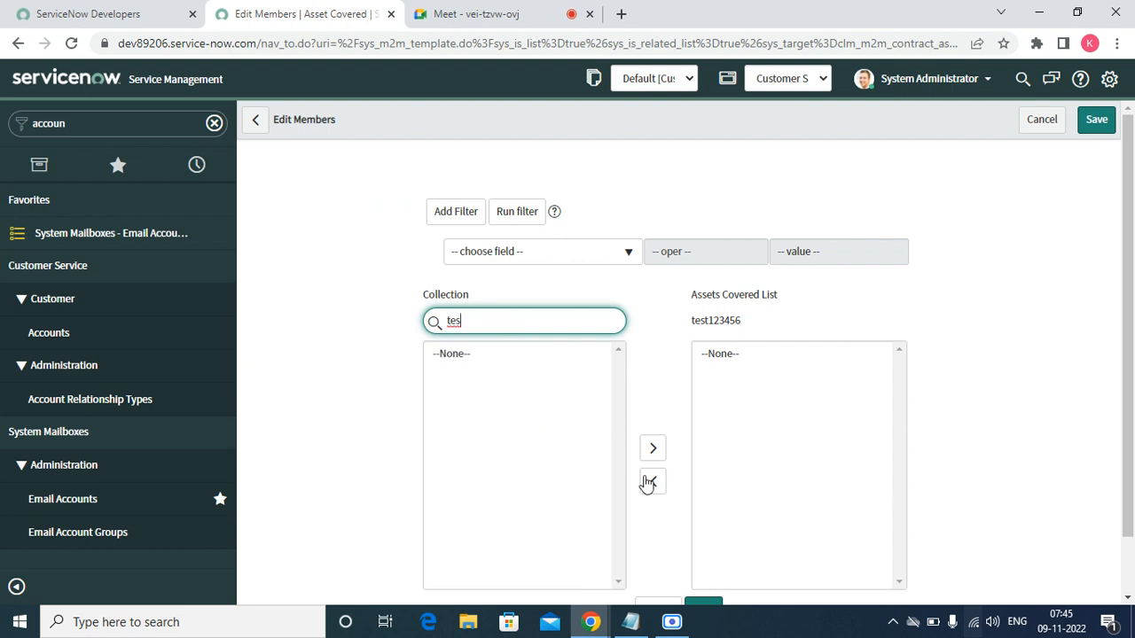
{"action": "double_click", "coordinate": [556, 316]}
{"action": "key", "text": "BackSpace"}
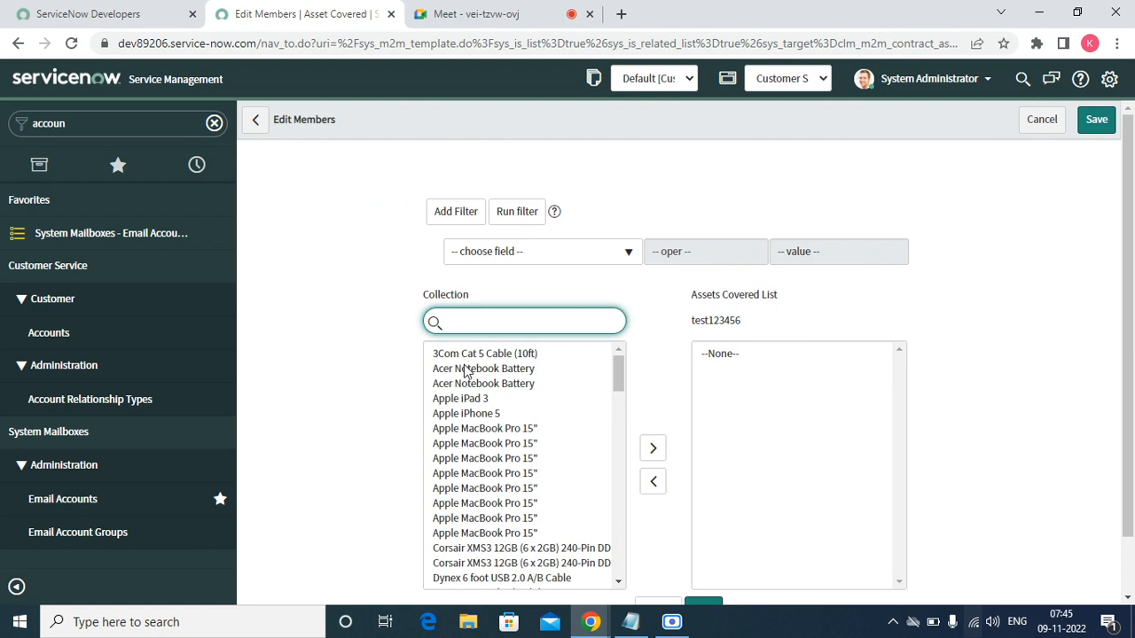
{"action": "double_click", "coordinate": [467, 371]}
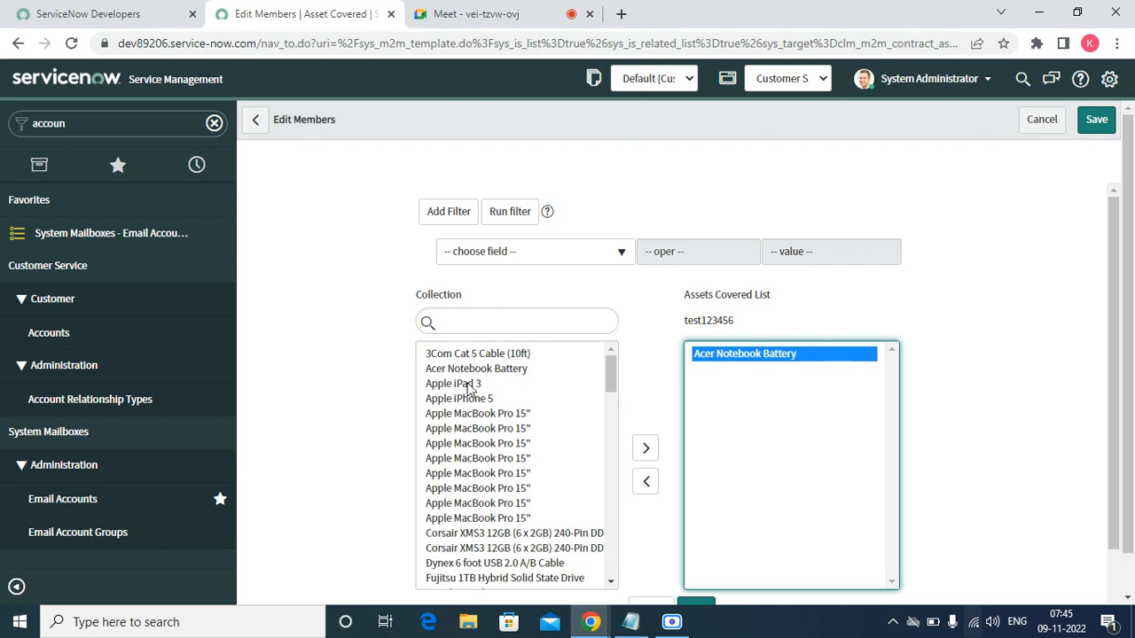
{"action": "left_click", "coordinate": [469, 385]}
{"action": "double_click", "coordinate": [468, 385]}
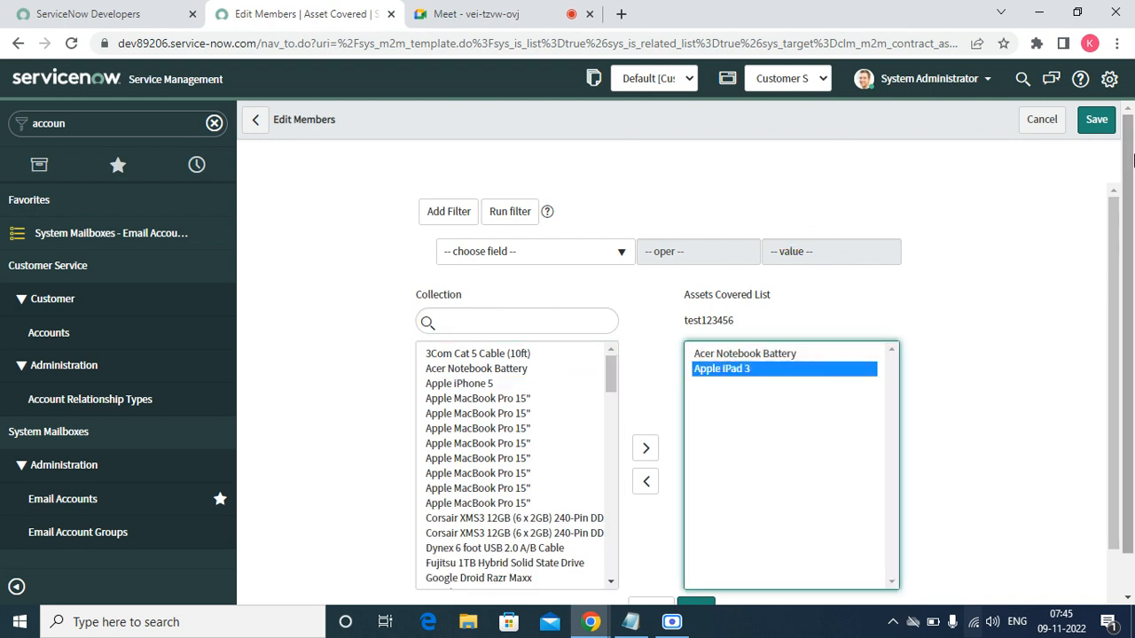
{"action": "left_click", "coordinate": [1096, 121]}
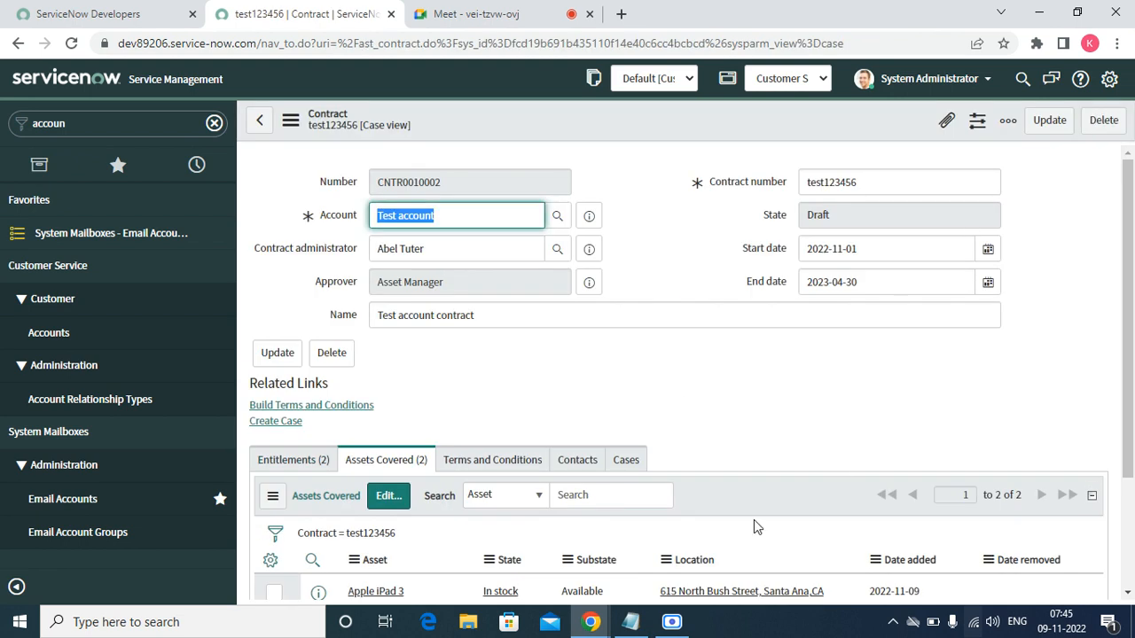
- Check contract test123456's empty Terms and Conditions list via Build Terms and Conditions, then show its empty Contacts list
{"action": "left_click", "coordinate": [481, 469]}
{"action": "left_click", "coordinate": [482, 470]}
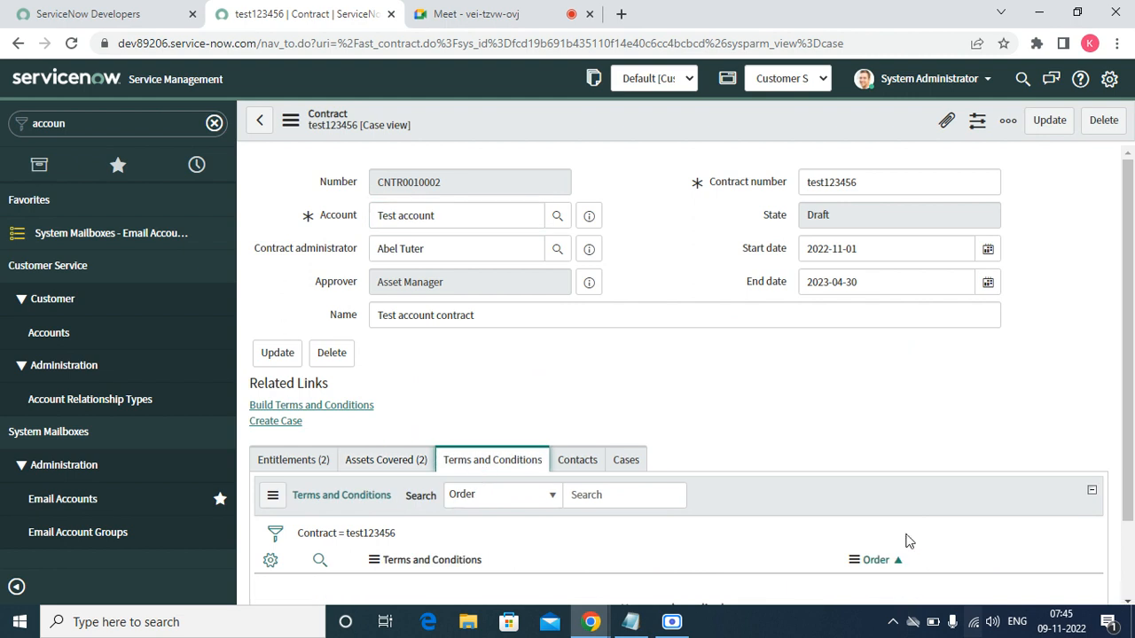
{"action": "scroll", "coordinate": [1129, 596], "scroll_direction": "down", "scroll_amount": 2}
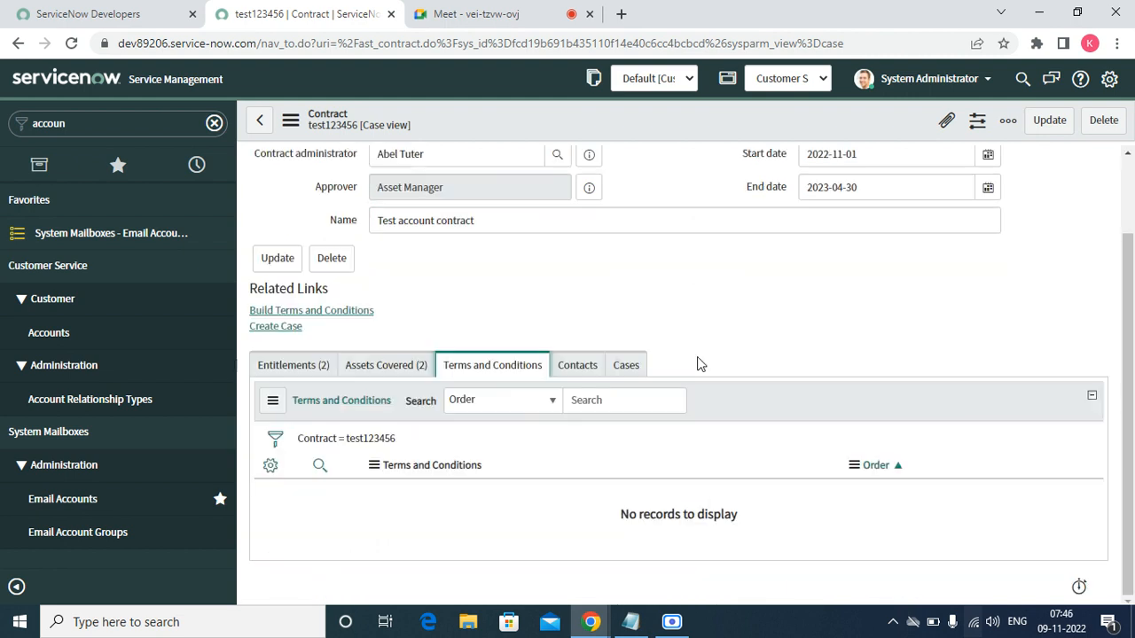
{"action": "left_click", "coordinate": [316, 312]}
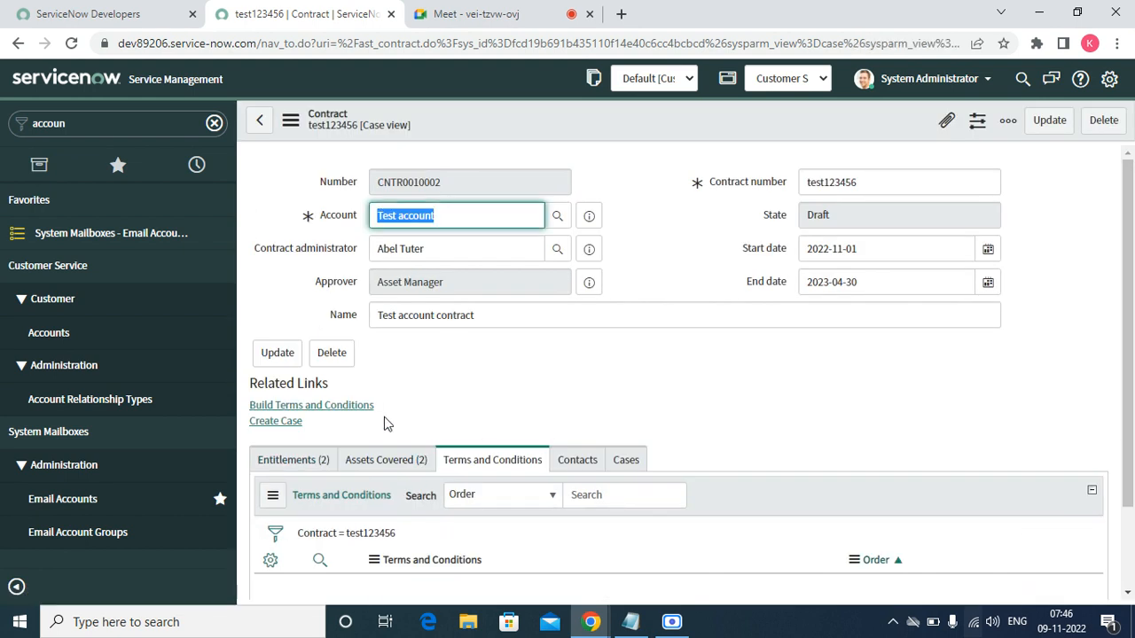
{"action": "left_click", "coordinate": [353, 406]}
{"action": "left_click", "coordinate": [1127, 594]}
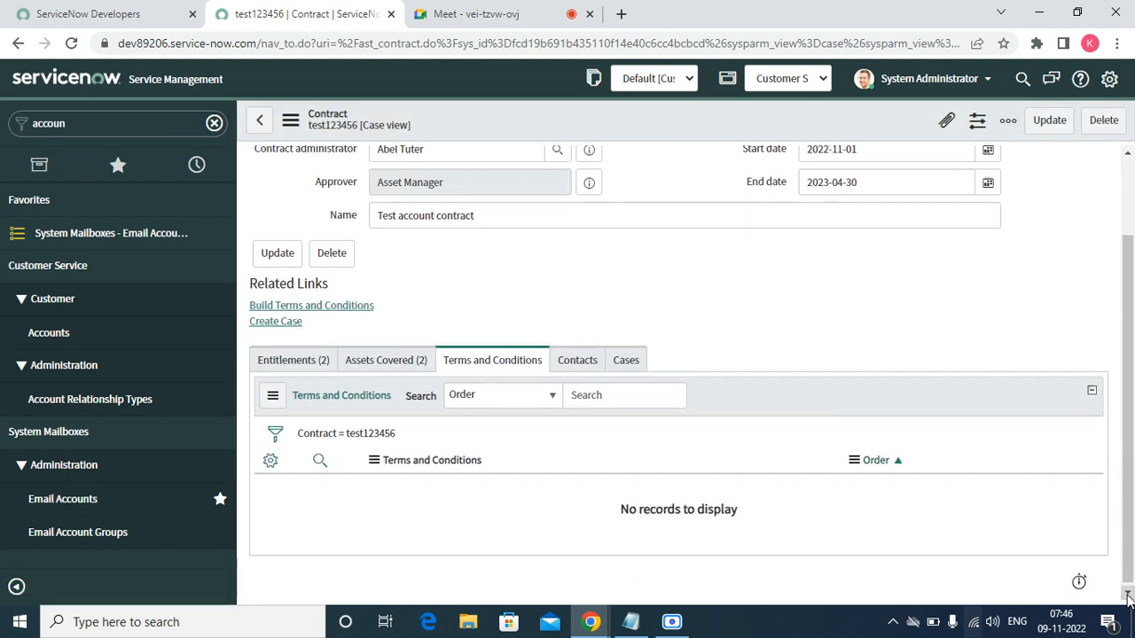
{"action": "left_click", "coordinate": [588, 366]}
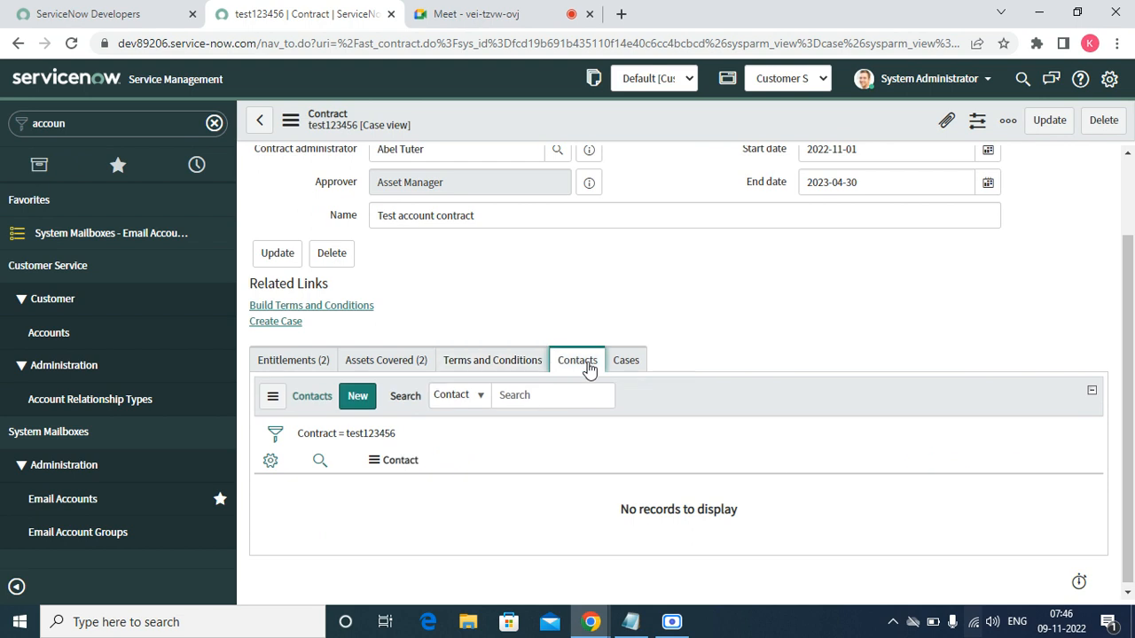
- Create a new contract contact with Contact set to Test account and submit it
{"action": "left_click", "coordinate": [370, 408]}
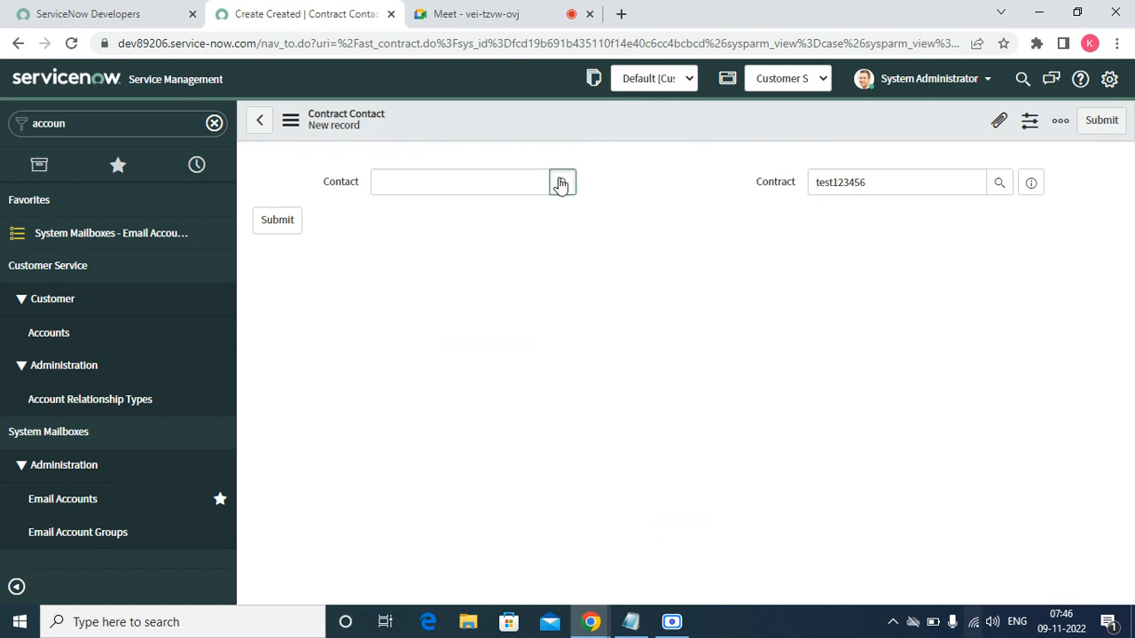
{"action": "left_click", "coordinate": [560, 182]}
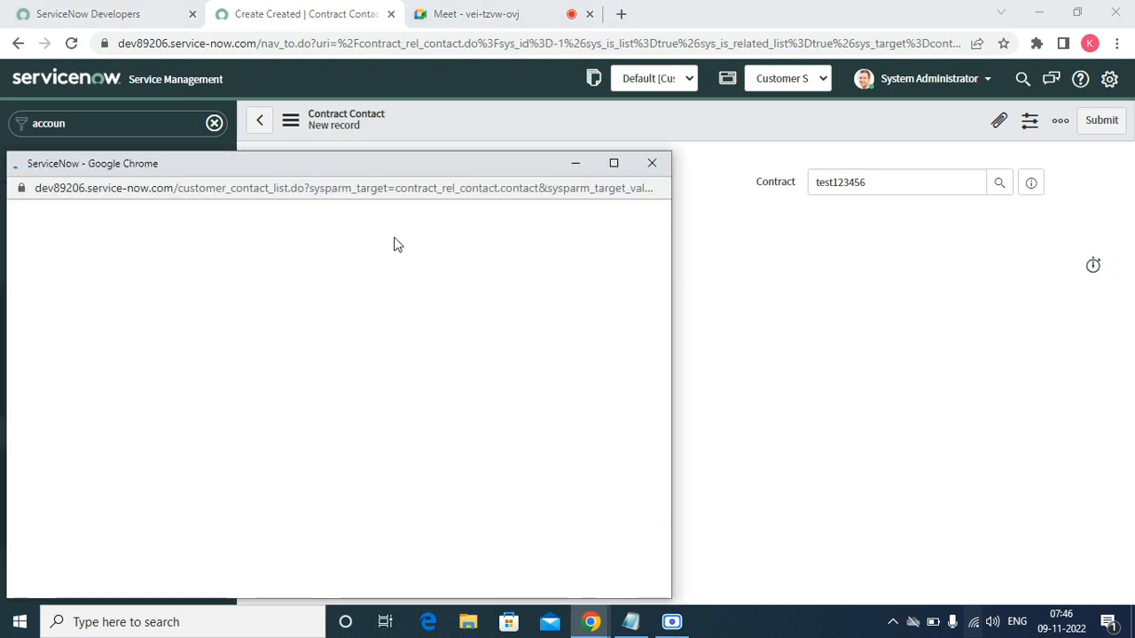
{"action": "left_click", "coordinate": [99, 312]}
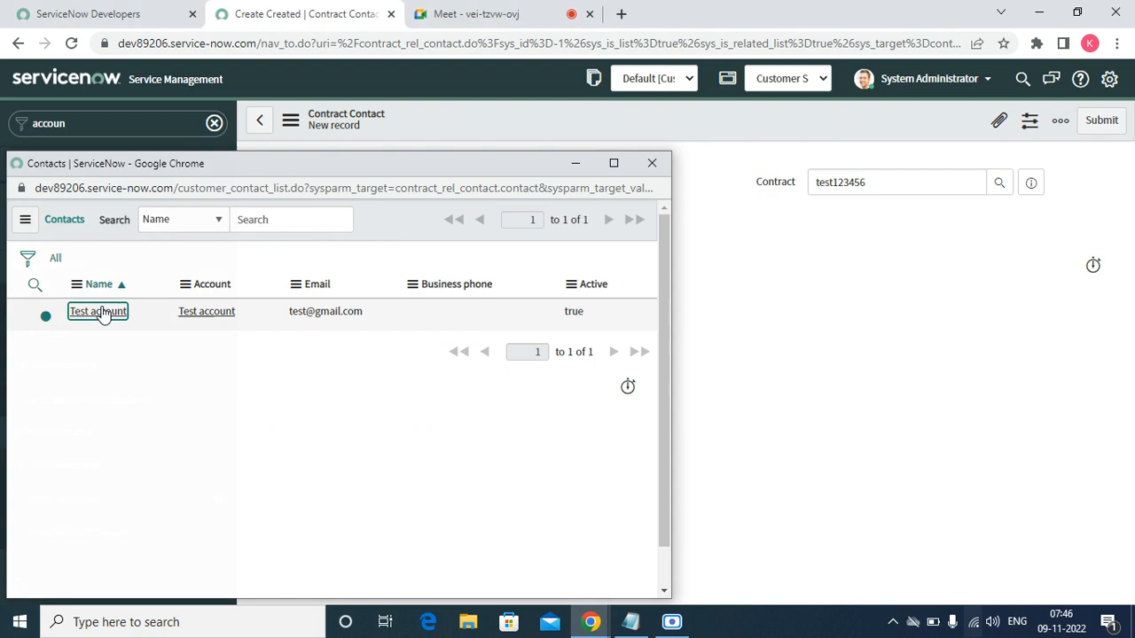
{"action": "left_click", "coordinate": [1102, 121]}
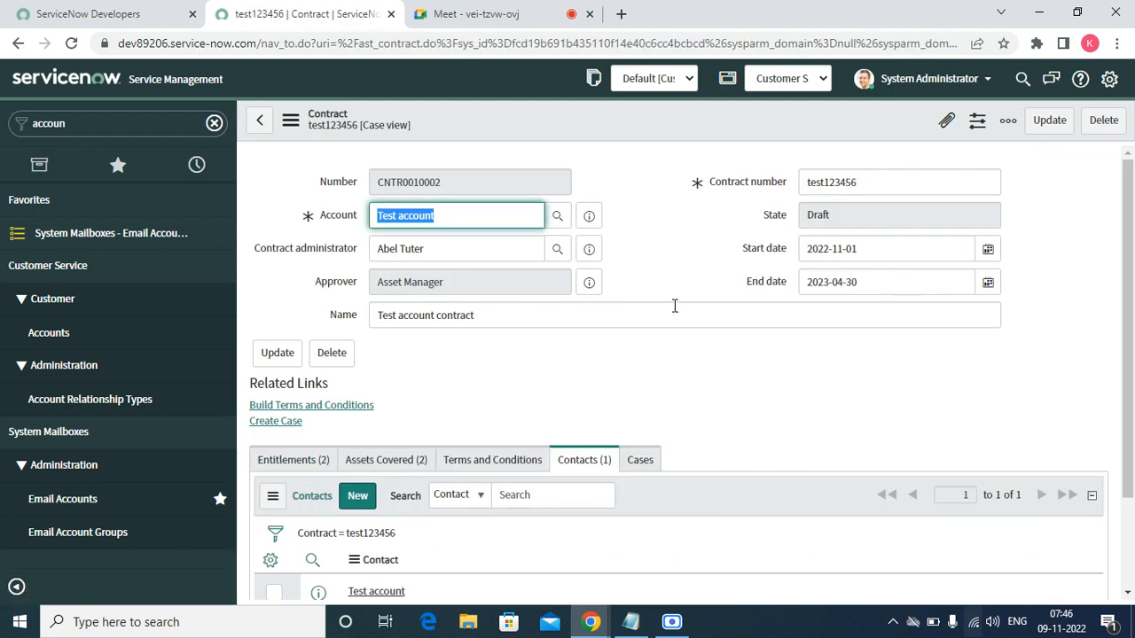
{"action": "left_click", "coordinate": [486, 128]}
{"action": "right_click", "coordinate": [486, 128]}
{"action": "mouse_move", "coordinate": [550, 206]}
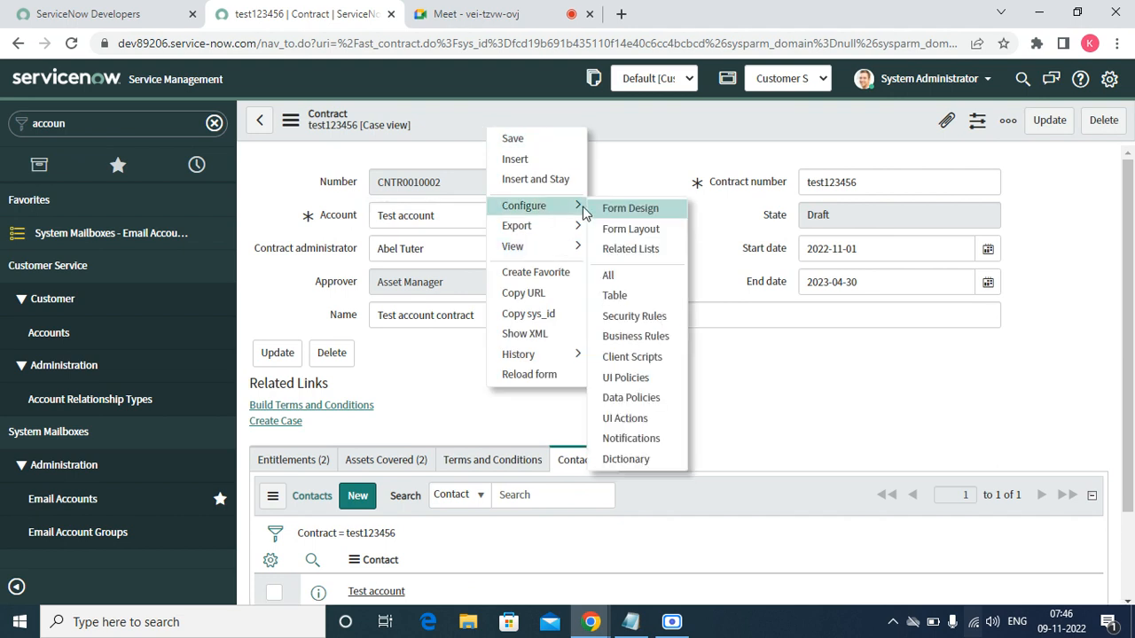
{"action": "left_click", "coordinate": [634, 232]}
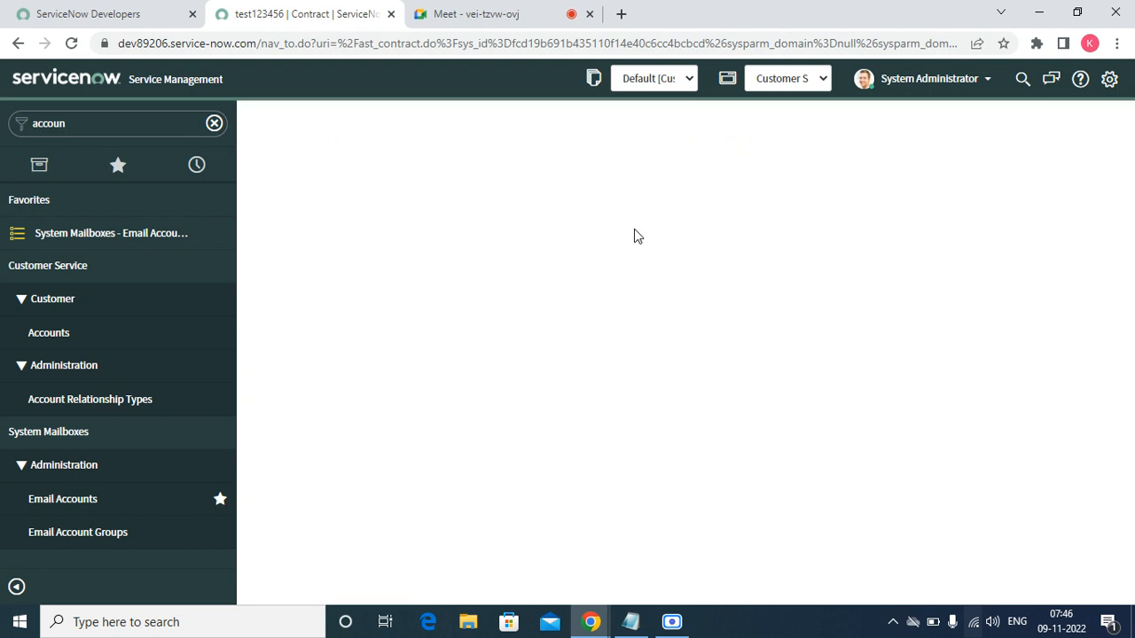
{"action": "left_click", "coordinate": [450, 268]}
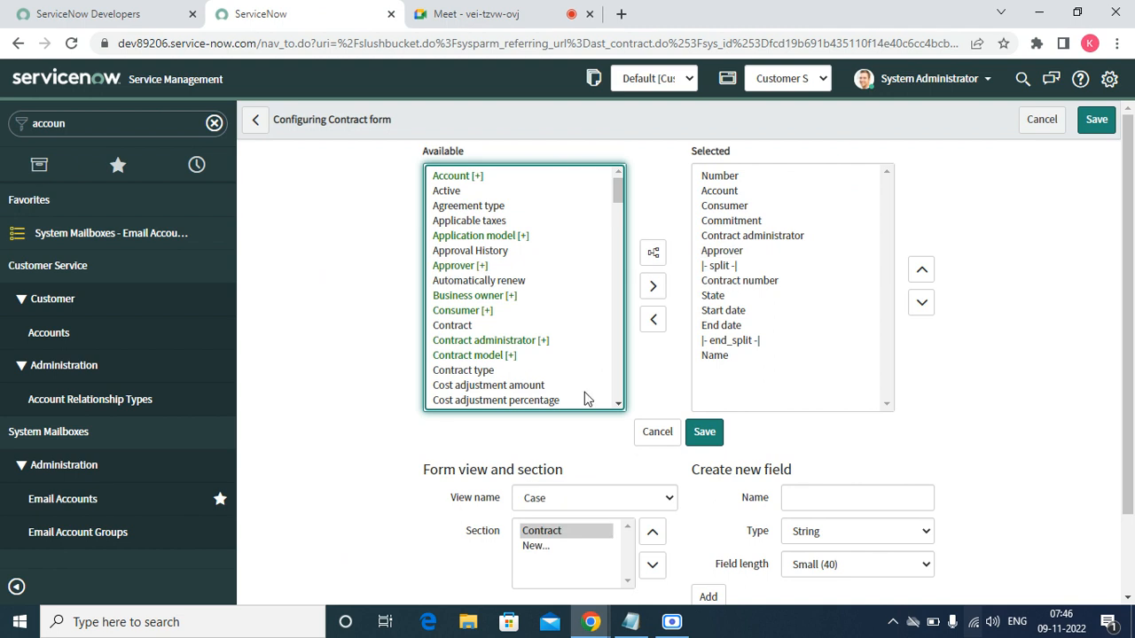
{"action": "left_click", "coordinate": [656, 433]}
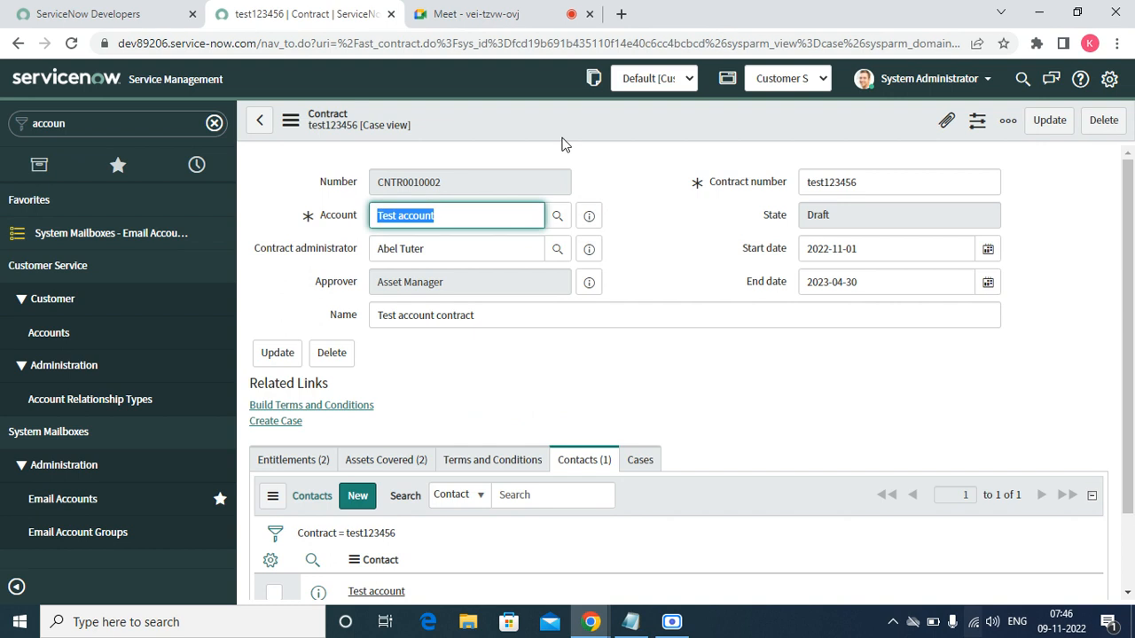
{"action": "right_click", "coordinate": [536, 128]}
- Open Related Lists configuration for the contract form and browse the available lists
{"action": "mouse_move", "coordinate": [582, 200]}
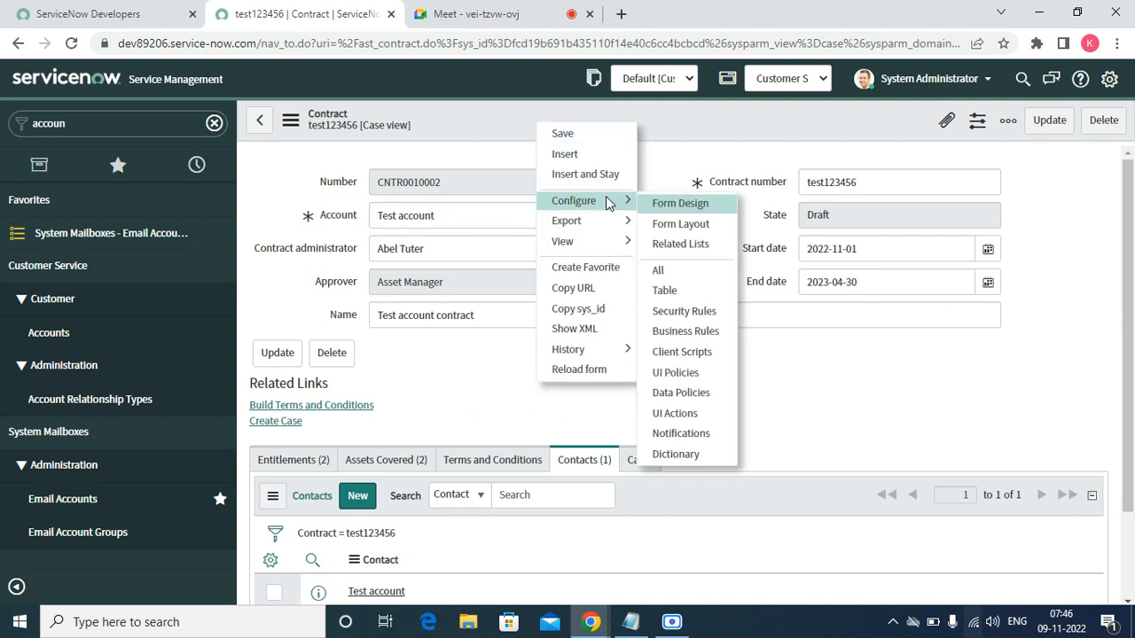
{"action": "left_click", "coordinate": [671, 244]}
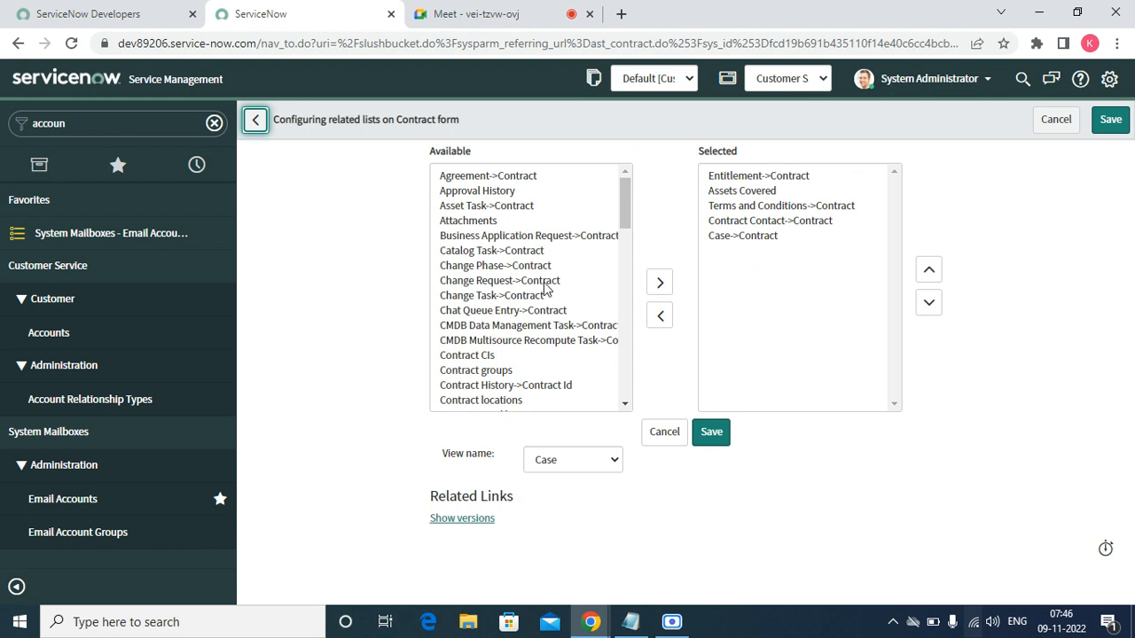
{"action": "left_click", "coordinate": [624, 405]}
{"action": "scroll", "coordinate": [624, 405], "scroll_direction": "down", "scroll_amount": 6}
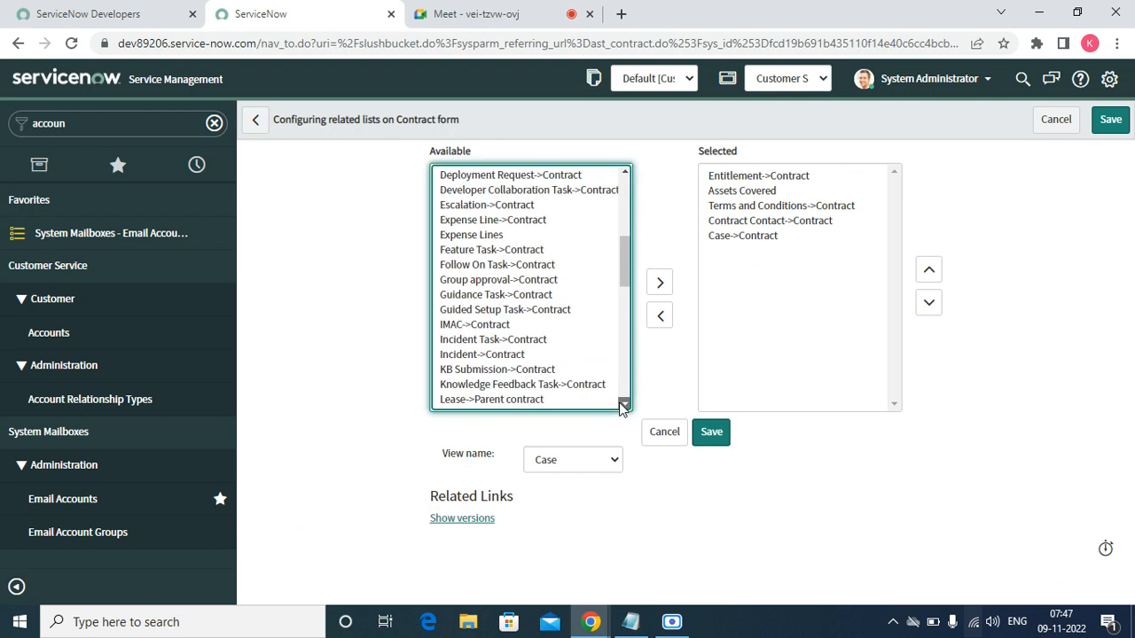
{"action": "scroll", "coordinate": [620, 406], "scroll_direction": "down", "scroll_amount": 5}
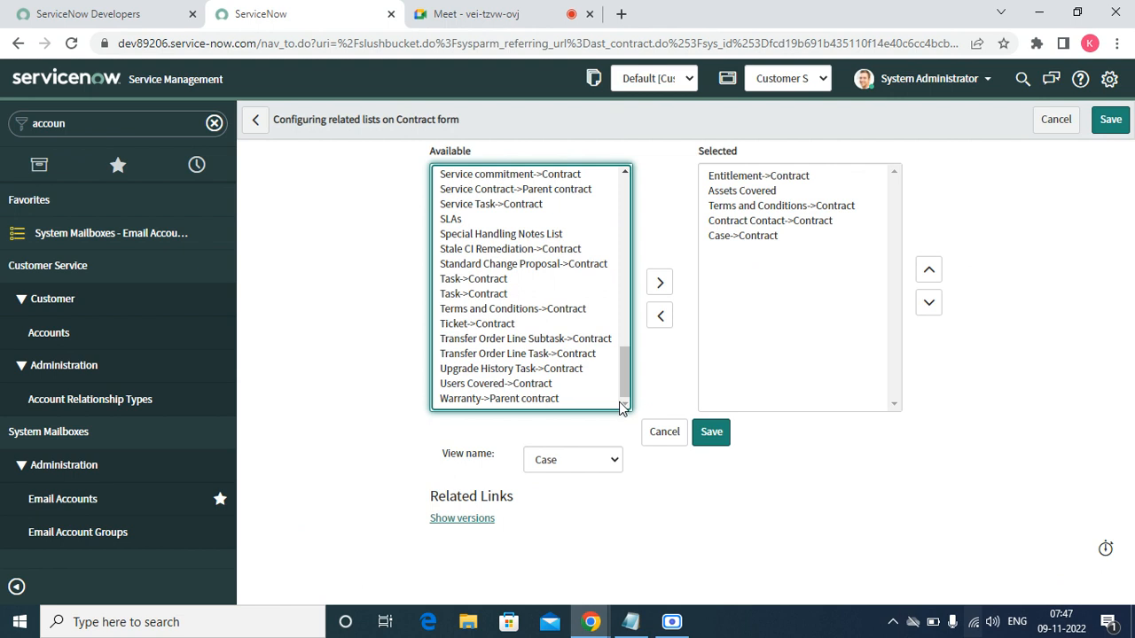
{"action": "left_click", "coordinate": [625, 173]}
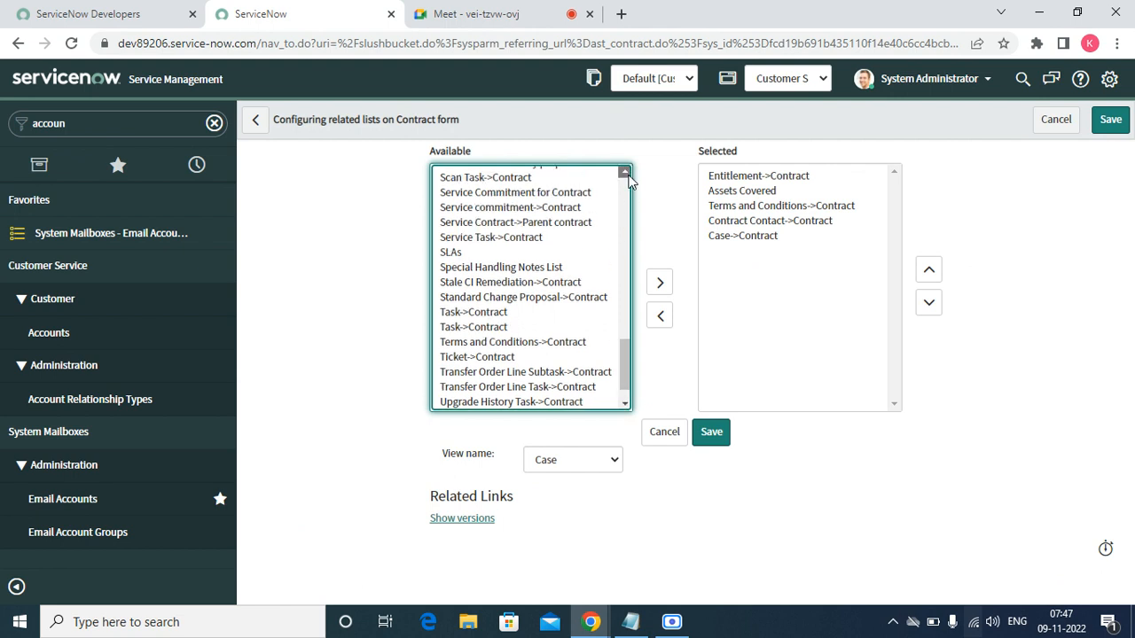
{"action": "left_click", "coordinate": [625, 174]}
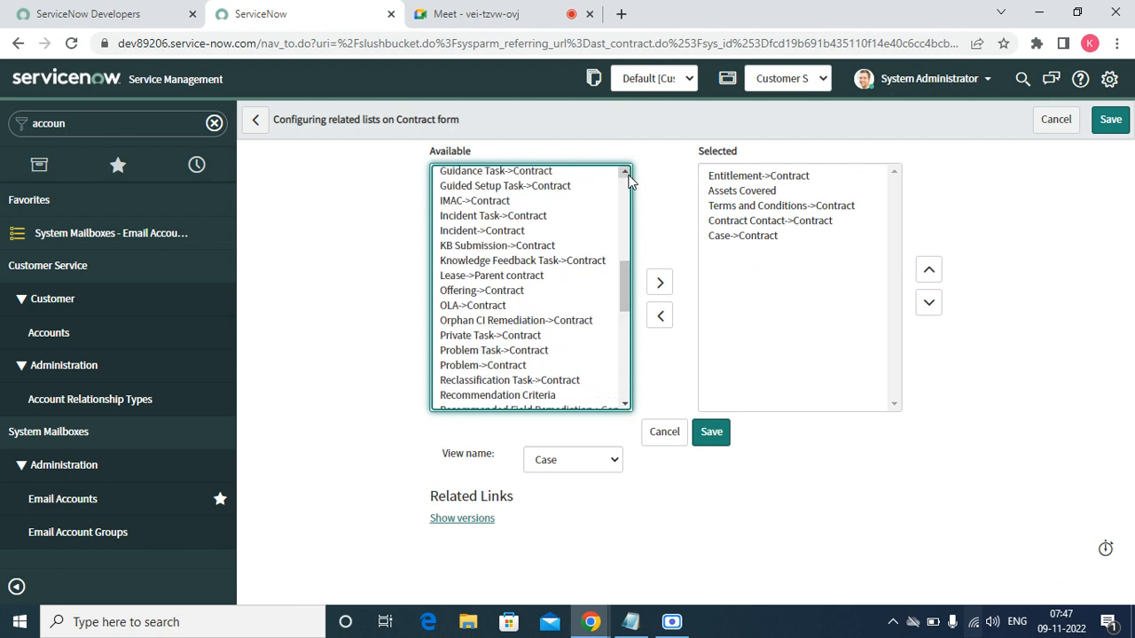
{"action": "left_click", "coordinate": [626, 172]}
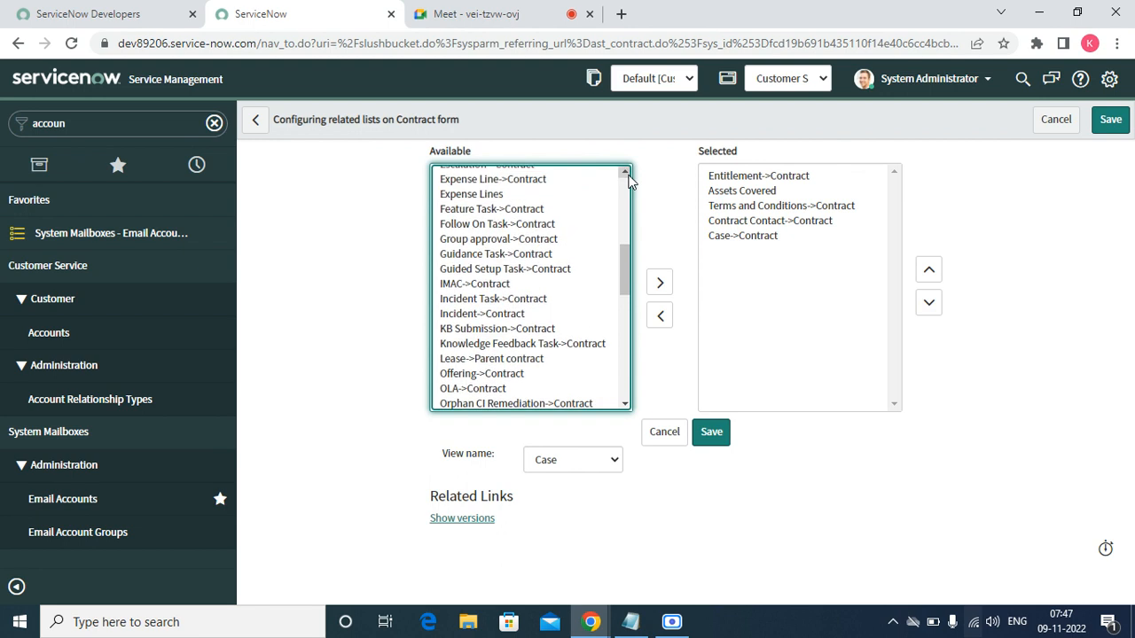
- Admit a person into the video call and dismiss the presenting notification
{"action": "left_click", "coordinate": [514, 9]}
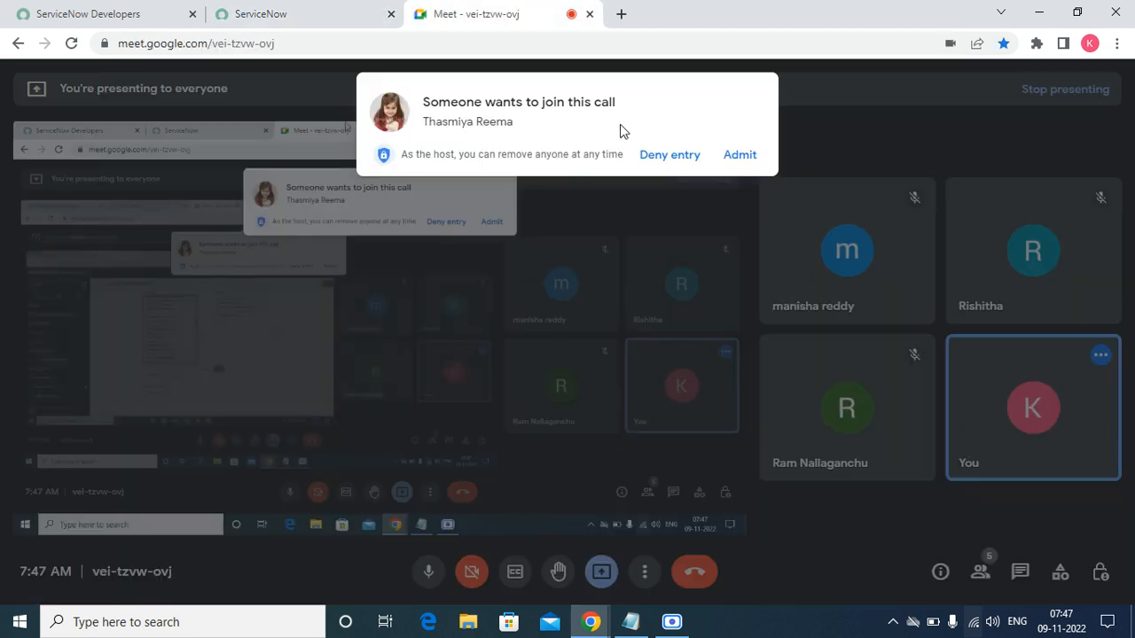
{"action": "left_click", "coordinate": [735, 156]}
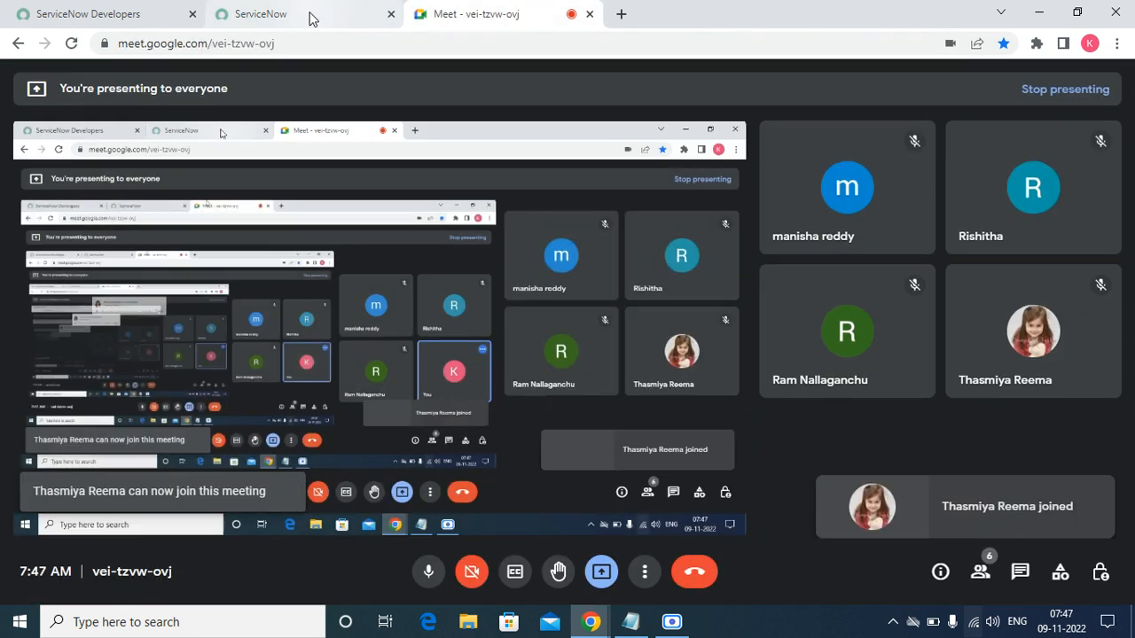
{"action": "left_click", "coordinate": [302, 14]}
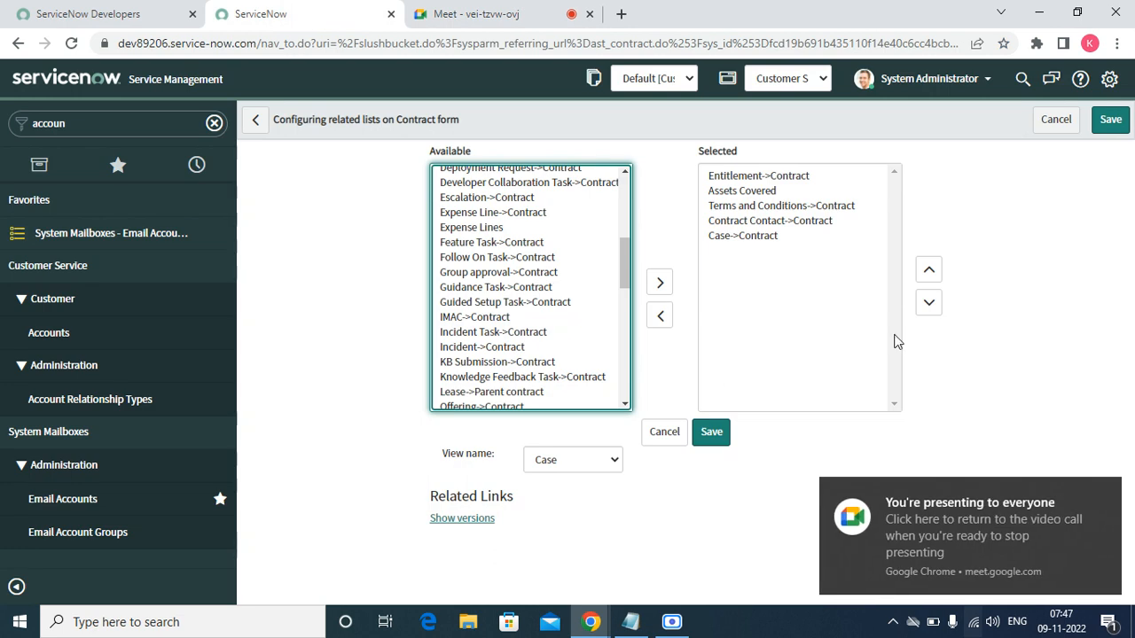
{"action": "mouse_move", "coordinate": [1107, 514]}
{"action": "left_click", "coordinate": [1104, 492]}
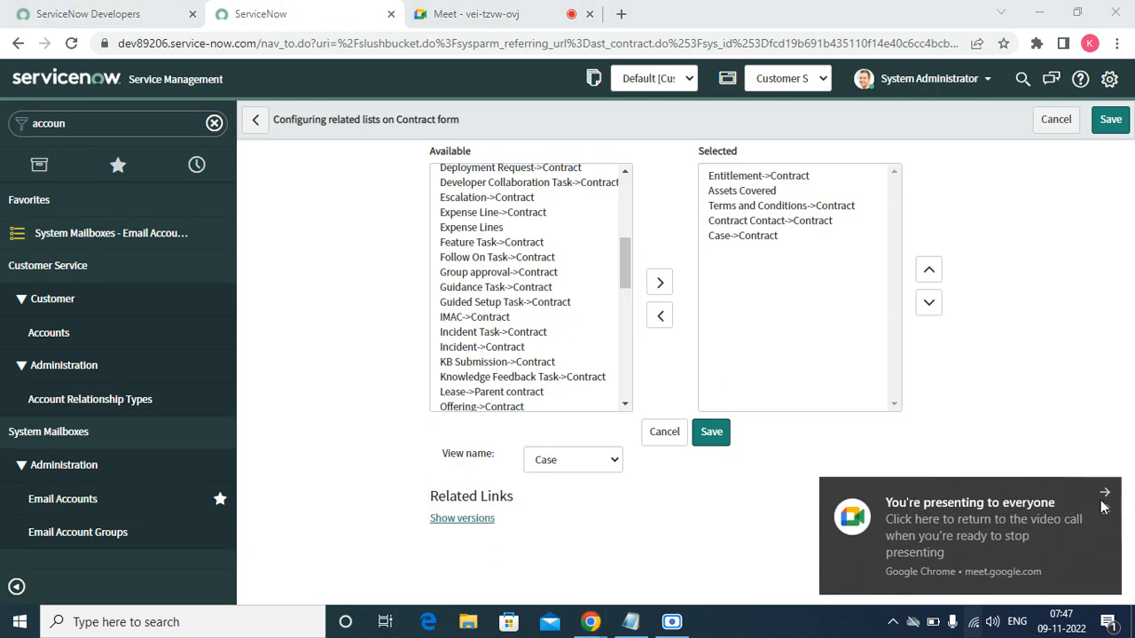
- Move Agreement->Contract into the selected related lists and save the configuration
{"action": "left_click", "coordinate": [625, 172]}
{"action": "left_click", "coordinate": [625, 172]}
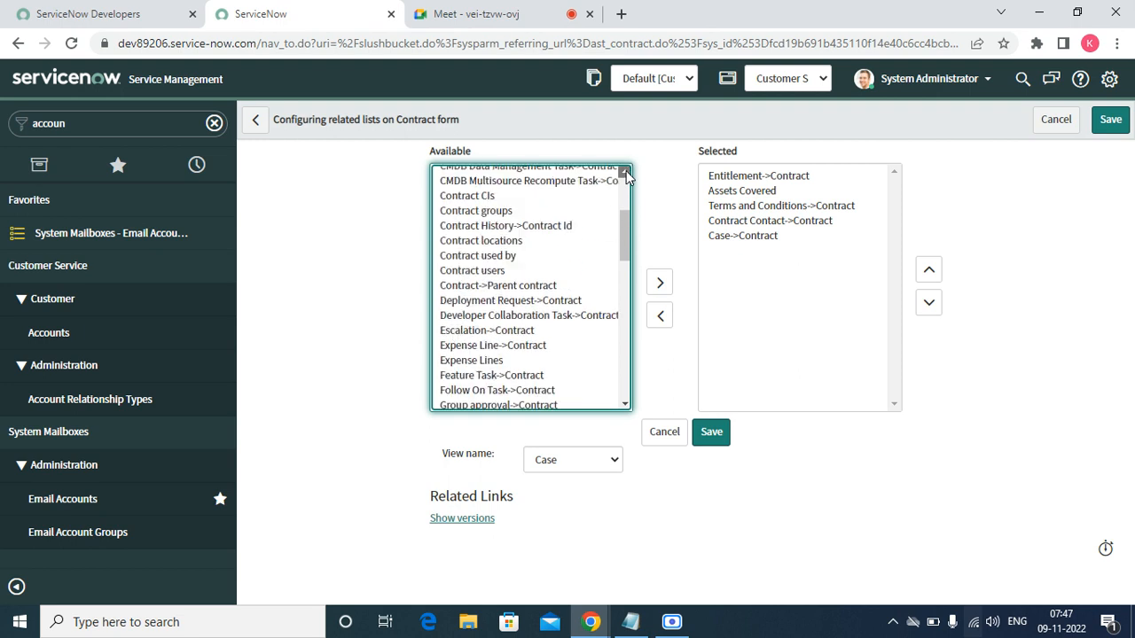
{"action": "left_click", "coordinate": [625, 172]}
{"action": "left_click", "coordinate": [625, 172]}
{"action": "left_click", "coordinate": [624, 172]}
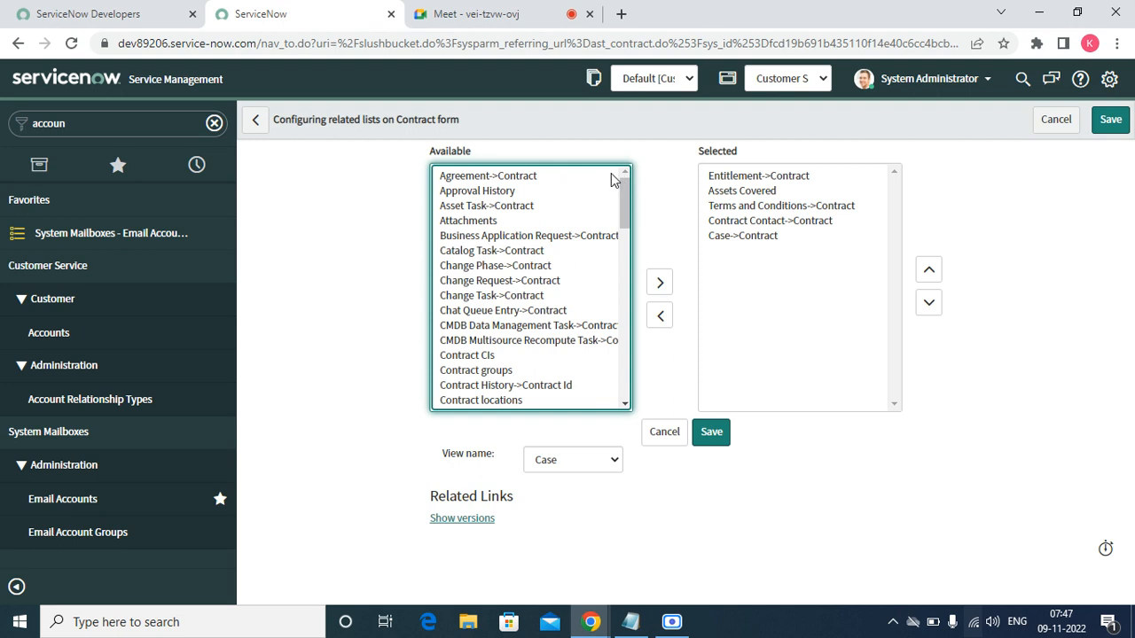
{"action": "left_click", "coordinate": [554, 179]}
{"action": "left_click", "coordinate": [660, 282]}
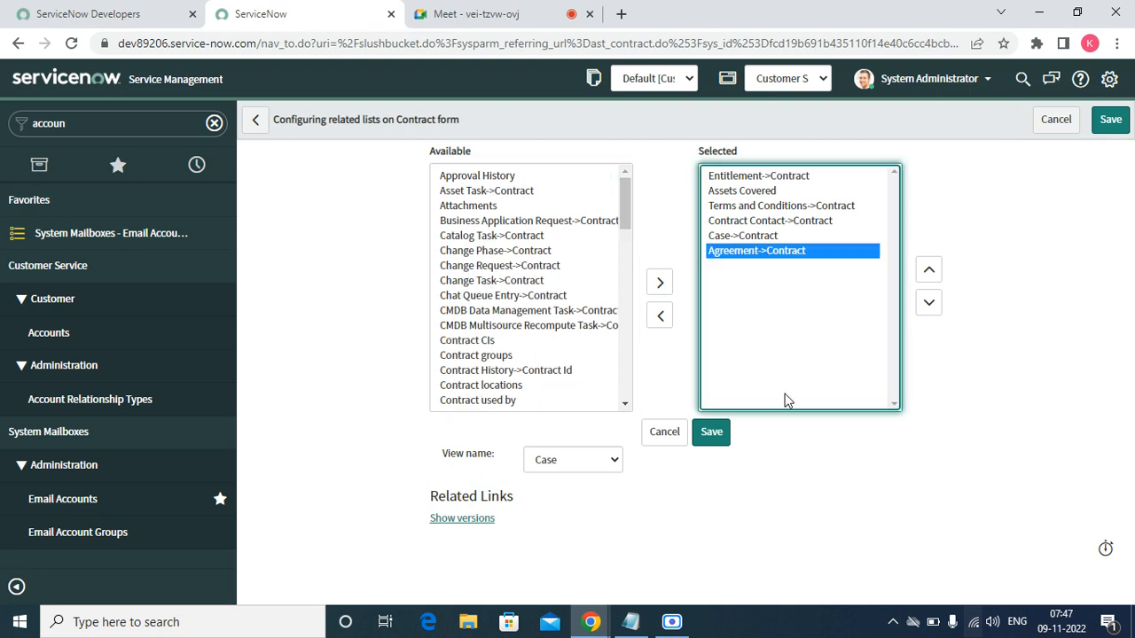
{"action": "left_click", "coordinate": [712, 432]}
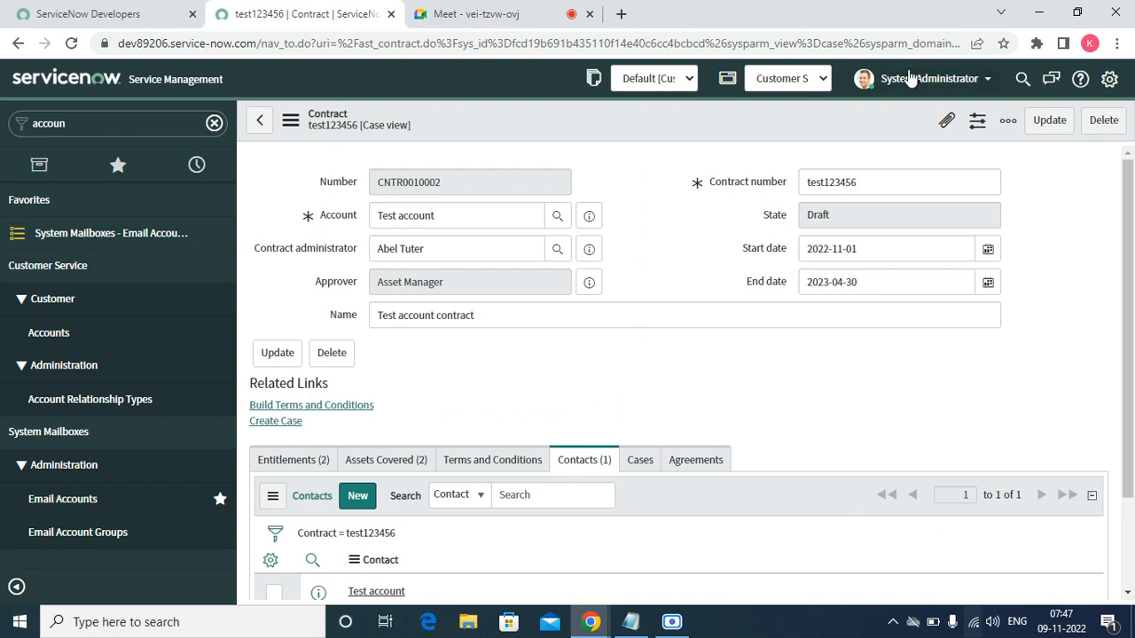
- Show all approvals in My Approvals sorted by Created, and open the newest one in a new tab
{"action": "left_click", "coordinate": [107, 131]}
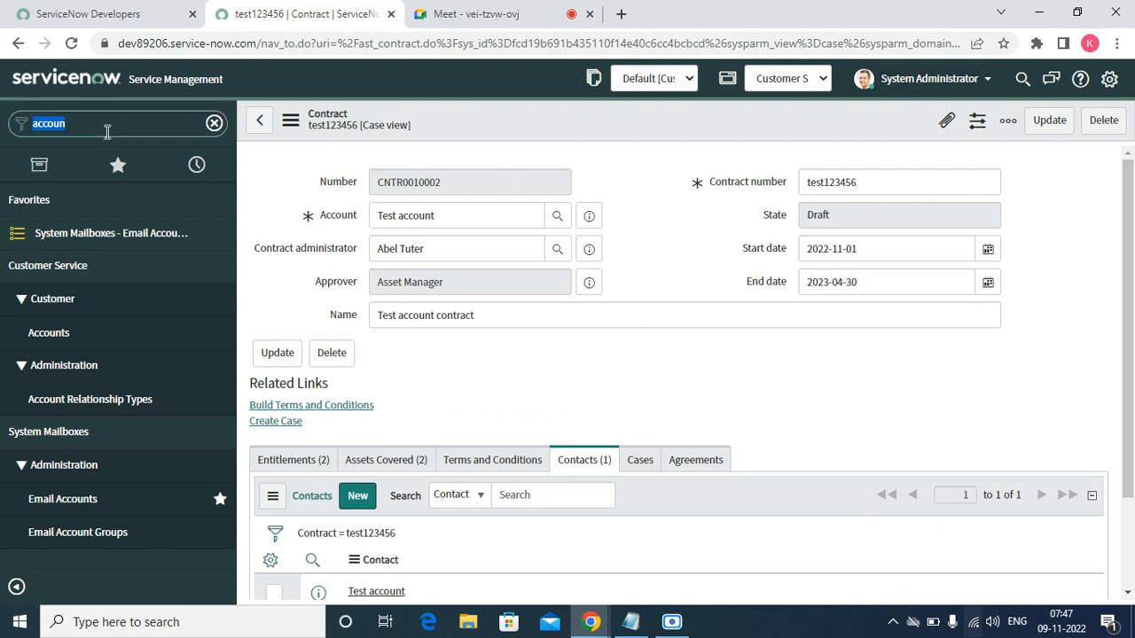
{"action": "type", "text": "approv"}
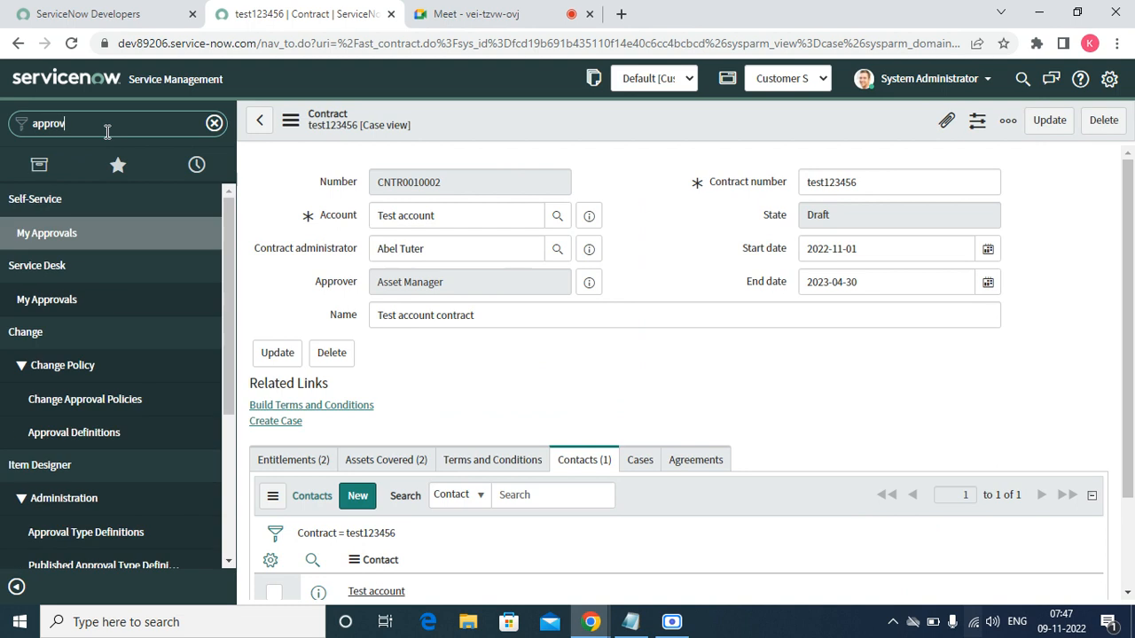
{"action": "left_click", "coordinate": [40, 297]}
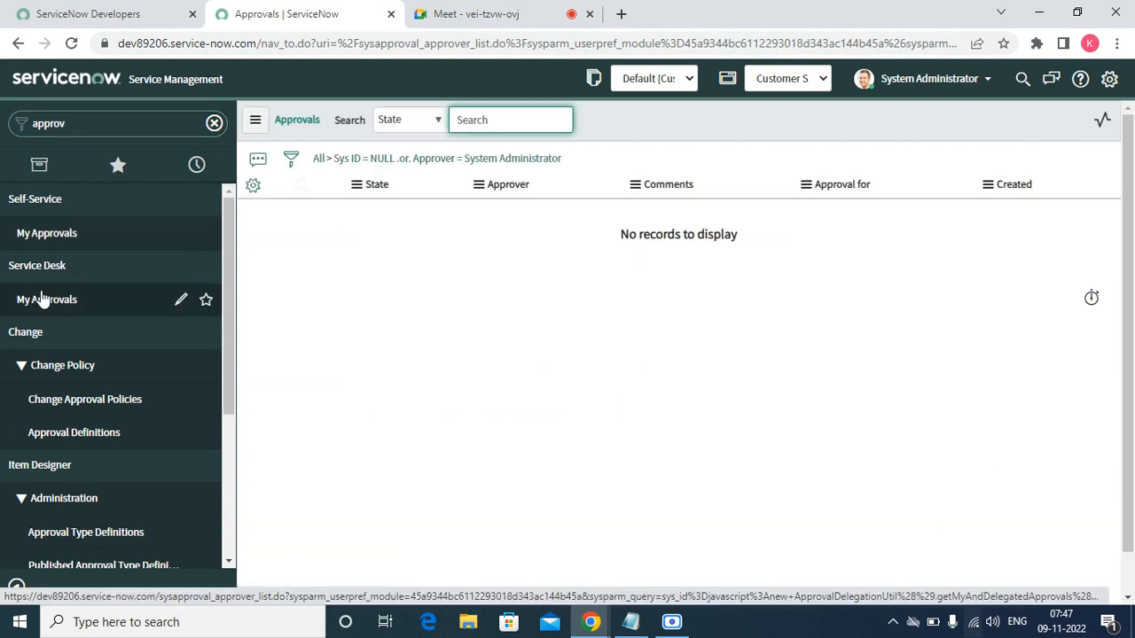
{"action": "left_click", "coordinate": [320, 157]}
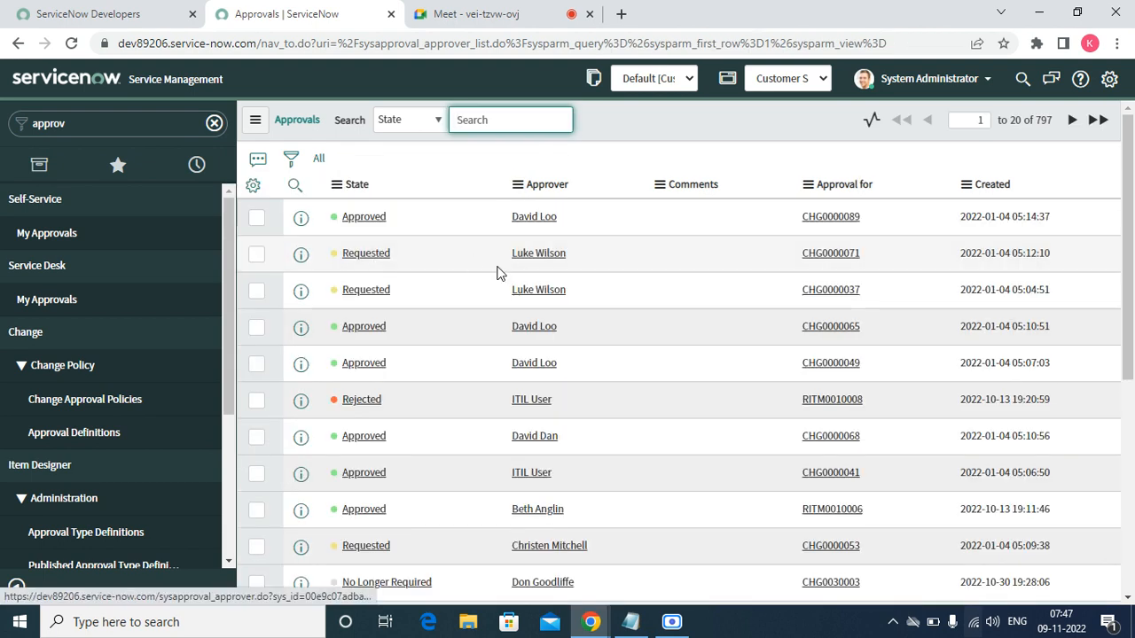
{"action": "left_click", "coordinate": [999, 188]}
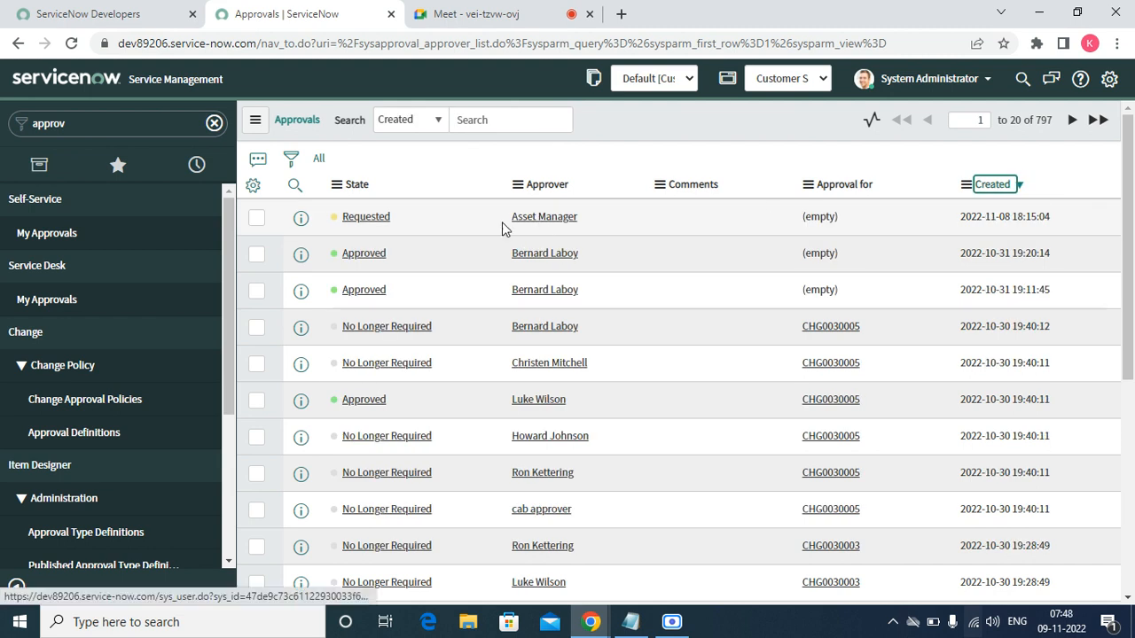
{"action": "right_click", "coordinate": [301, 221]}
{"action": "left_click", "coordinate": [326, 235]}
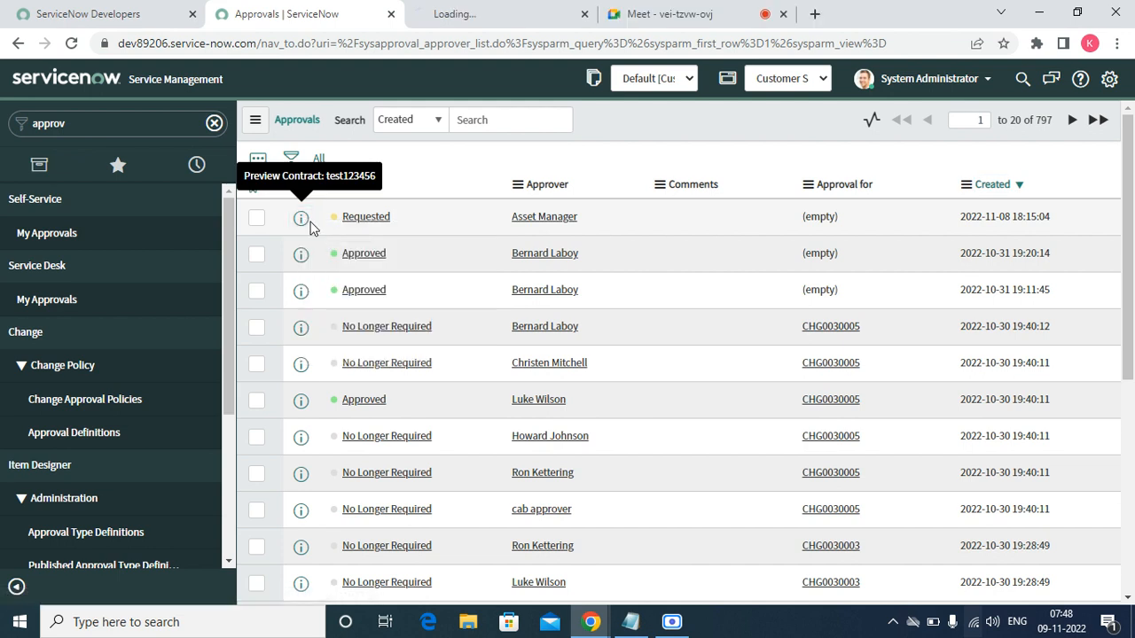
- Revisit contract test123456 from recent history, then open the approval record's State choices
{"action": "left_click", "coordinate": [196, 164]}
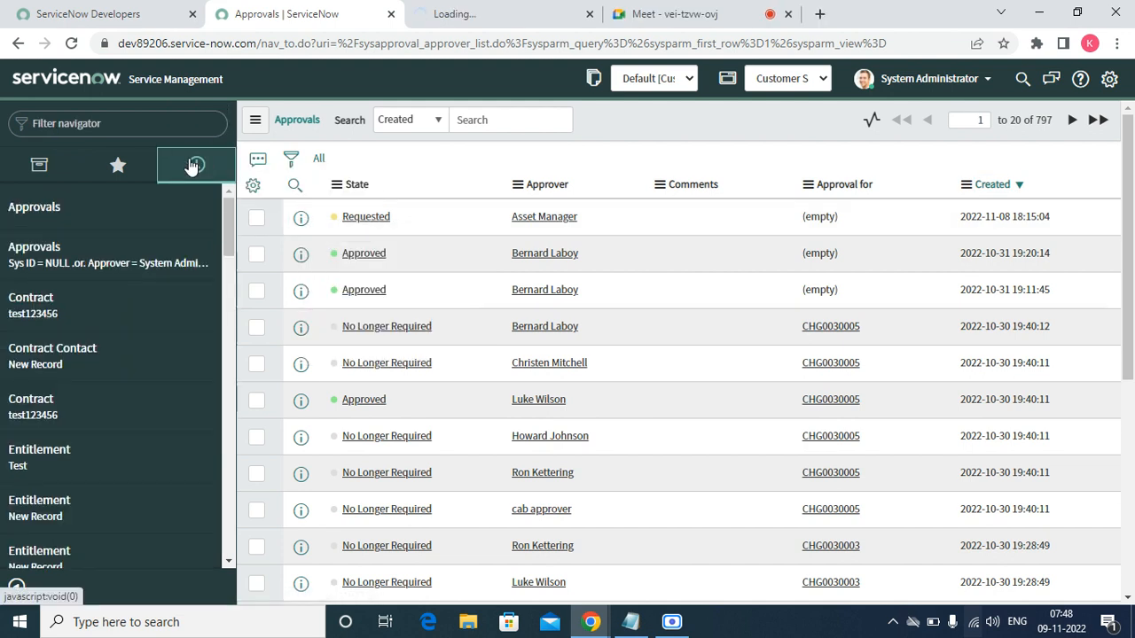
{"action": "left_click", "coordinate": [40, 312]}
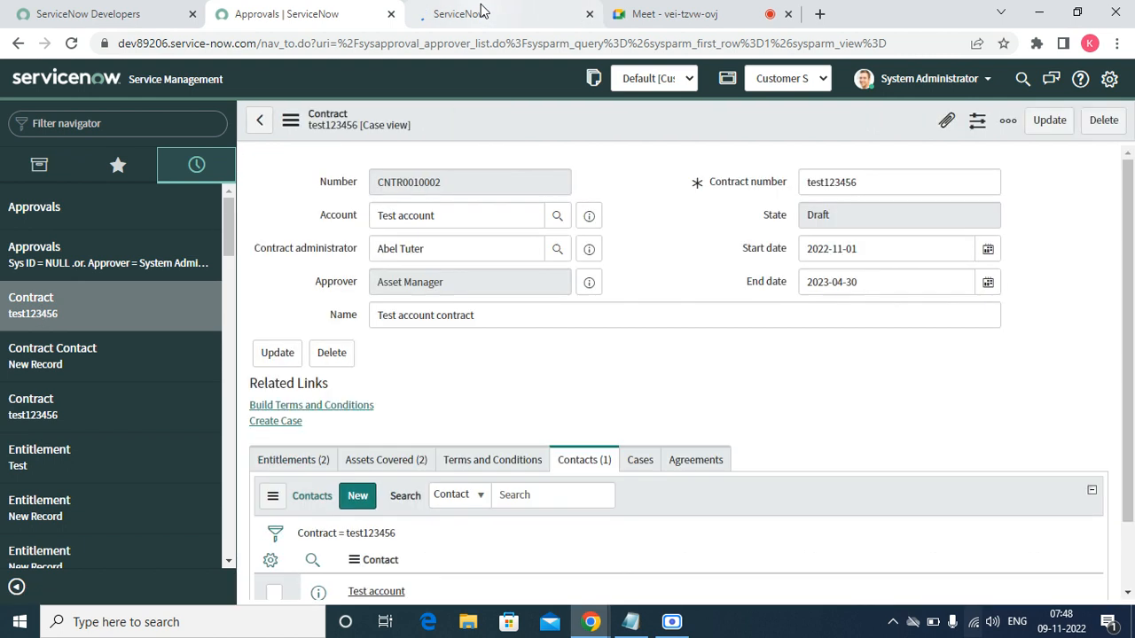
{"action": "left_click", "coordinate": [483, 13]}
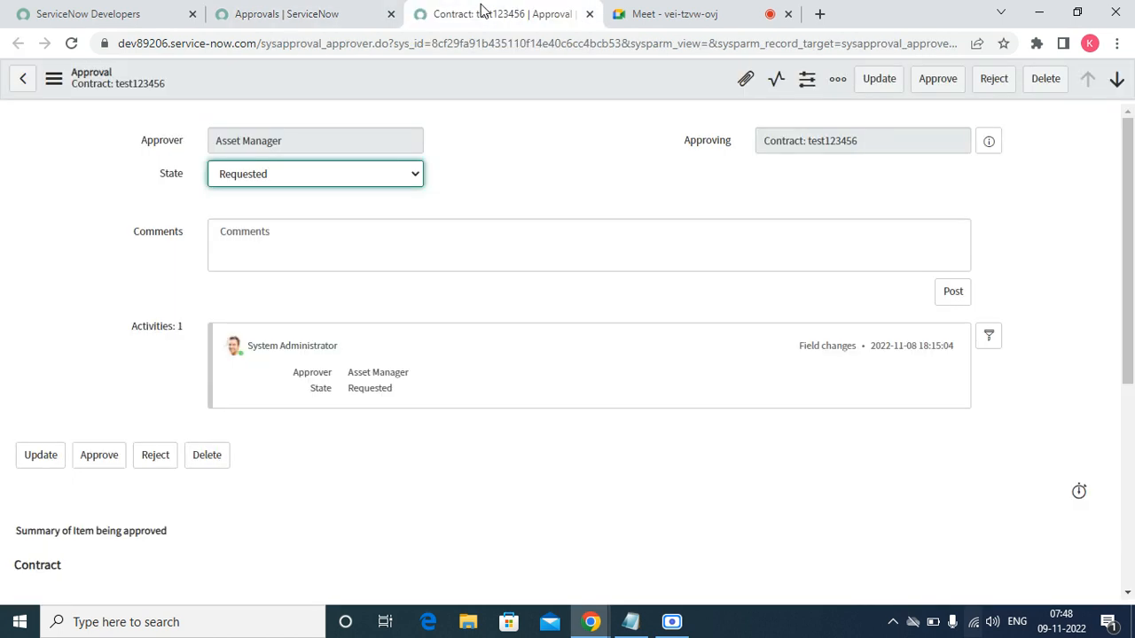
{"action": "left_click", "coordinate": [312, 179]}
- Set the approval state to Approved and approve contract test123456
{"action": "left_click", "coordinate": [276, 225]}
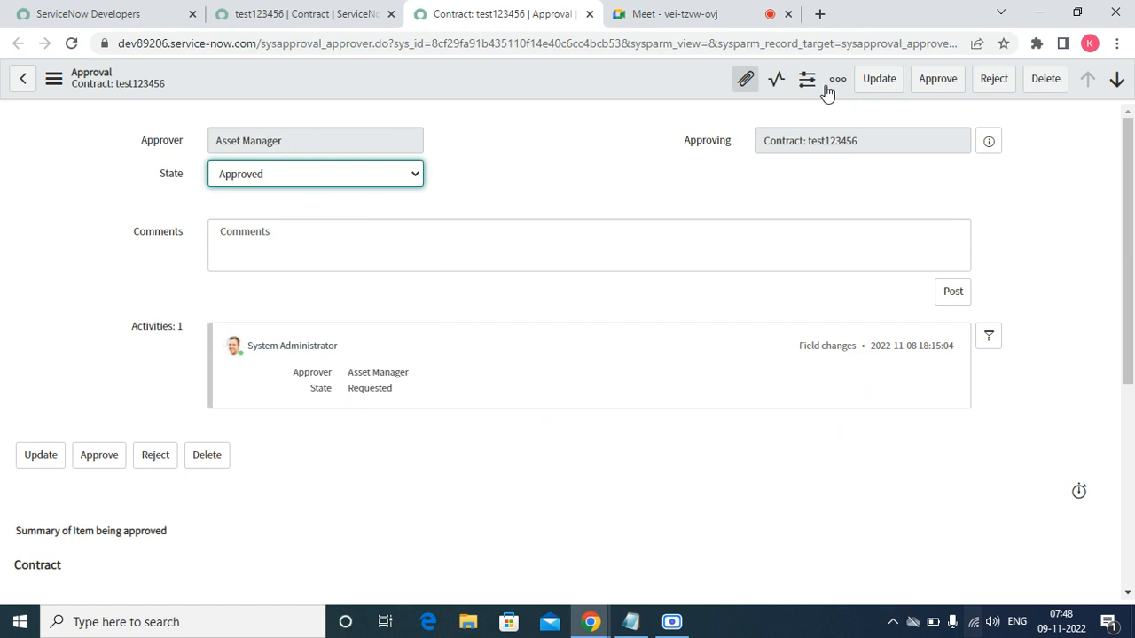
{"action": "left_click", "coordinate": [930, 92]}
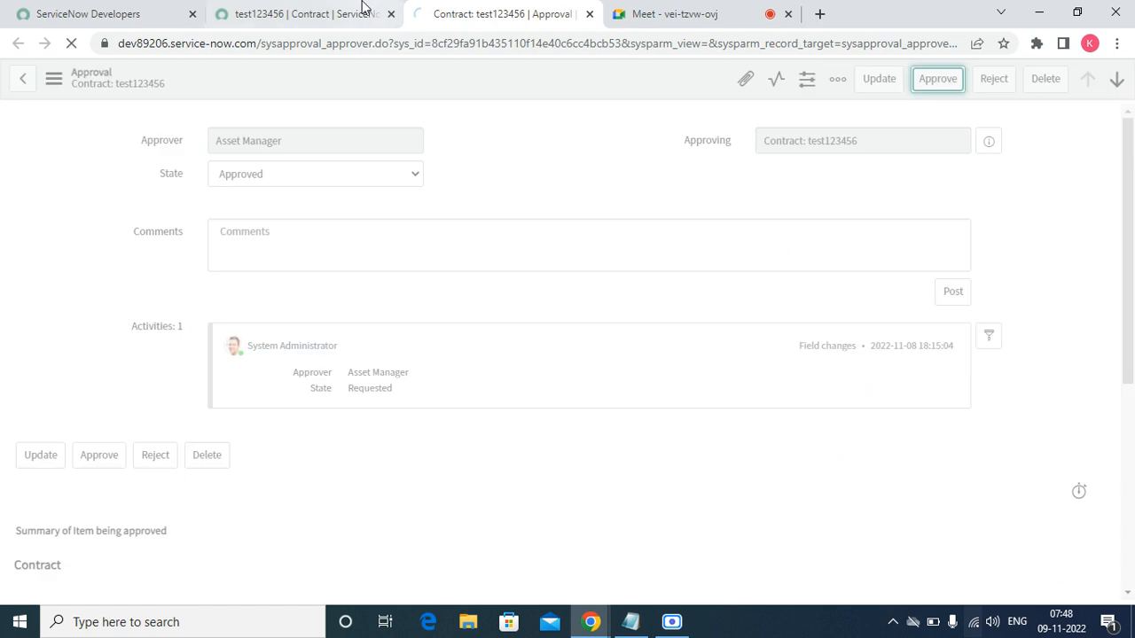
{"action": "left_click", "coordinate": [292, 14]}
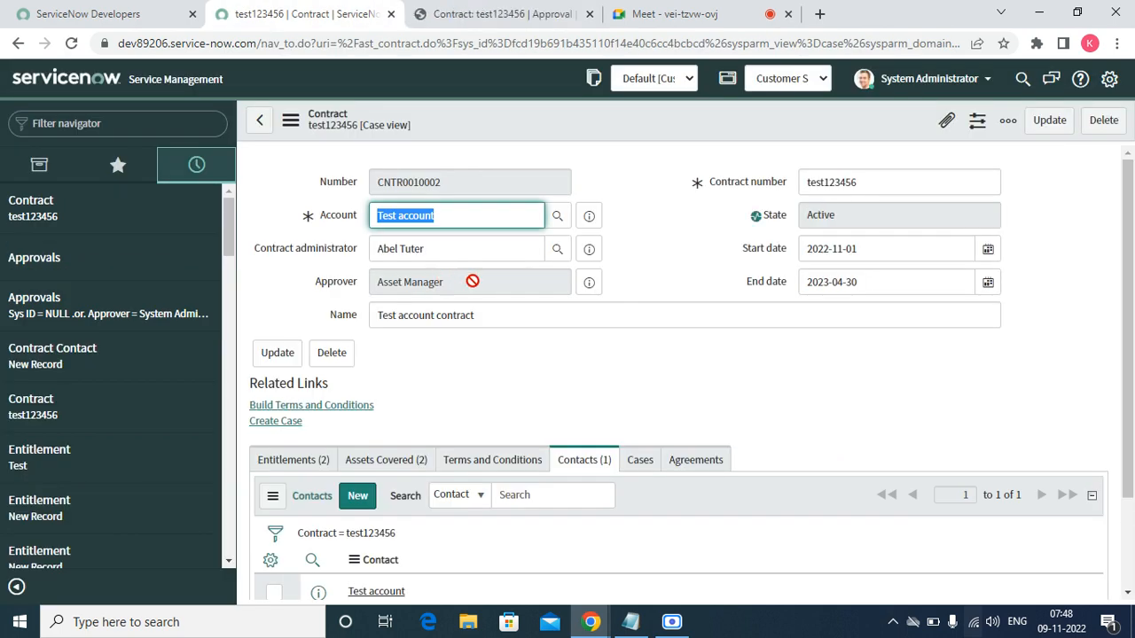
{"action": "left_click", "coordinate": [496, 14]}
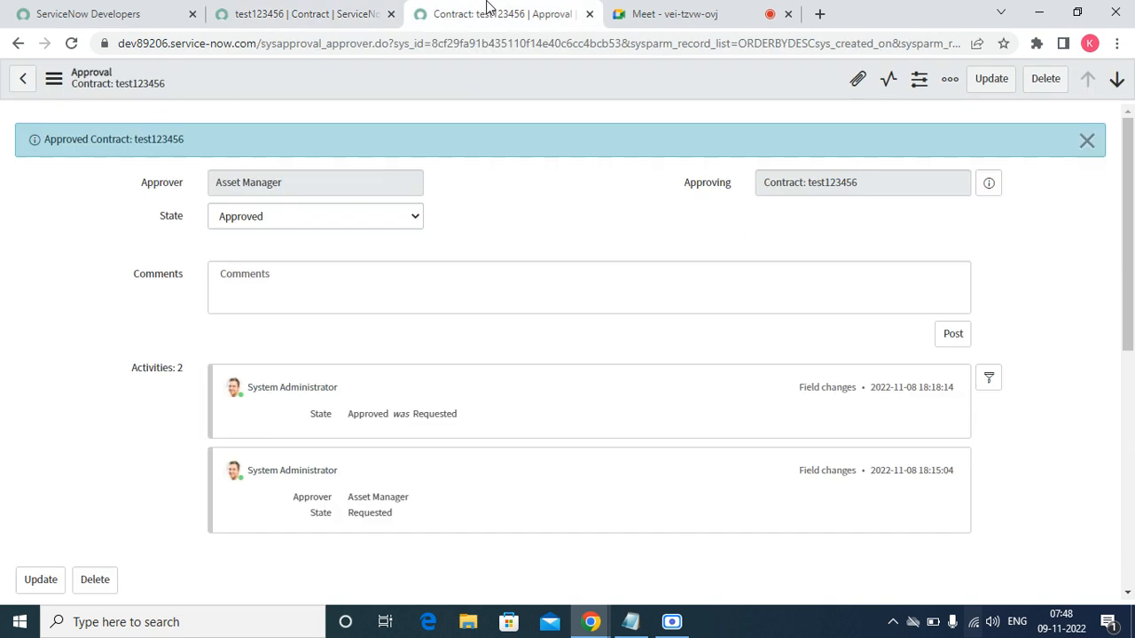
- Reload contract test123456's form to show its Active state, then try Build Terms and Conditions
{"action": "left_click", "coordinate": [328, 13]}
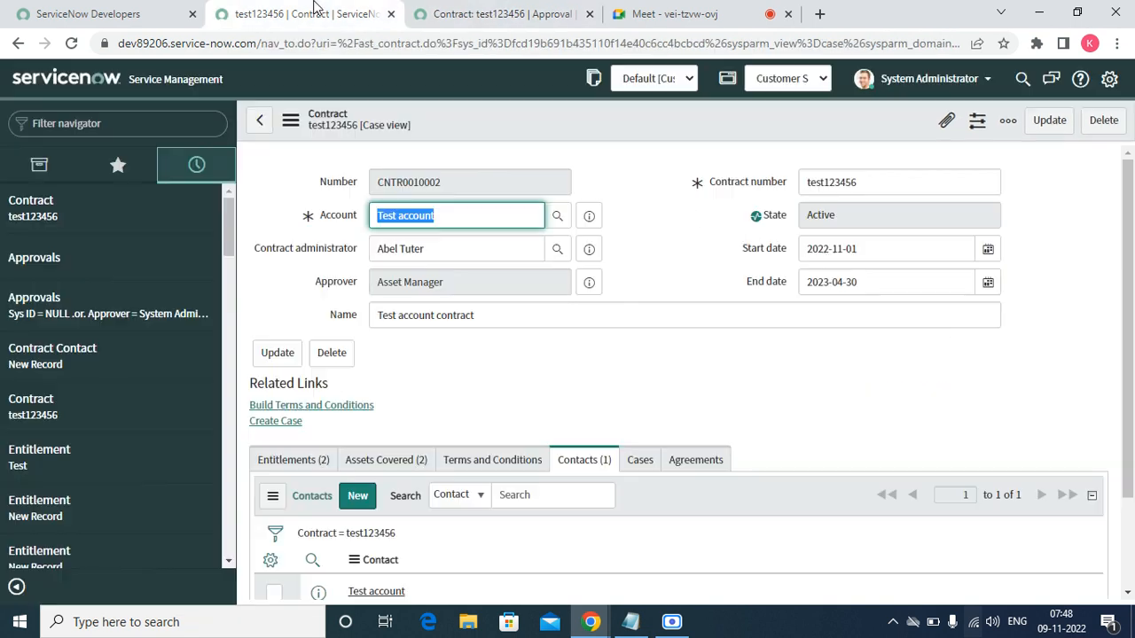
{"action": "right_click", "coordinate": [560, 125]}
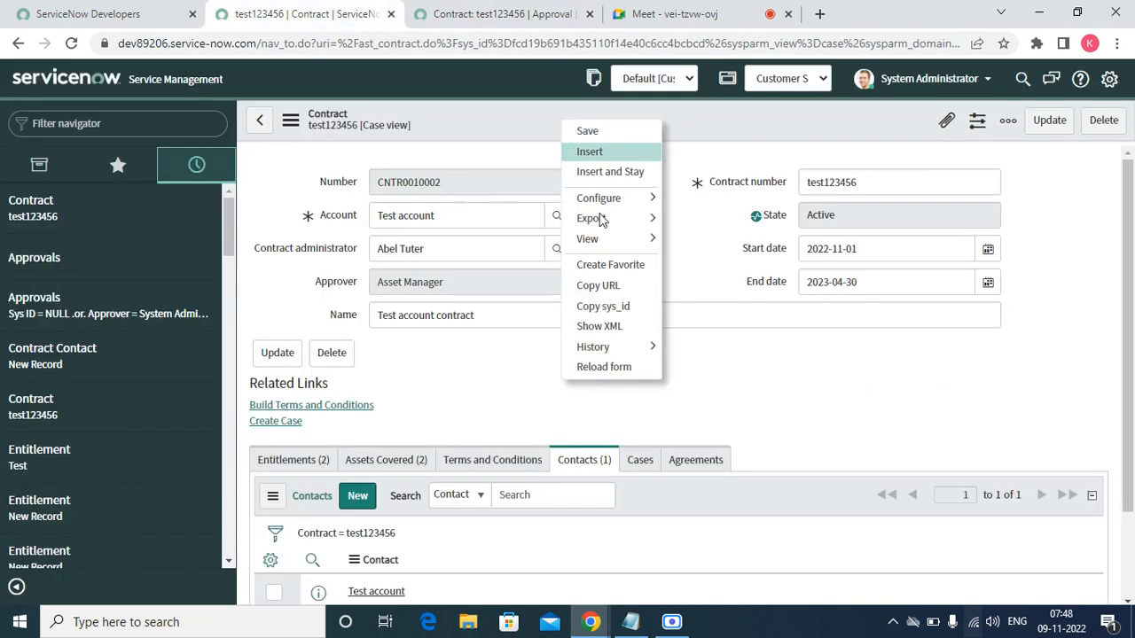
{"action": "left_click", "coordinate": [599, 366]}
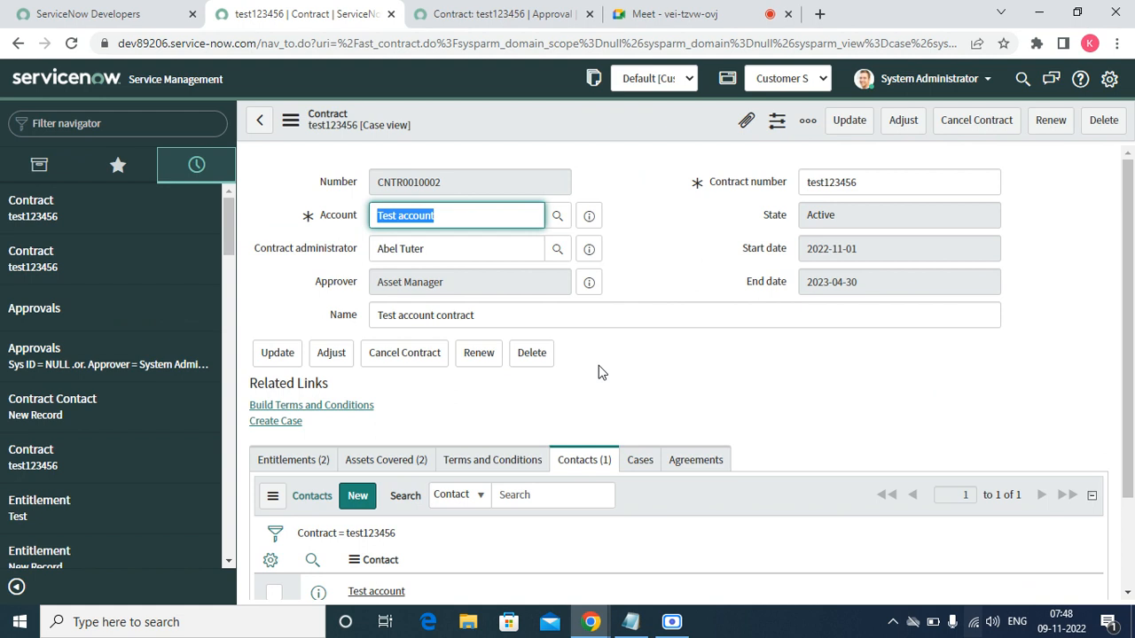
{"action": "left_click", "coordinate": [315, 408]}
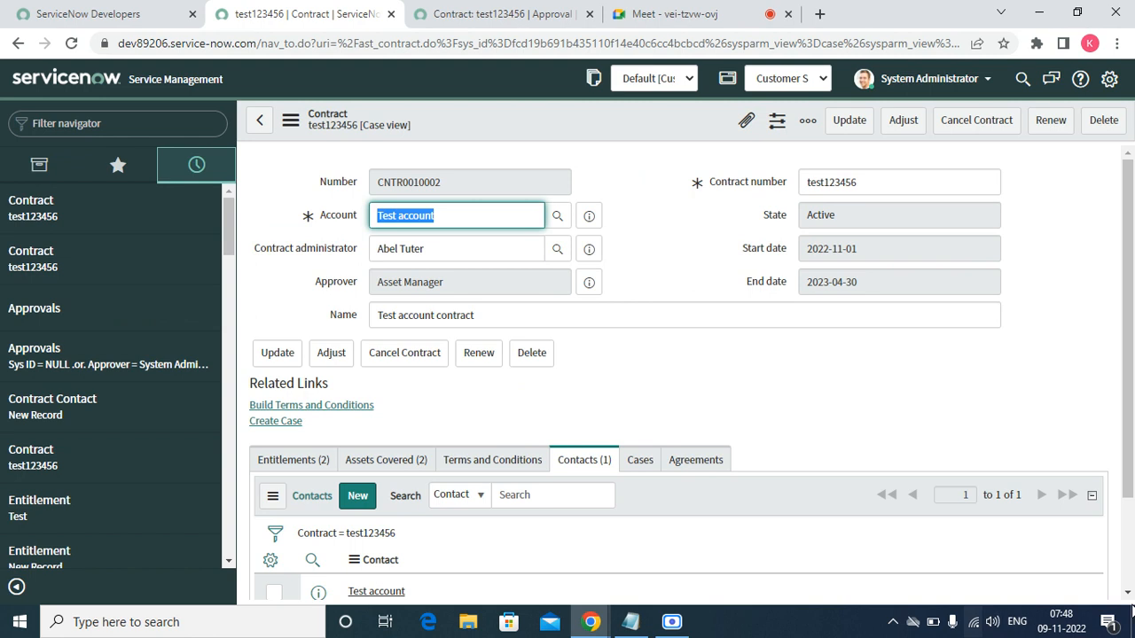
{"action": "scroll", "coordinate": [398, 337], "scroll_direction": "down", "scroll_amount": 2}
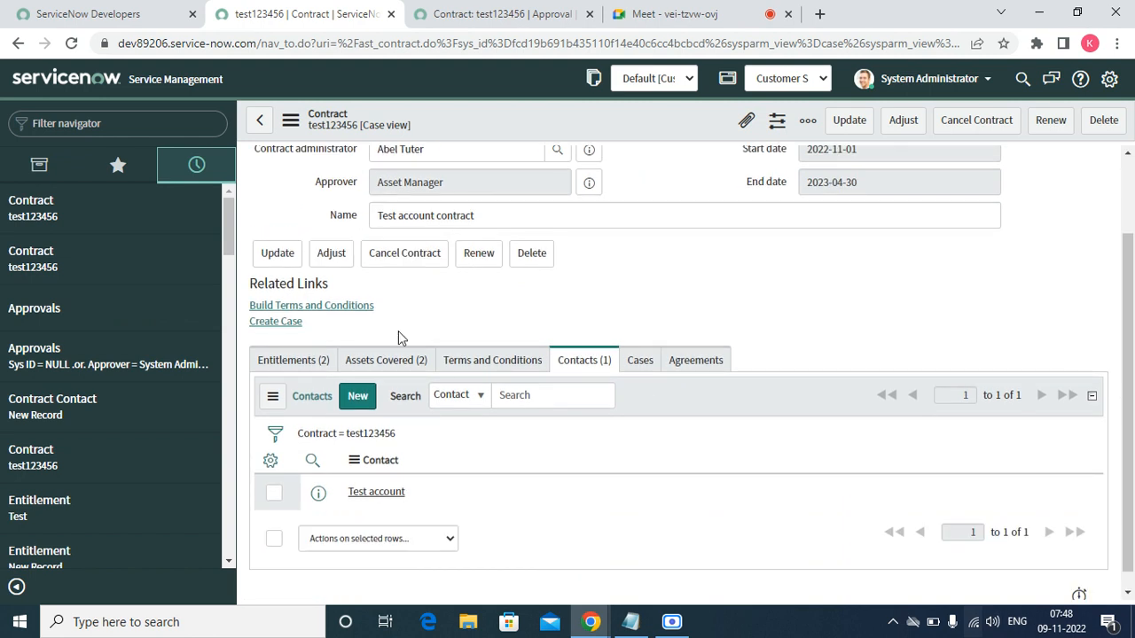
- Find Terms & Conditions with the 'terms' navigator filter and open its list in a new tab
{"action": "left_click", "coordinate": [100, 118]}
{"action": "type", "text": "ter"}
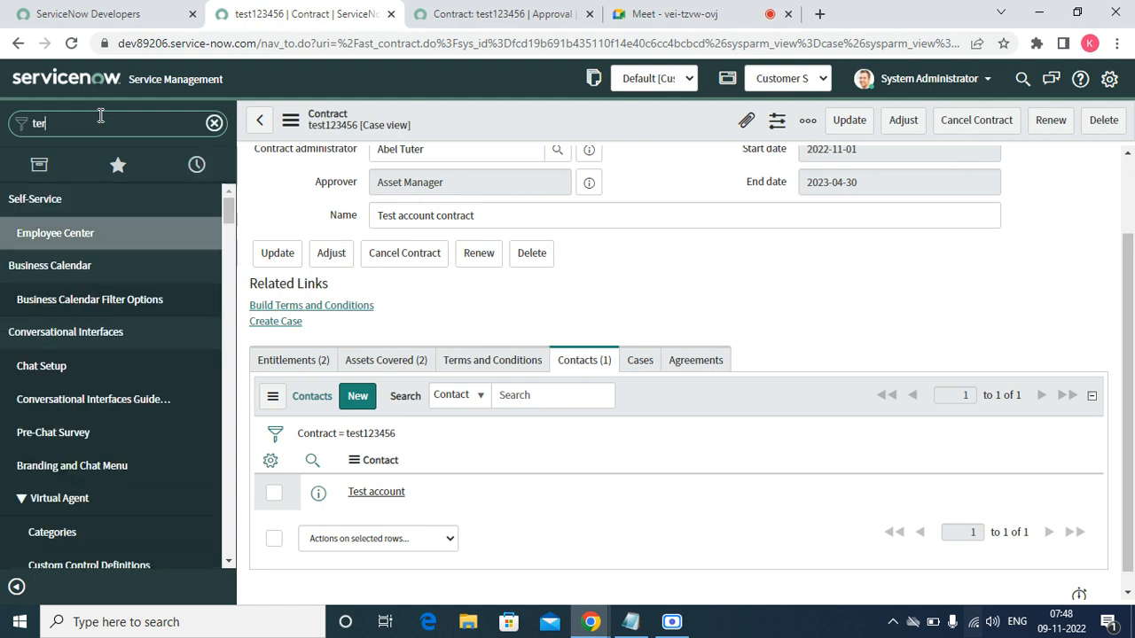
{"action": "type", "text": "m"}
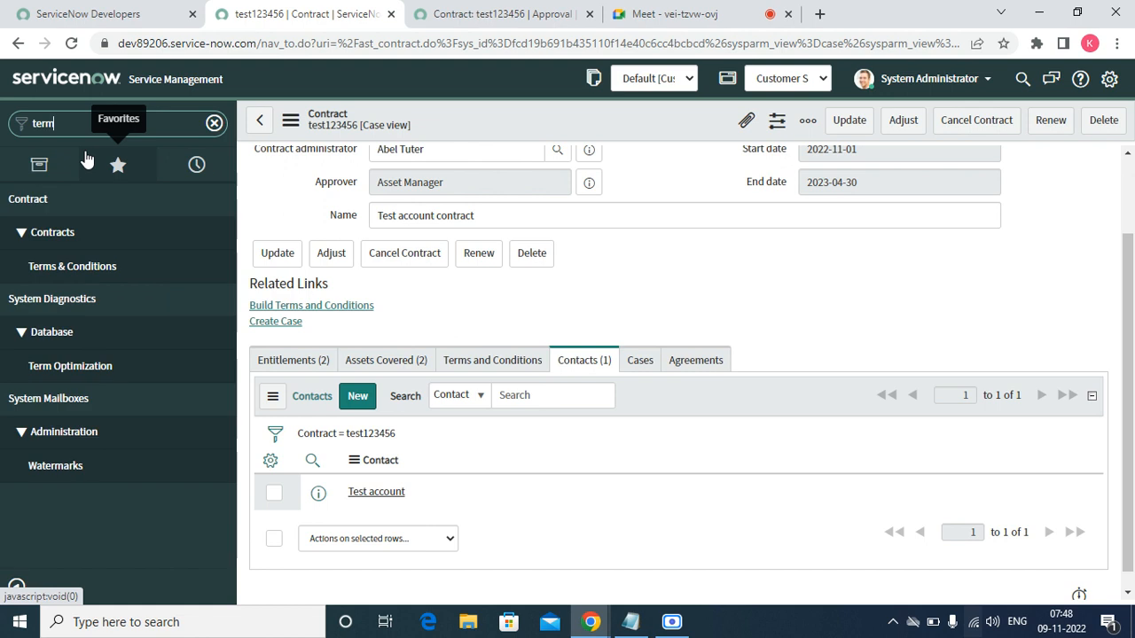
{"action": "type", "text": "s"}
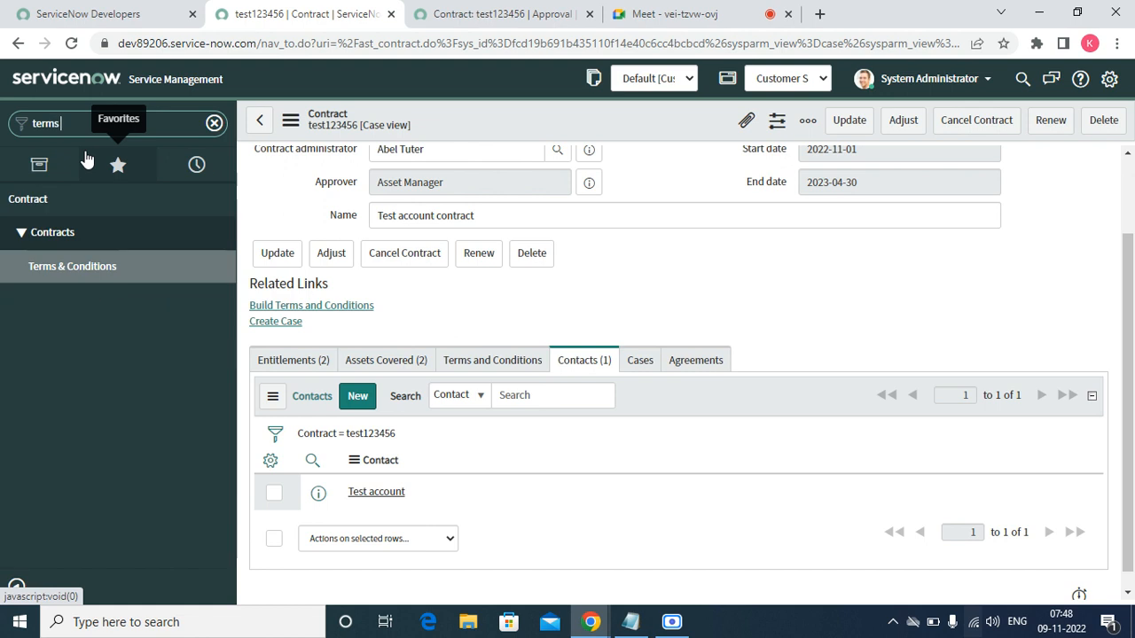
{"action": "left_click", "coordinate": [41, 270]}
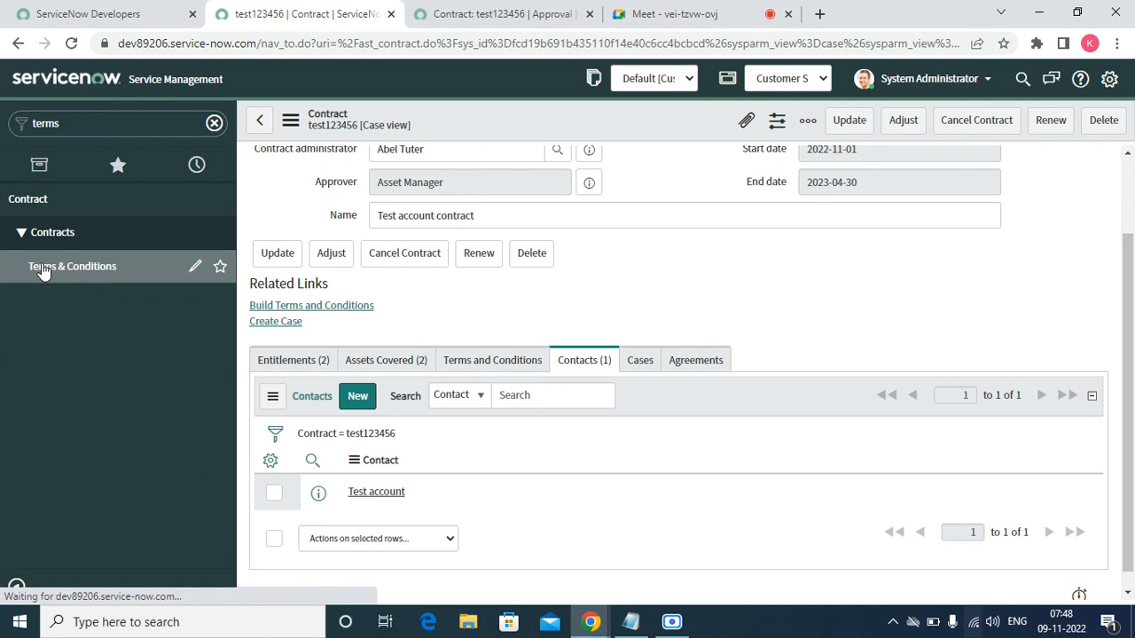
{"action": "right_click", "coordinate": [49, 266]}
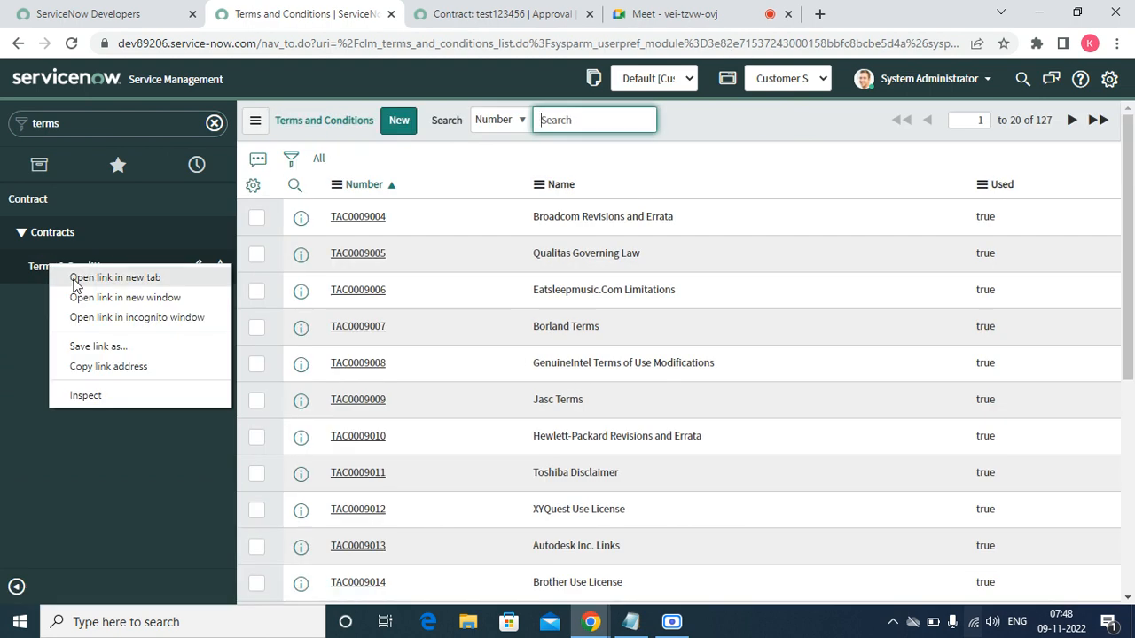
{"action": "left_click", "coordinate": [74, 282]}
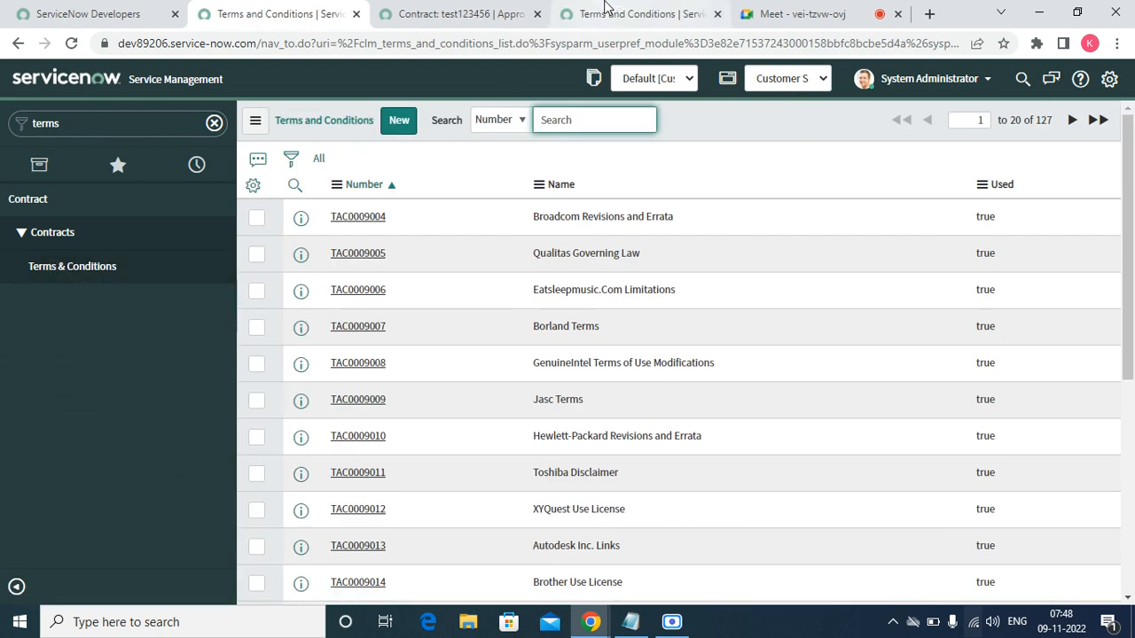
{"action": "left_click", "coordinate": [605, 6]}
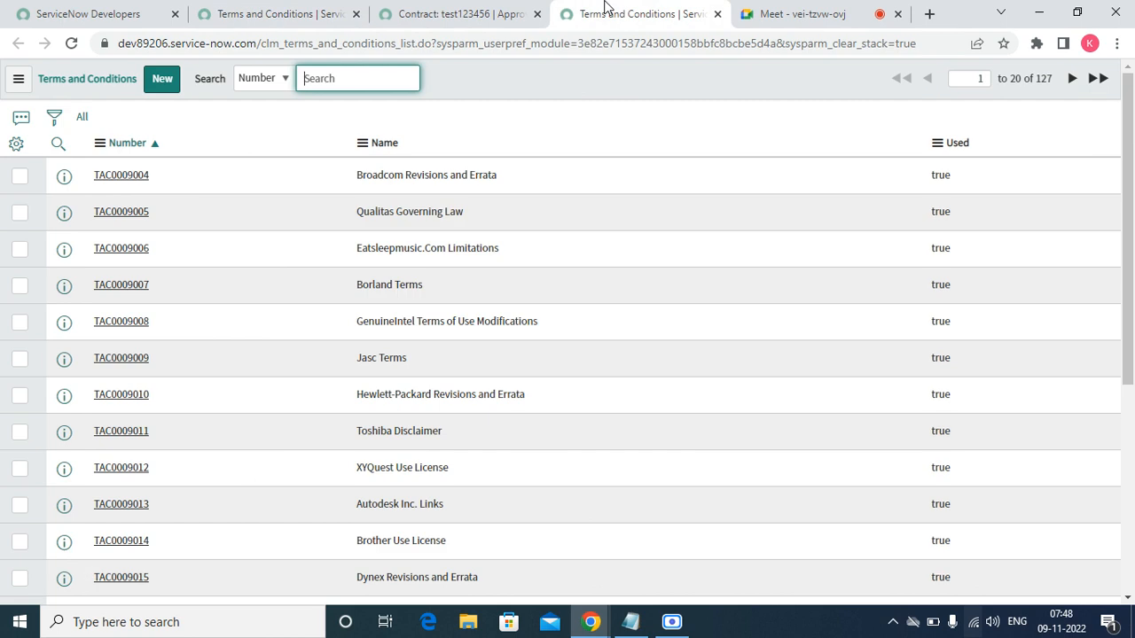
- Create and save Terms and Conditions record TAC0010001 with name 'test' and description 'test'
{"action": "left_click", "coordinate": [168, 82]}
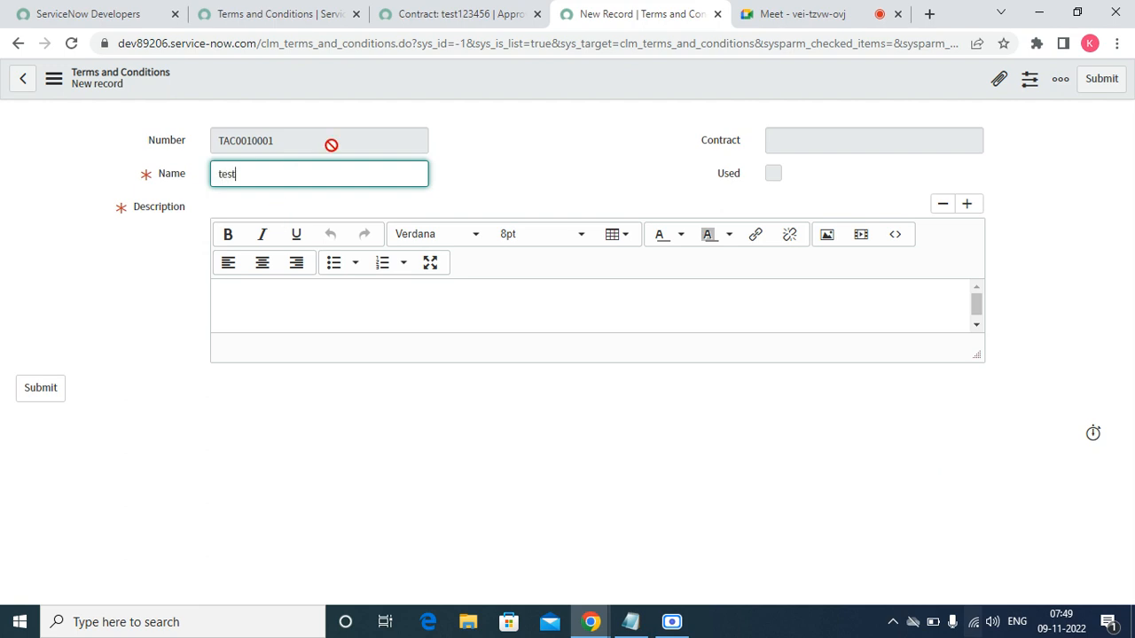
{"action": "left_click", "coordinate": [252, 308]}
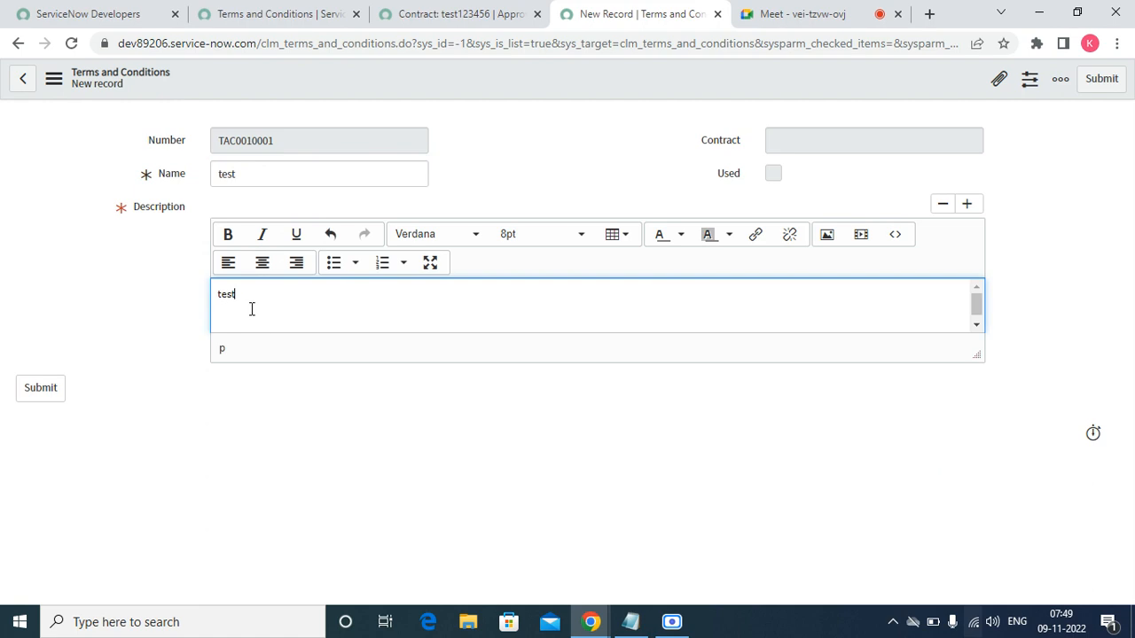
{"action": "right_click", "coordinate": [627, 79]}
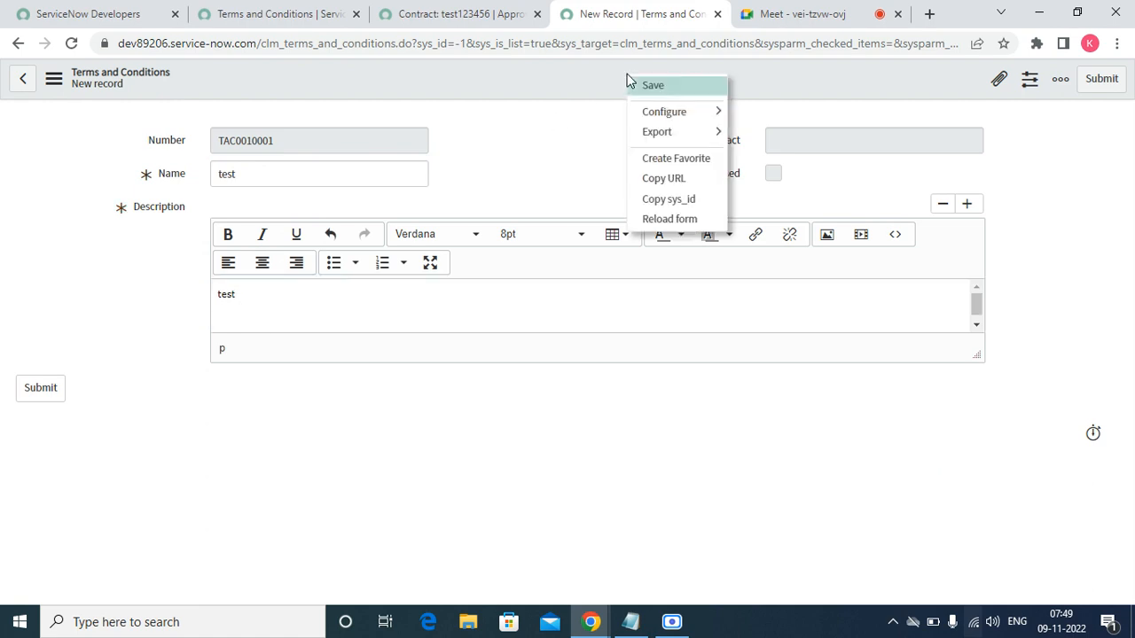
{"action": "left_click", "coordinate": [644, 85]}
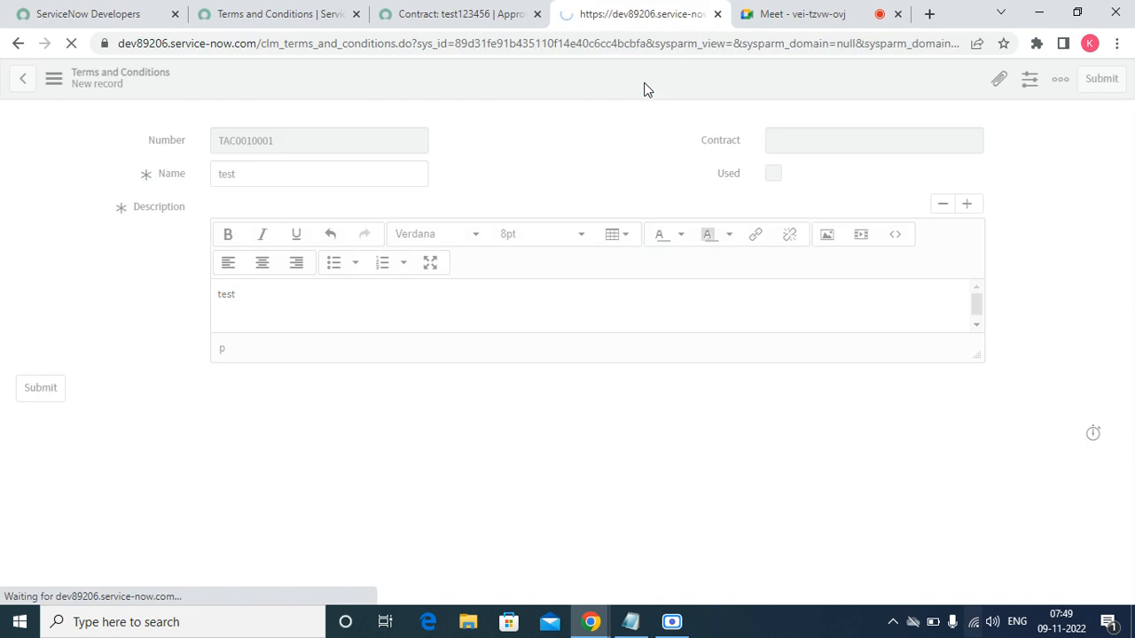
{"action": "left_click", "coordinate": [501, 15]}
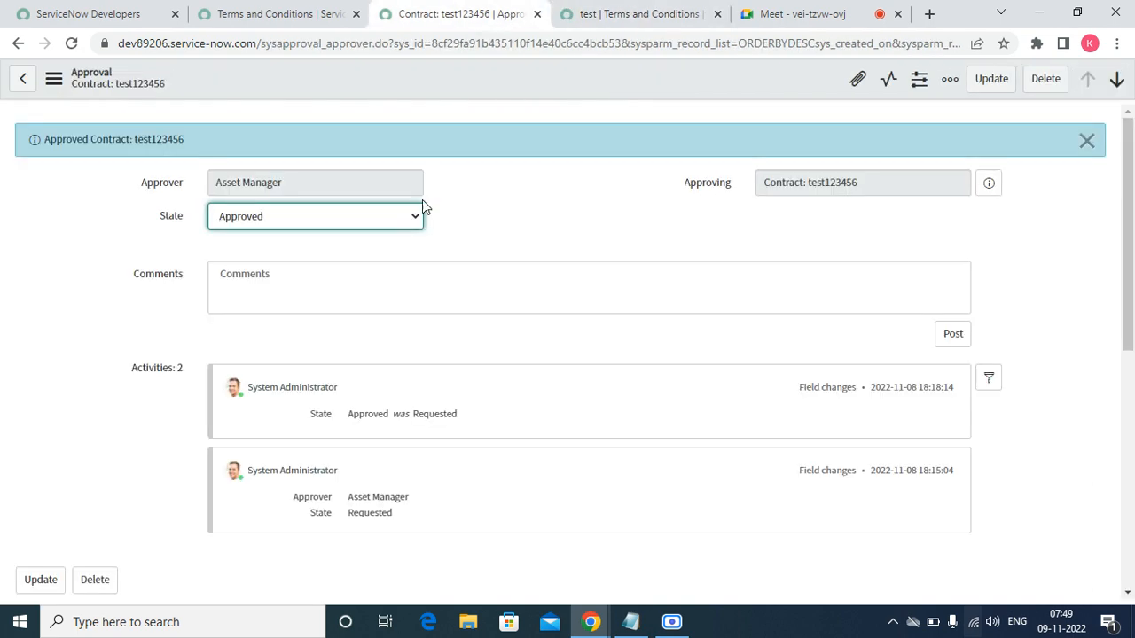
- Open the Qualitas Governing Law terms record in a new tab and view it
{"action": "left_click", "coordinate": [319, 22]}
{"action": "right_click", "coordinate": [309, 273]}
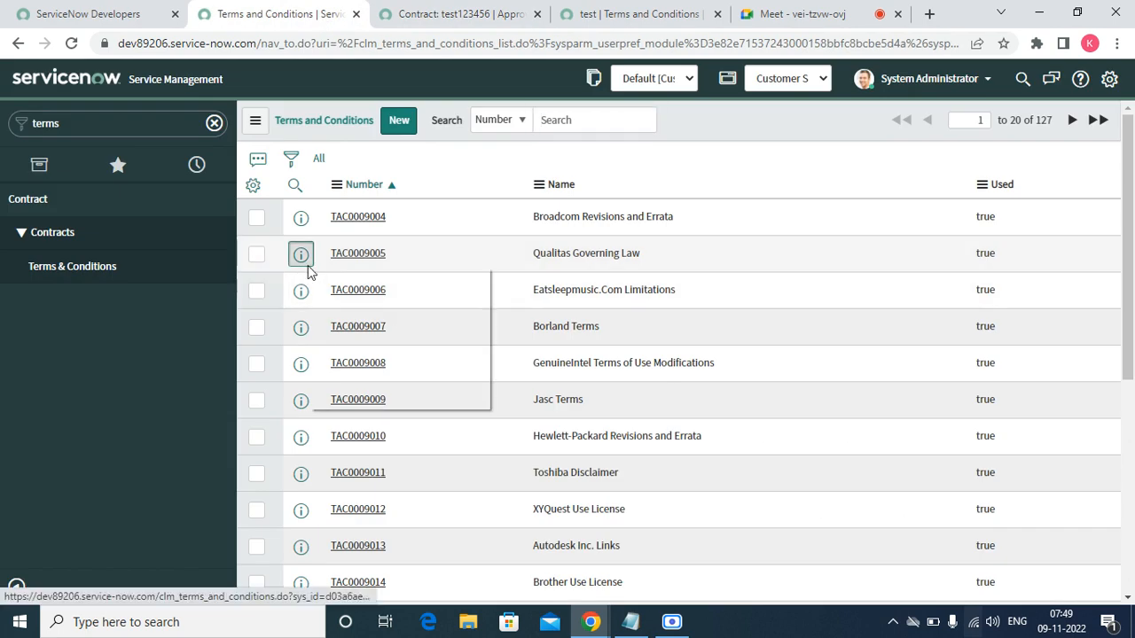
{"action": "left_click", "coordinate": [312, 279]}
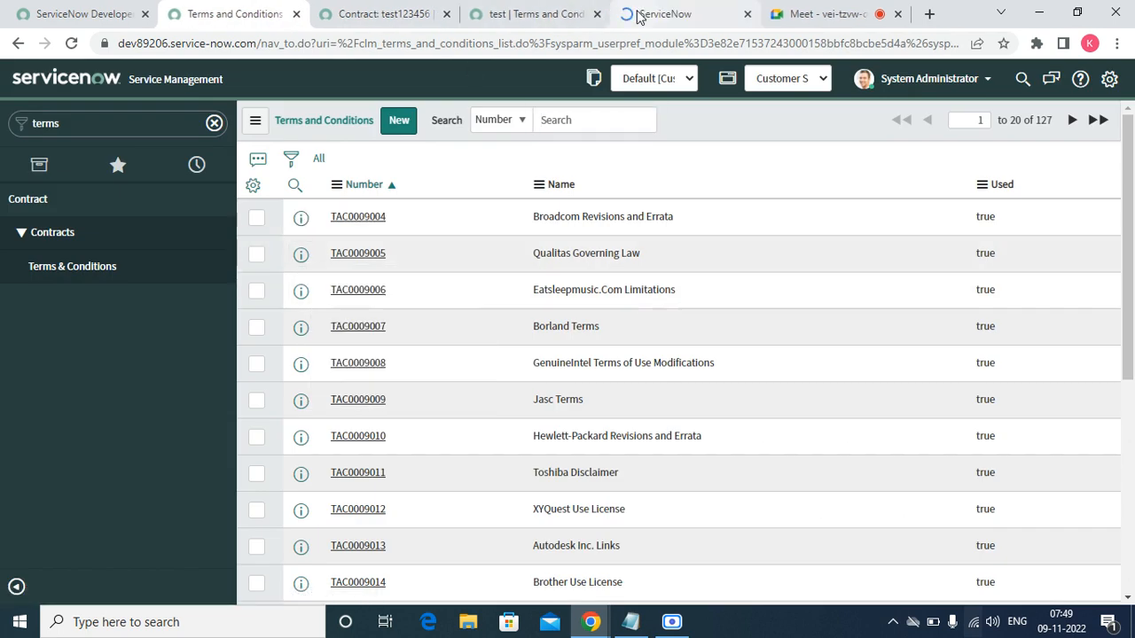
{"action": "left_click", "coordinate": [638, 16]}
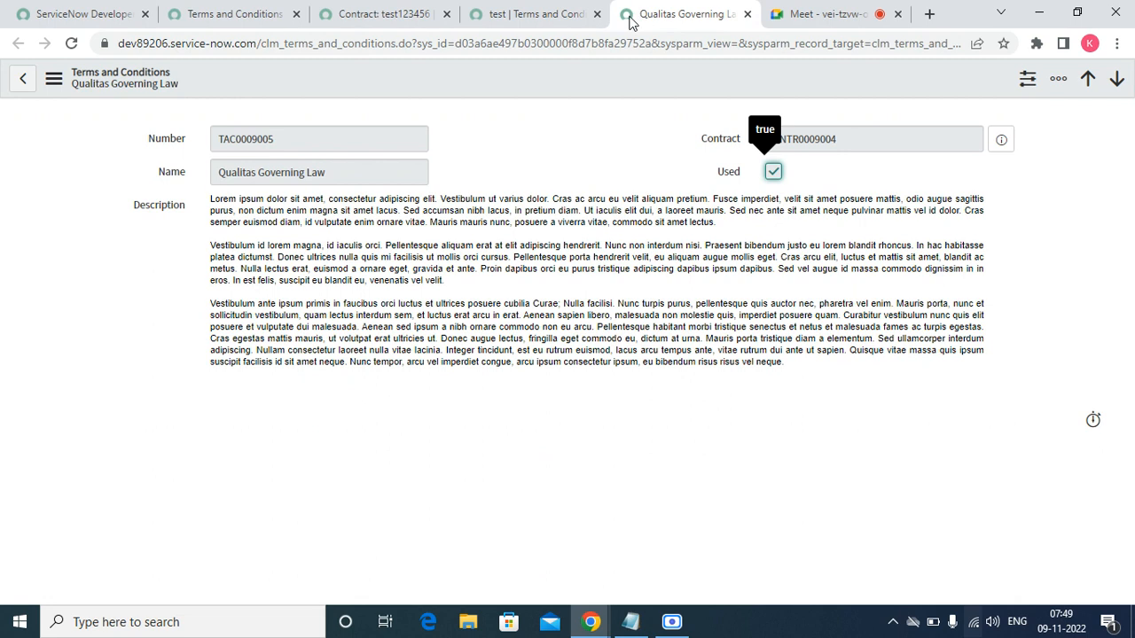
- Close the Qualitas Governing Law, test terms and approval tabs, then show navigator Favorites
{"action": "left_click", "coordinate": [747, 14]}
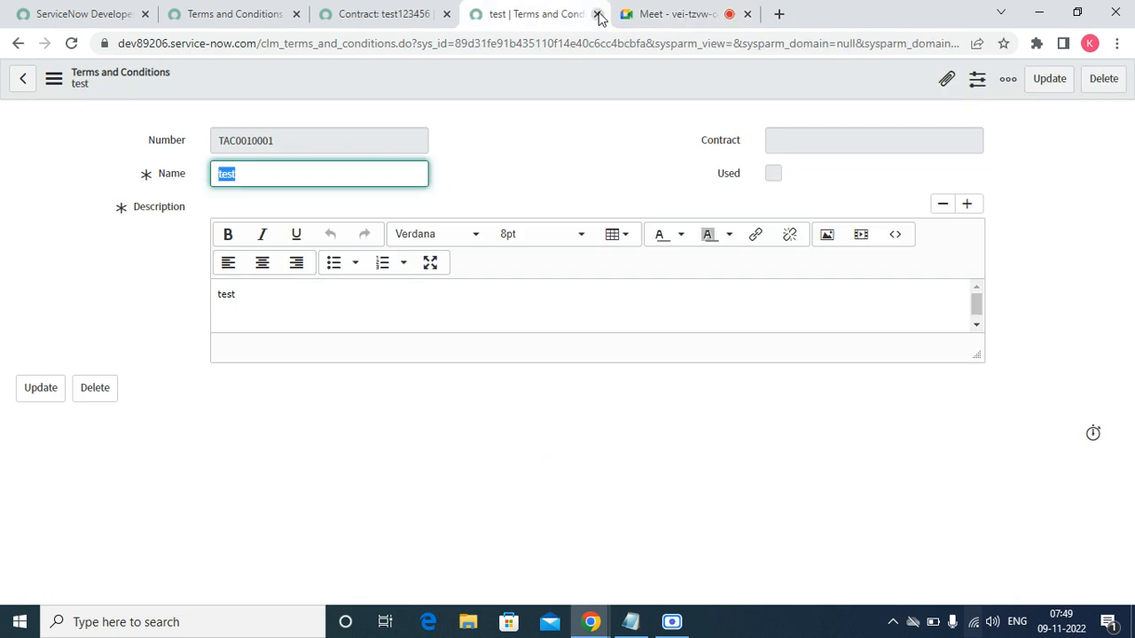
{"action": "left_click", "coordinate": [597, 14]}
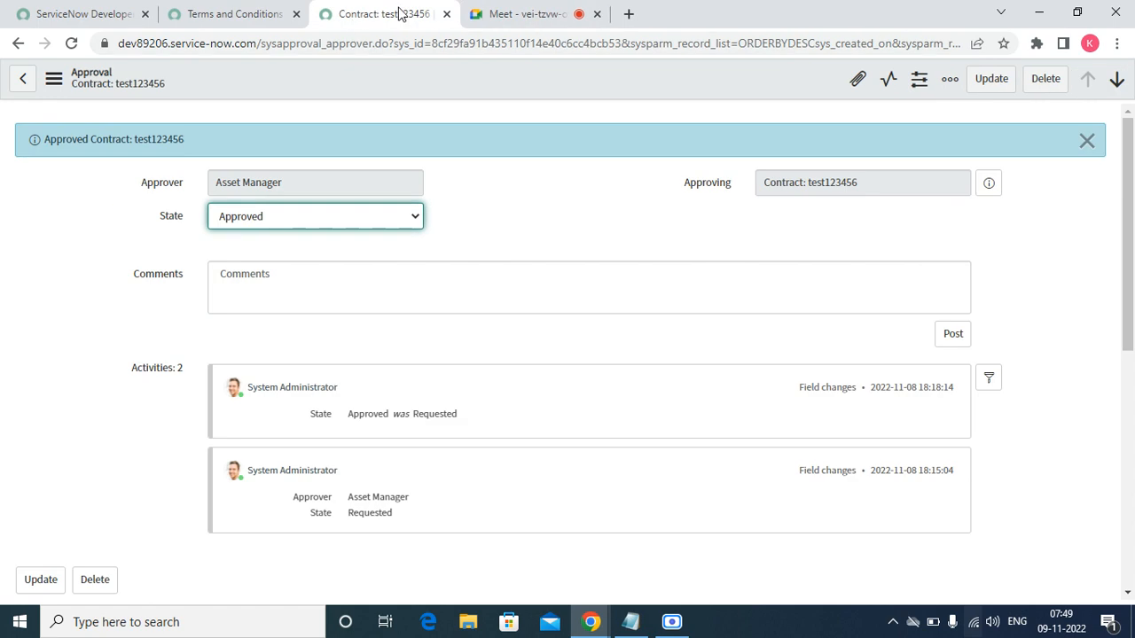
{"action": "left_click", "coordinate": [447, 14]}
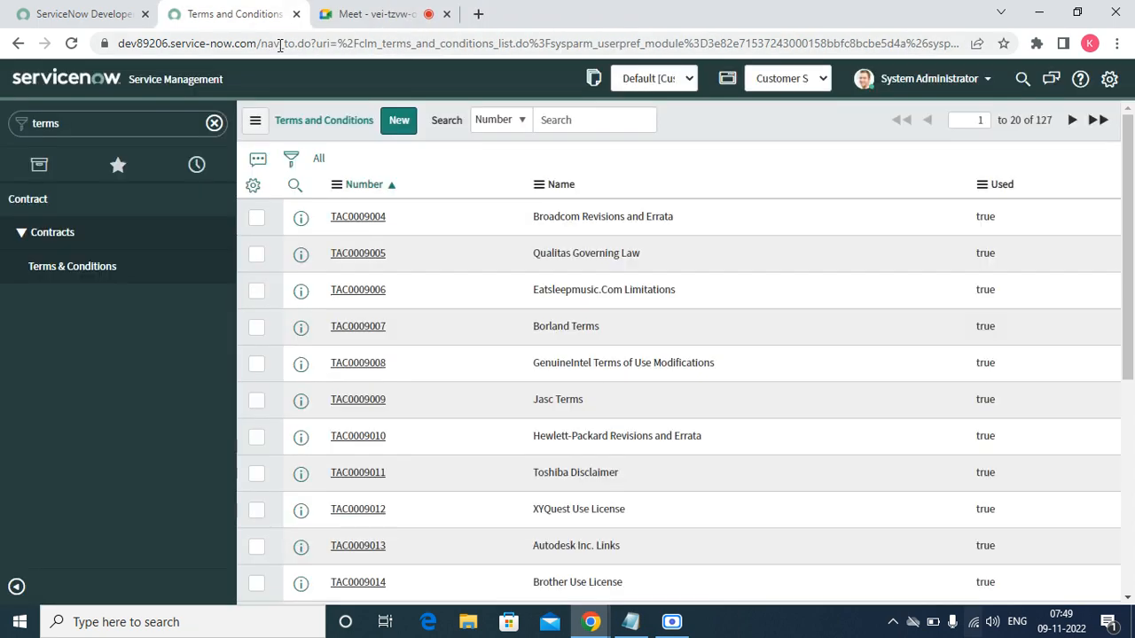
{"action": "left_click", "coordinate": [116, 166]}
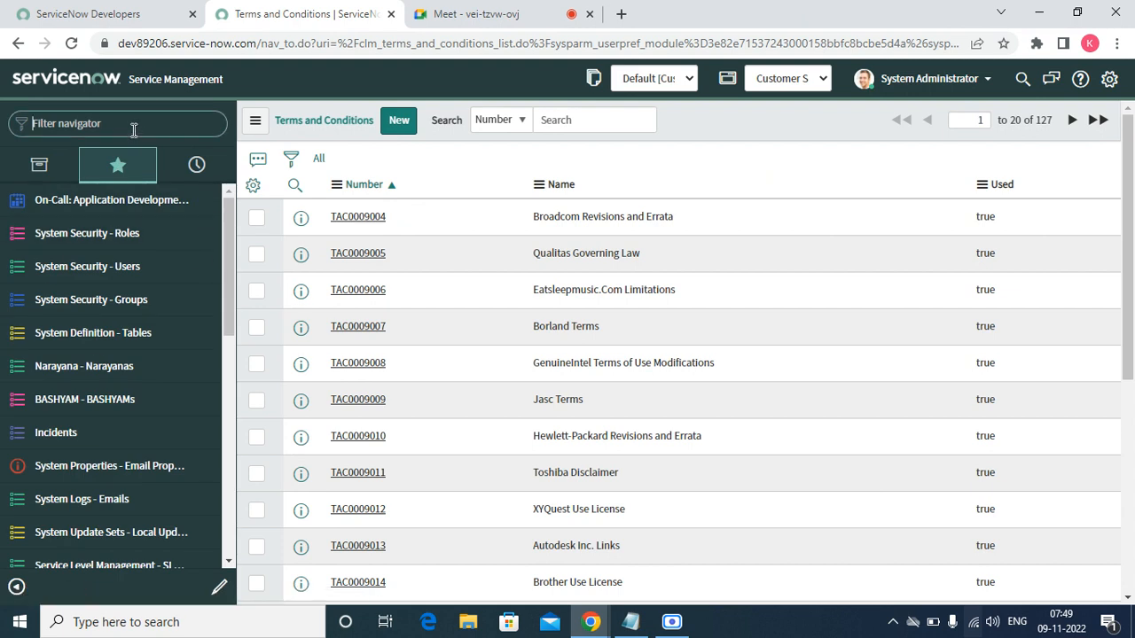
- Filter the navigator for 'acc' and add Customer Service Accounts to favorites
{"action": "left_click", "coordinate": [134, 131]}
{"action": "type", "text": "acc"}
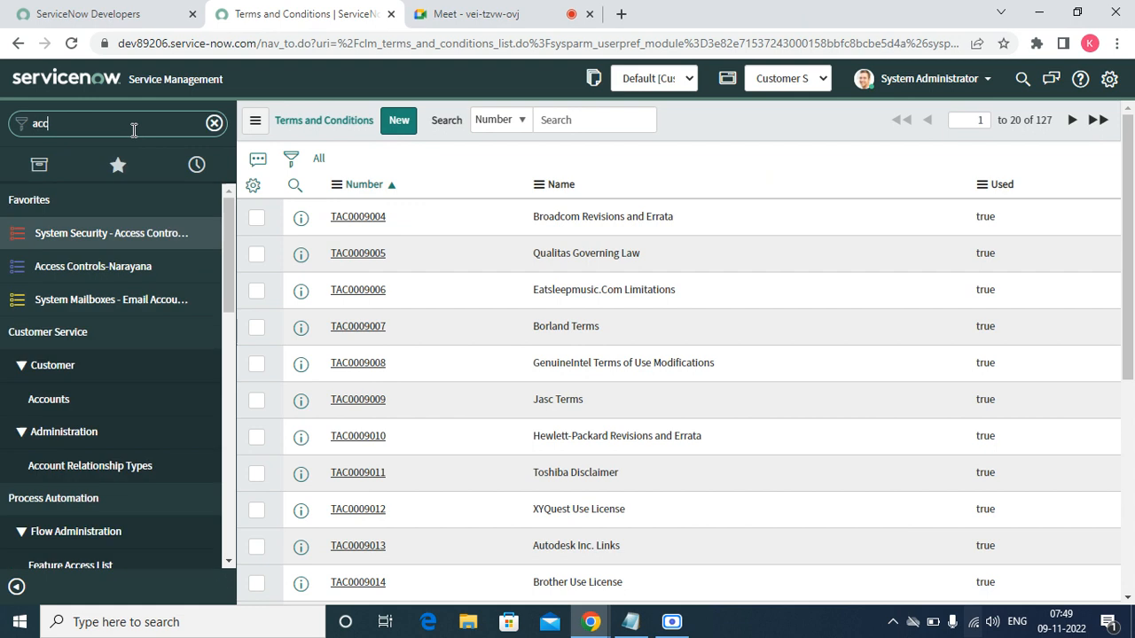
{"action": "mouse_move", "coordinate": [91, 405]}
{"action": "left_click", "coordinate": [206, 403]}
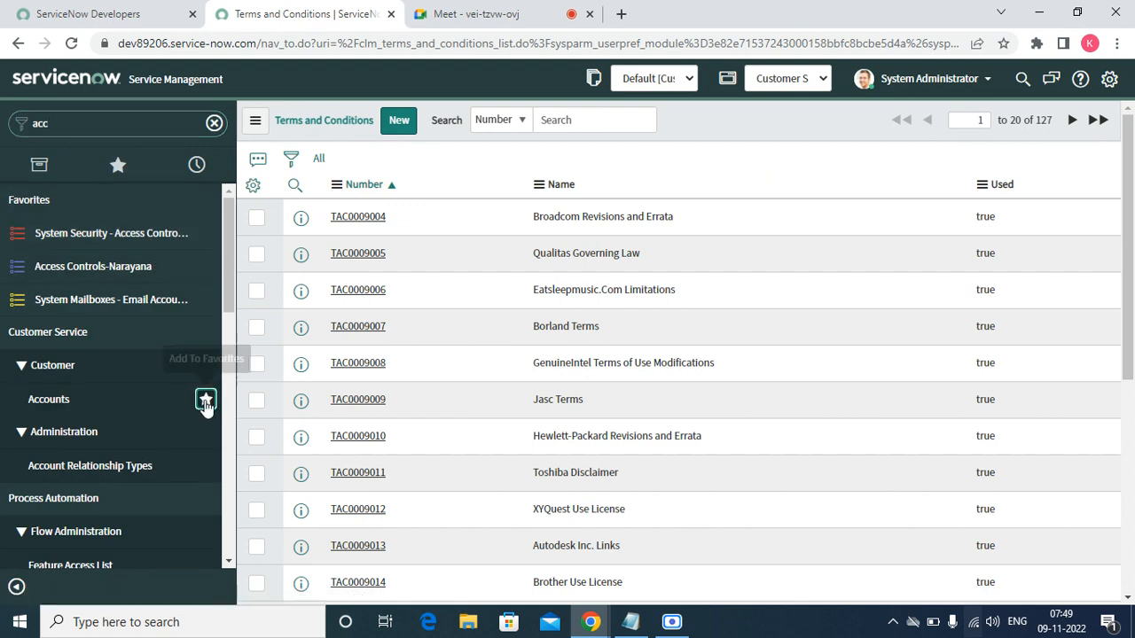
{"action": "left_click", "coordinate": [62, 400]}
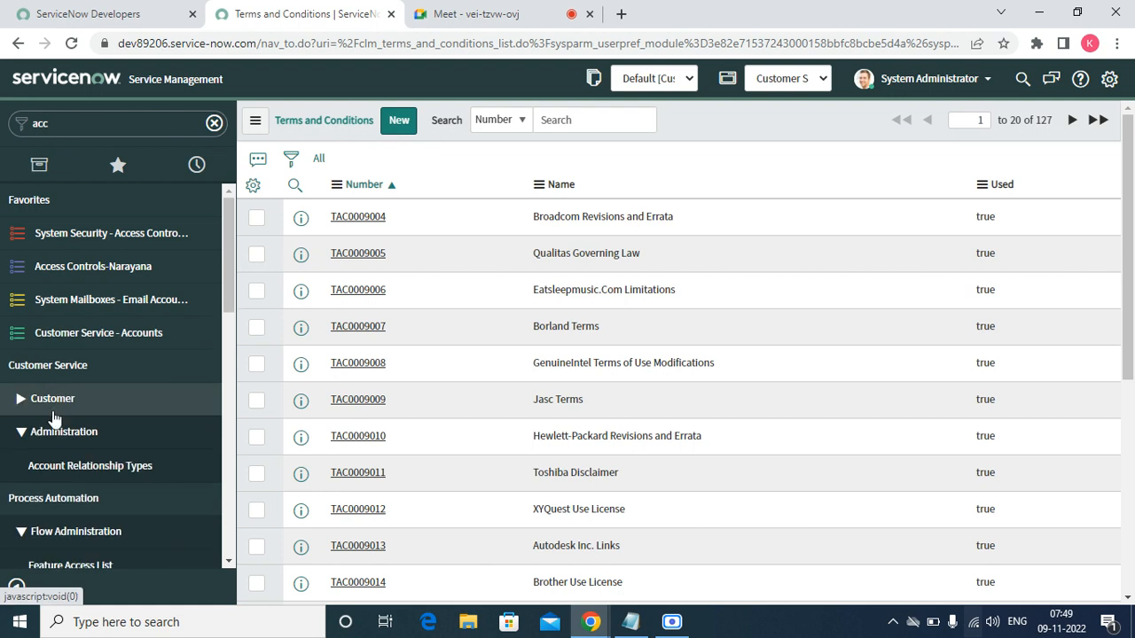
{"action": "left_click", "coordinate": [21, 400]}
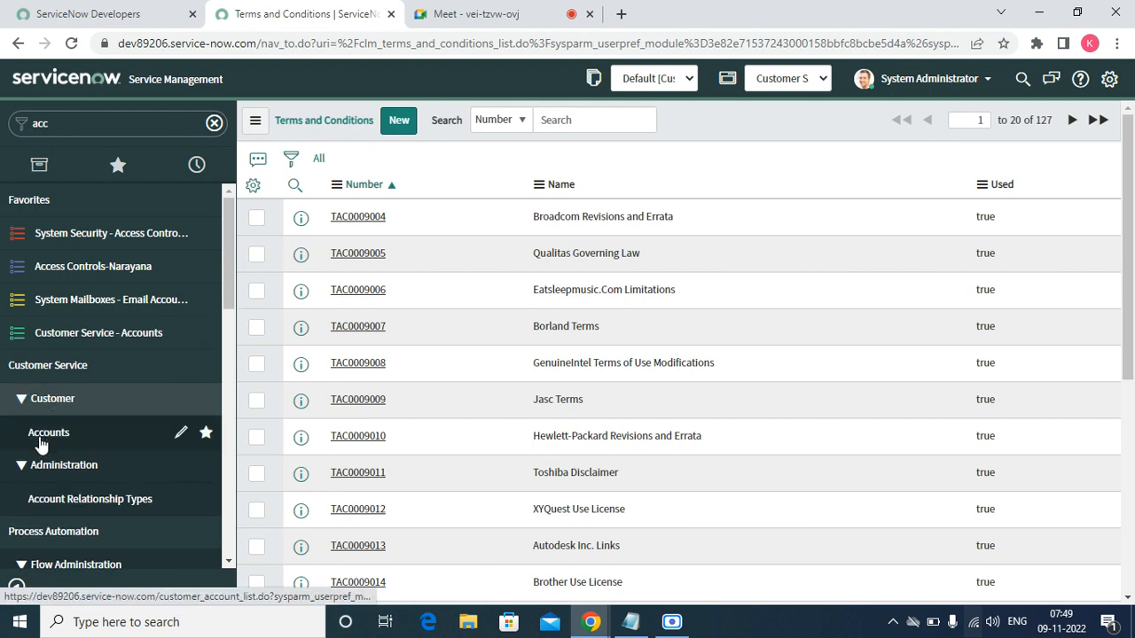
- Open Test account ACCT0010001 and, from its Contracts list, contract CNTR0010002 test123456
{"action": "left_click", "coordinate": [39, 436]}
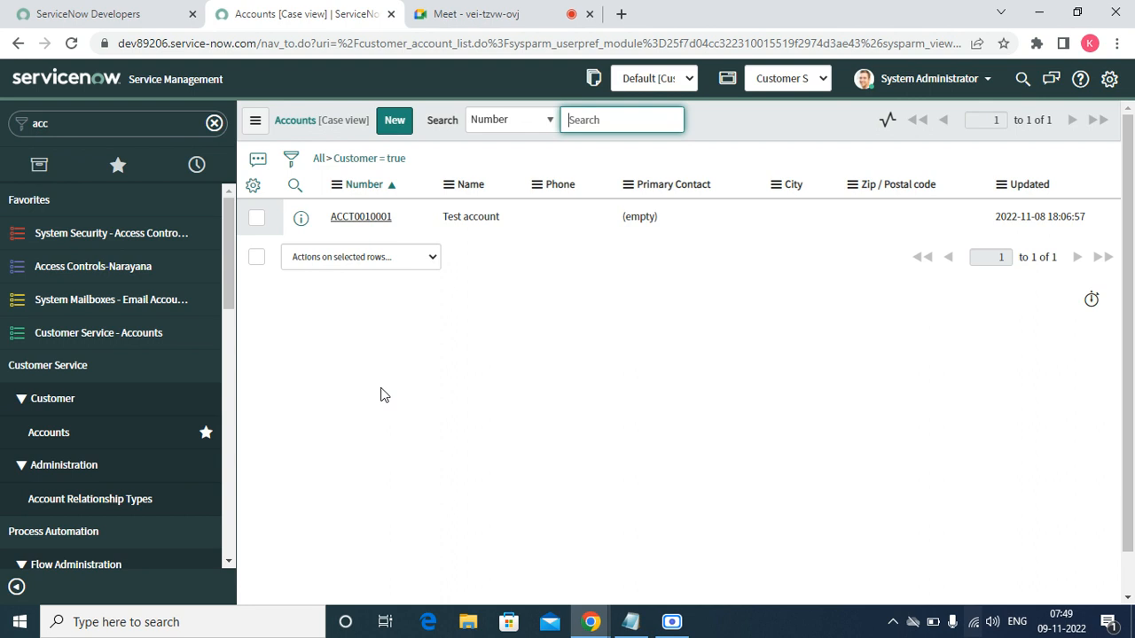
{"action": "left_click", "coordinate": [361, 219]}
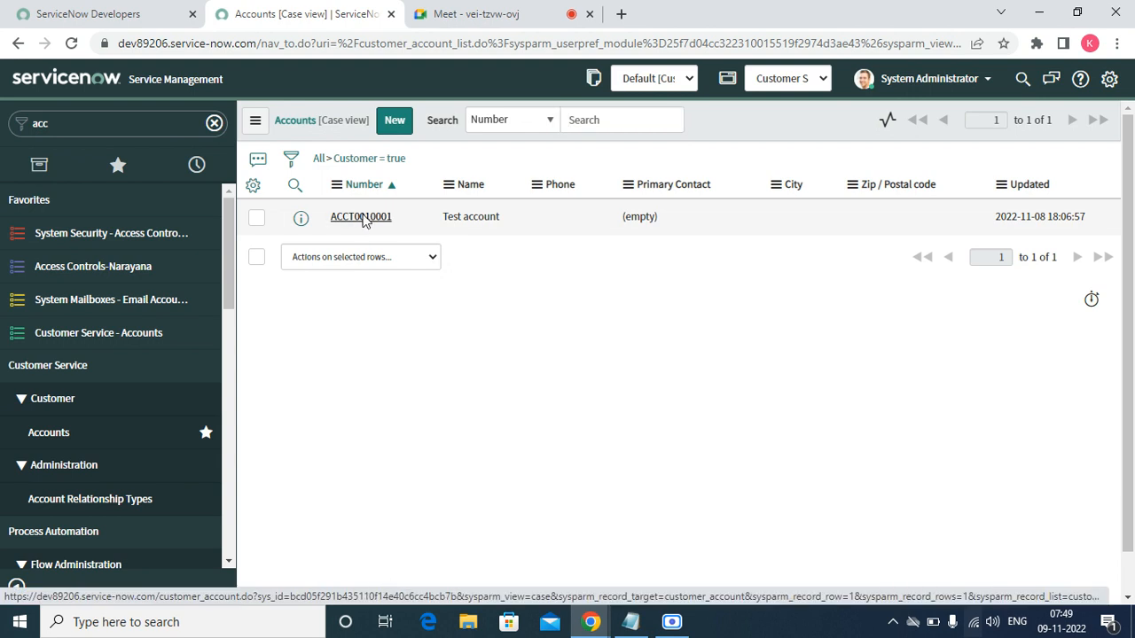
{"action": "left_click", "coordinate": [361, 219]}
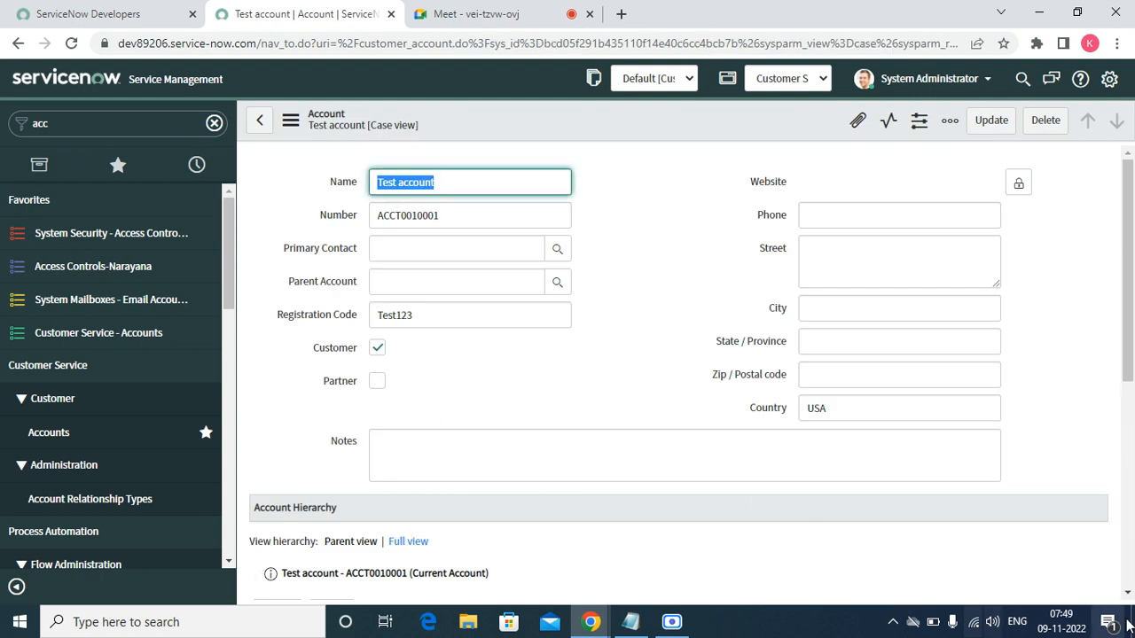
{"action": "left_click", "coordinate": [1127, 592]}
{"action": "scroll", "coordinate": [1128, 601], "scroll_direction": "down", "scroll_amount": 4}
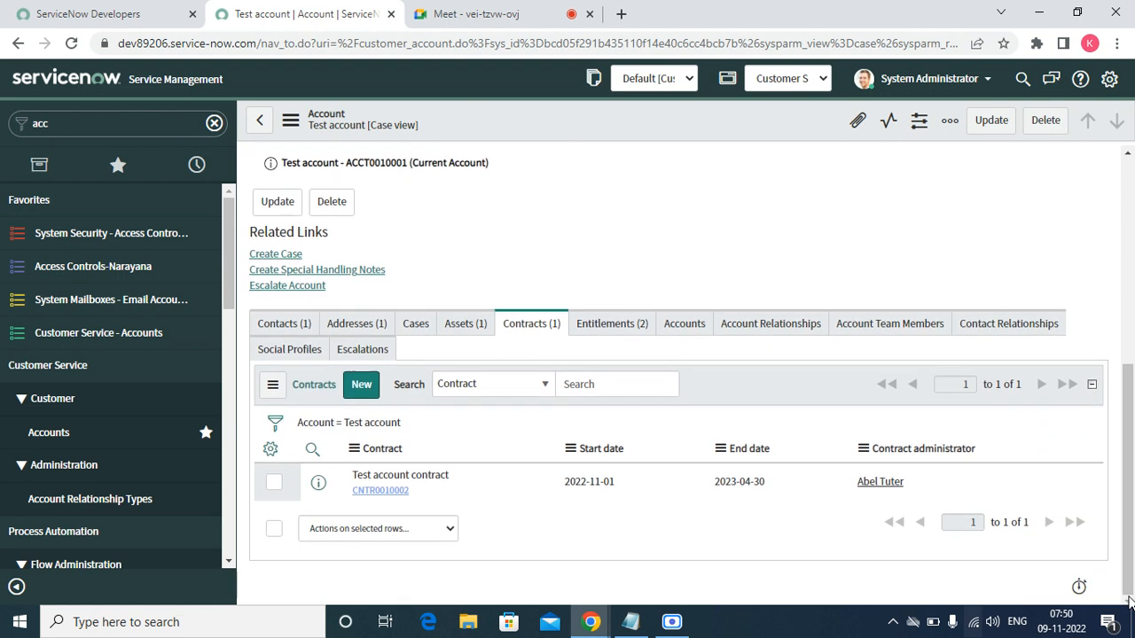
{"action": "left_click", "coordinate": [374, 492]}
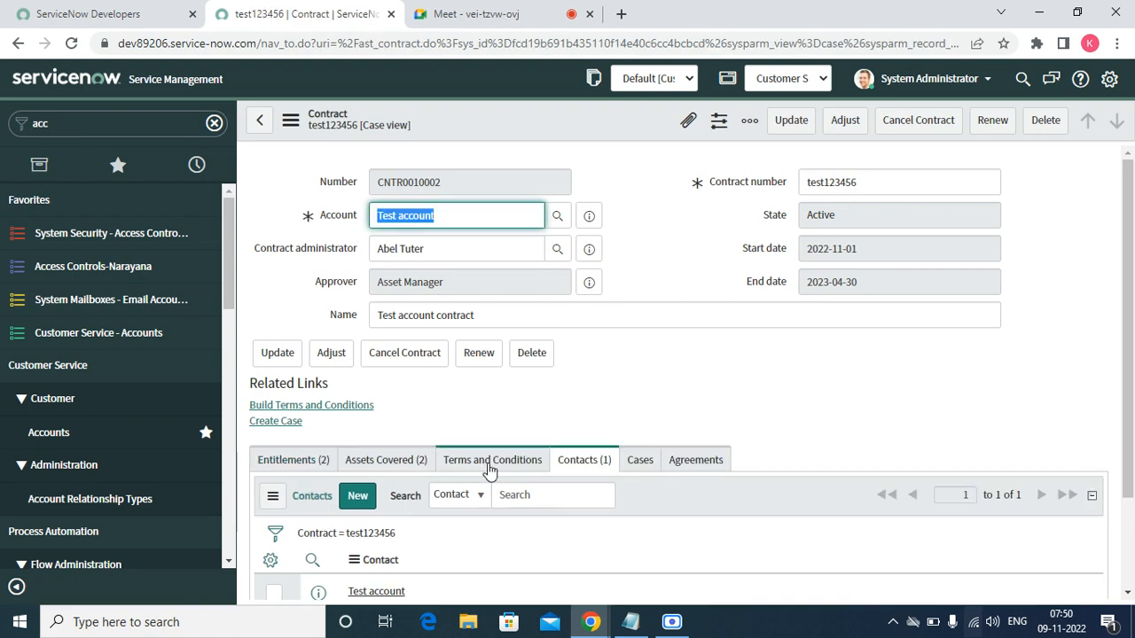
- Show contract test123456's Terms and Conditions related list and try Build Terms and Conditions
{"action": "left_click", "coordinate": [490, 465]}
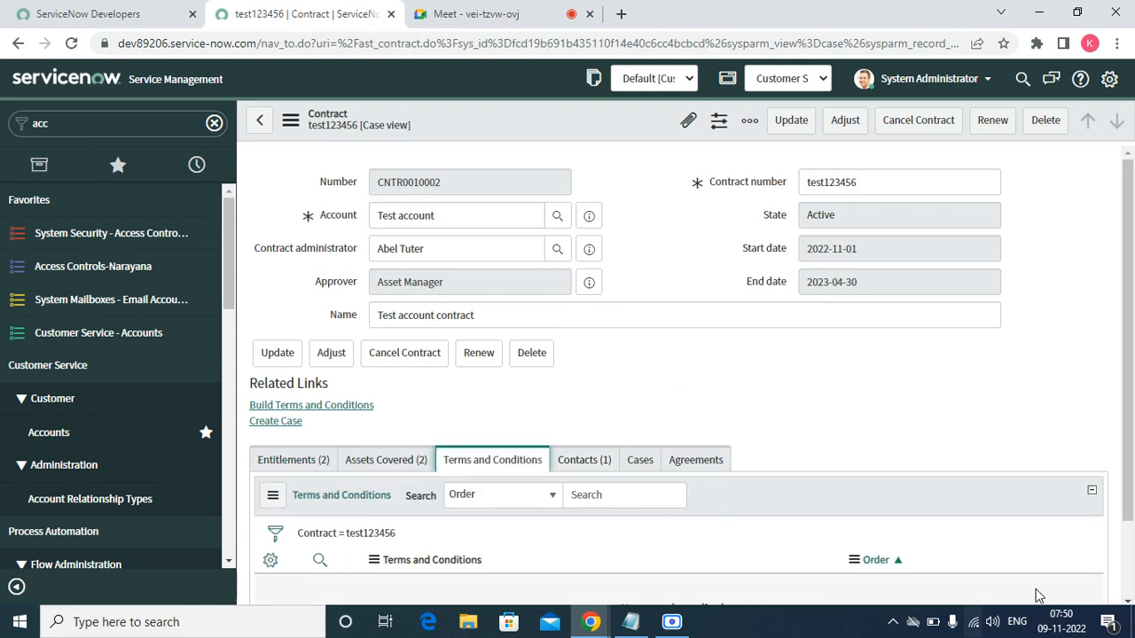
{"action": "left_click", "coordinate": [1127, 601]}
{"action": "left_click", "coordinate": [1127, 601]}
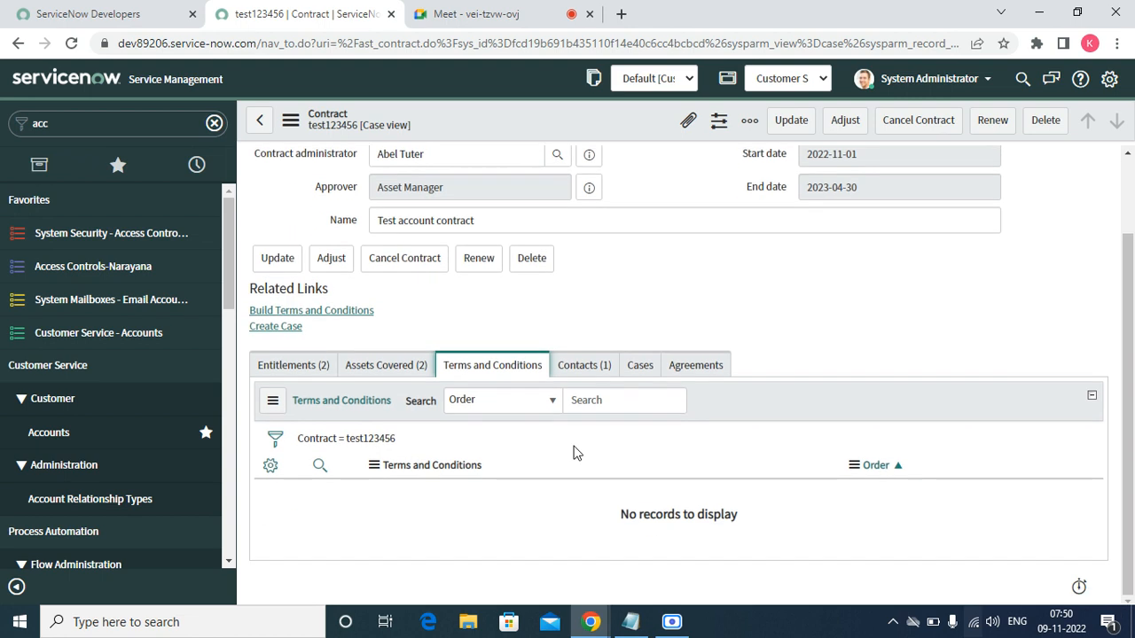
{"action": "left_click", "coordinate": [290, 311]}
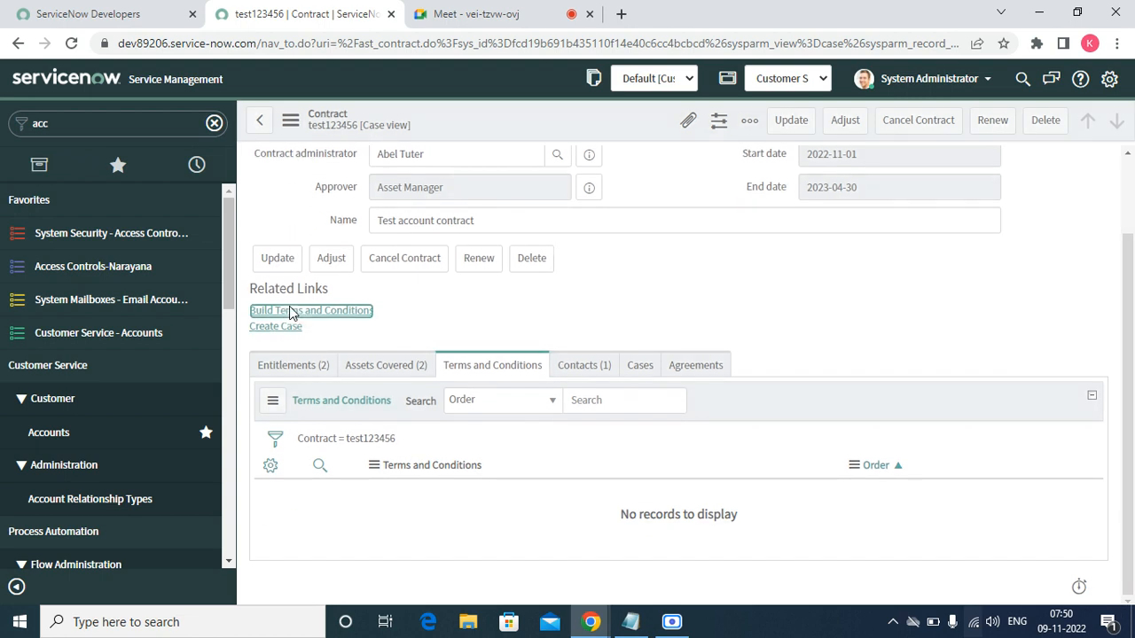
{"action": "left_click", "coordinate": [1128, 596]}
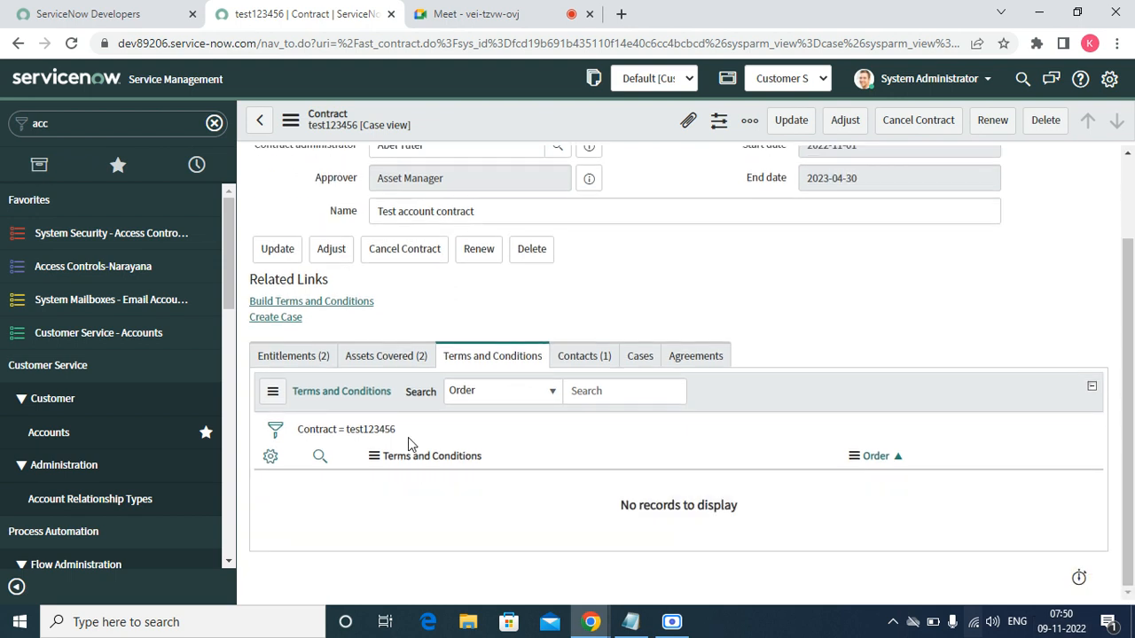
- Open the related list's List Control, enable editing in the Global application, then return to the contract
{"action": "right_click", "coordinate": [416, 471]}
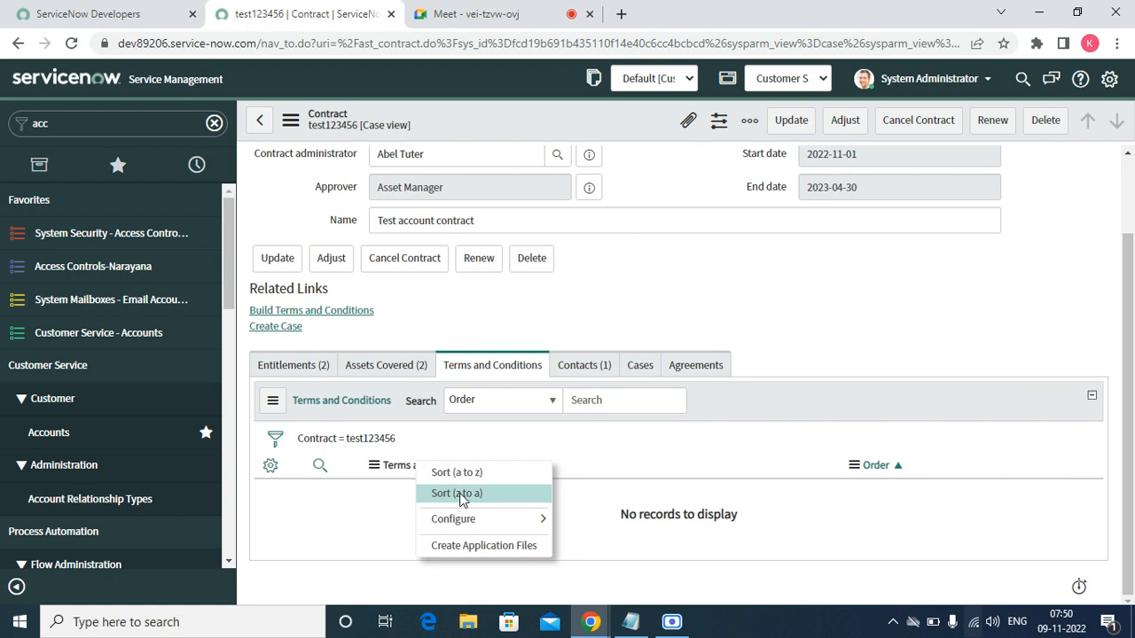
{"action": "mouse_move", "coordinate": [481, 518]}
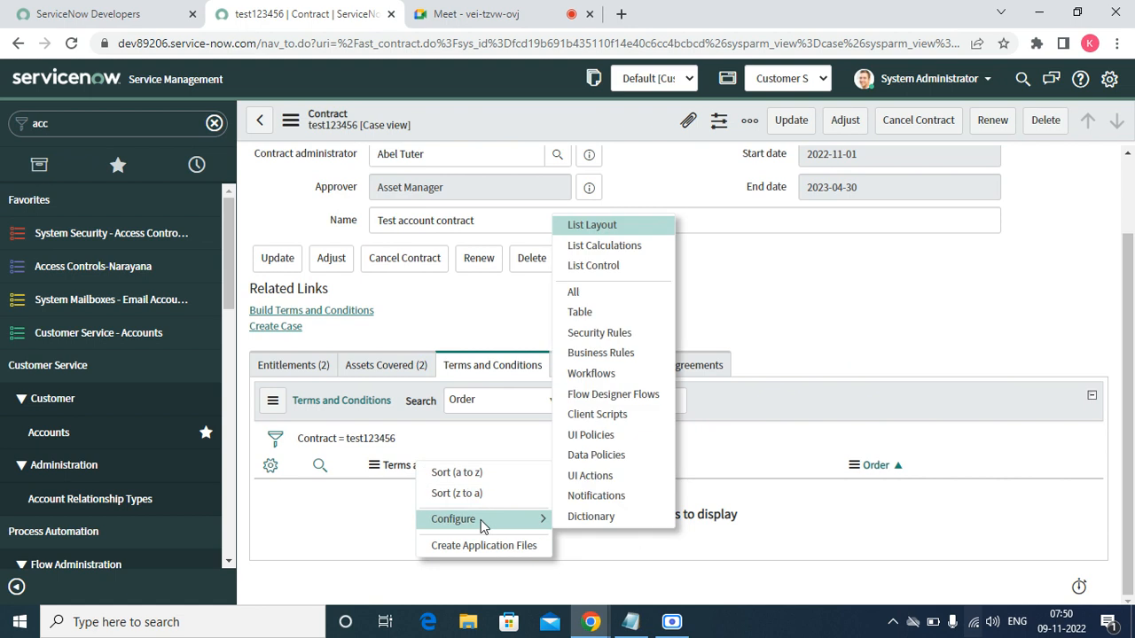
{"action": "left_click", "coordinate": [584, 266]}
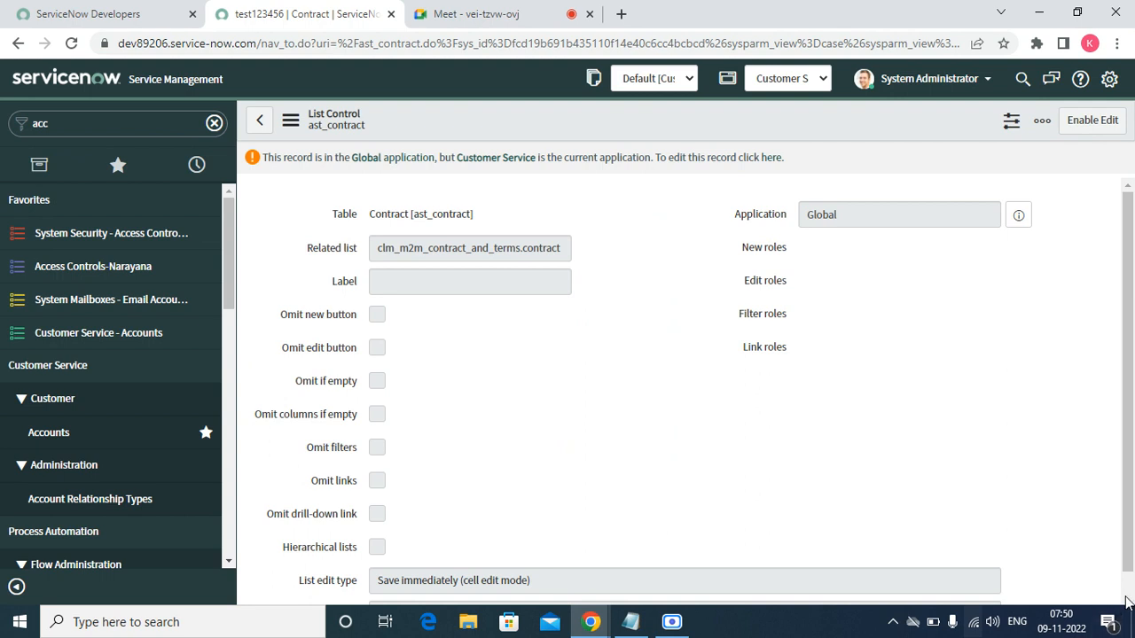
{"action": "scroll", "coordinate": [1102, 468], "scroll_direction": "down", "scroll_amount": 1}
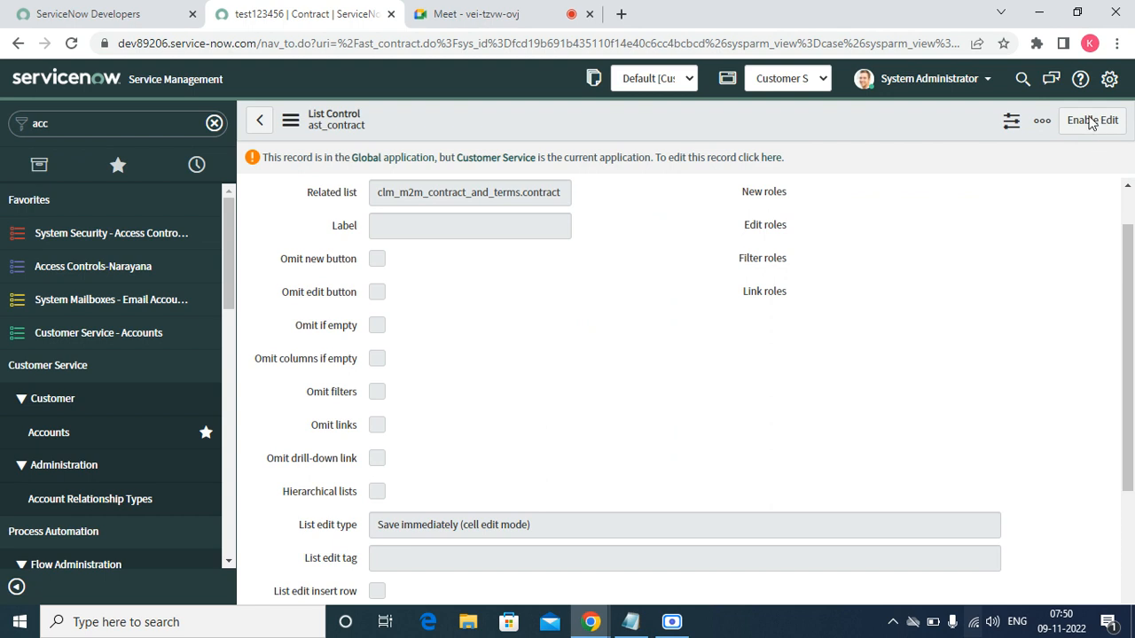
{"action": "left_click", "coordinate": [769, 159]}
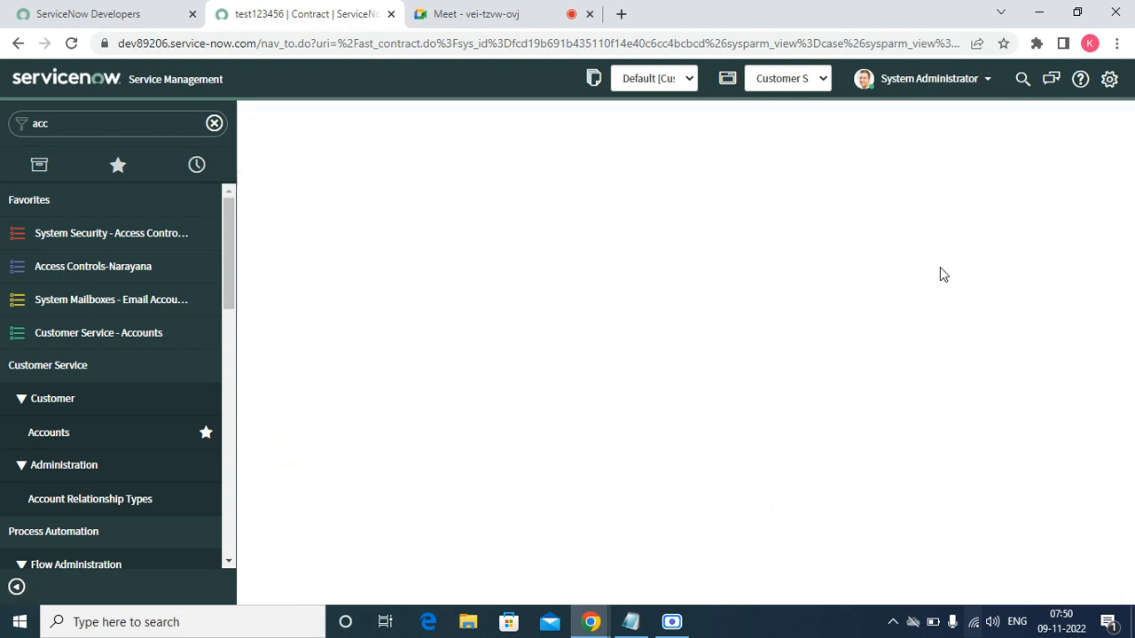
{"action": "left_click", "coordinate": [1127, 601]}
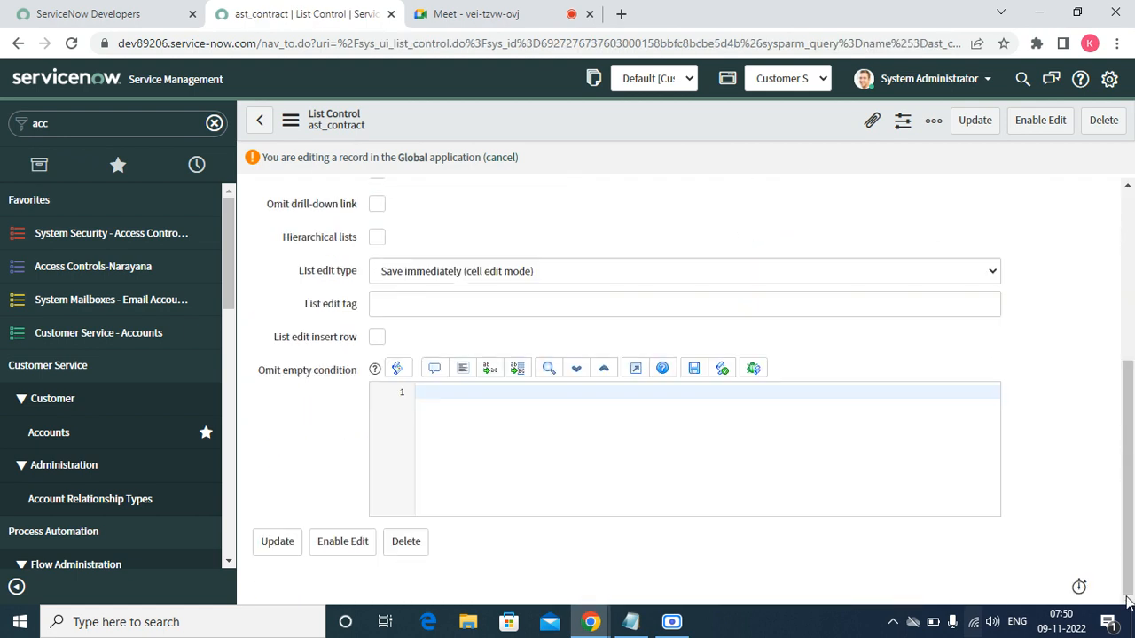
{"action": "left_click", "coordinate": [259, 120]}
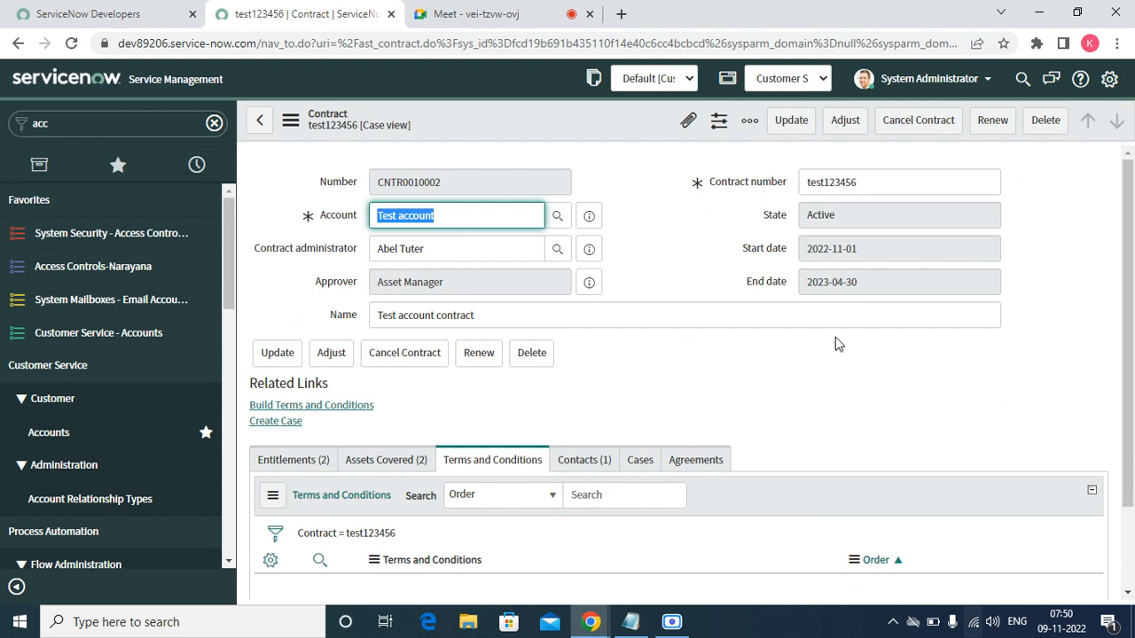
- Open contract test123456's Adjust and Renew forms, closing both without changes
{"action": "left_click", "coordinate": [842, 124]}
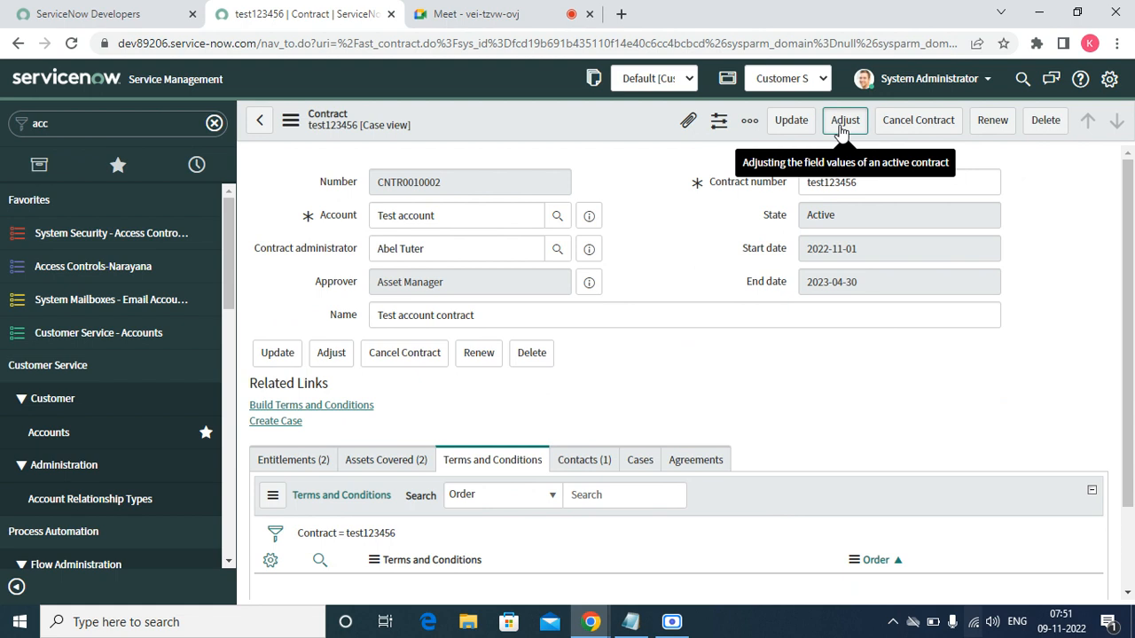
{"action": "left_click", "coordinate": [841, 126]}
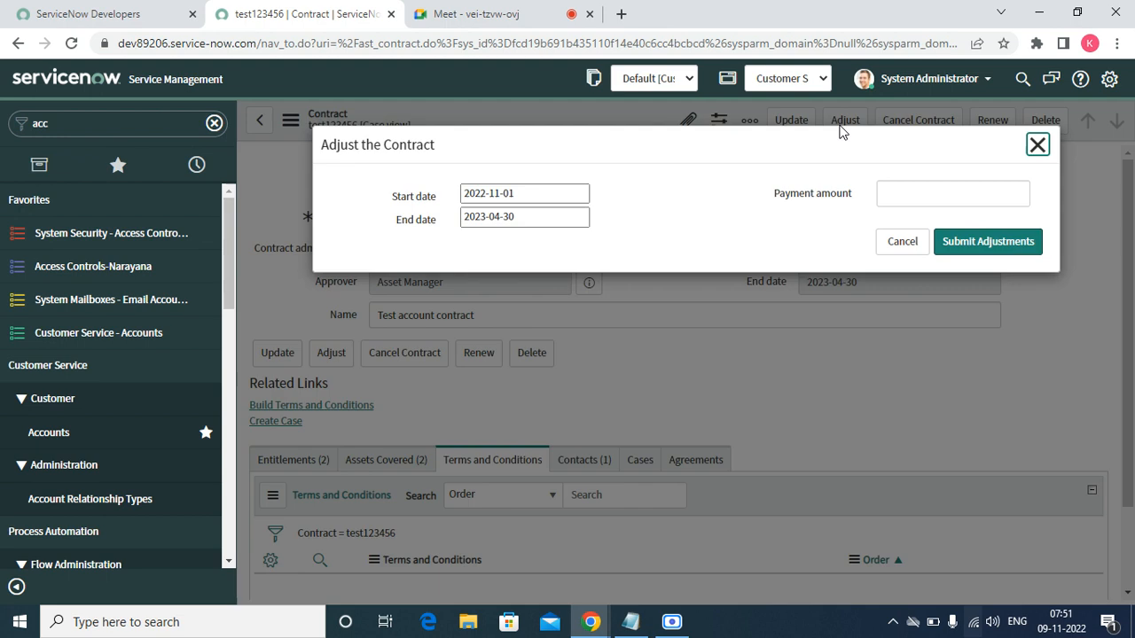
{"action": "triple_click", "coordinate": [535, 190]}
{"action": "left_click", "coordinate": [915, 373]}
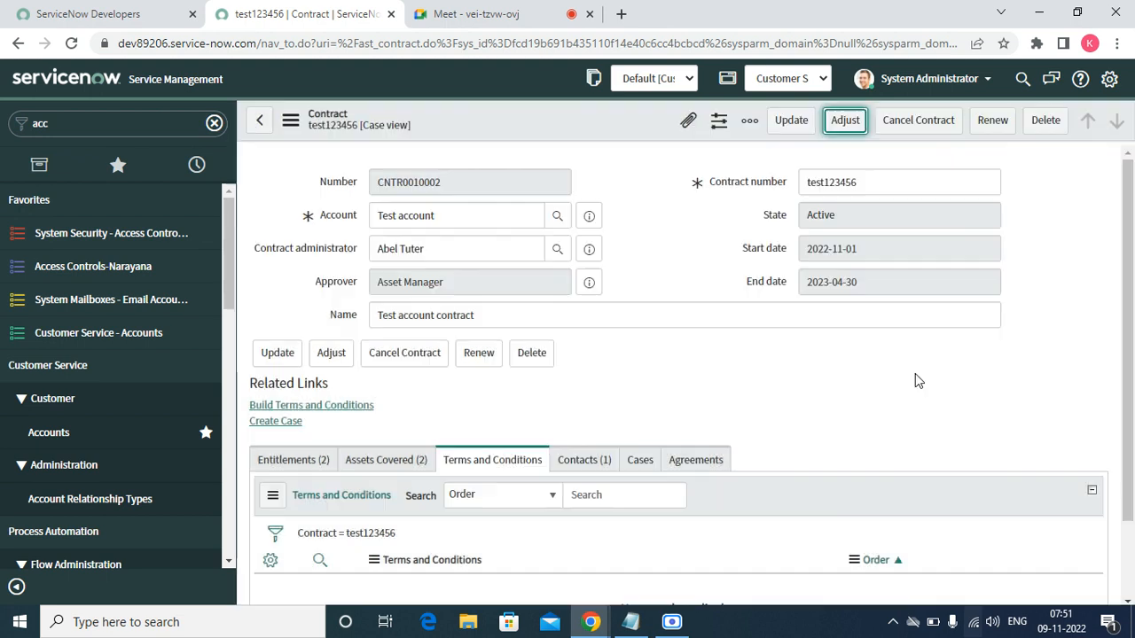
{"action": "left_click", "coordinate": [982, 126]}
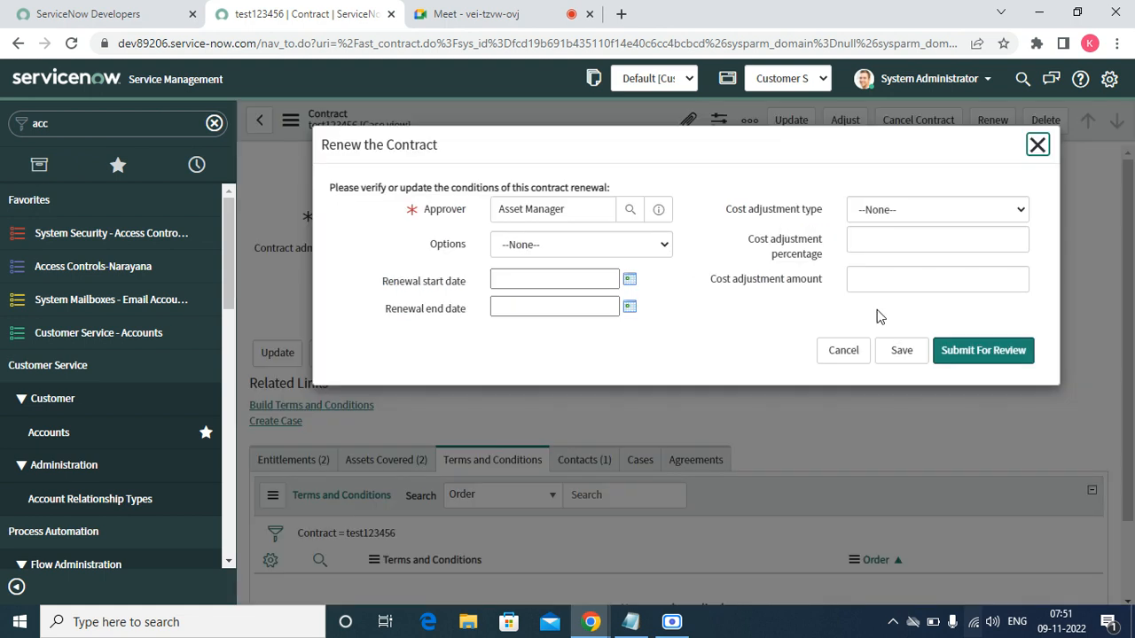
{"action": "left_click", "coordinate": [842, 351]}
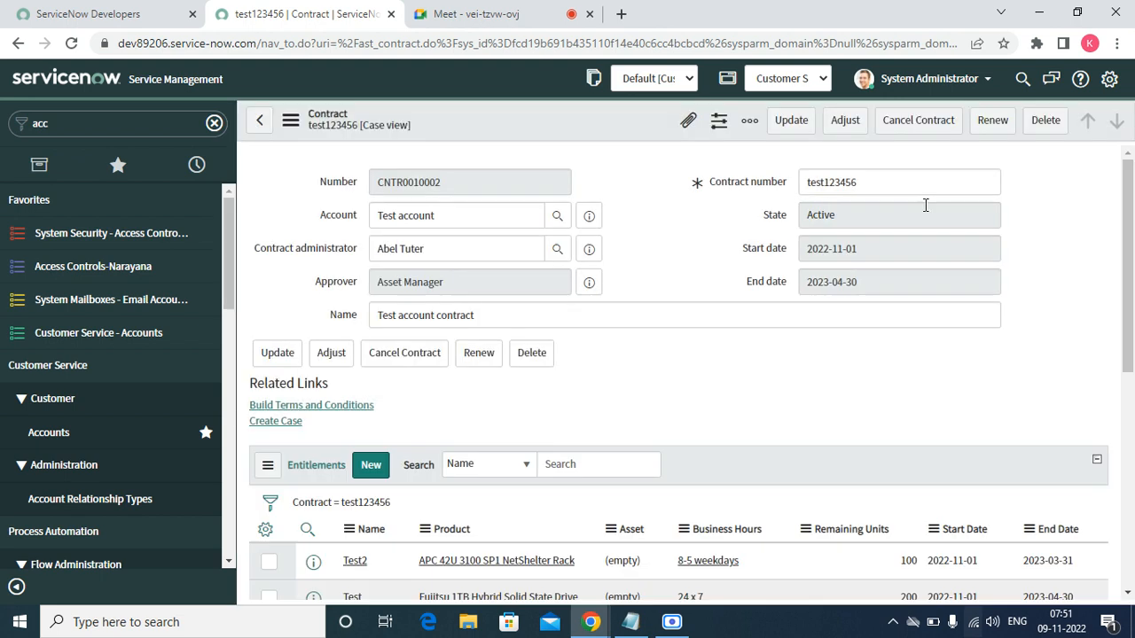
{"action": "left_click", "coordinate": [150, 118]}
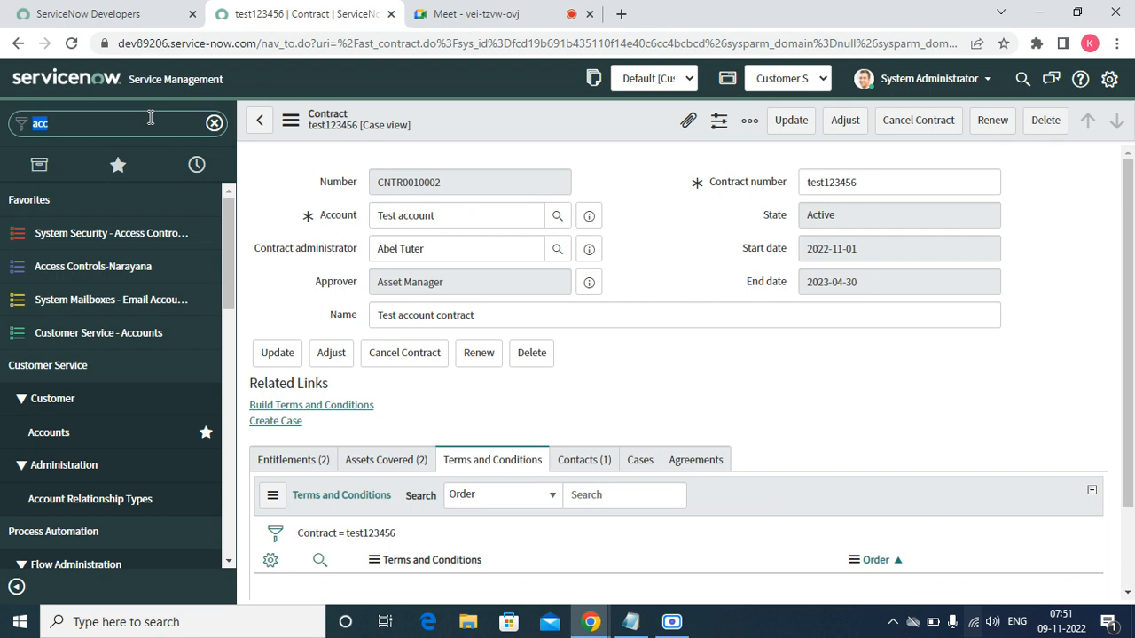
- Open the Groups list from the 'gro' navigator filter and sort it by Updated
{"action": "type", "text": "group"}
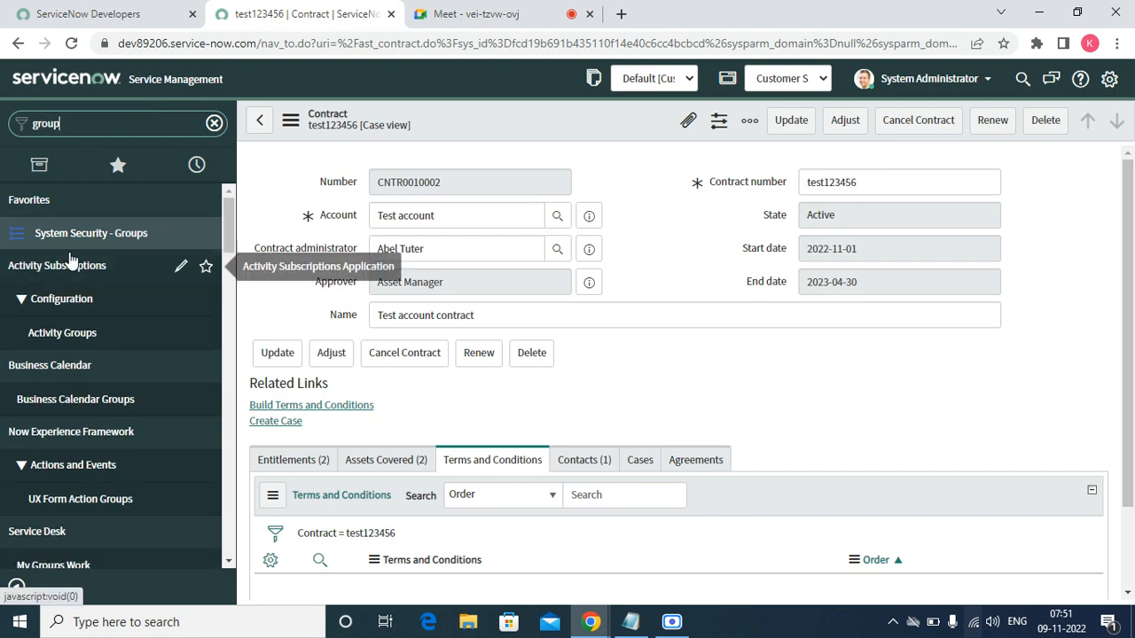
{"action": "left_click", "coordinate": [100, 232]}
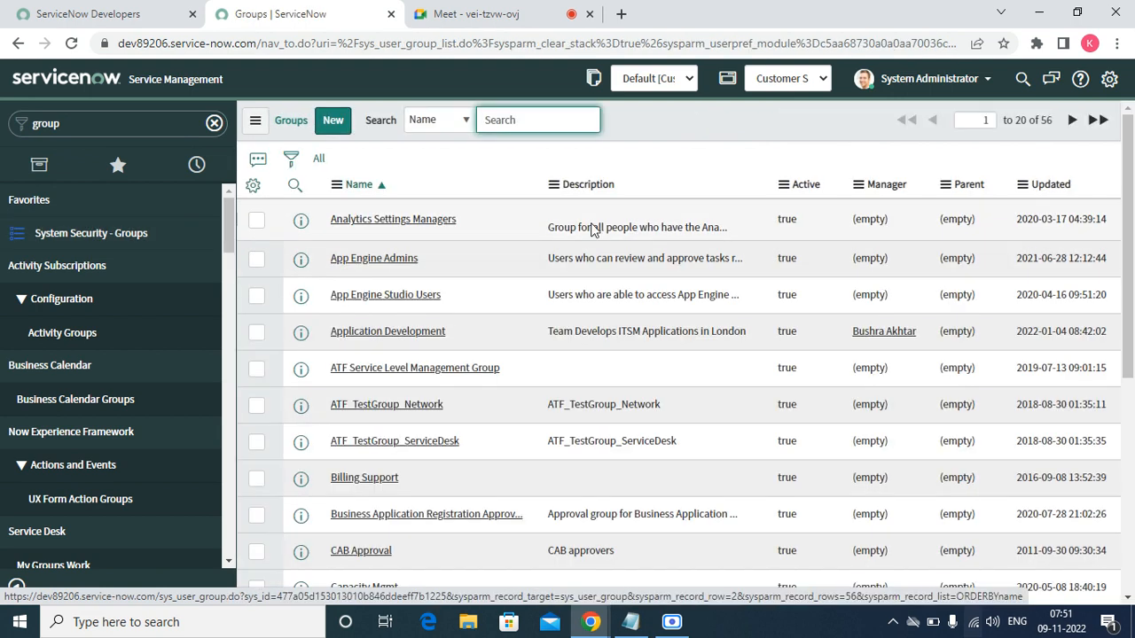
{"action": "left_click", "coordinate": [1054, 188]}
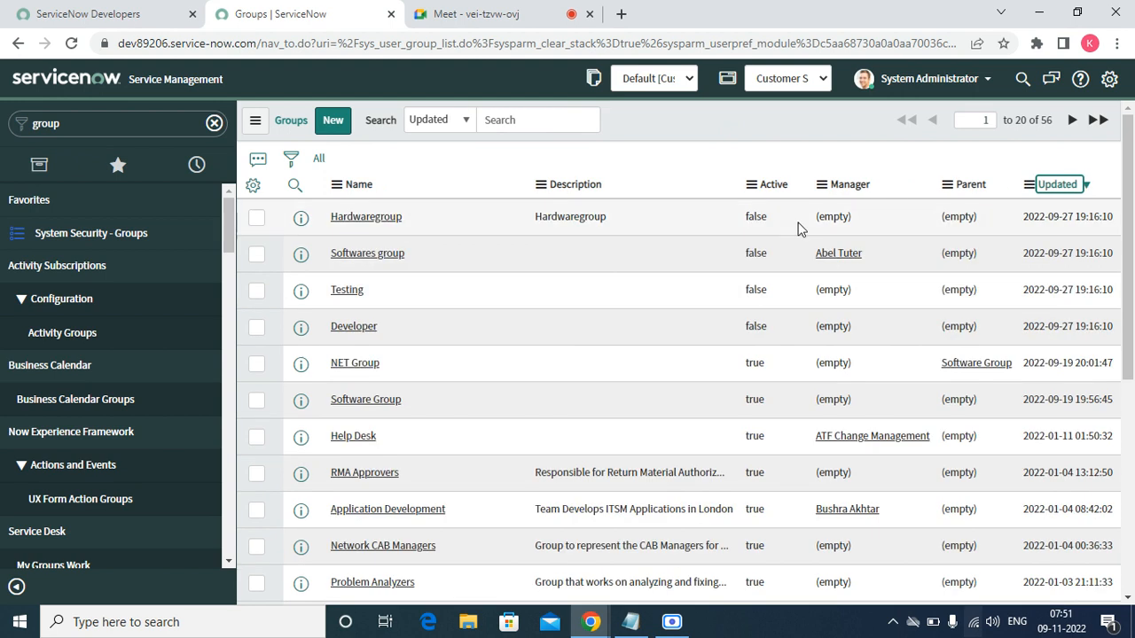
{"action": "left_click", "coordinate": [371, 225]}
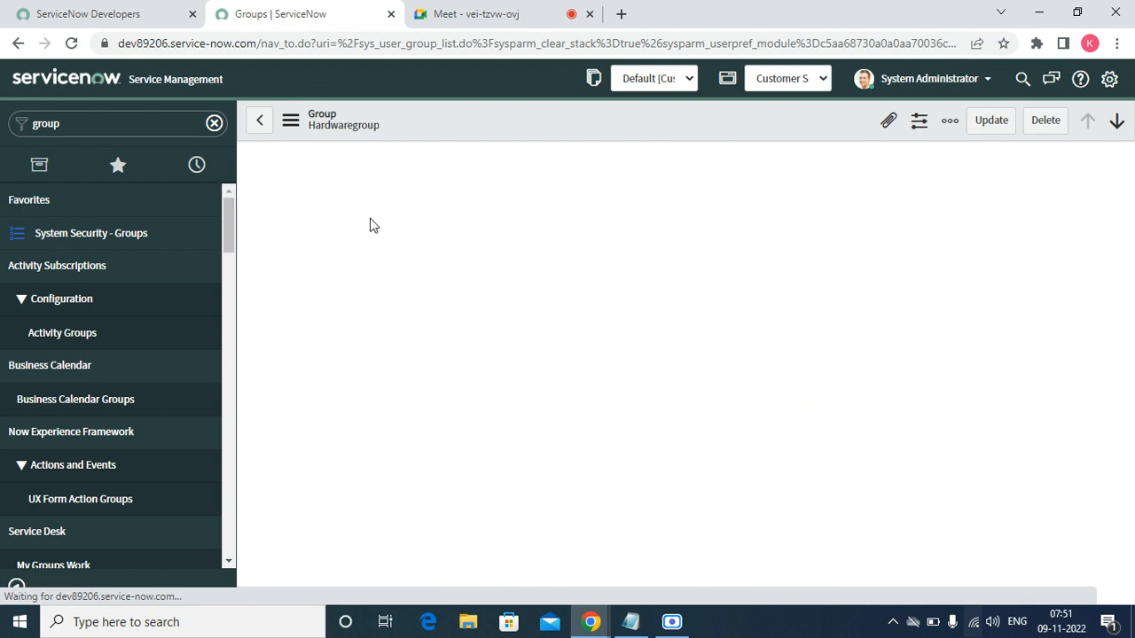
{"action": "left_click", "coordinate": [258, 119]}
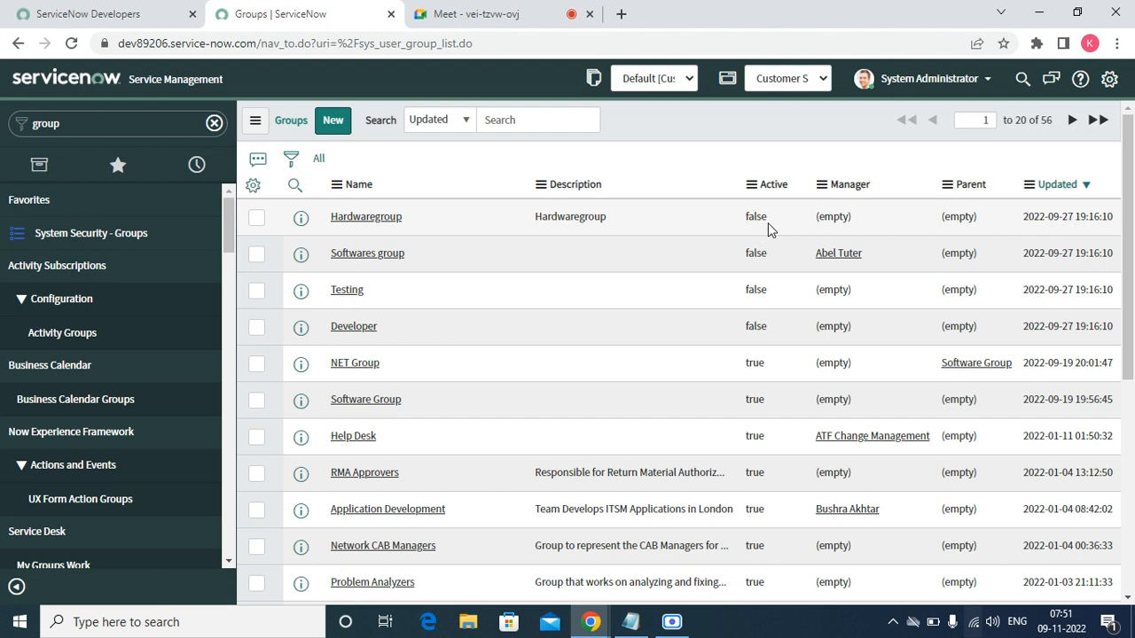
- Set Hardwaregroup's Active value to true in the list and save it
{"action": "left_click", "coordinate": [768, 223]}
{"action": "left_click", "coordinate": [778, 228]}
{"action": "left_click", "coordinate": [778, 228]}
{"action": "left_click", "coordinate": [775, 221]}
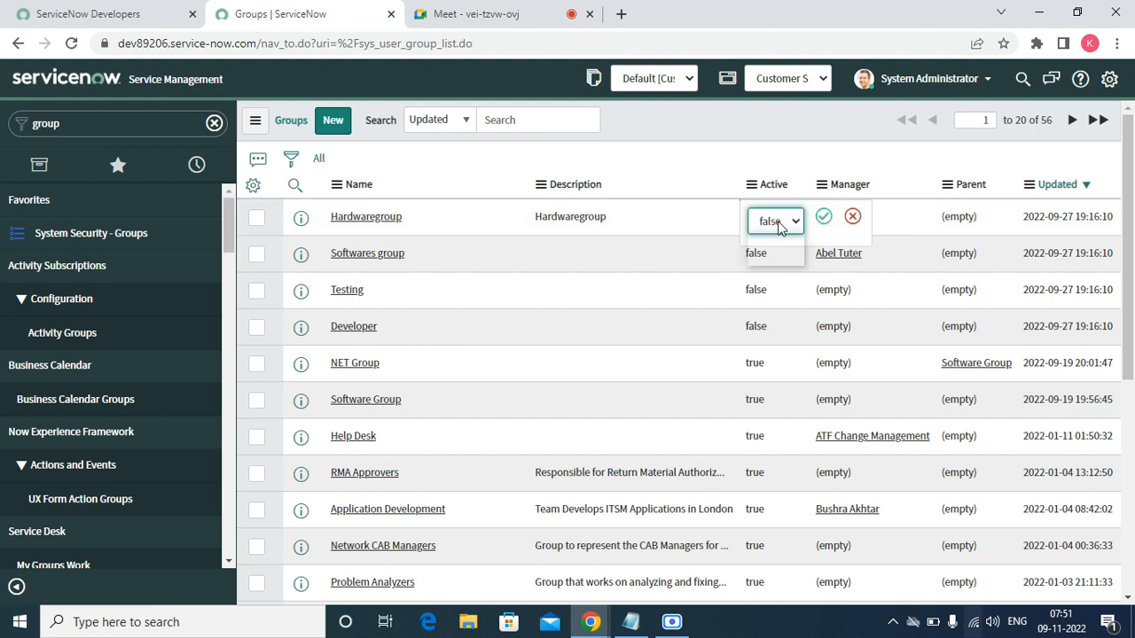
{"action": "left_click", "coordinate": [769, 243]}
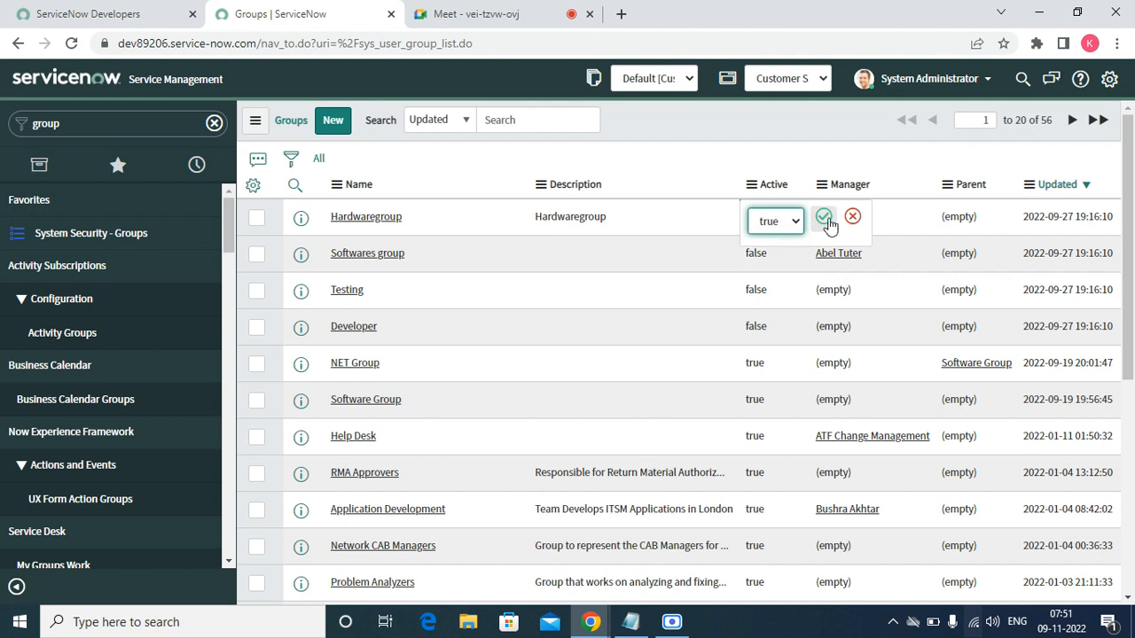
{"action": "left_click", "coordinate": [823, 217]}
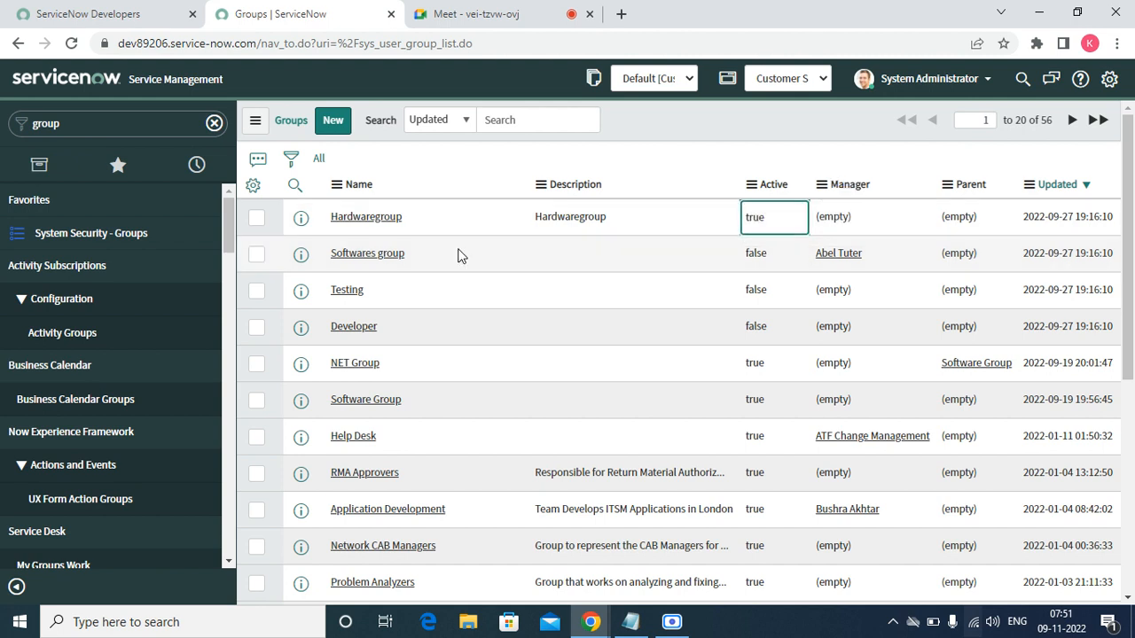
- Open the Hardwaregroup record in a new browser tab
{"action": "right_click", "coordinate": [301, 218]}
{"action": "left_click", "coordinate": [326, 235]}
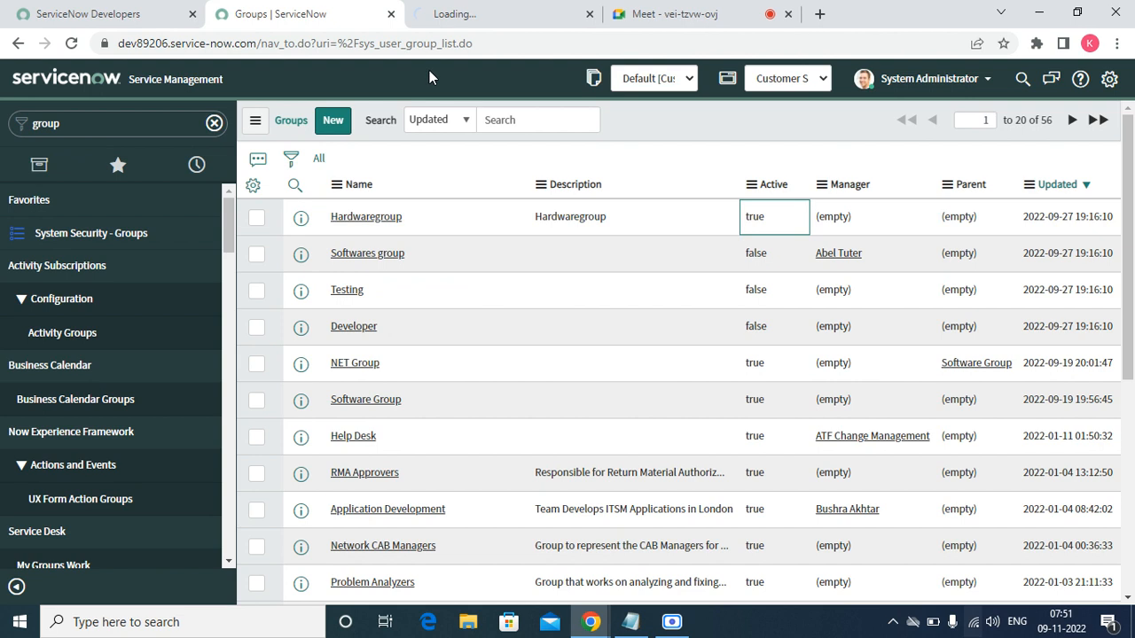
{"action": "left_click", "coordinate": [461, 18]}
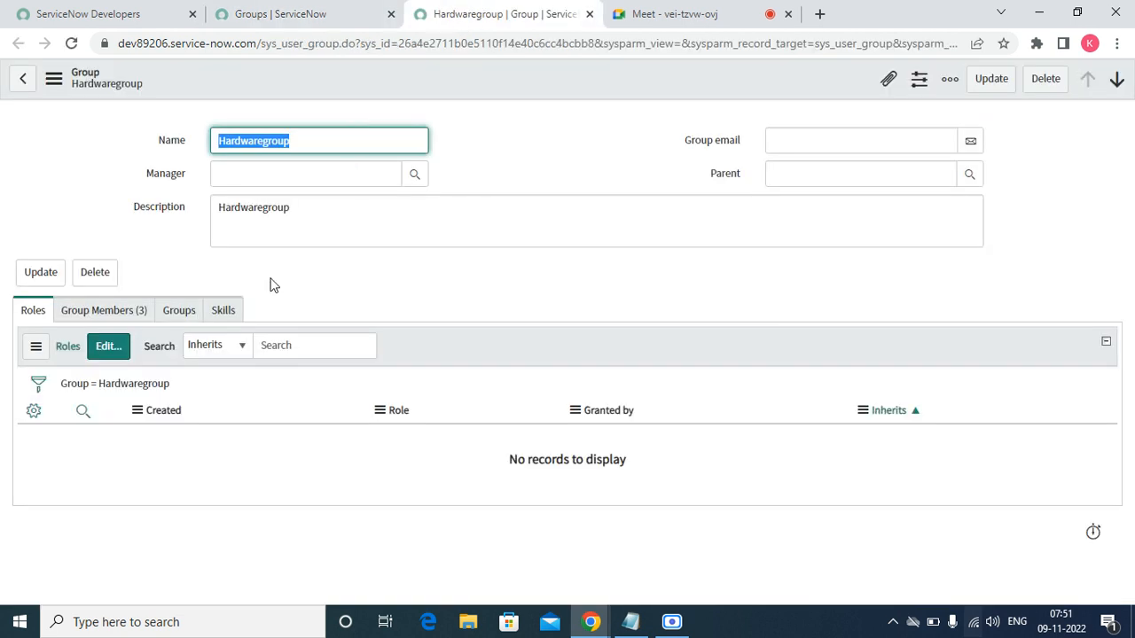
- Edit Hardwaregroup's roles, search 'sn_', and select the case roles through deescalation_requester
{"action": "left_click", "coordinate": [107, 346]}
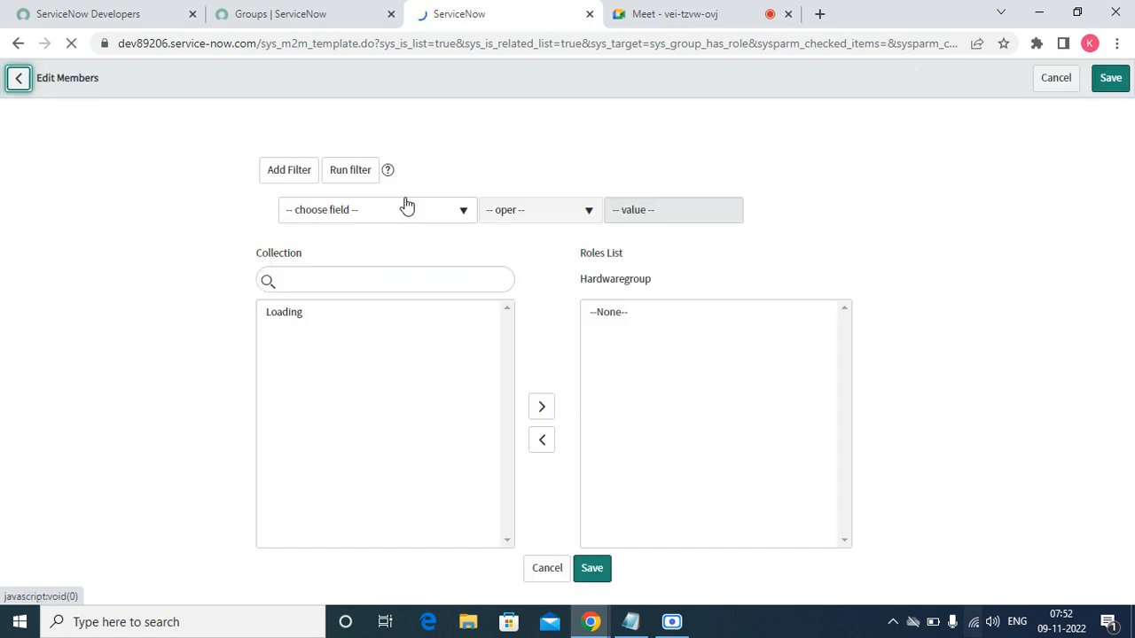
{"action": "left_click", "coordinate": [293, 282]}
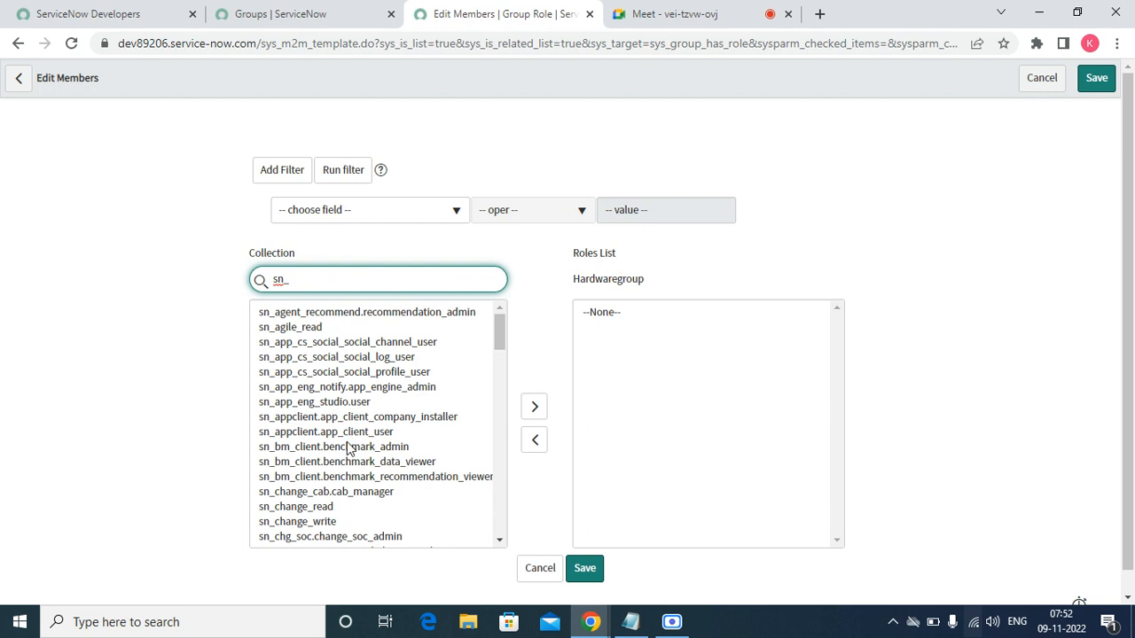
{"action": "left_click", "coordinate": [501, 538]}
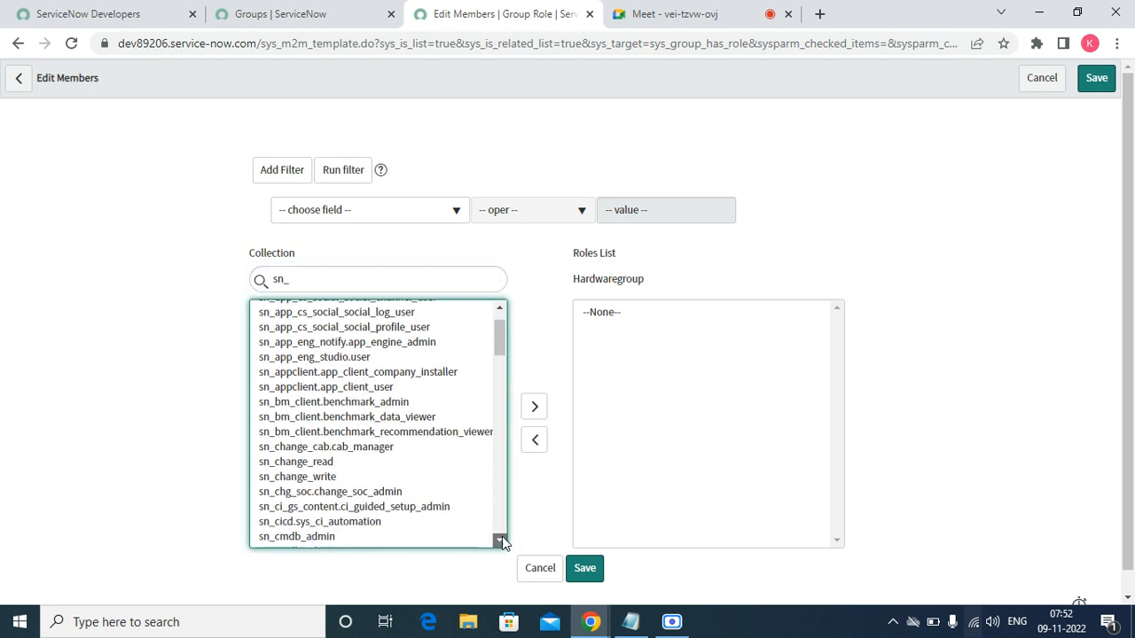
{"action": "left_click_drag", "start_coordinate": [502, 537], "coordinate": [502, 537]}
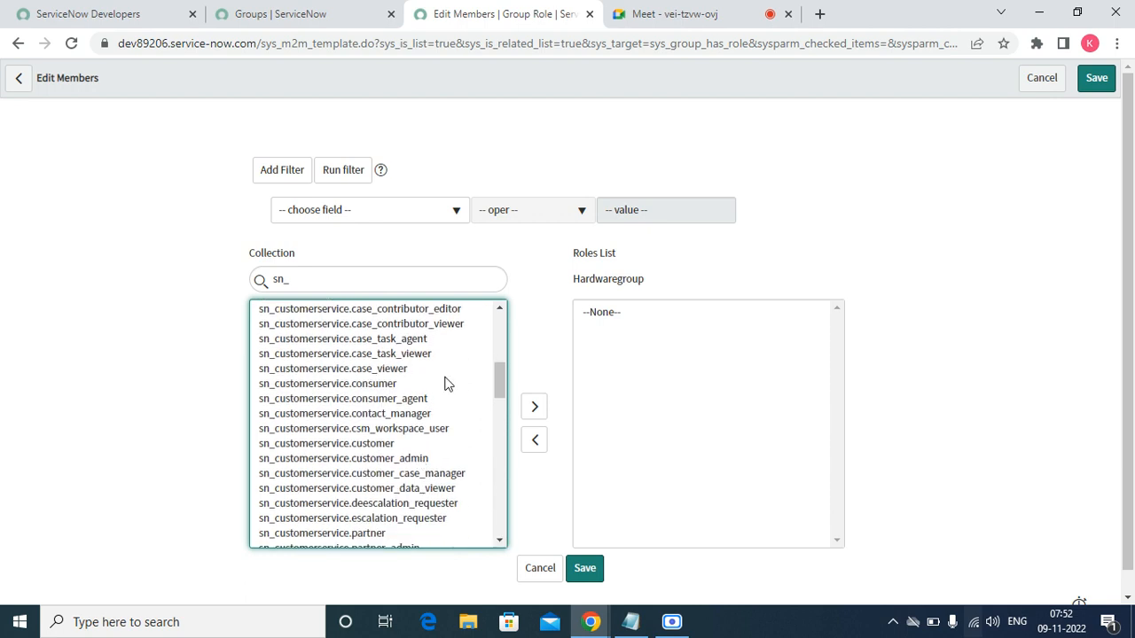
{"action": "left_click", "coordinate": [501, 314]}
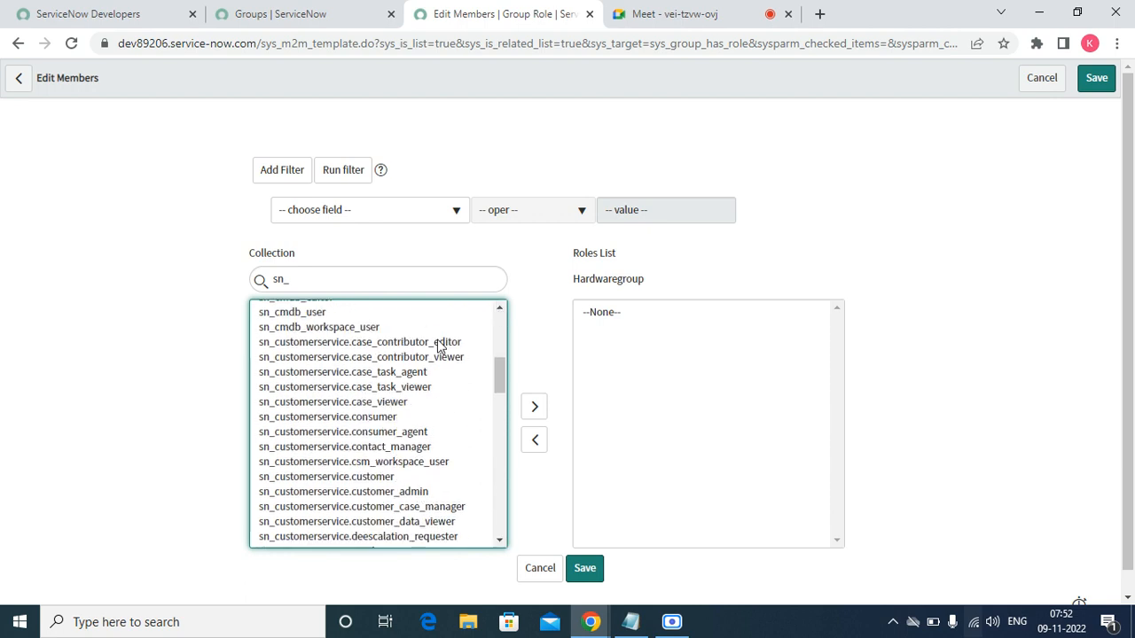
{"action": "left_click_drag", "start_coordinate": [413, 344], "coordinate": [398, 371]}
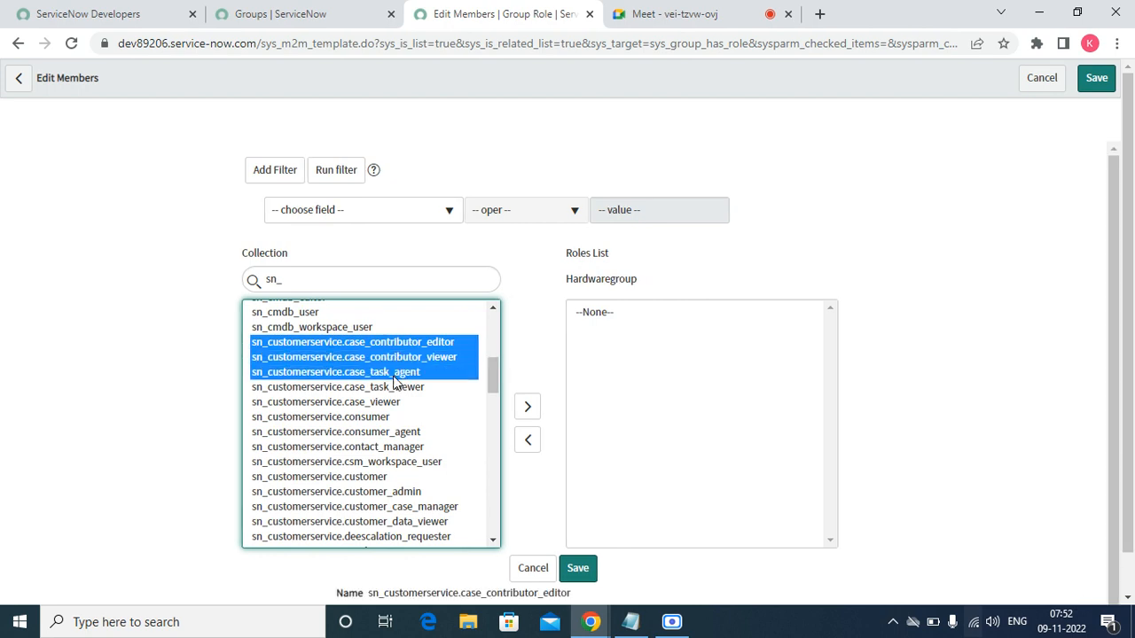
{"action": "left_click", "coordinate": [393, 376], "text": "ctrl"}
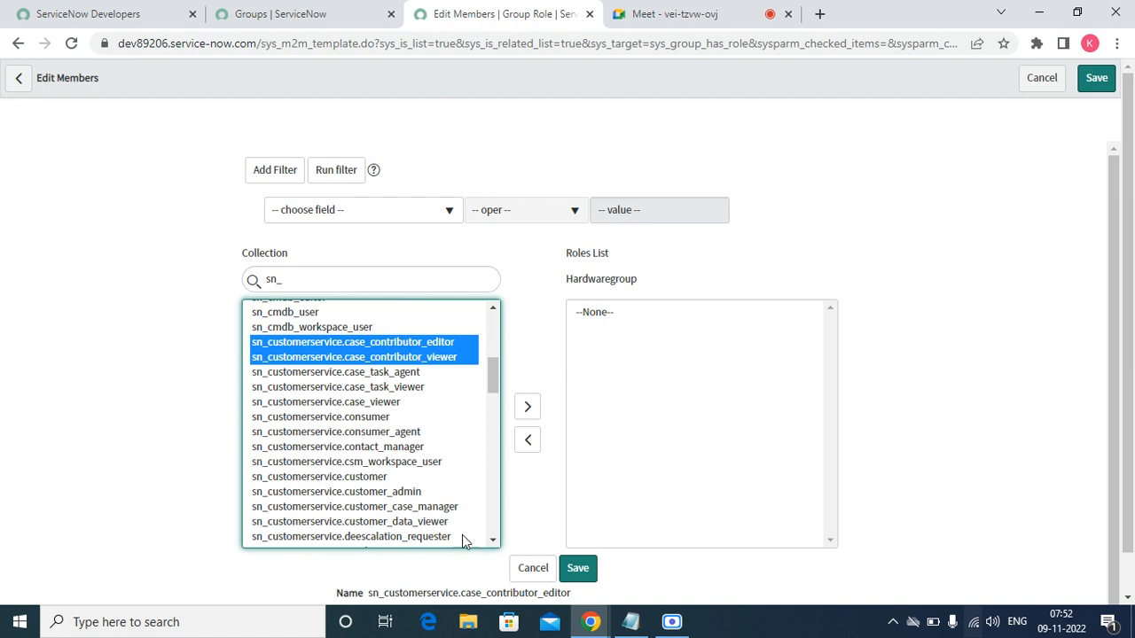
{"action": "left_click_drag", "start_coordinate": [462, 535], "coordinate": [400, 374]}
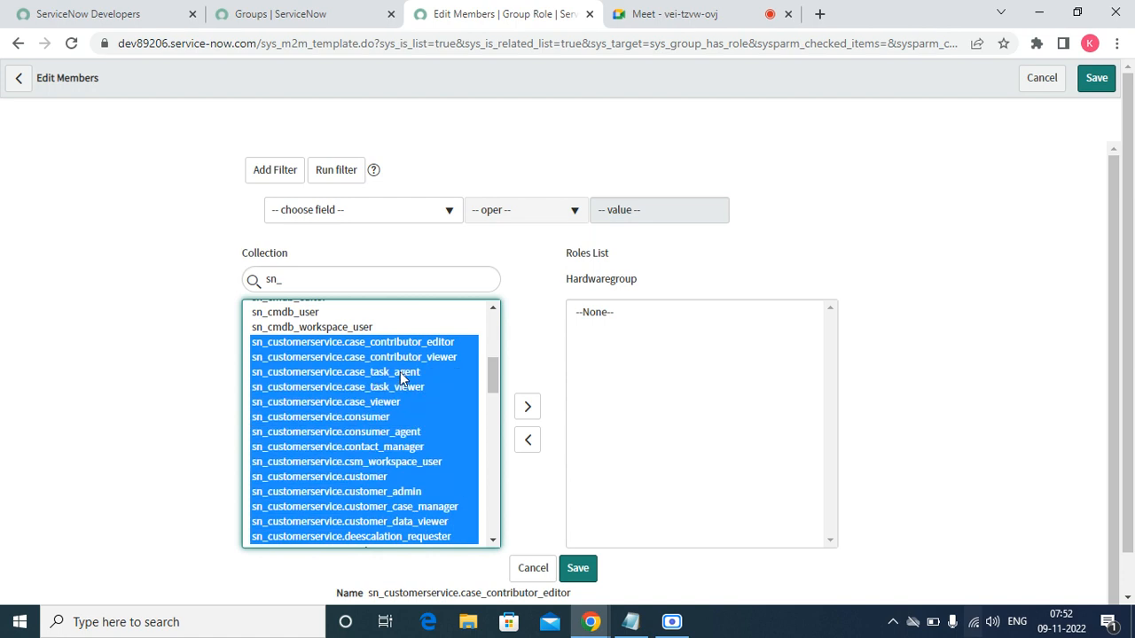
{"action": "left_click", "coordinate": [492, 538]}
{"action": "left_click", "coordinate": [491, 538]}
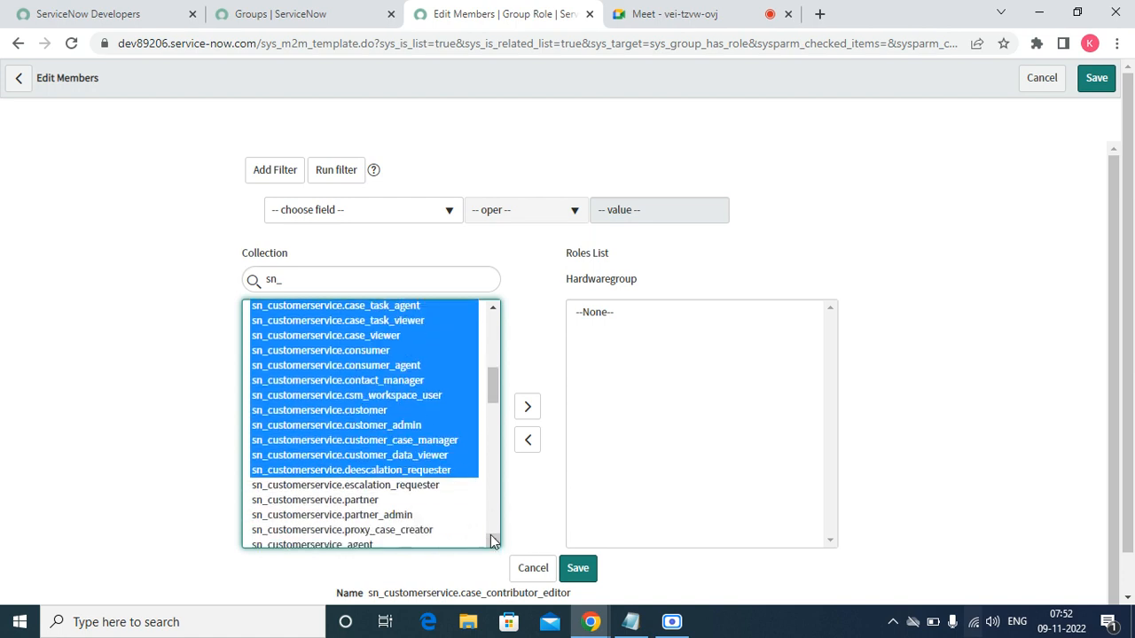
{"action": "left_click", "coordinate": [492, 538]}
{"action": "left_click", "coordinate": [492, 538]}
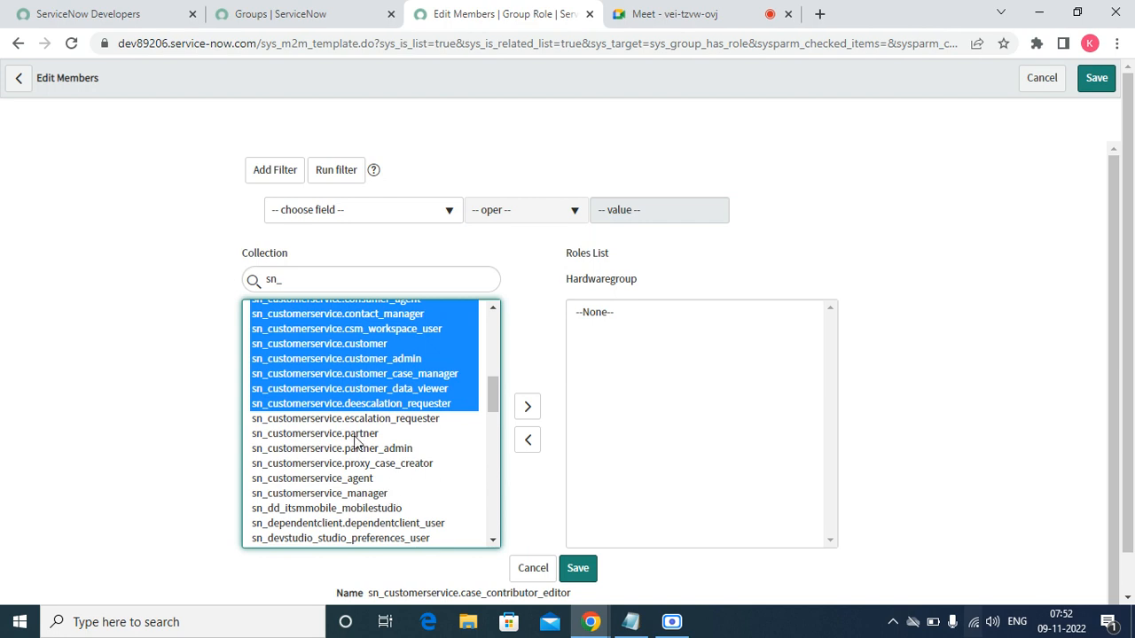
- Extend the selection through sn_customerservice_manager, add the roles to Hardwaregroup, and save
{"action": "left_click", "coordinate": [323, 407], "text": "ctrl"}
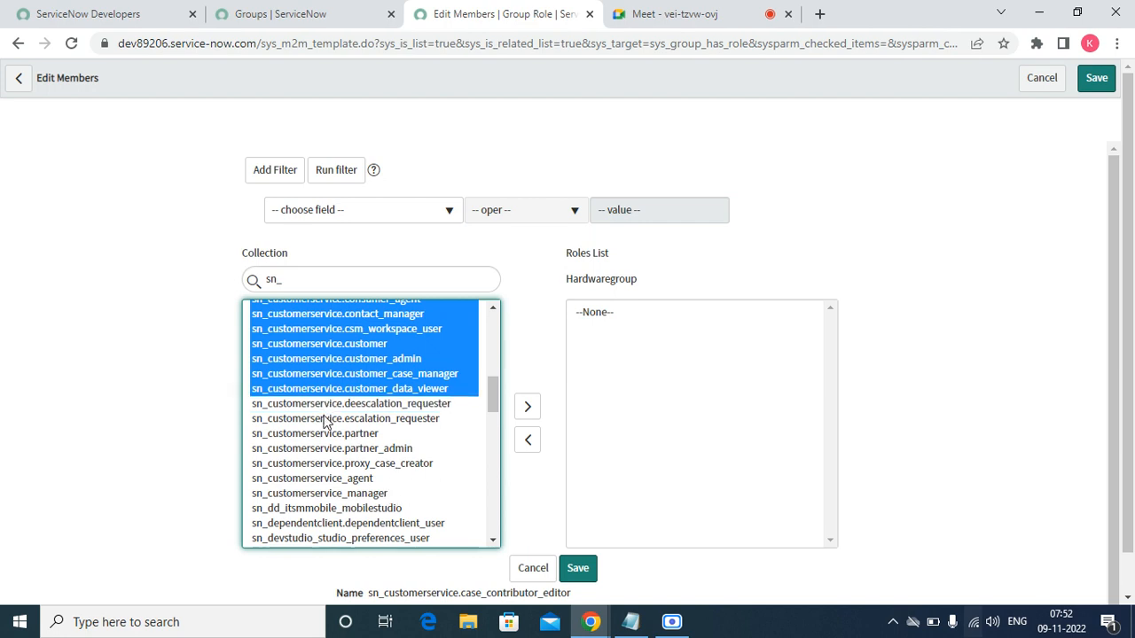
{"action": "left_click", "coordinate": [326, 417], "text": "ctrl"}
{"action": "left_click", "coordinate": [328, 404], "text": "ctrl"}
{"action": "left_click", "coordinate": [325, 433], "text": "ctrl"}
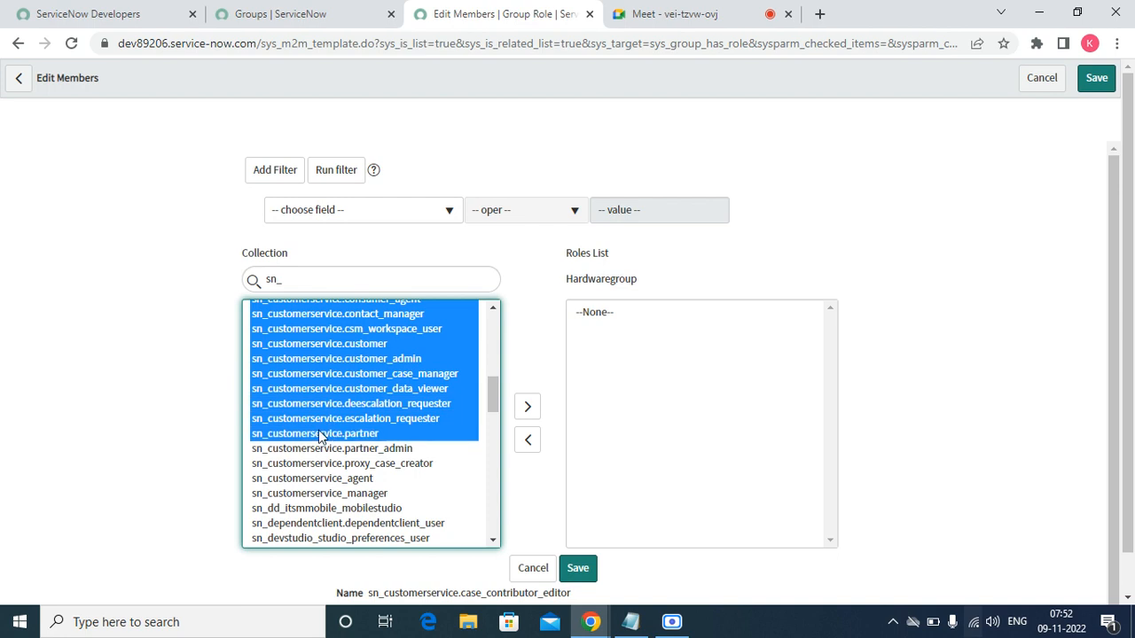
{"action": "left_click", "coordinate": [322, 449], "text": "ctrl"}
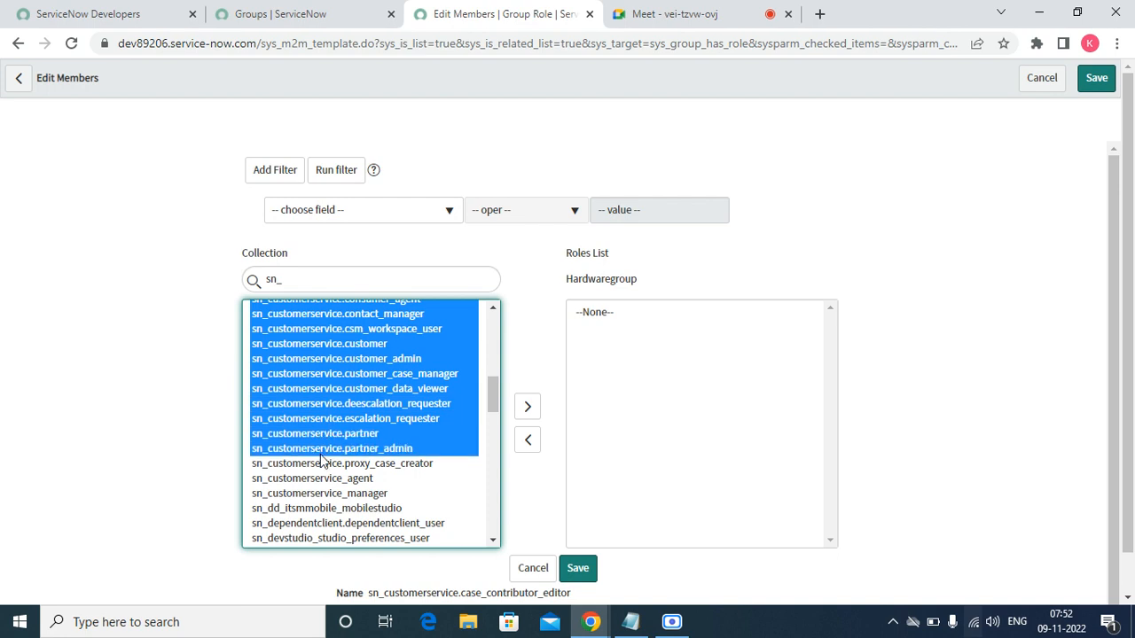
{"action": "left_click", "coordinate": [325, 463], "text": "ctrl"}
{"action": "left_click", "coordinate": [320, 481], "text": "ctrl"}
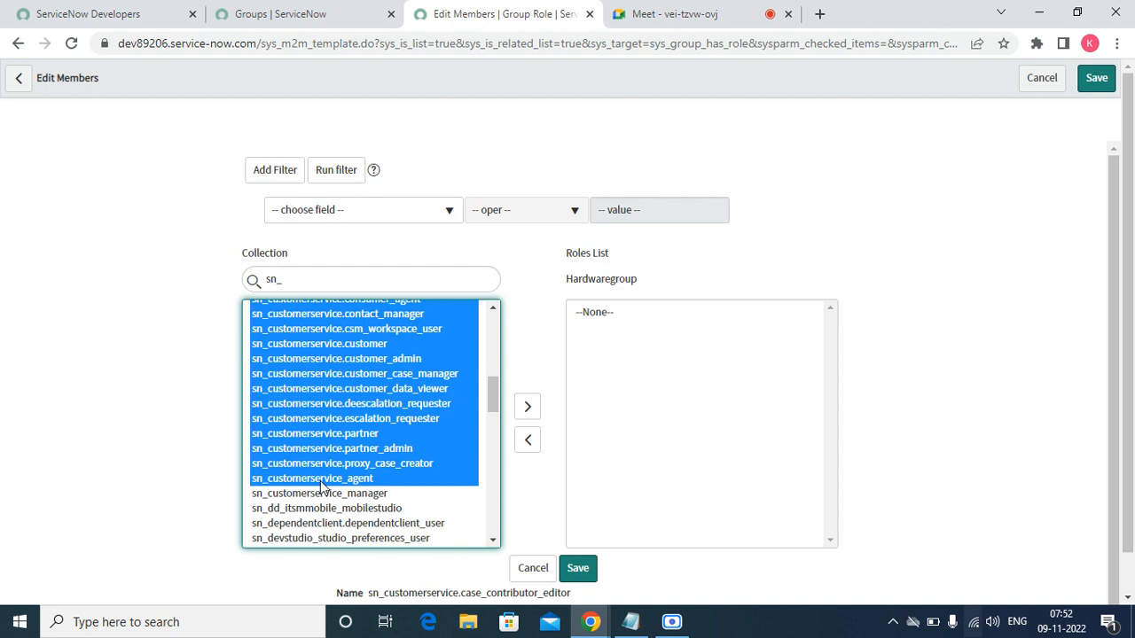
{"action": "left_click", "coordinate": [323, 494], "text": "ctrl"}
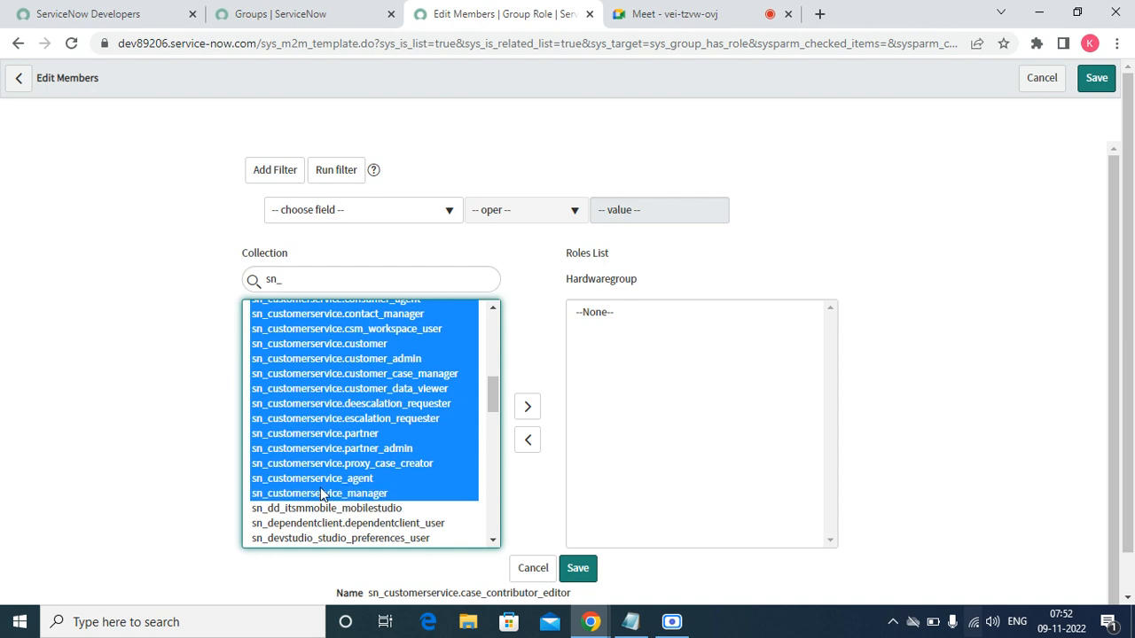
{"action": "left_click", "coordinate": [527, 407]}
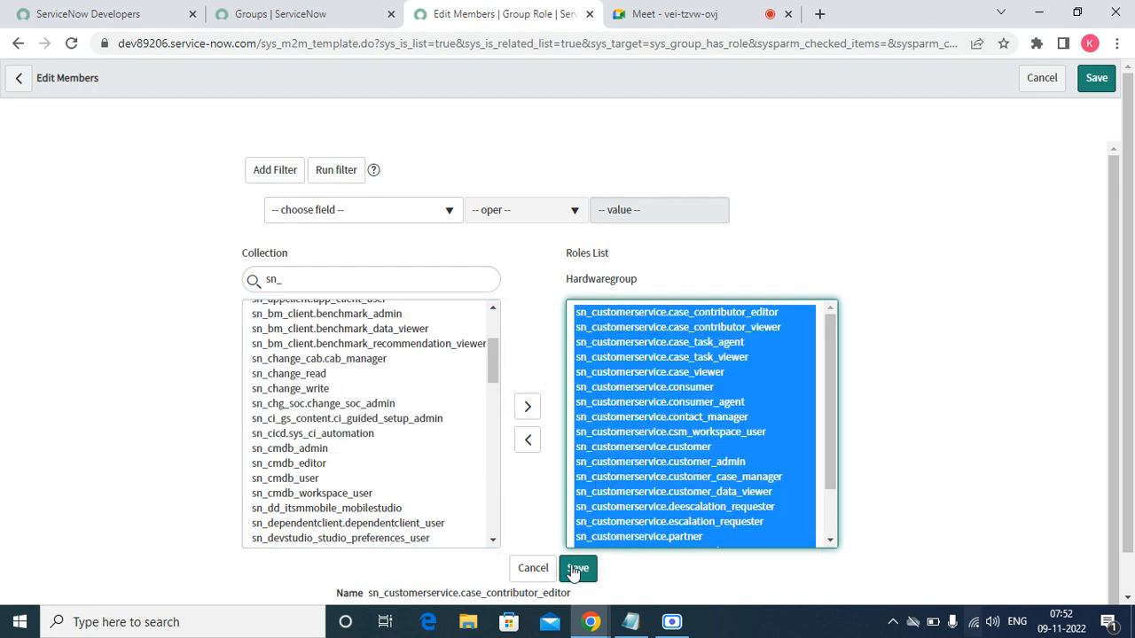
{"action": "left_click", "coordinate": [576, 568]}
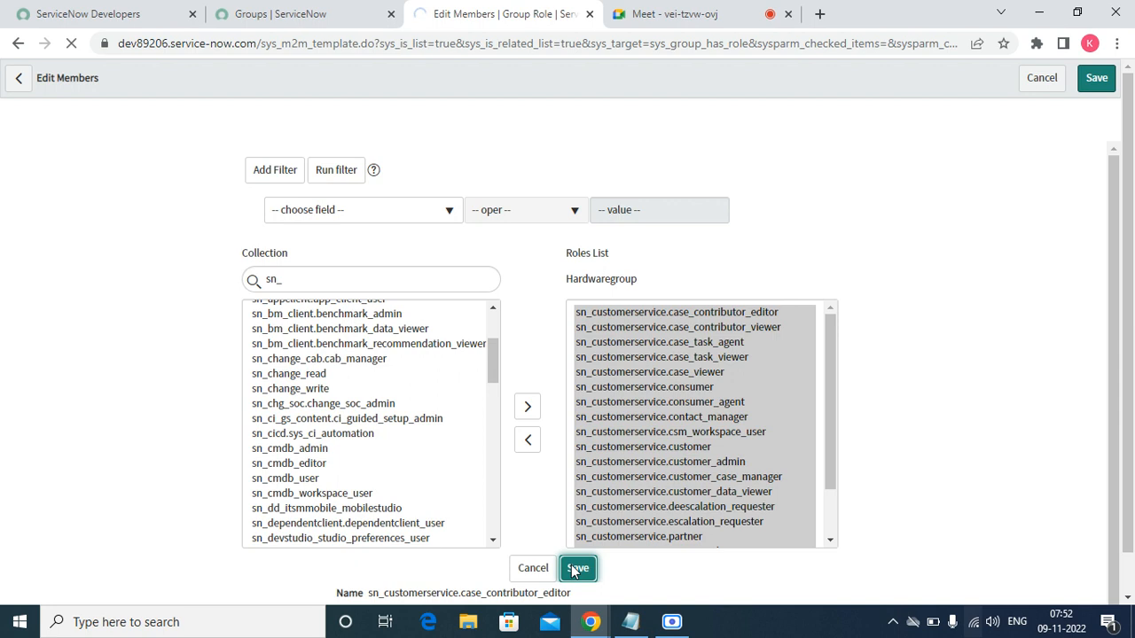
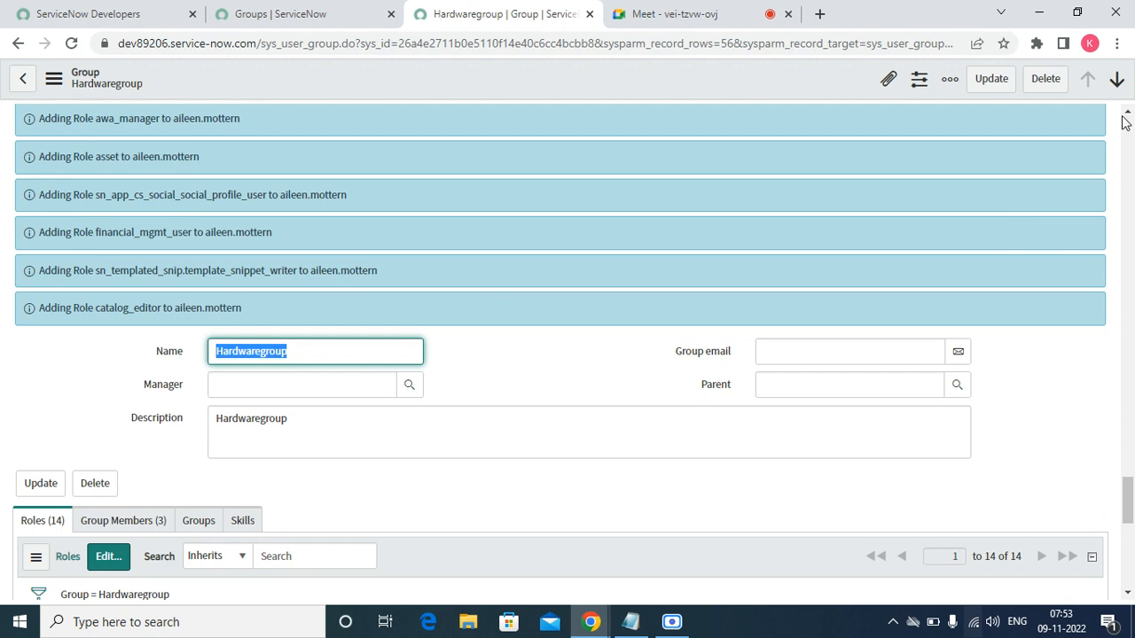
- Clear the role-collision and role-added banners, then open Hardwaregroup's 14-role Roles editor
{"action": "left_click", "coordinate": [1127, 112]}
{"action": "left_click_drag", "start_coordinate": [1126, 112], "coordinate": [1126, 116]}
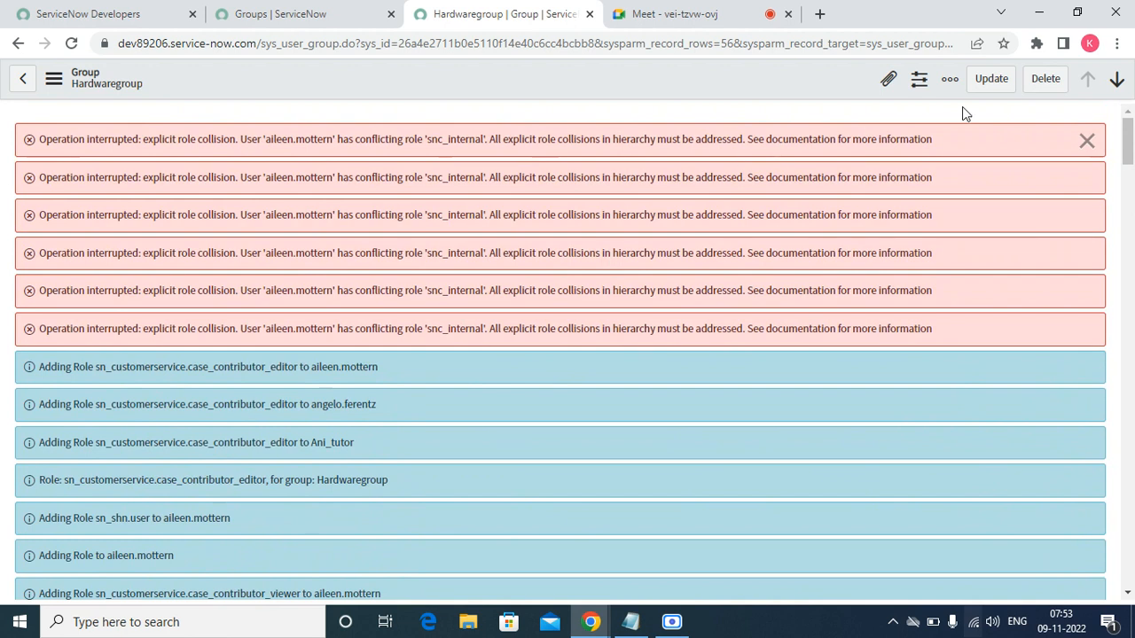
{"action": "left_click", "coordinate": [1086, 142]}
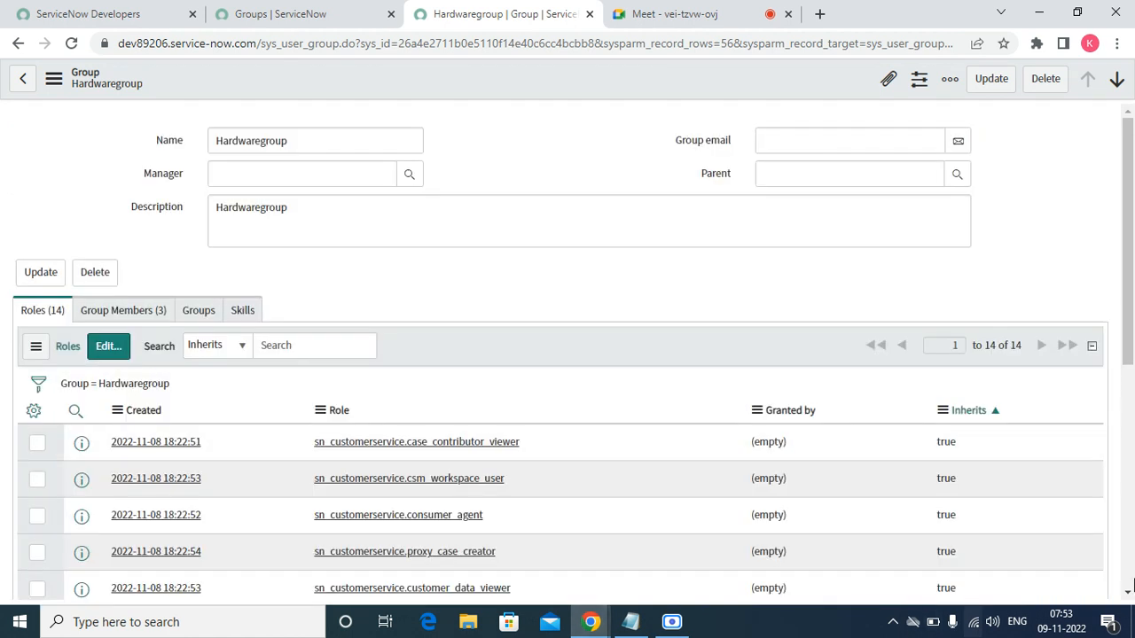
{"action": "left_click", "coordinate": [1128, 592]}
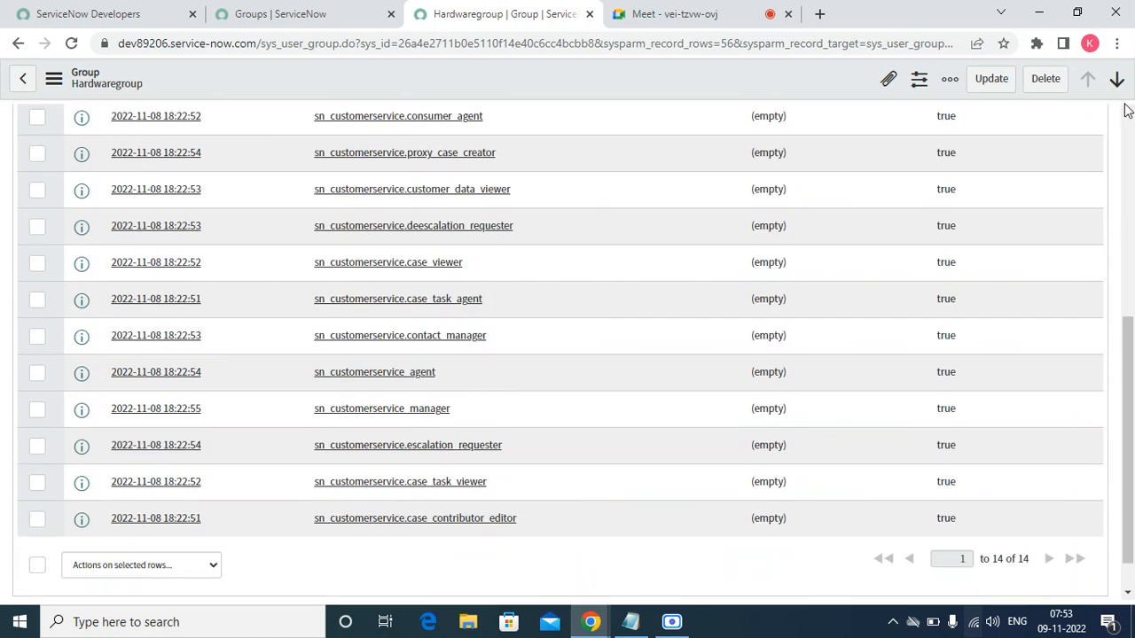
{"action": "scroll", "coordinate": [1127, 111], "scroll_direction": "up", "scroll_amount": 5}
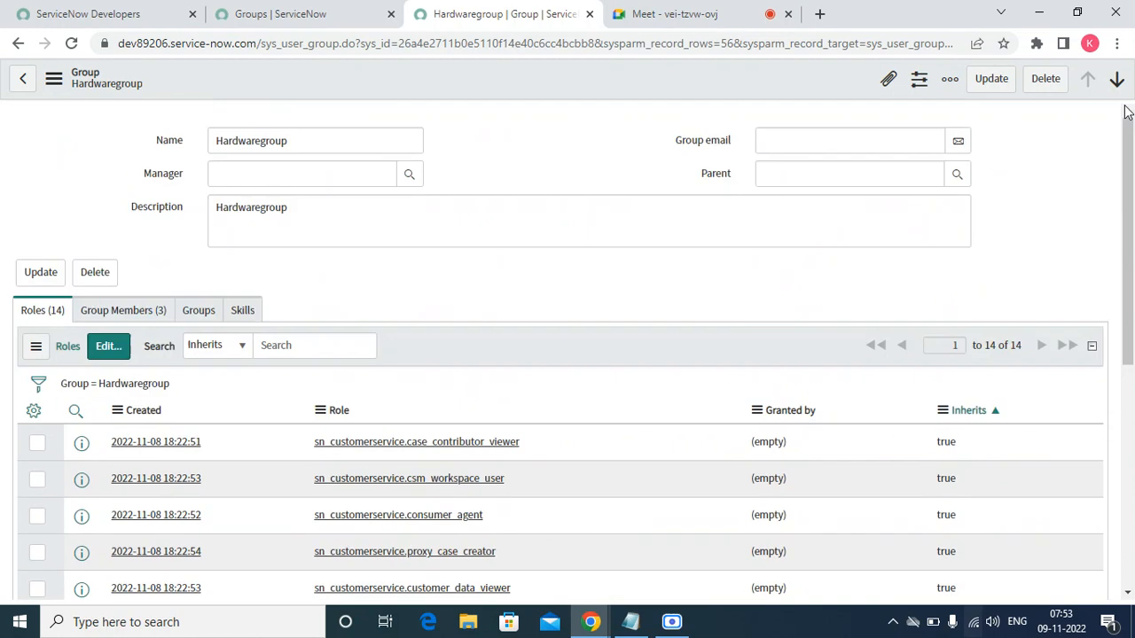
{"action": "left_click", "coordinate": [109, 347]}
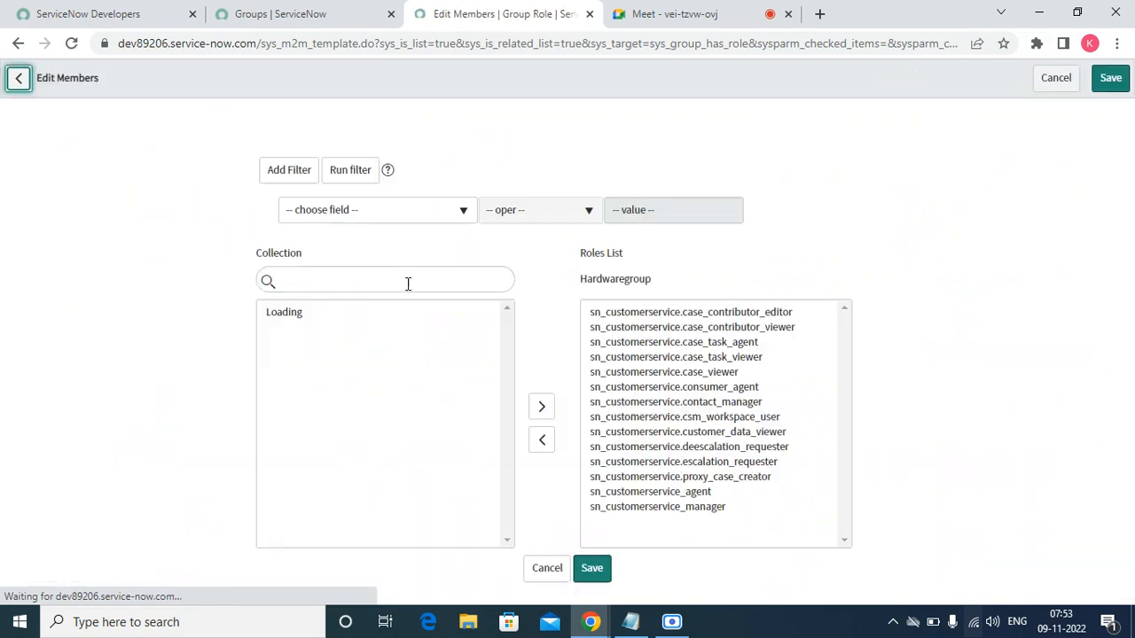
- Search 'snc', add snc_internal to Hardwaregroup's roles, save, and clear the confirmation messages
{"action": "left_click", "coordinate": [371, 279]}
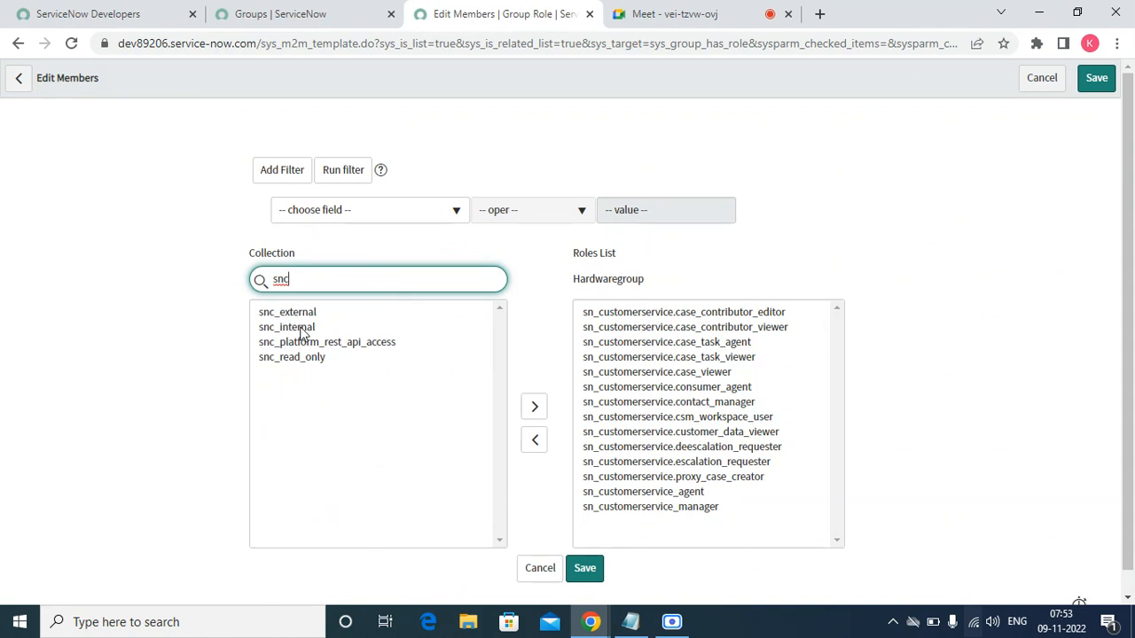
{"action": "double_click", "coordinate": [301, 327]}
{"action": "left_click", "coordinate": [587, 568]}
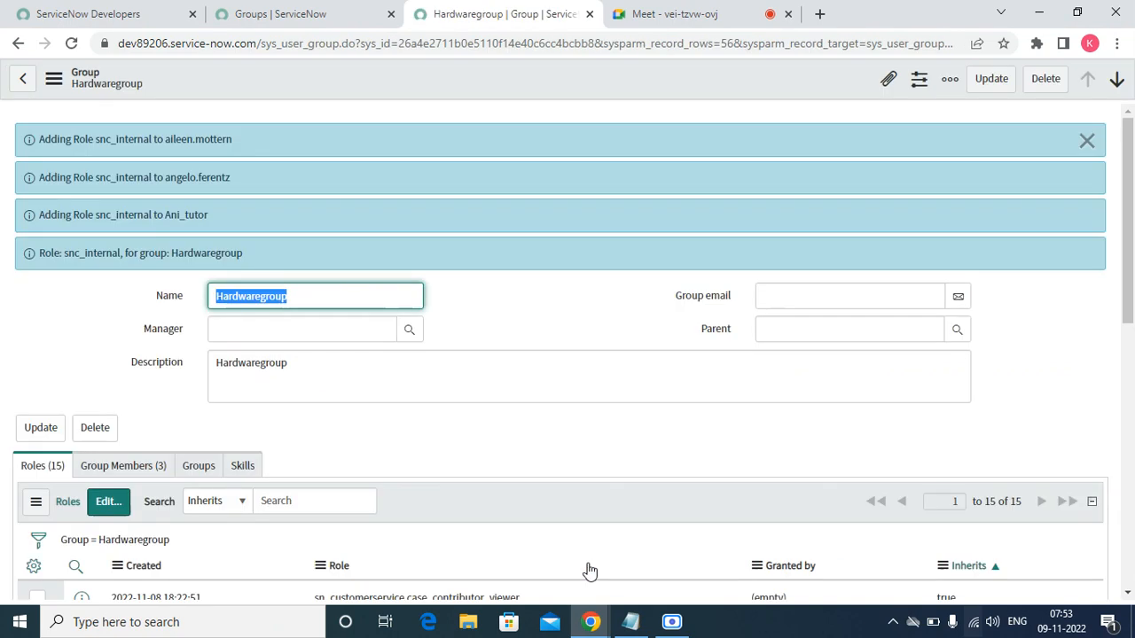
{"action": "left_click", "coordinate": [1087, 141]}
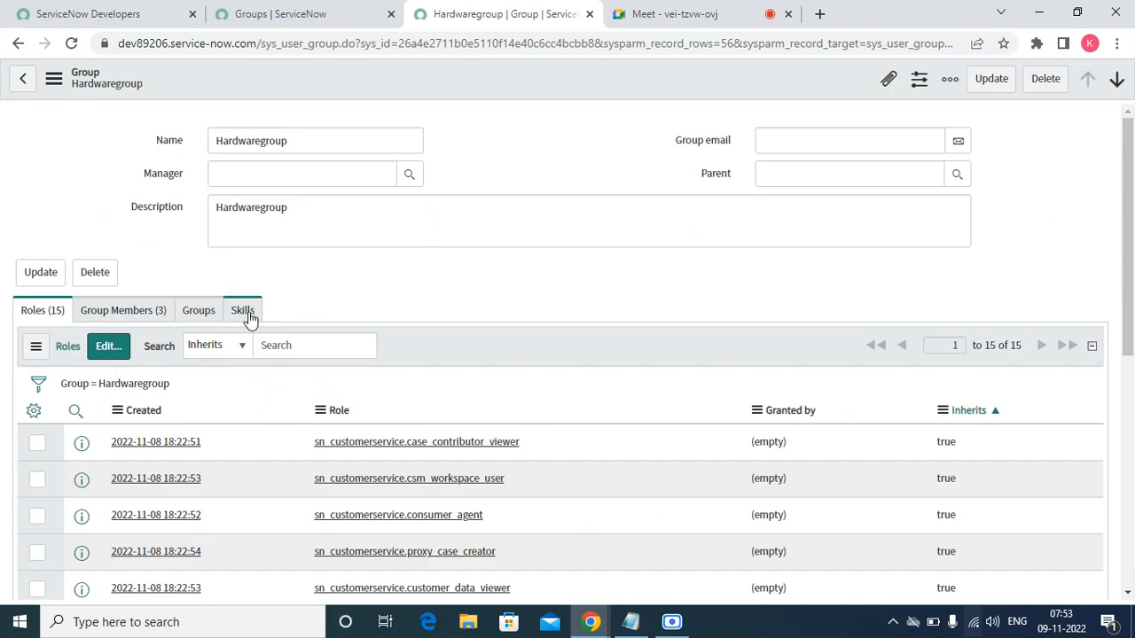
- Add the Customer Service skill in Hardwaregroup's Skills list, save, and return to the Groups list
{"action": "left_click", "coordinate": [248, 315]}
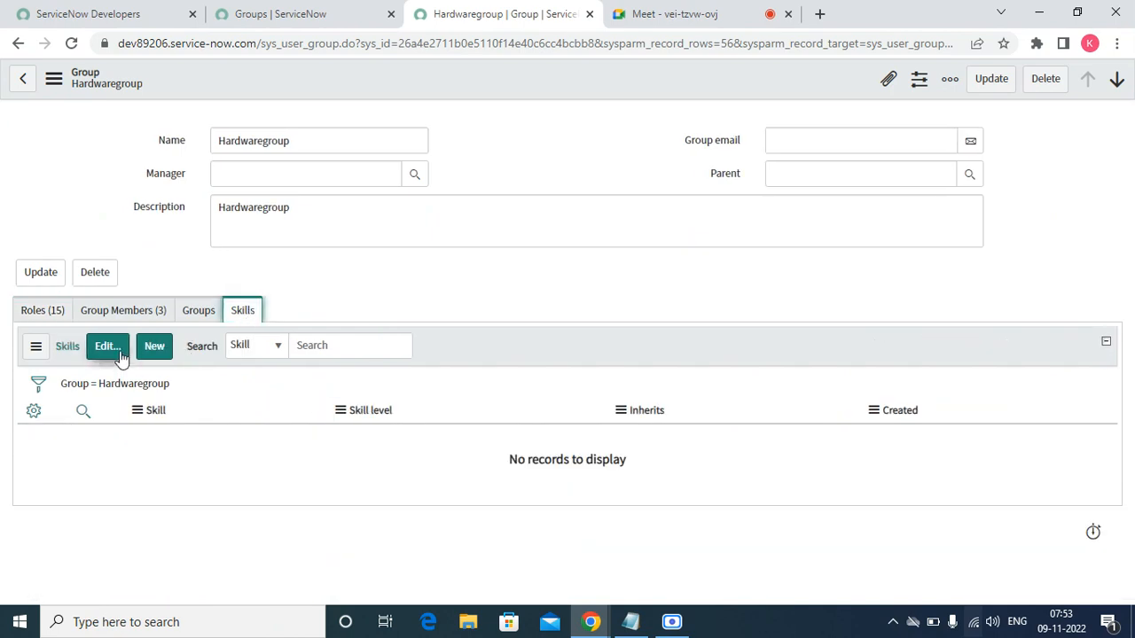
{"action": "left_click", "coordinate": [120, 352]}
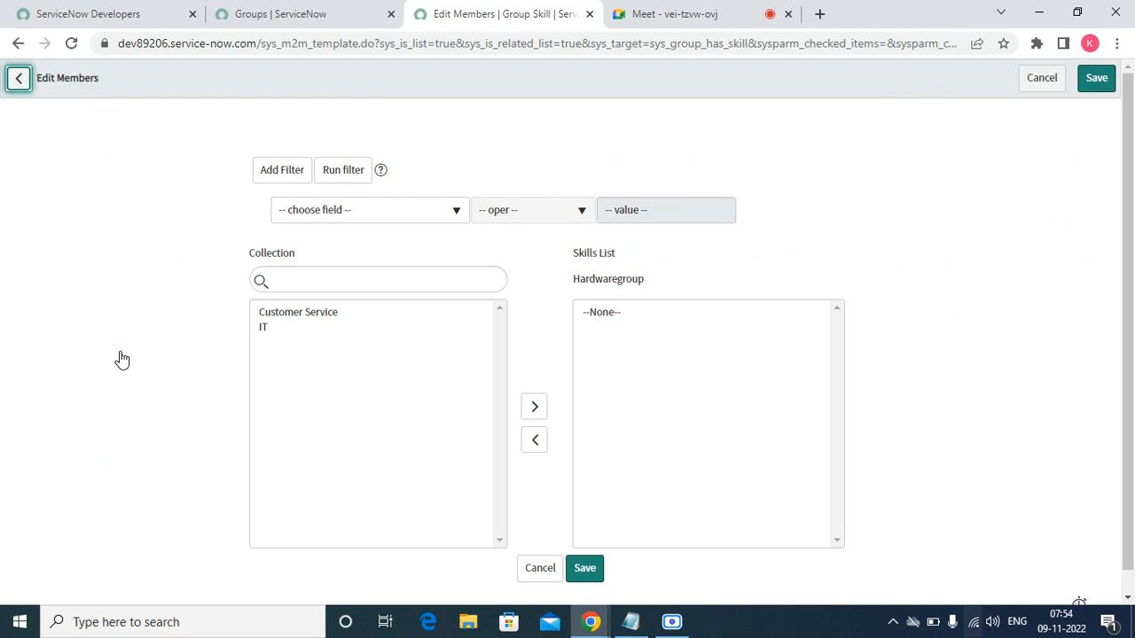
{"action": "double_click", "coordinate": [291, 316]}
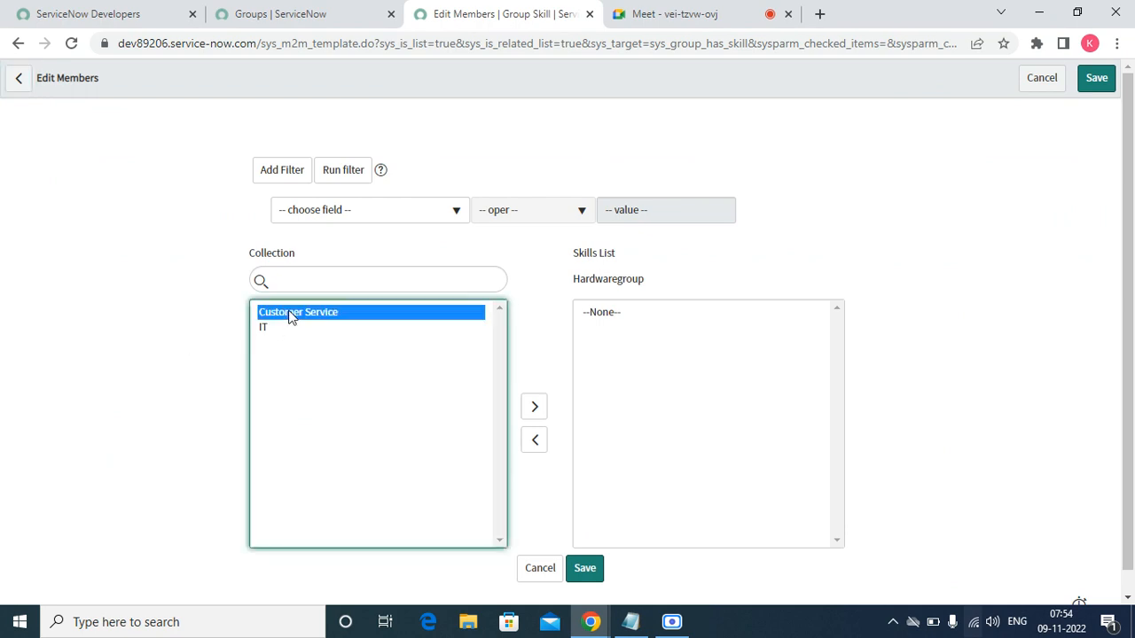
{"action": "left_click", "coordinate": [582, 570]}
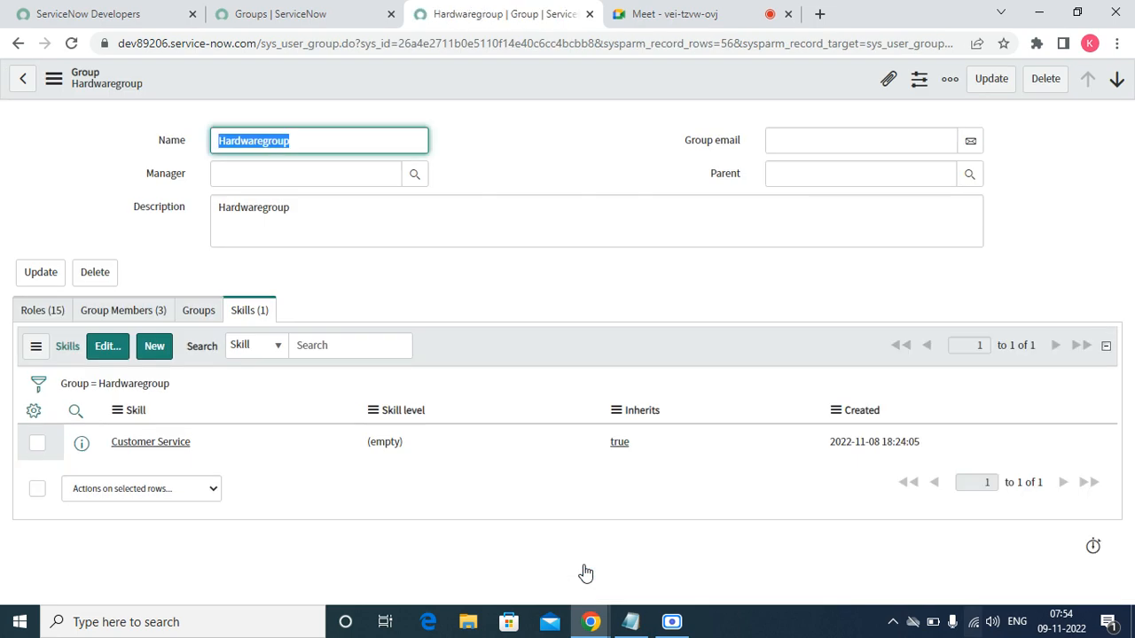
{"action": "left_click", "coordinate": [297, 15]}
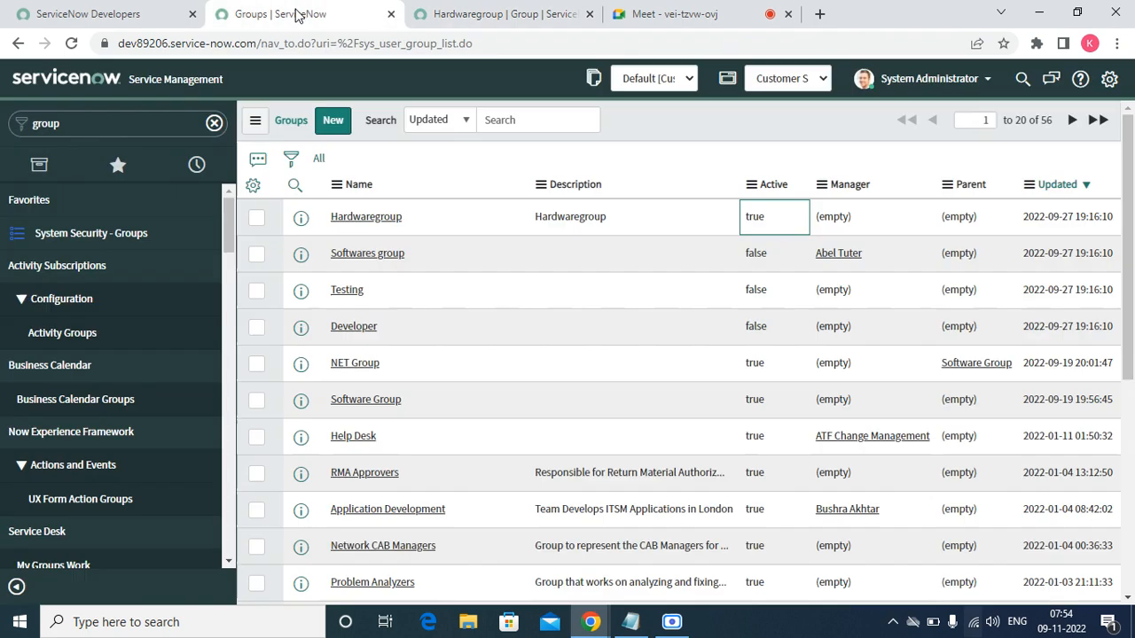
- Refresh the groups list, then create new case CS0001003 via Cases > Create New
{"action": "right_click", "coordinate": [644, 116]}
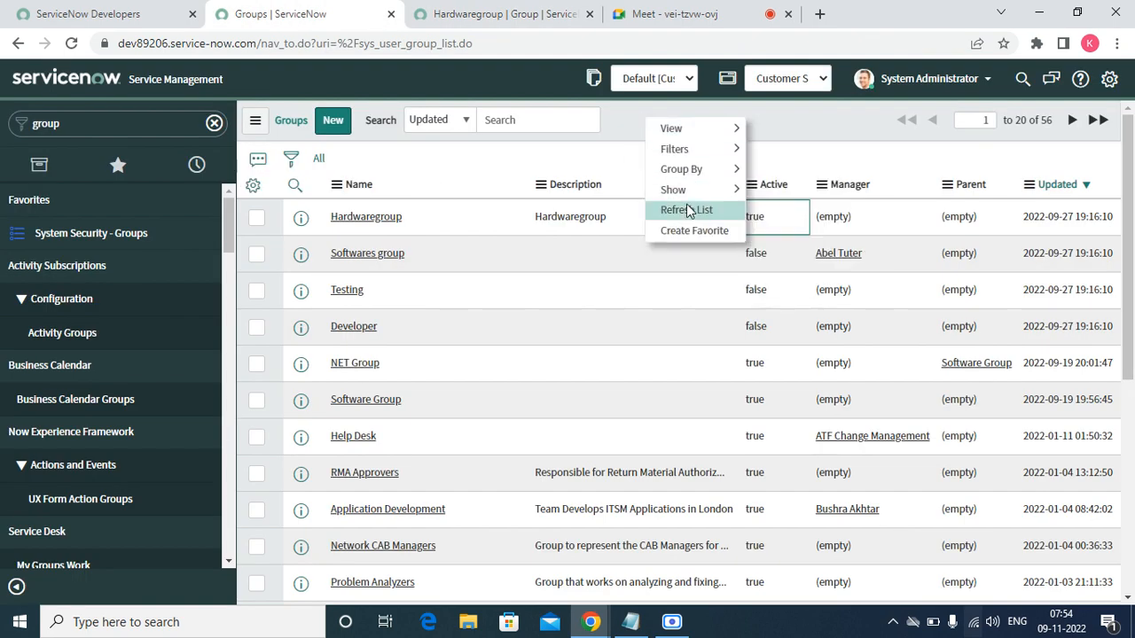
{"action": "left_click", "coordinate": [687, 210]}
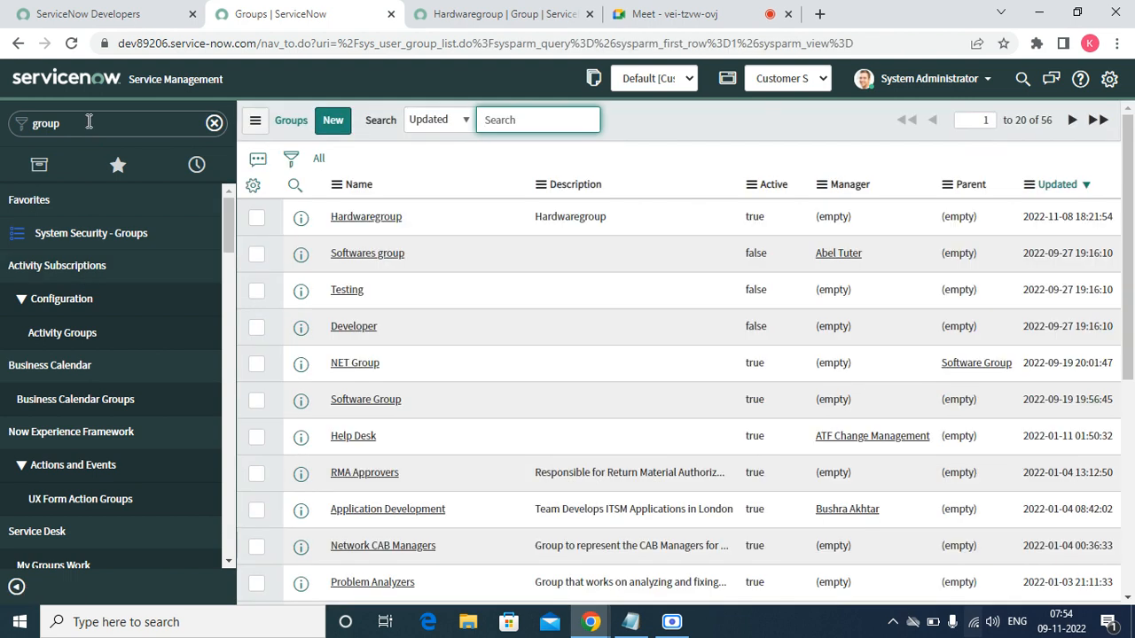
{"action": "left_click", "coordinate": [89, 121]}
{"action": "type", "text": "case"}
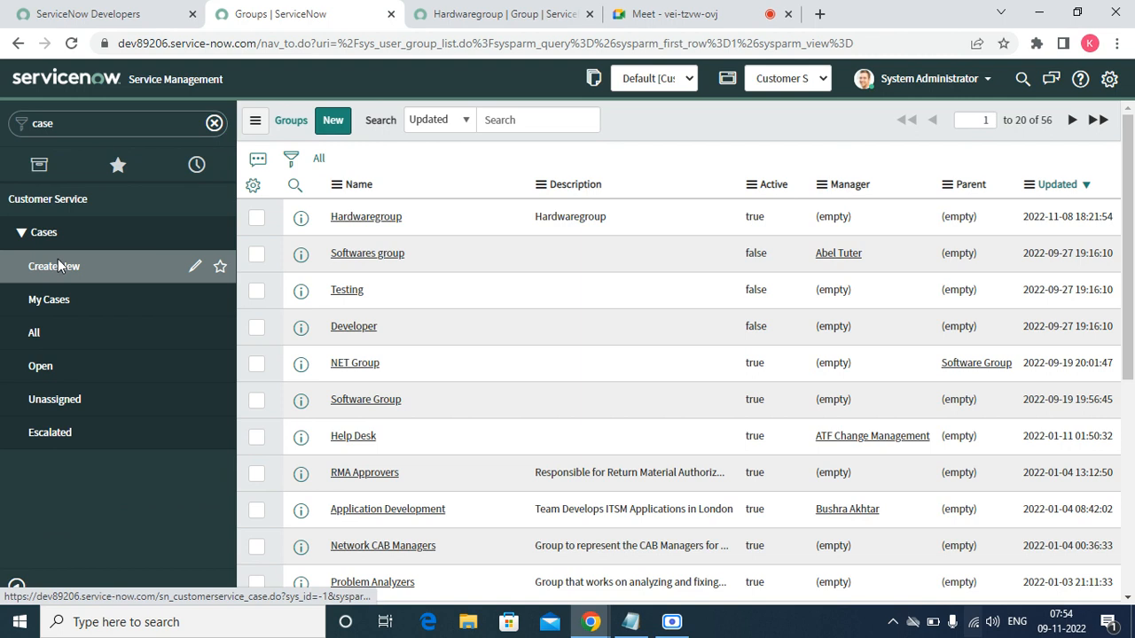
{"action": "left_click", "coordinate": [57, 266]}
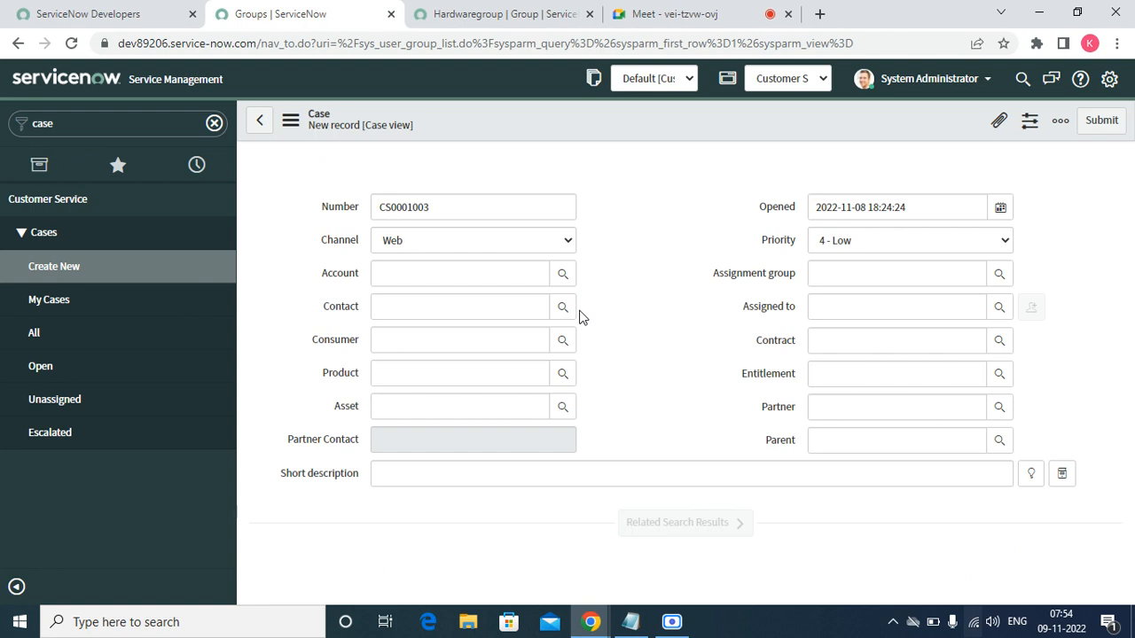
- Set the case's Account and Contact both to Test account
{"action": "left_click", "coordinate": [492, 271]}
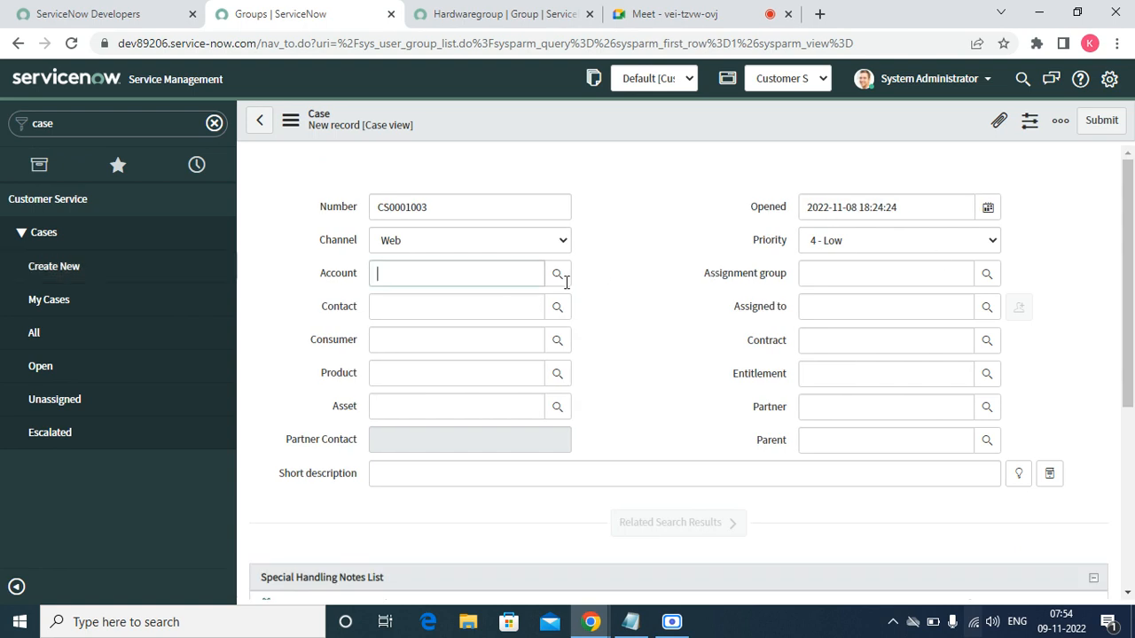
{"action": "left_click", "coordinate": [564, 284]}
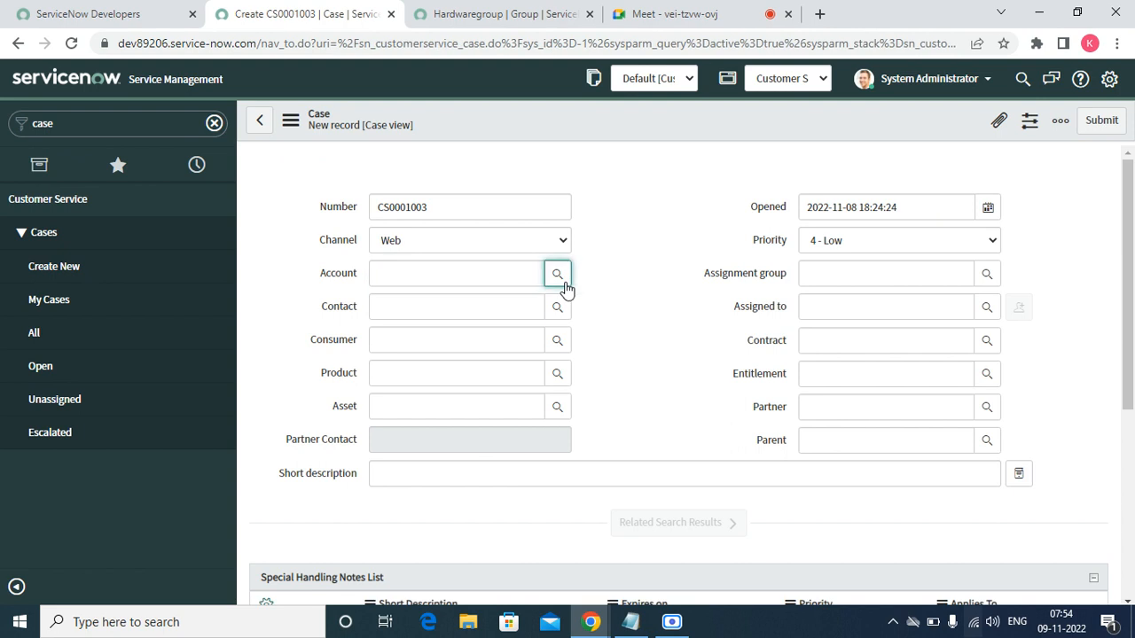
{"action": "left_click", "coordinate": [559, 276]}
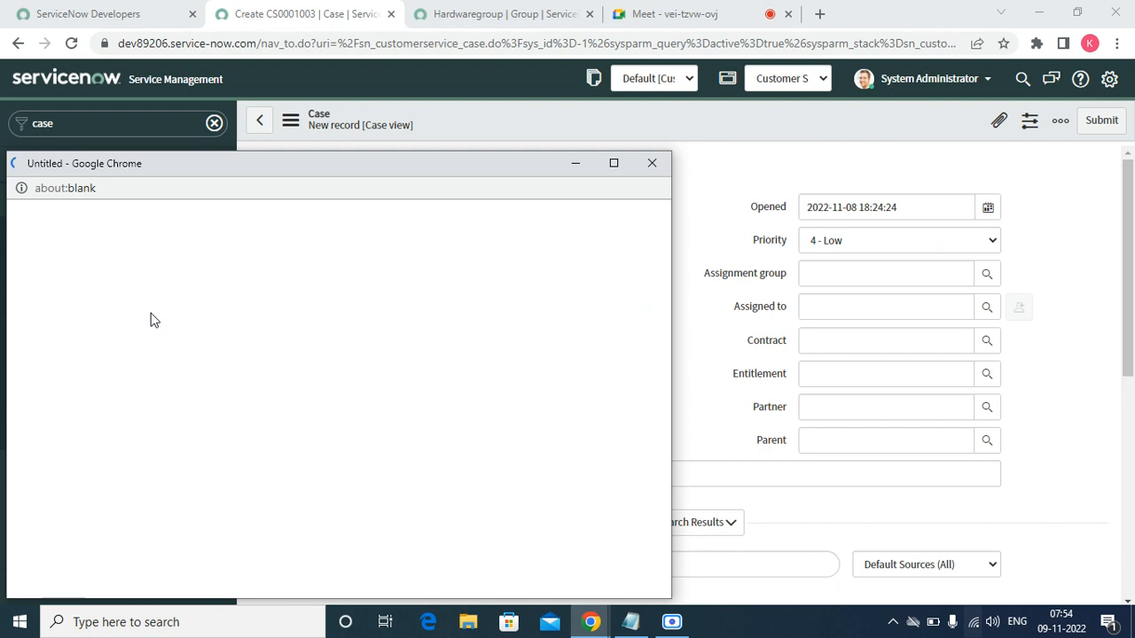
{"action": "left_click", "coordinate": [110, 315]}
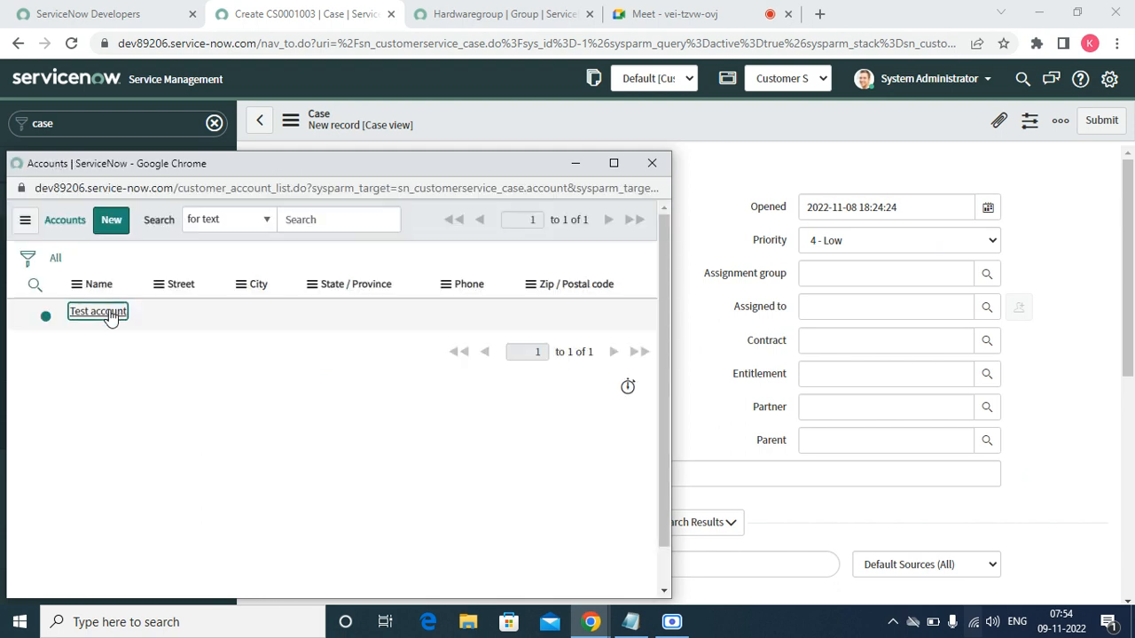
{"action": "left_click", "coordinate": [398, 308]}
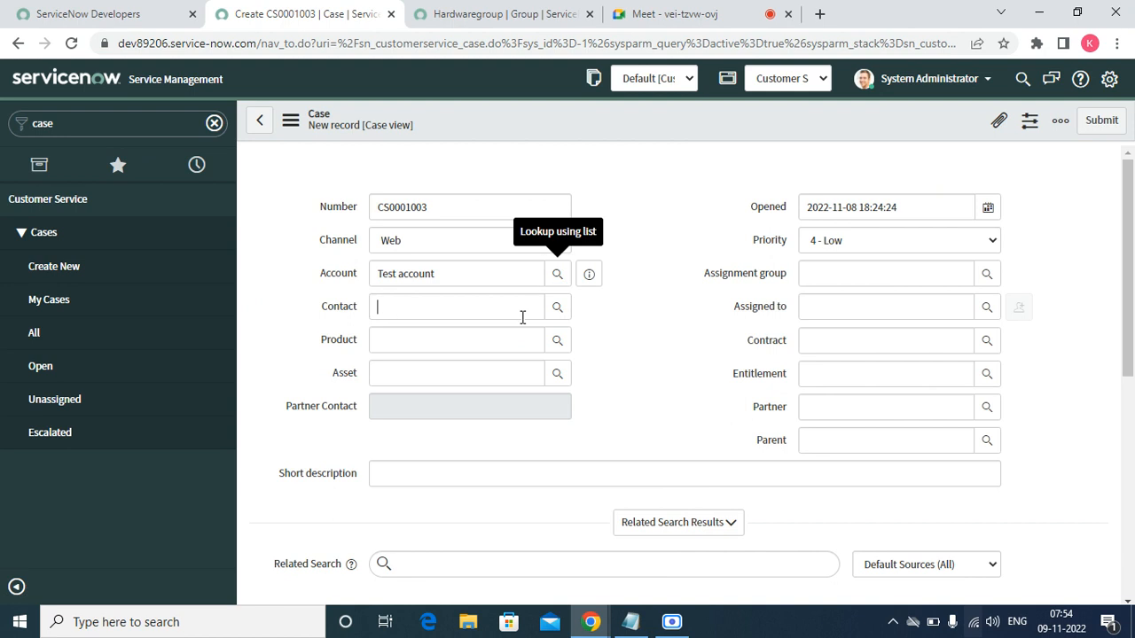
{"action": "left_click", "coordinate": [561, 313]}
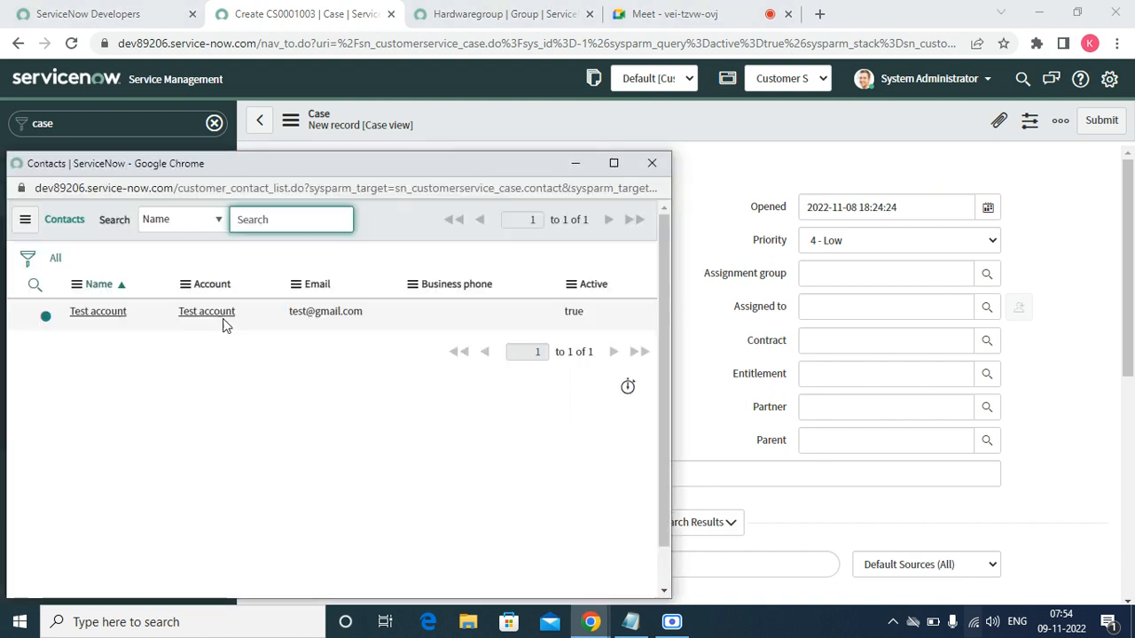
{"action": "left_click", "coordinate": [95, 314]}
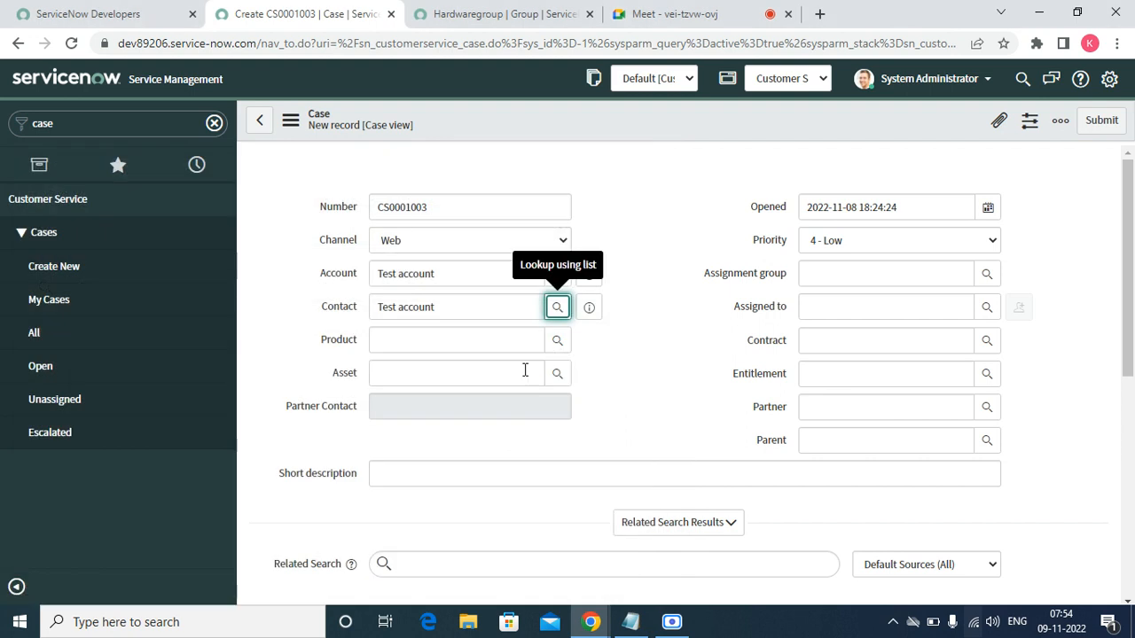
- Set Product to Fujitsu 1TB Hybrid Solid State Drive, leave Asset empty, and begin the short description
{"action": "left_click", "coordinate": [517, 345]}
{"action": "left_click", "coordinate": [558, 347]}
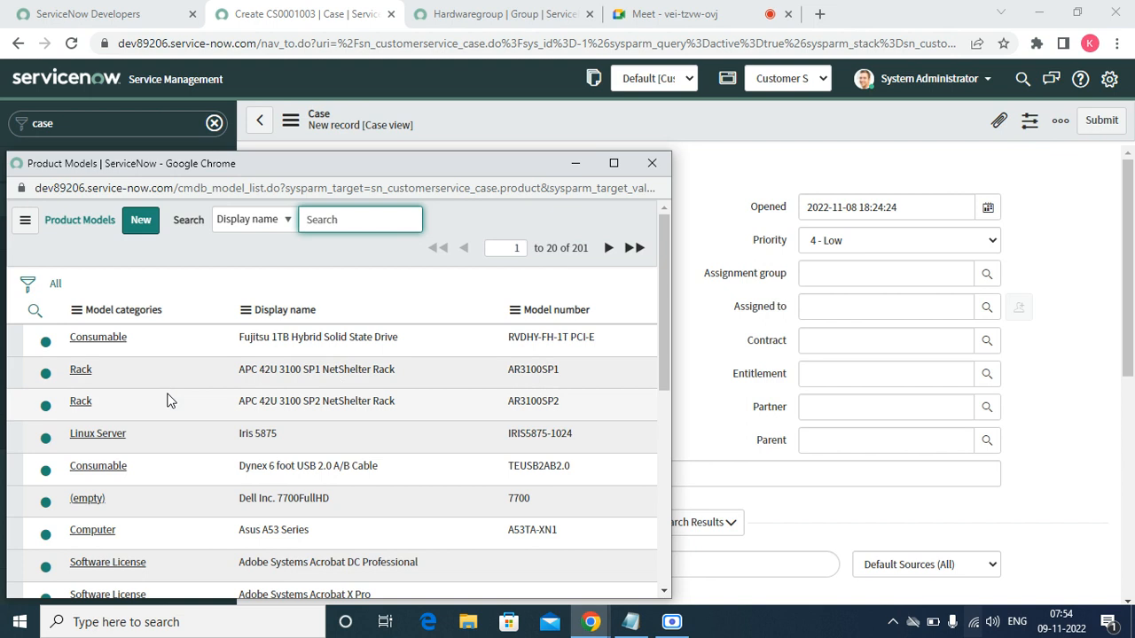
{"action": "left_click", "coordinate": [92, 337]}
{"action": "left_click", "coordinate": [406, 382]}
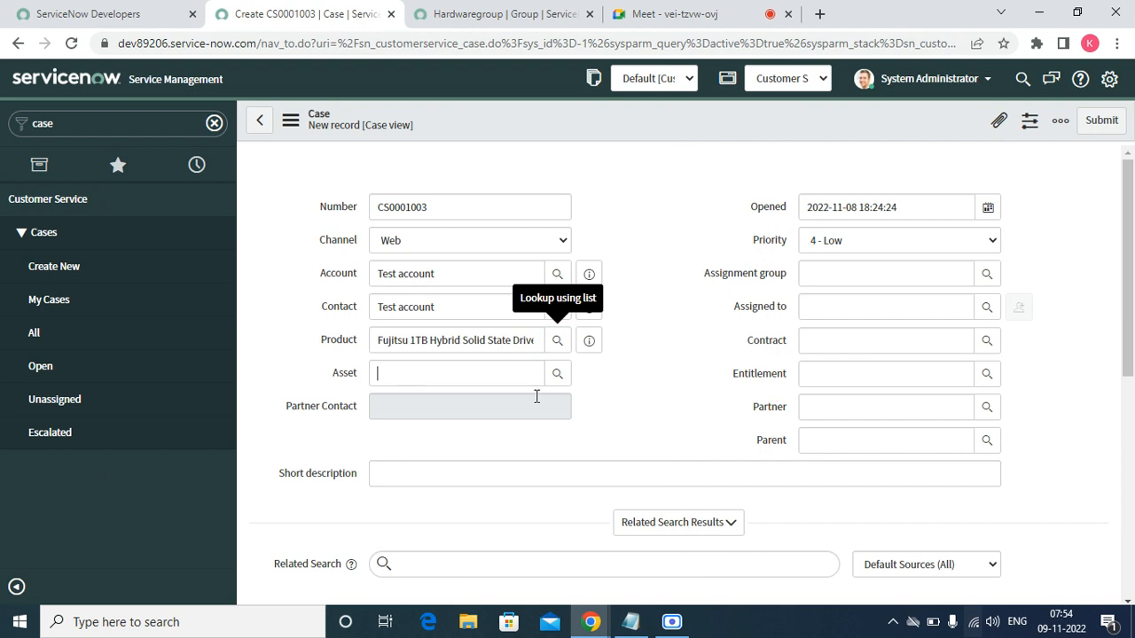
{"action": "left_click", "coordinate": [557, 377]}
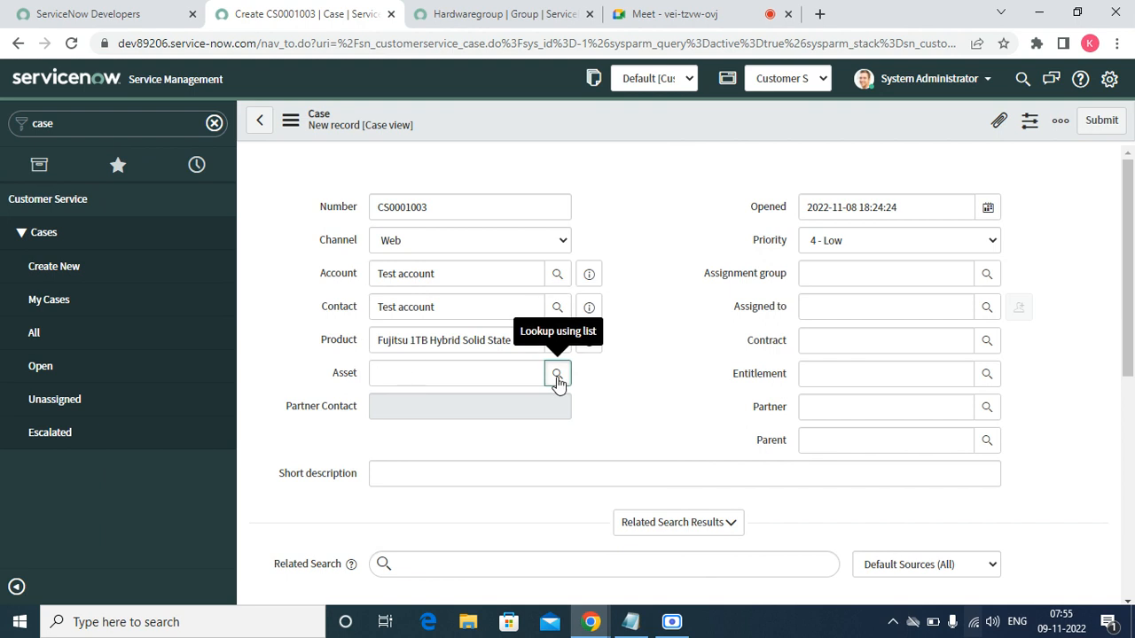
{"action": "left_click", "coordinate": [556, 377]}
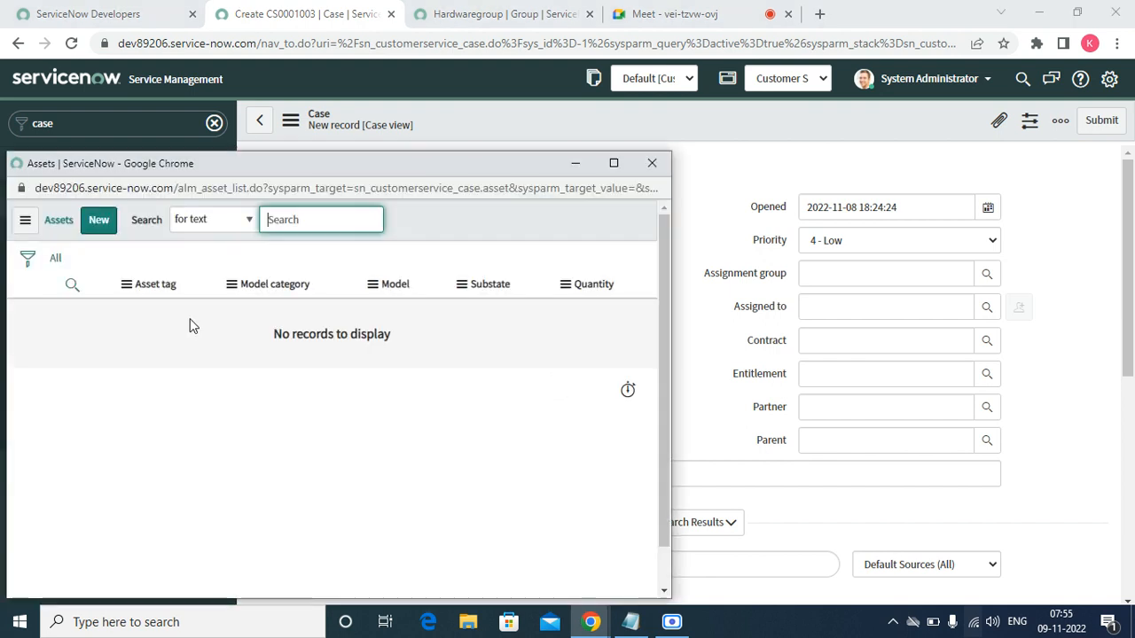
{"action": "left_click", "coordinate": [651, 162]}
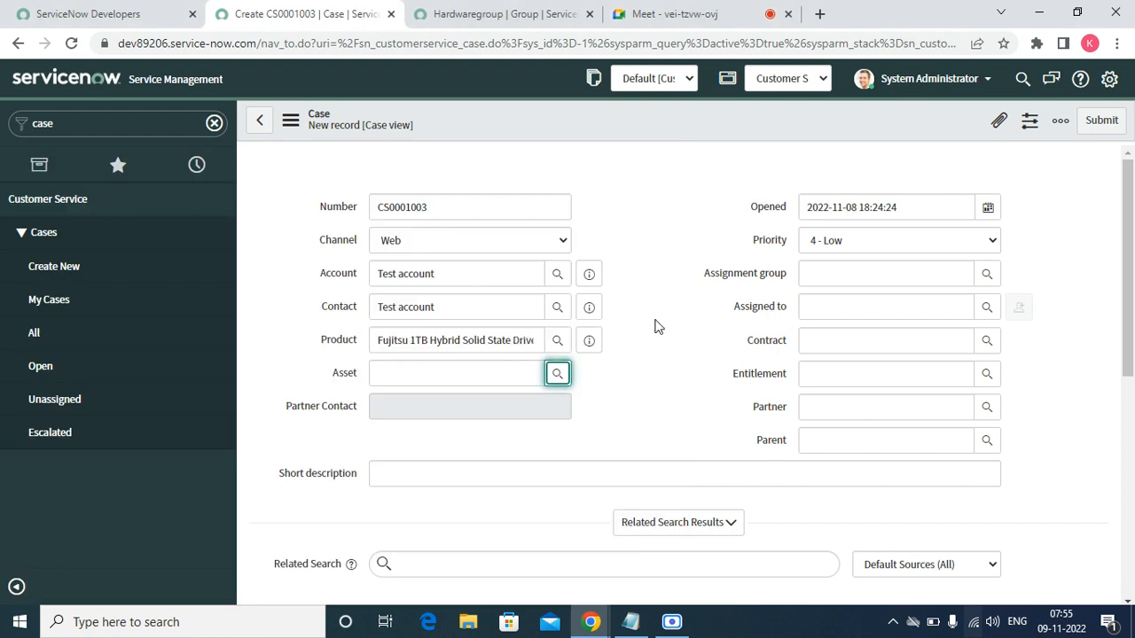
{"action": "left_click", "coordinate": [380, 479]}
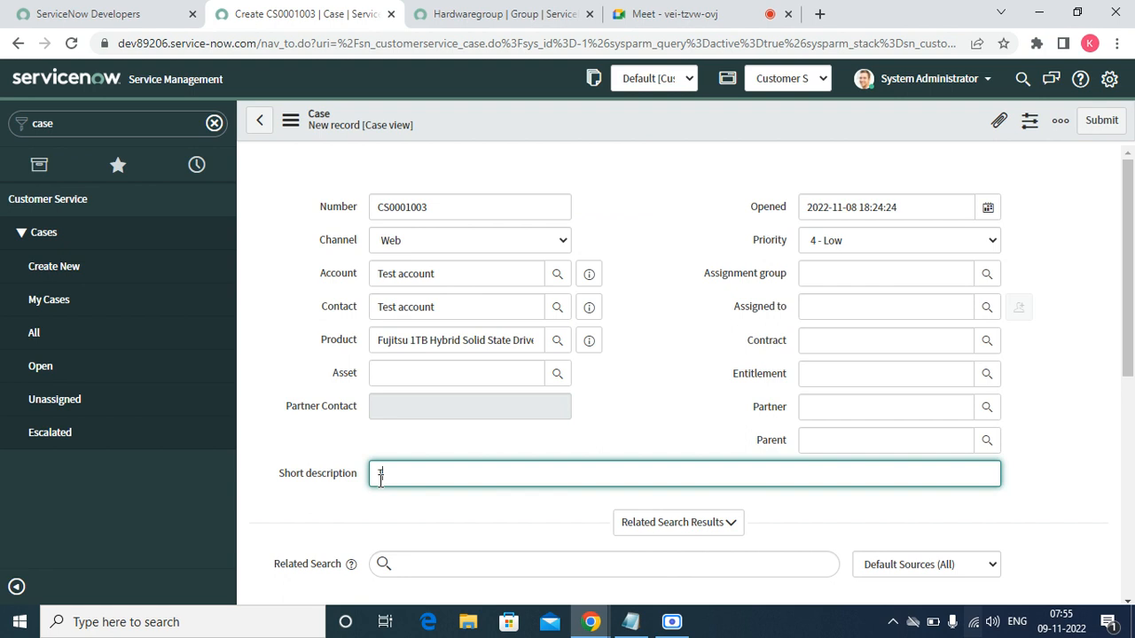
- Set Assignment group to Hardwaregroup, leaving Assigned to empty
{"action": "left_click", "coordinate": [899, 276]}
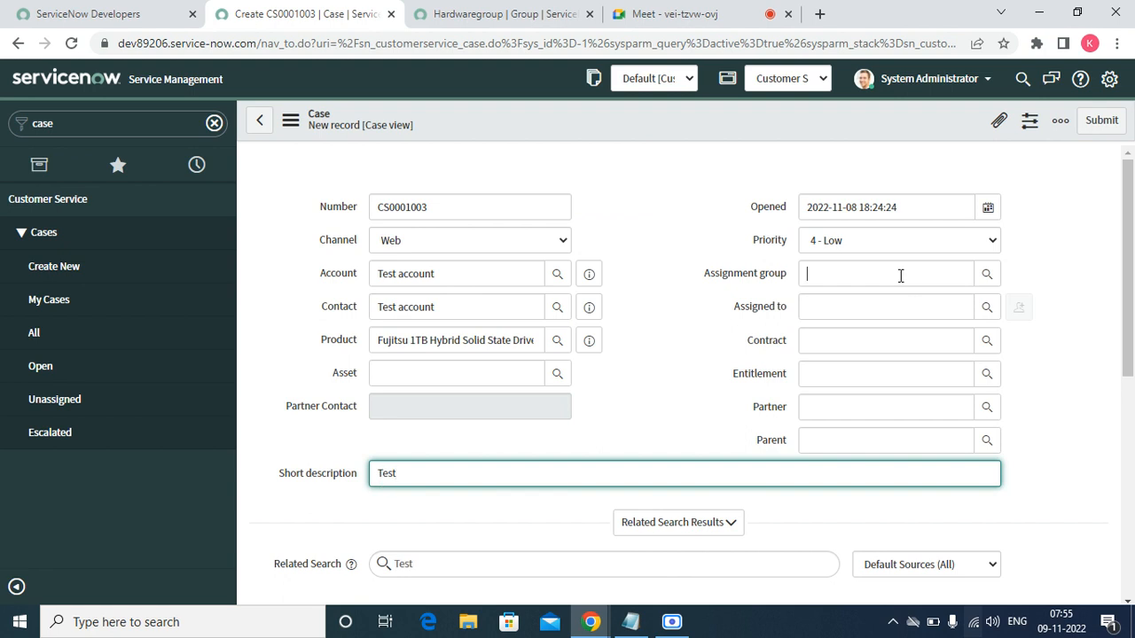
{"action": "left_click", "coordinate": [986, 275]}
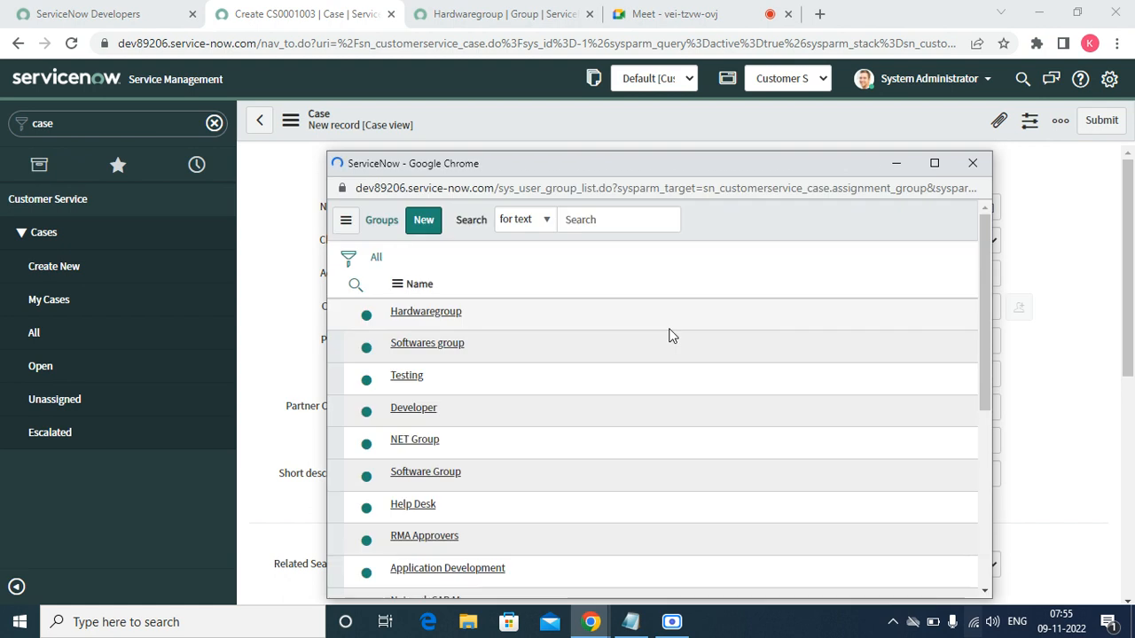
{"action": "left_click", "coordinate": [426, 314]}
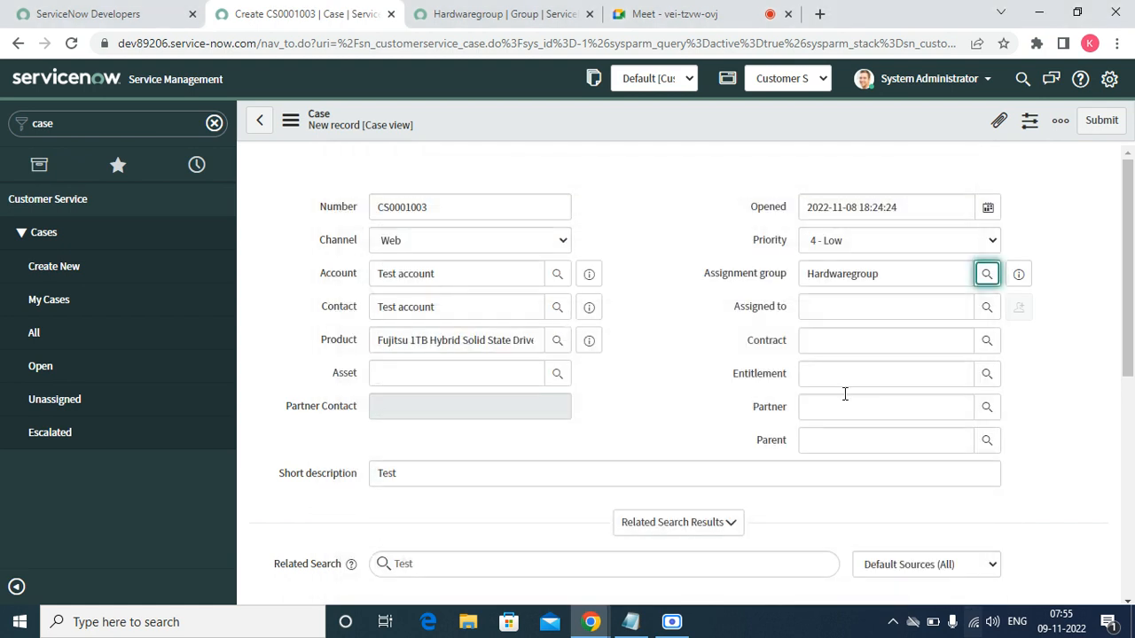
{"action": "left_click", "coordinate": [845, 306]}
{"action": "left_click", "coordinate": [989, 308]}
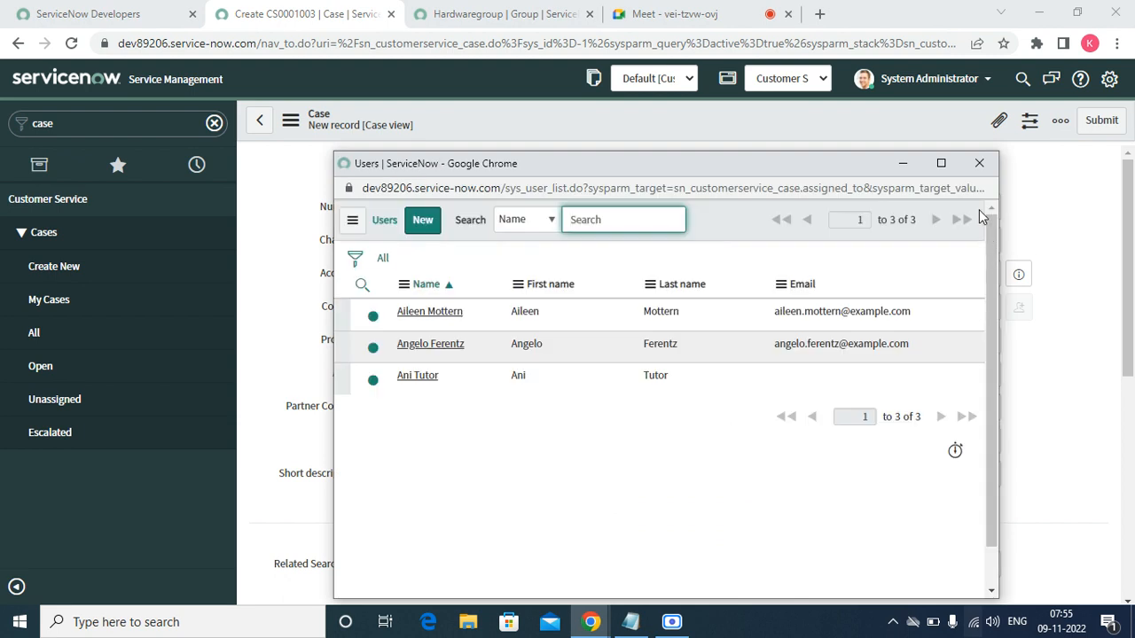
{"action": "left_click", "coordinate": [979, 163]}
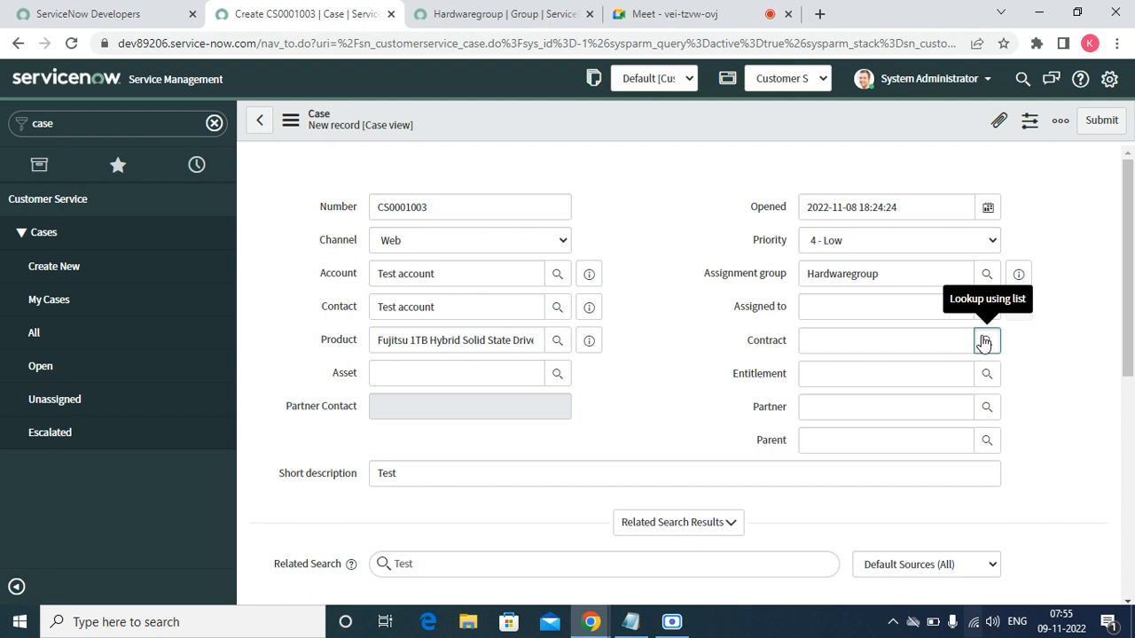
- Set Contract to CNTR0010002 and Entitlement to Test, leaving Partner empty
{"action": "left_click", "coordinate": [984, 343]}
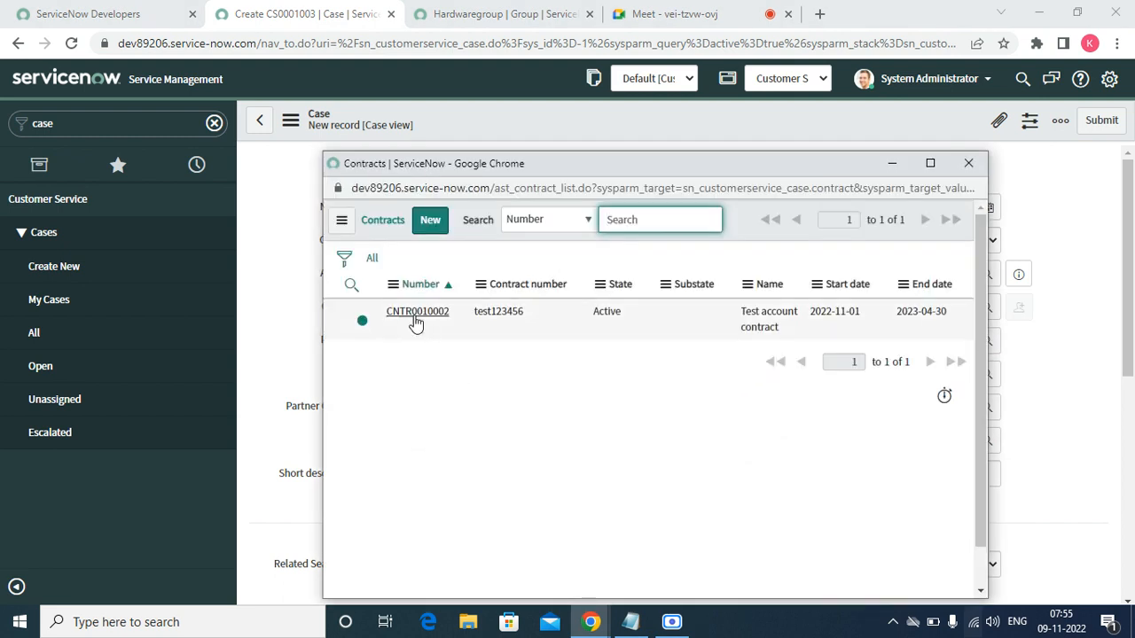
{"action": "left_click", "coordinate": [415, 319]}
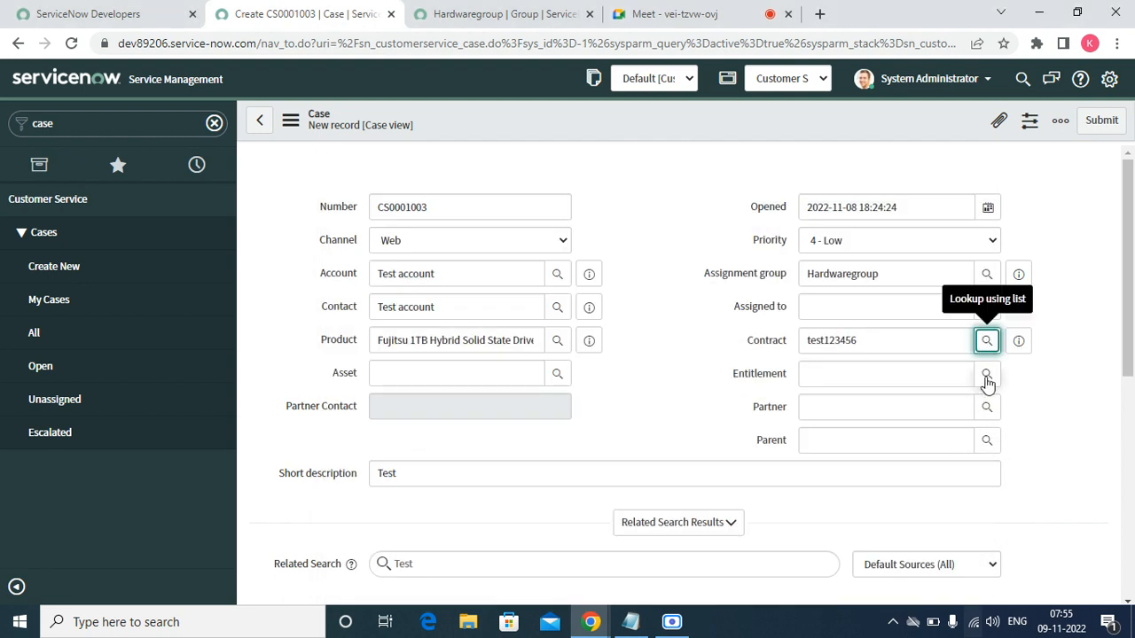
{"action": "left_click", "coordinate": [987, 376]}
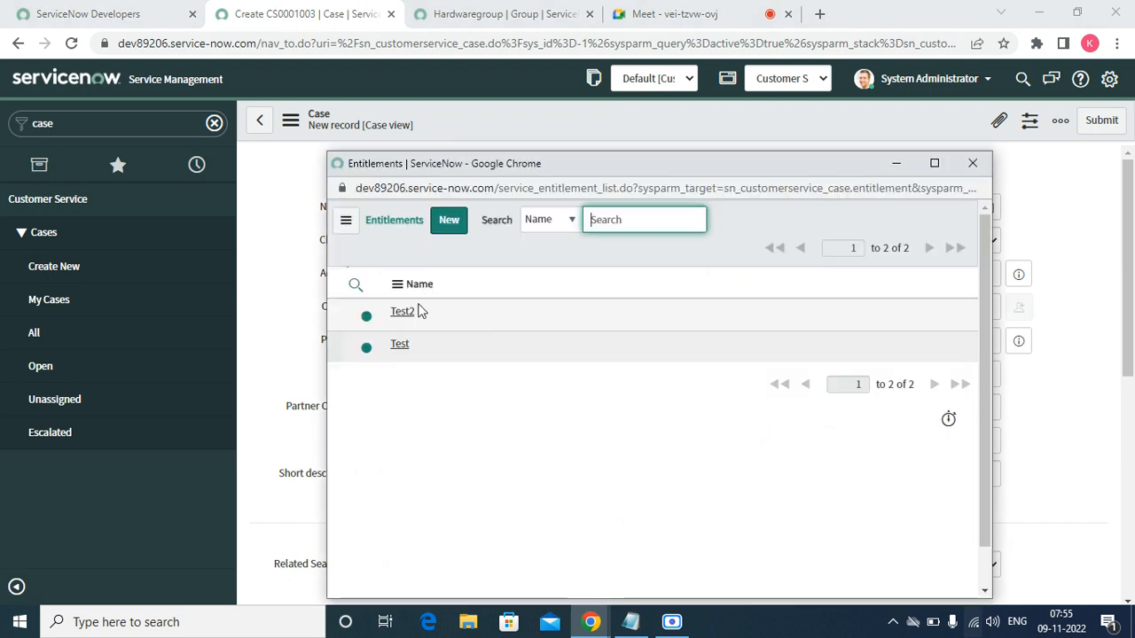
{"action": "left_click", "coordinate": [398, 345]}
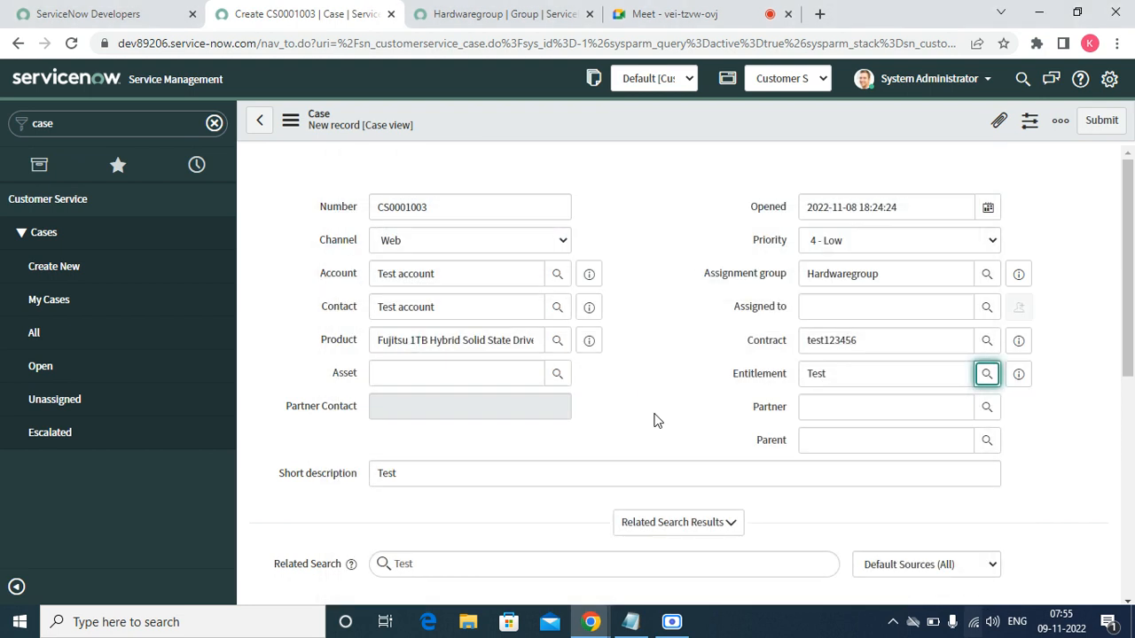
{"action": "left_click", "coordinate": [932, 412]}
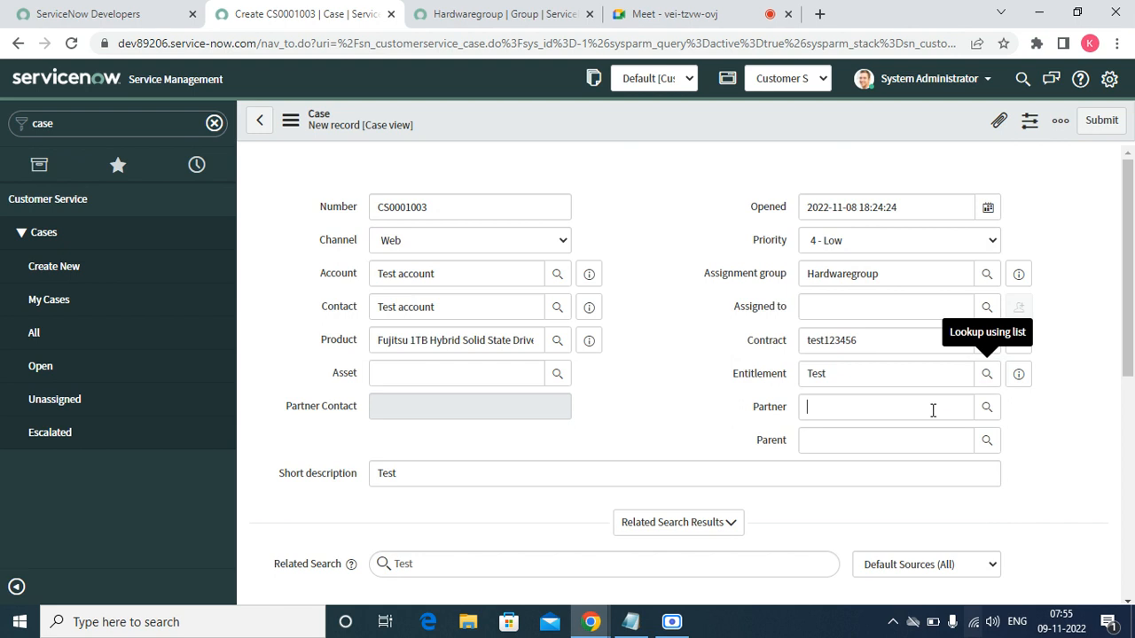
{"action": "left_click", "coordinate": [988, 409]}
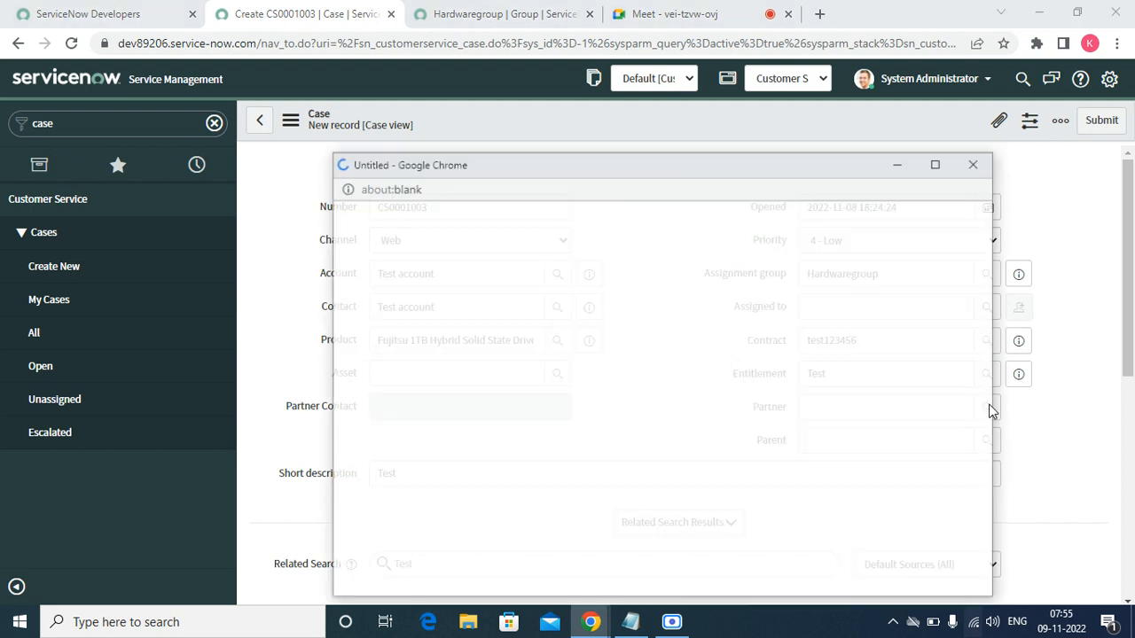
{"action": "left_click", "coordinate": [975, 163]}
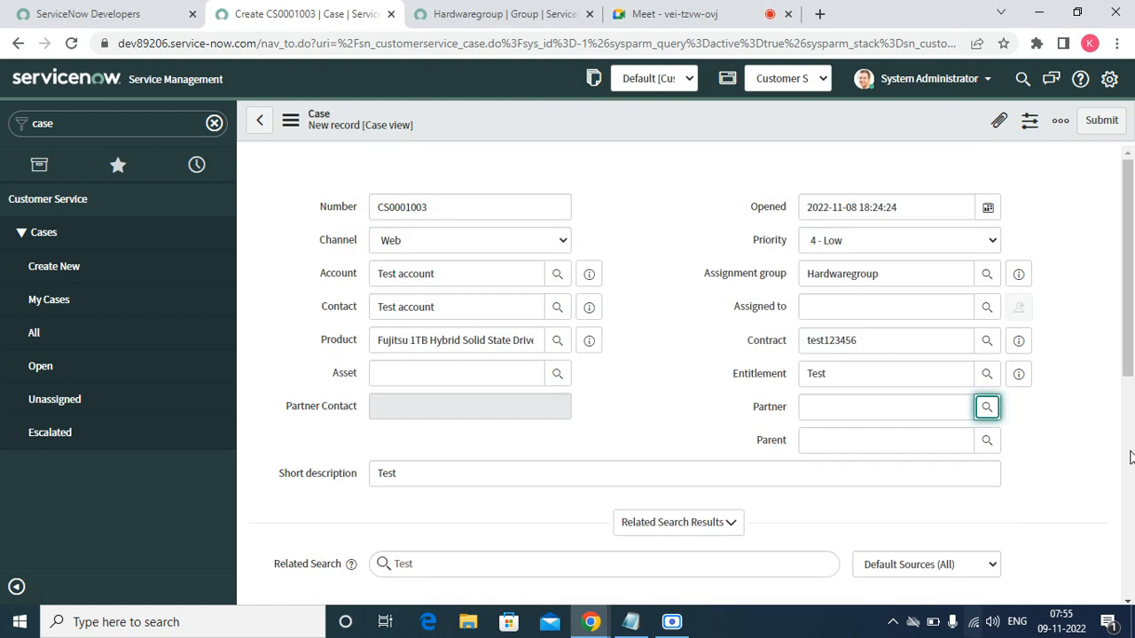
{"action": "left_click", "coordinate": [1126, 602]}
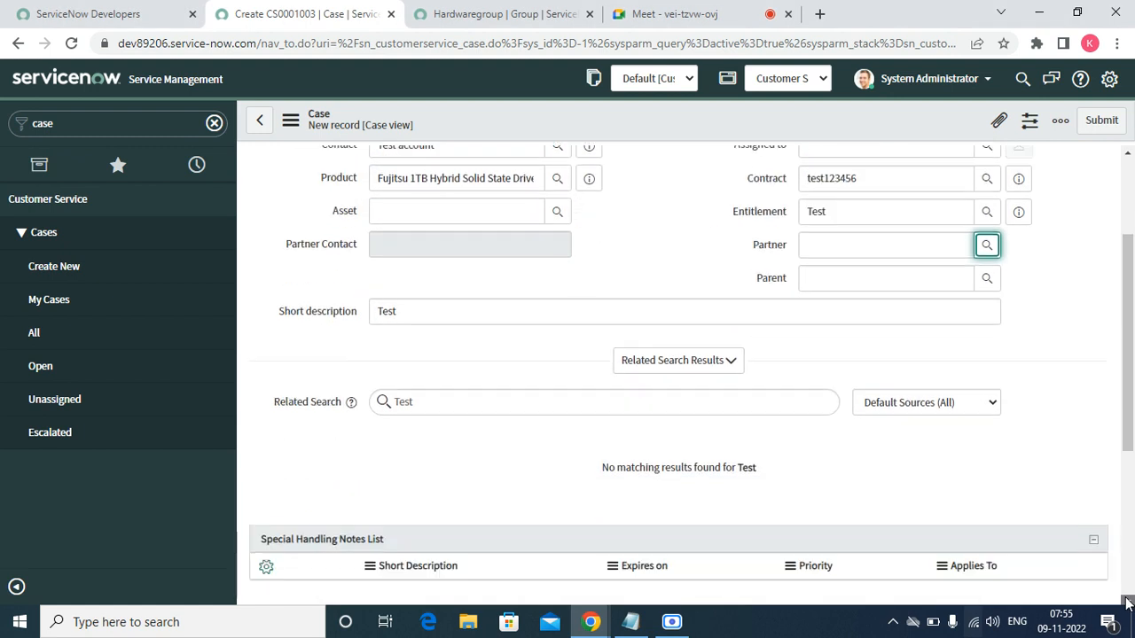
{"action": "left_click", "coordinate": [1126, 602]}
{"action": "left_click", "coordinate": [1126, 602]}
{"action": "left_click", "coordinate": [1127, 601]}
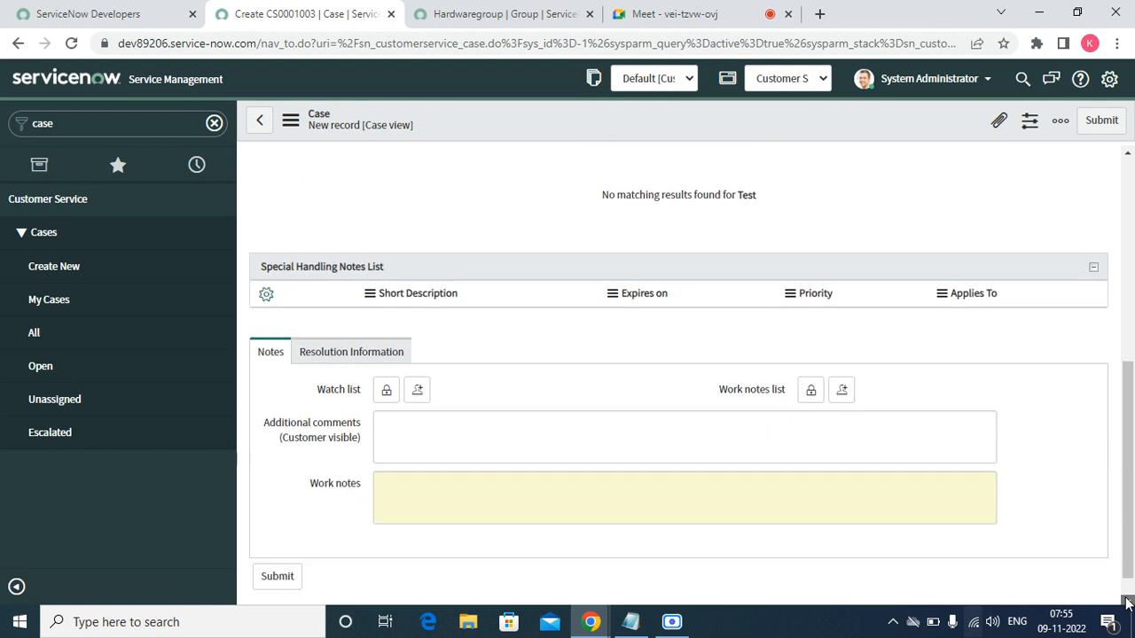
{"action": "left_click", "coordinate": [1127, 601]}
- Save case CS0001003 from the form header's context menu
{"action": "right_click", "coordinate": [527, 115]}
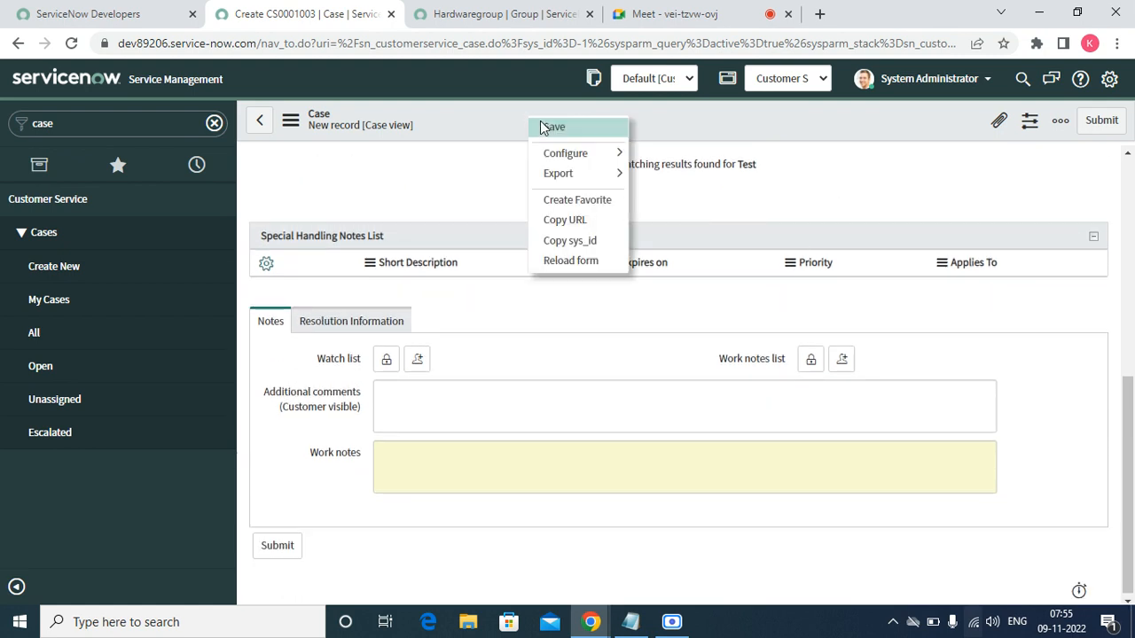
{"action": "left_click", "coordinate": [545, 123]}
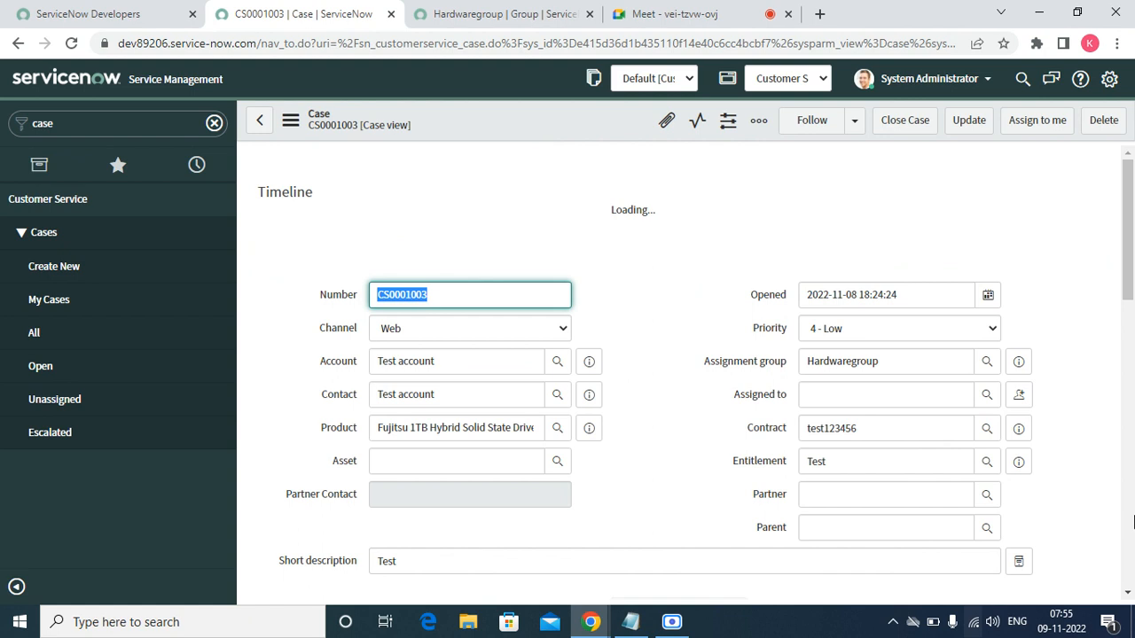
{"action": "left_click", "coordinate": [1127, 592]}
{"action": "scroll", "coordinate": [1126, 592], "scroll_direction": "down", "scroll_amount": 10}
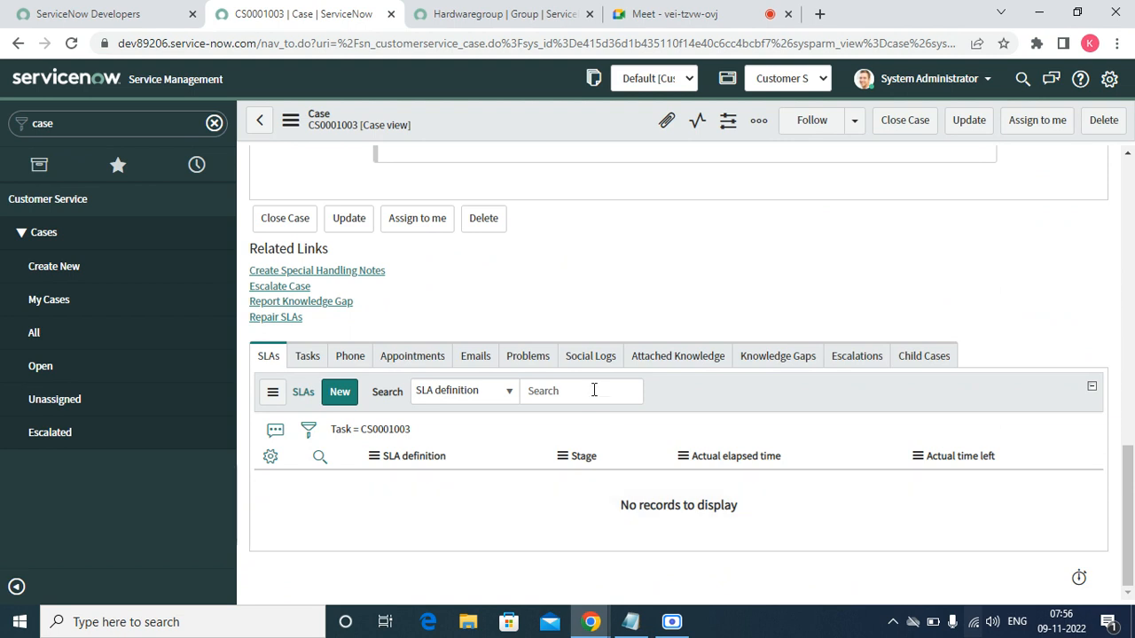
- Review the case's Tasks, Phone and Appointments lists, then reload the case form
{"action": "left_click", "coordinate": [303, 358]}
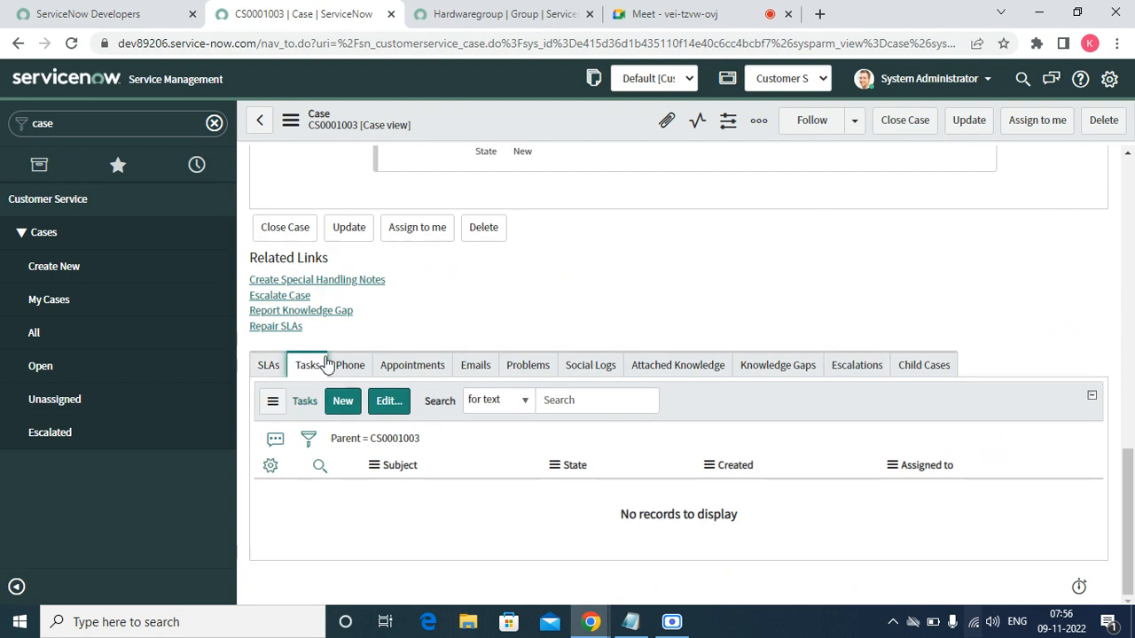
{"action": "left_click", "coordinate": [346, 371]}
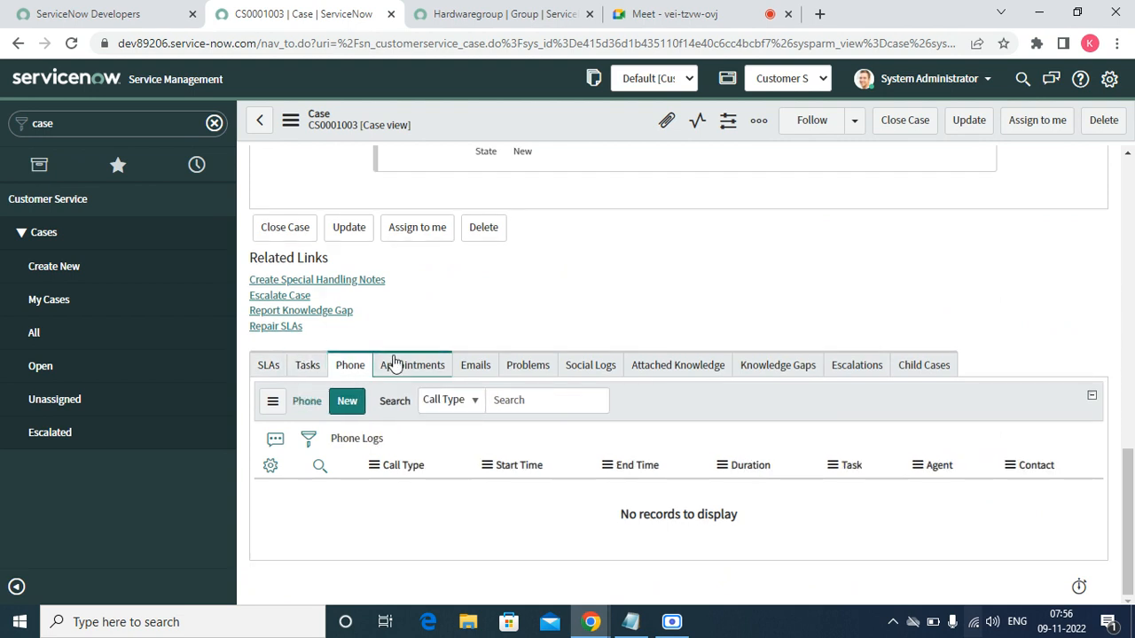
{"action": "left_click", "coordinate": [397, 367]}
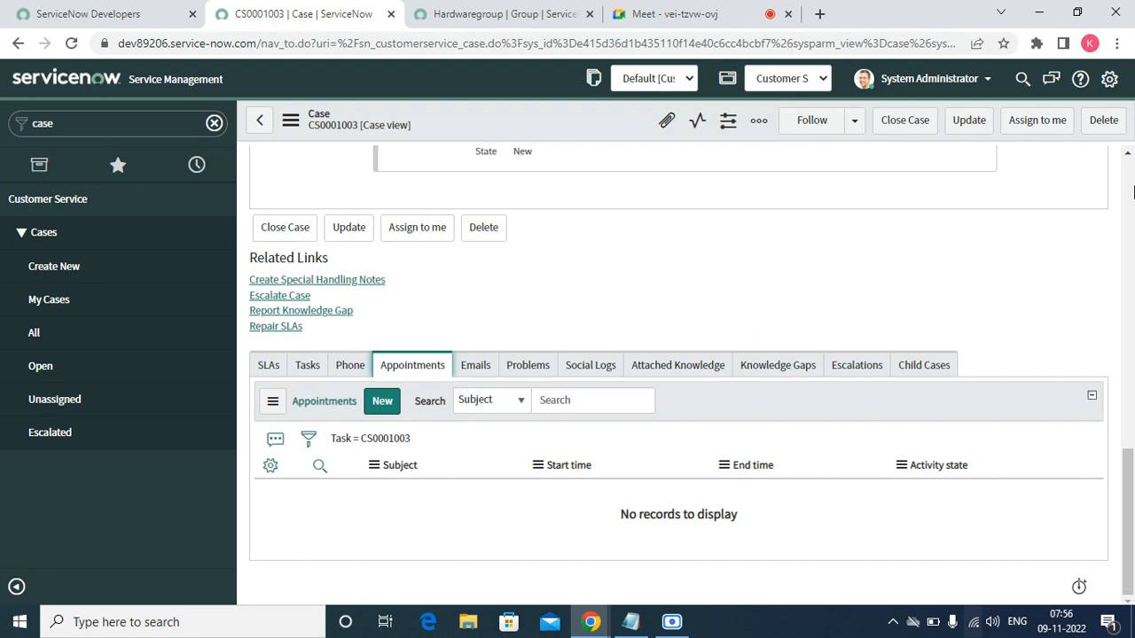
{"action": "left_click", "coordinate": [1126, 155]}
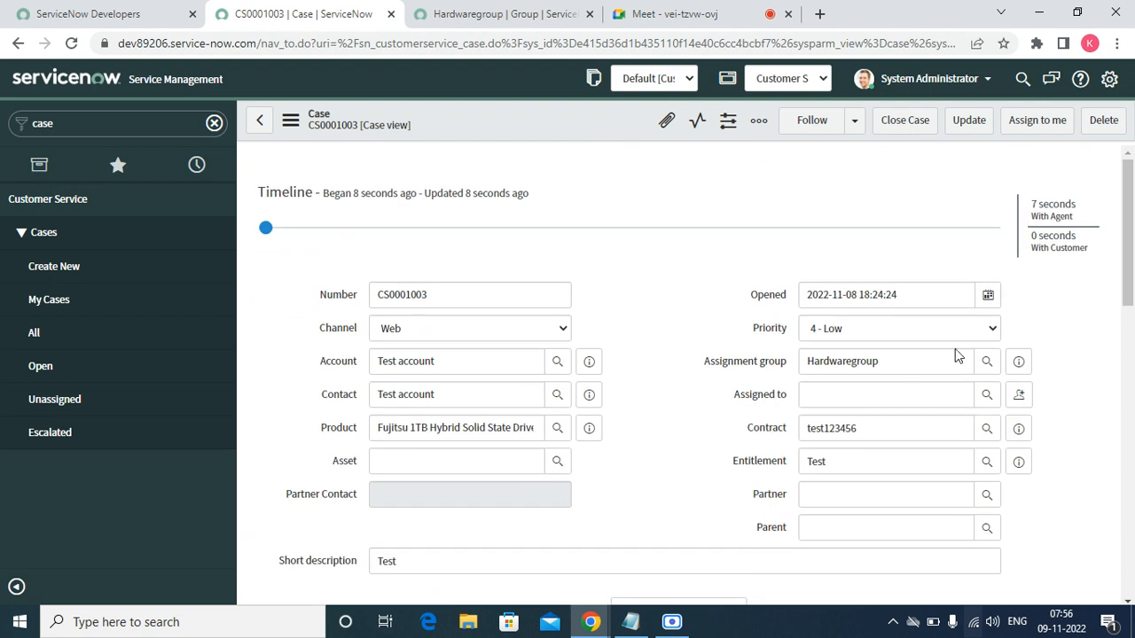
{"action": "left_click", "coordinate": [913, 394]}
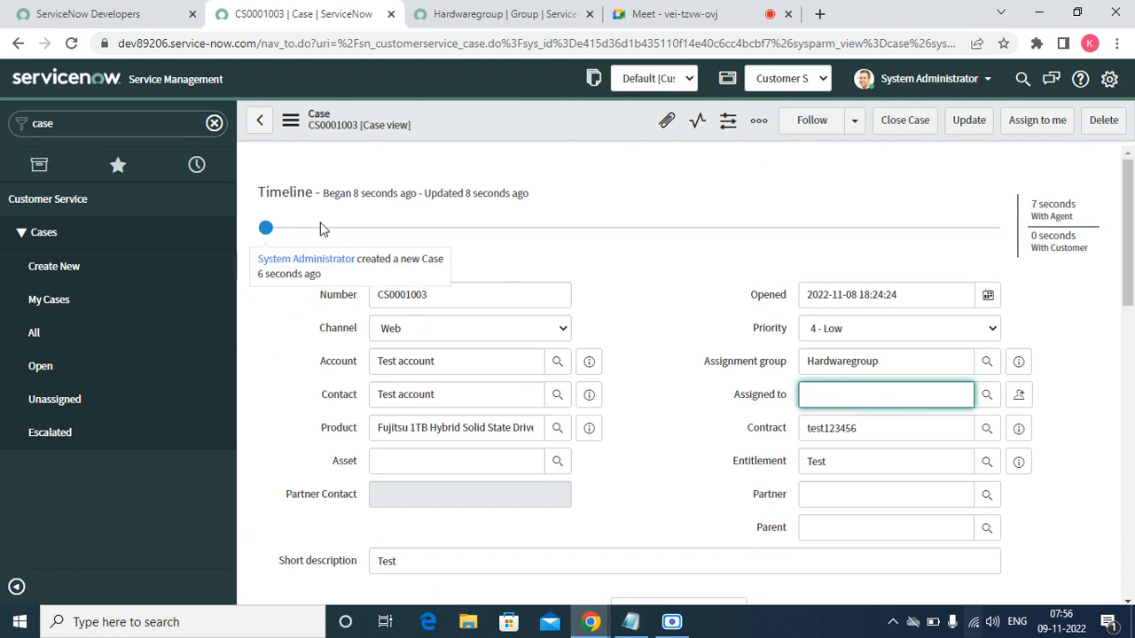
{"action": "left_click", "coordinate": [292, 121]}
{"action": "left_click", "coordinate": [337, 412]}
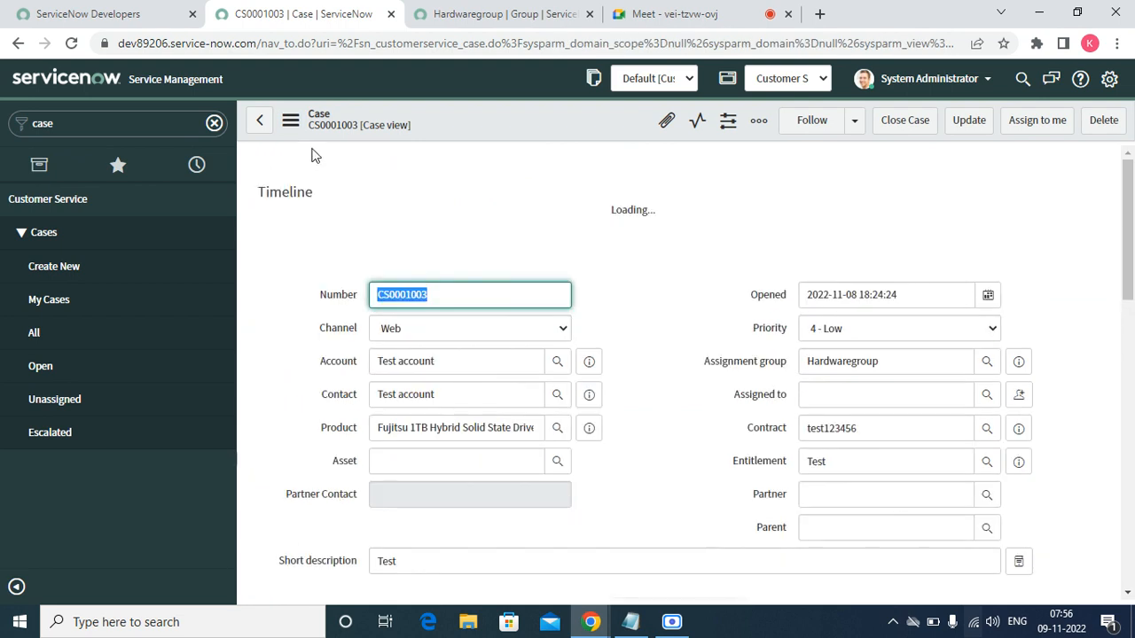
{"action": "left_click", "coordinate": [823, 395]}
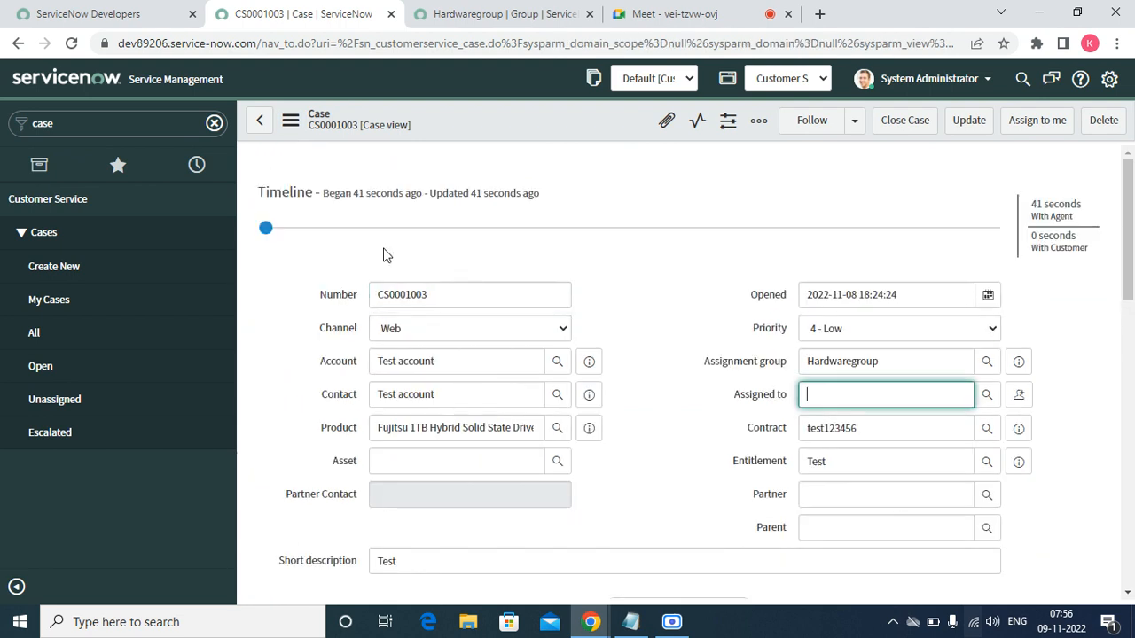
{"action": "left_click", "coordinate": [96, 123]}
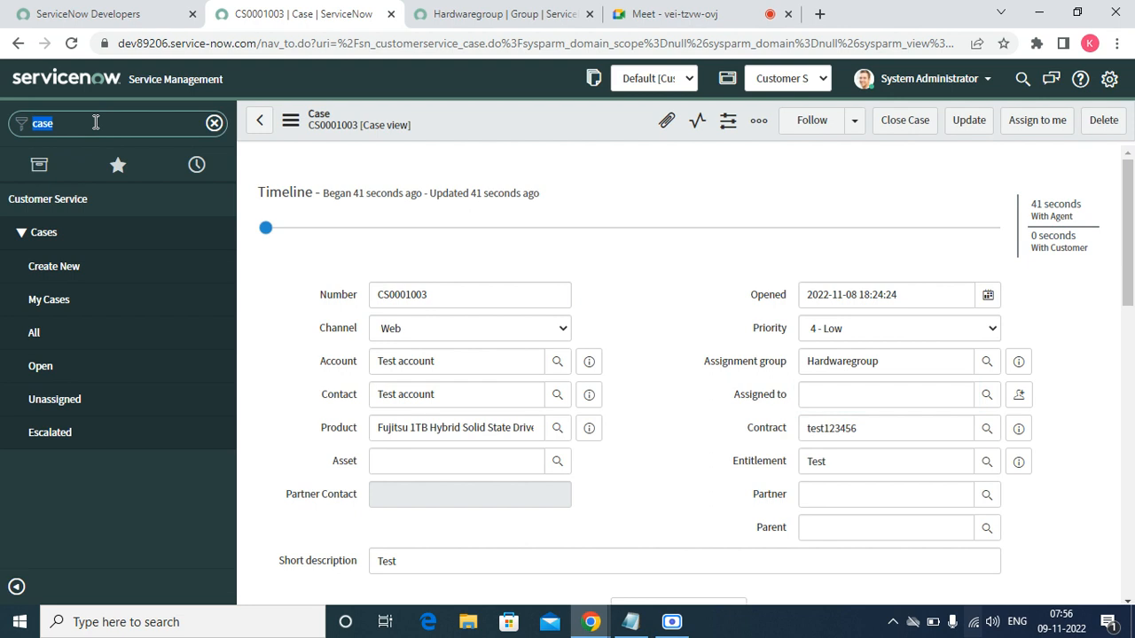
- Filter the navigator for the Advanced Work Assignment modules
{"action": "key", "text": "BackSpace"}
{"action": "type", "text": "adva"}
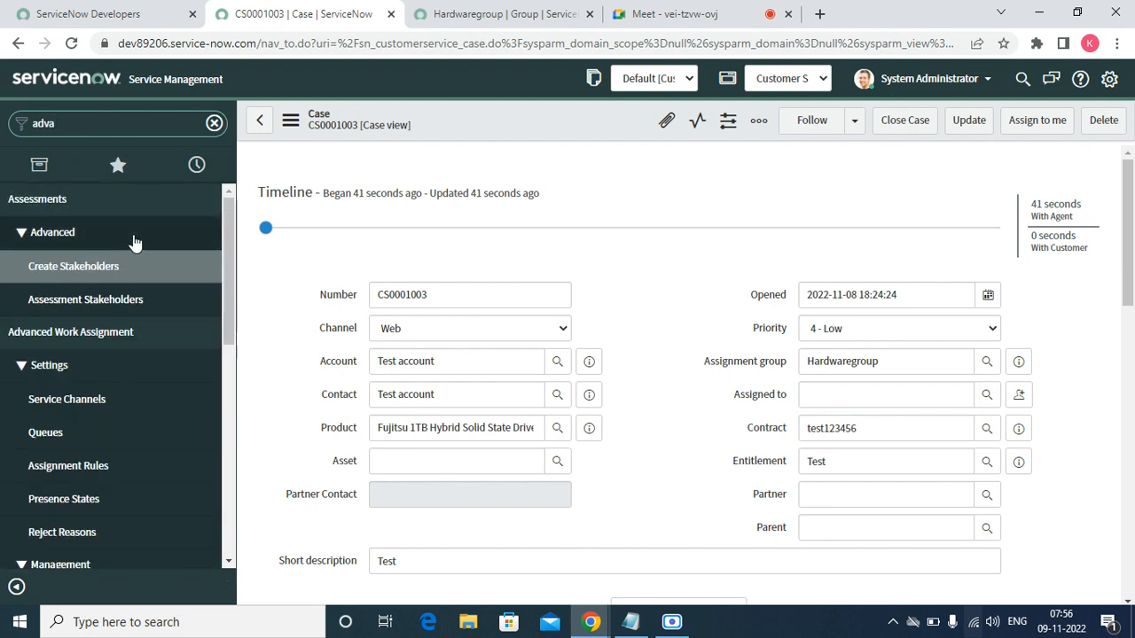
{"action": "type", "text": "nce w"}
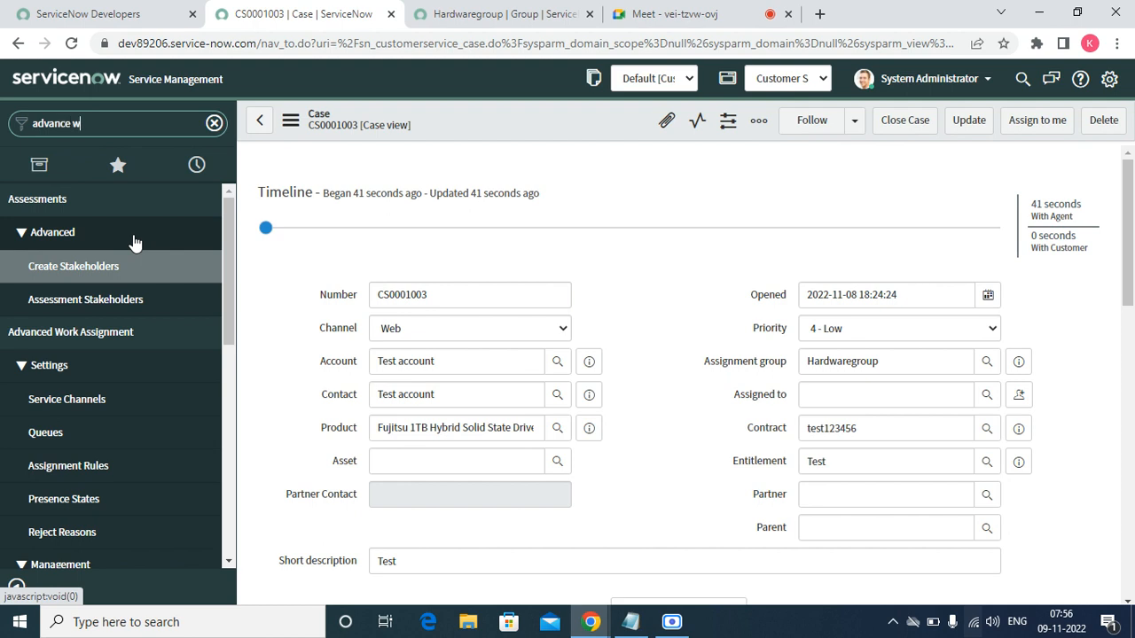
{"action": "type", "text": "o"}
{"action": "key", "text": "BackSpace"}
{"action": "key", "text": "BackSpace"}
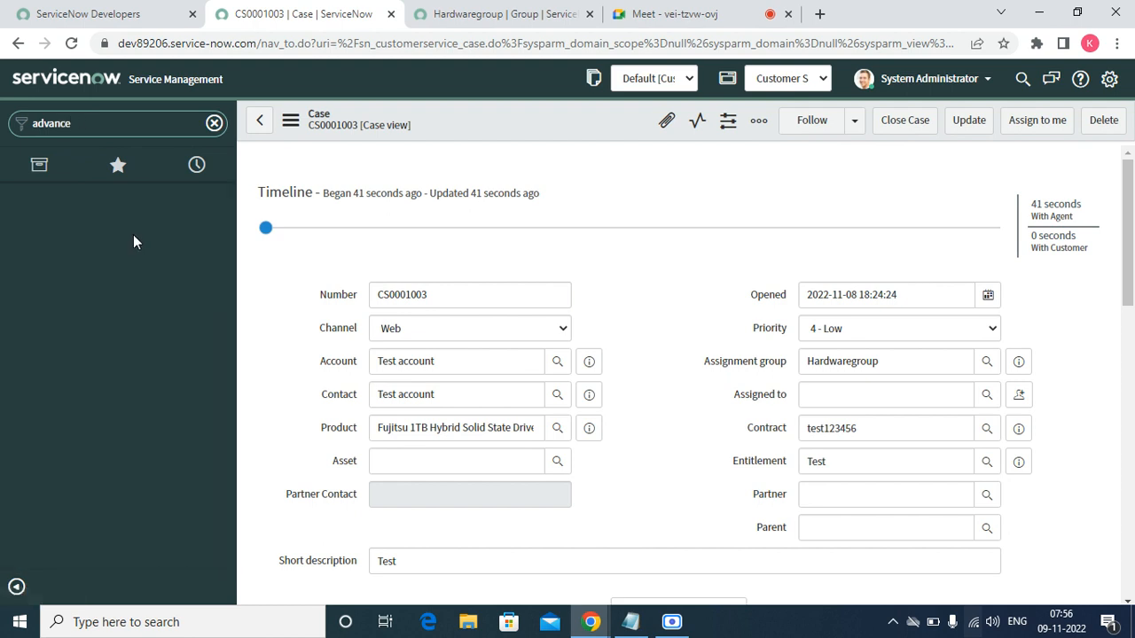
{"action": "type", "text": "d"}
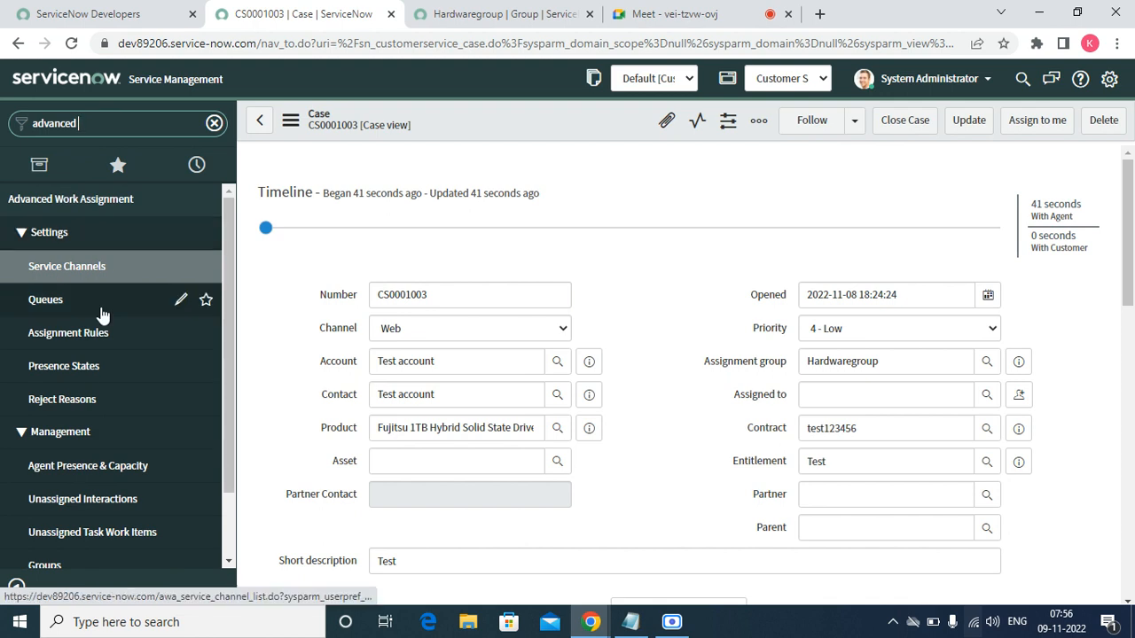
- Open Service Channels in a new tab and open the Case channel record
{"action": "right_click", "coordinate": [57, 294]}
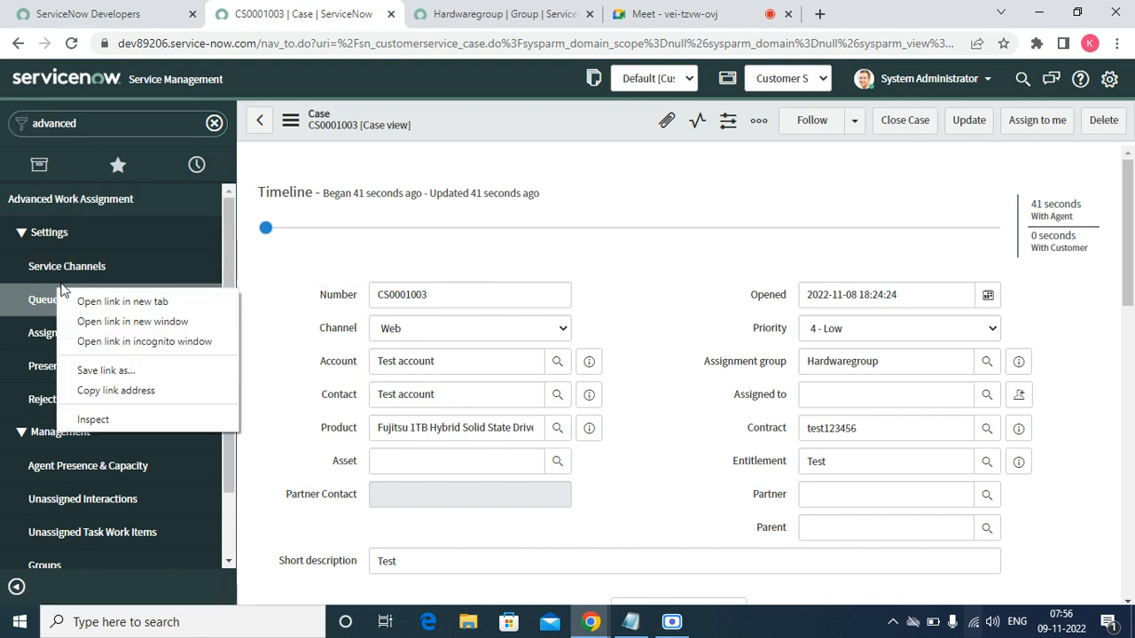
{"action": "right_click", "coordinate": [55, 264]}
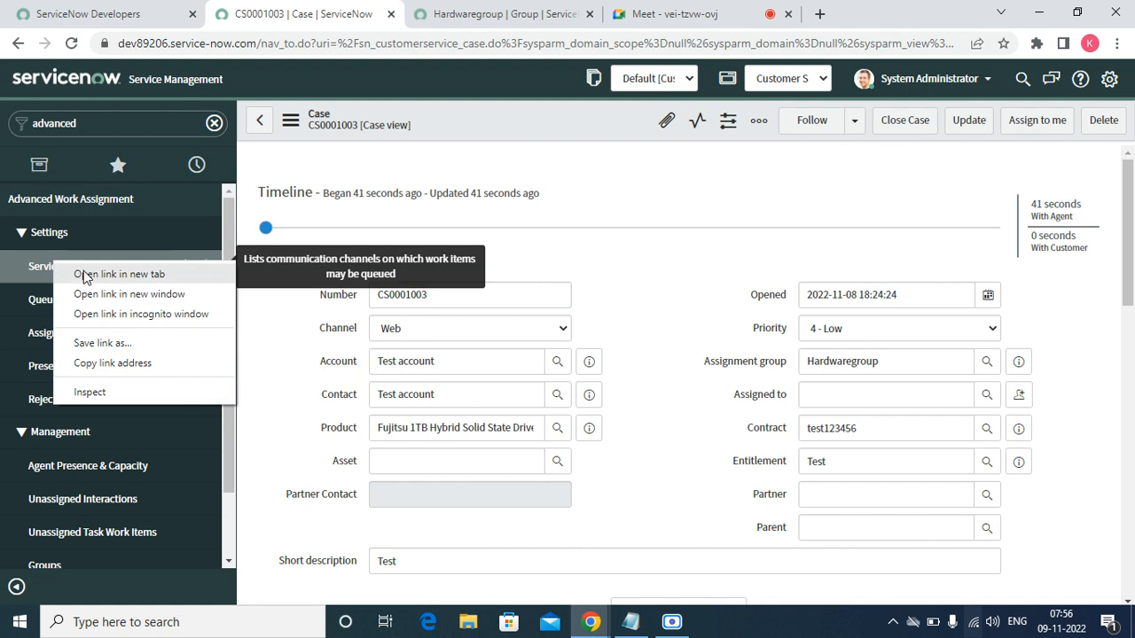
{"action": "left_click", "coordinate": [83, 274]}
{"action": "left_click", "coordinate": [396, 13]}
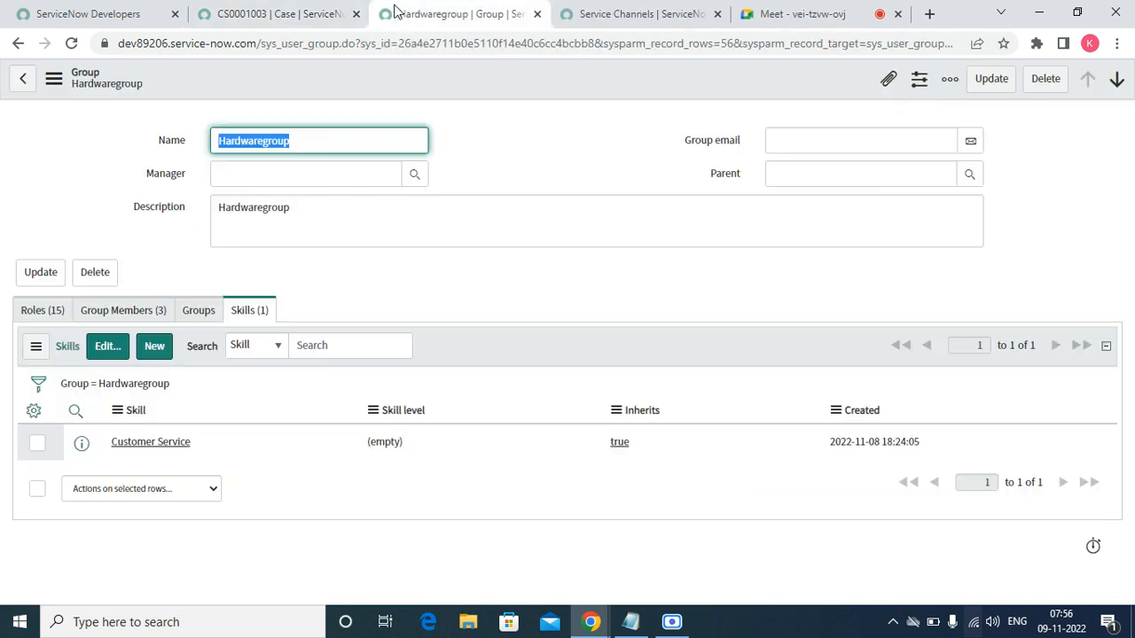
{"action": "left_click", "coordinate": [611, 14]}
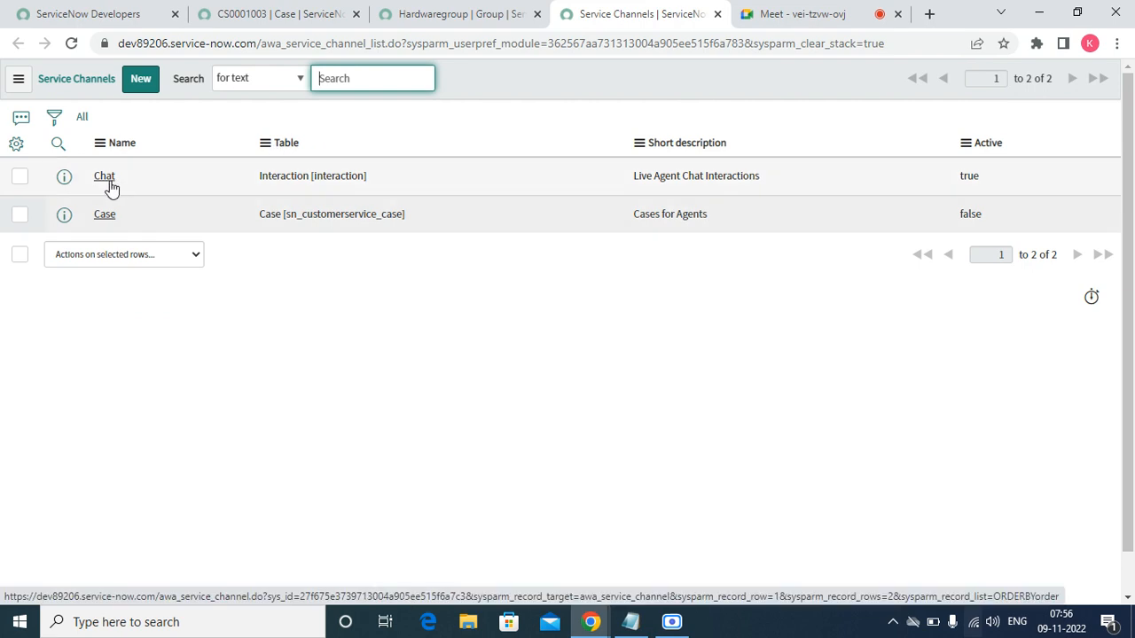
{"action": "left_click", "coordinate": [105, 216]}
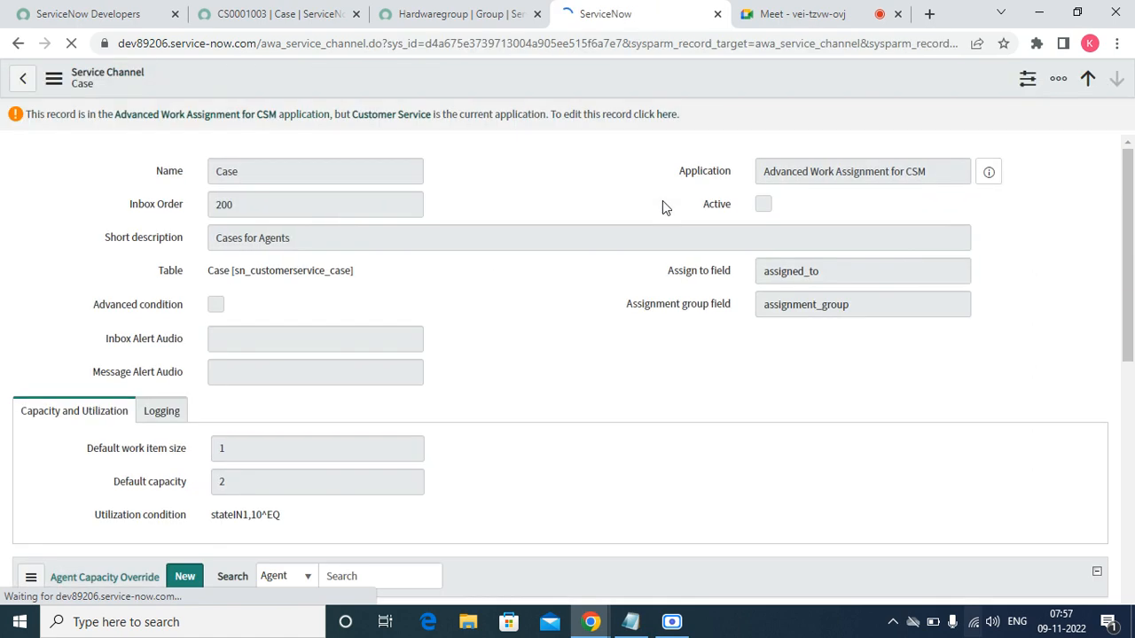
- Unlock the Case channel for editing in the AWA for CSM scope and mark it Active
{"action": "left_click", "coordinate": [666, 116]}
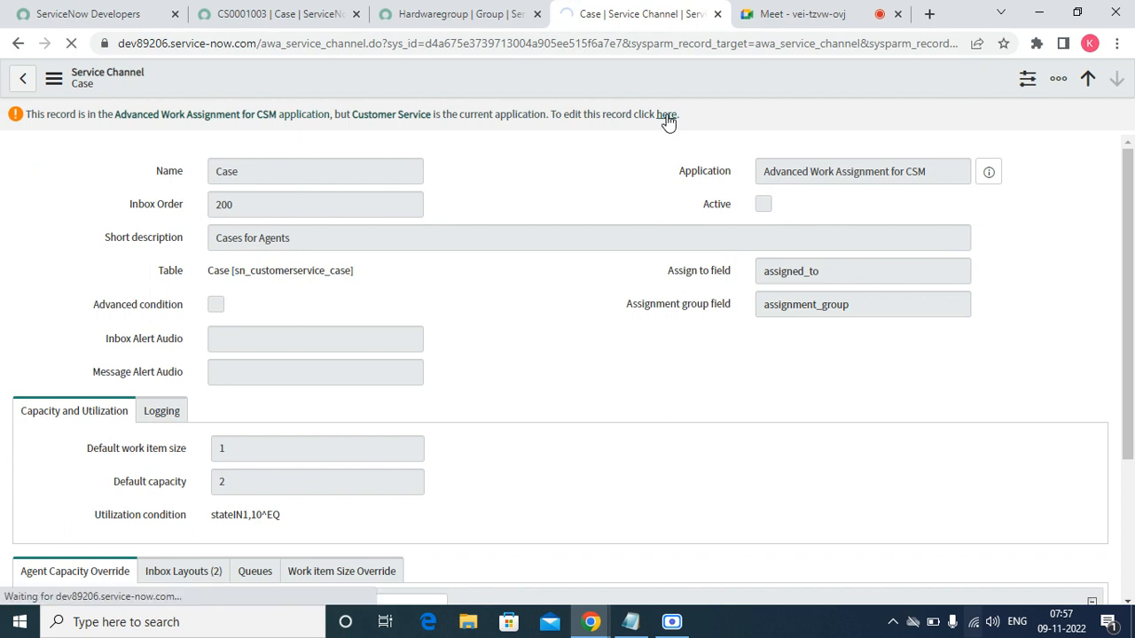
{"action": "left_click", "coordinate": [763, 207]}
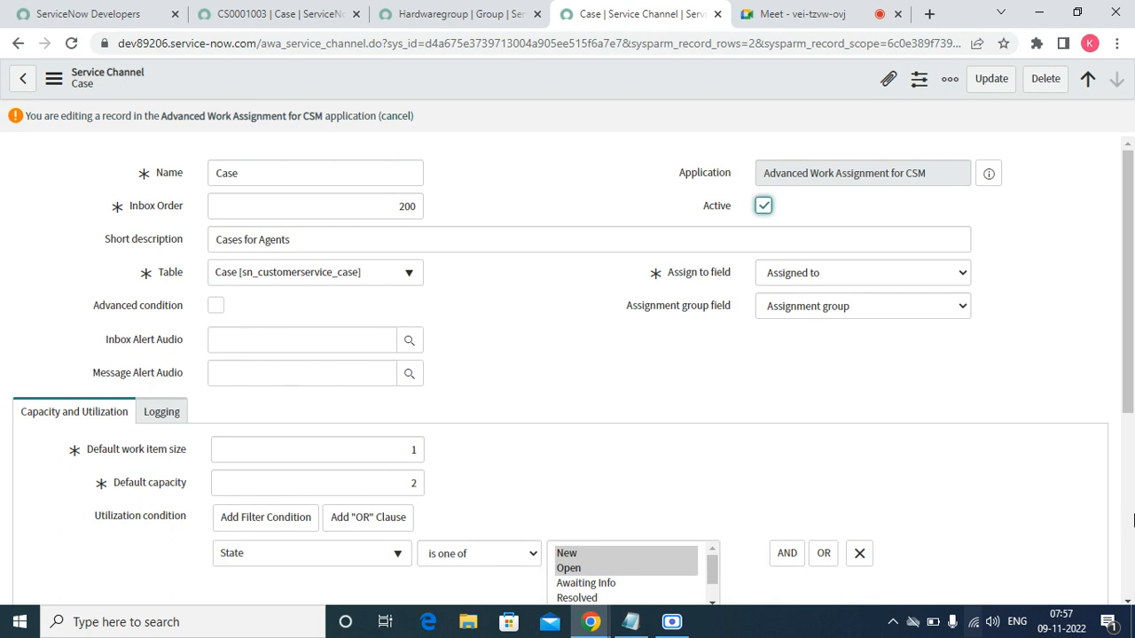
{"action": "left_click", "coordinate": [1126, 602]}
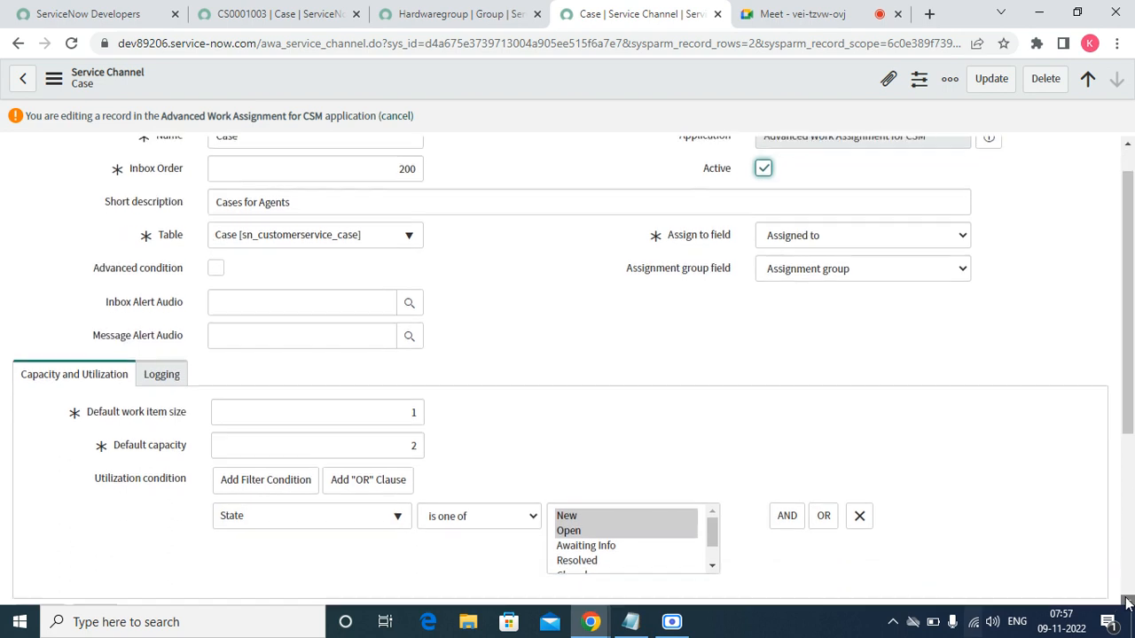
{"action": "left_click", "coordinate": [1127, 602]}
{"action": "left_click", "coordinate": [1127, 601]}
{"action": "left_click", "coordinate": [1127, 602]}
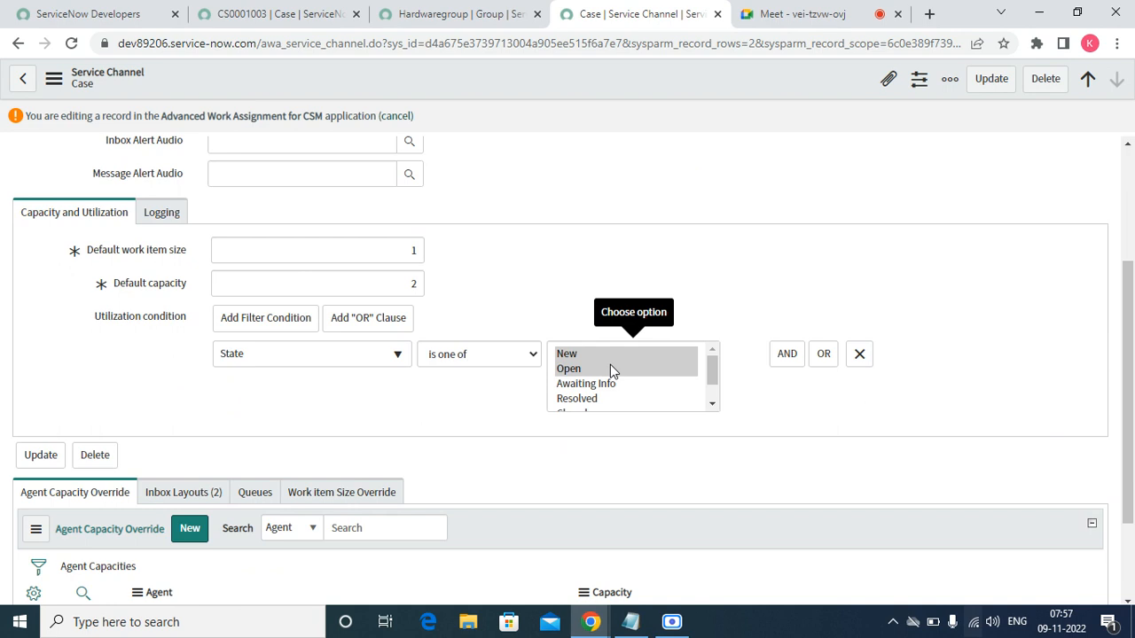
- Review the channel's two inbox layouts and empty Queues list, then return to case CS0001003
{"action": "scroll", "coordinate": [1129, 609], "scroll_direction": "down", "scroll_amount": 3}
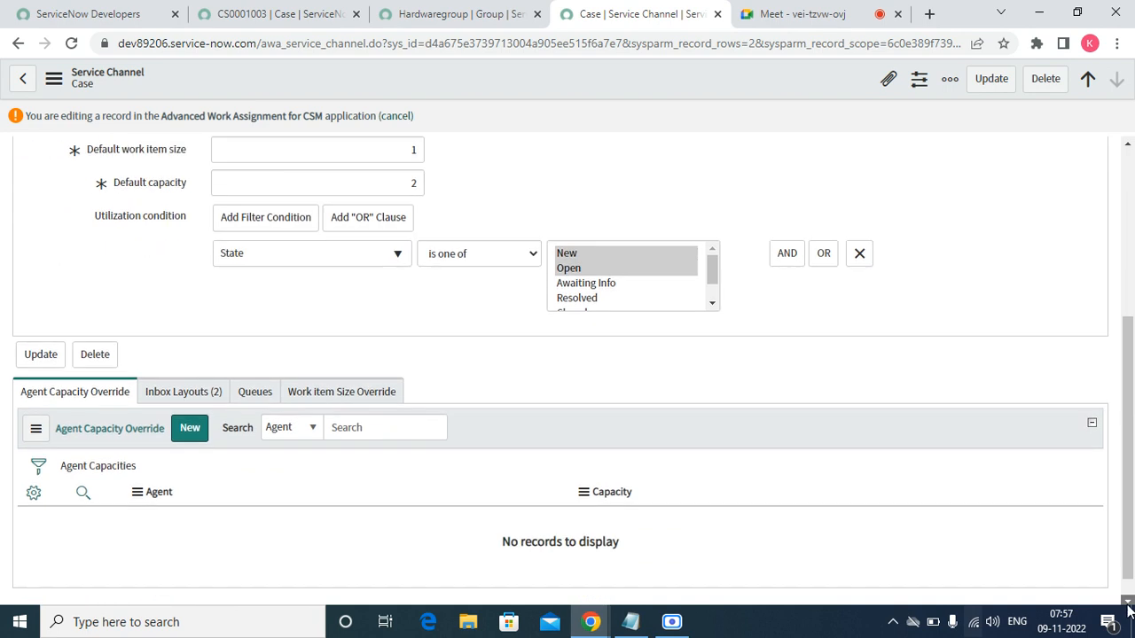
{"action": "left_click", "coordinate": [169, 366]}
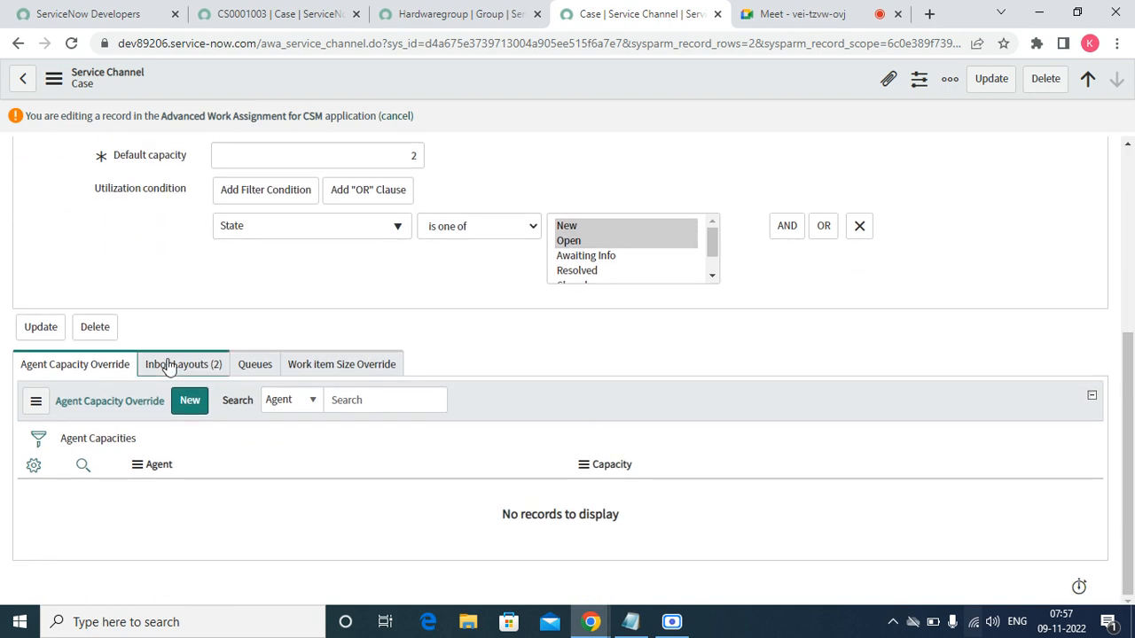
{"action": "left_click", "coordinate": [246, 371]}
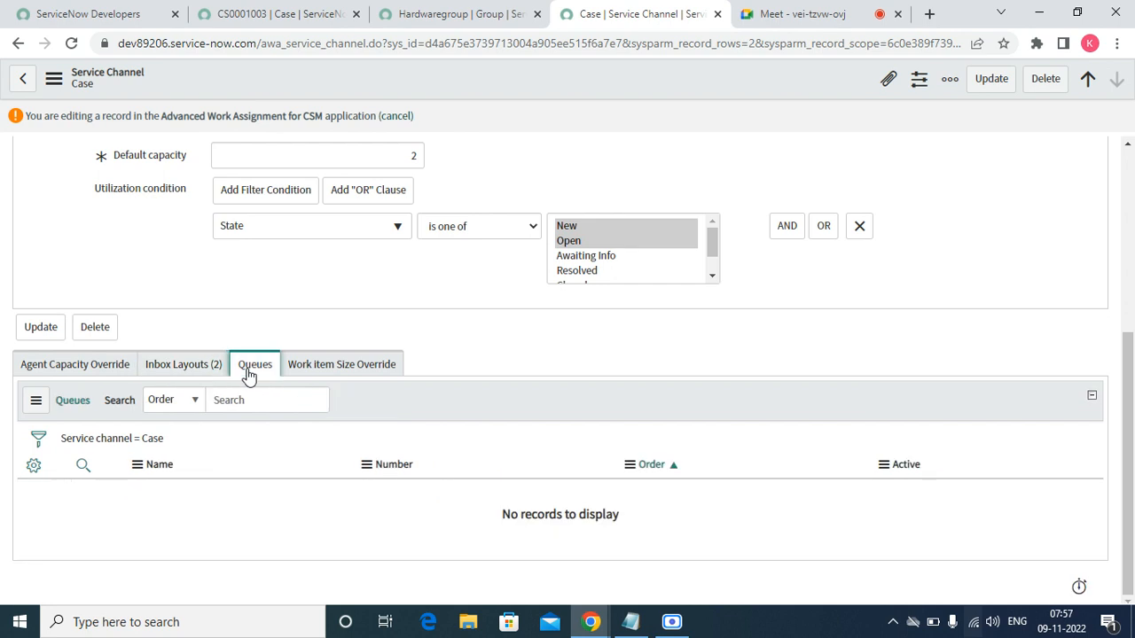
{"action": "left_click", "coordinate": [420, 19]}
{"action": "left_click", "coordinate": [299, 26]}
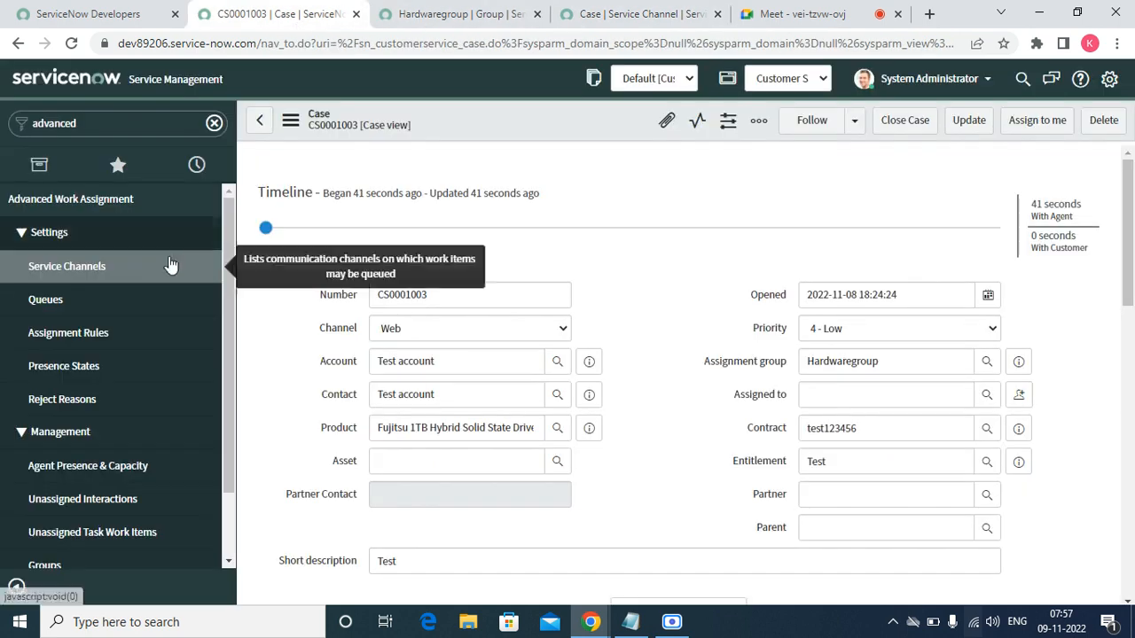
- Start a new queue from Advanced Work Assignment > Queues on the Case service channel
{"action": "left_click", "coordinate": [64, 310]}
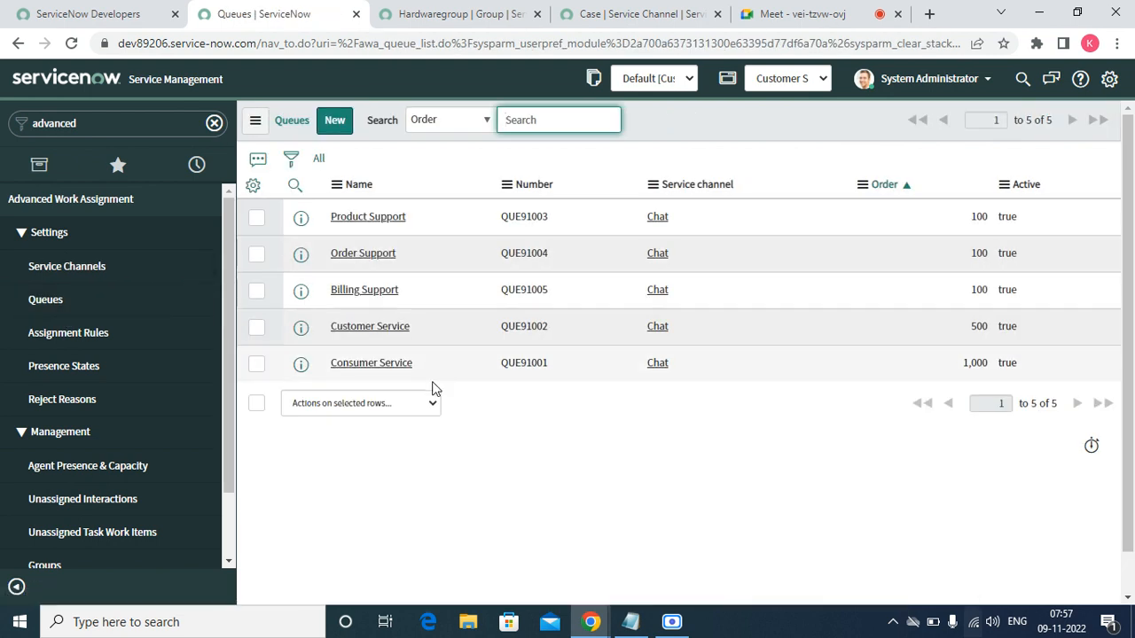
{"action": "left_click", "coordinate": [330, 122]}
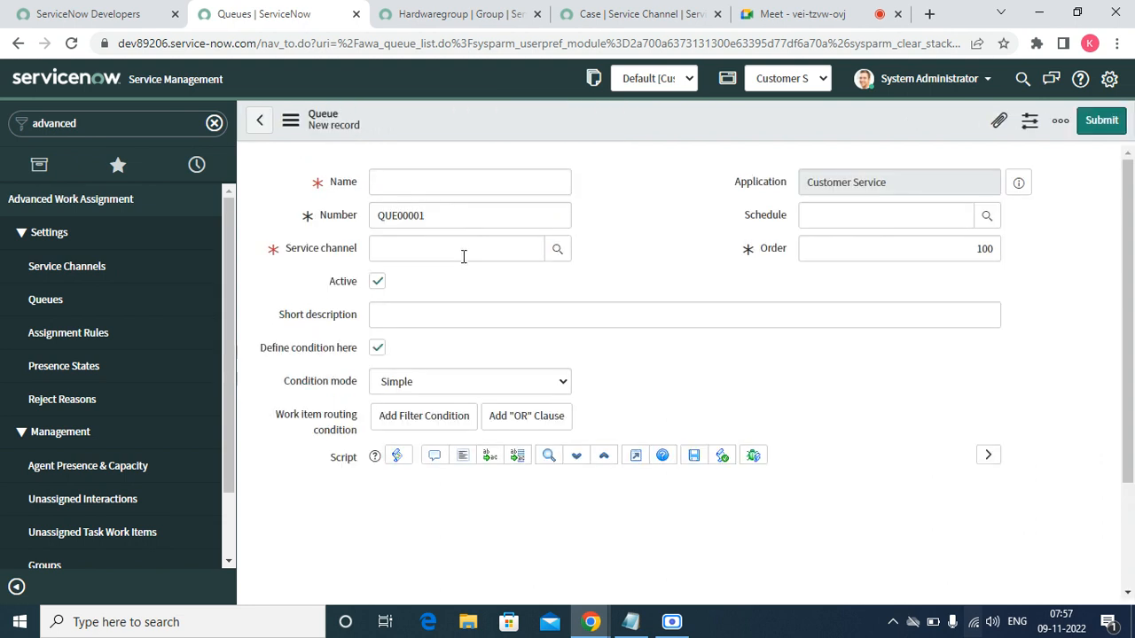
{"action": "left_click", "coordinate": [558, 252]}
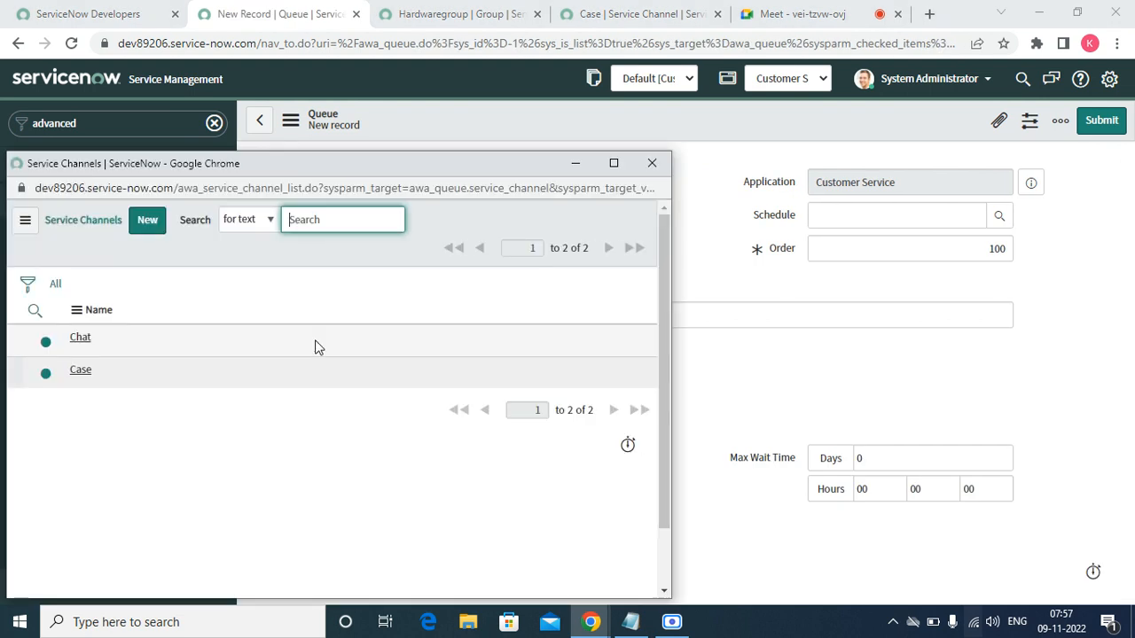
{"action": "left_click", "coordinate": [79, 373]}
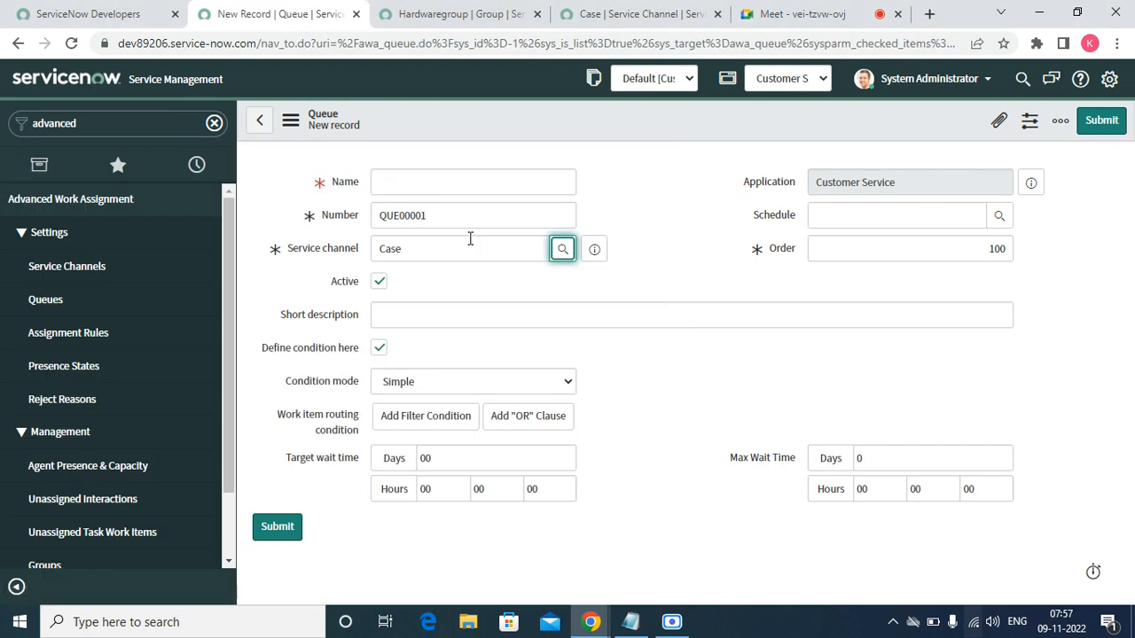
- Name the queue Test, set its schedule to 24 x 7, and add short description Test
{"action": "left_click", "coordinate": [421, 177]}
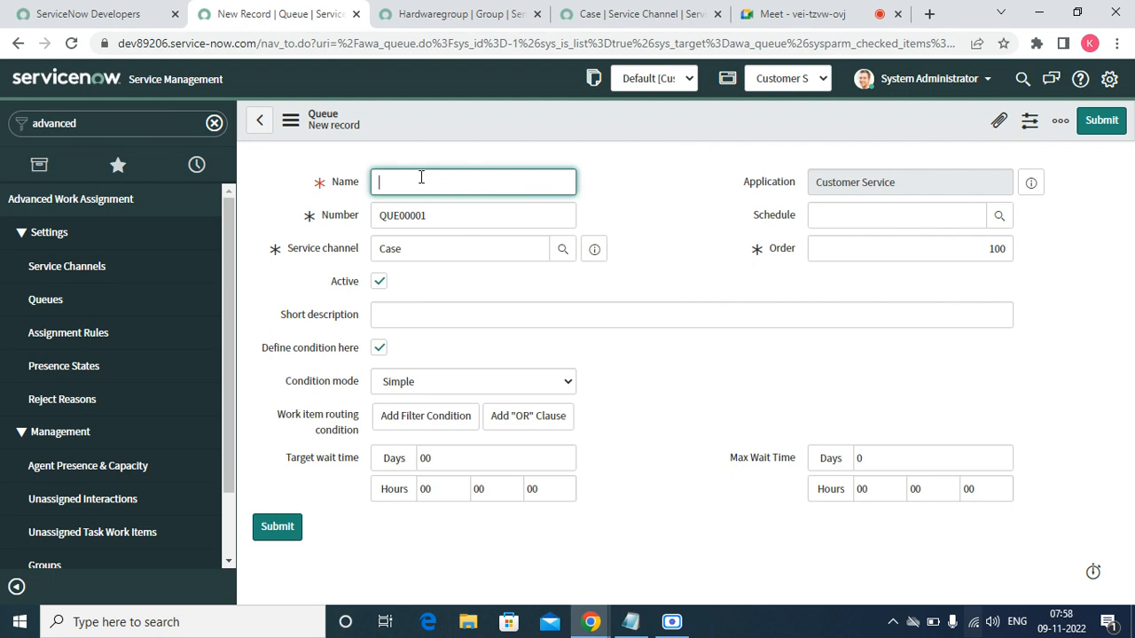
{"action": "type", "text": "Tel"}
{"action": "key", "text": "BackSpace"}
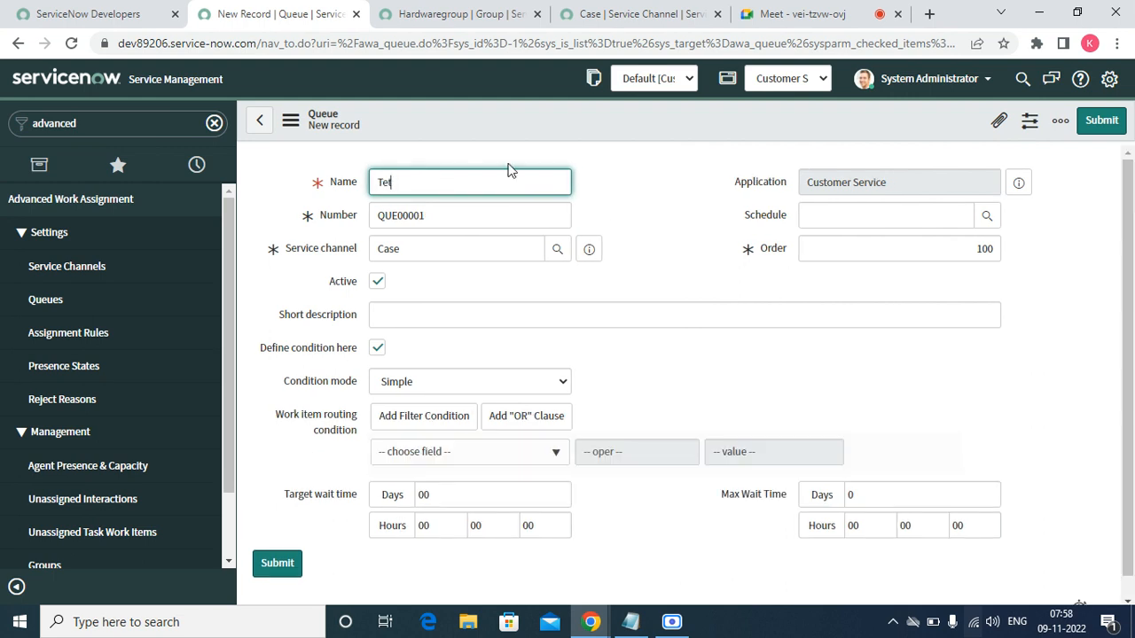
{"action": "type", "text": "st"}
{"action": "left_click", "coordinate": [989, 215]}
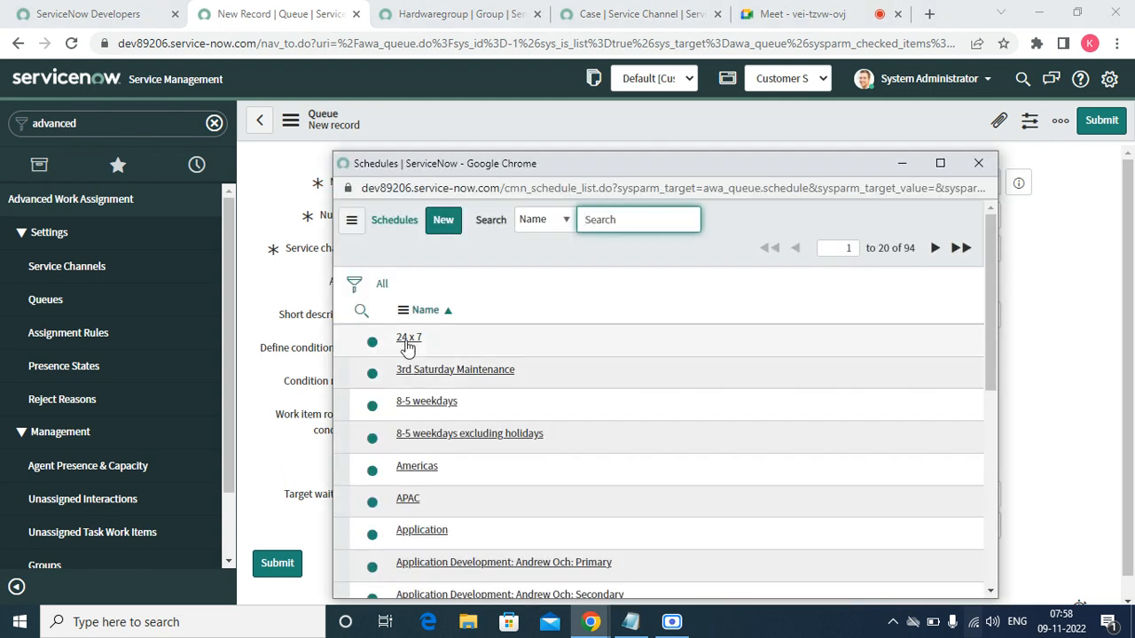
{"action": "left_click", "coordinate": [407, 344]}
{"action": "left_click", "coordinate": [413, 313]}
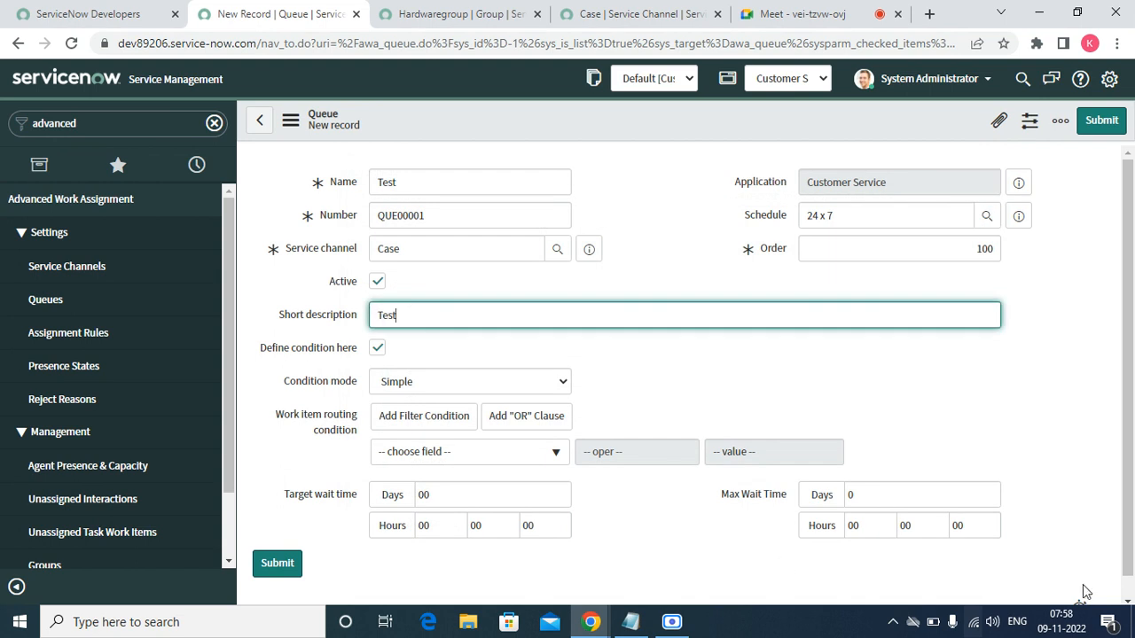
{"action": "left_click", "coordinate": [1124, 601]}
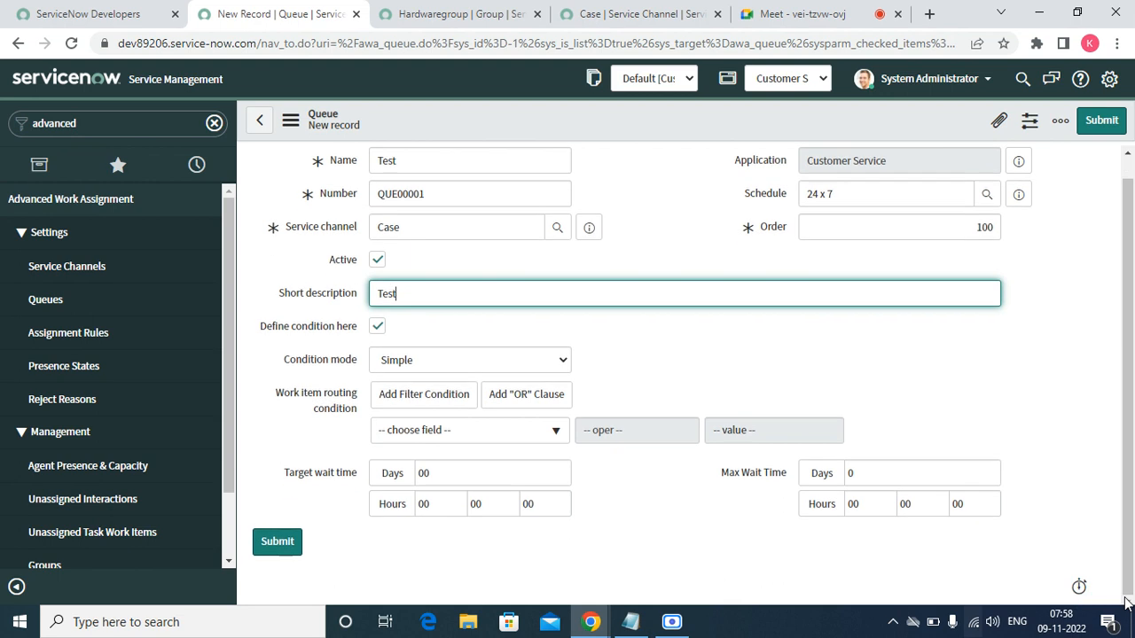
- Set the queue's routing condition to Account is Test account
{"action": "left_click", "coordinate": [486, 433]}
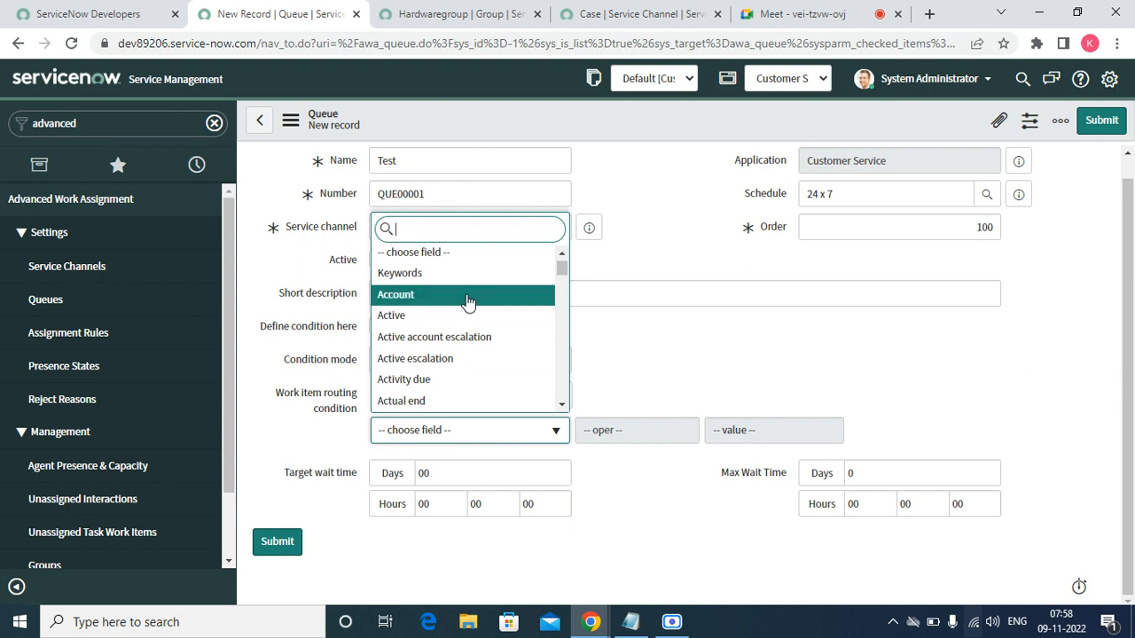
{"action": "key", "text": "Return"}
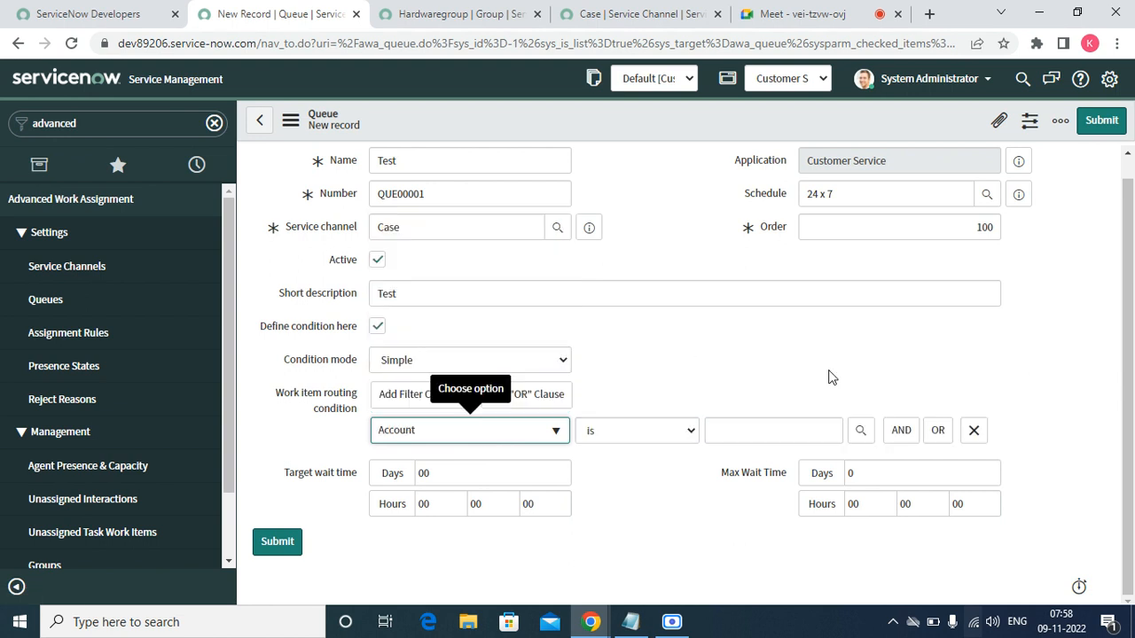
{"action": "left_click", "coordinate": [729, 426]}
{"action": "type", "text": "test"}
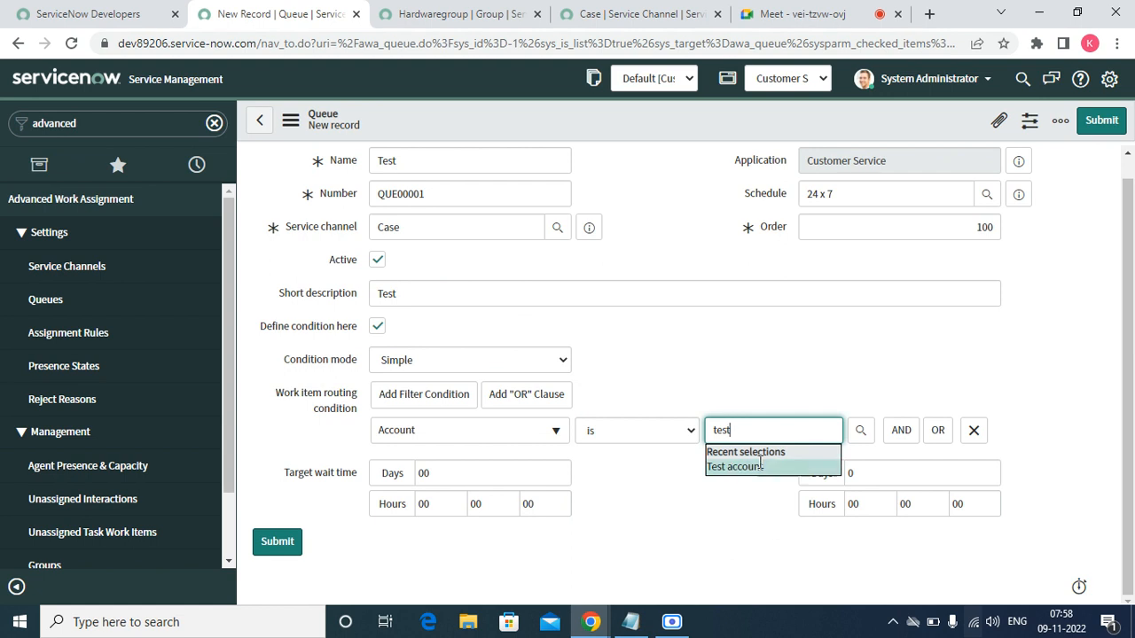
{"action": "left_click", "coordinate": [760, 464]}
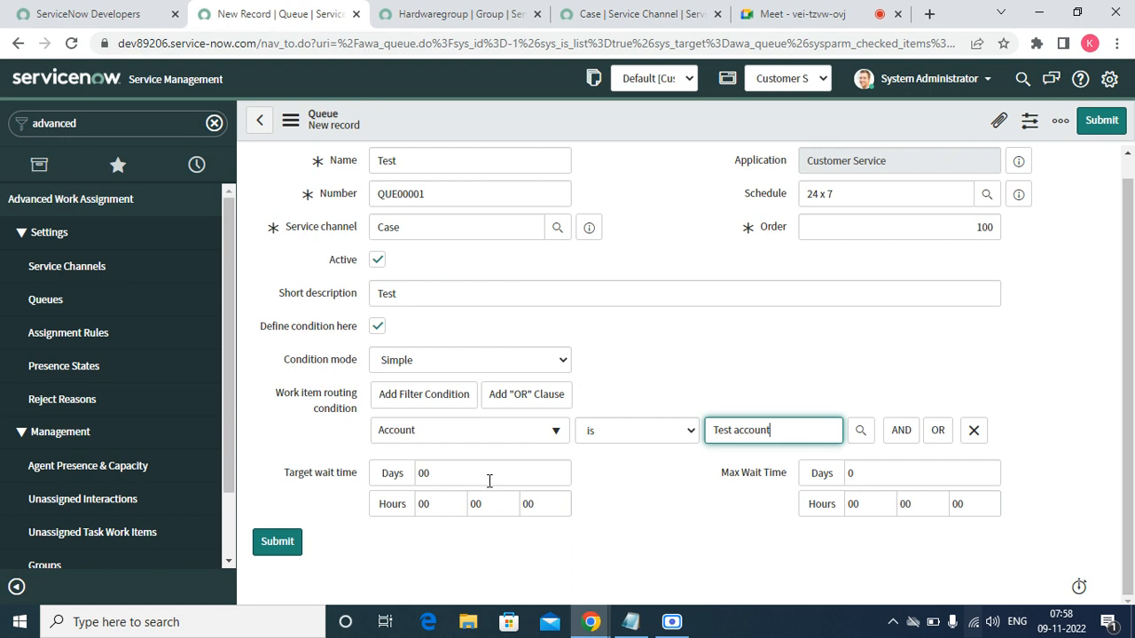
- Set the target wait time to 2 minutes and the maximum wait to 1 day 6 hours
{"action": "left_click", "coordinate": [436, 506]}
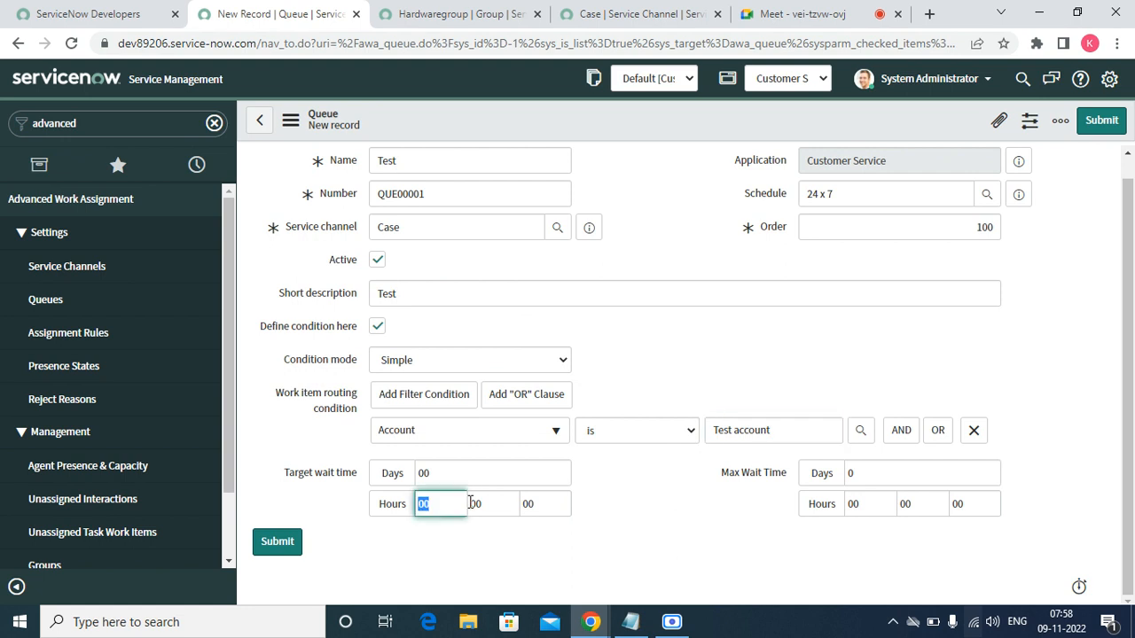
{"action": "left_click", "coordinate": [484, 501]}
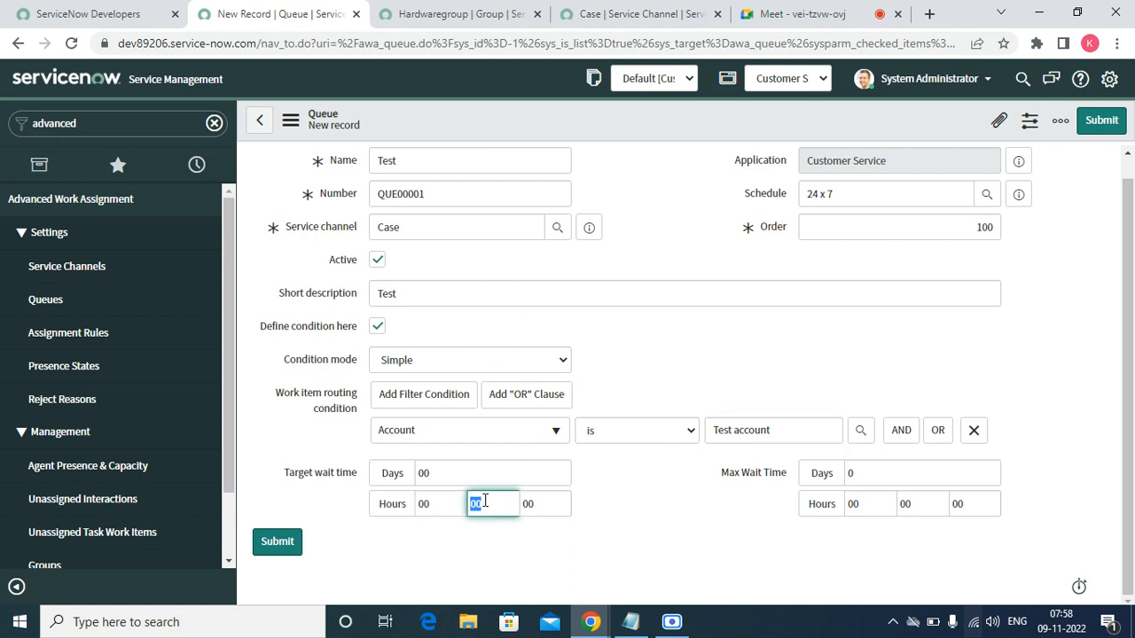
{"action": "type", "text": "0"}
{"action": "key", "text": "Tab"}
{"action": "key", "text": "Tab"}
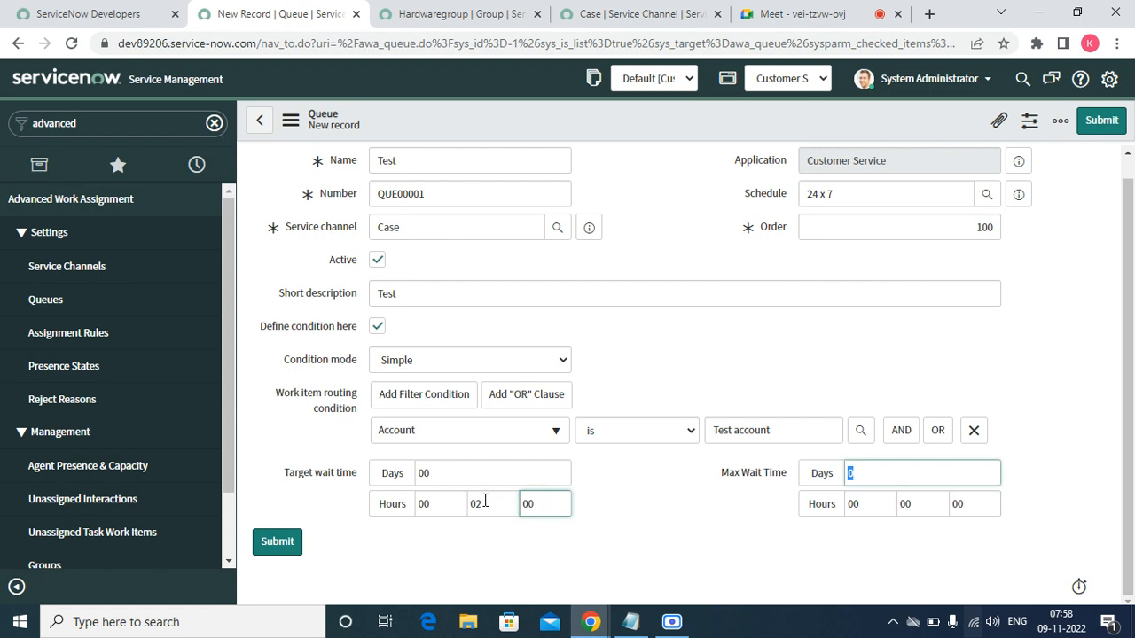
{"action": "key", "text": "Tab"}
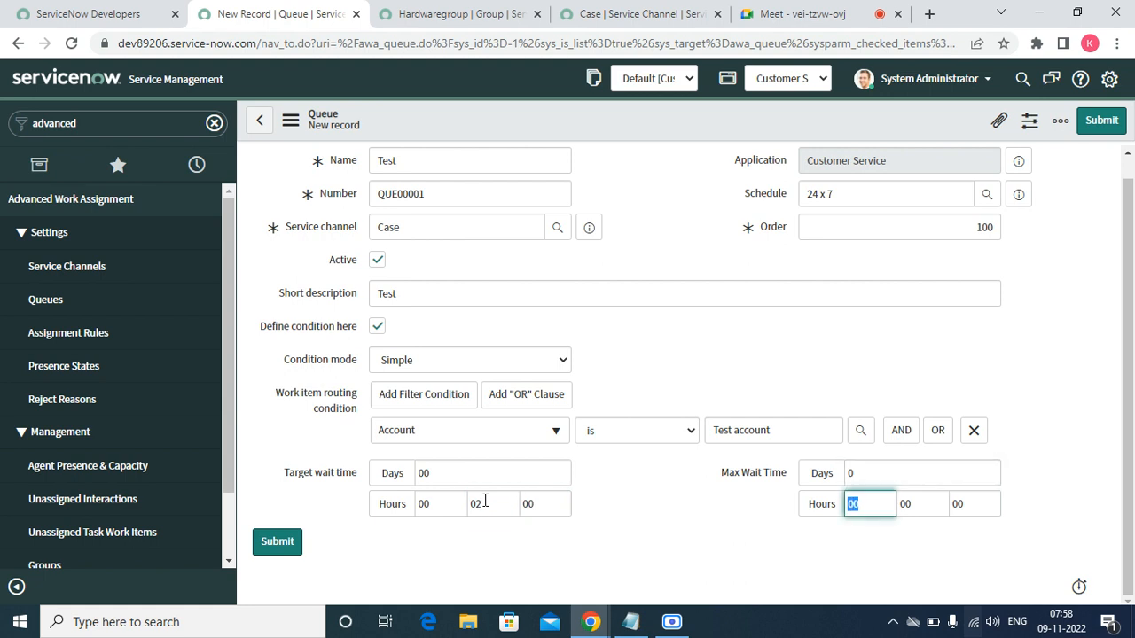
{"action": "key", "text": "BackSpace"}
{"action": "left_click", "coordinate": [620, 377]}
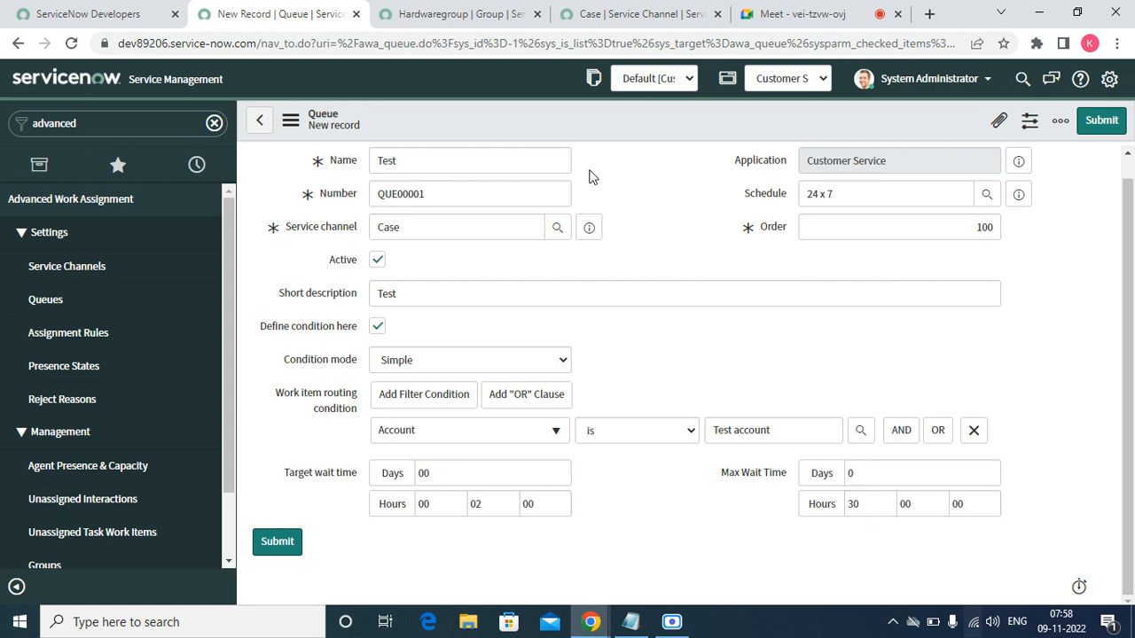
- Save the Test queue record from the form header's context menu
{"action": "right_click", "coordinate": [548, 128]}
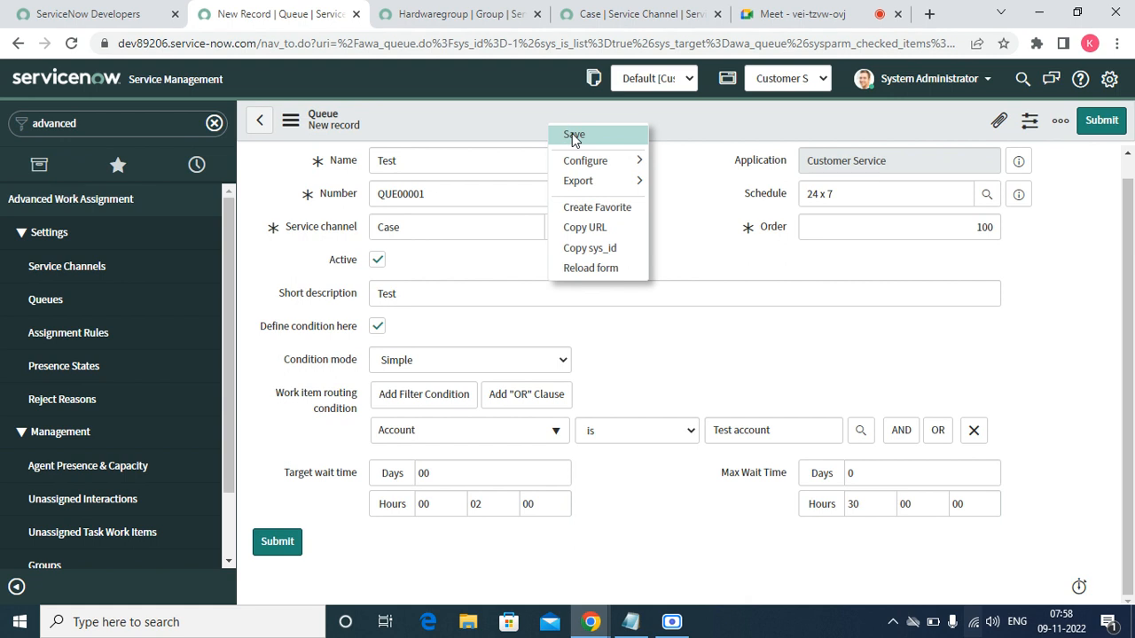
{"action": "left_click", "coordinate": [574, 135]}
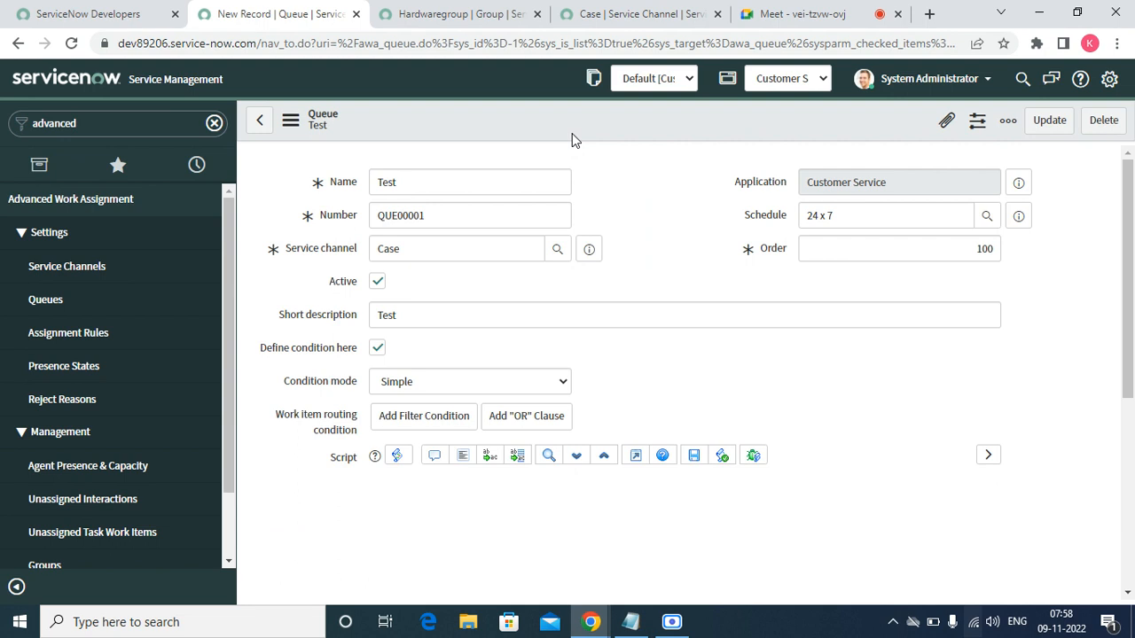
{"action": "left_click", "coordinate": [1126, 594]}
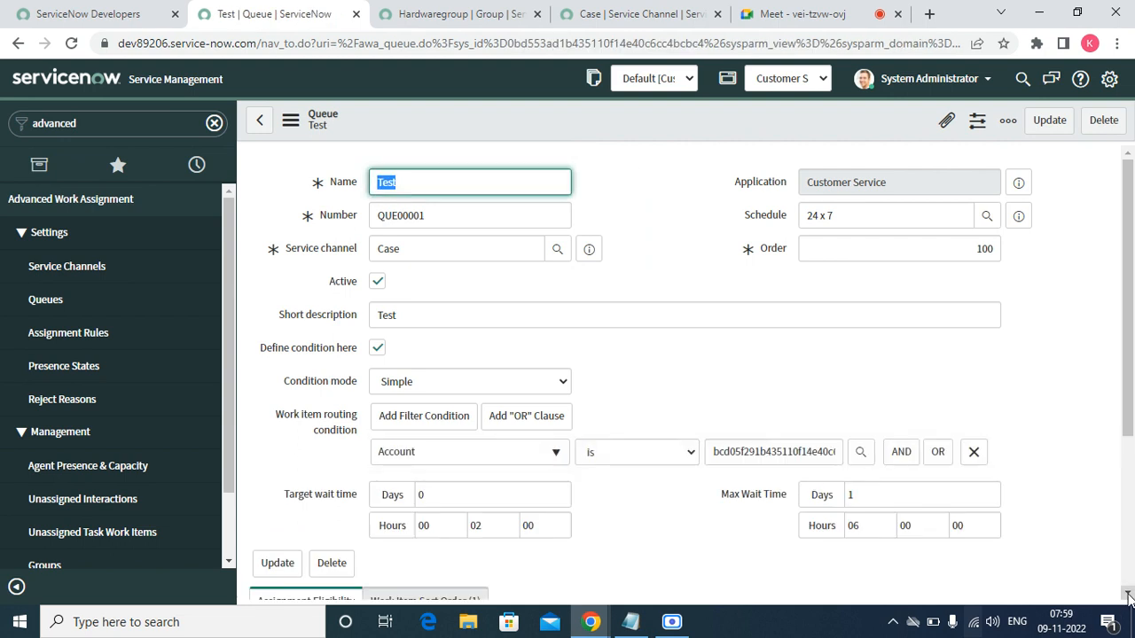
- Create a new assignment eligibility using Chat Assignment Rule with Hardwaregroup as the group
{"action": "left_click", "coordinate": [1126, 594]}
{"action": "left_click", "coordinate": [1126, 594]}
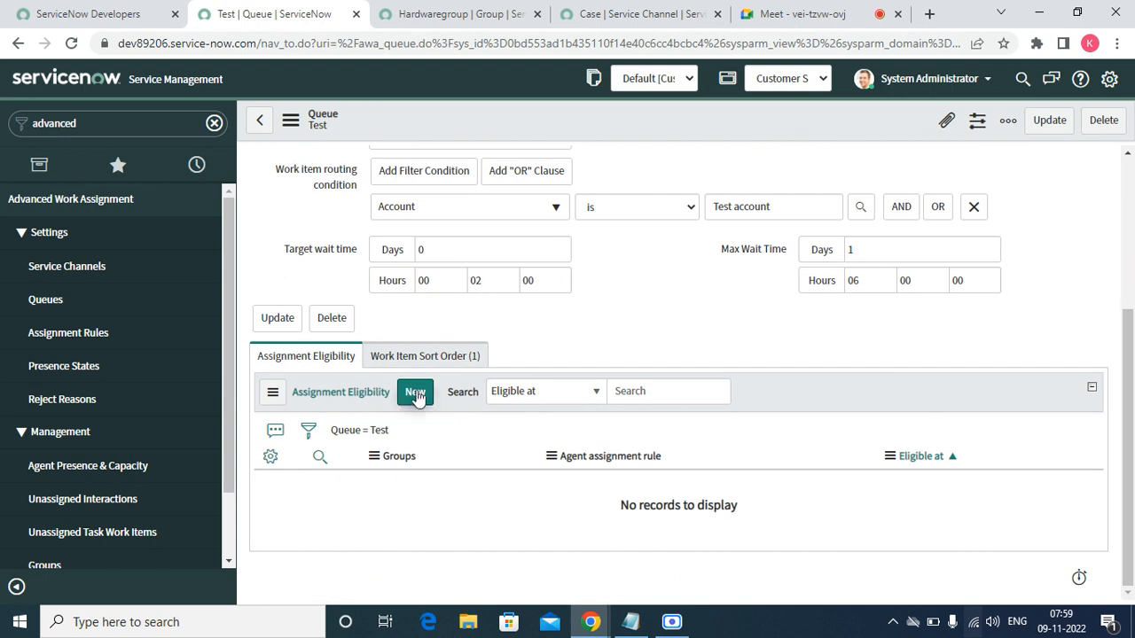
{"action": "left_click", "coordinate": [416, 392]}
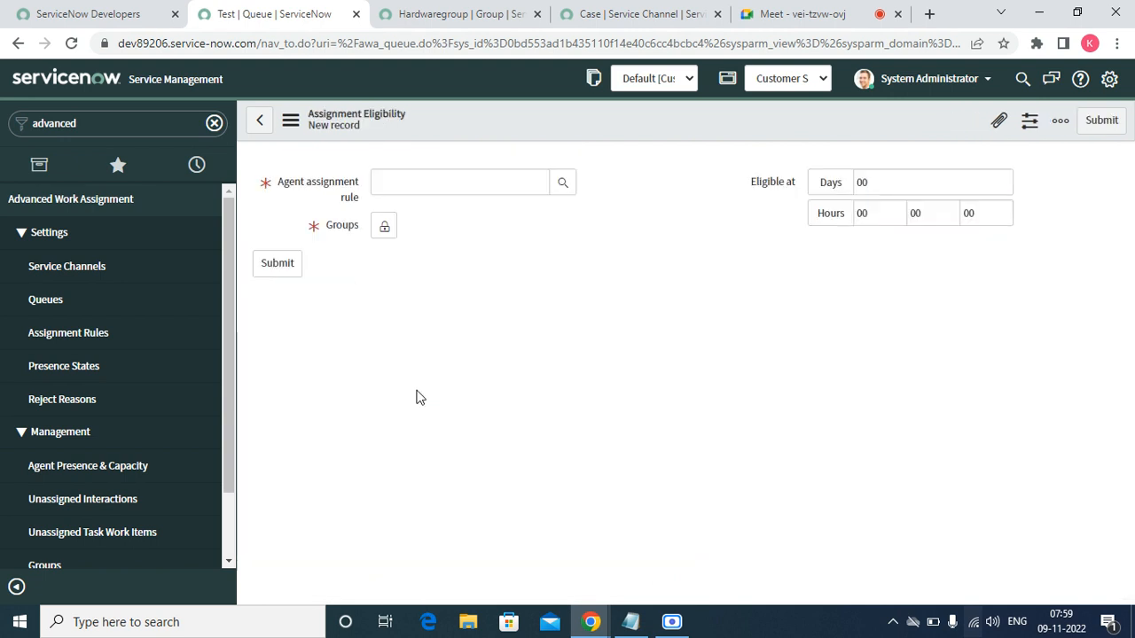
{"action": "left_click", "coordinate": [560, 186]}
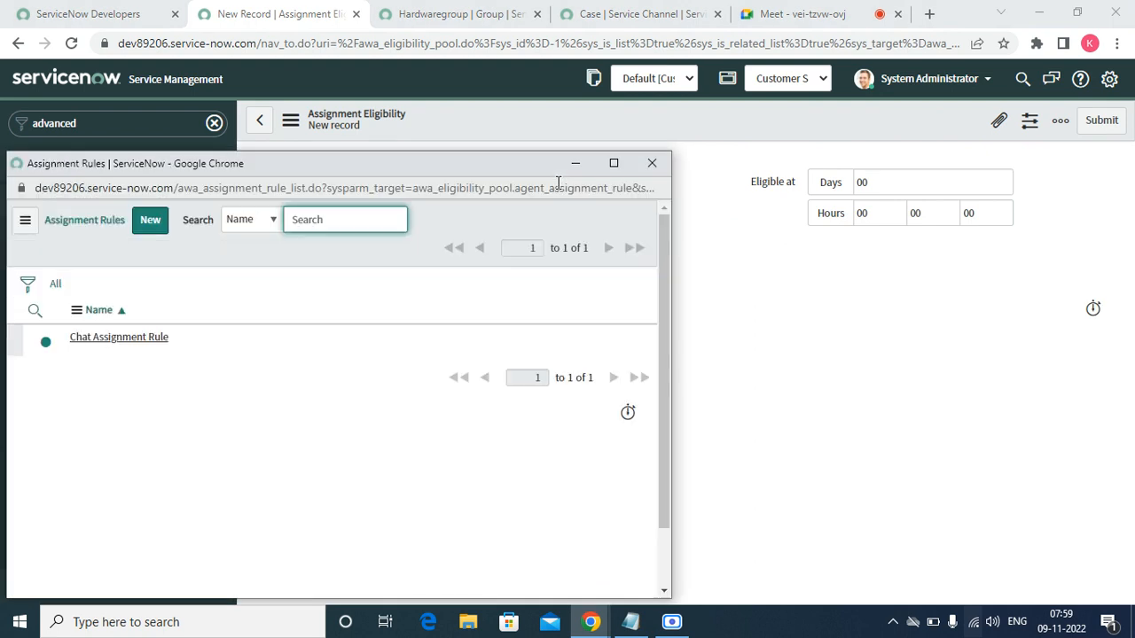
{"action": "left_click", "coordinate": [89, 337]}
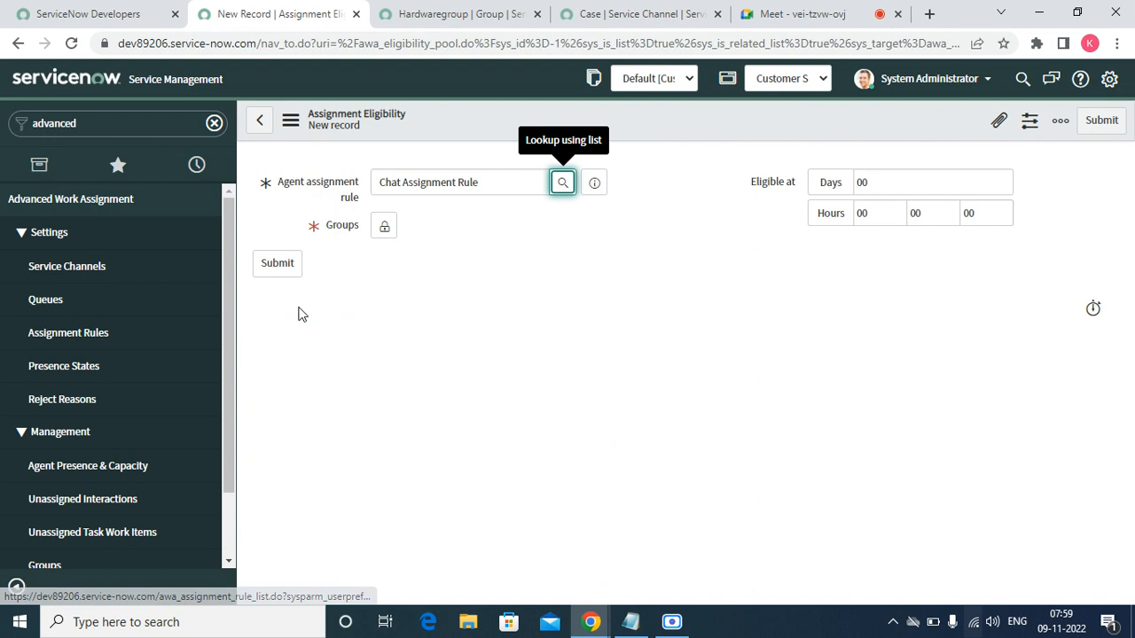
{"action": "left_click", "coordinate": [384, 226]}
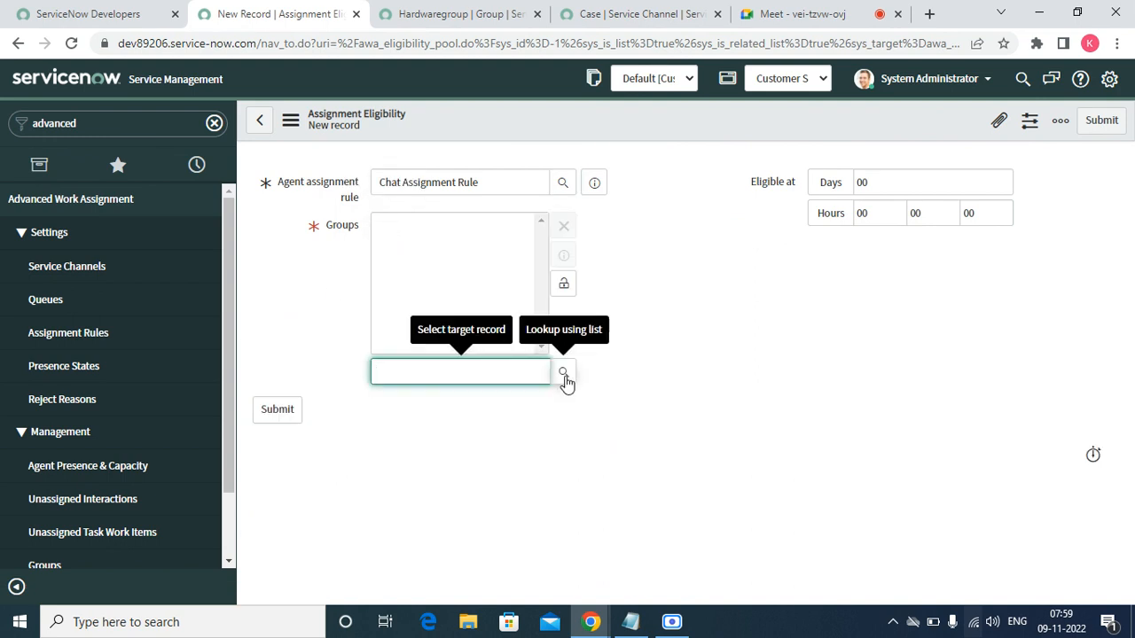
{"action": "left_click", "coordinate": [565, 381]}
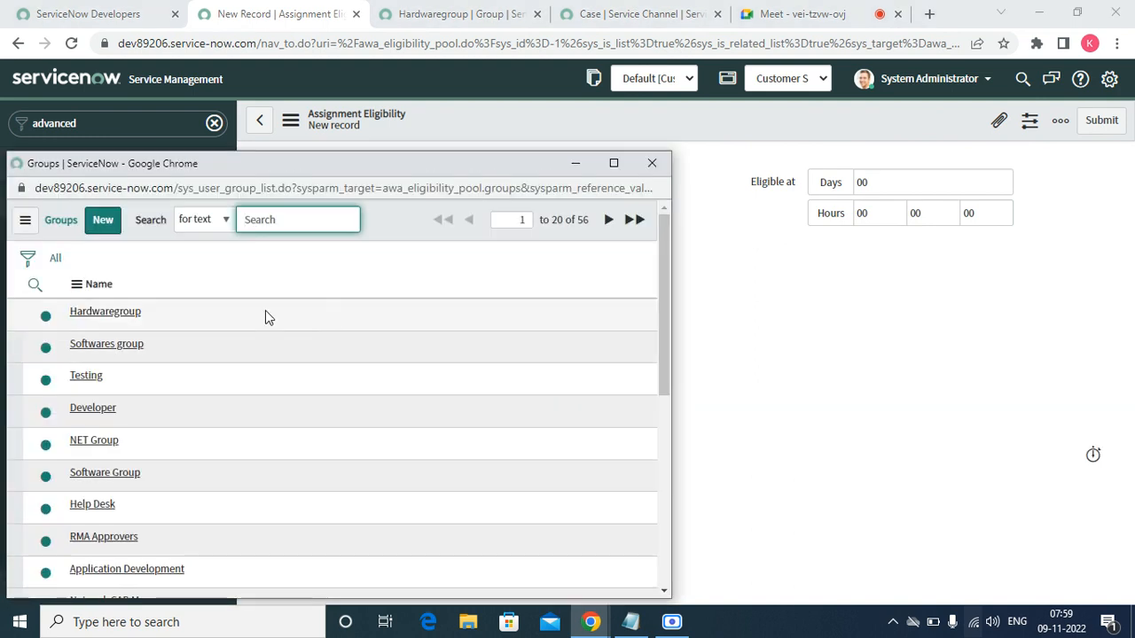
{"action": "left_click", "coordinate": [105, 312]}
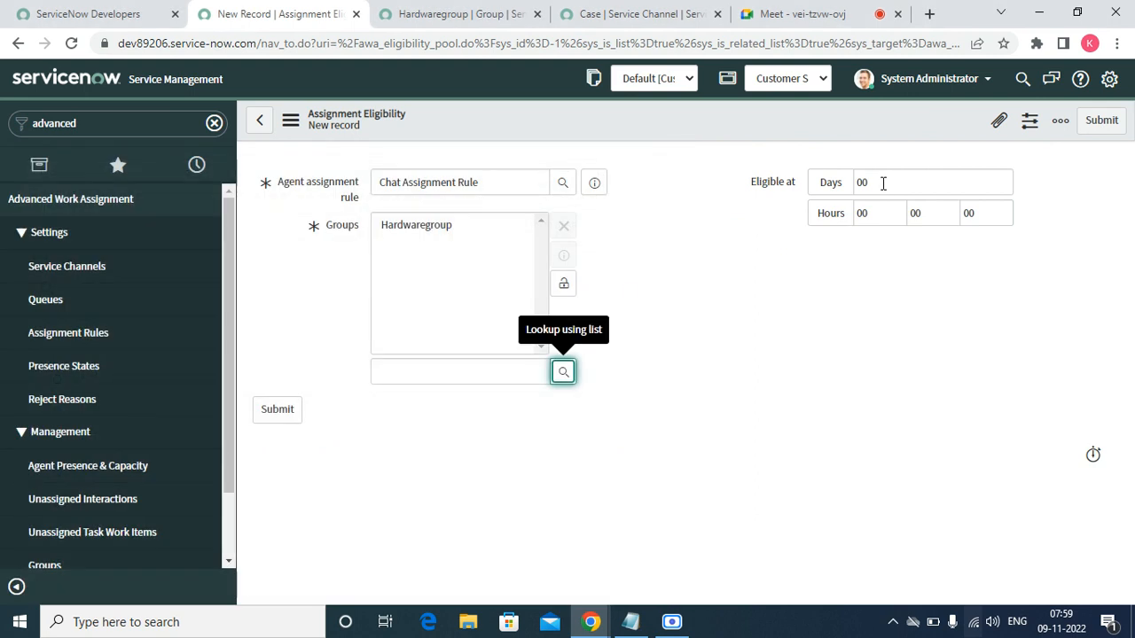
{"action": "left_click", "coordinate": [562, 284]}
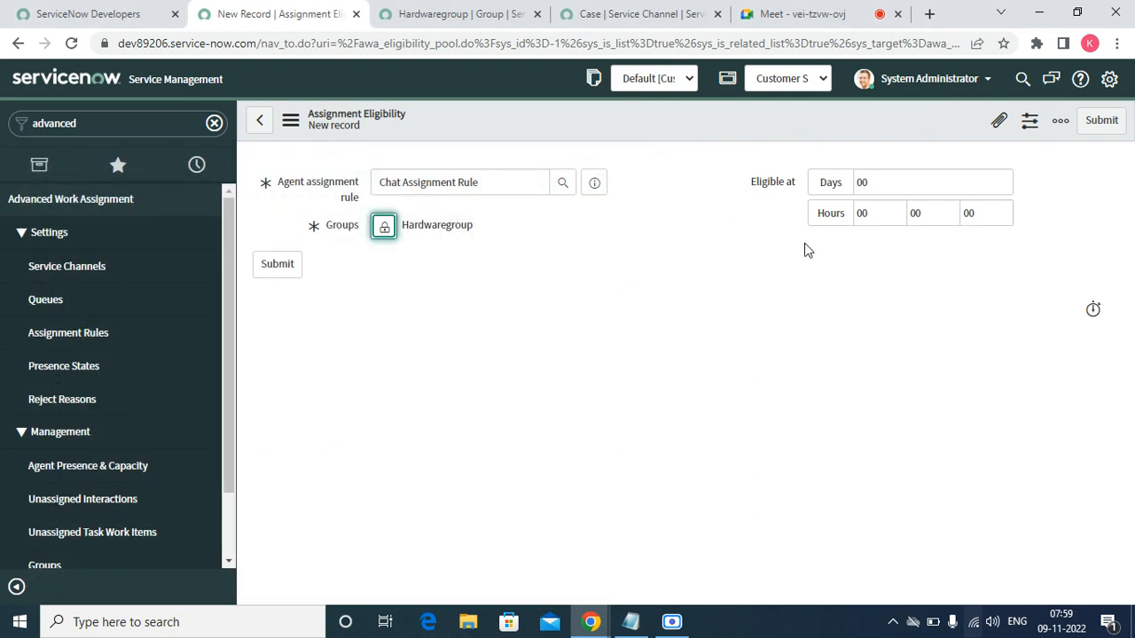
- Set Eligible at to 00:03:00 and submit the eligibility record
{"action": "left_click", "coordinate": [884, 215]}
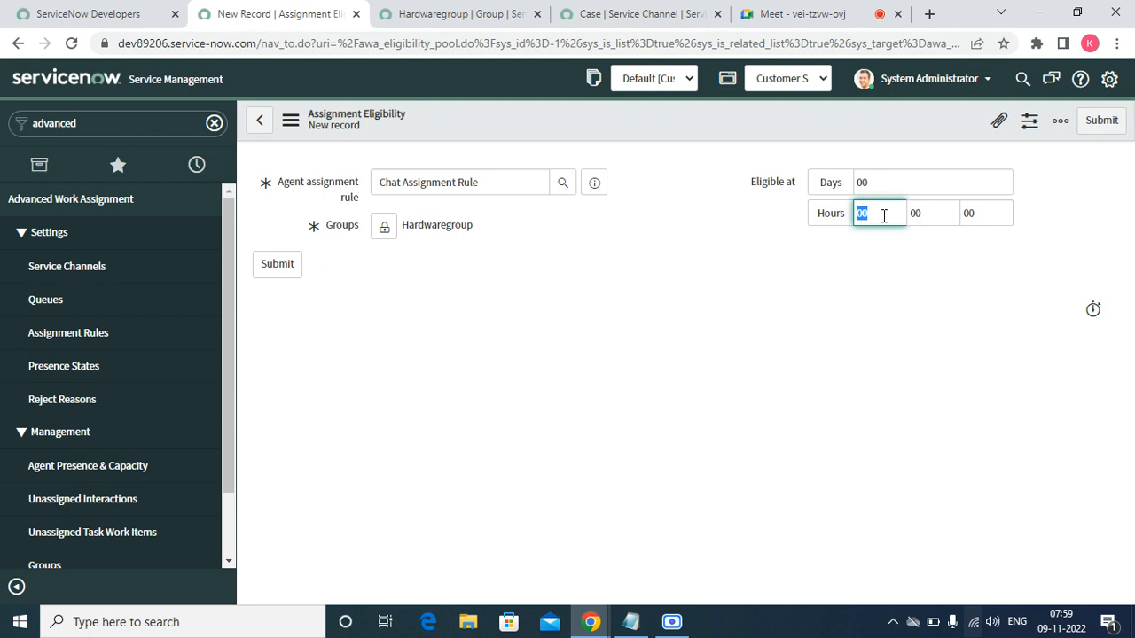
{"action": "key", "text": "Tab"}
{"action": "type", "text": "0"}
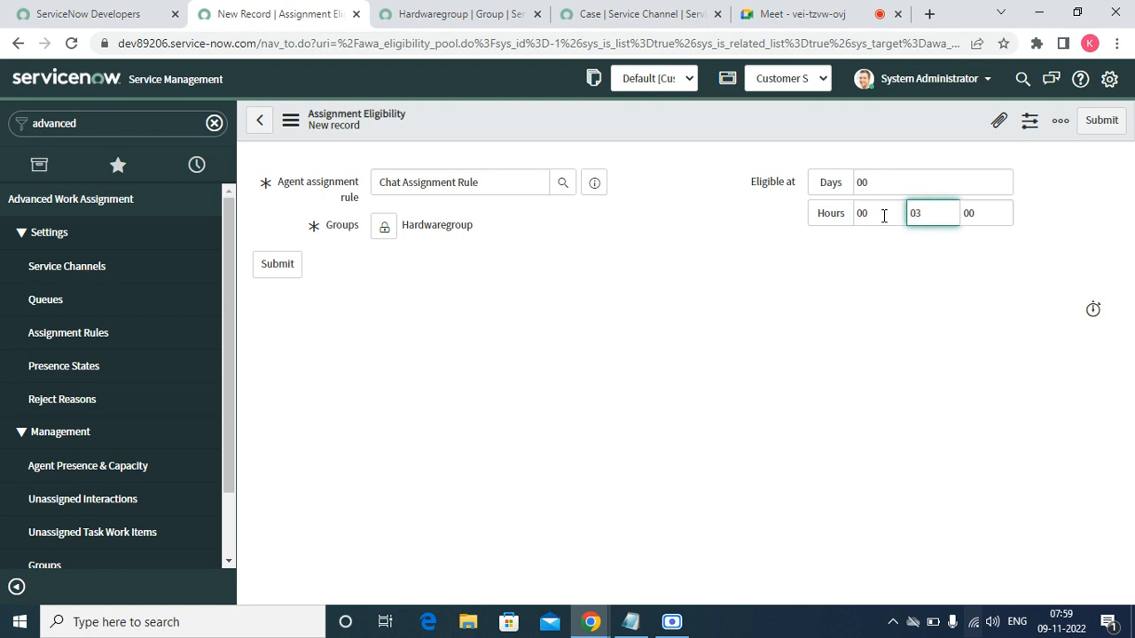
{"action": "type", "text": "3"}
{"action": "key", "text": "Tab"}
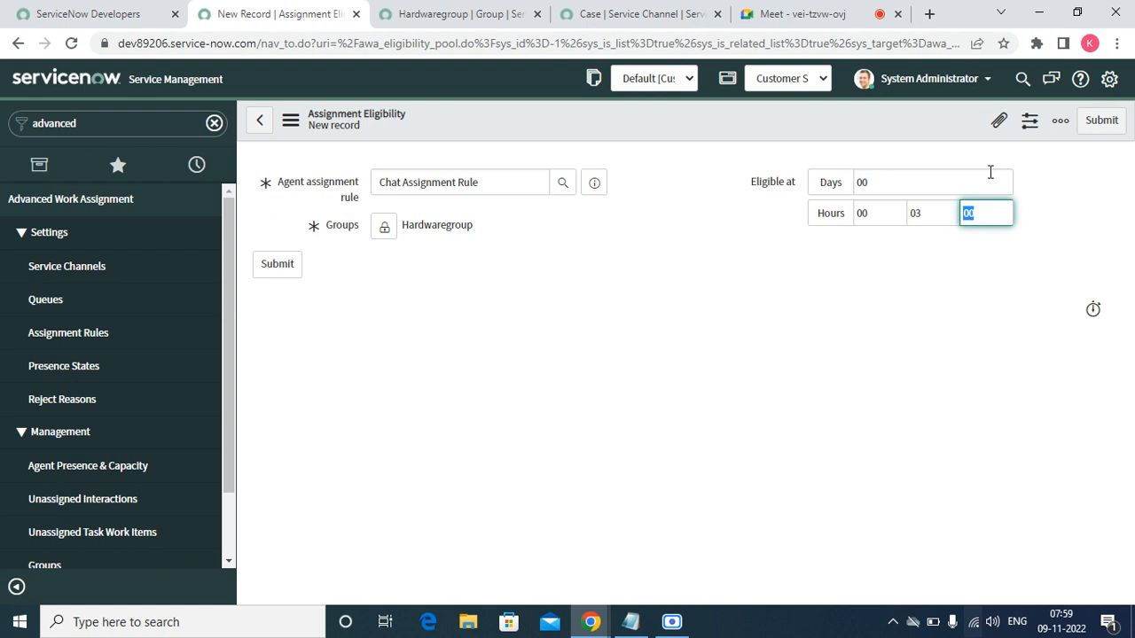
{"action": "left_click", "coordinate": [1099, 123]}
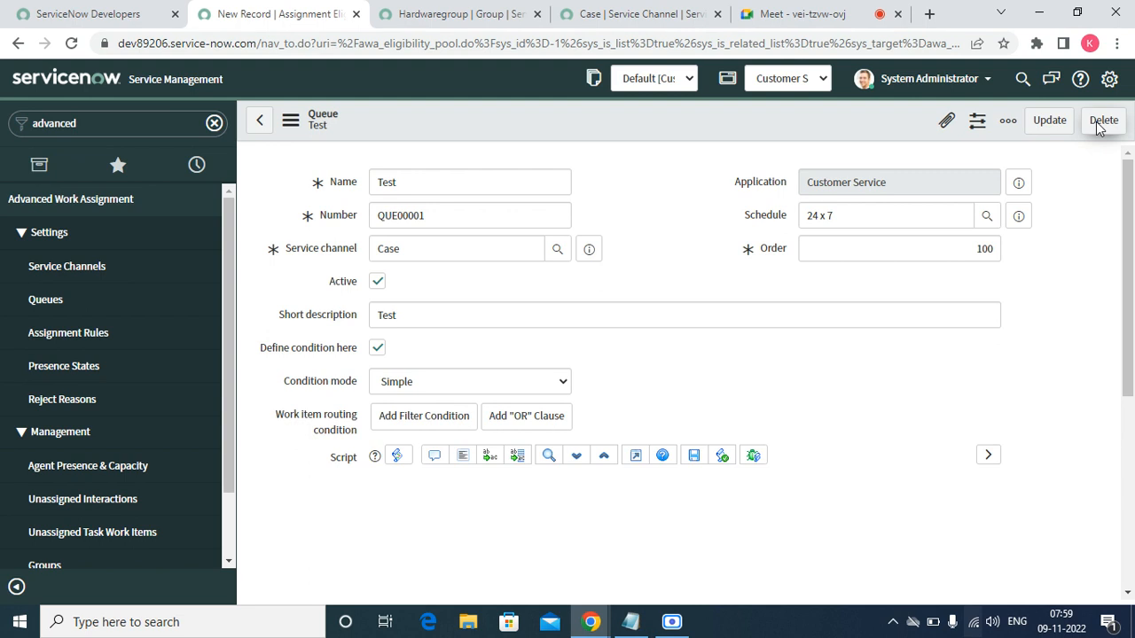
- Open My Cases in a new tab and remove the assigned-to filter to list all active cases
{"action": "left_click", "coordinate": [671, 20]}
{"action": "left_click", "coordinate": [285, 14]}
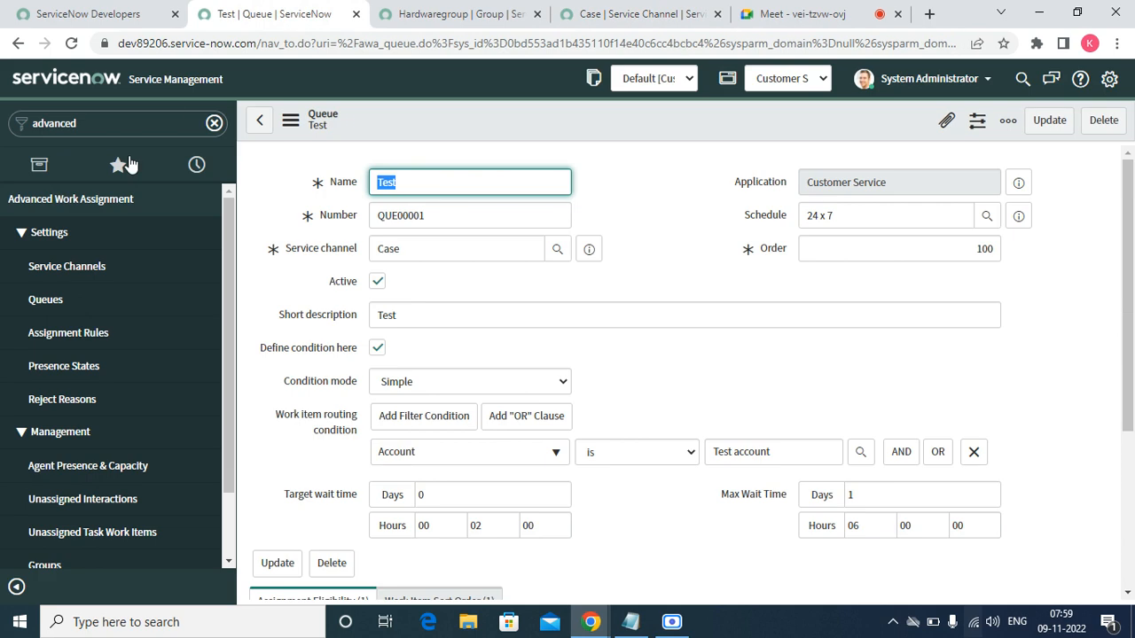
{"action": "left_click", "coordinate": [123, 175]}
{"action": "left_click", "coordinate": [113, 123]}
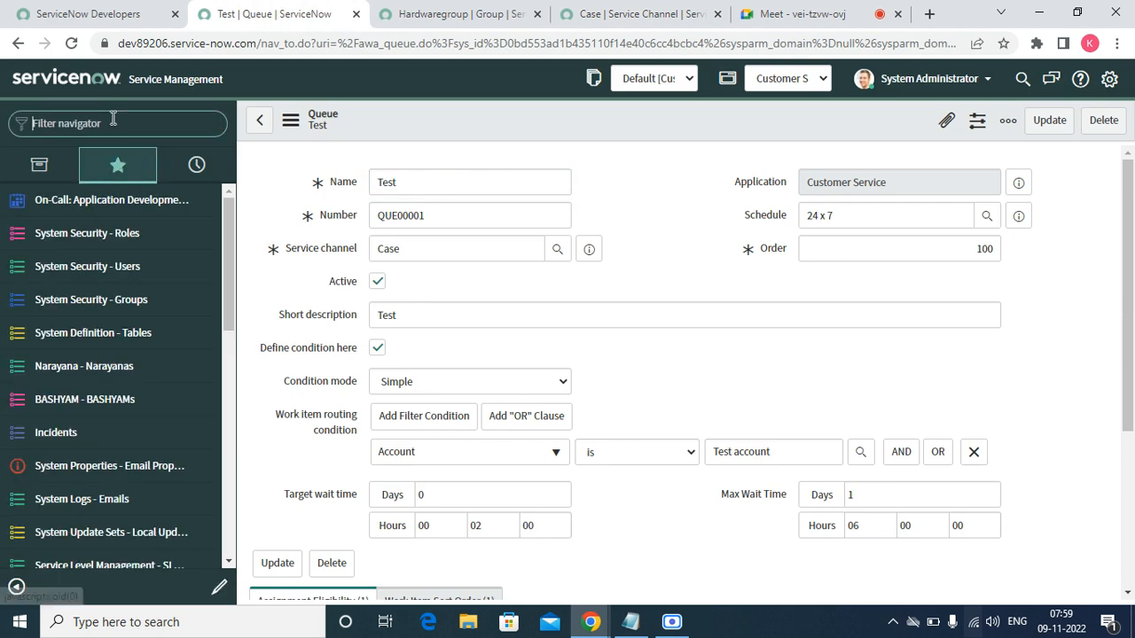
{"action": "type", "text": "case"}
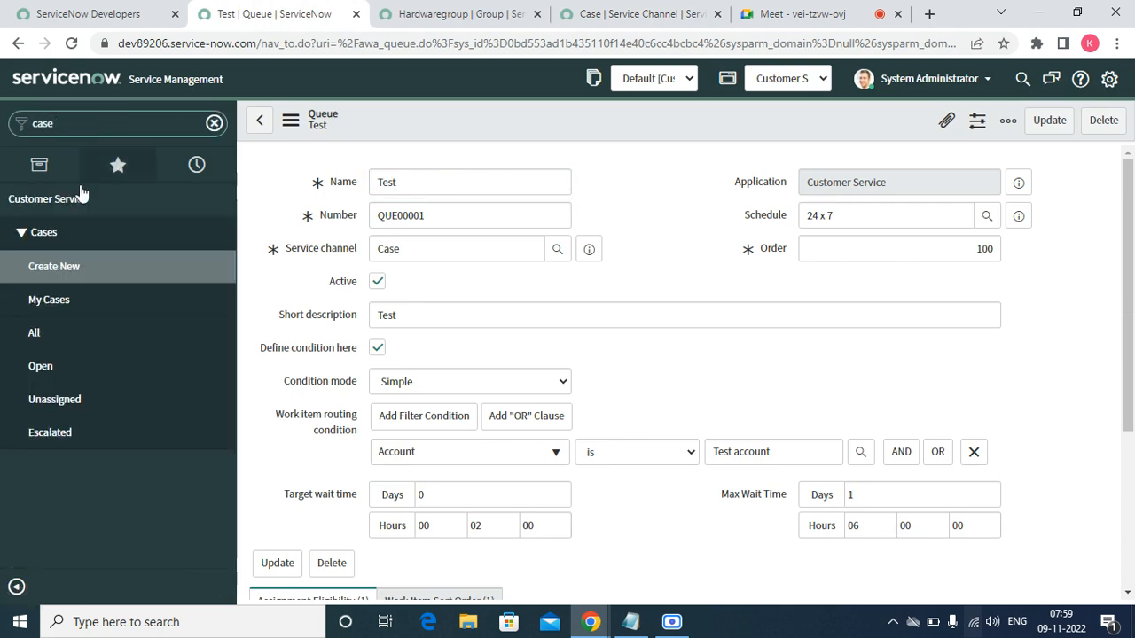
{"action": "right_click", "coordinate": [50, 307]}
{"action": "left_click", "coordinate": [78, 321]}
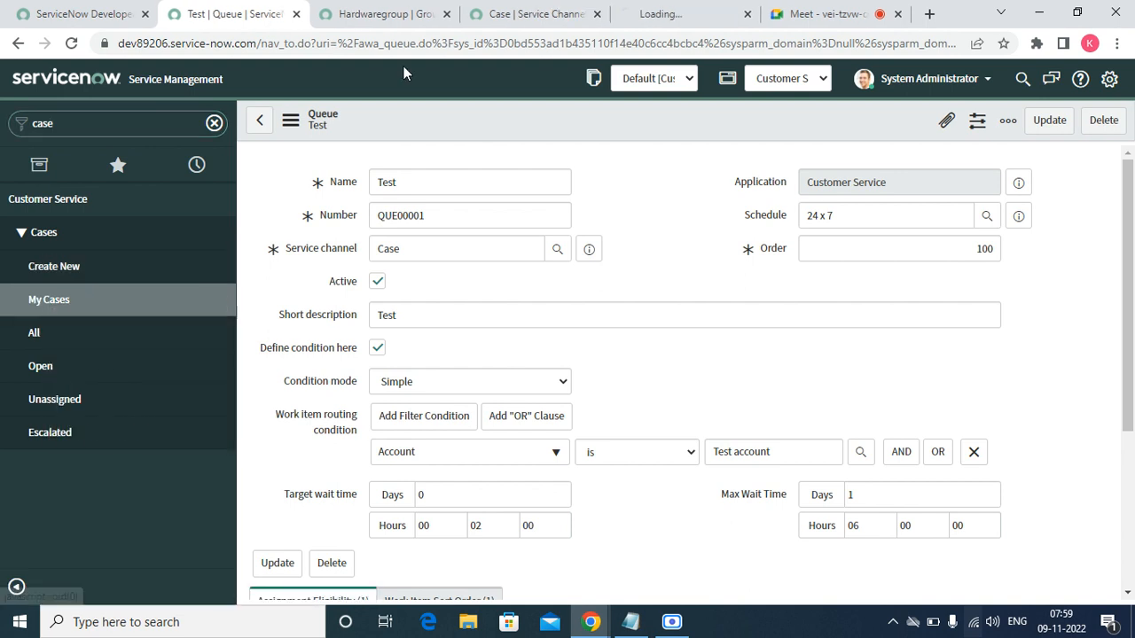
{"action": "left_click", "coordinate": [656, 14]}
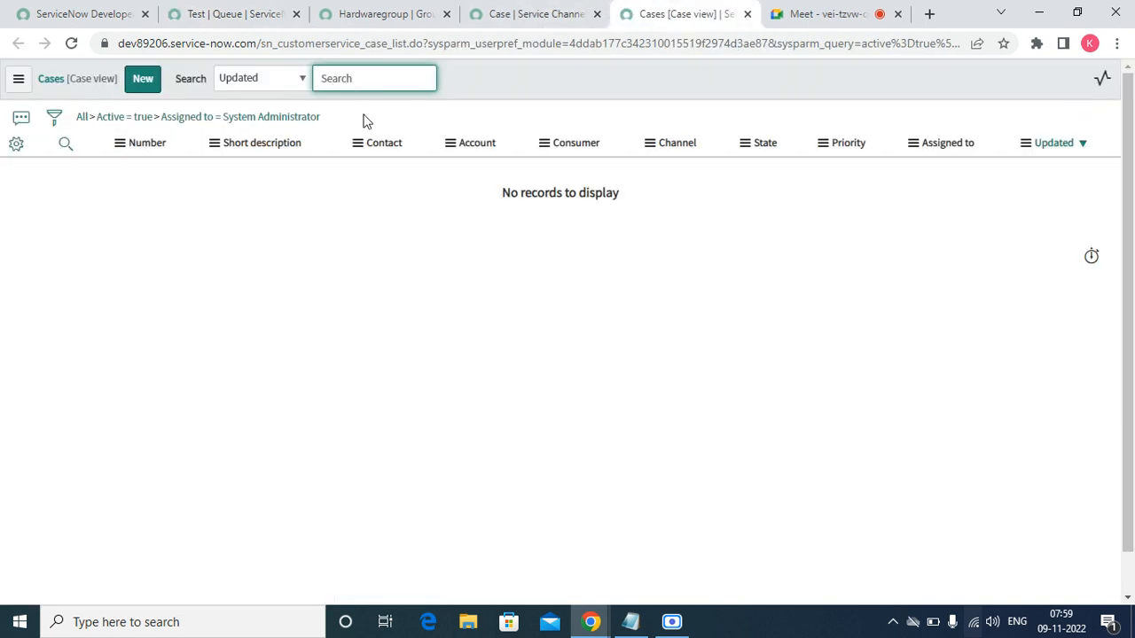
{"action": "left_click", "coordinate": [125, 120]}
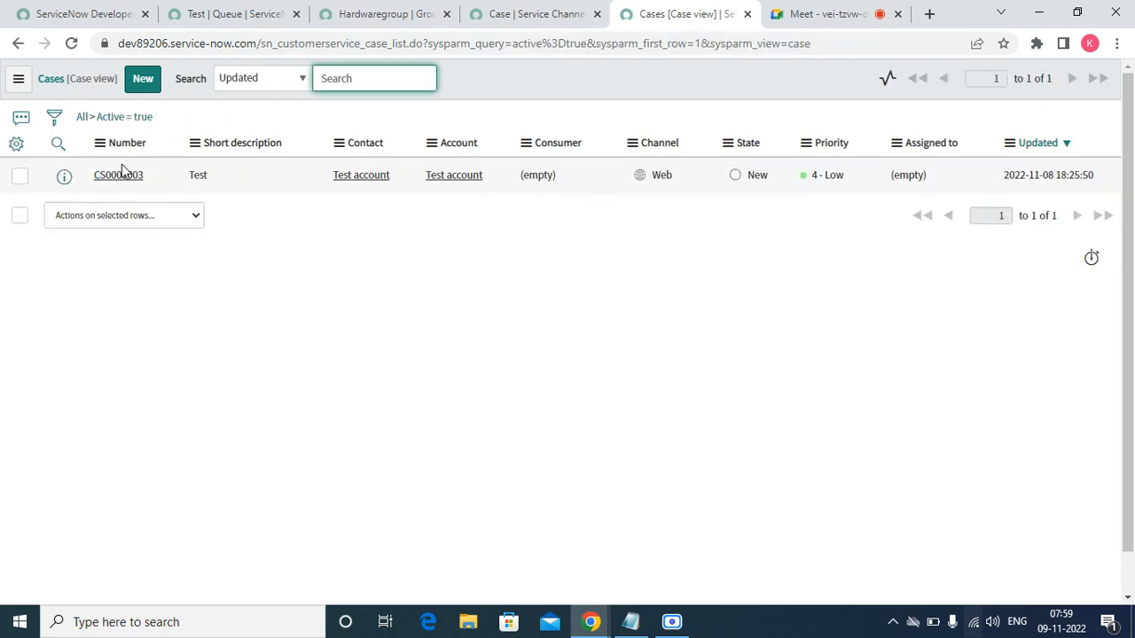
- Open case CS0001003, try Find Agents on it, then return to the Test queue
{"action": "left_click", "coordinate": [118, 176]}
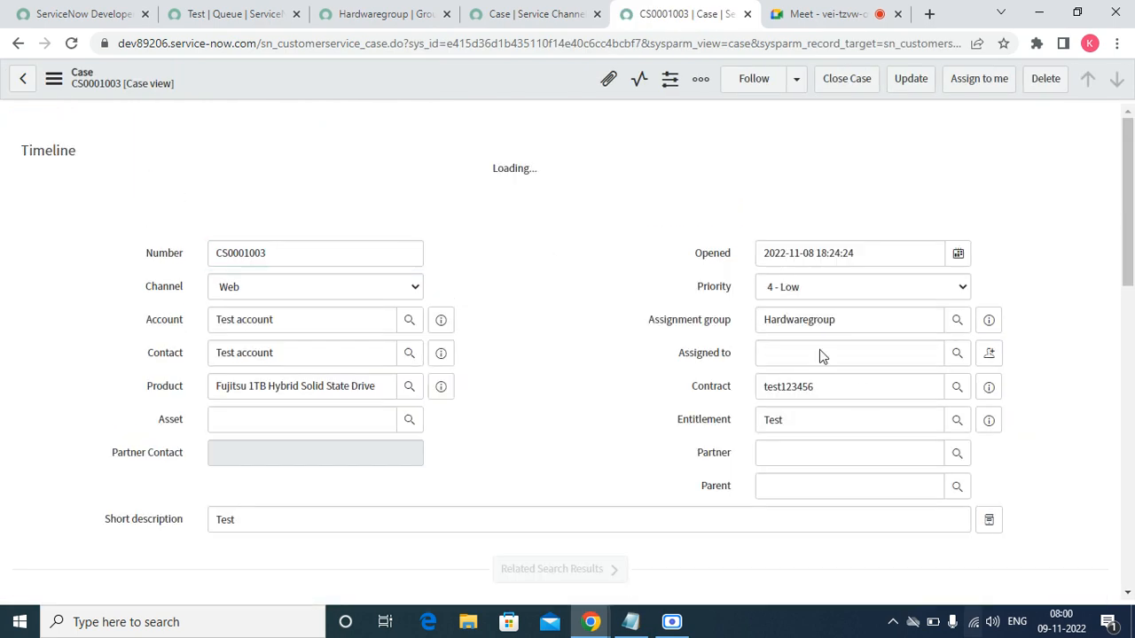
{"action": "left_click", "coordinate": [819, 353]}
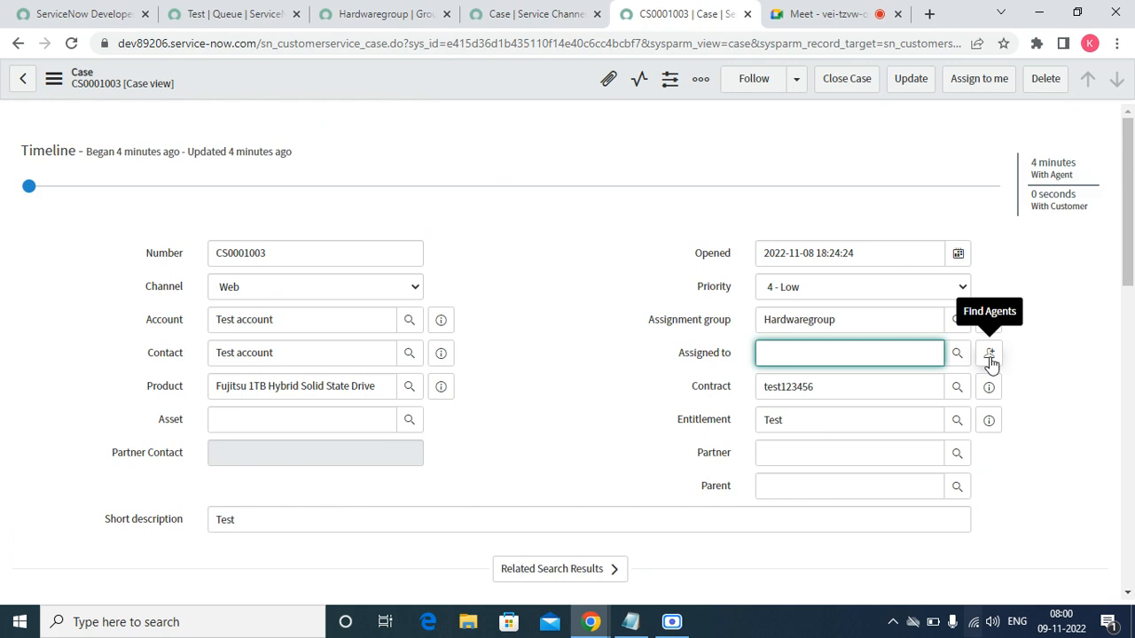
{"action": "left_click", "coordinate": [990, 354]}
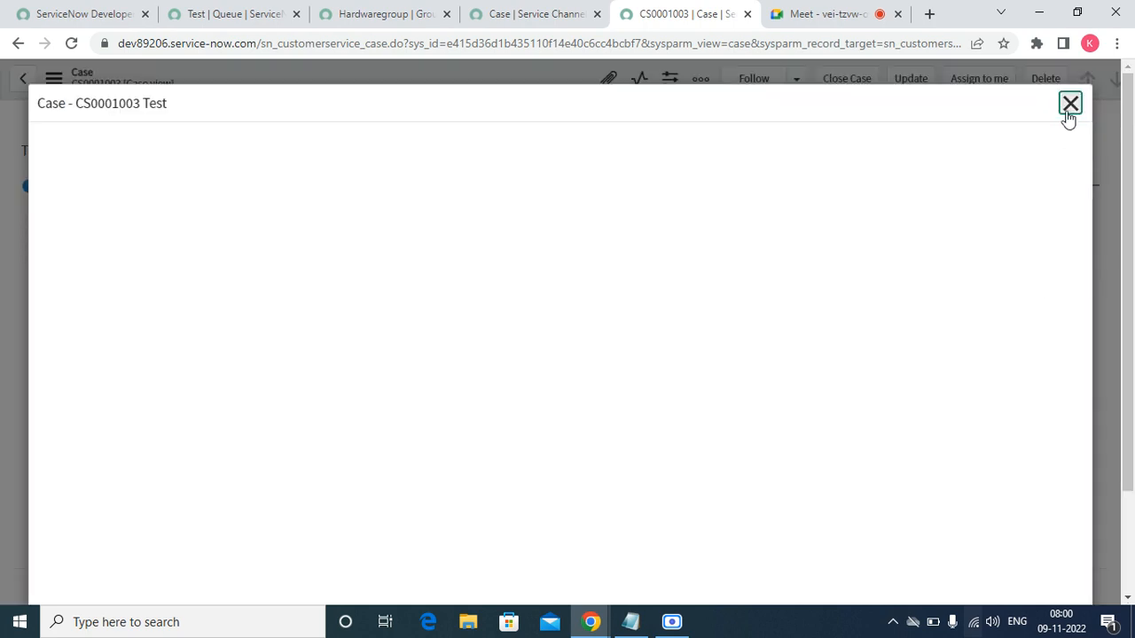
{"action": "left_click", "coordinate": [1070, 105]}
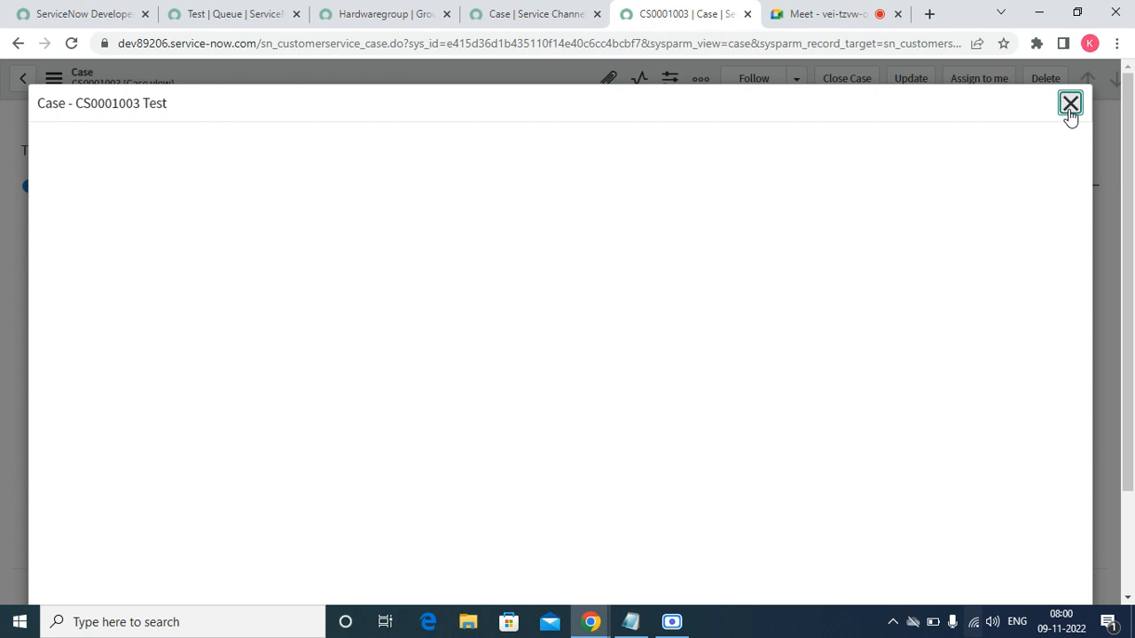
{"action": "right_click", "coordinate": [456, 80]}
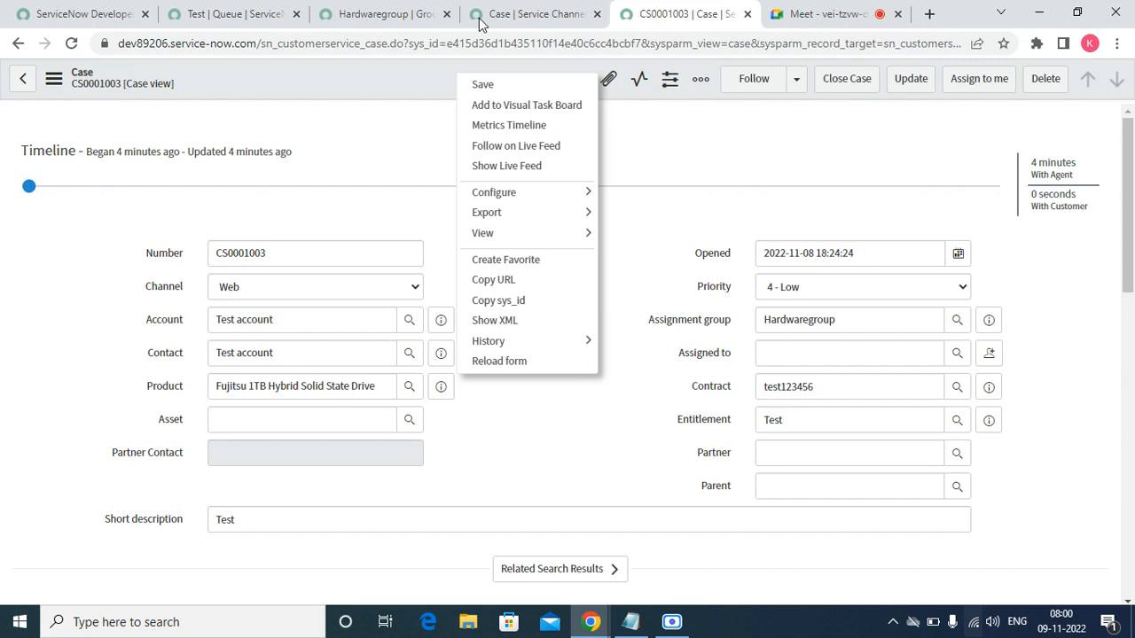
{"action": "left_click", "coordinate": [248, 22]}
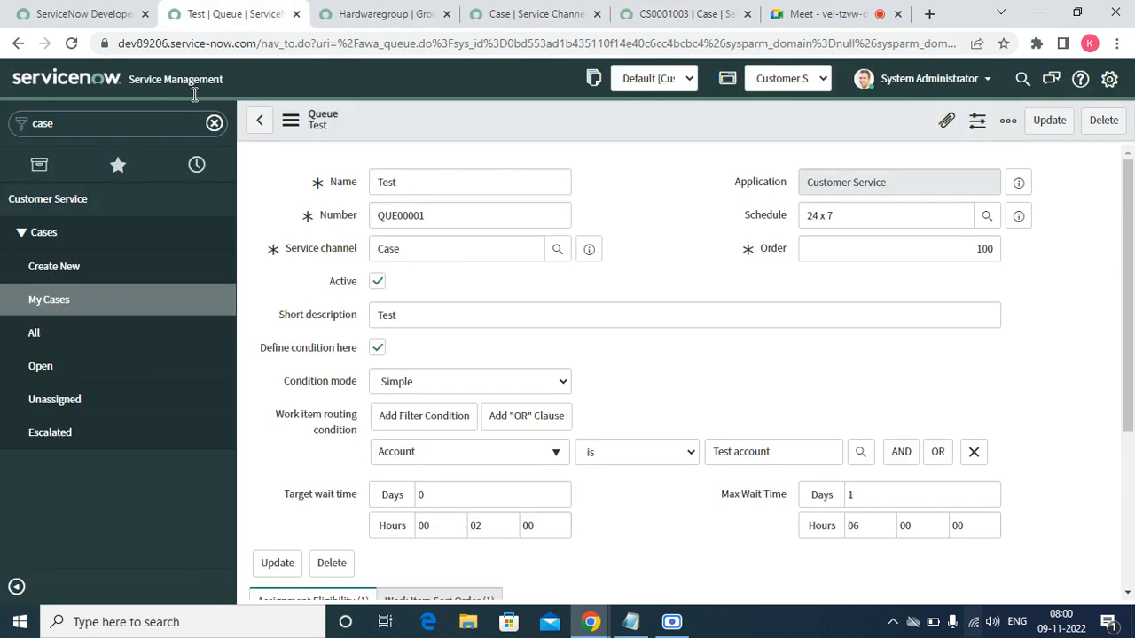
- Start a new case in a new tab with Test account as account and contact, and the Fujitsu 1TB Hybrid Solid State Drive product
{"action": "right_click", "coordinate": [60, 275]}
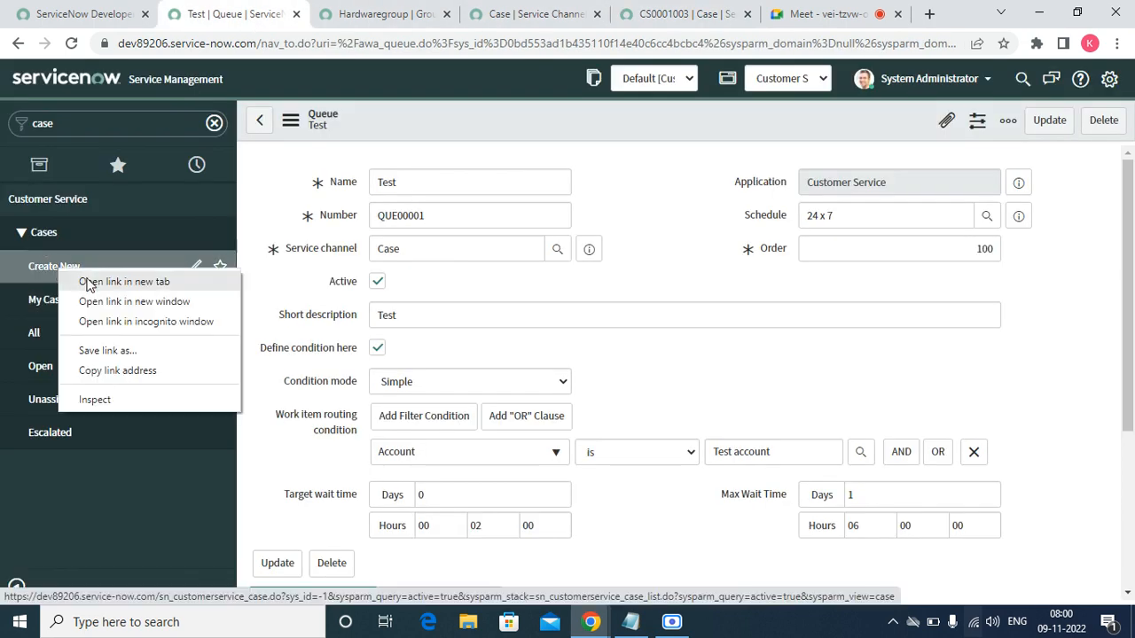
{"action": "left_click", "coordinate": [85, 282]}
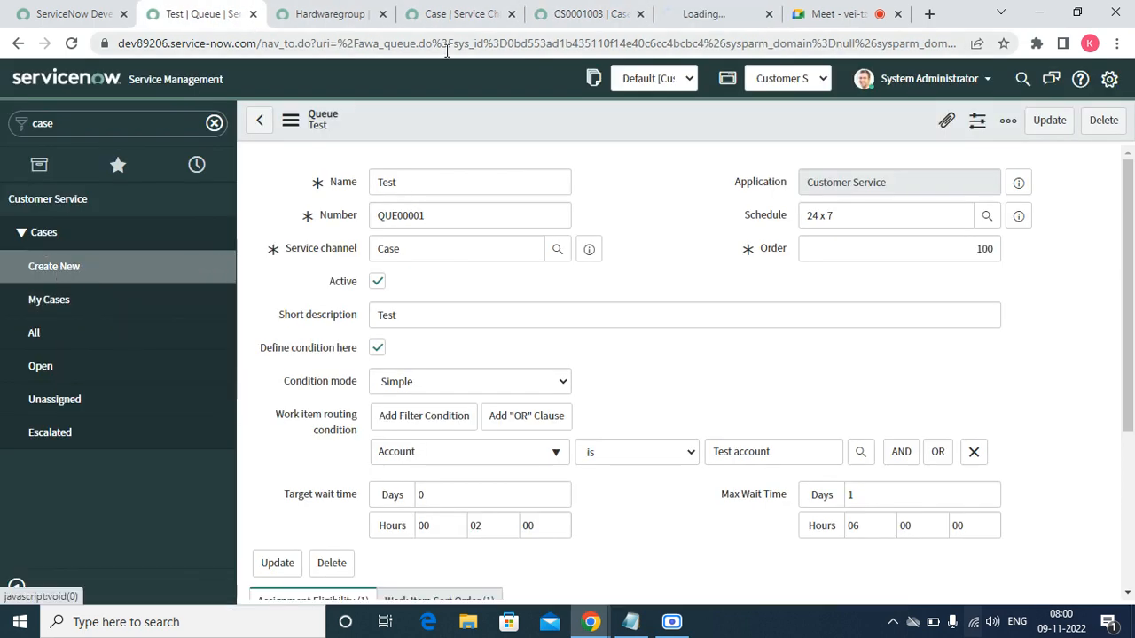
{"action": "left_click", "coordinate": [715, 20]}
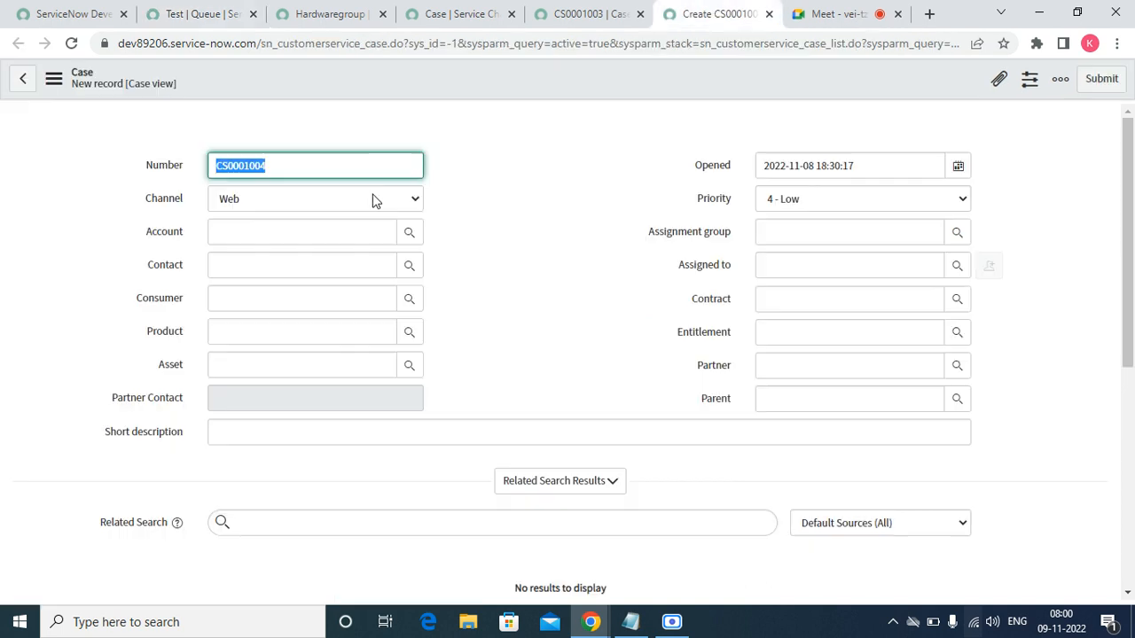
{"action": "left_click", "coordinate": [294, 236]}
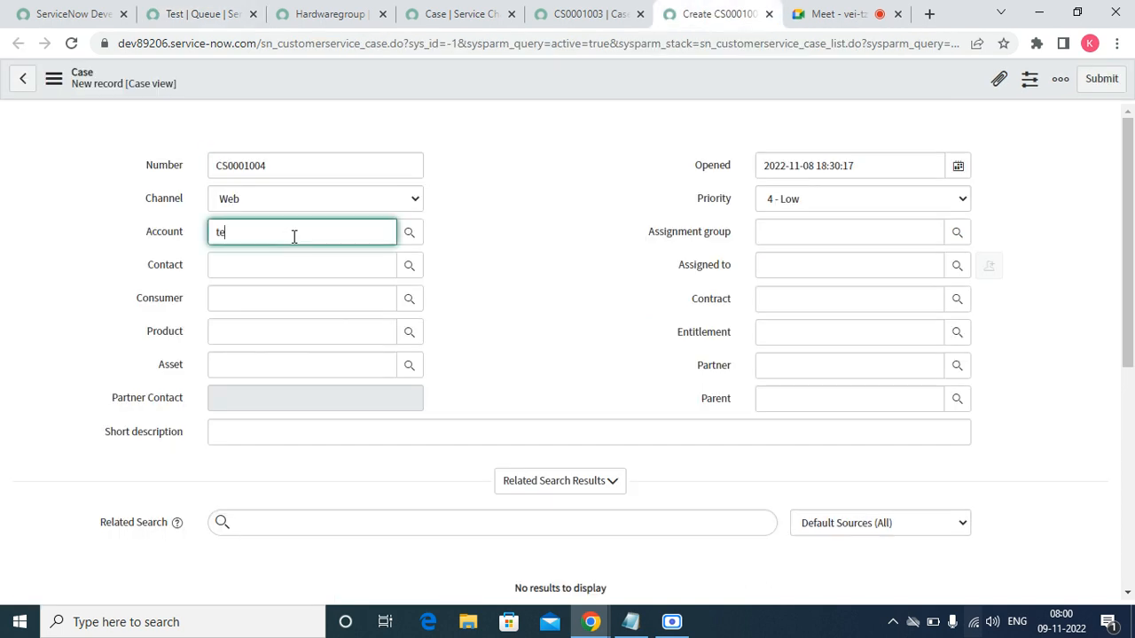
{"action": "type", "text": "test"}
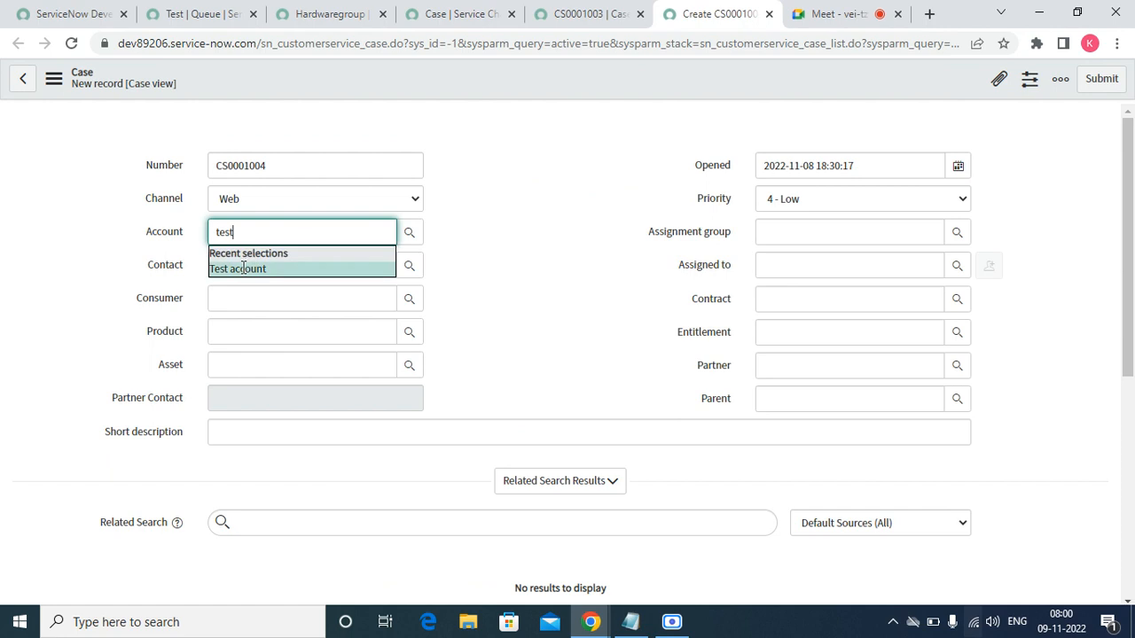
{"action": "left_click", "coordinate": [243, 268]}
{"action": "left_click", "coordinate": [254, 266]}
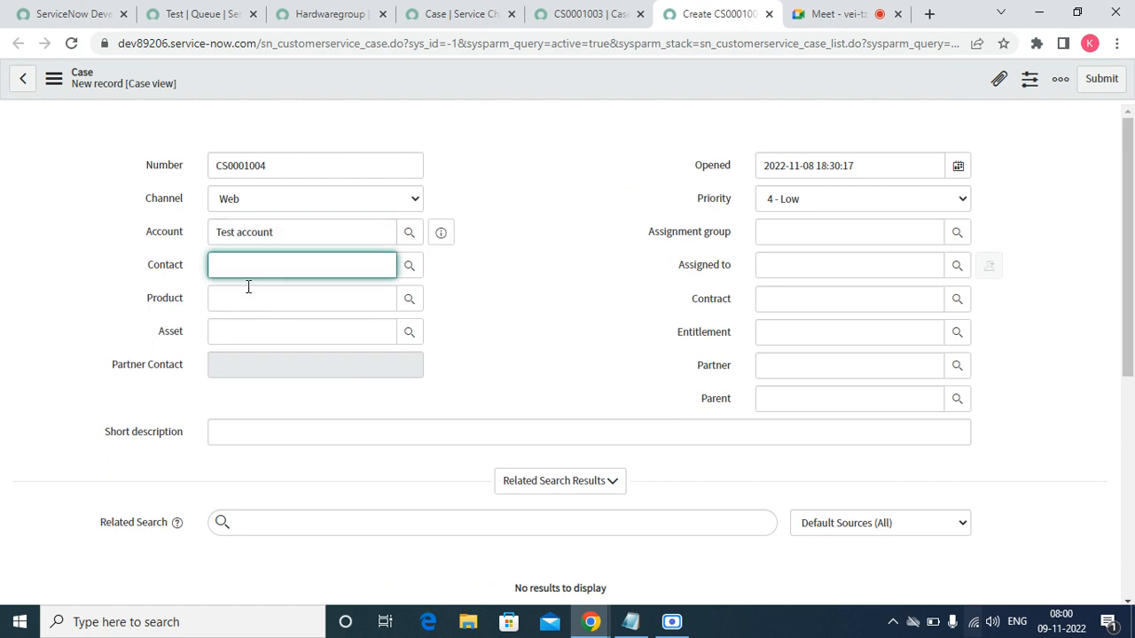
{"action": "left_click", "coordinate": [245, 299]}
{"action": "left_click", "coordinate": [255, 298]}
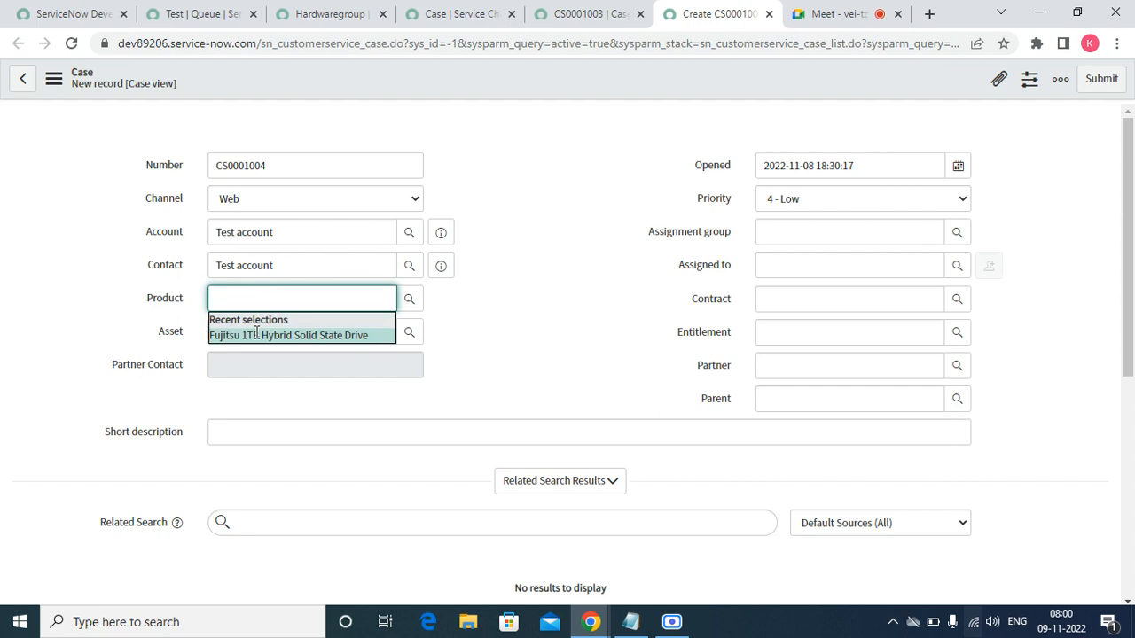
{"action": "left_click", "coordinate": [256, 334]}
- Enter the short description 'Test for auto assign'
{"action": "left_click", "coordinate": [246, 422]}
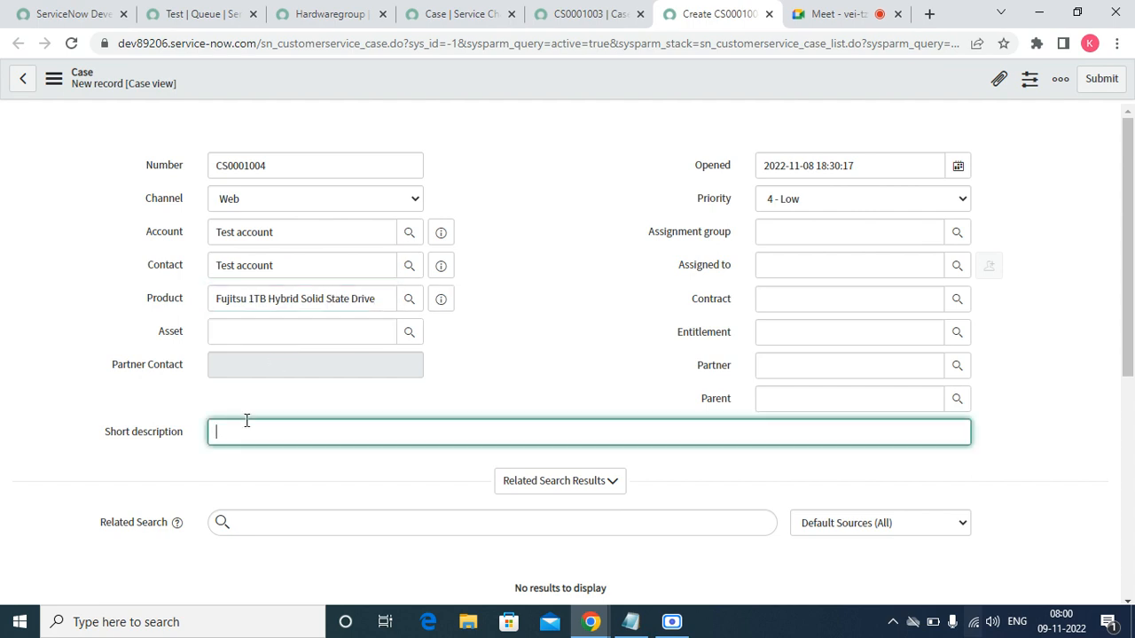
{"action": "key", "text": "ctrl+t"}
{"action": "type", "text": "es"}
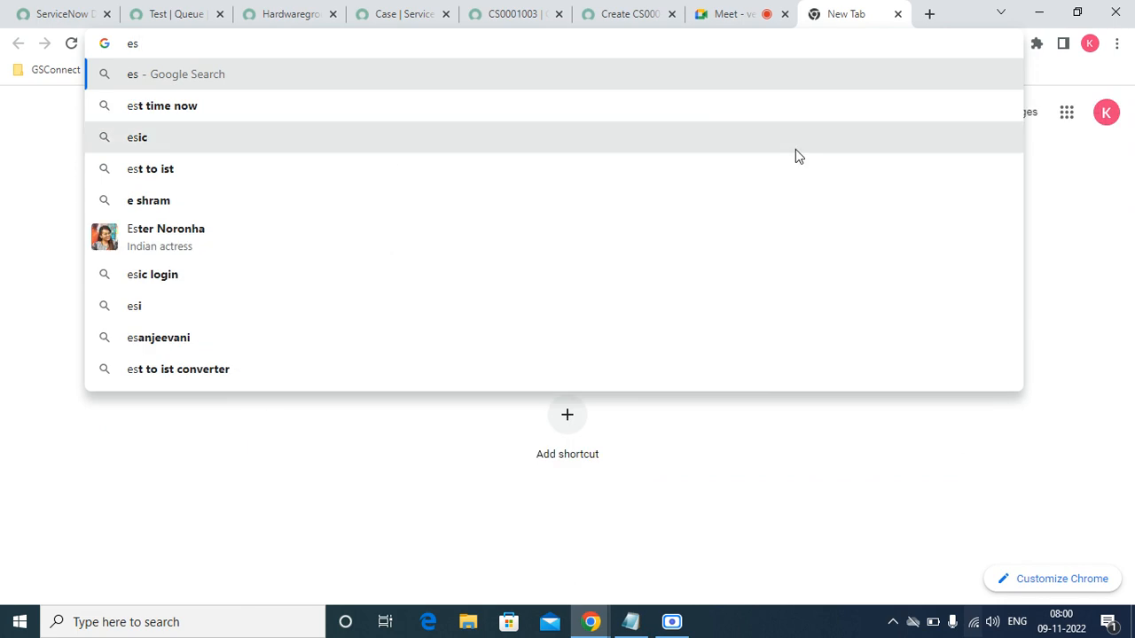
{"action": "left_click", "coordinate": [133, 500]}
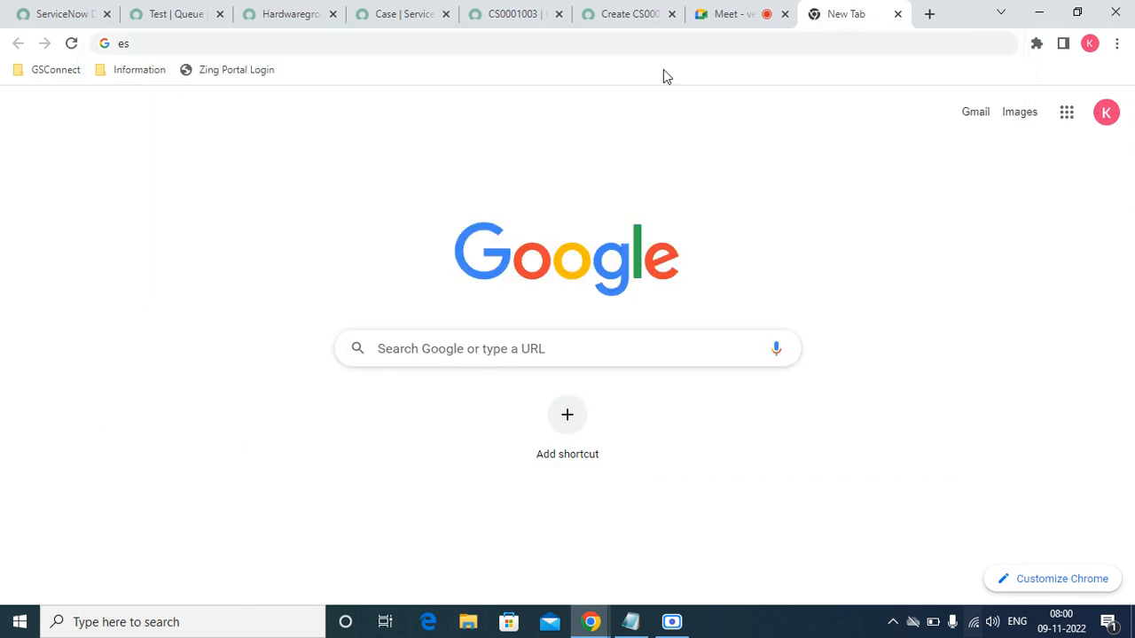
{"action": "left_click", "coordinate": [626, 15]}
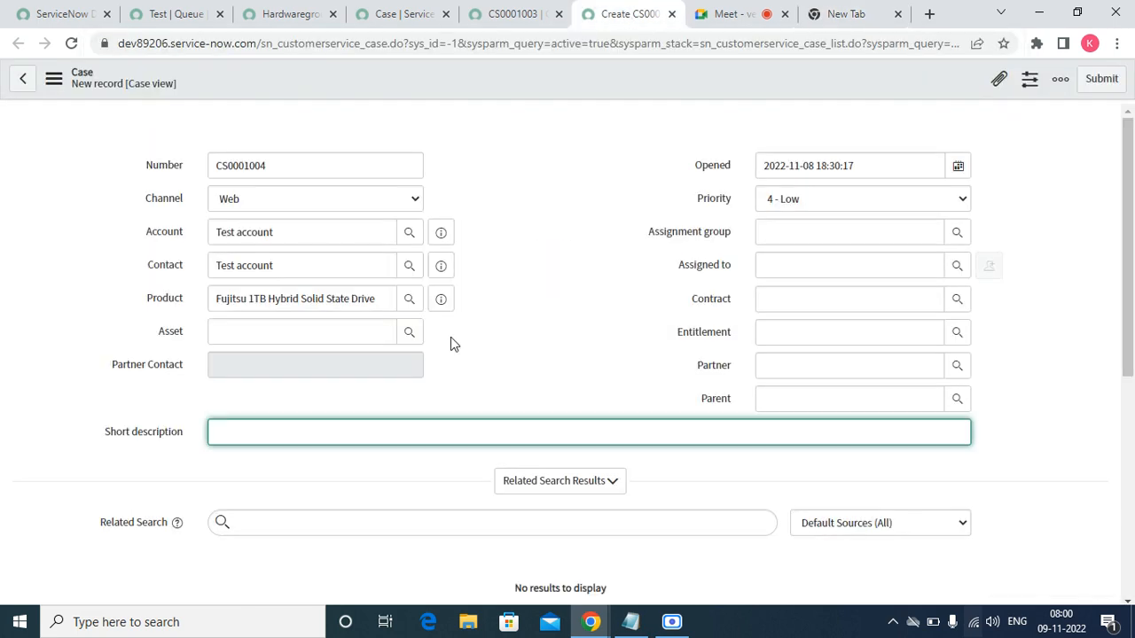
{"action": "type", "text": "o assign"}
- Set assignment group Hardwaregroup, contract test123456 and entitlement Test, then save the case
{"action": "left_click", "coordinate": [873, 233]}
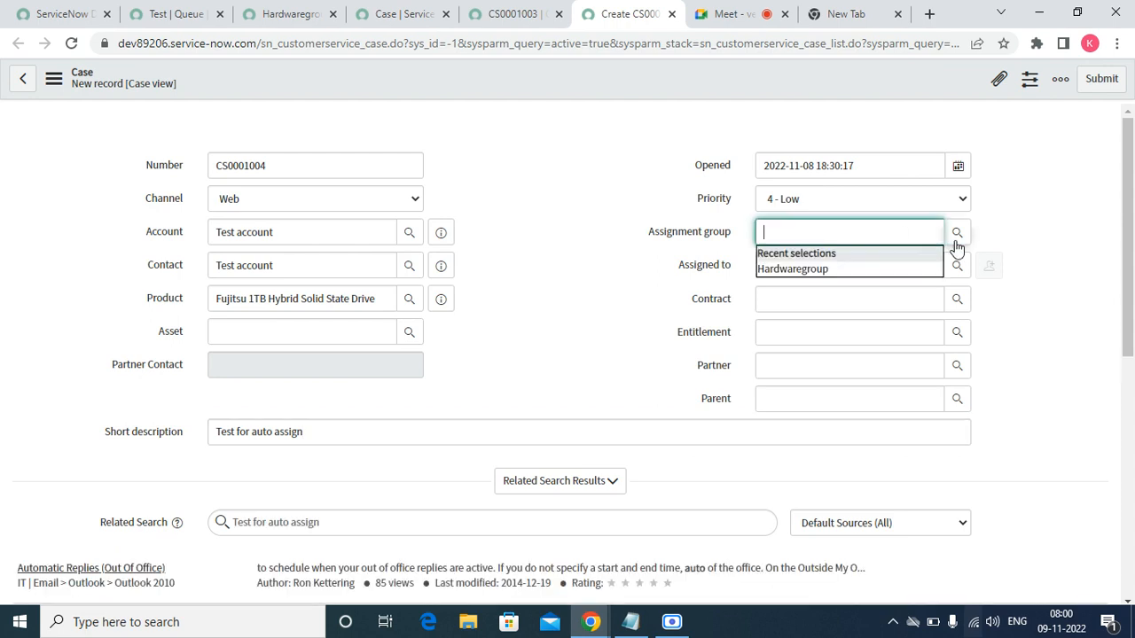
{"action": "left_click", "coordinate": [857, 271]}
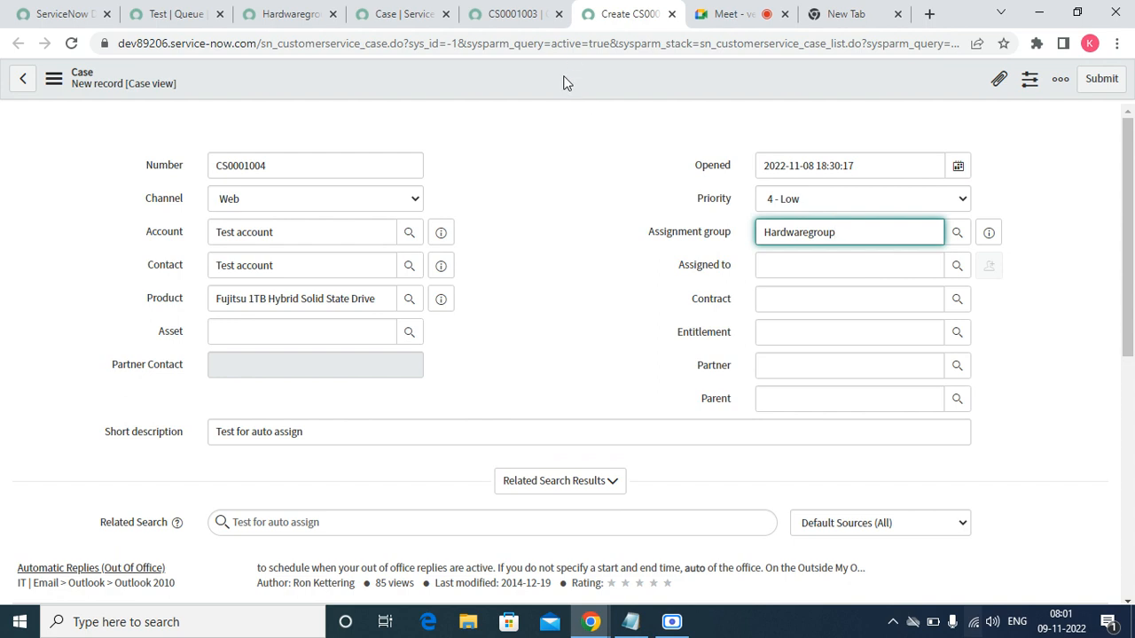
{"action": "left_click", "coordinate": [900, 298]}
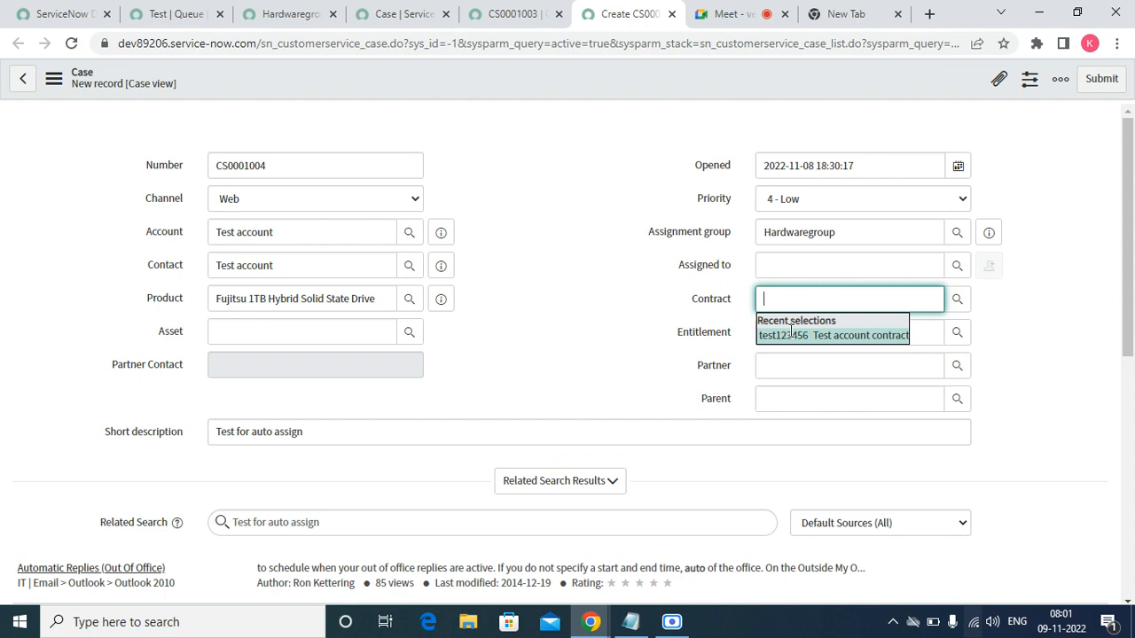
{"action": "left_click", "coordinate": [791, 334]}
{"action": "left_click", "coordinate": [790, 331]}
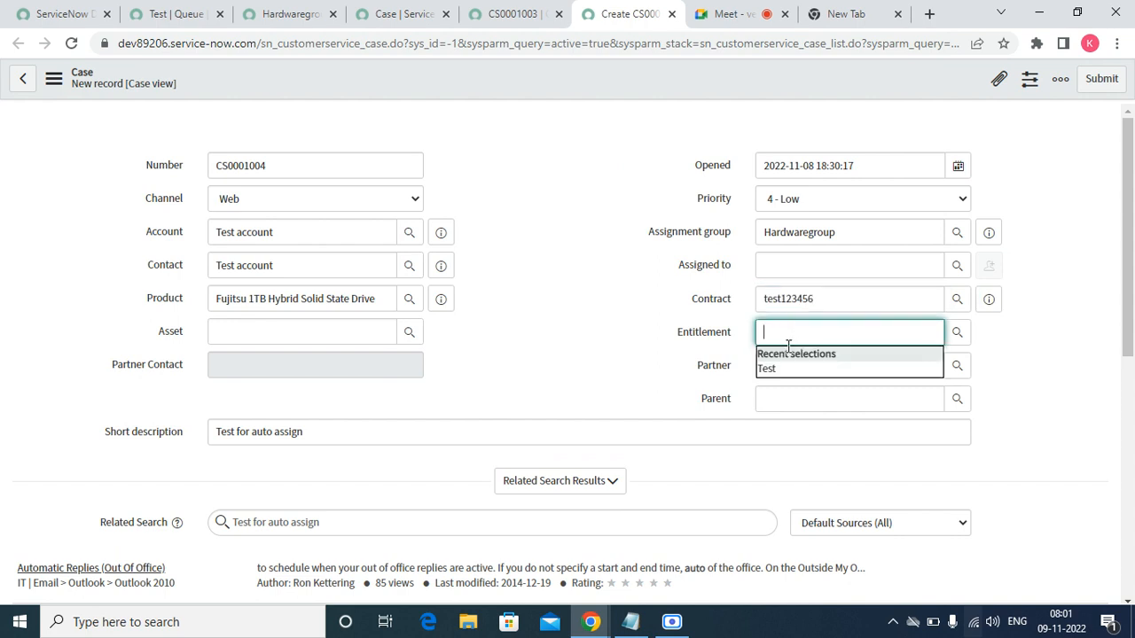
{"action": "left_click", "coordinate": [767, 369]}
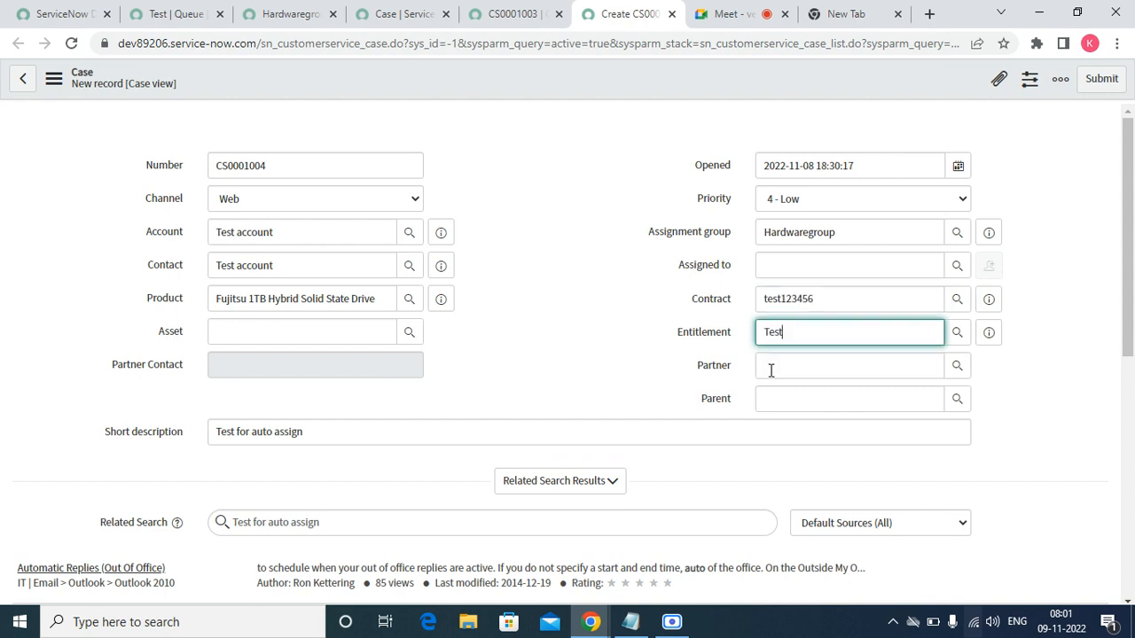
{"action": "right_click", "coordinate": [534, 82]}
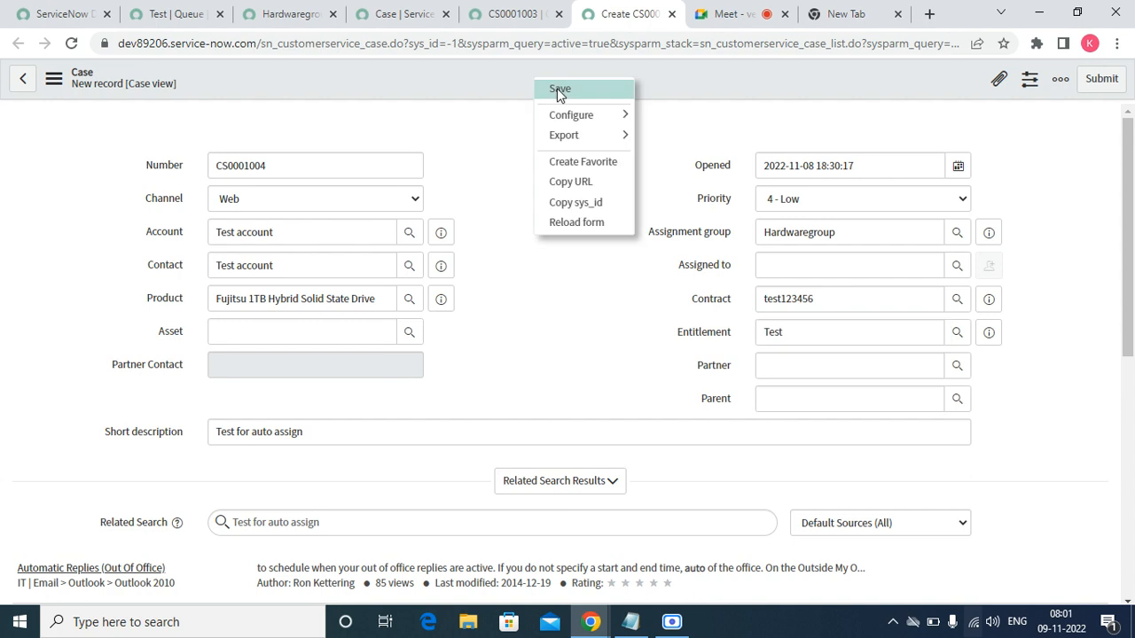
{"action": "left_click", "coordinate": [557, 90]}
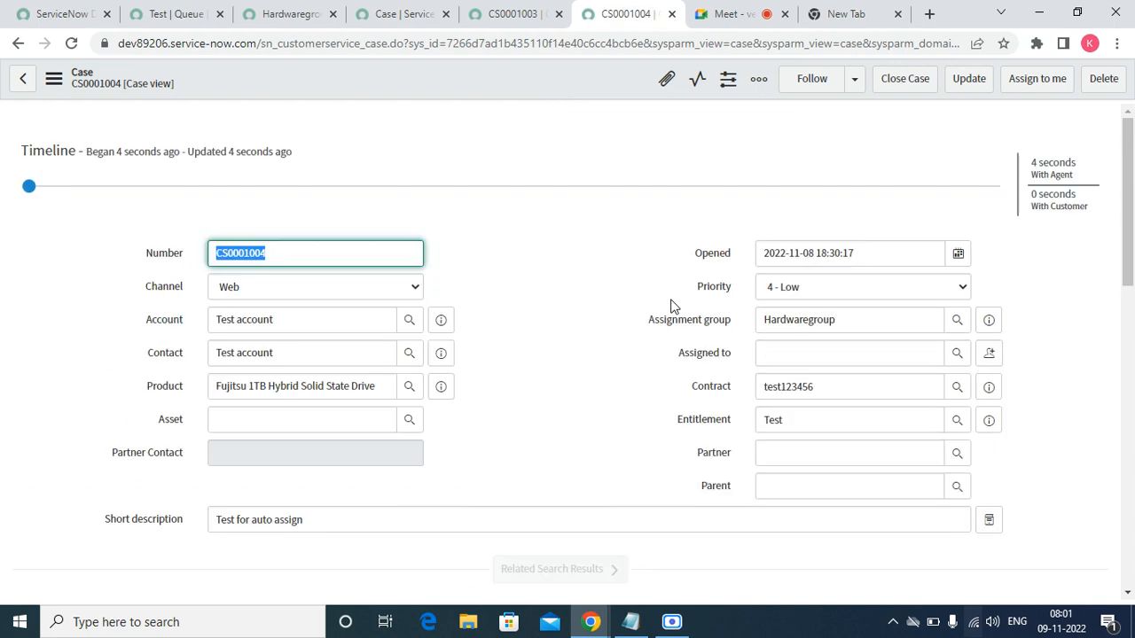
- Filter the navigator for 'adva' and browse the AWA presence states list
{"action": "left_click", "coordinate": [295, 13]}
{"action": "left_click", "coordinate": [160, 15]}
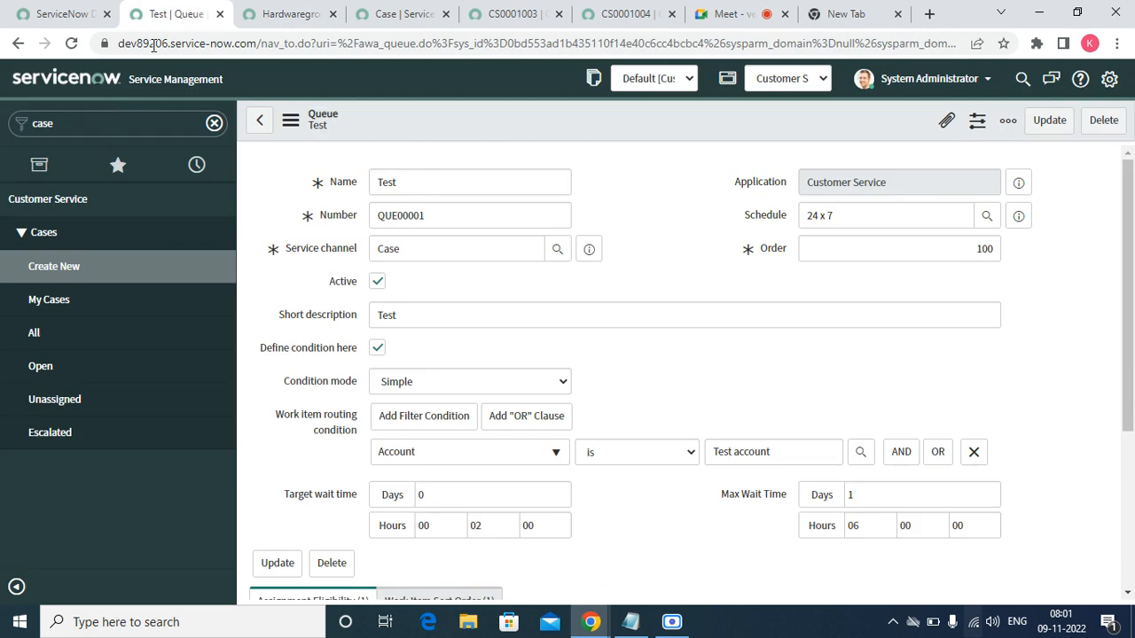
{"action": "double_click", "coordinate": [96, 118]}
{"action": "type", "text": "a"}
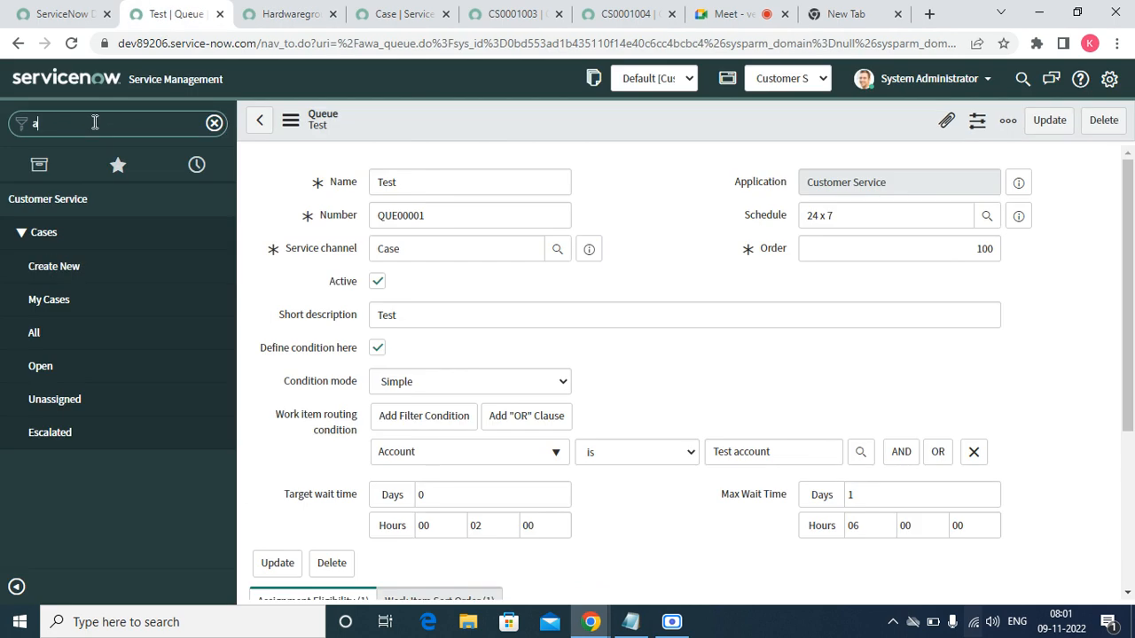
{"action": "type", "text": "dva"}
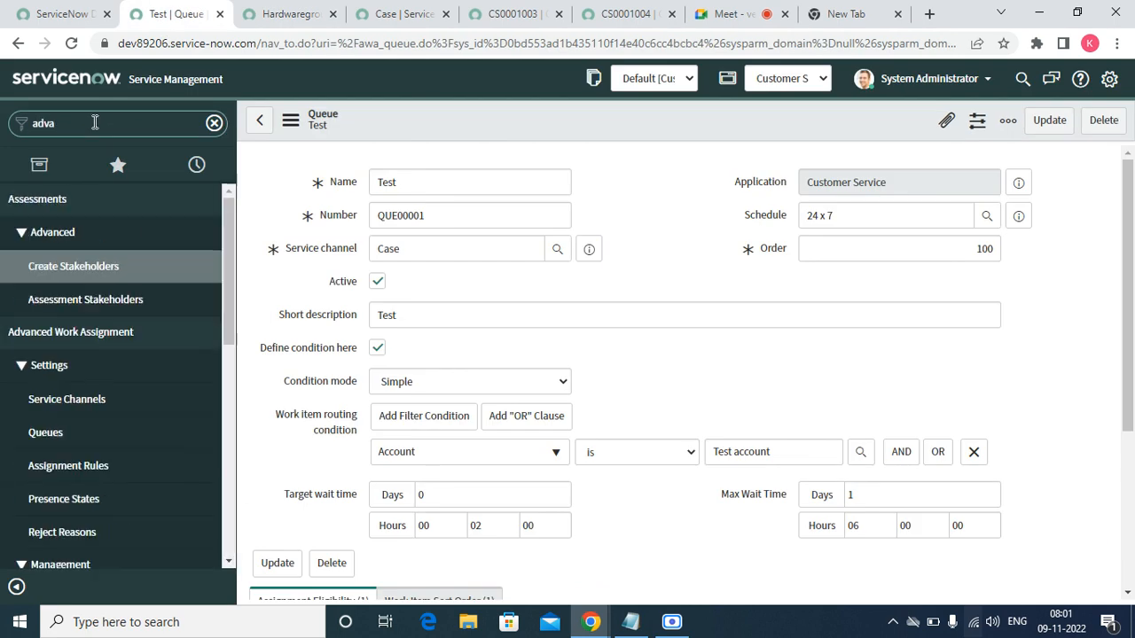
{"action": "left_click", "coordinate": [228, 558]}
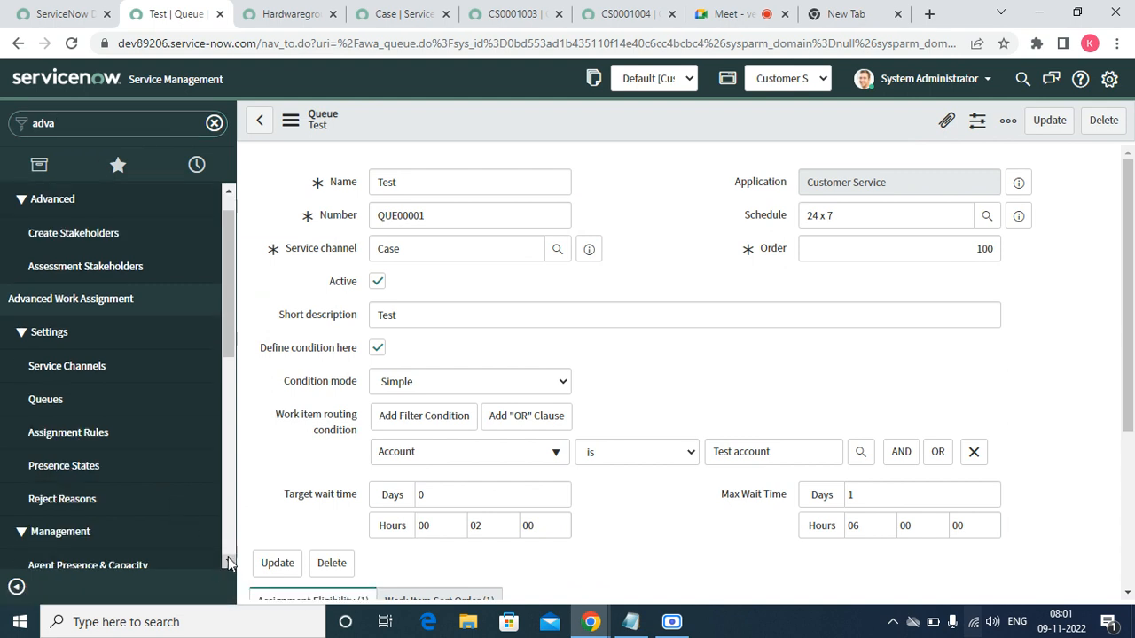
{"action": "left_click", "coordinate": [77, 466]}
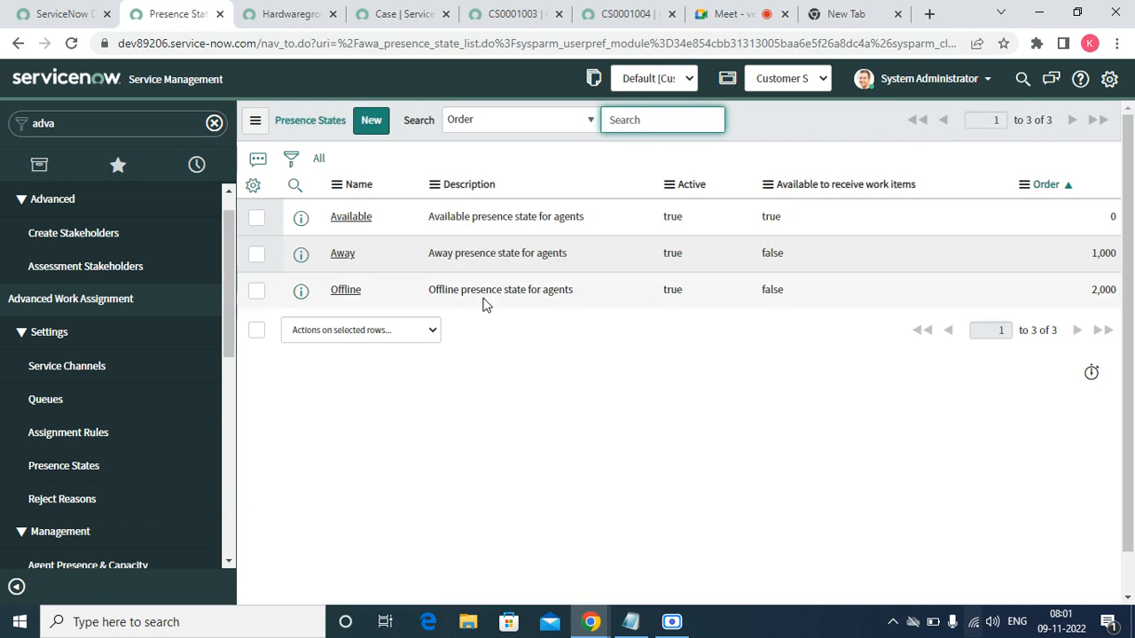
{"action": "left_click", "coordinate": [226, 561]}
{"action": "left_click", "coordinate": [225, 560]}
{"action": "left_click", "coordinate": [225, 560]}
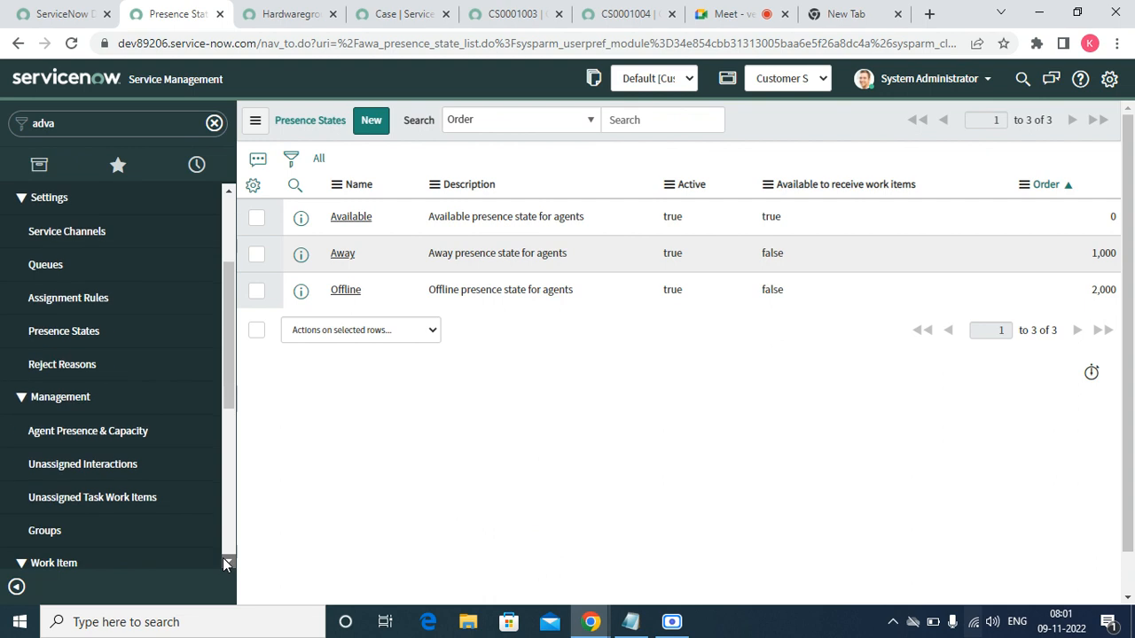
{"action": "left_click", "coordinate": [225, 561]}
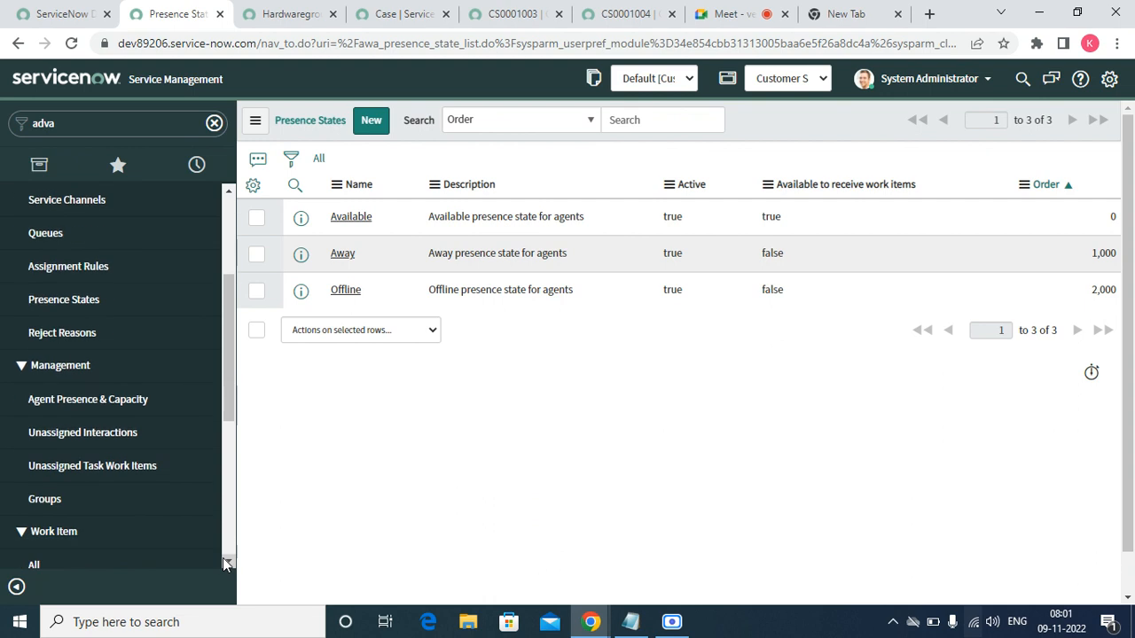
- Browse the AWA unassigned task work items, groups and all work items lists
{"action": "left_click", "coordinate": [117, 476]}
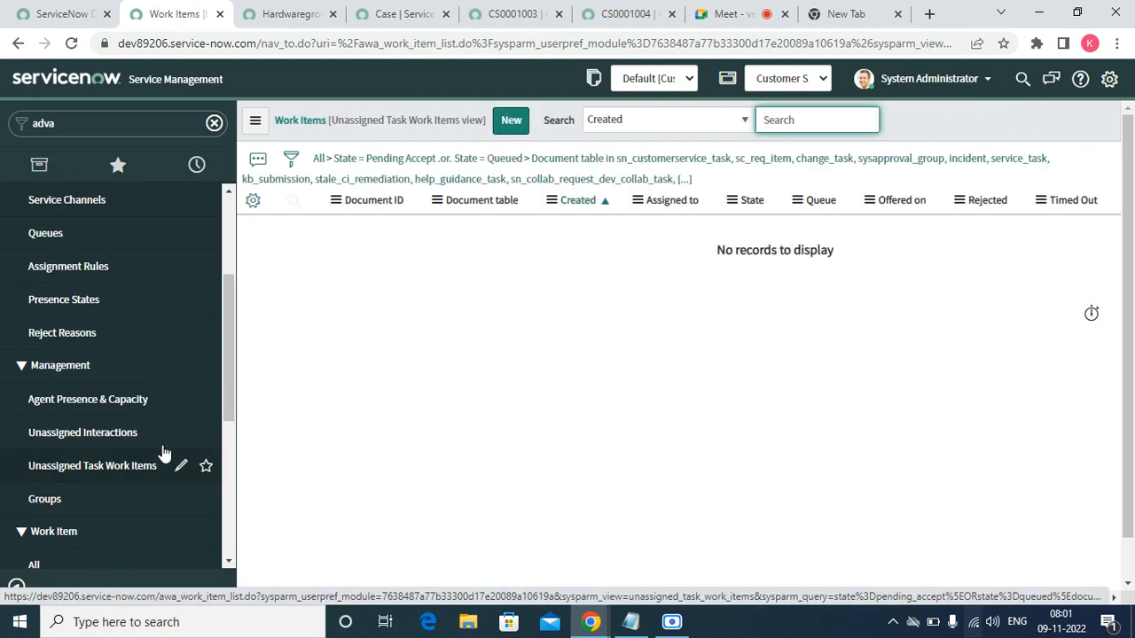
{"action": "left_click", "coordinate": [48, 502]}
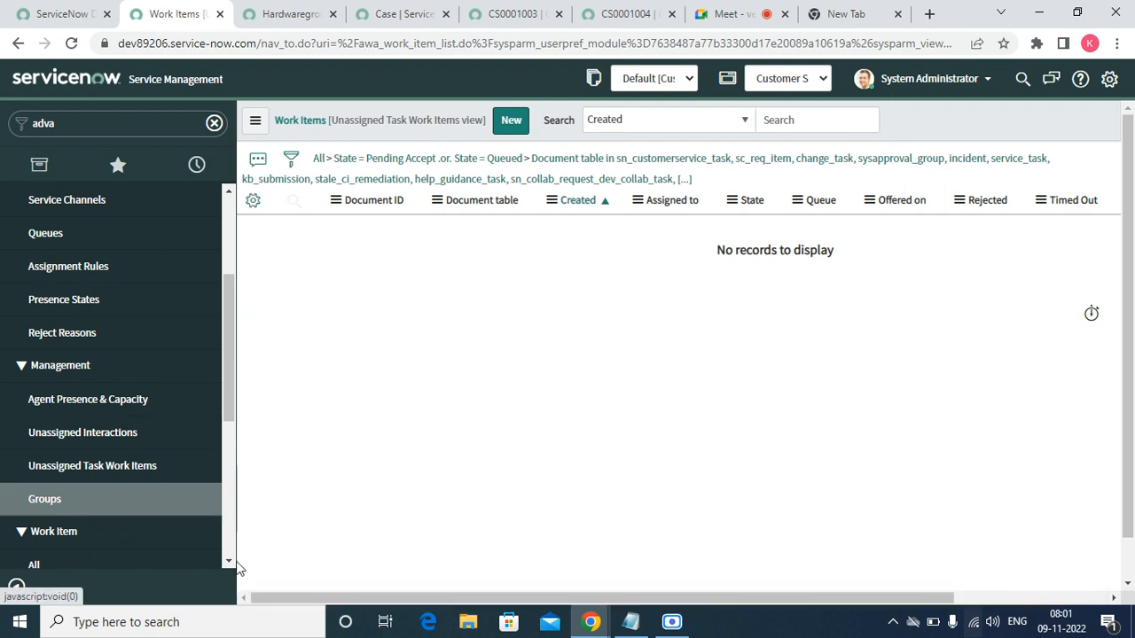
{"action": "left_click", "coordinate": [228, 564]}
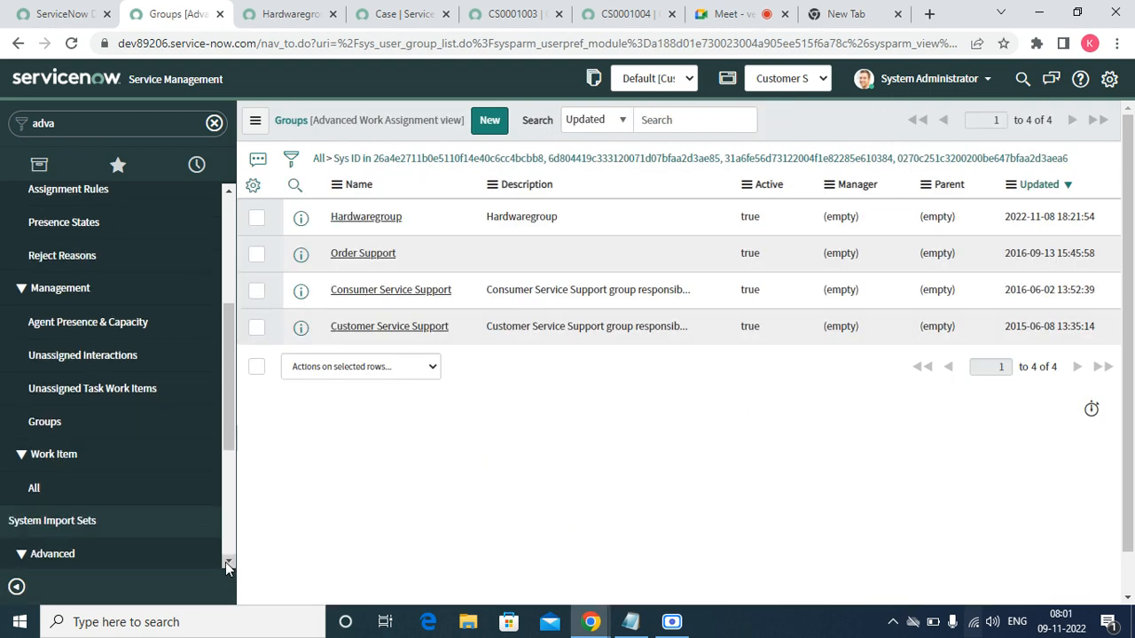
{"action": "left_click", "coordinate": [36, 490]}
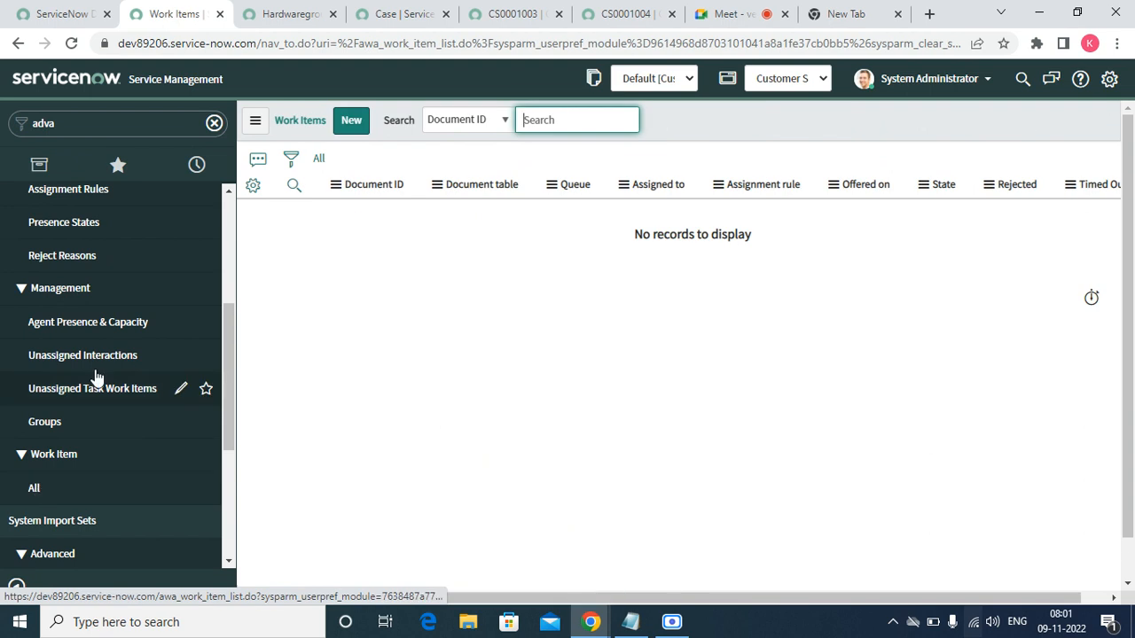
{"action": "left_click", "coordinate": [404, 14]}
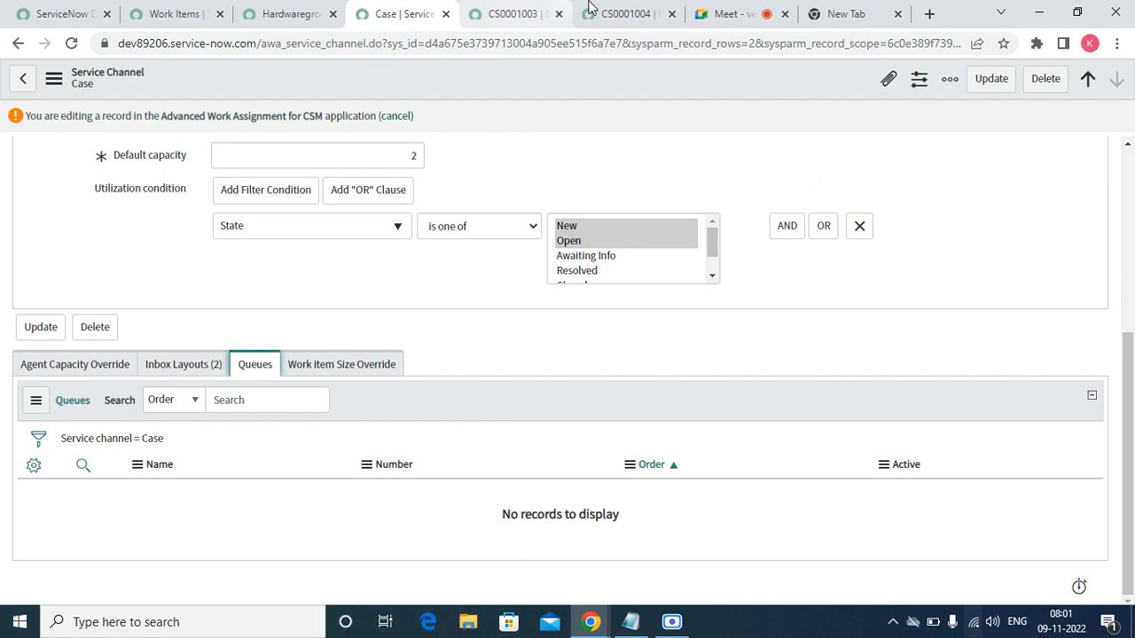
{"action": "left_click", "coordinate": [614, 11]}
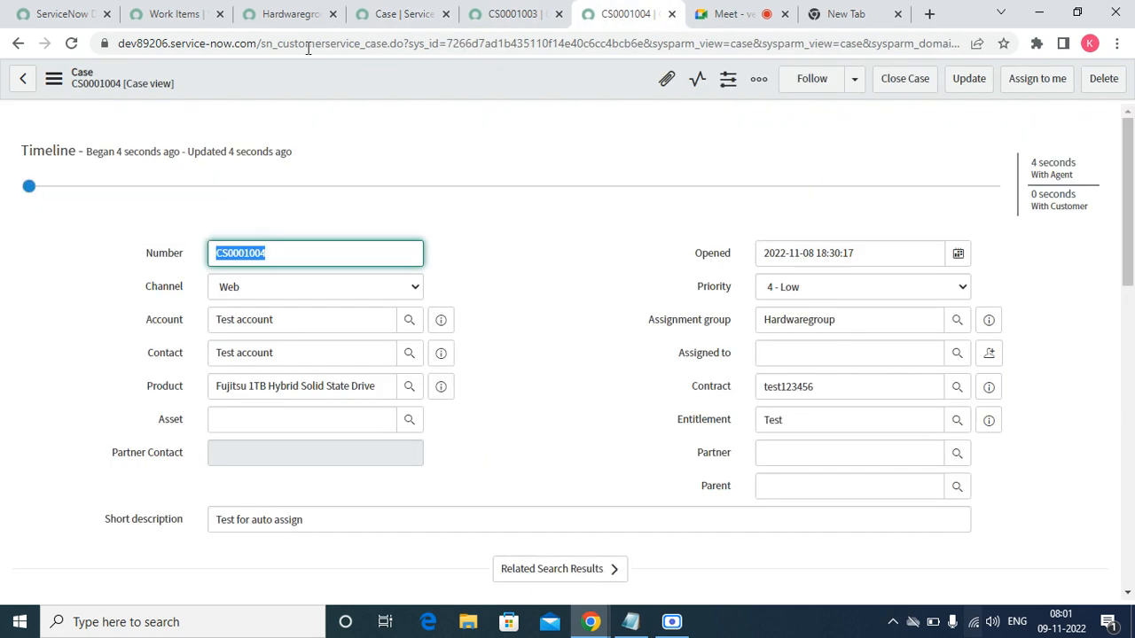
{"action": "left_click", "coordinate": [284, 15]}
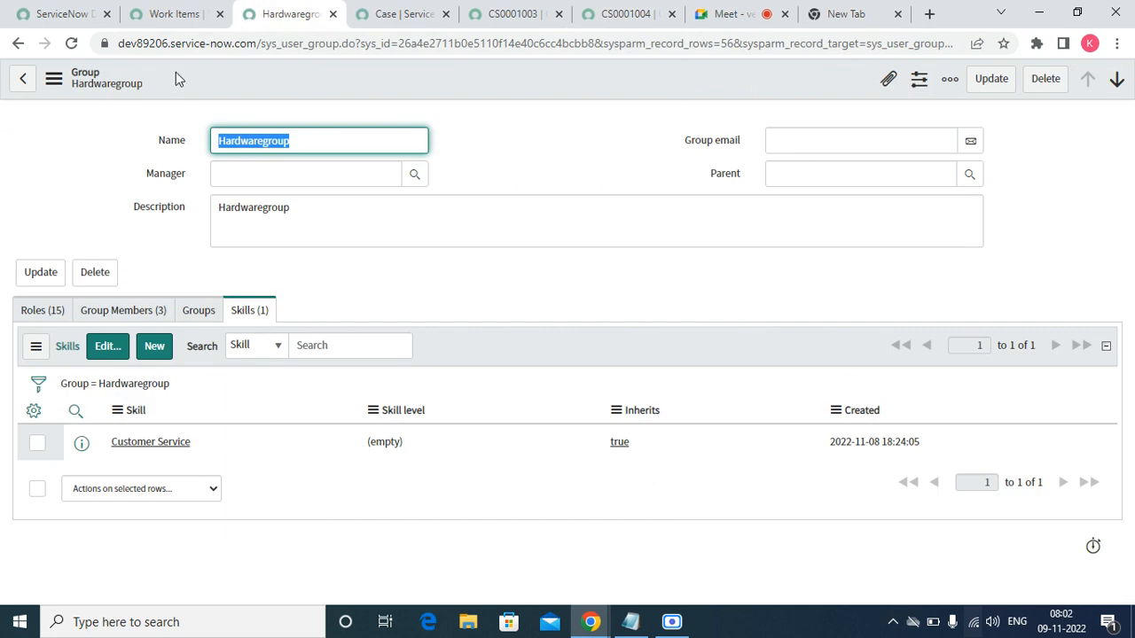
{"action": "left_click", "coordinate": [164, 15]}
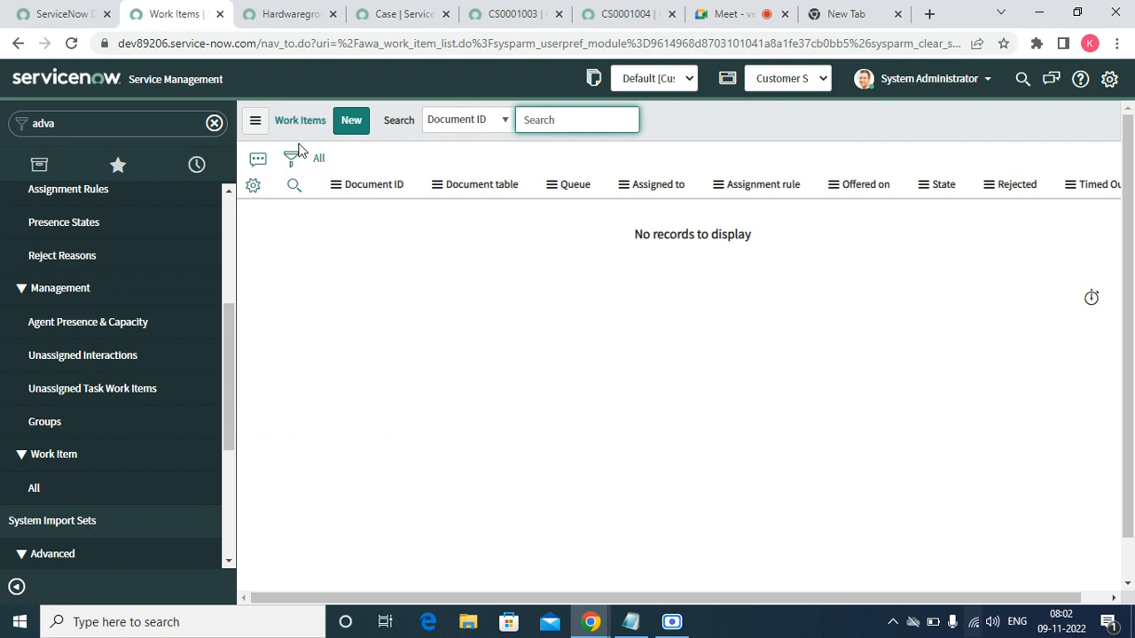
- Check unassigned interactions and task work items, drop the document table condition, then open Agent Presence & Capacity
{"action": "left_click", "coordinate": [131, 353]}
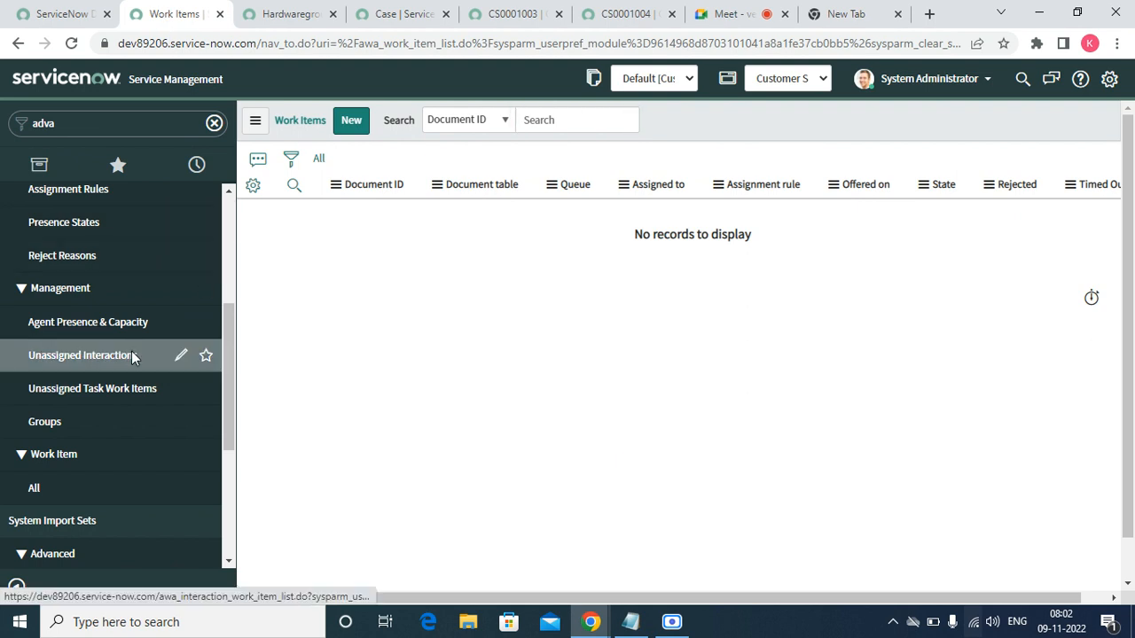
{"action": "left_click", "coordinate": [85, 390]}
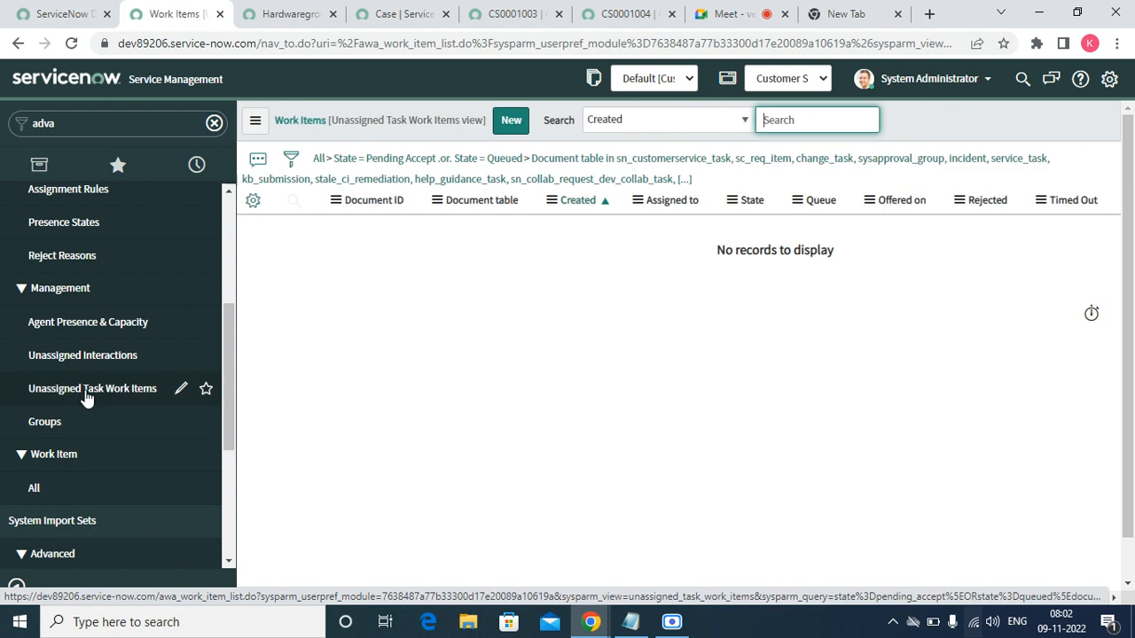
{"action": "left_click", "coordinate": [442, 157]}
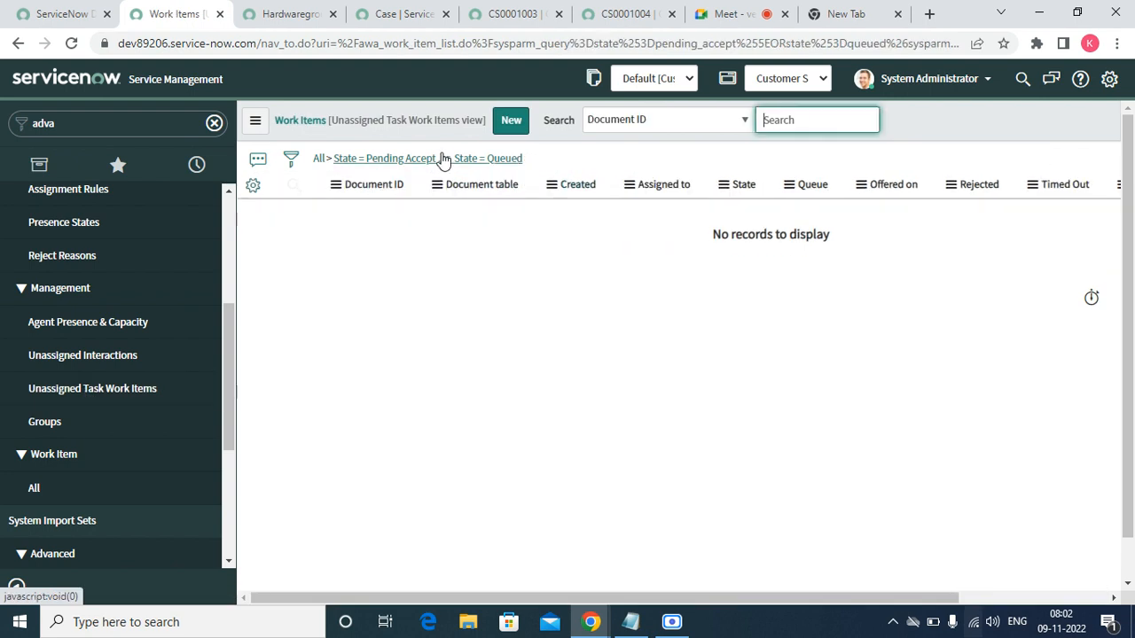
{"action": "left_click", "coordinate": [123, 324]}
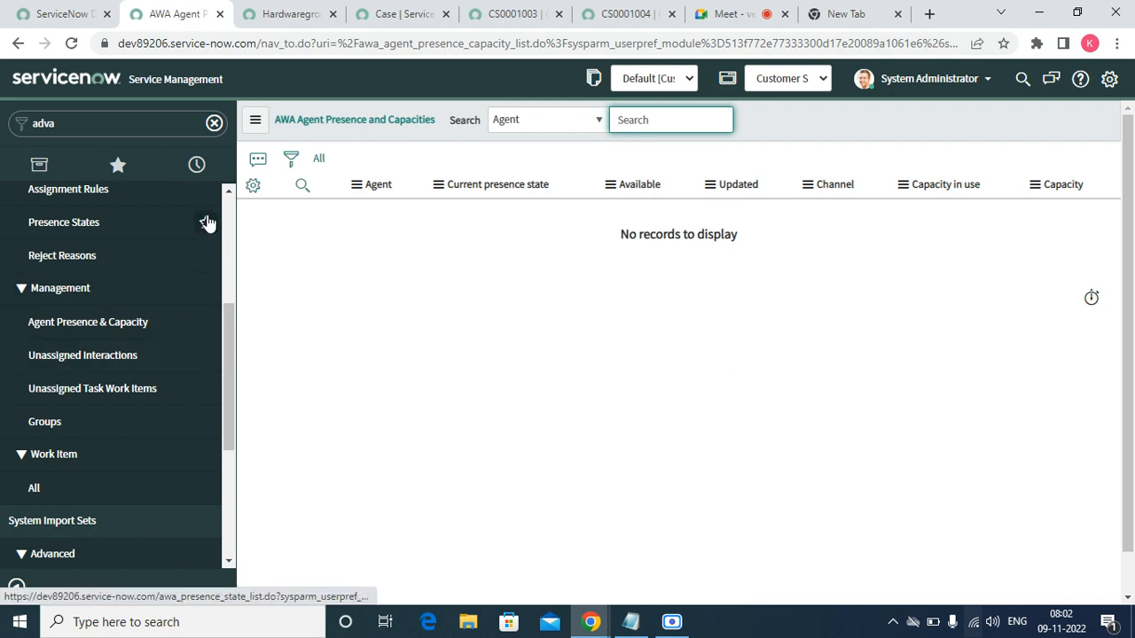
- Open the Chat Assignment Rule and review its Assign by and Skill handling settings
{"action": "scroll", "coordinate": [231, 192], "scroll_direction": "up", "scroll_amount": 1}
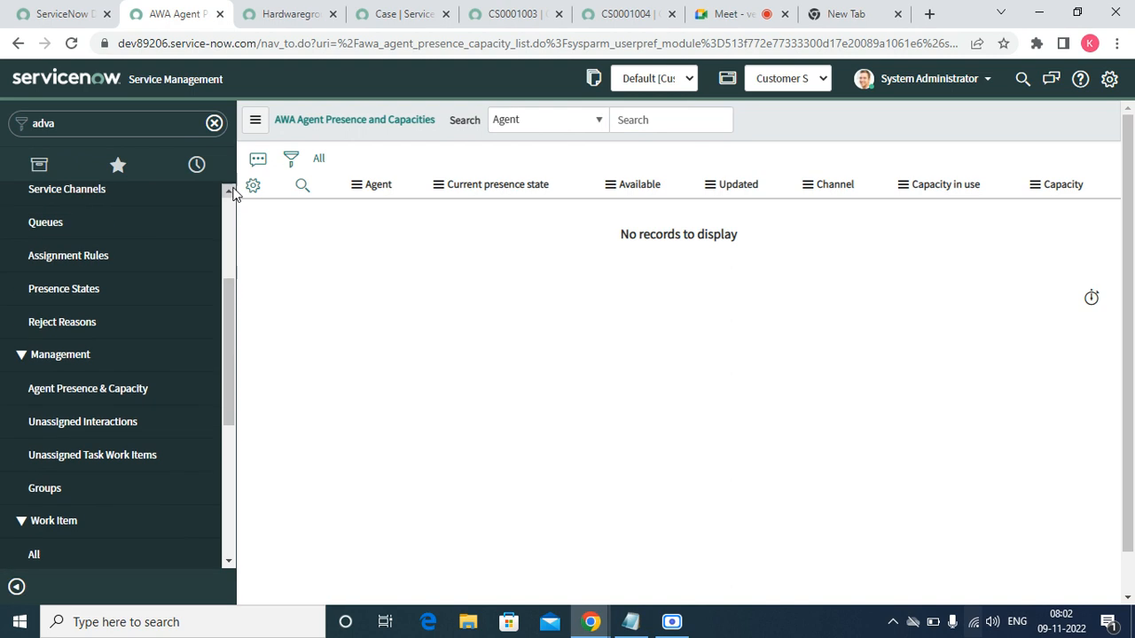
{"action": "left_click", "coordinate": [95, 256]}
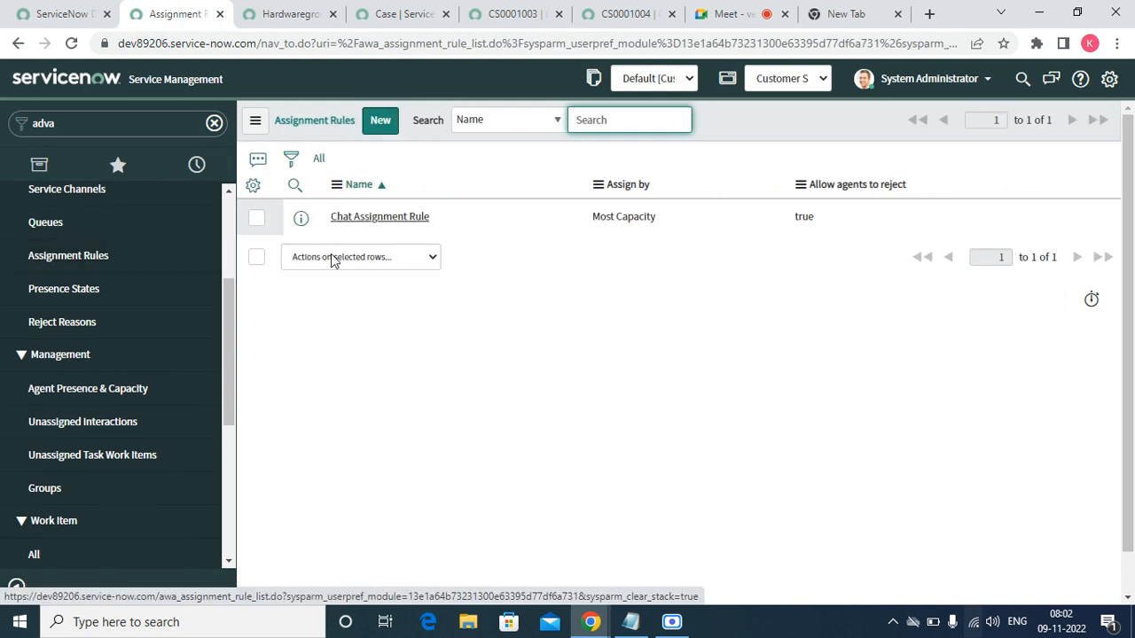
{"action": "left_click", "coordinate": [373, 221]}
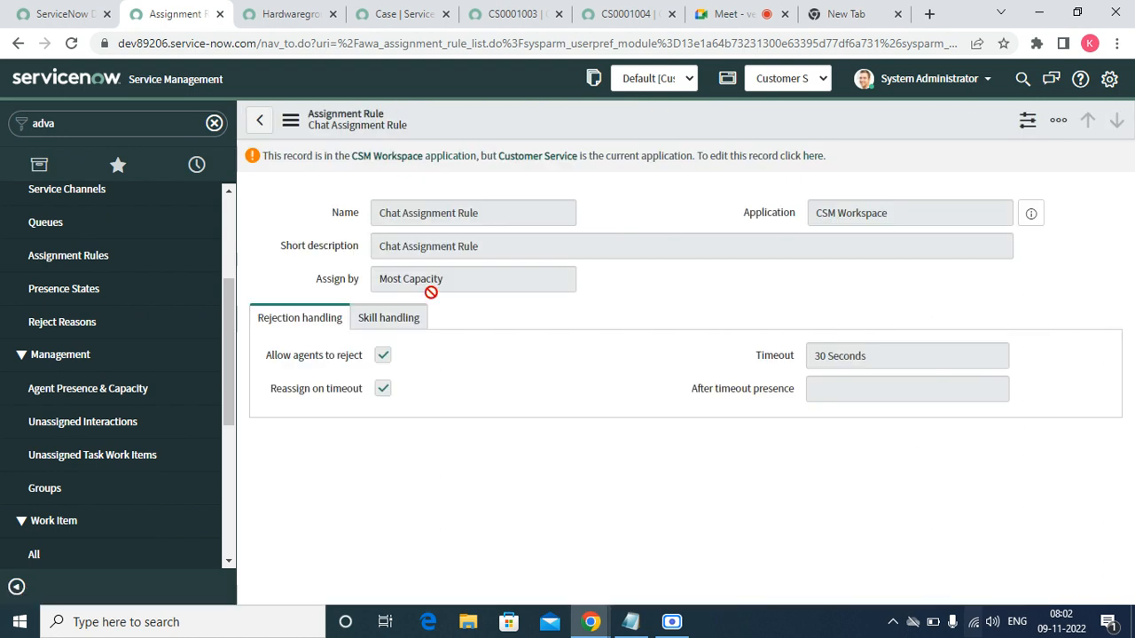
{"action": "left_click", "coordinate": [431, 290]}
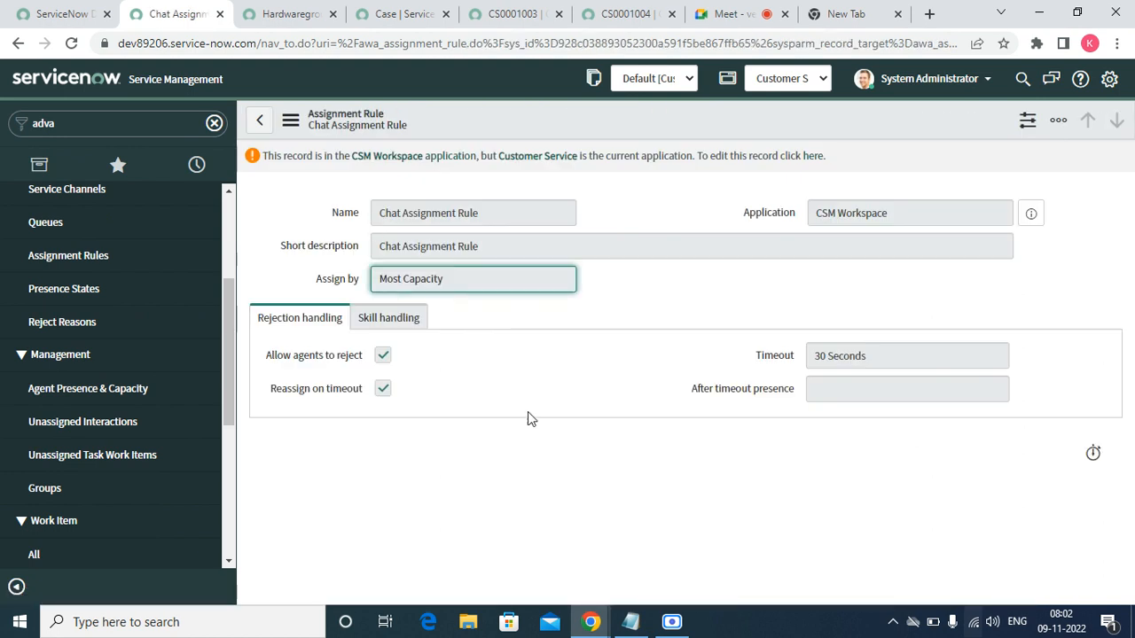
{"action": "left_click", "coordinate": [388, 321]}
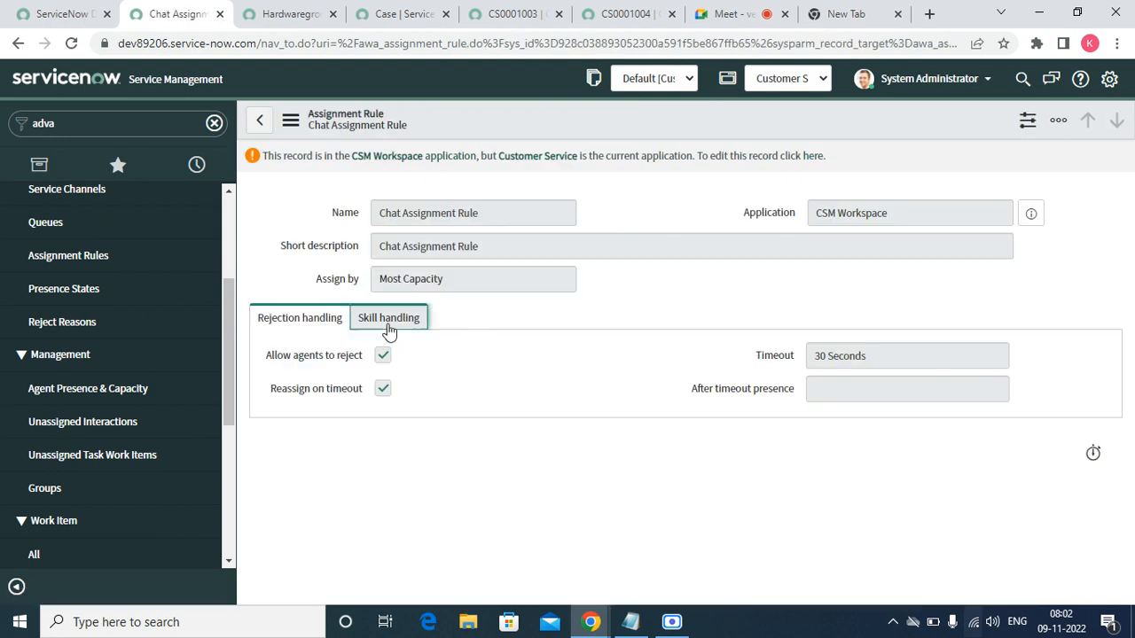
- Reload case CS0001004, glance over the other open records, then view the rule's Rejection handling
{"action": "left_click", "coordinate": [626, 20]}
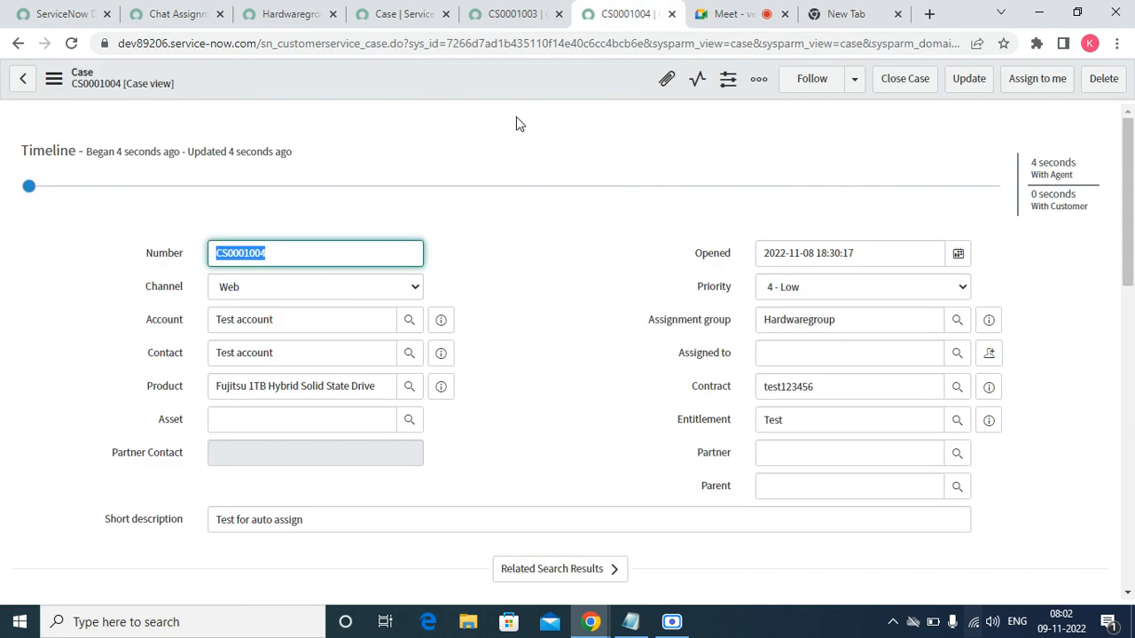
{"action": "left_click", "coordinate": [53, 78]}
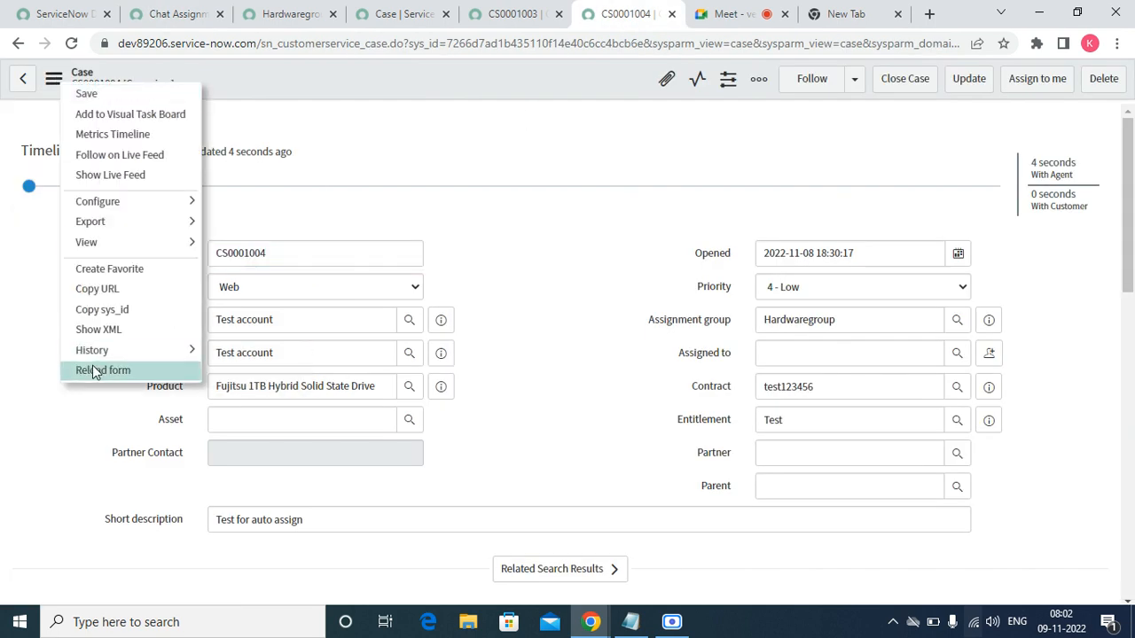
{"action": "left_click", "coordinate": [97, 370]}
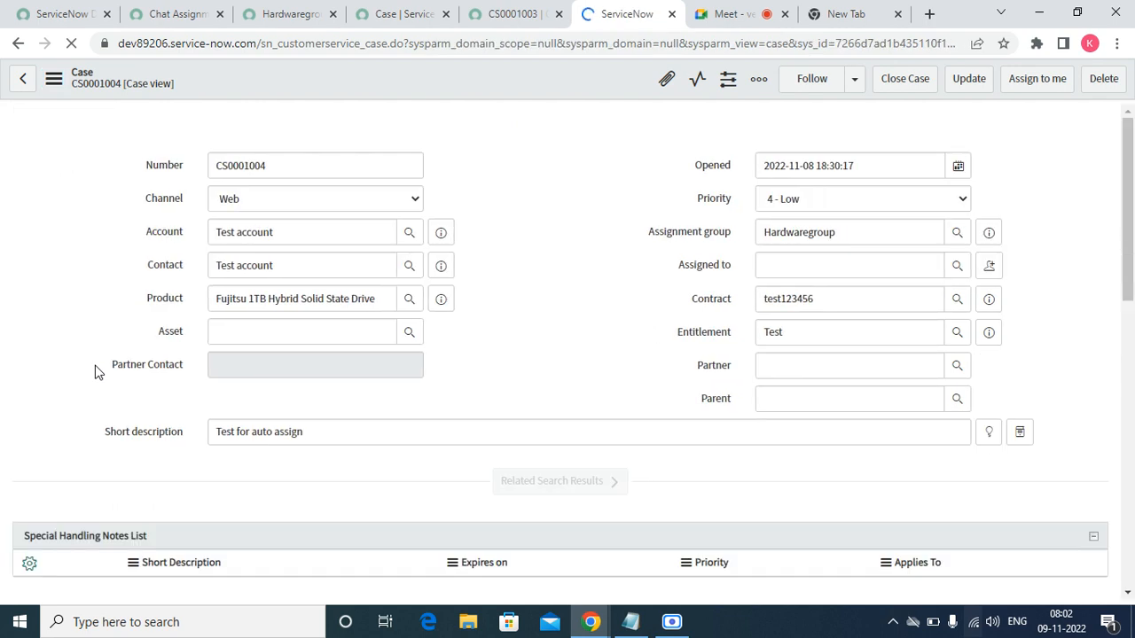
{"action": "left_click", "coordinate": [506, 16]}
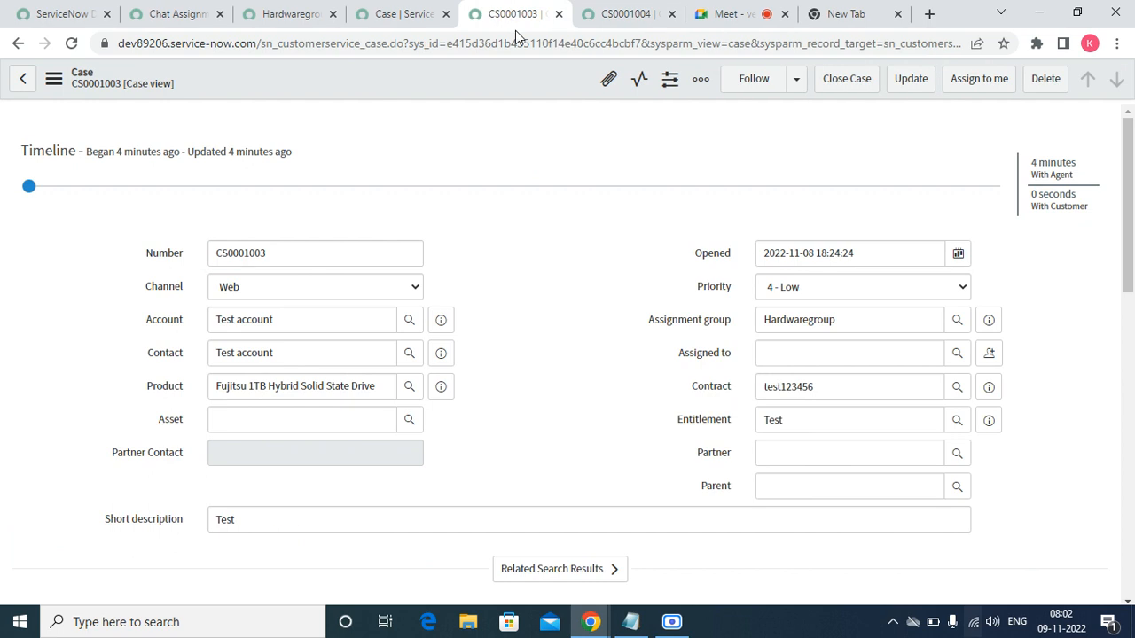
{"action": "left_click", "coordinate": [393, 14]}
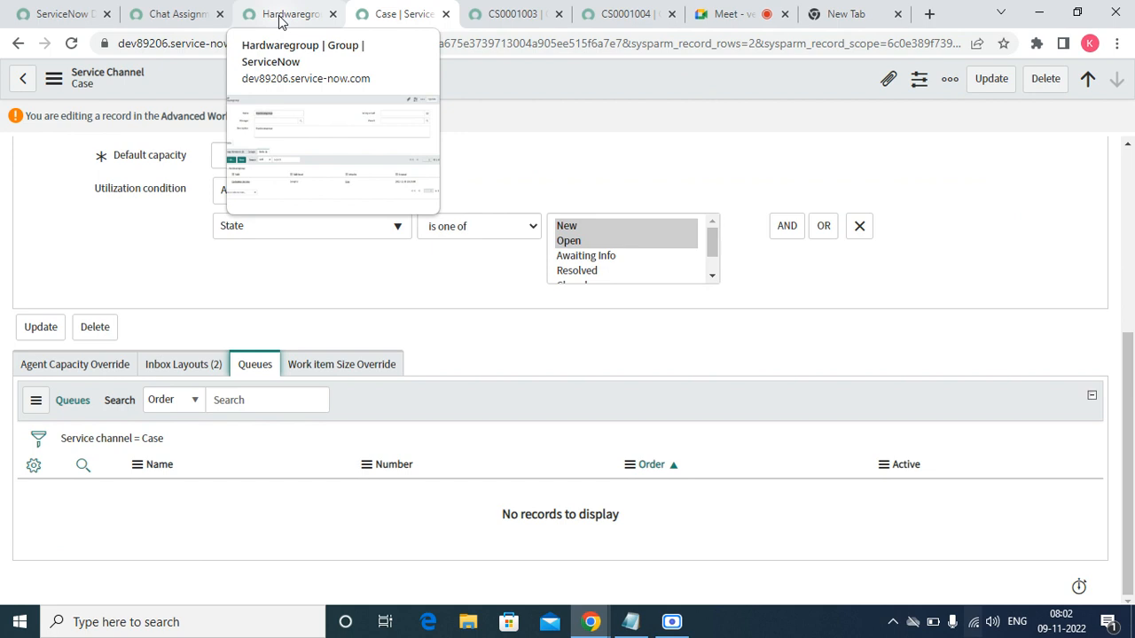
{"action": "left_click", "coordinate": [279, 21]}
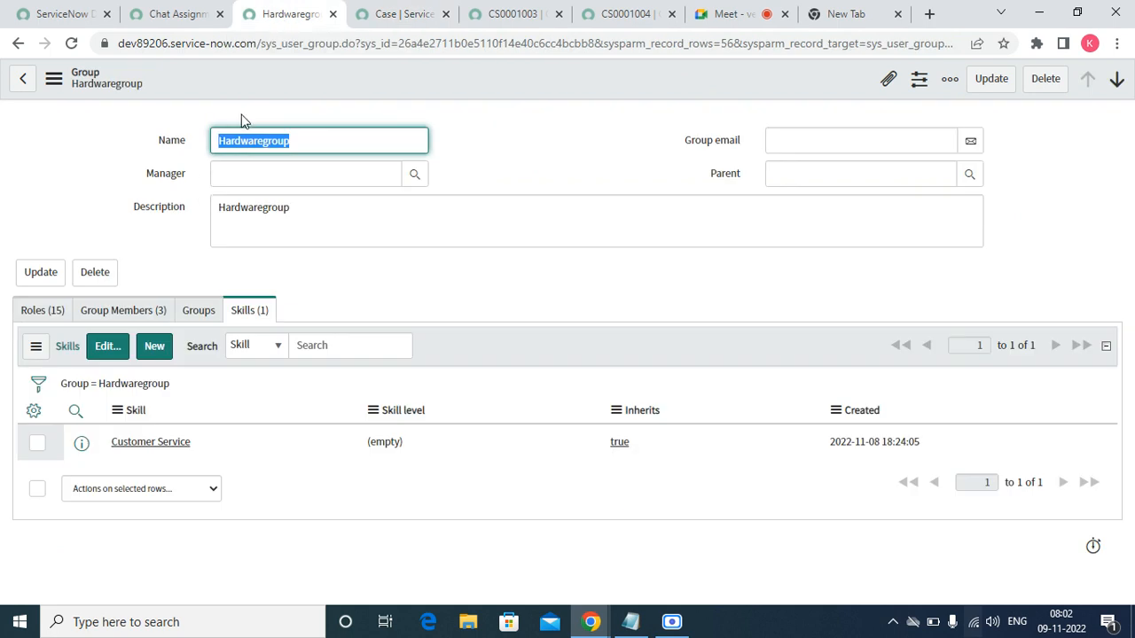
{"action": "left_click", "coordinate": [190, 19]}
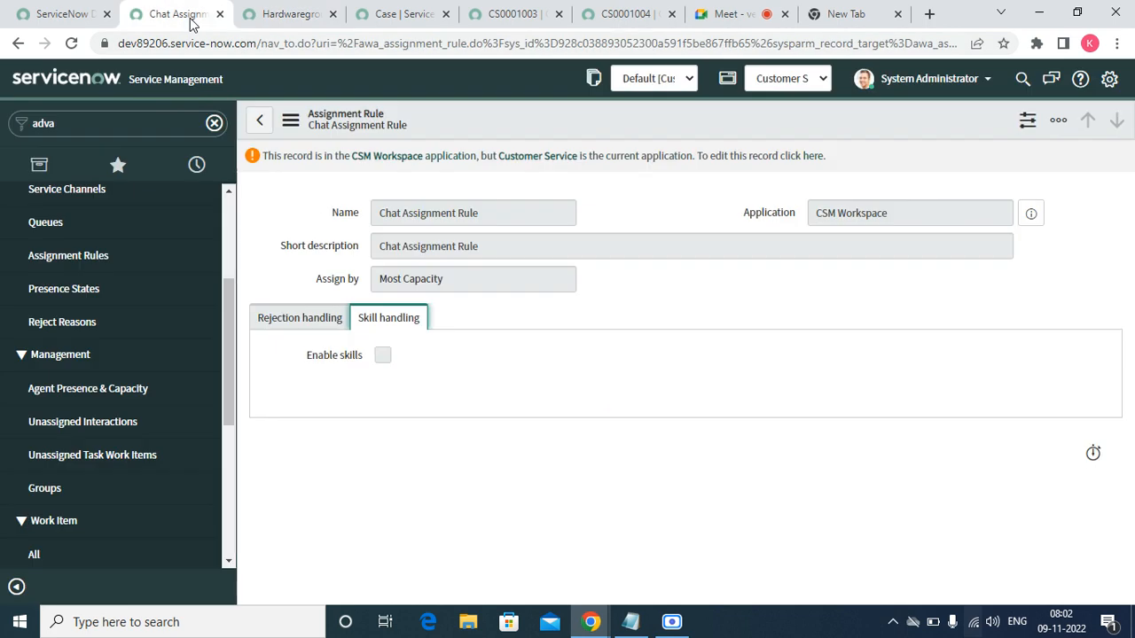
{"action": "left_click", "coordinate": [329, 324]}
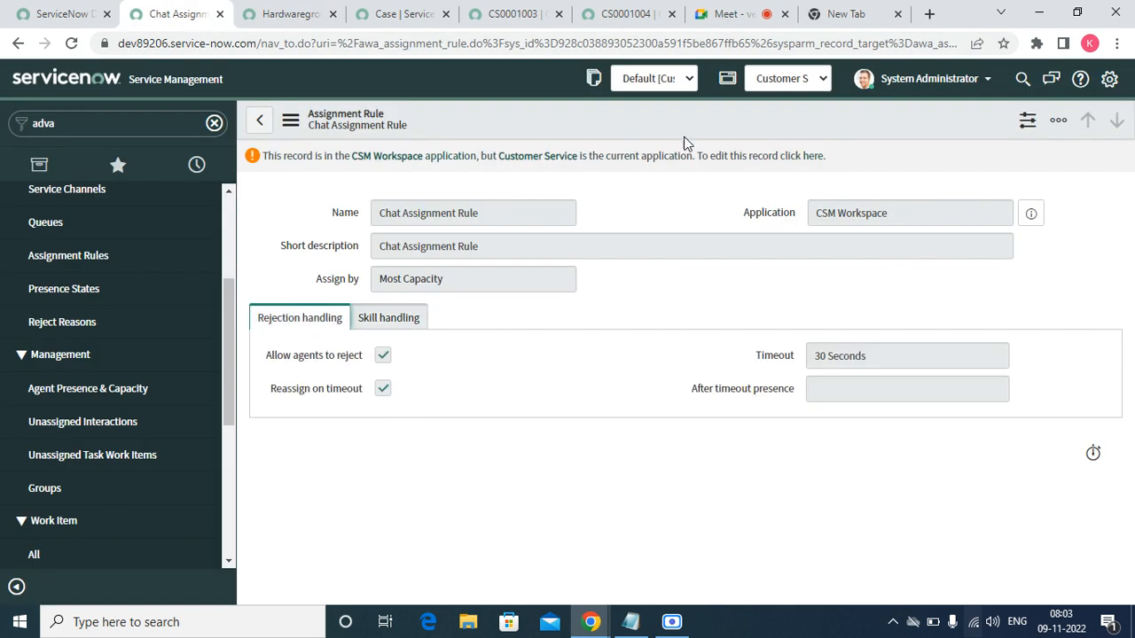
- Edit the Chat Assignment Rule, keep Most Capacity, and toggle Enable skills on and back off
{"action": "left_click", "coordinate": [812, 157]}
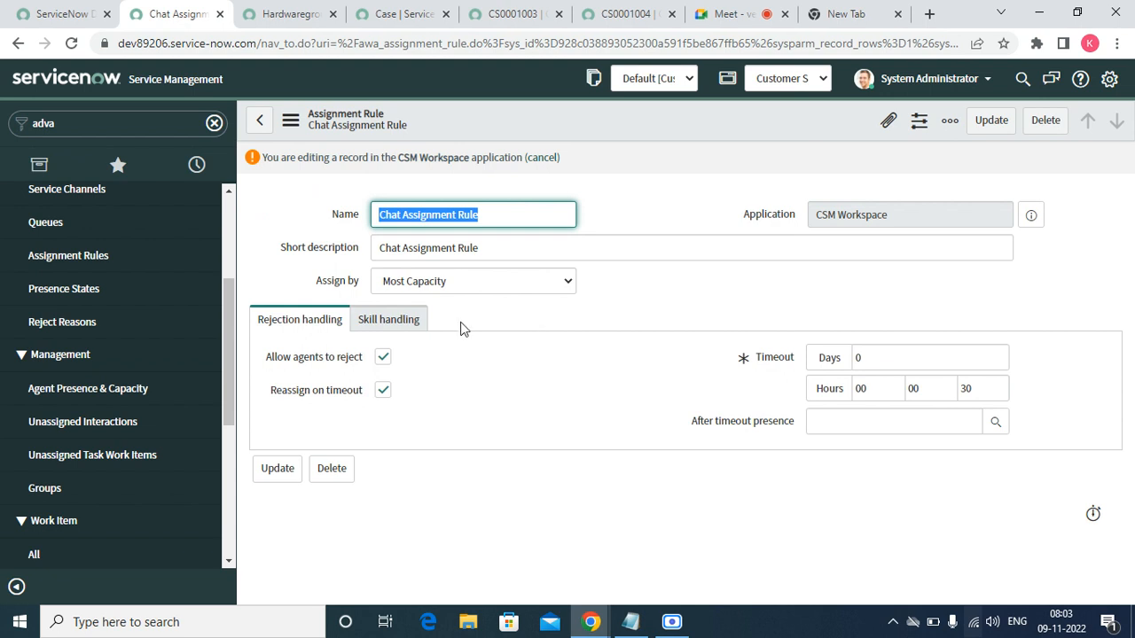
{"action": "left_click", "coordinate": [417, 286]}
{"action": "left_click", "coordinate": [417, 286]}
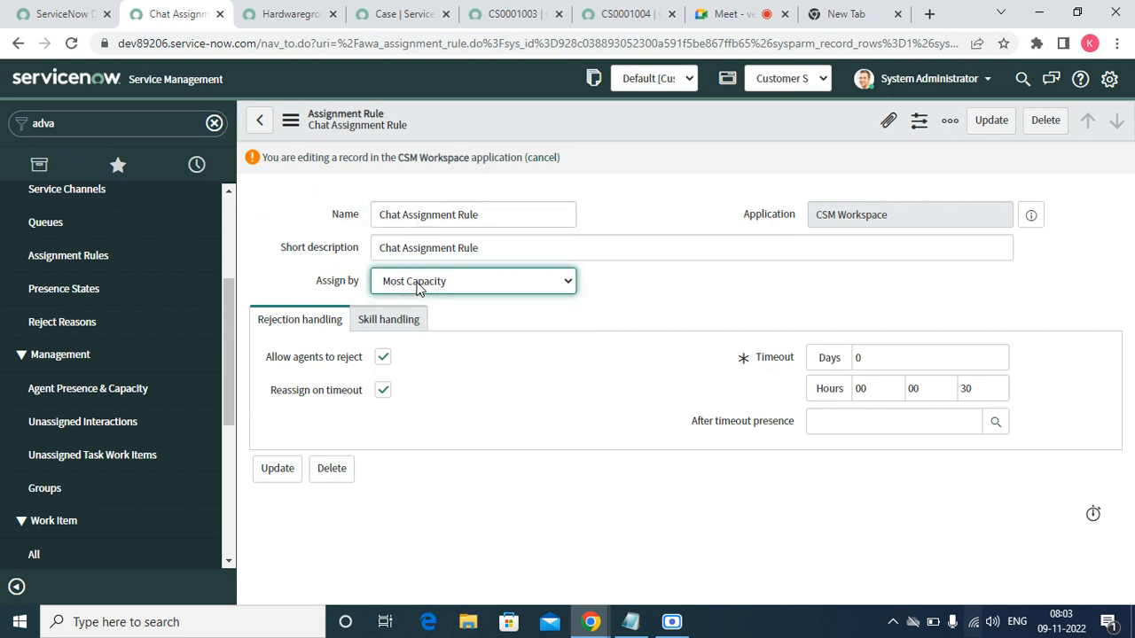
{"action": "left_click", "coordinate": [387, 321]}
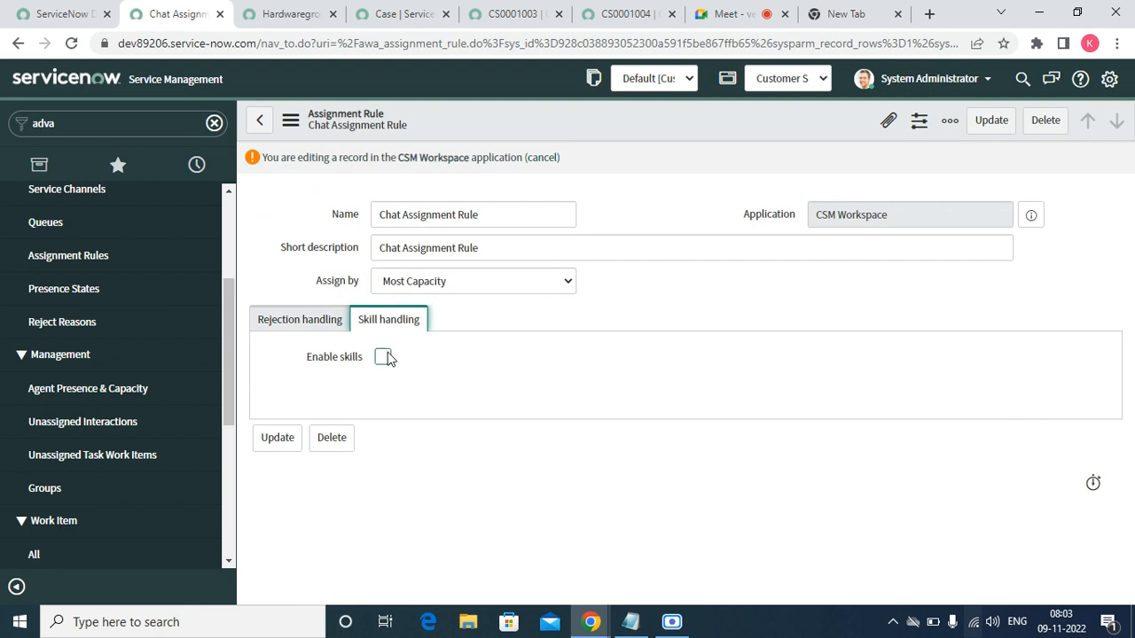
{"action": "left_click", "coordinate": [382, 357]}
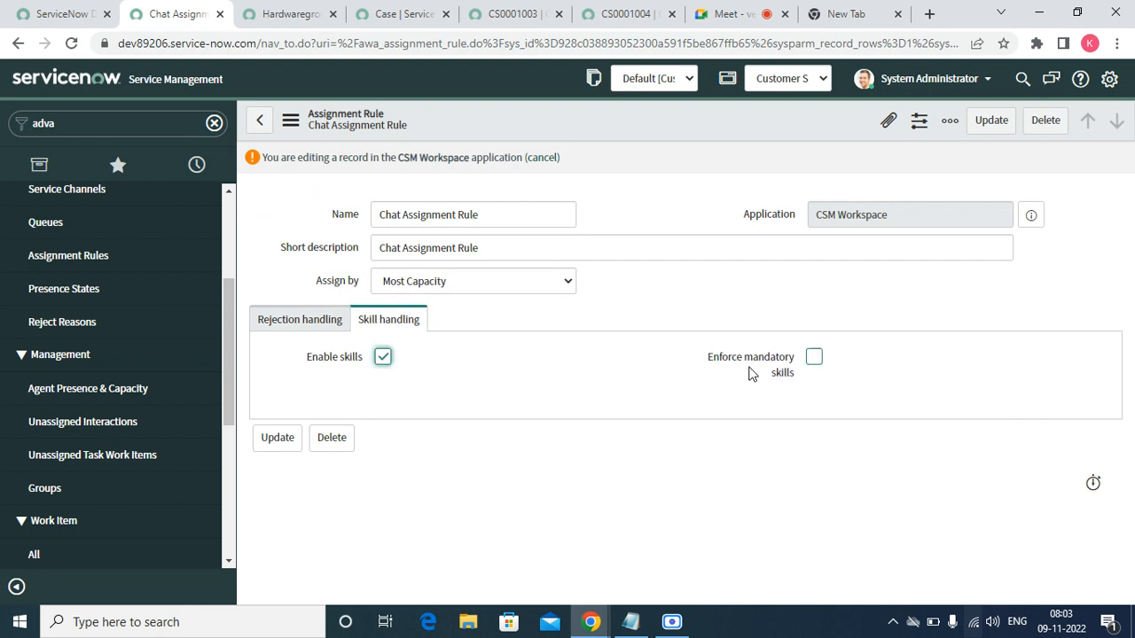
{"action": "left_click", "coordinate": [383, 356]}
{"action": "left_click", "coordinate": [294, 327]}
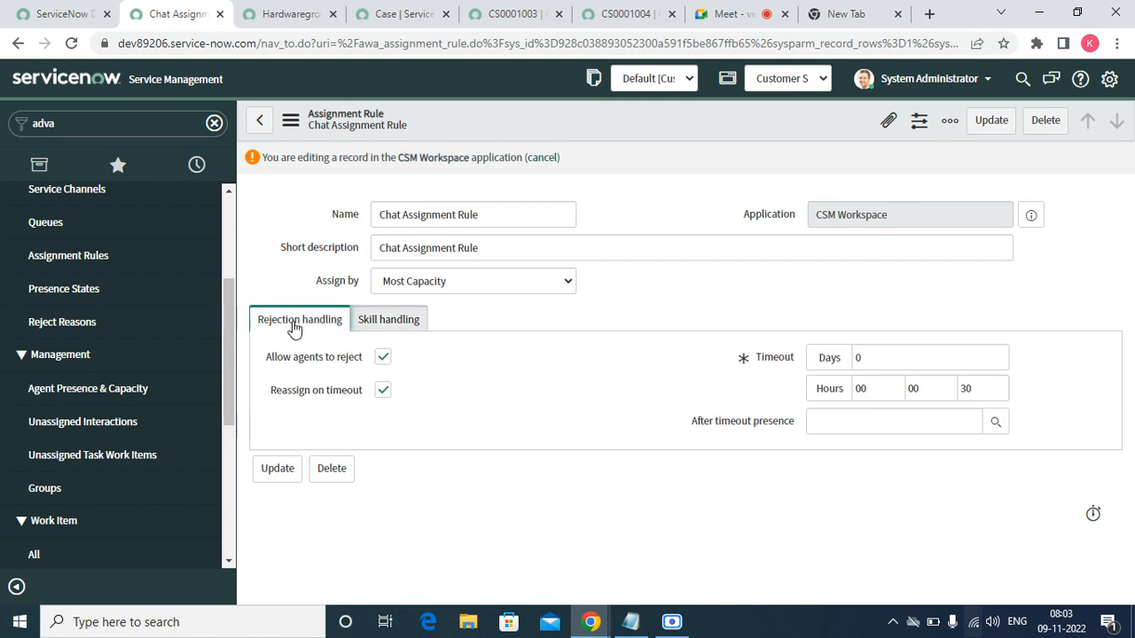
- Open Reject Reasons, check Hardwaregroup's members, and return to the reasons list
{"action": "left_click", "coordinate": [105, 332]}
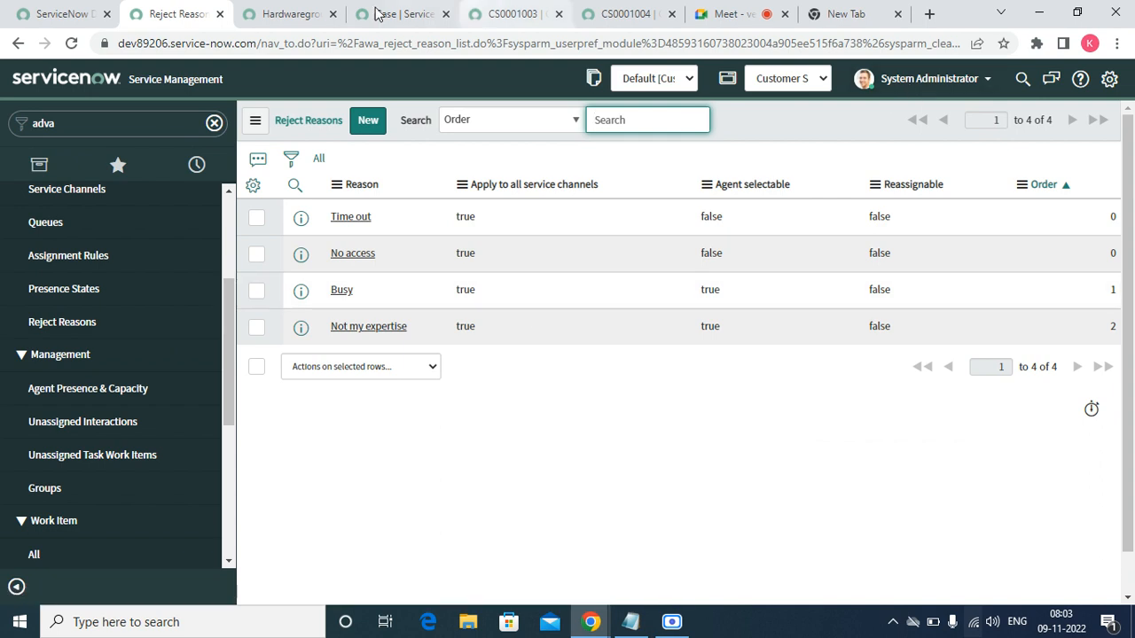
{"action": "left_click", "coordinate": [288, 14]}
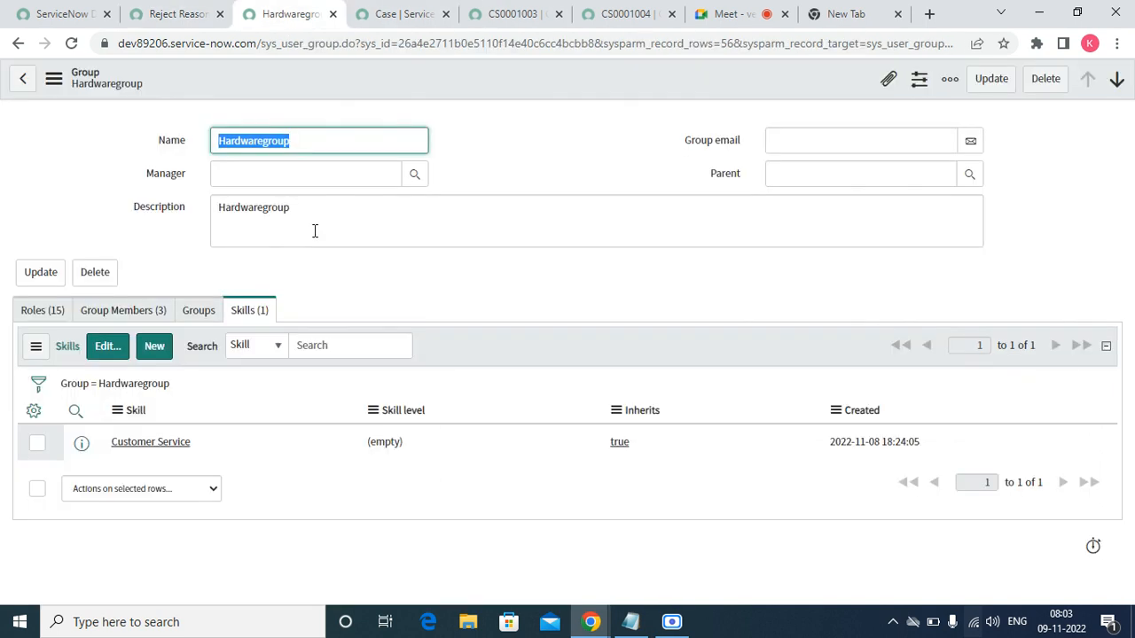
{"action": "left_click", "coordinate": [94, 310]}
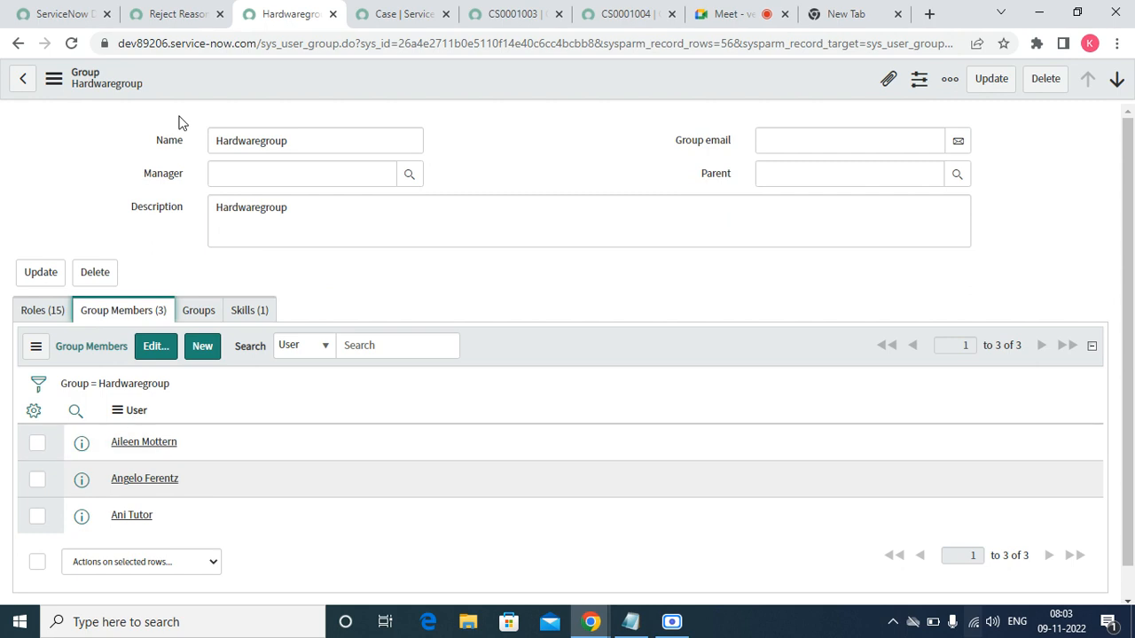
{"action": "left_click", "coordinate": [188, 14]}
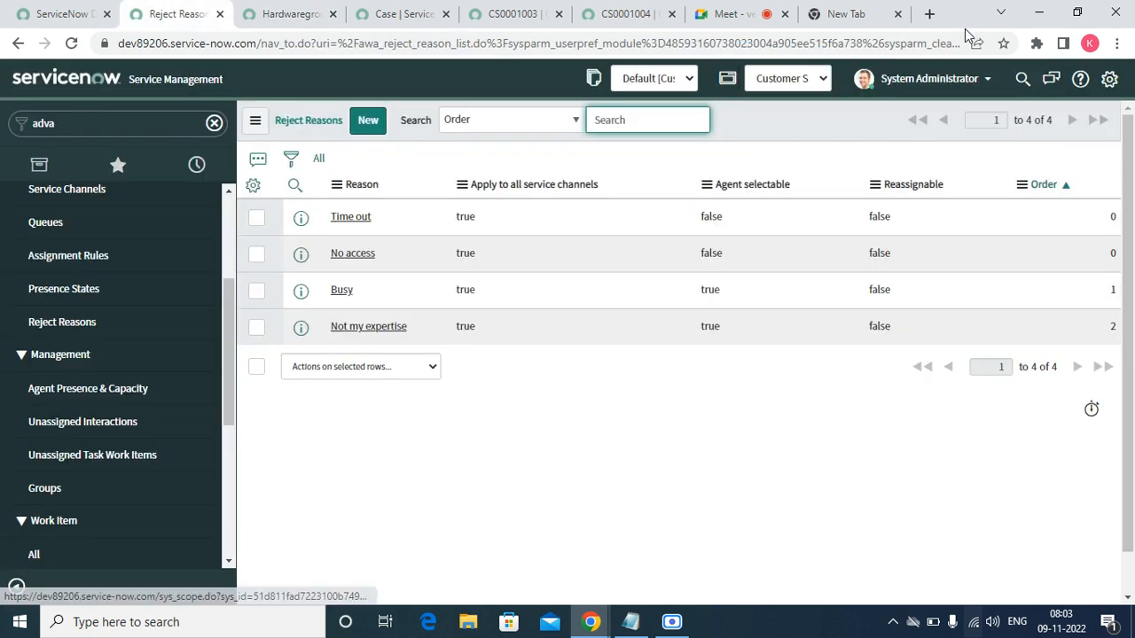
{"action": "left_click", "coordinate": [931, 79]}
- Impersonate the Hardwaregroup agent by searching her name in the Impersonate User dialog
{"action": "left_click", "coordinate": [919, 138]}
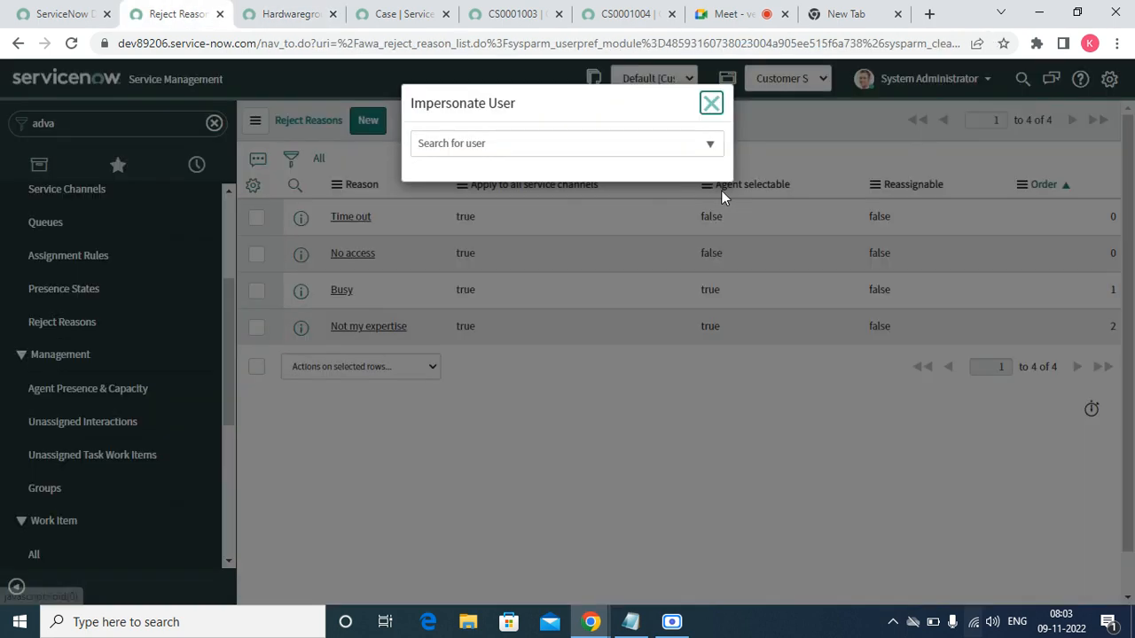
{"action": "left_click", "coordinate": [502, 143]}
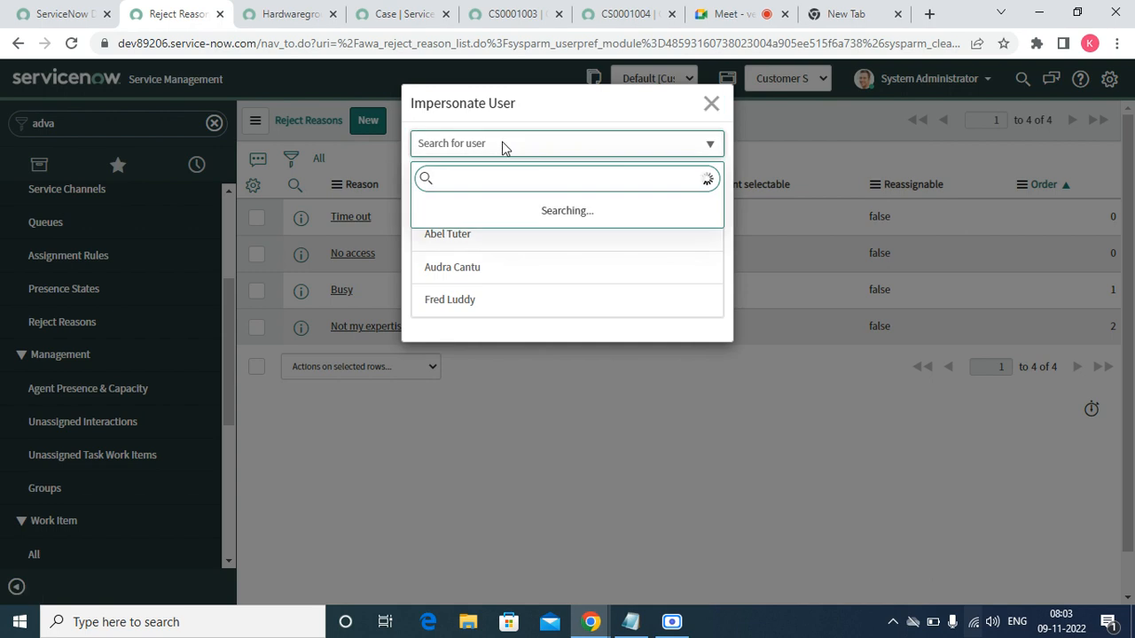
{"action": "type", "text": "al"}
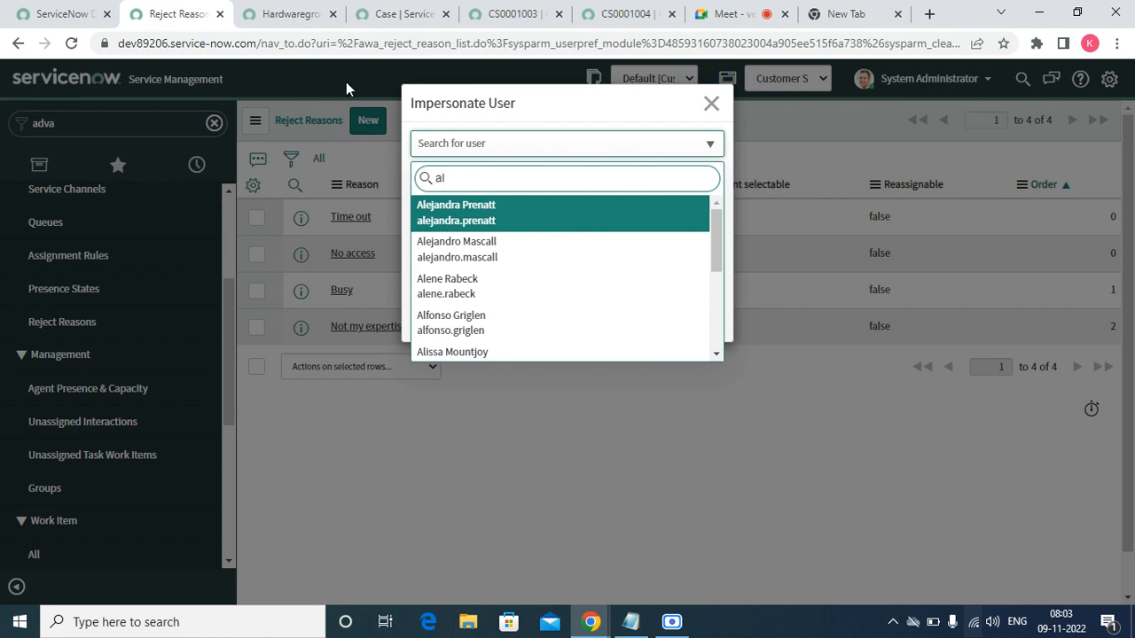
{"action": "left_click", "coordinate": [300, 13]}
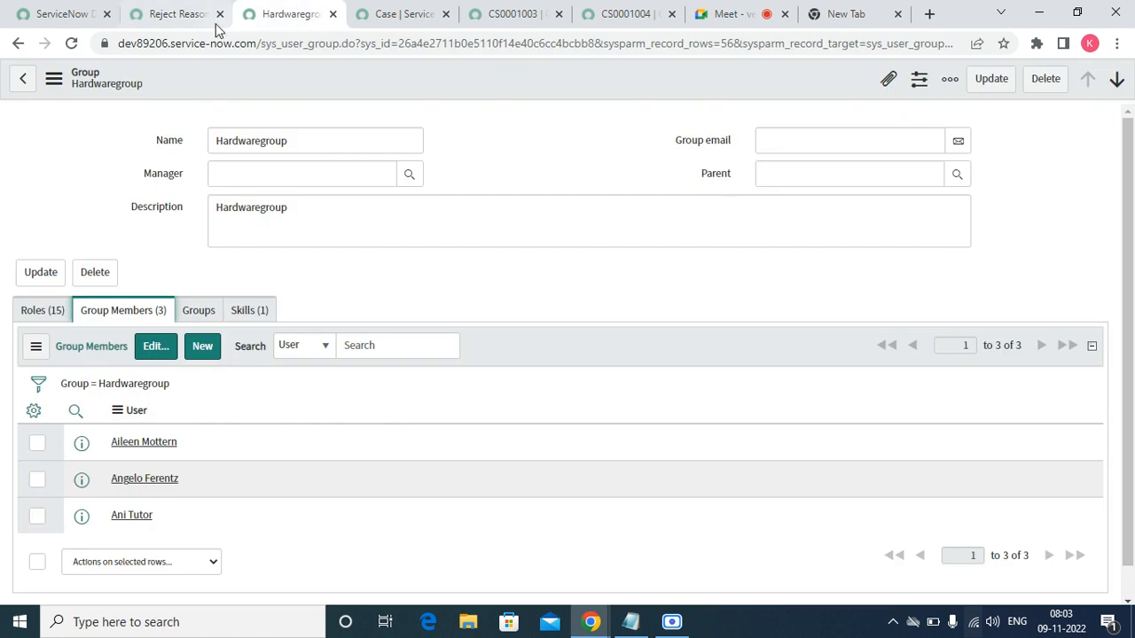
{"action": "left_click", "coordinate": [177, 18]}
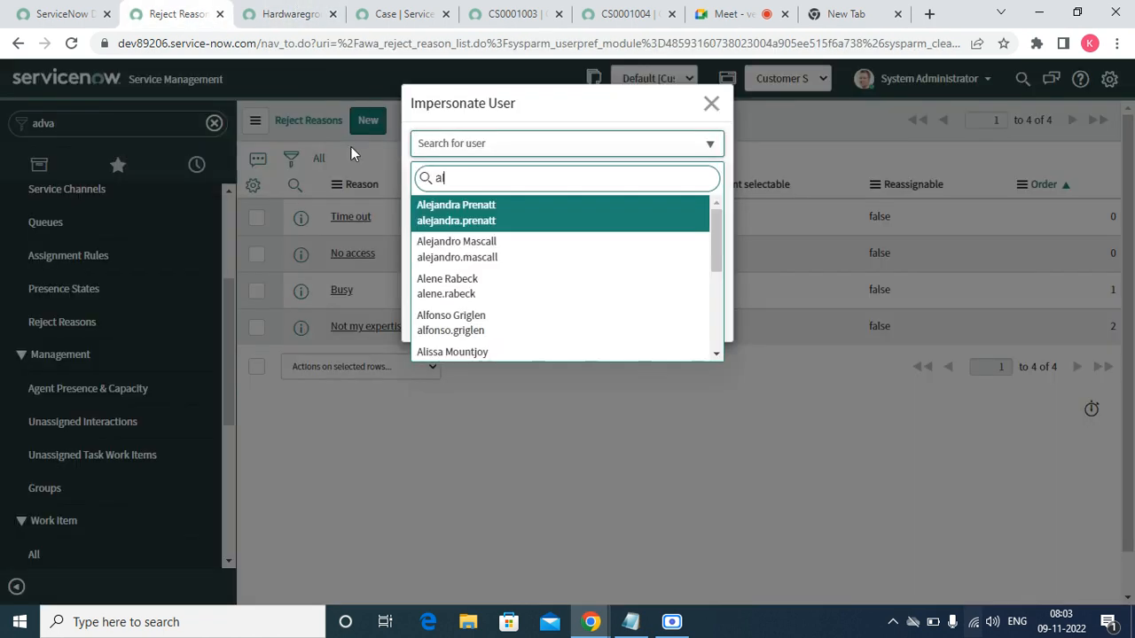
{"action": "key", "text": "BackSpace"}
{"action": "type", "text": "il"}
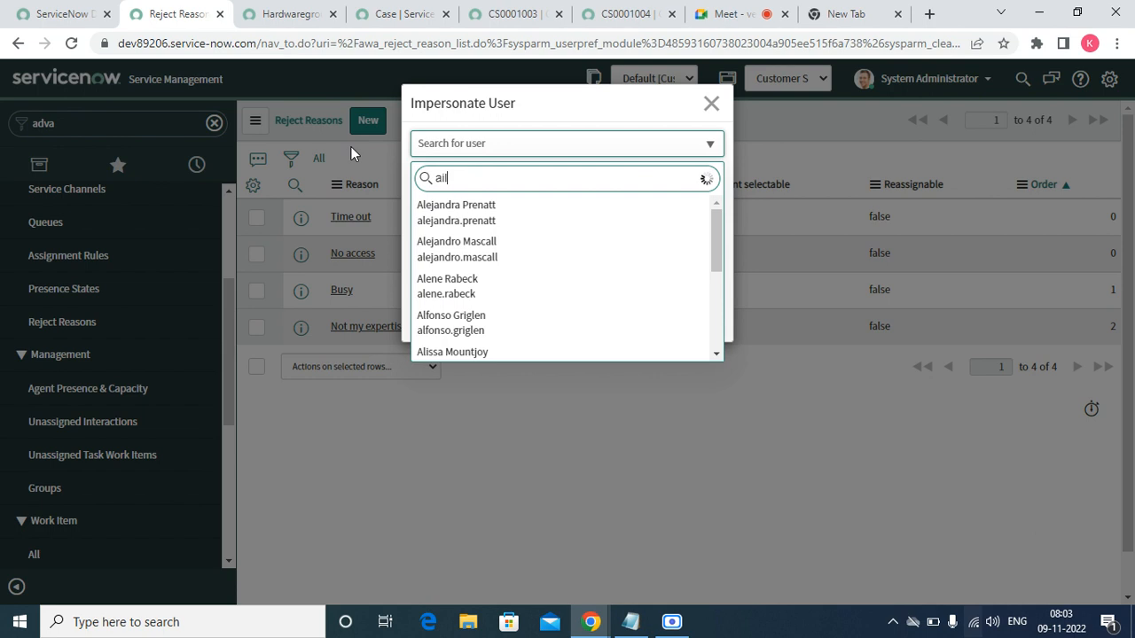
{"action": "type", "text": "een"}
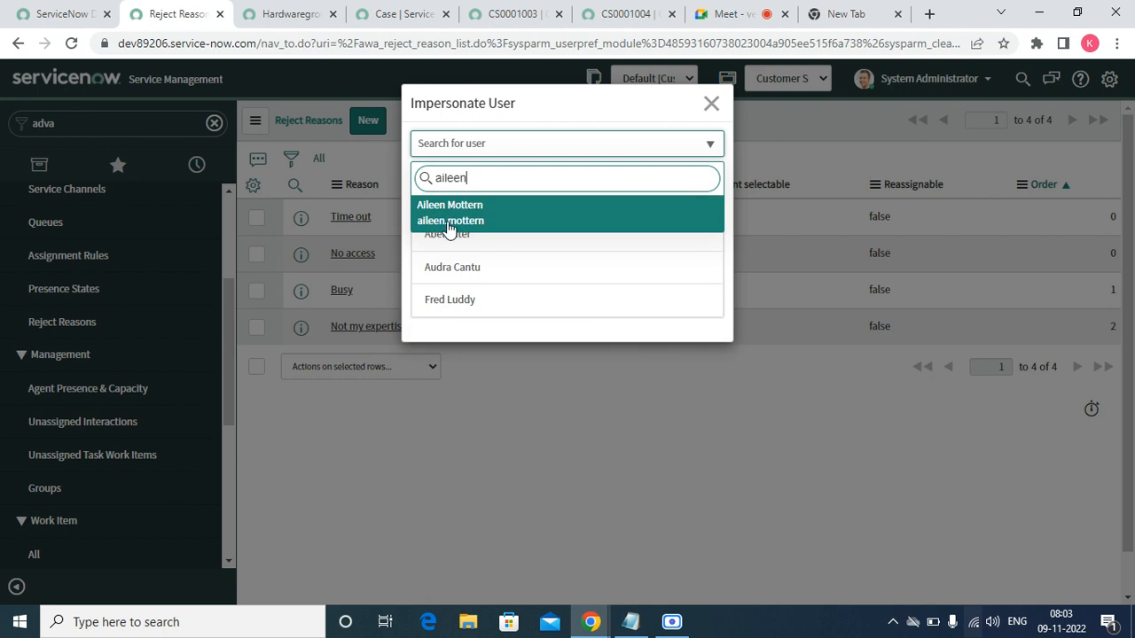
{"action": "left_click", "coordinate": [449, 213]}
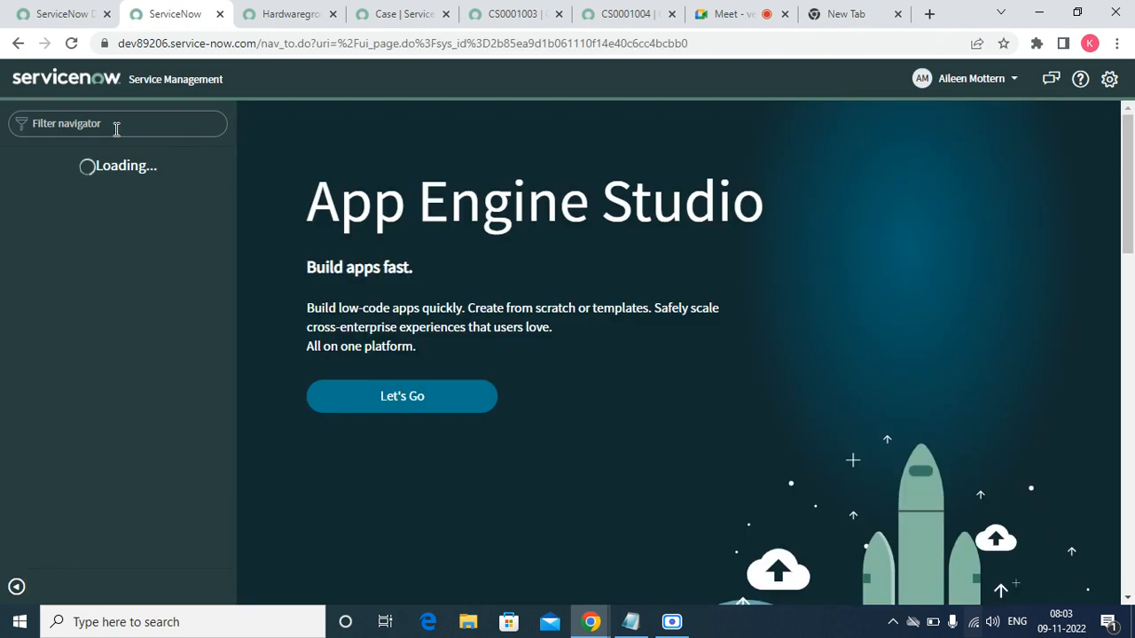
- Filter the navigator for 'agen' and open Workspaces > Agent Workspace Home
{"action": "left_click", "coordinate": [116, 129]}
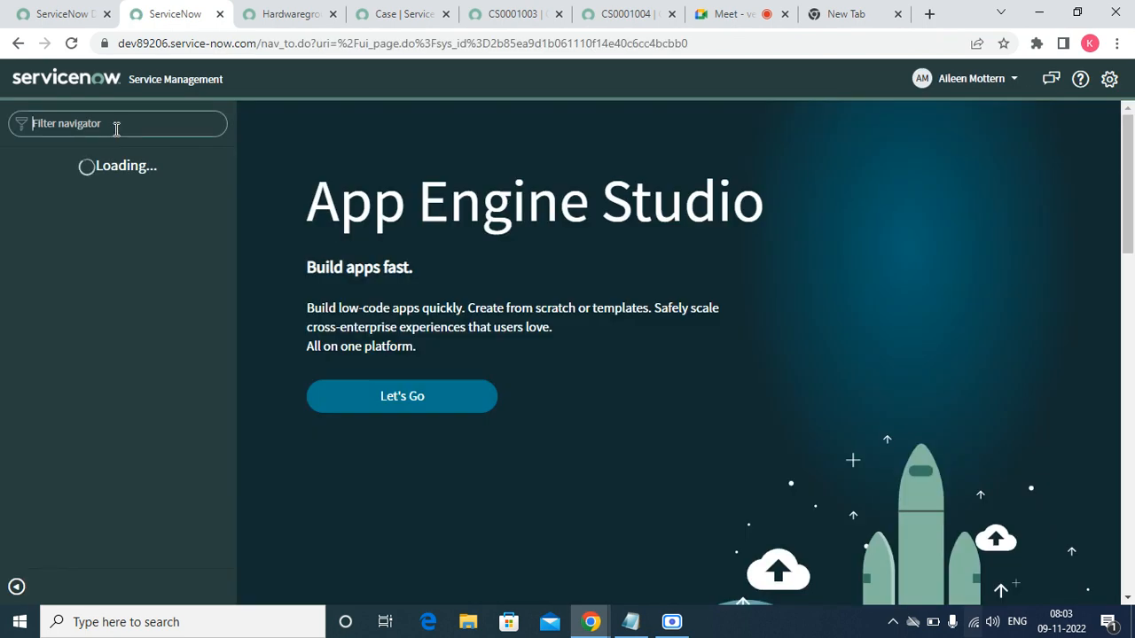
{"action": "type", "text": "agen"}
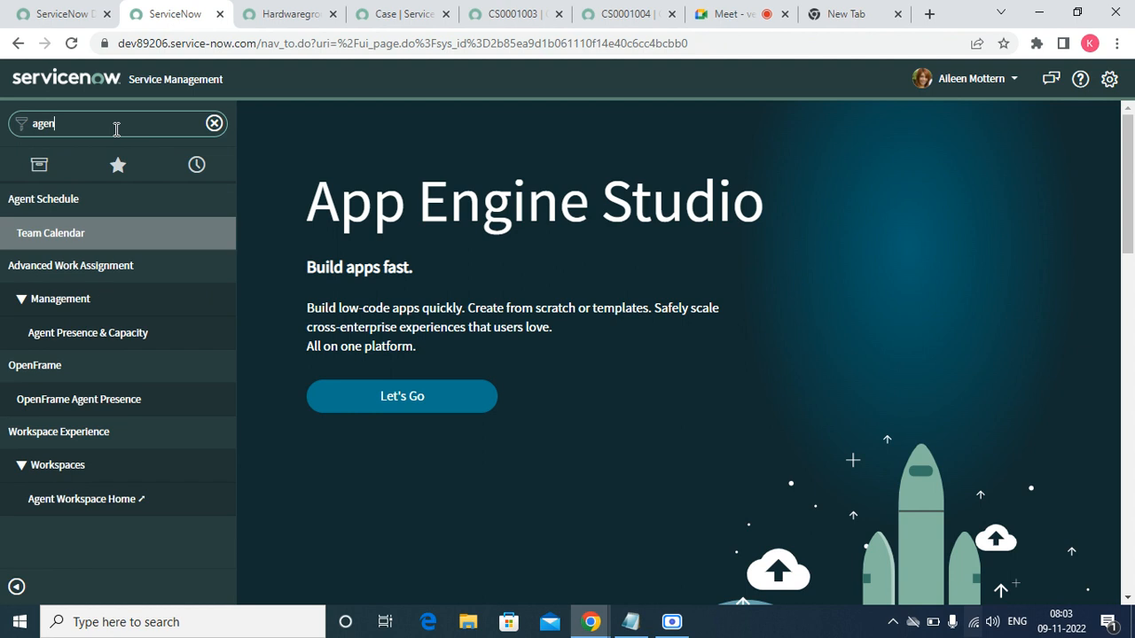
{"action": "left_click", "coordinate": [77, 502]}
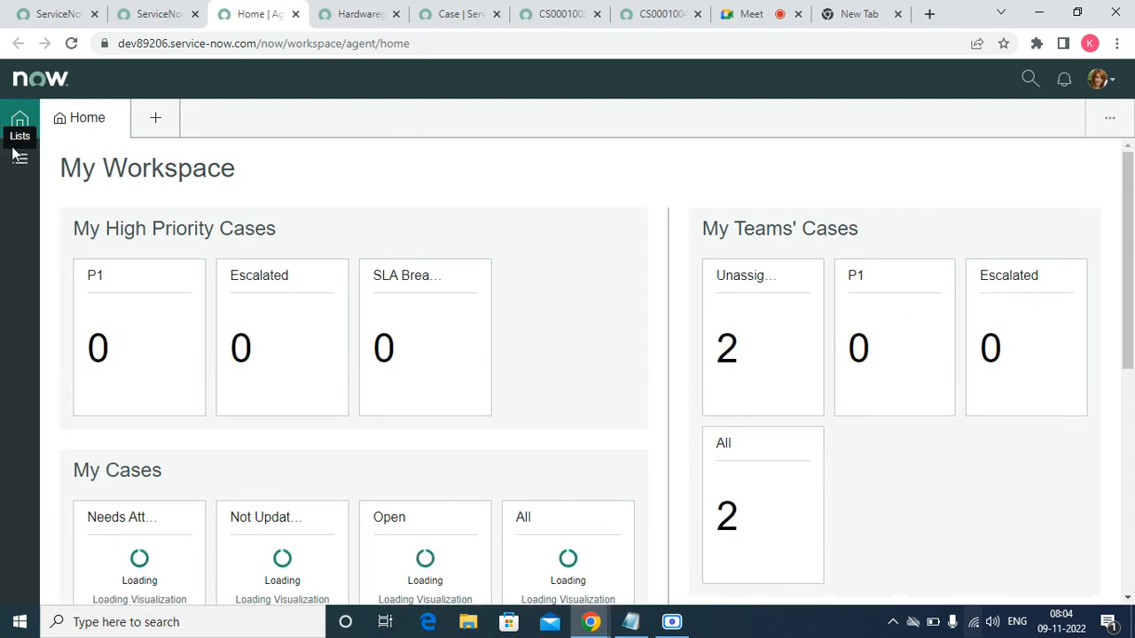
{"action": "left_click", "coordinate": [25, 172]}
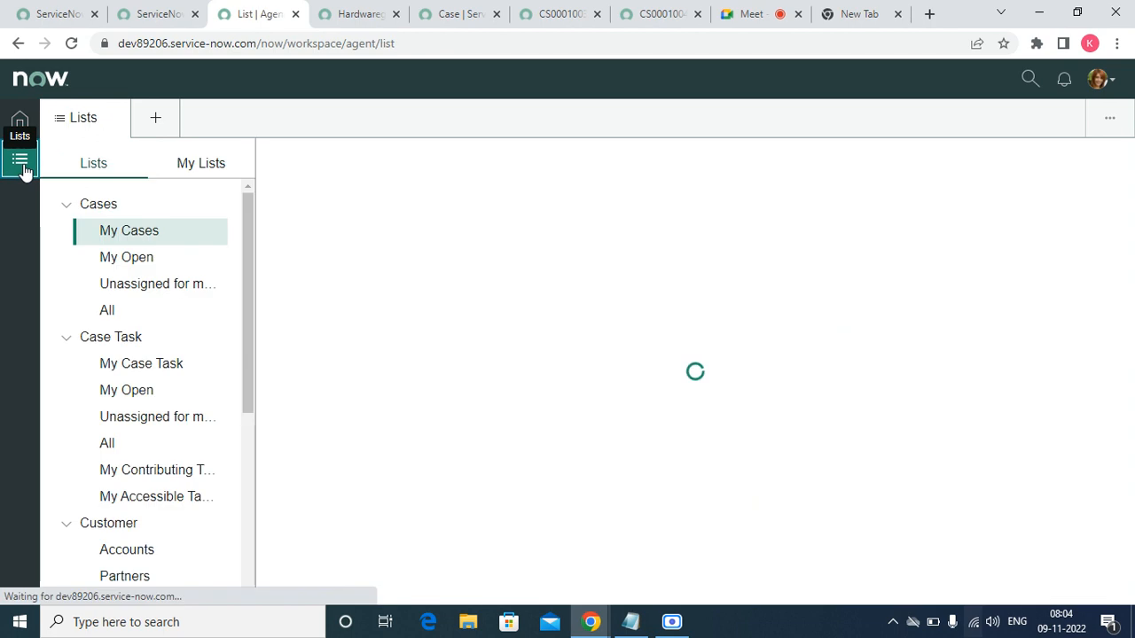
{"action": "left_click", "coordinate": [181, 180]}
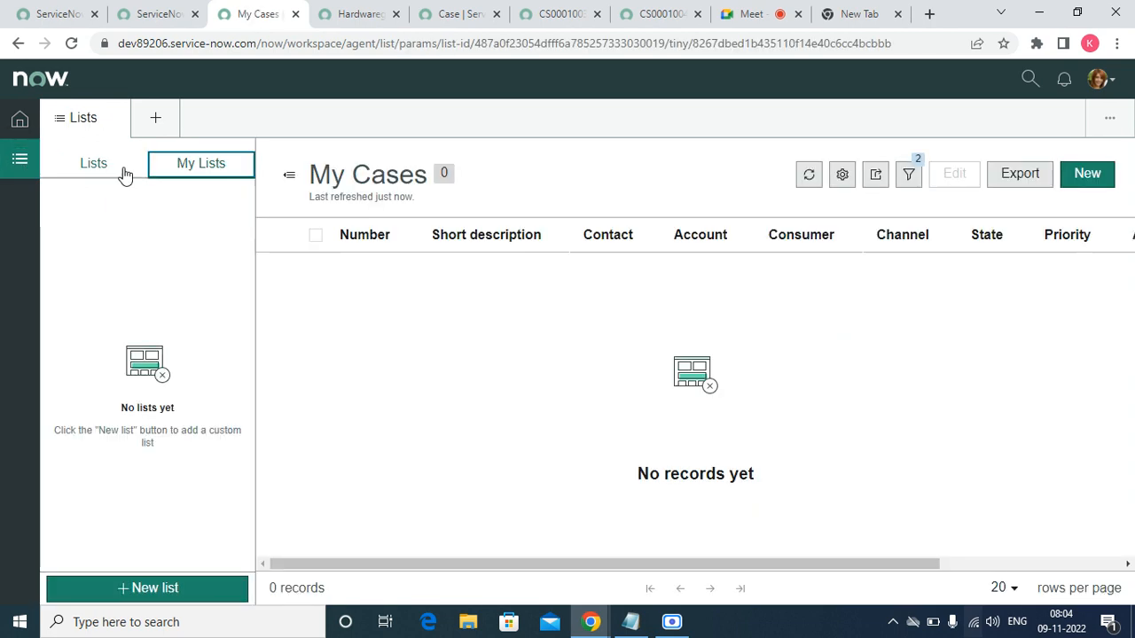
{"action": "left_click", "coordinate": [94, 164]}
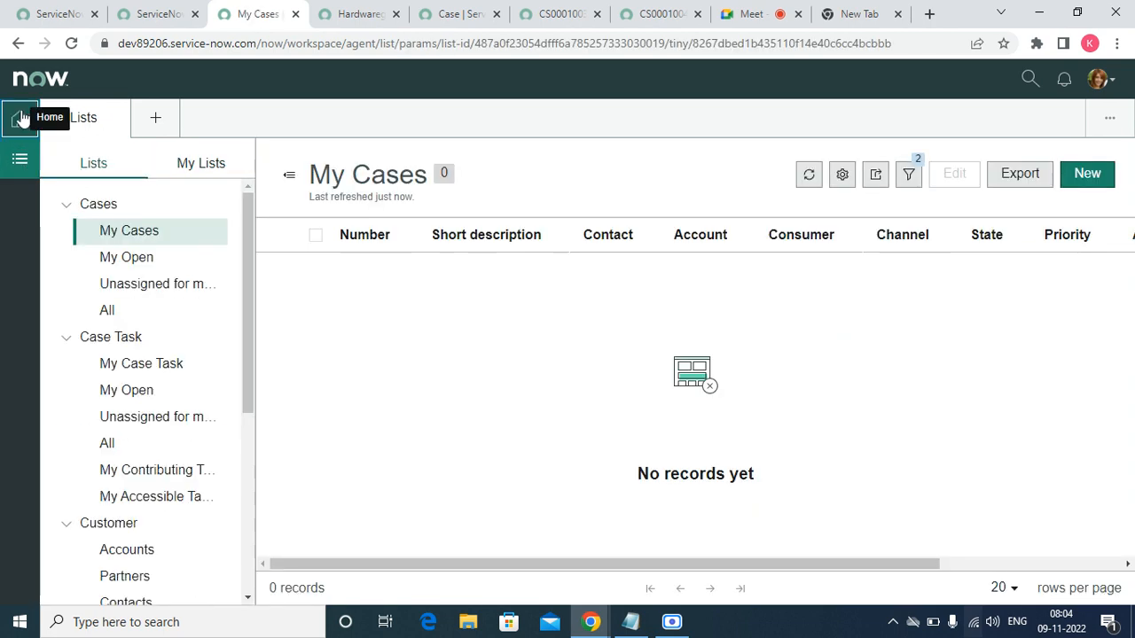
{"action": "left_click", "coordinate": [21, 120]}
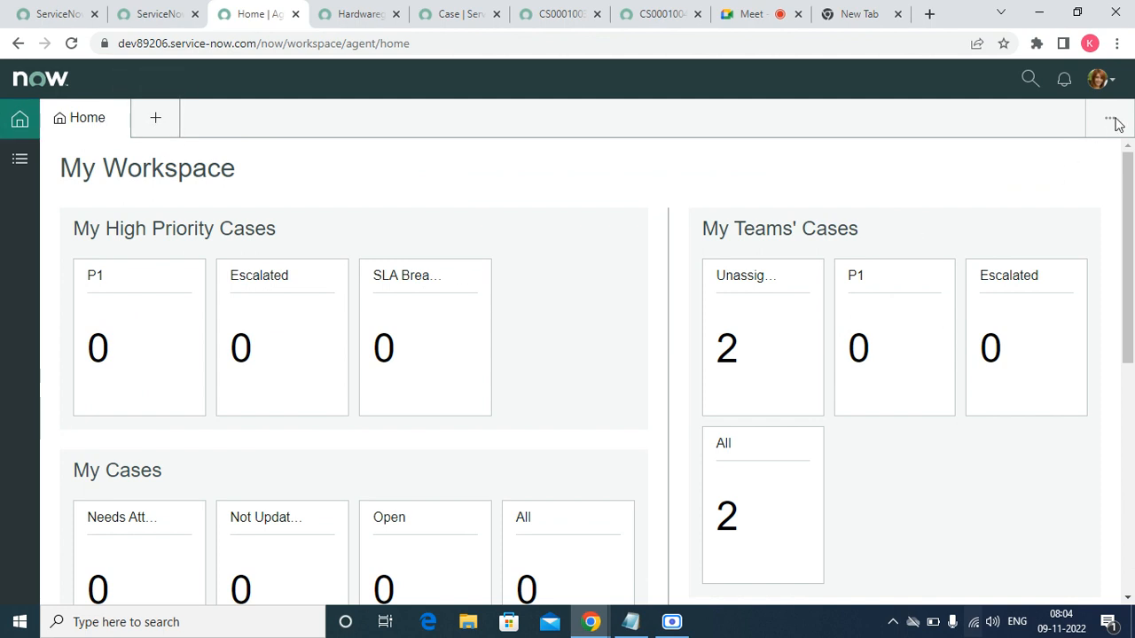
{"action": "left_click", "coordinate": [671, 13]}
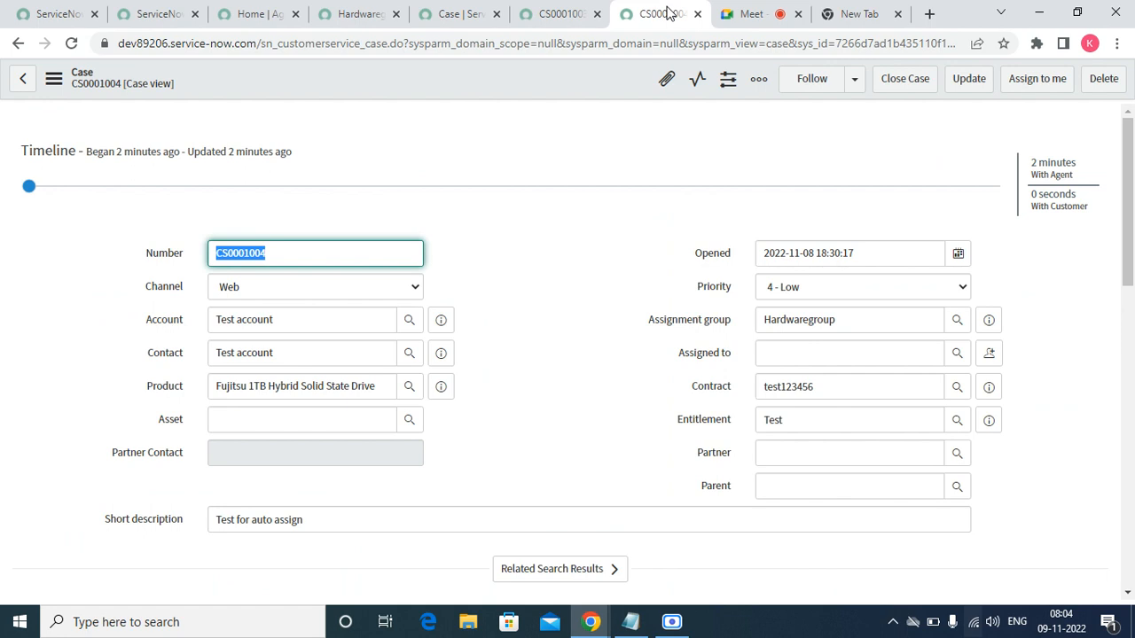
{"action": "left_click", "coordinate": [259, 14]}
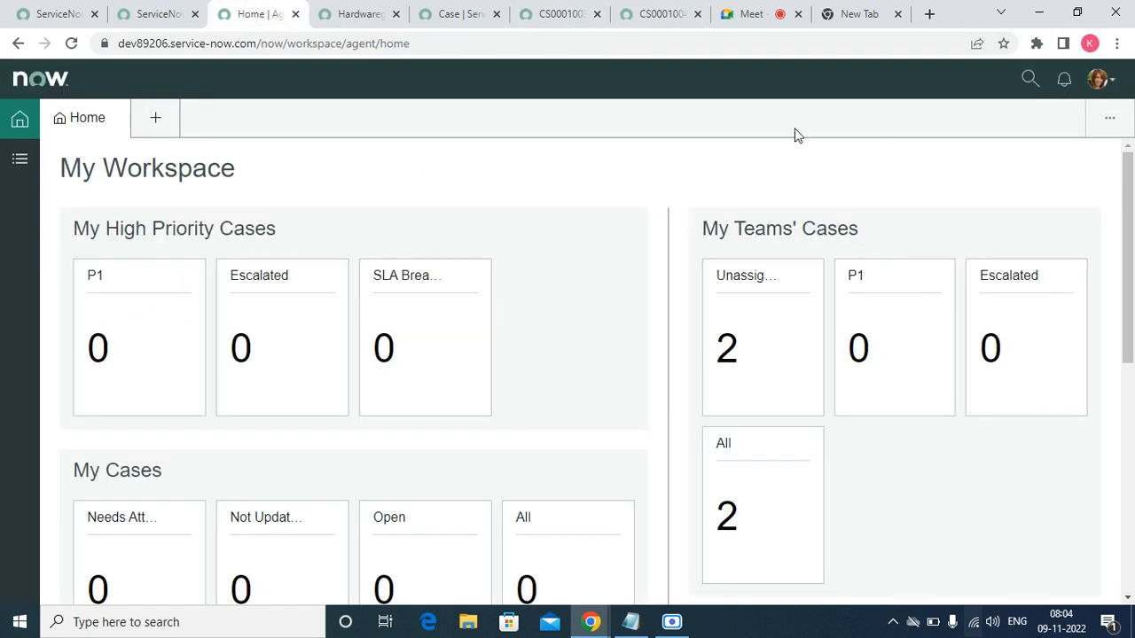
- Close the Agent Workspace tab and open the empty OpenFrame Agent Presence list
{"action": "left_click", "coordinate": [296, 14]}
{"action": "left_click", "coordinate": [171, 14]}
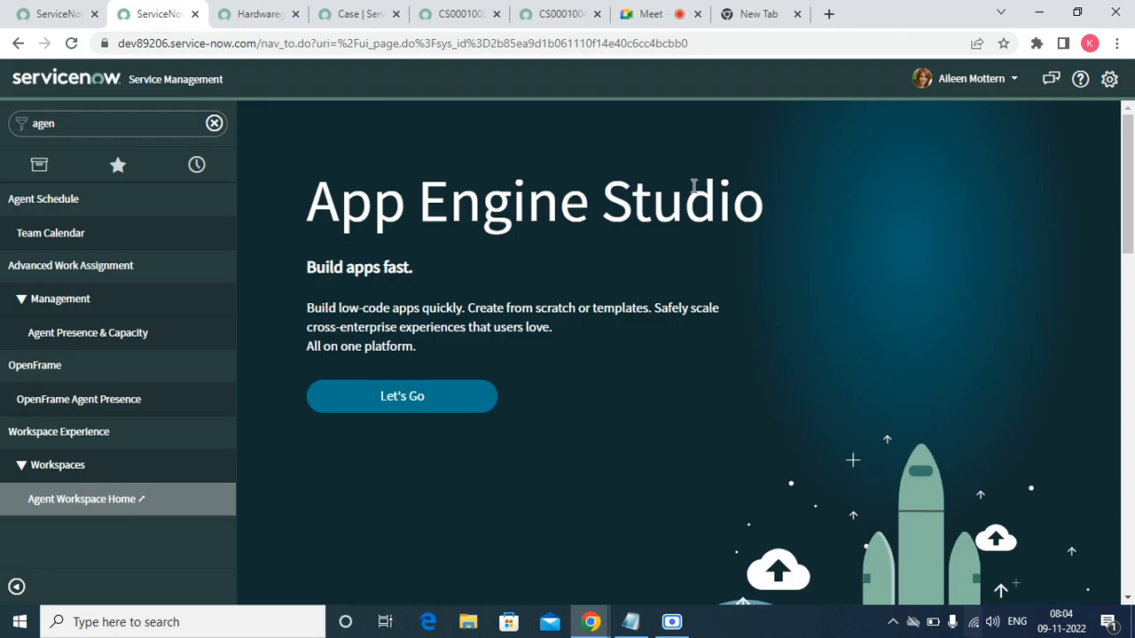
{"action": "left_click", "coordinate": [966, 82]}
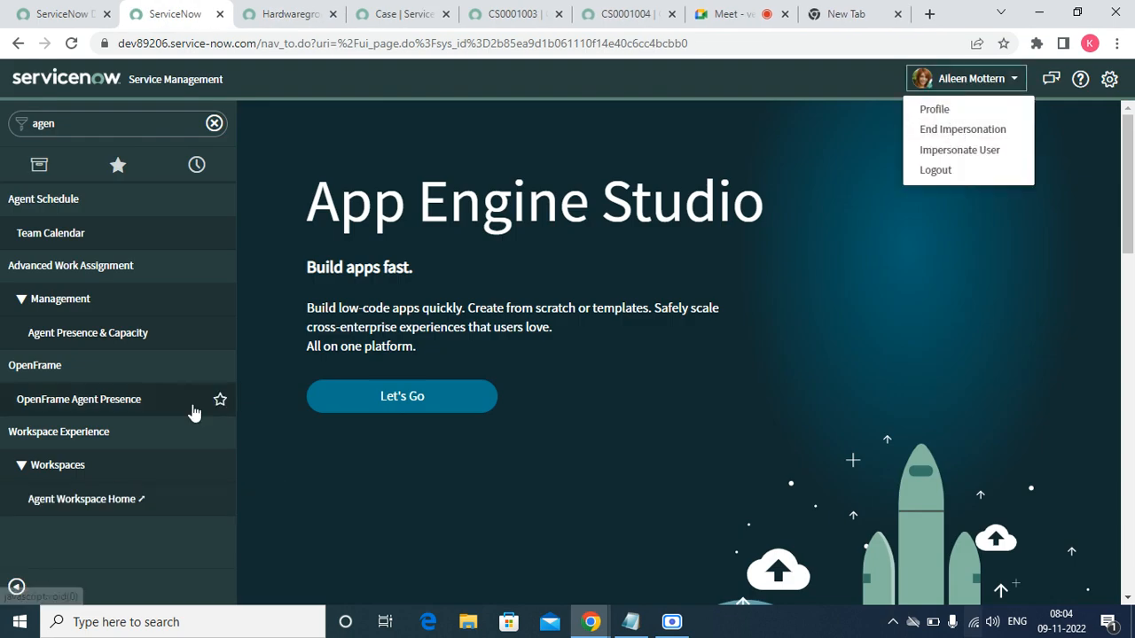
{"action": "left_click", "coordinate": [124, 411]}
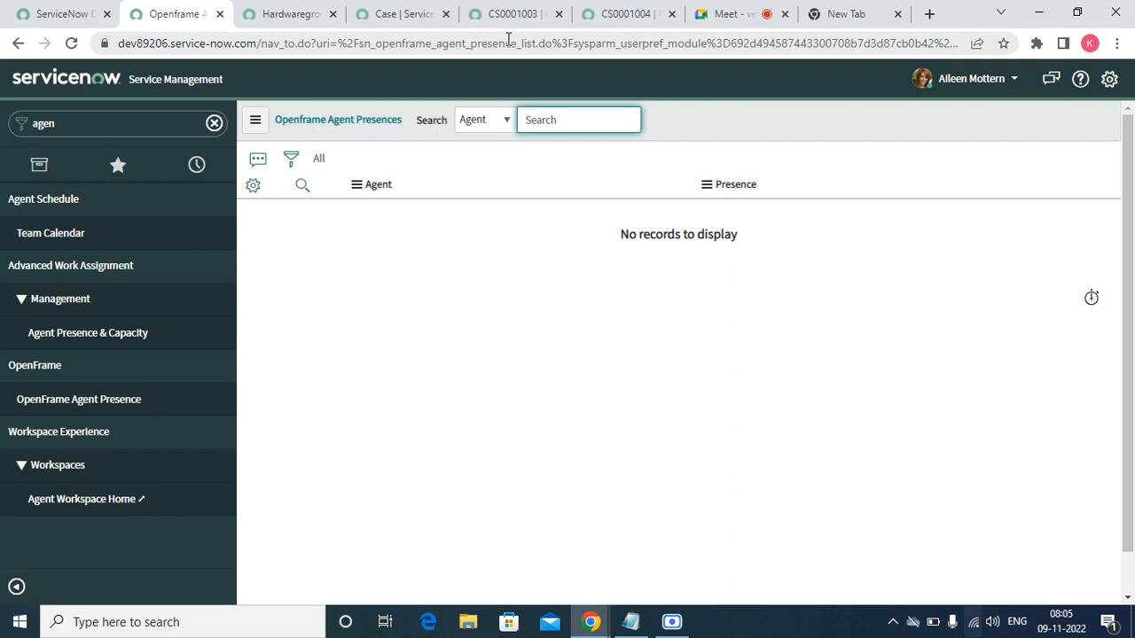
- Copy the table name sn_openframe_agent_presence from the address bar and end the impersonation
{"action": "left_click_drag", "start_coordinate": [517, 43], "coordinate": [363, 42]}
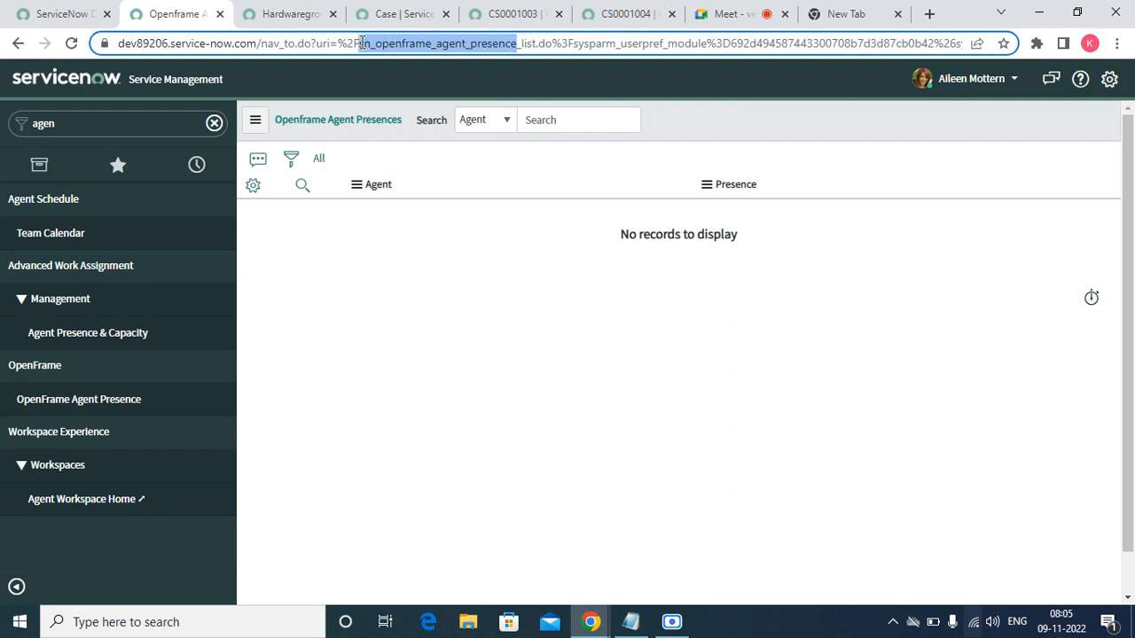
{"action": "right_click", "coordinate": [362, 43]}
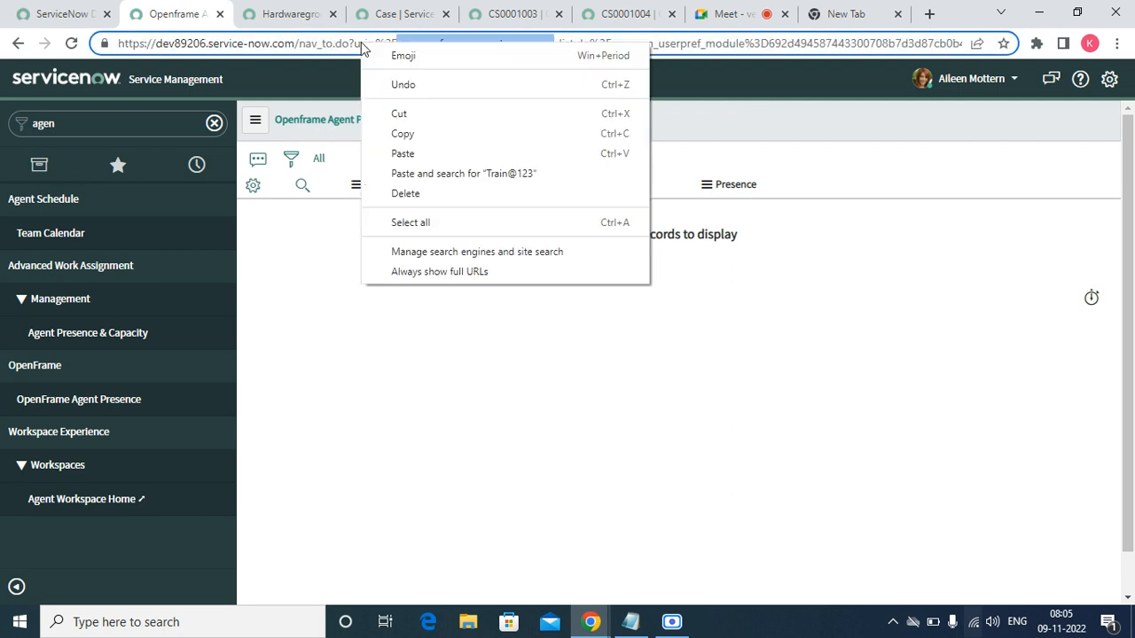
{"action": "left_click", "coordinate": [411, 134]}
{"action": "left_click", "coordinate": [1004, 79]}
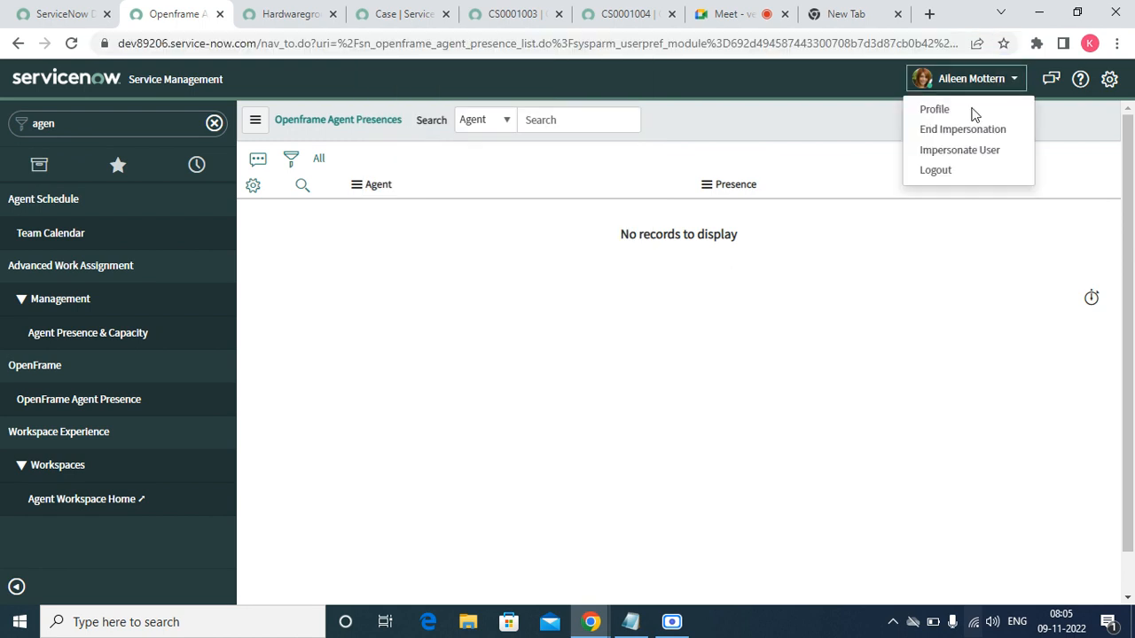
{"action": "left_click", "coordinate": [950, 130]}
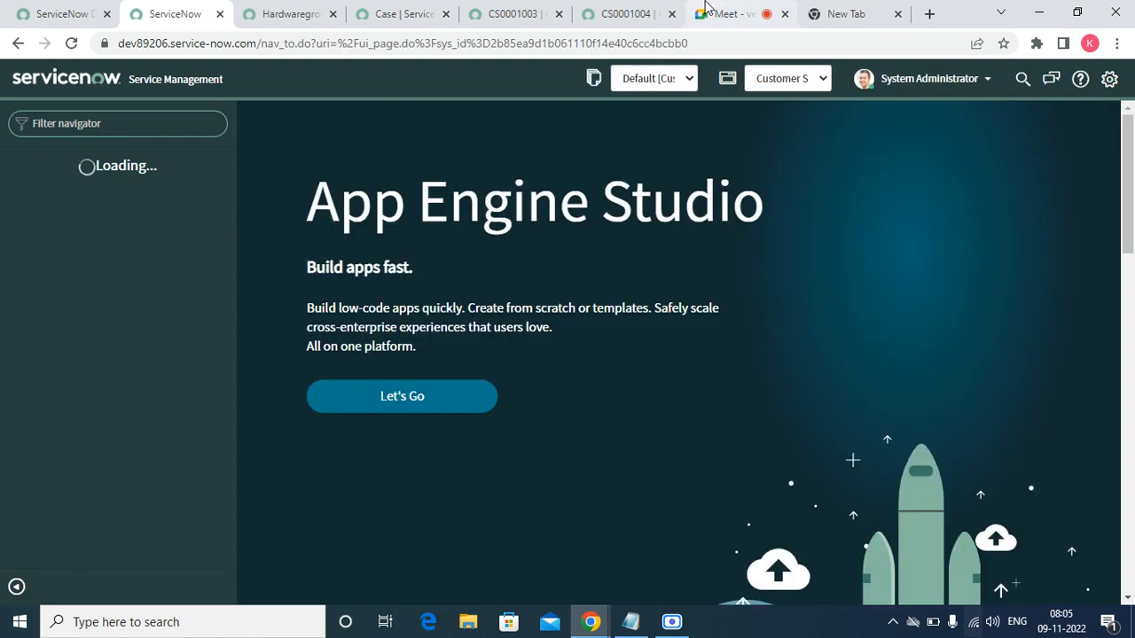
- Reload case CS0001004 and check its single email about the case being opened
{"action": "left_click", "coordinate": [633, 11]}
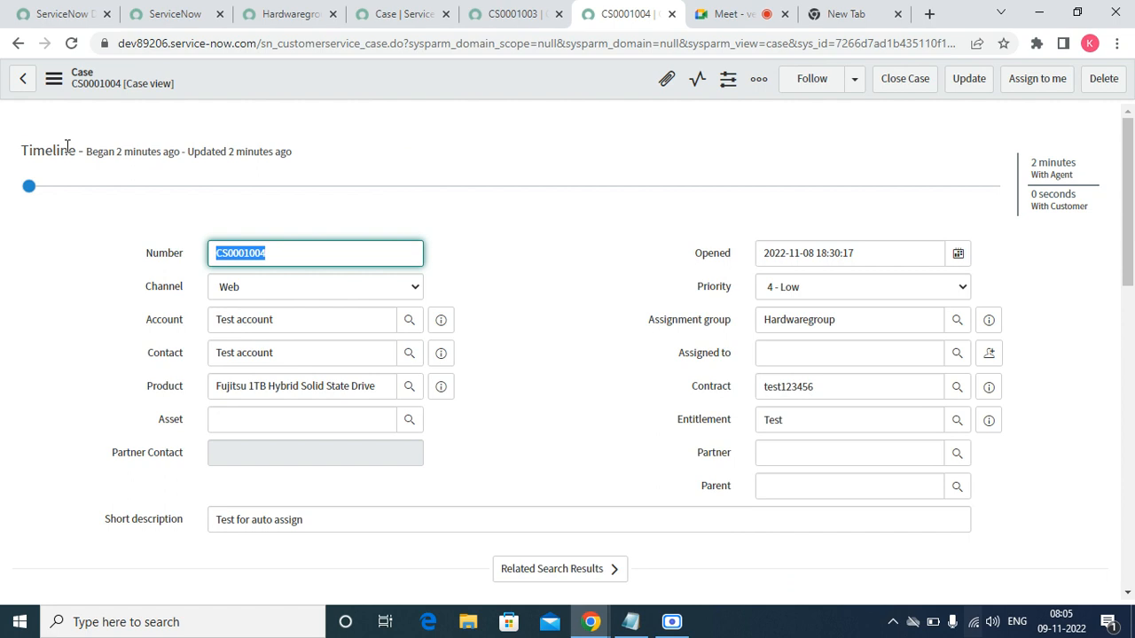
{"action": "left_click", "coordinate": [72, 43]}
{"action": "left_click", "coordinate": [1127, 593]}
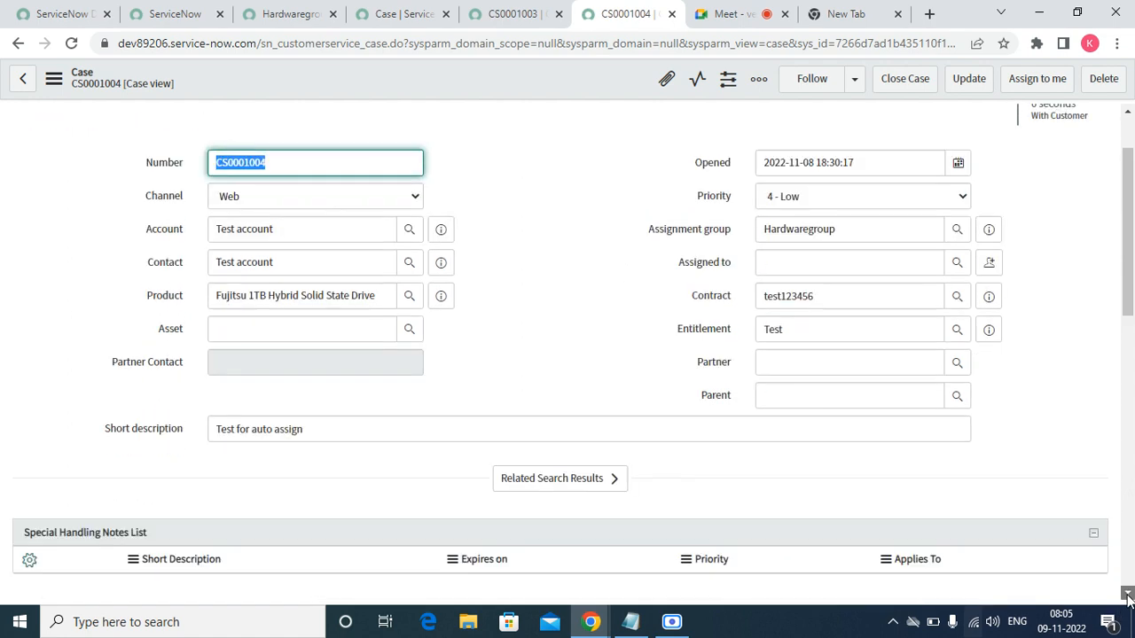
{"action": "scroll", "coordinate": [1127, 596], "scroll_direction": "down", "scroll_amount": 10}
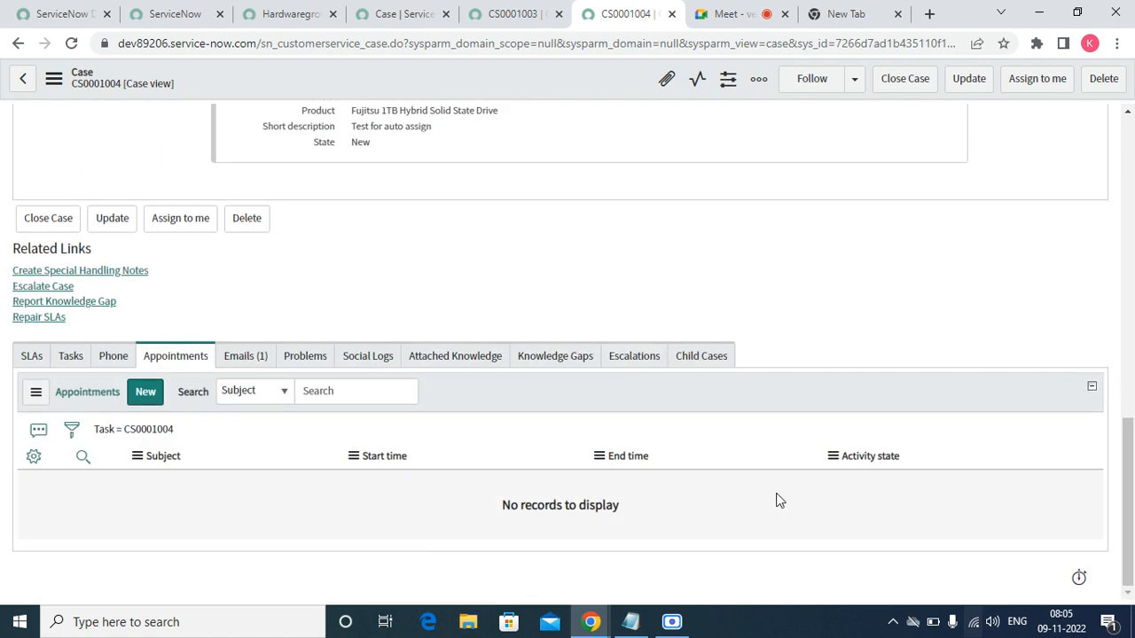
{"action": "left_click", "coordinate": [252, 358]}
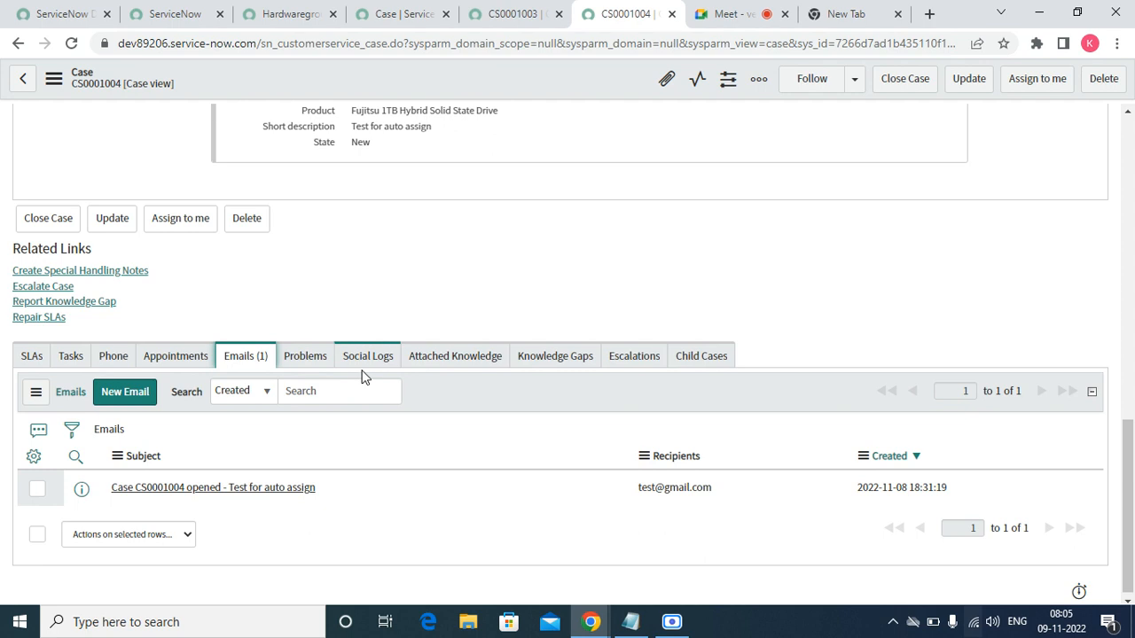
{"action": "left_click", "coordinate": [169, 19]}
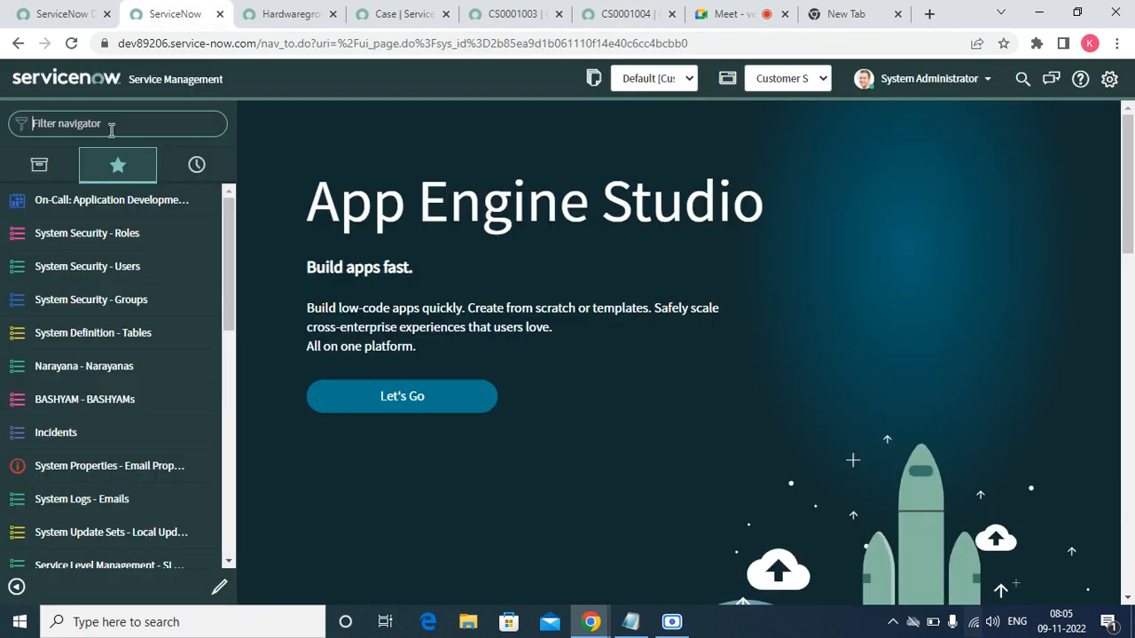
- Open the Openframe Agent Presences list by filtering the navigator with the pasted table name plus '.list'
{"action": "type", "text": "ad"}
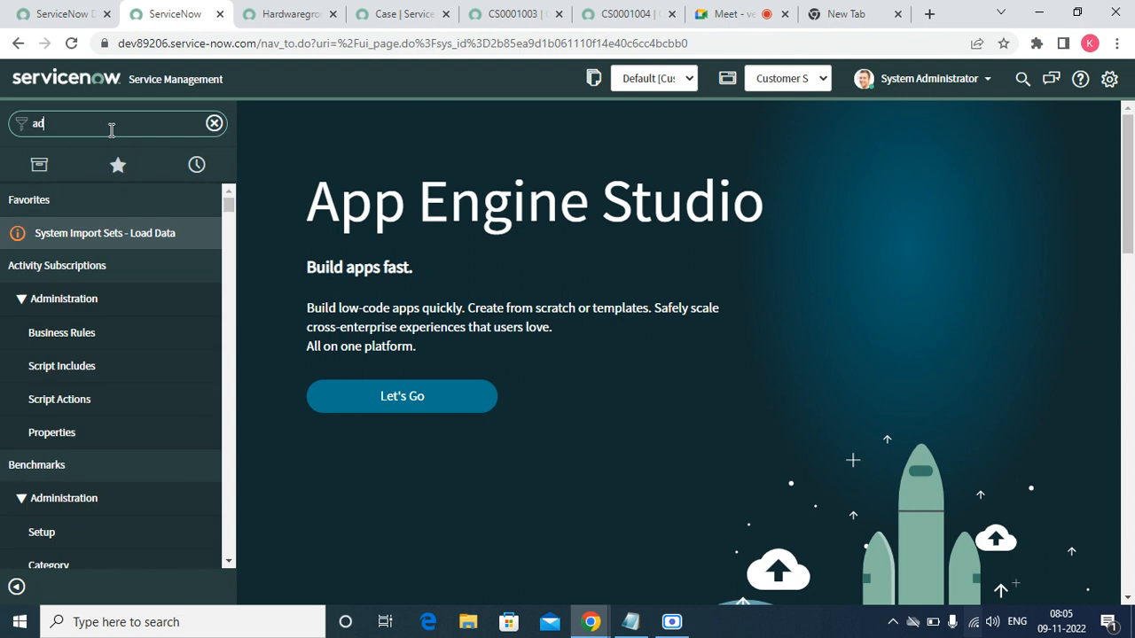
{"action": "key", "text": "BackSpace"}
{"action": "key", "text": "BackSpace"}
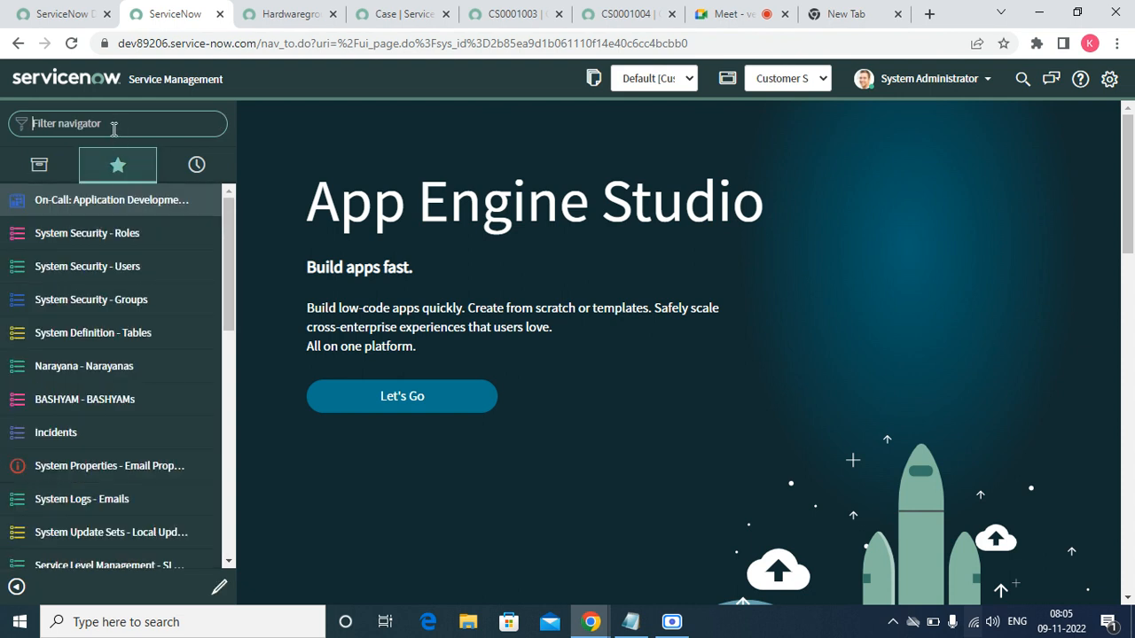
{"action": "right_click", "coordinate": [113, 131]}
{"action": "left_click", "coordinate": [160, 261]}
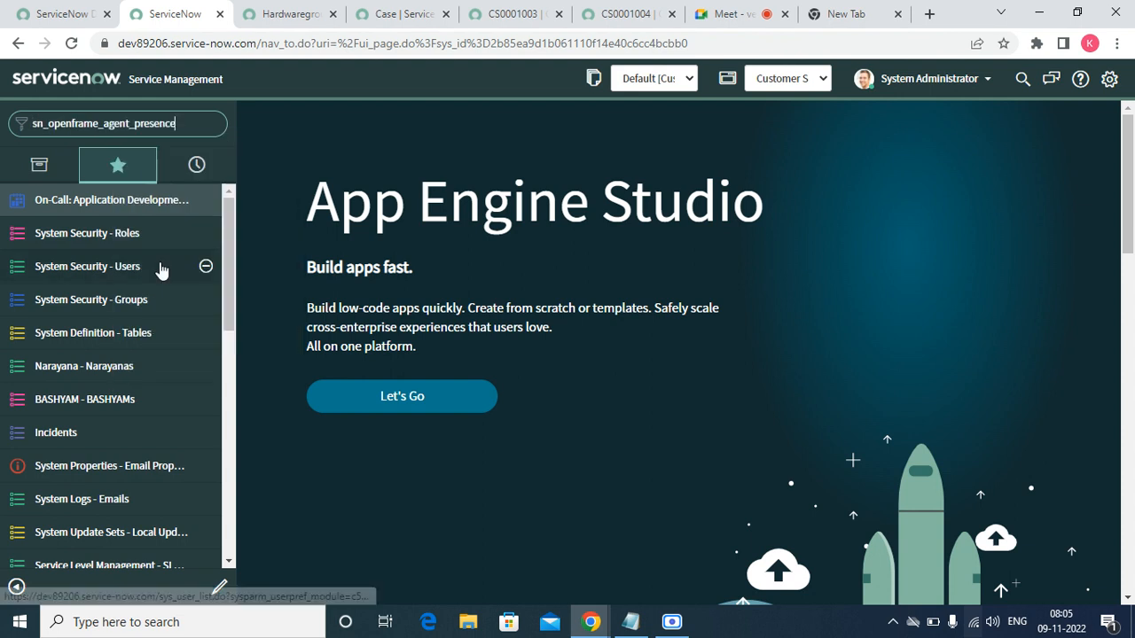
{"action": "type", "text": ".li"}
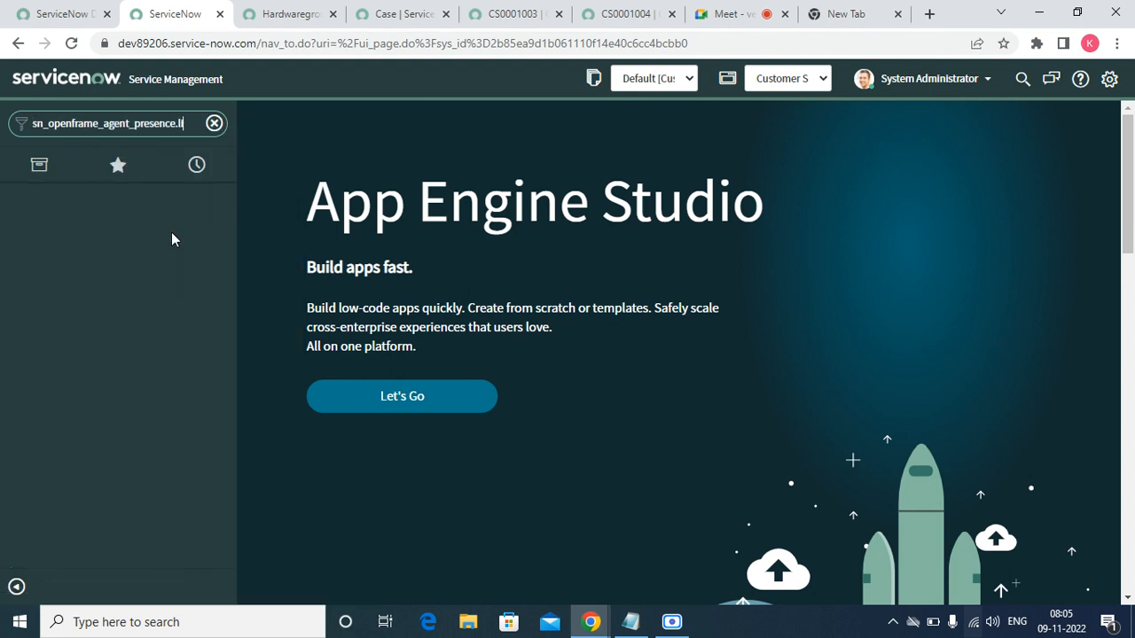
{"action": "type", "text": "st"}
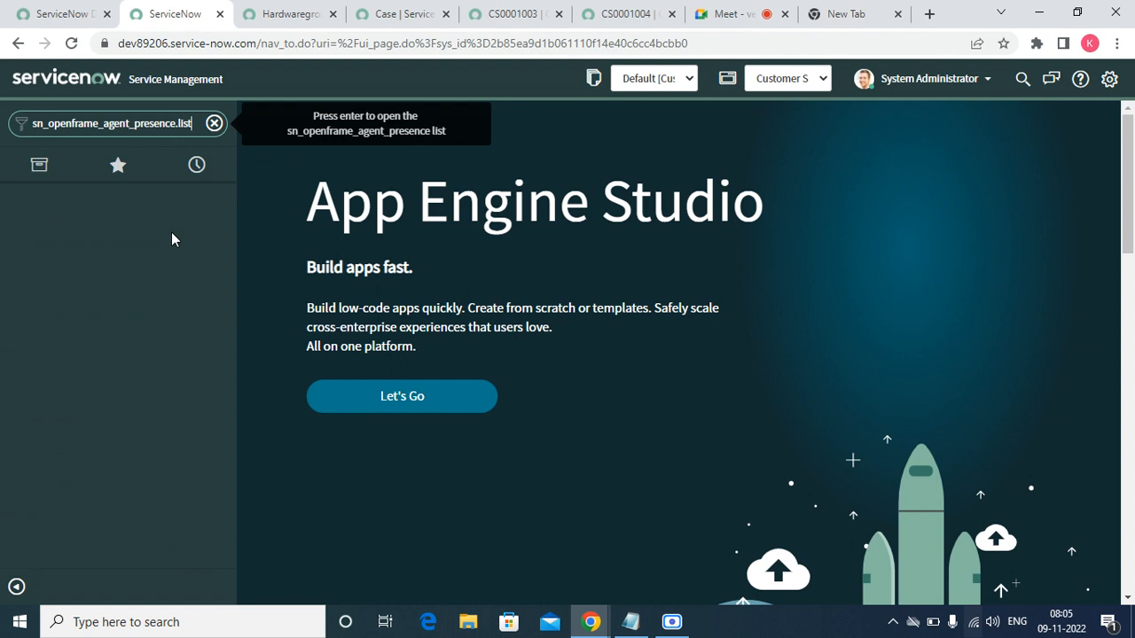
{"action": "key", "text": "Return"}
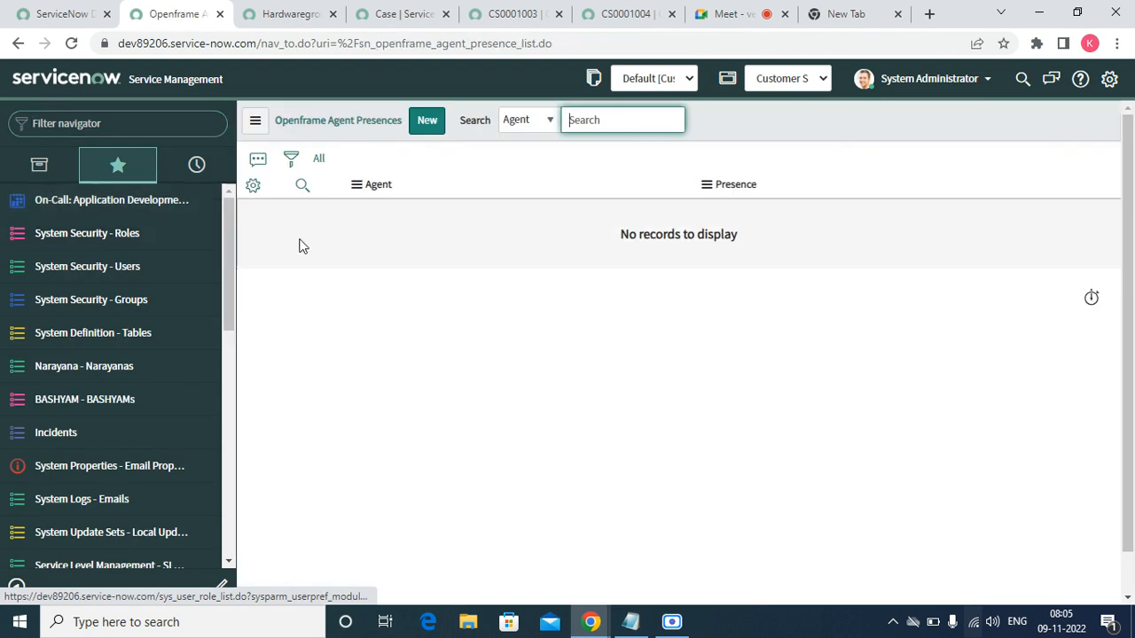
- Create a new agent presence record setting the chosen Hardwaregroup agent's presence to Available
{"action": "left_click", "coordinate": [427, 121]}
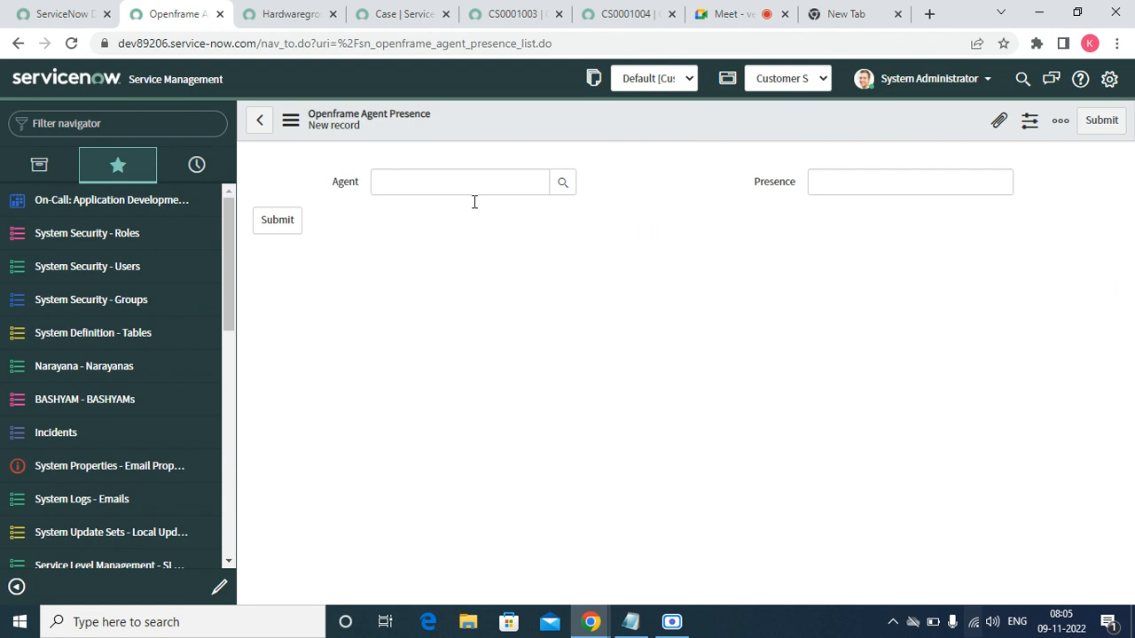
{"action": "left_click", "coordinate": [560, 191]}
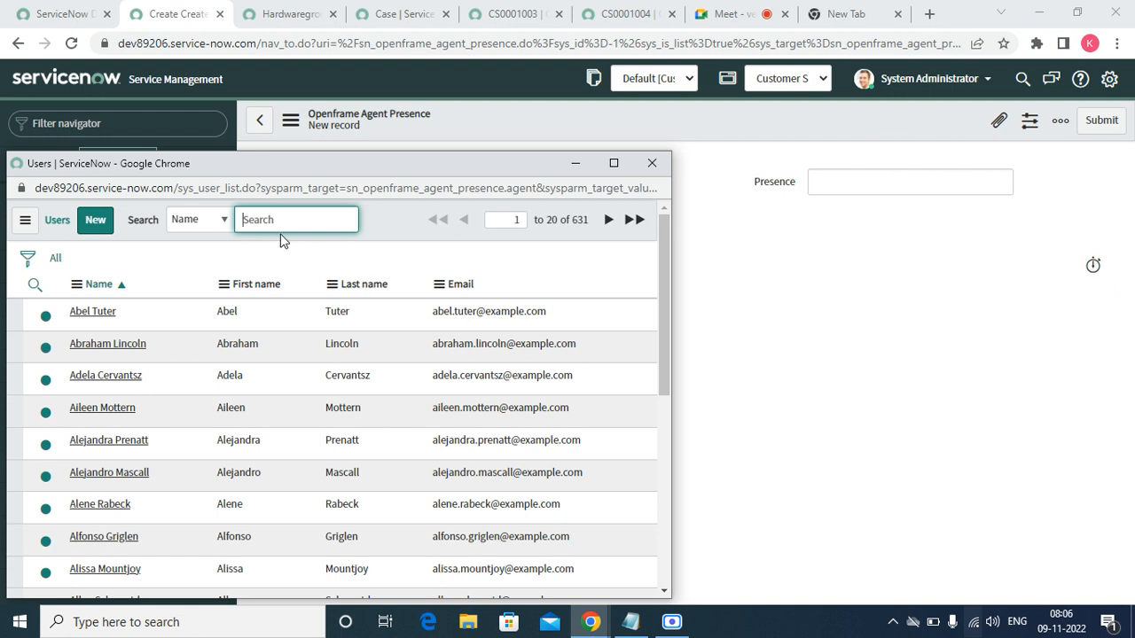
{"action": "left_click", "coordinate": [652, 165]}
{"action": "left_click", "coordinate": [472, 184]}
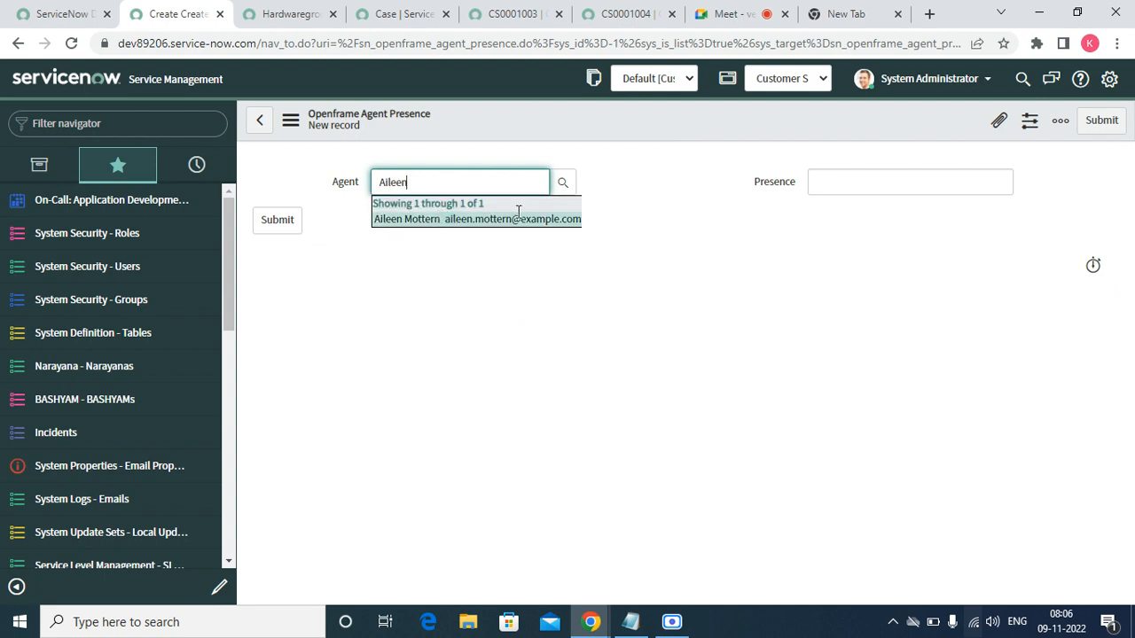
{"action": "left_click", "coordinate": [563, 218]}
{"action": "left_click", "coordinate": [823, 184]}
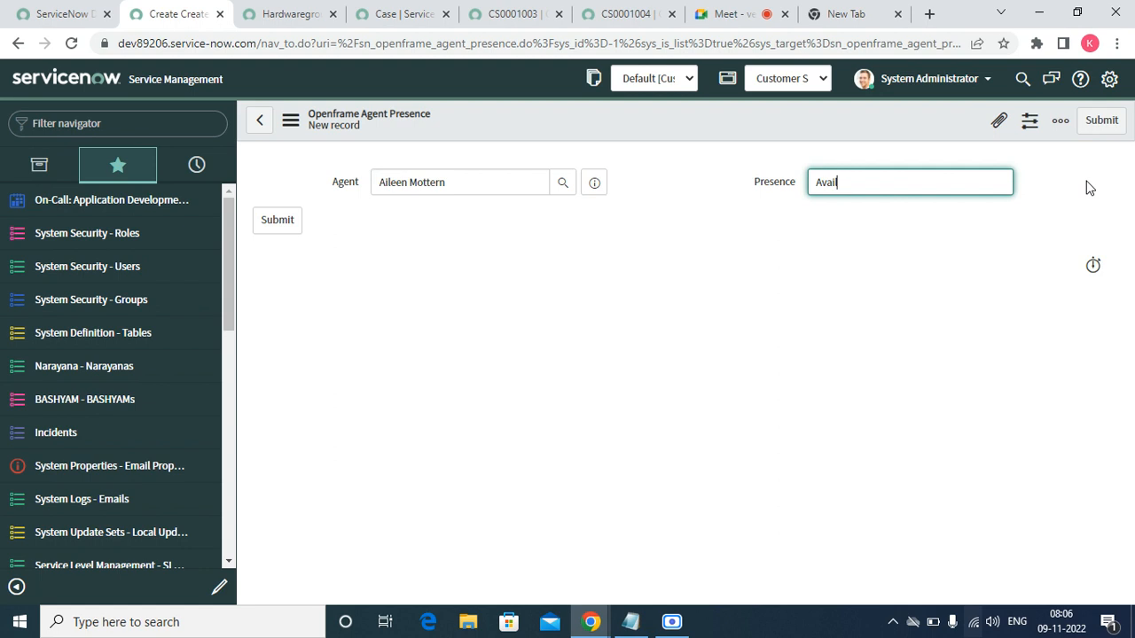
{"action": "left_click", "coordinate": [1088, 127]}
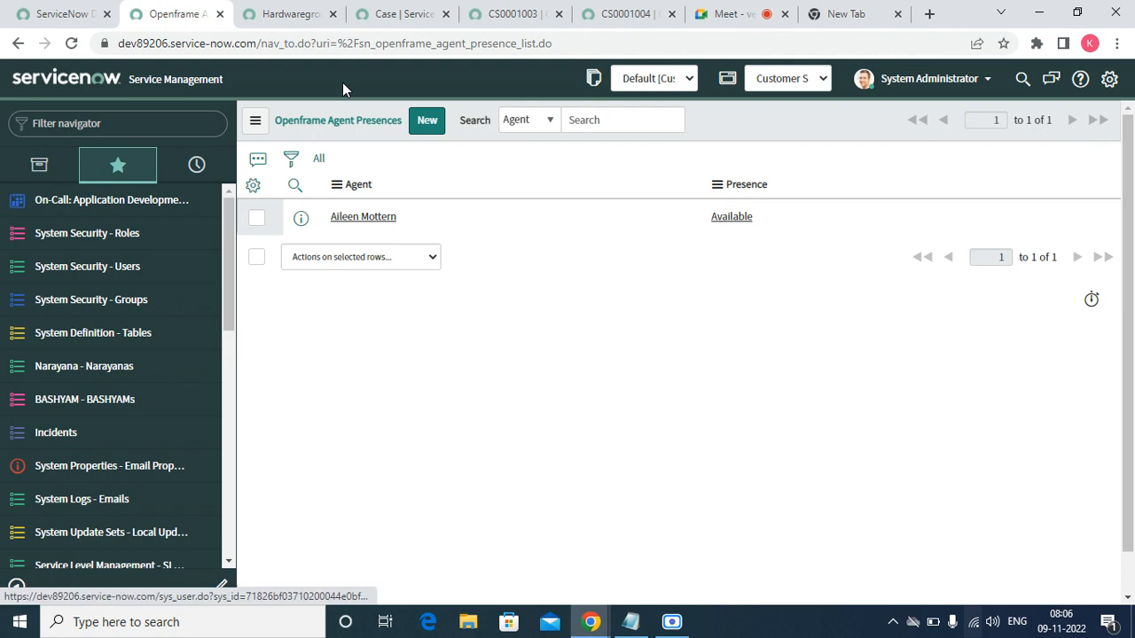
{"action": "left_click", "coordinate": [291, 18]}
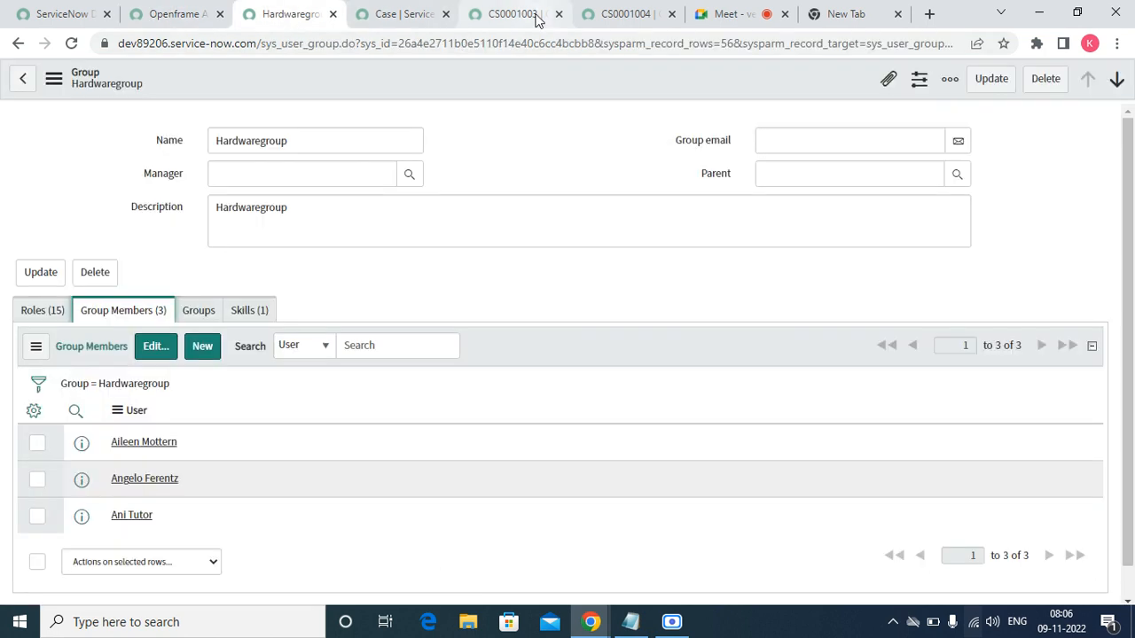
- Reload case CS0001004 to see whether it was assigned within Hardwaregroup
{"action": "left_click", "coordinate": [601, 15]}
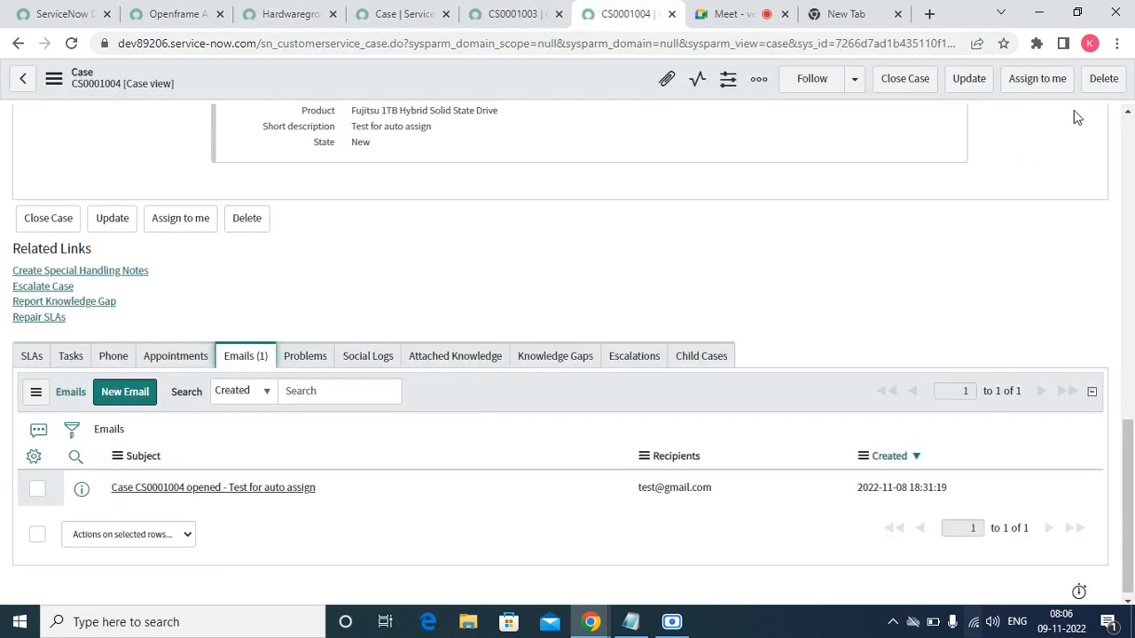
{"action": "left_click_drag", "start_coordinate": [1119, 113], "coordinate": [1120, 114]}
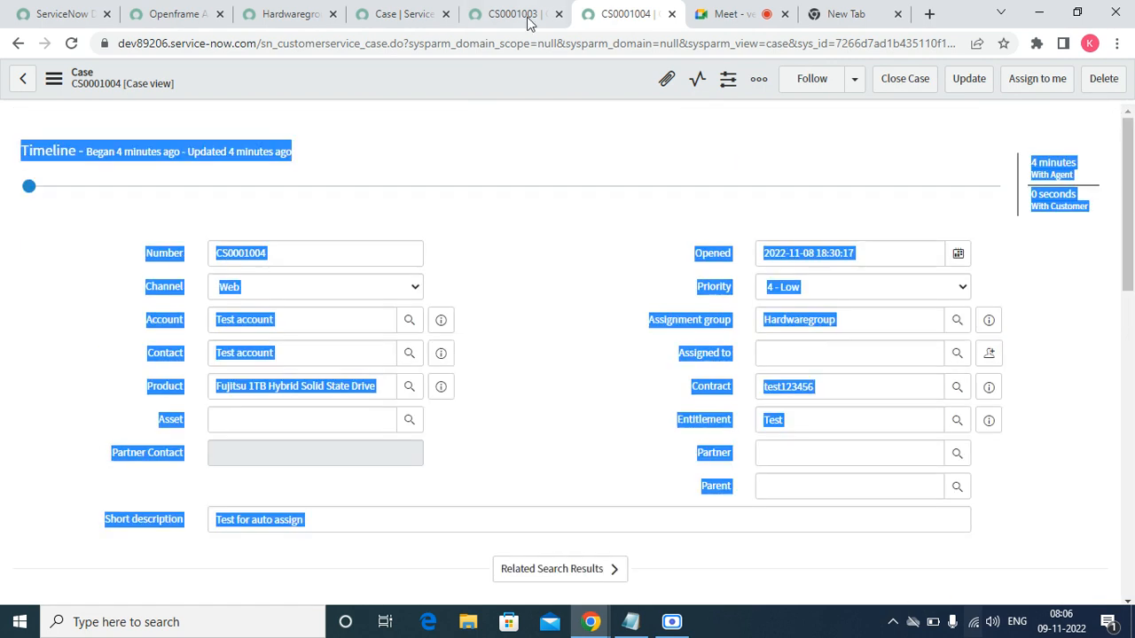
{"action": "left_click", "coordinate": [71, 44]}
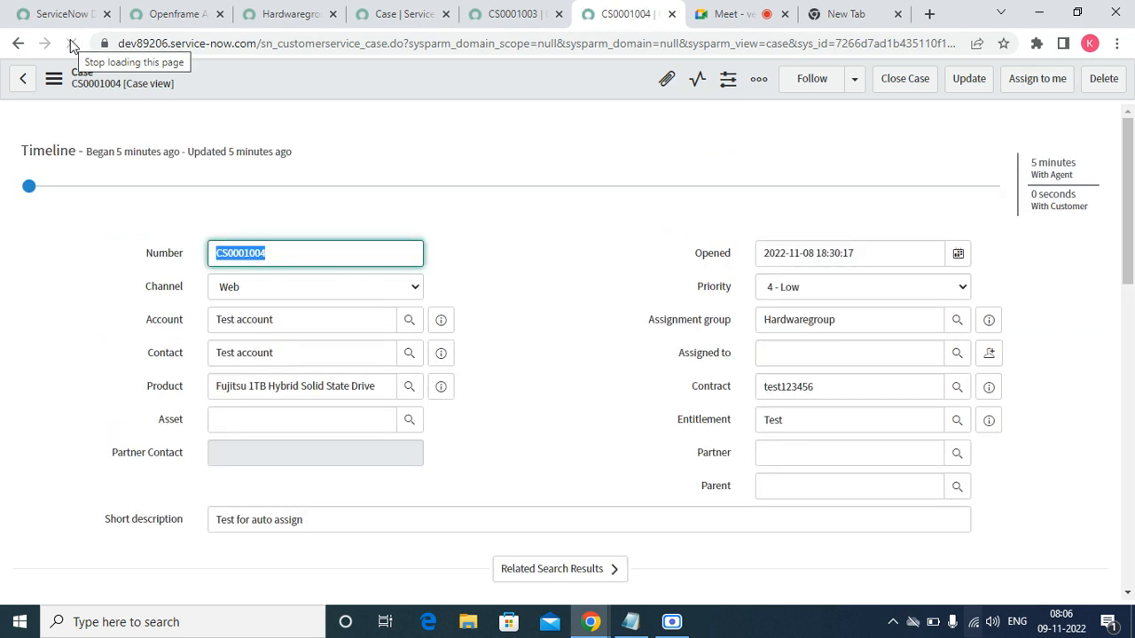
{"action": "left_click", "coordinate": [301, 18]}
- Filter the application navigator for 'advanced' to list the Advanced Work Assignment modules
{"action": "left_click", "coordinate": [160, 15]}
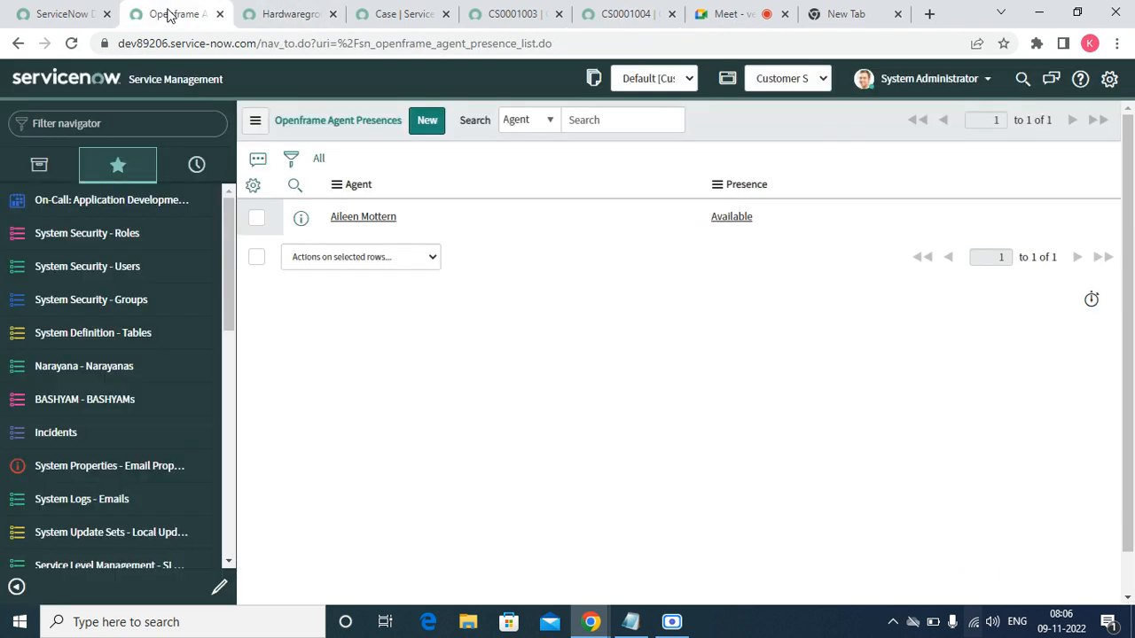
{"action": "left_click", "coordinate": [113, 127]}
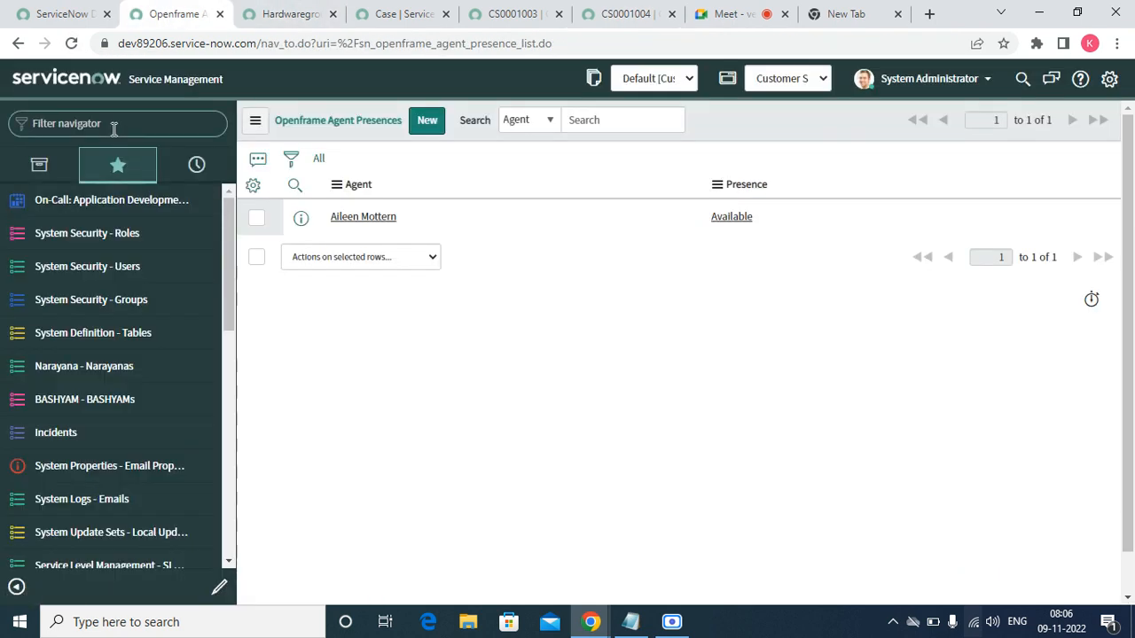
{"action": "type", "text": "a"}
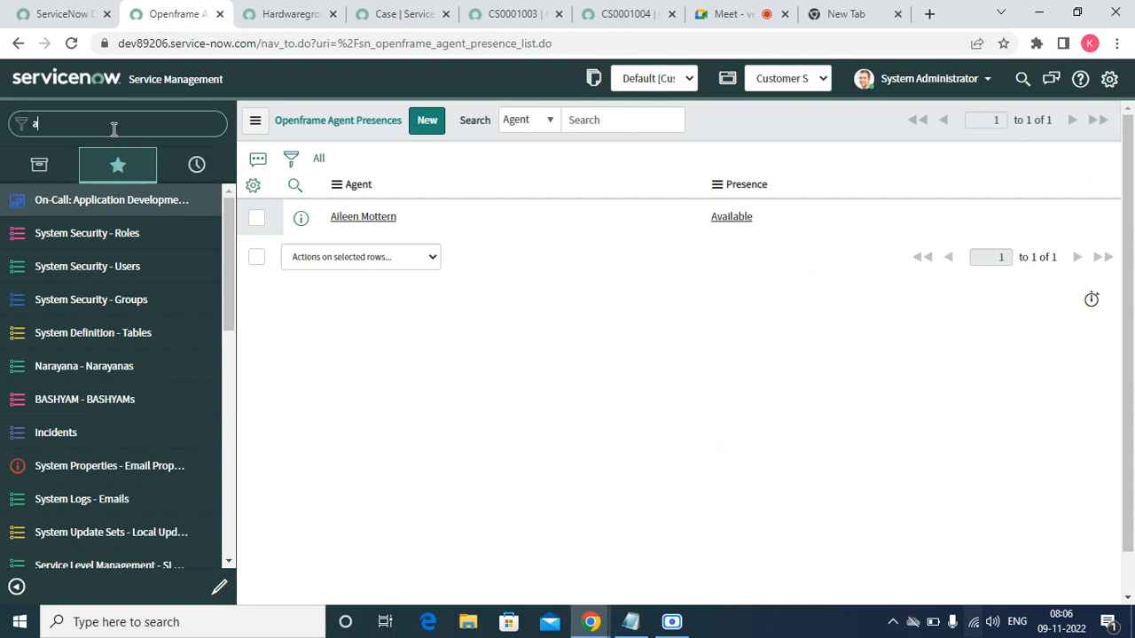
{"action": "key", "text": "BackSpace"}
{"action": "type", "text": "advv"}
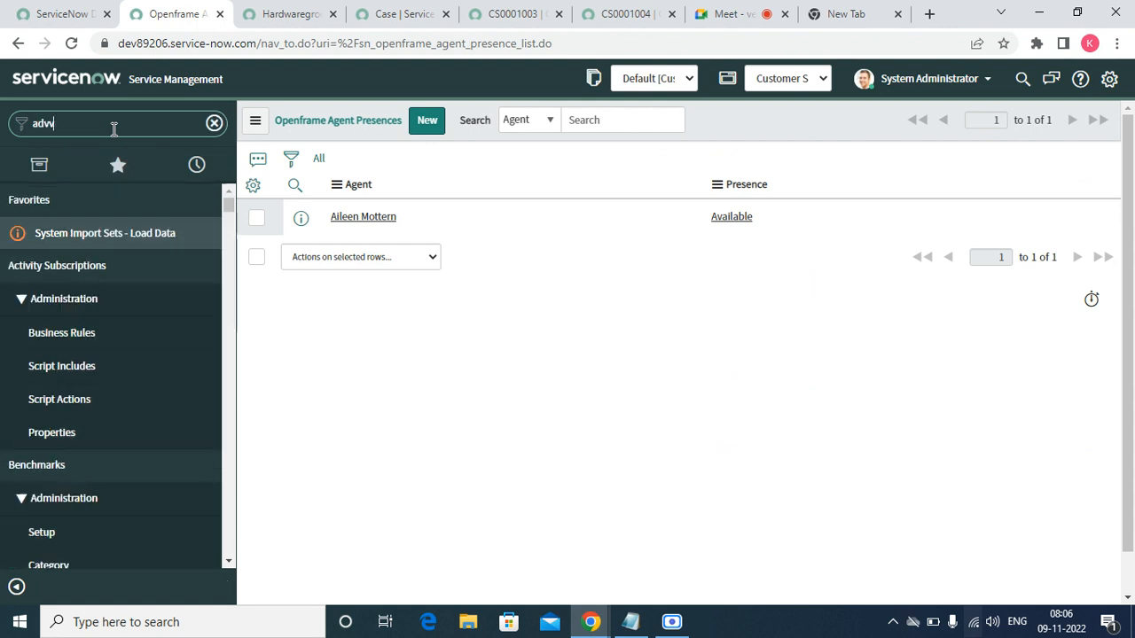
{"action": "type", "text": "anced"}
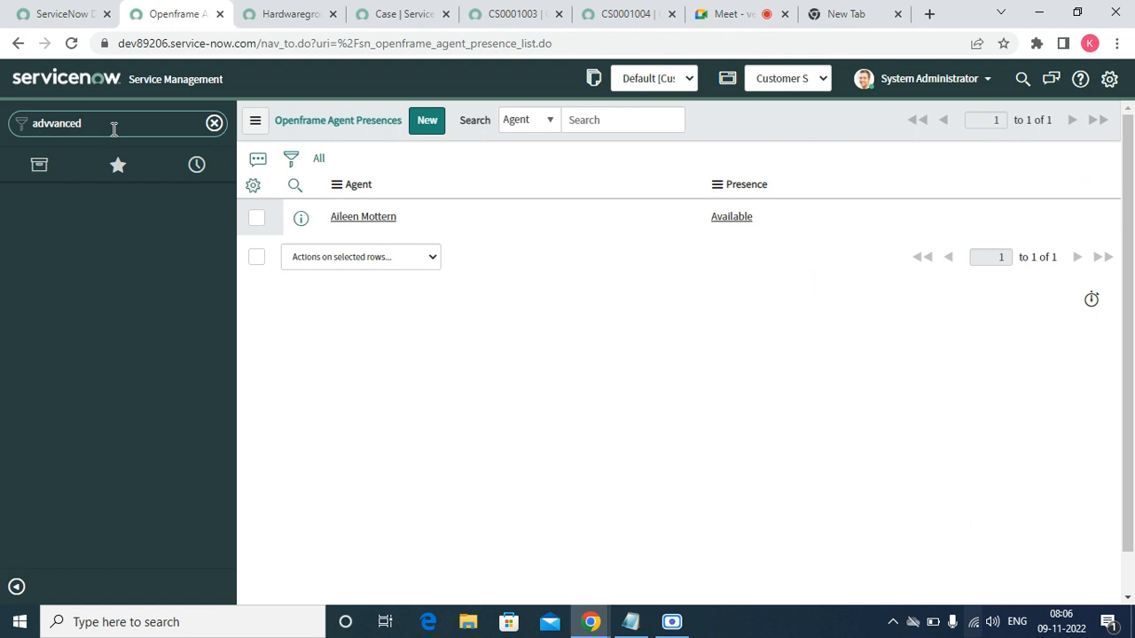
{"action": "key", "text": "BackSpace"}
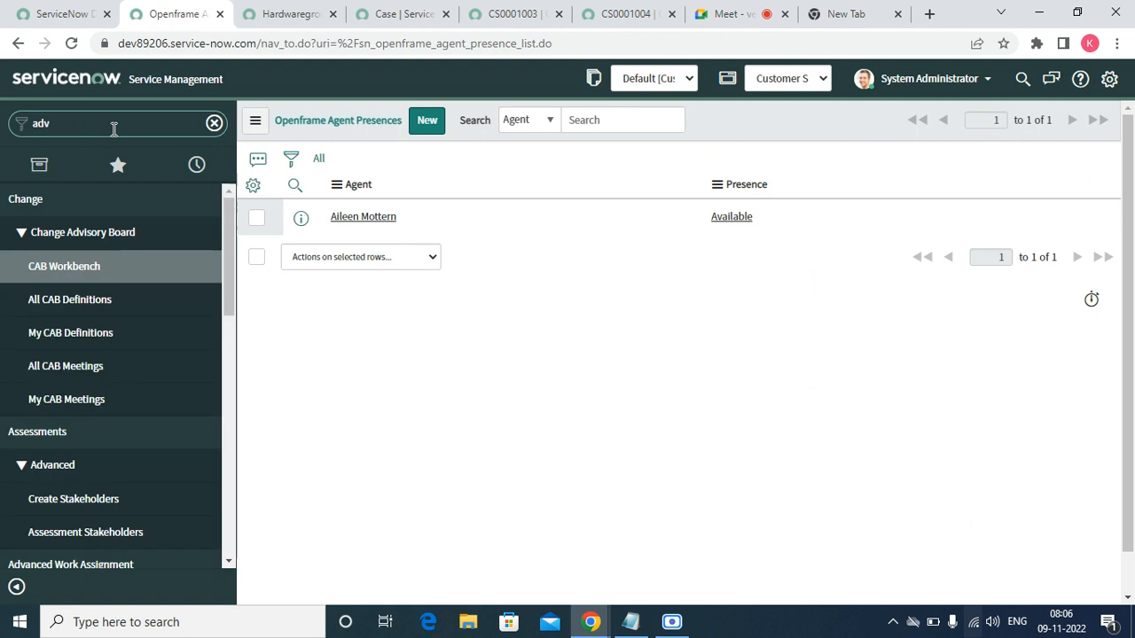
{"action": "type", "text": "anced"}
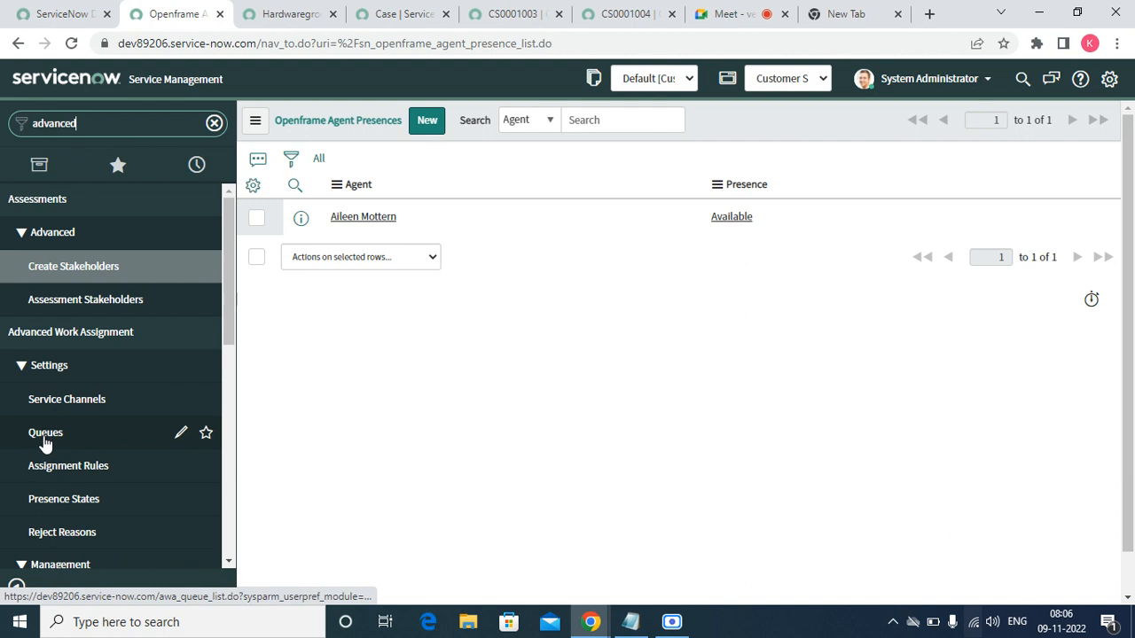
- Review the Presence States and Reject Reasons lists
{"action": "left_click", "coordinate": [58, 500]}
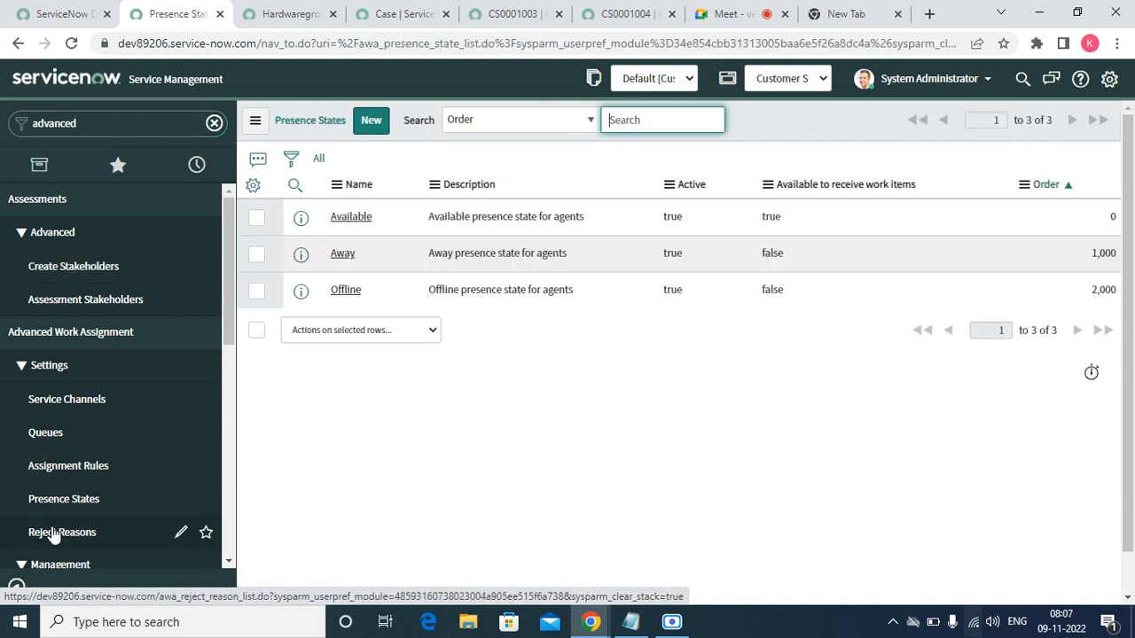
{"action": "left_click", "coordinate": [55, 532]}
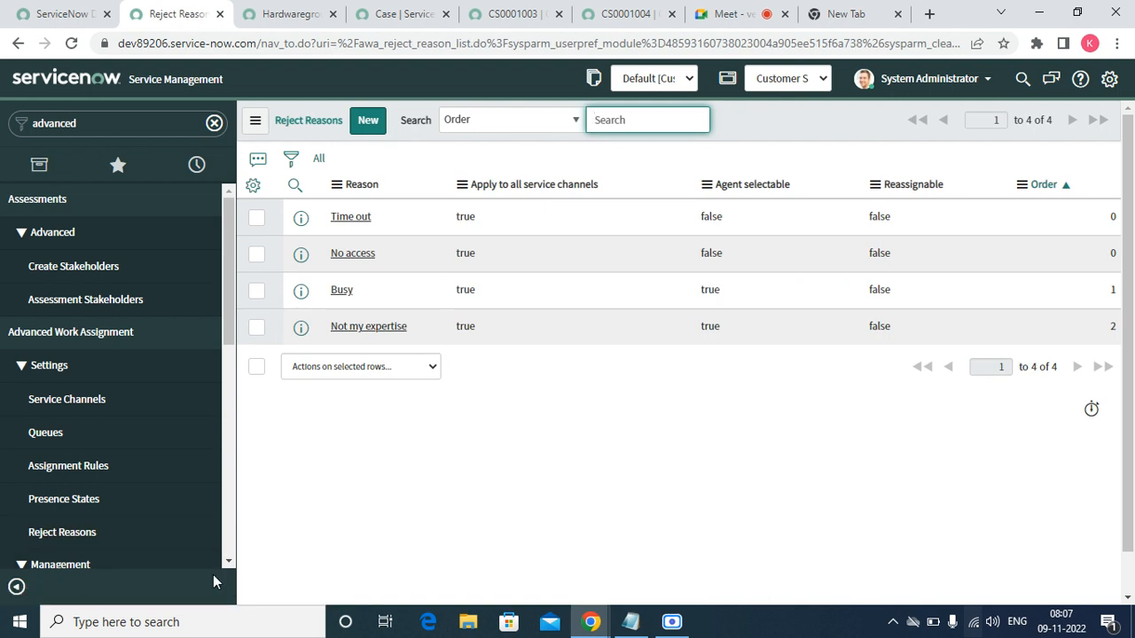
{"action": "left_click", "coordinate": [228, 562]}
{"action": "left_click", "coordinate": [227, 563]}
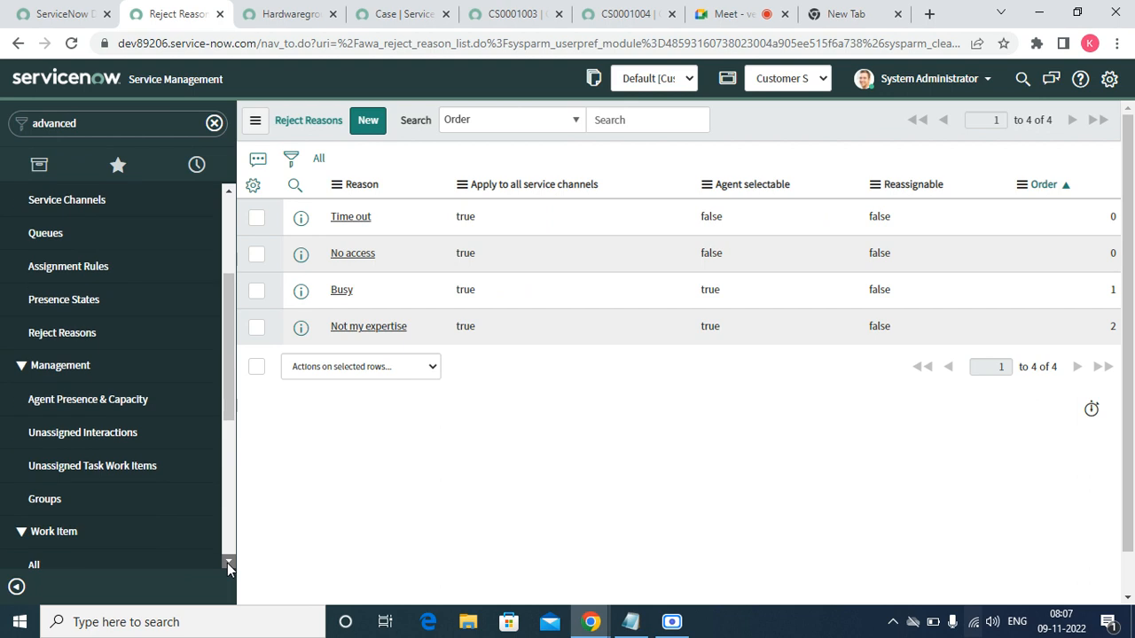
- Browse Unassigned Task Work Items, Groups, Agent Presence & Capacity and all Work Items, then start a new work item
{"action": "left_click", "coordinate": [121, 457]}
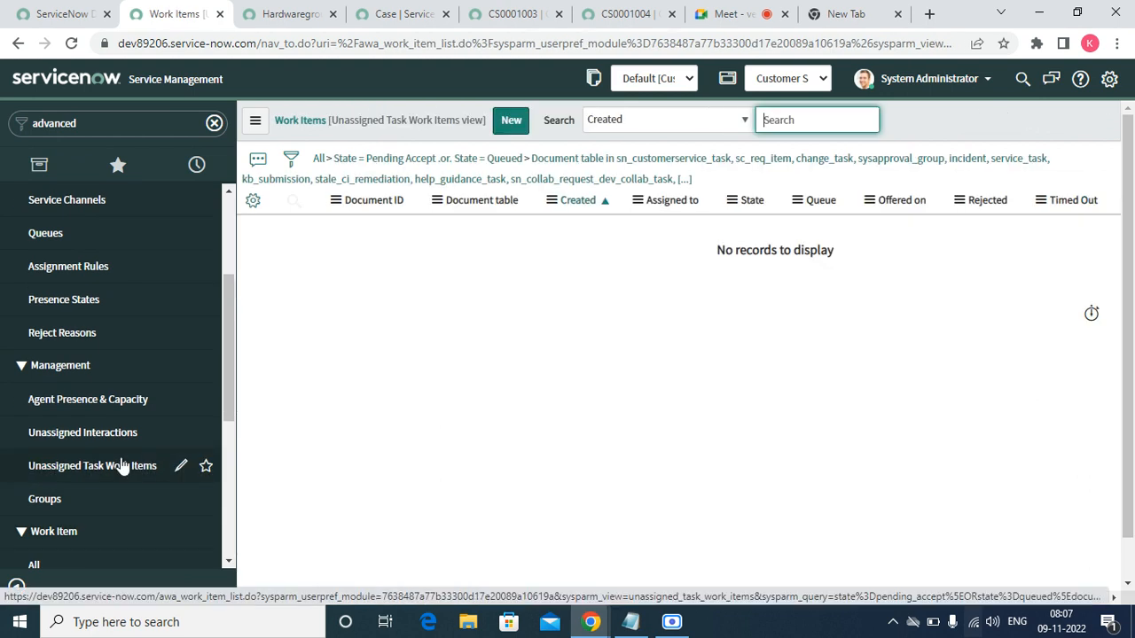
{"action": "left_click", "coordinate": [47, 499]}
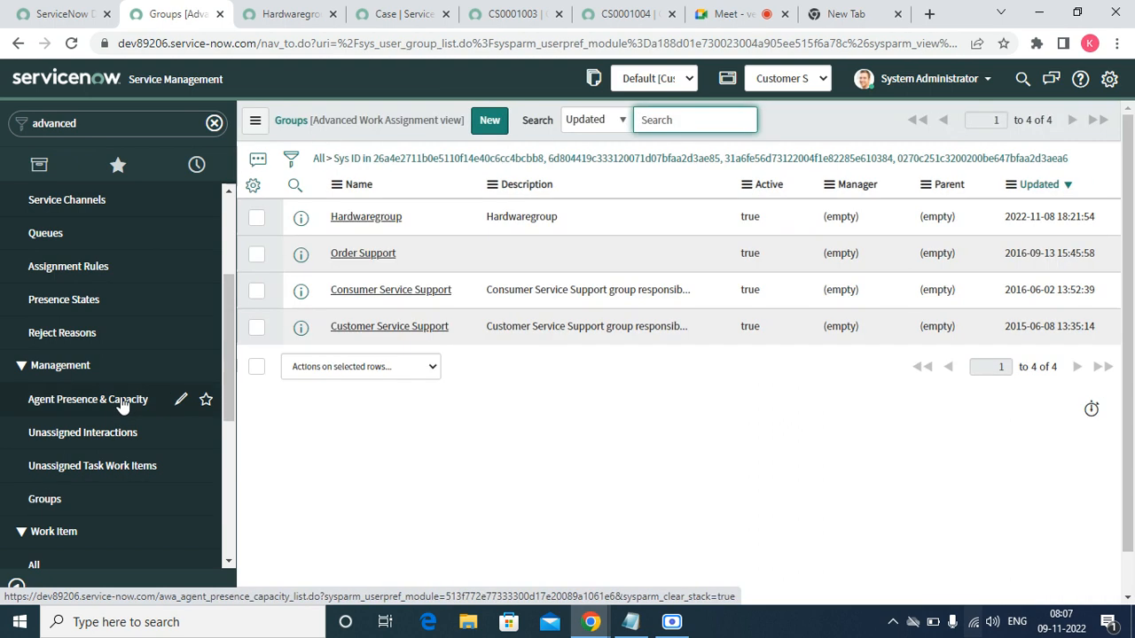
{"action": "left_click", "coordinate": [121, 401]}
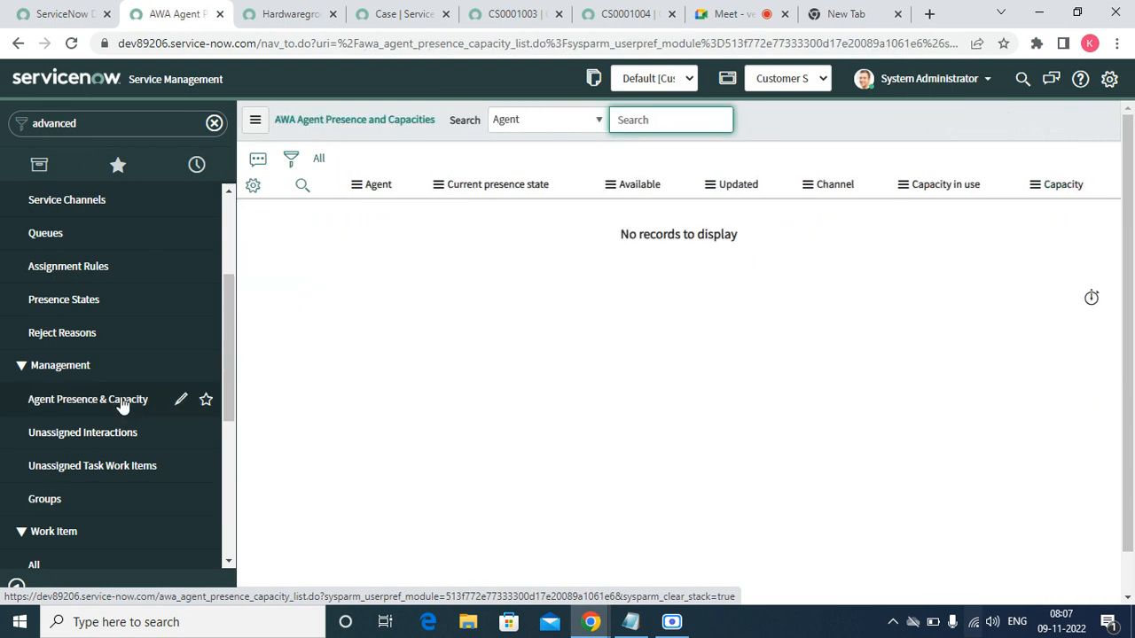
{"action": "left_click", "coordinate": [46, 502]}
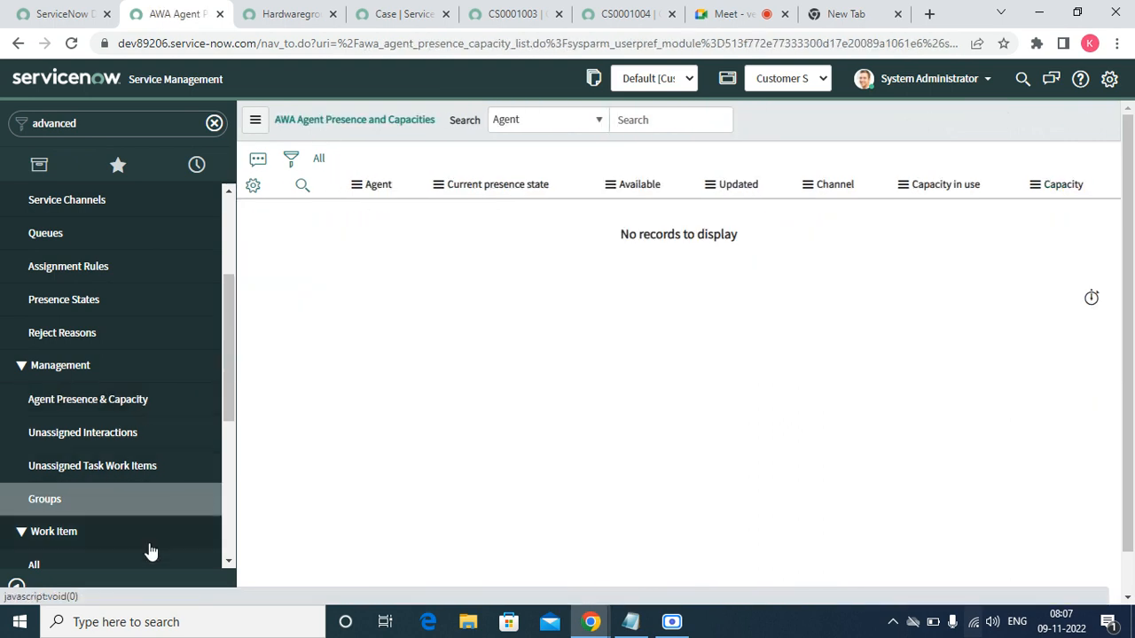
{"action": "left_click", "coordinate": [229, 562]}
{"action": "left_click", "coordinate": [229, 562]}
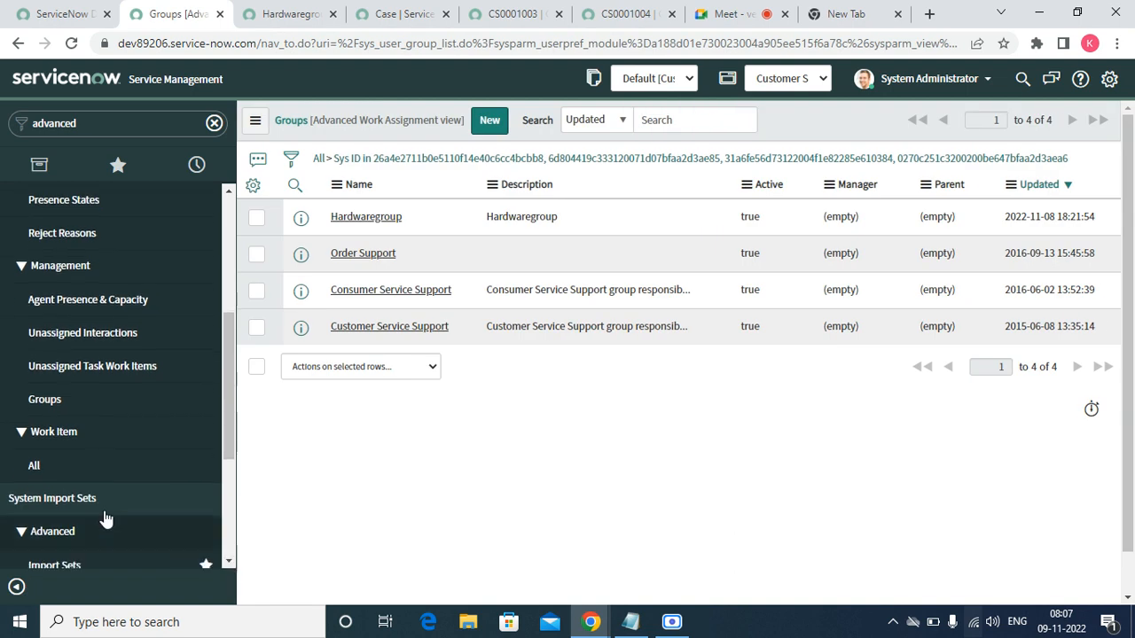
{"action": "left_click", "coordinate": [71, 467]}
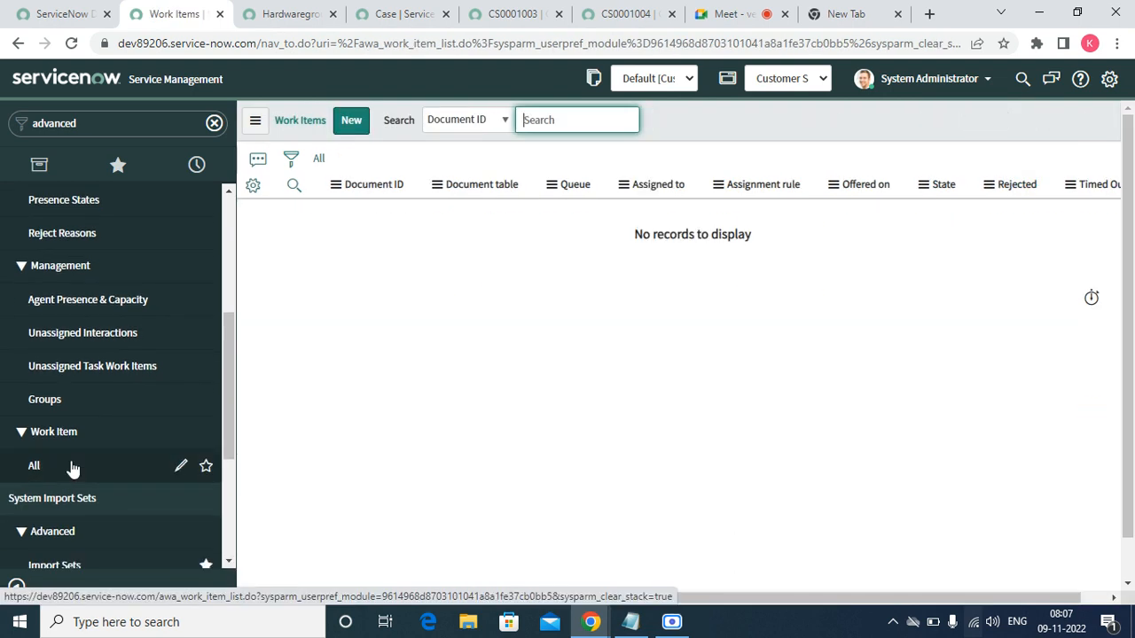
{"action": "left_click", "coordinate": [351, 121]}
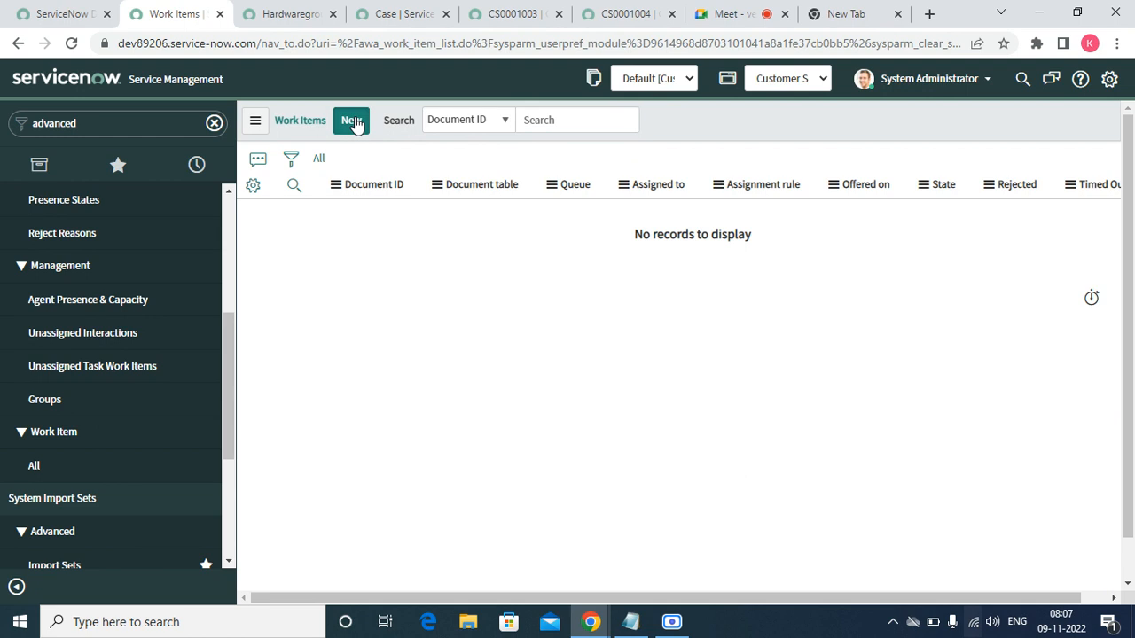
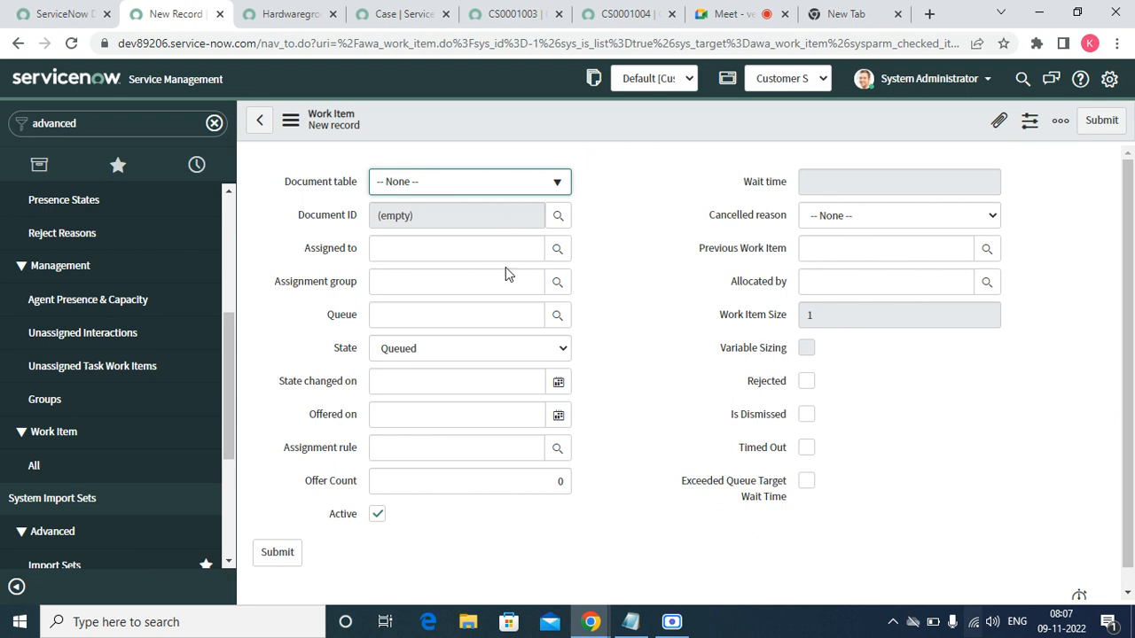
- Set the new work item's document table to Case, then discard it for the empty Work Items list
{"action": "left_click", "coordinate": [413, 313]}
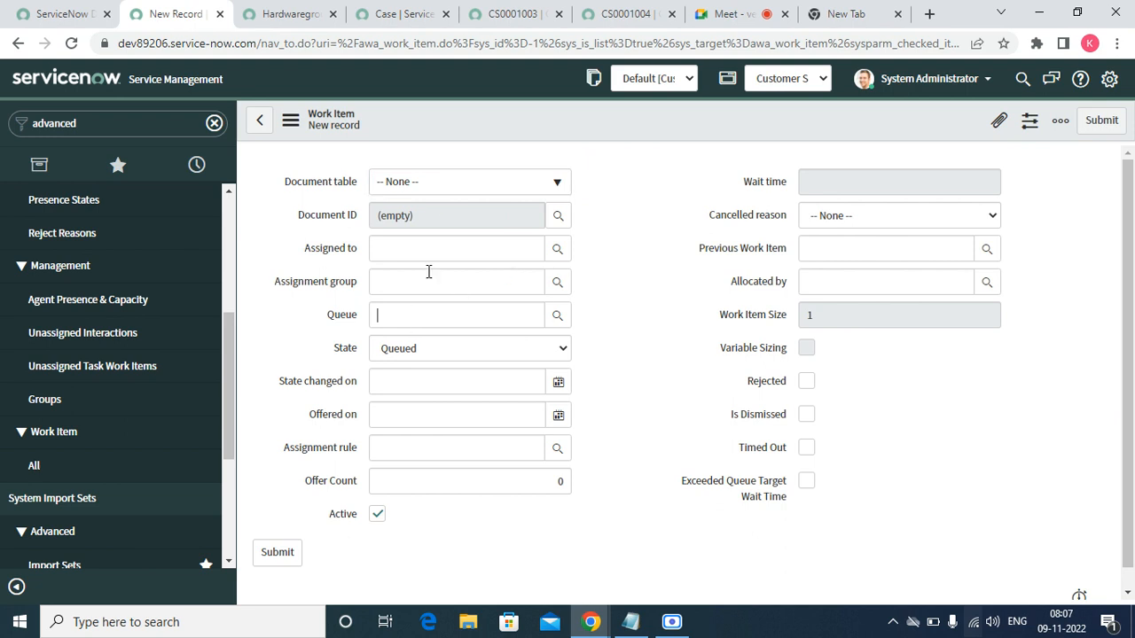
{"action": "left_click", "coordinate": [426, 184]}
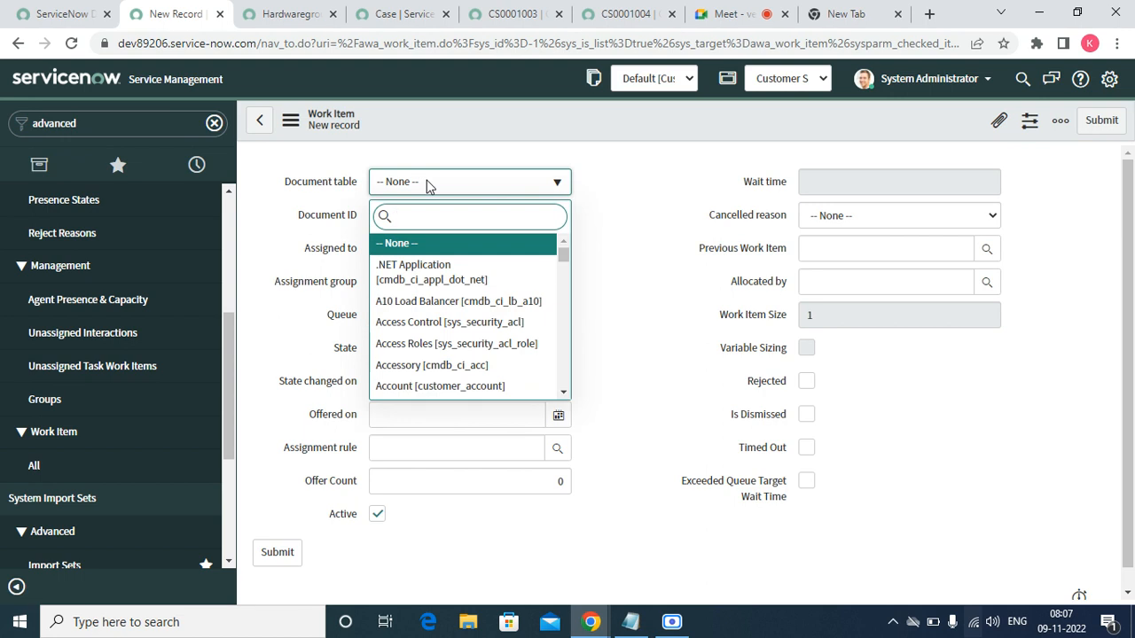
{"action": "type", "text": "cus"}
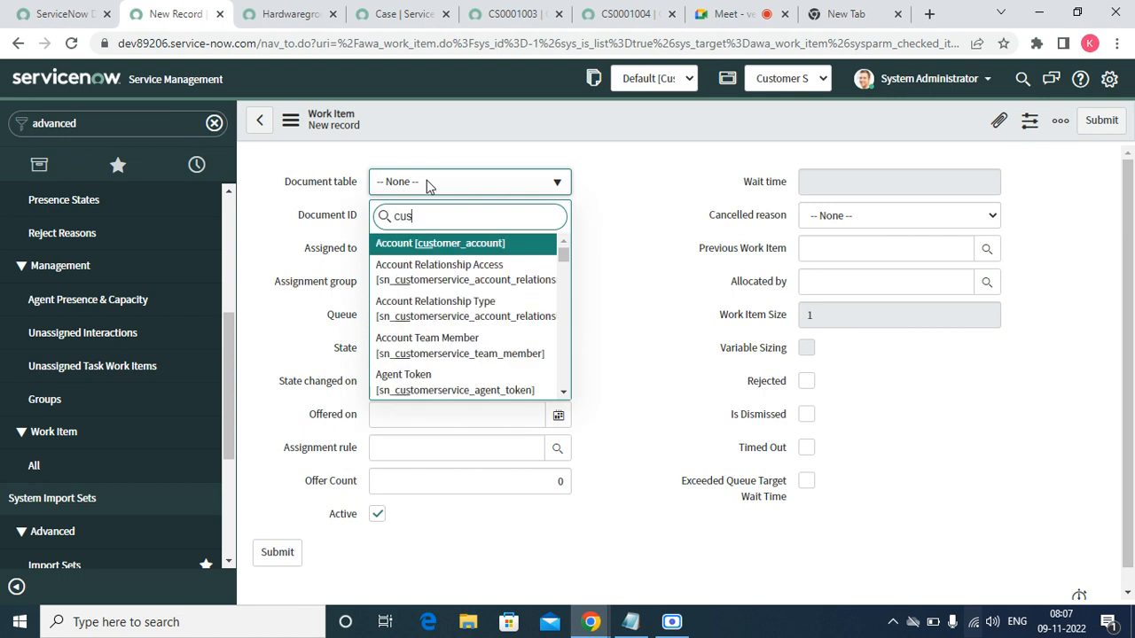
{"action": "key", "text": "BackSpace"}
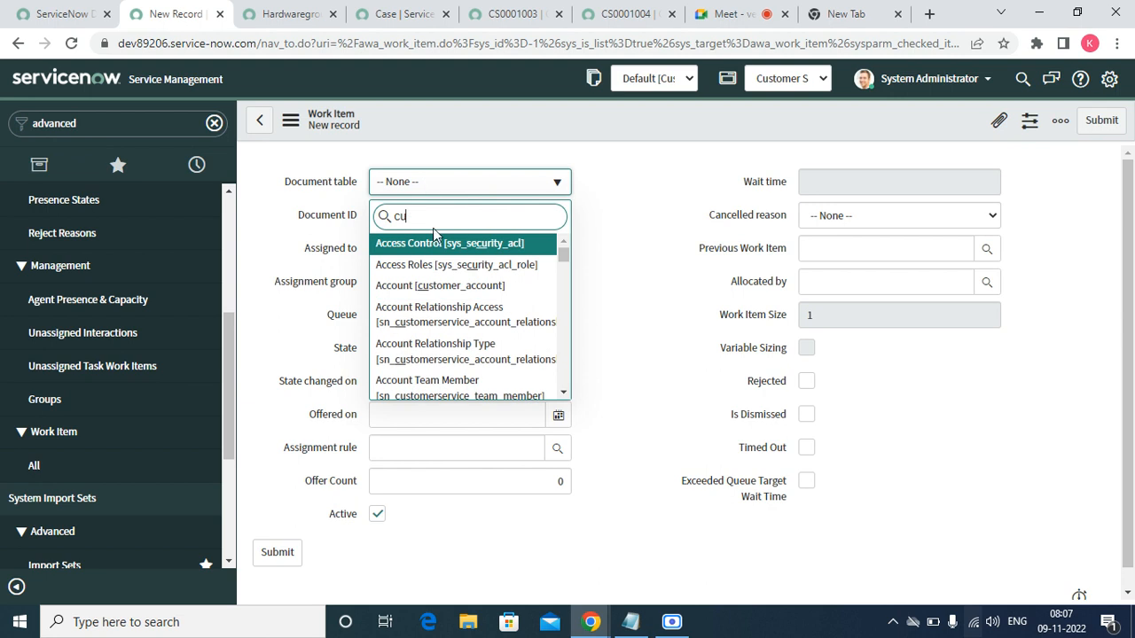
{"action": "key", "text": "BackSpace"}
{"action": "type", "text": "ase"}
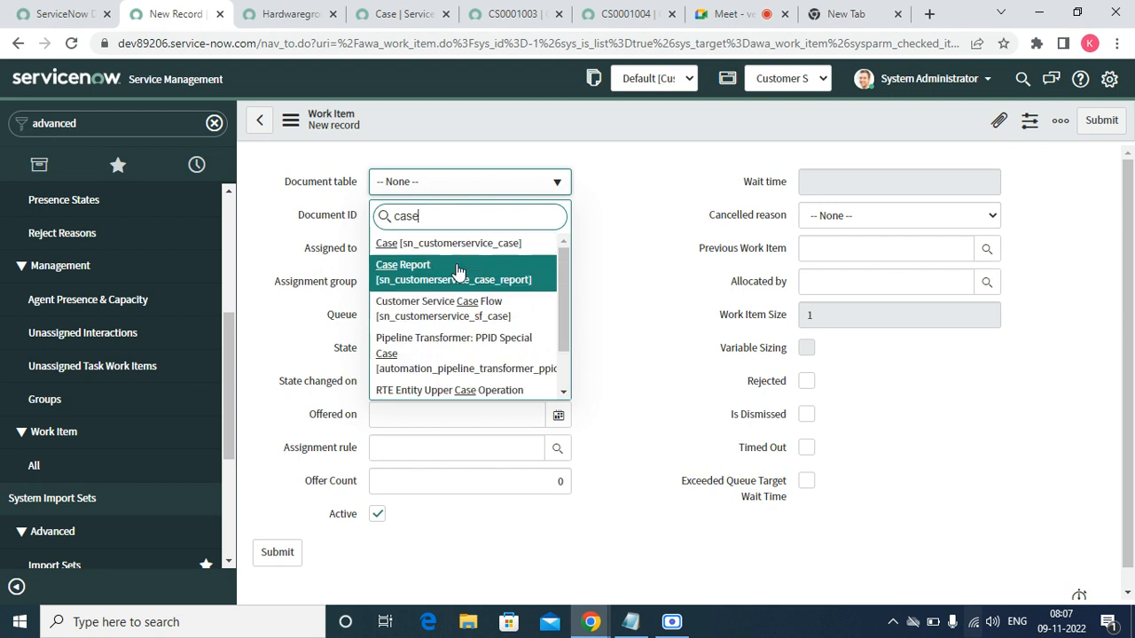
{"action": "left_click", "coordinate": [523, 244]}
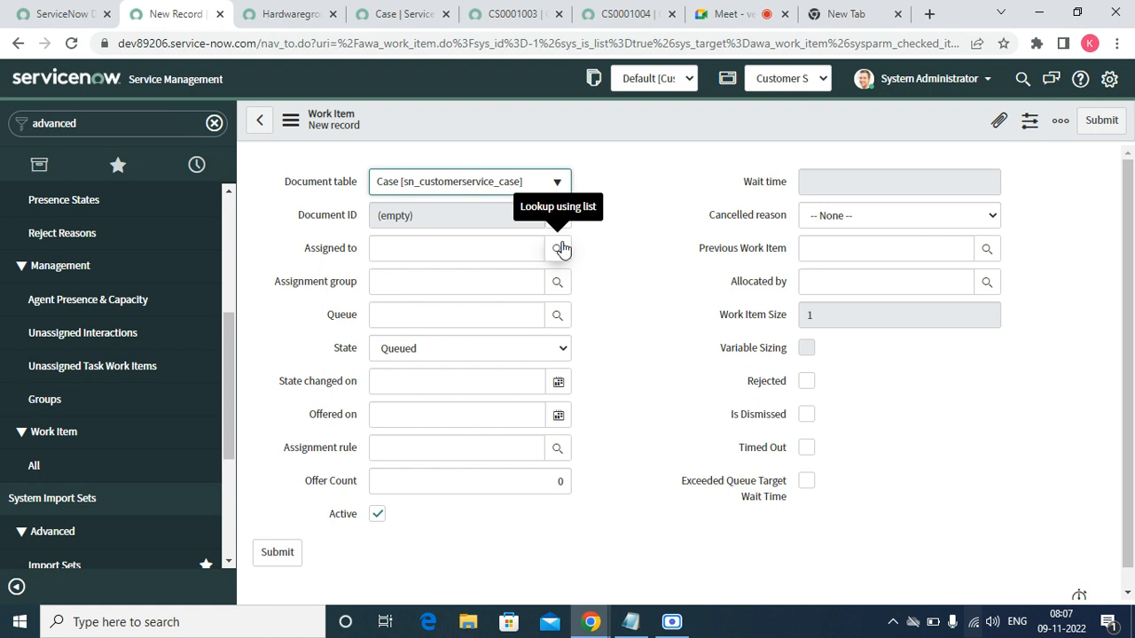
{"action": "left_click", "coordinate": [37, 464]}
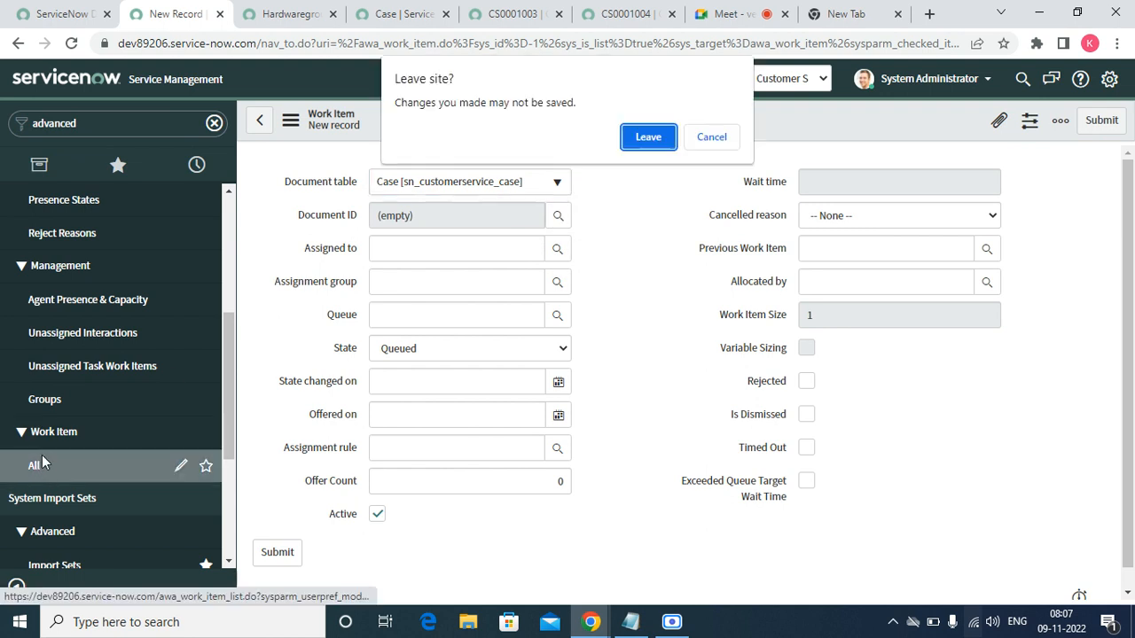
{"action": "left_click", "coordinate": [646, 136]}
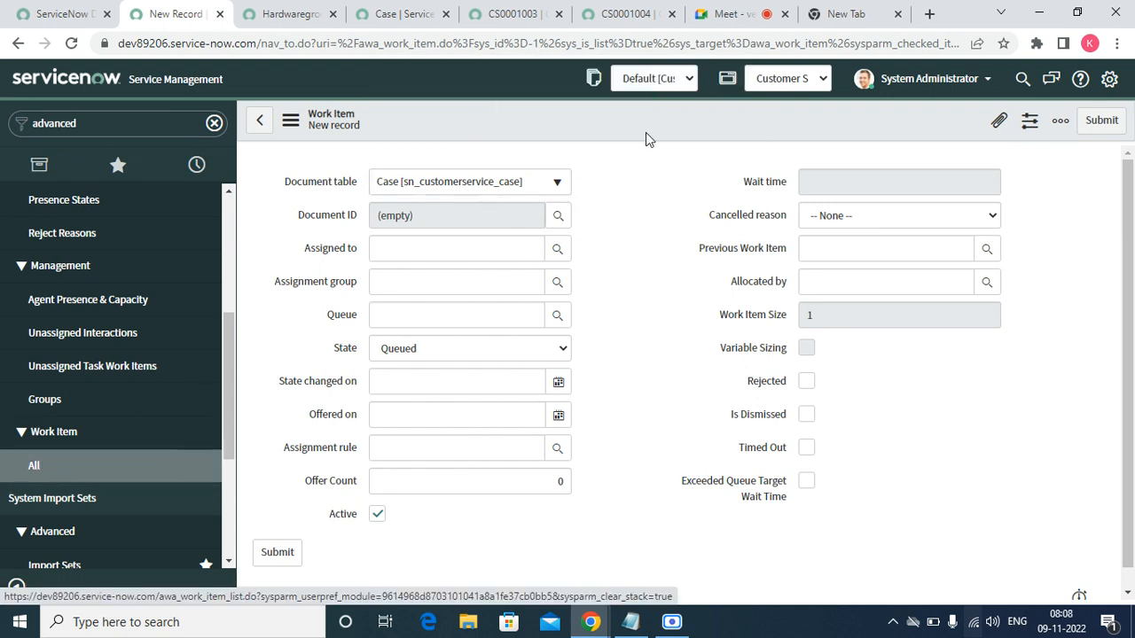
- Tick Active on the Case service channel and save it, revealing its single Test queue
{"action": "left_click", "coordinate": [232, 195]}
{"action": "scroll", "coordinate": [233, 195], "scroll_direction": "up", "scroll_amount": 6}
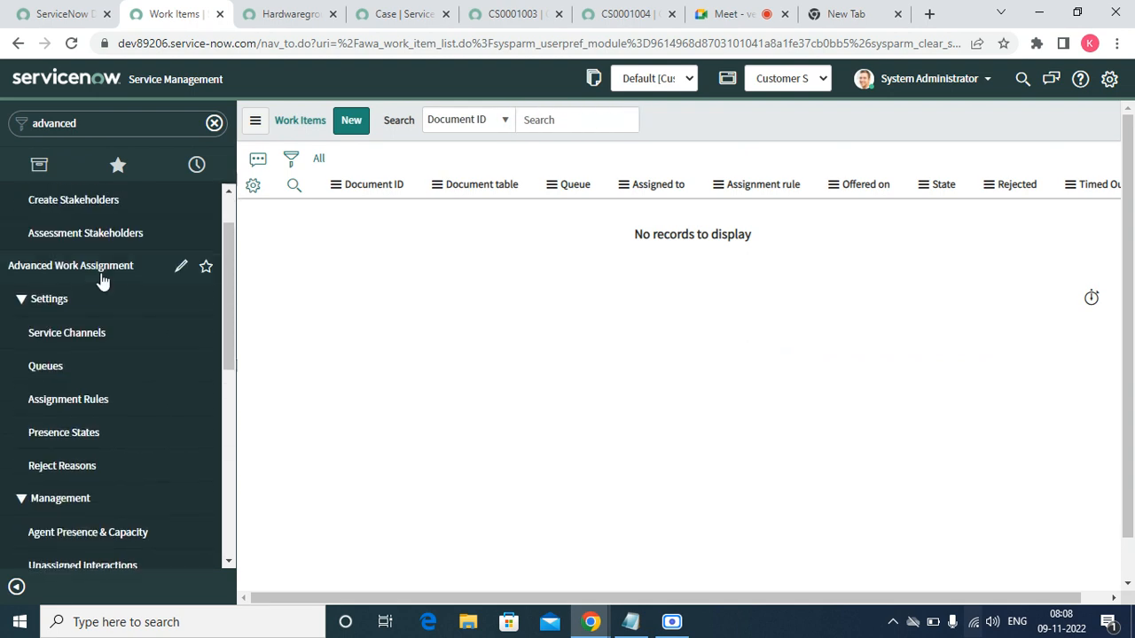
{"action": "left_click", "coordinate": [41, 330]}
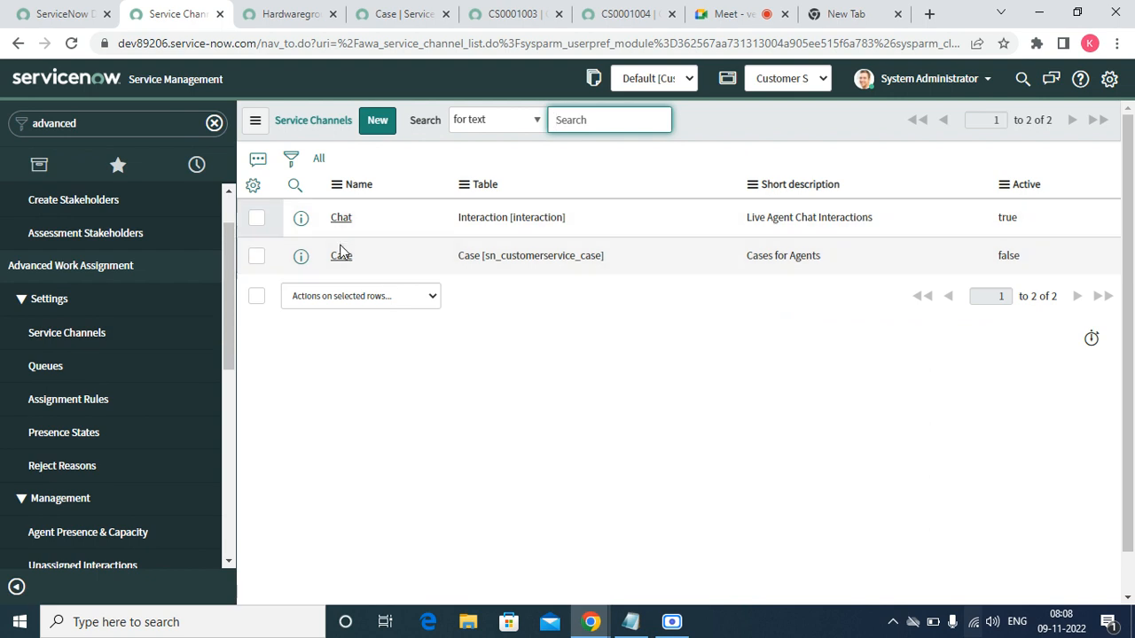
{"action": "left_click", "coordinate": [344, 257]}
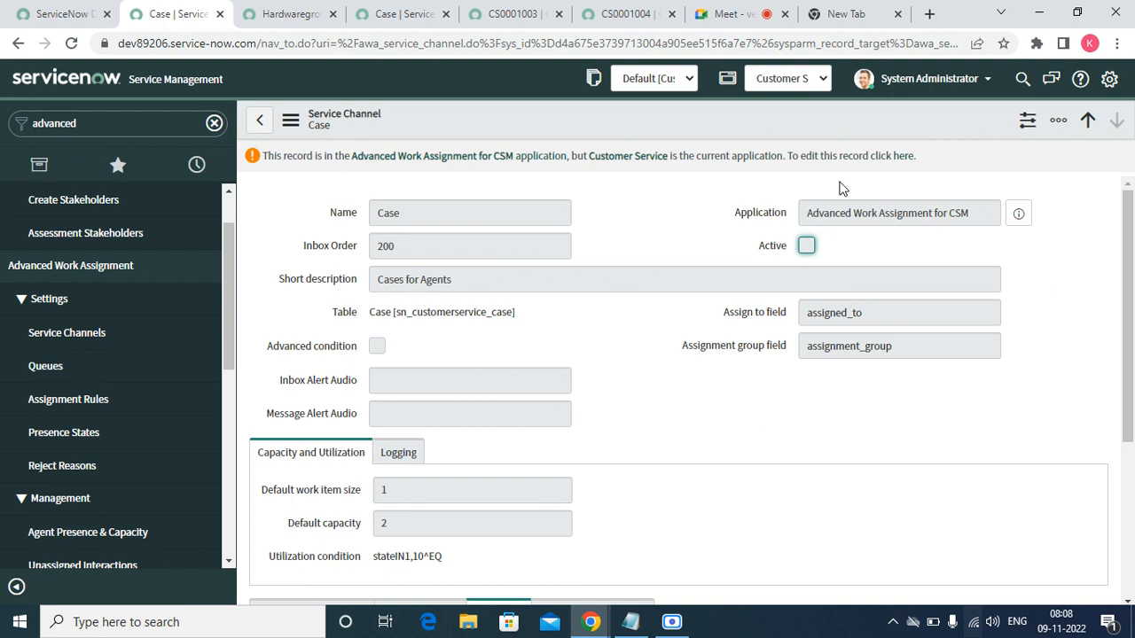
{"action": "left_click", "coordinate": [902, 158]}
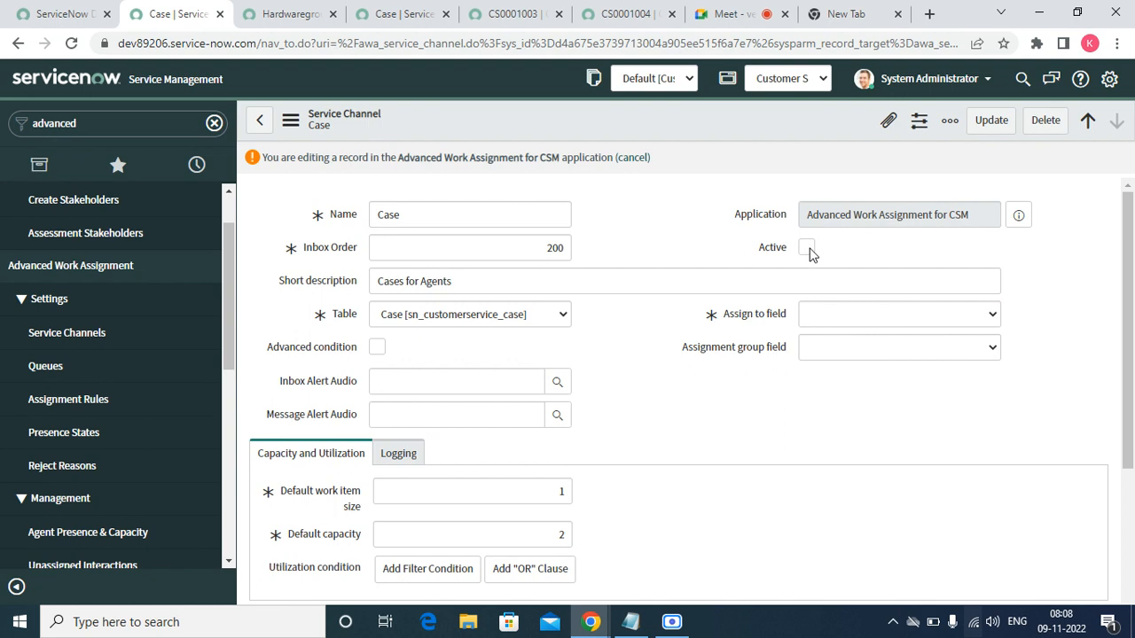
{"action": "left_click", "coordinate": [807, 249]}
{"action": "left_click", "coordinate": [808, 251]}
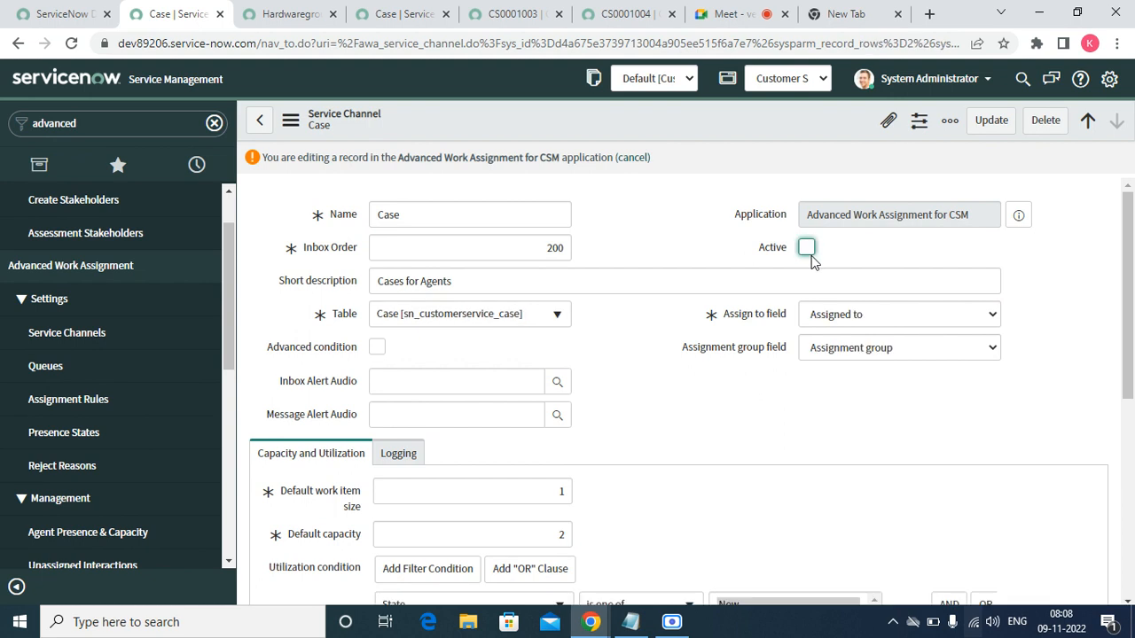
{"action": "left_click", "coordinate": [806, 249]}
{"action": "right_click", "coordinate": [601, 128]}
{"action": "left_click", "coordinate": [623, 133]}
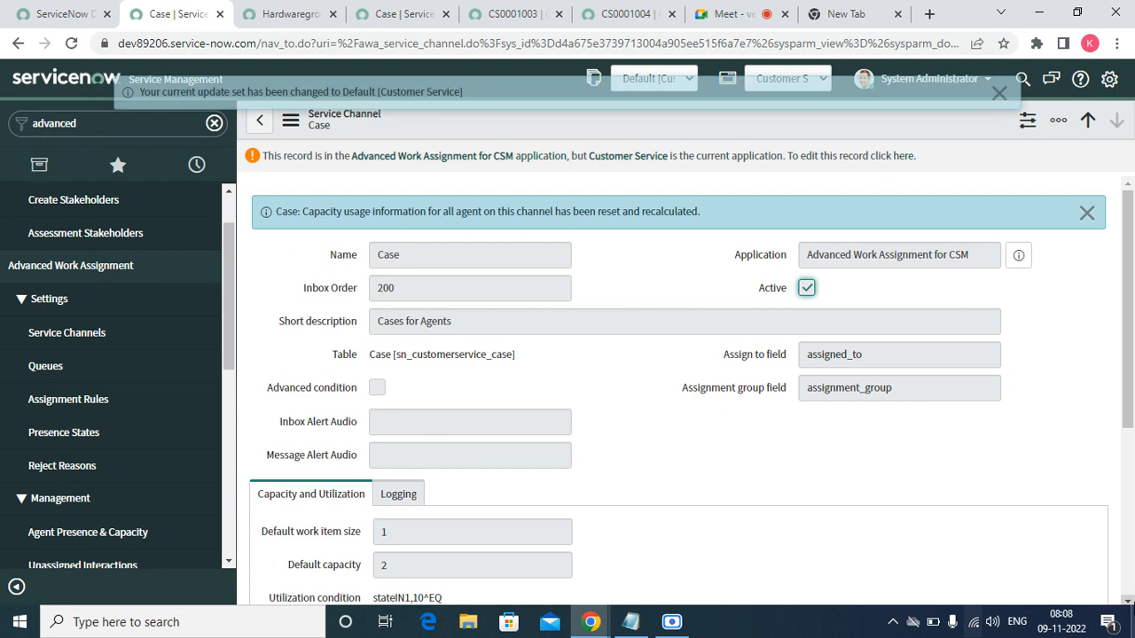
{"action": "scroll", "coordinate": [1128, 602], "scroll_direction": "down", "scroll_amount": 5}
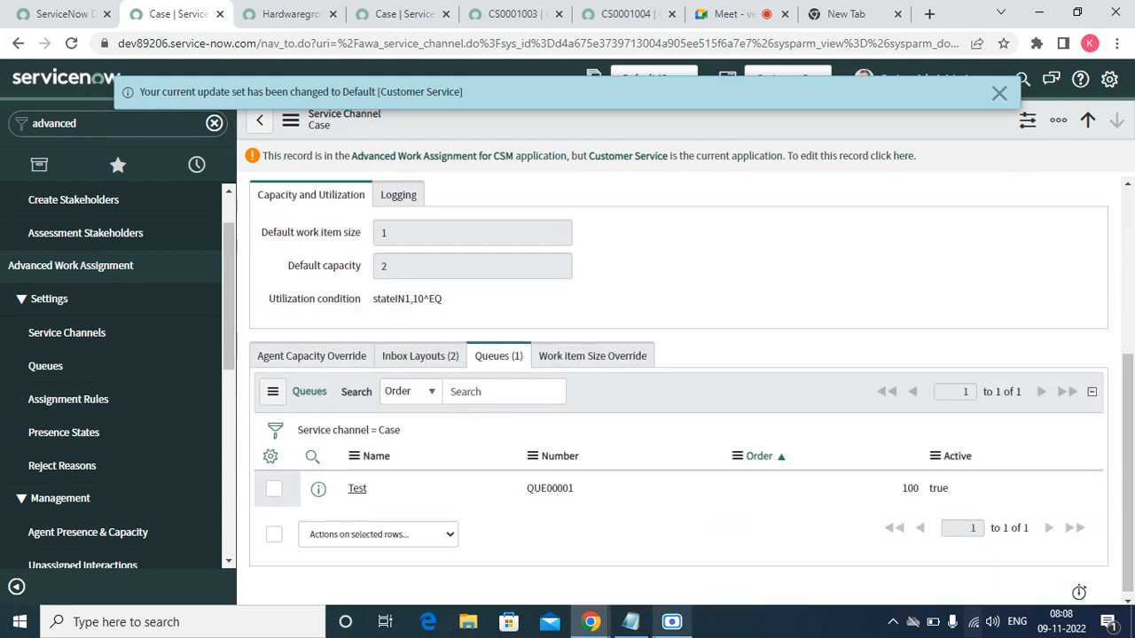
- Open the Test queue's Hardwaregroup : Chat Assignment Rule eligibility record, eligible at 3 minutes
{"action": "left_click", "coordinate": [357, 490]}
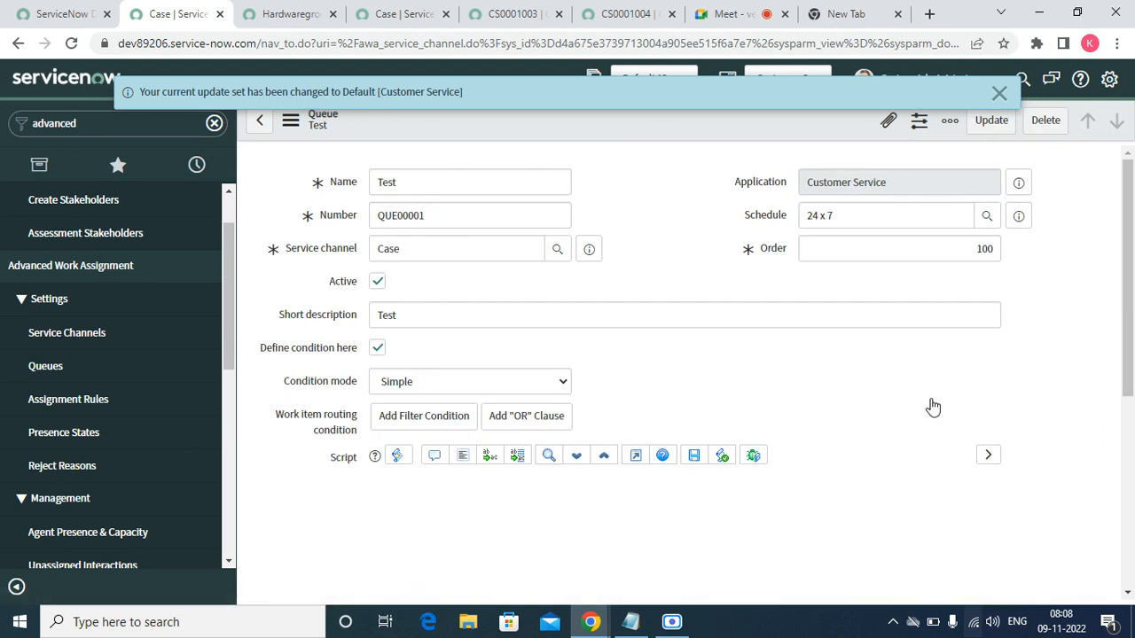
{"action": "left_click", "coordinate": [1128, 595]}
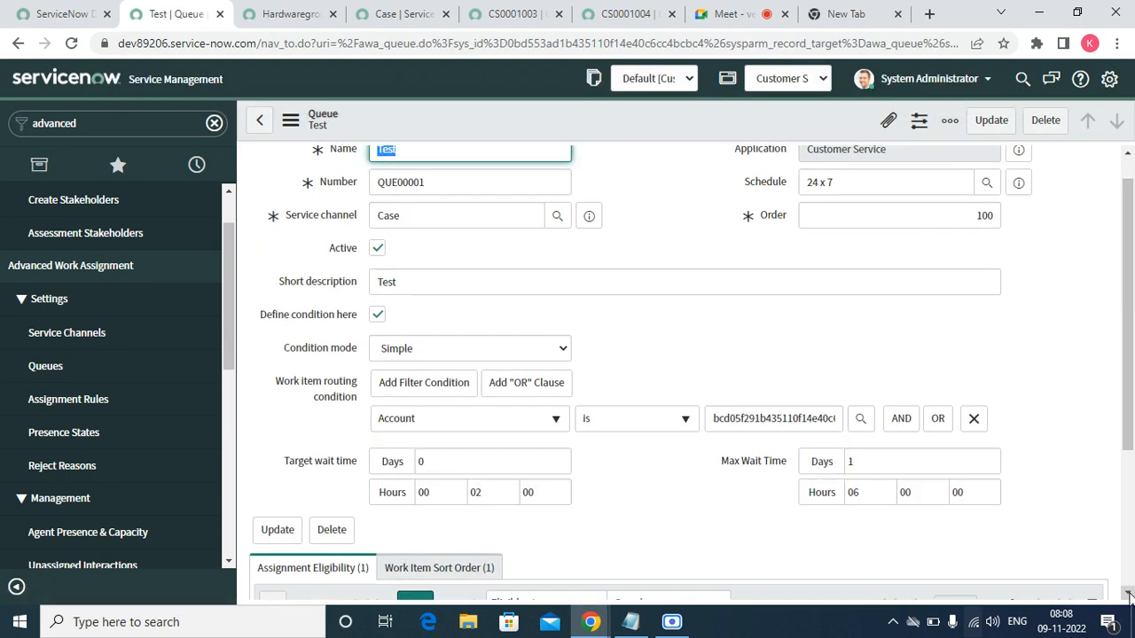
{"action": "left_click", "coordinate": [1129, 596]}
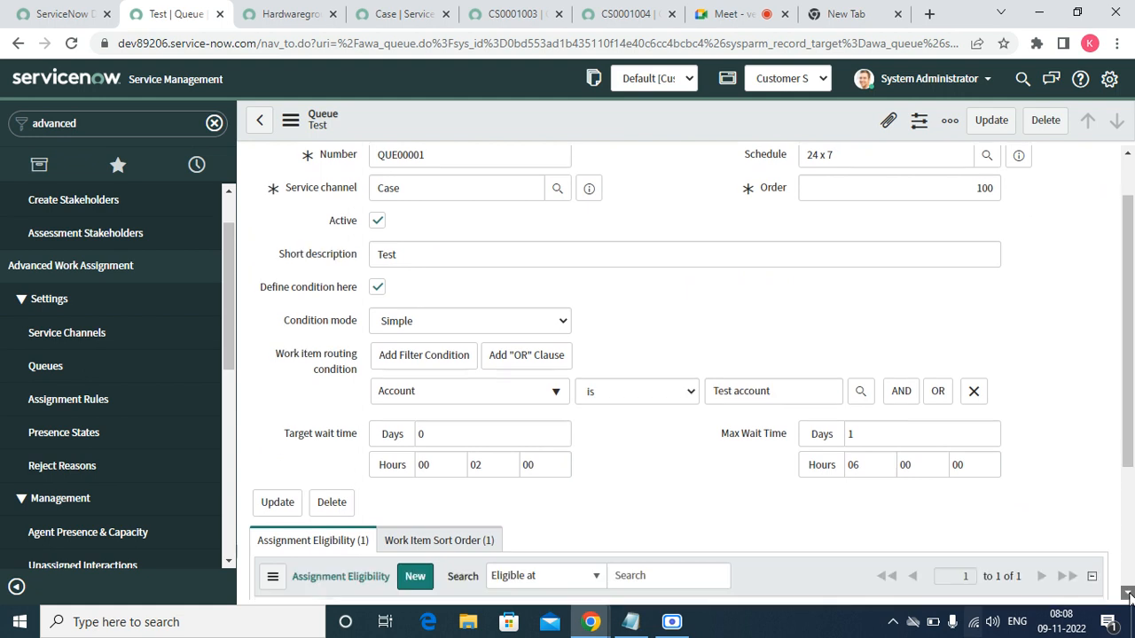
{"action": "left_click", "coordinate": [1128, 596]}
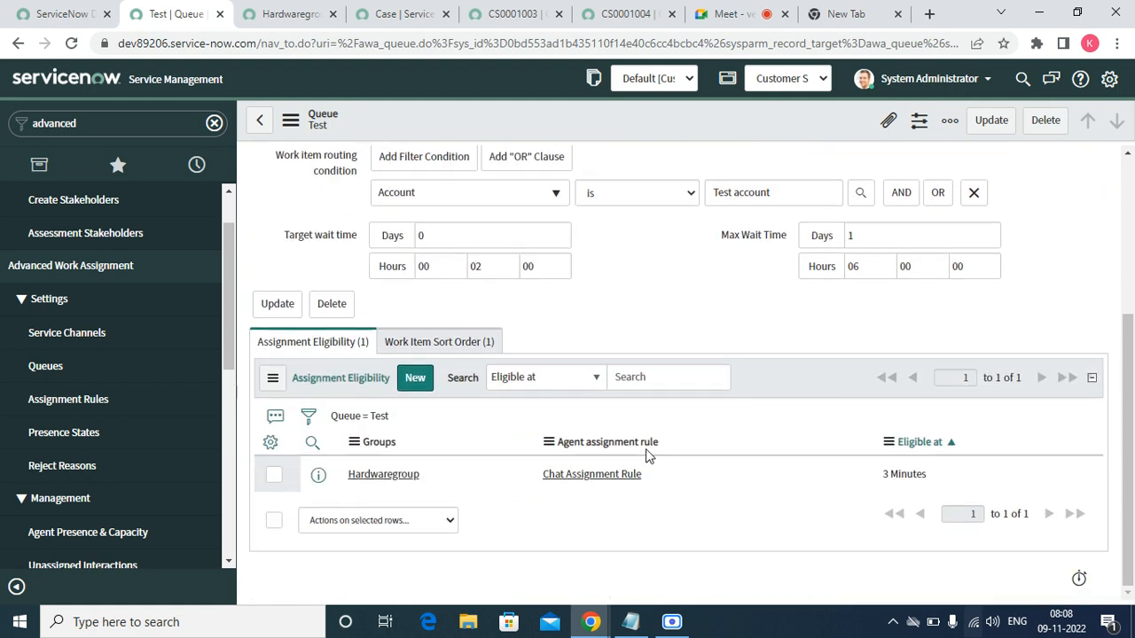
{"action": "left_click", "coordinate": [383, 474]}
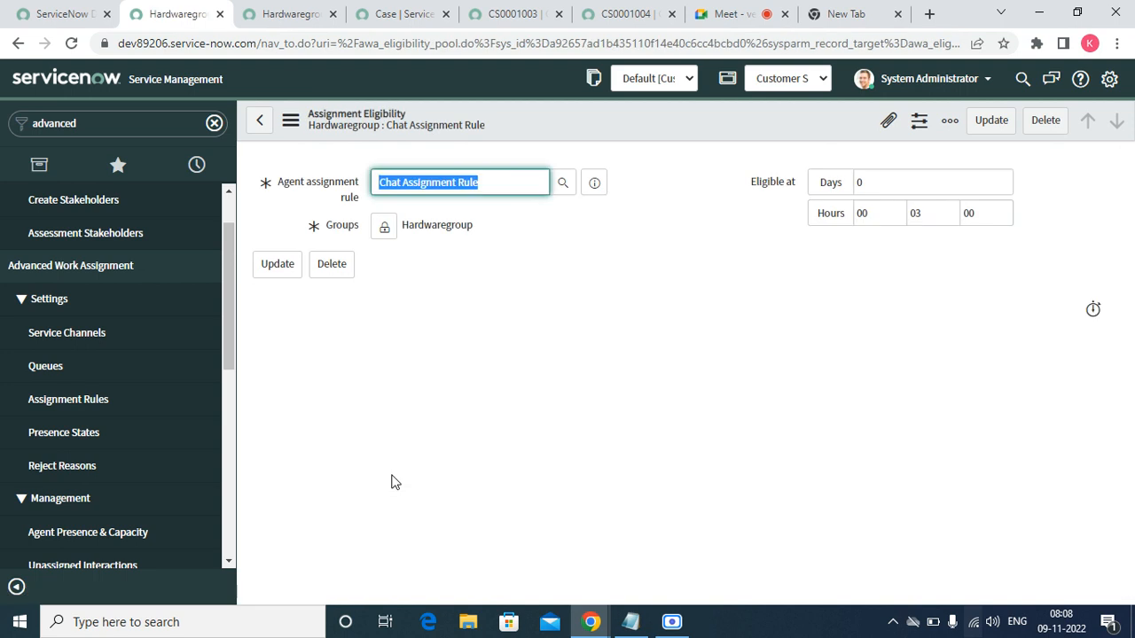
{"action": "left_click", "coordinate": [129, 125]}
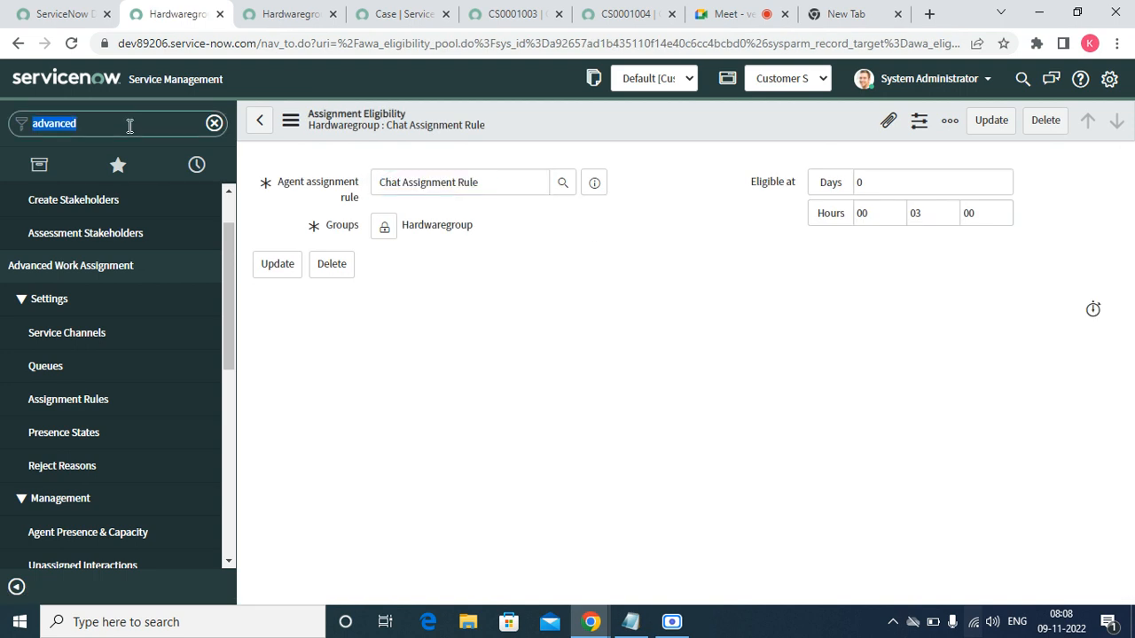
- Start a new case with Test account as both its account and contact
{"action": "type", "text": "cad"}
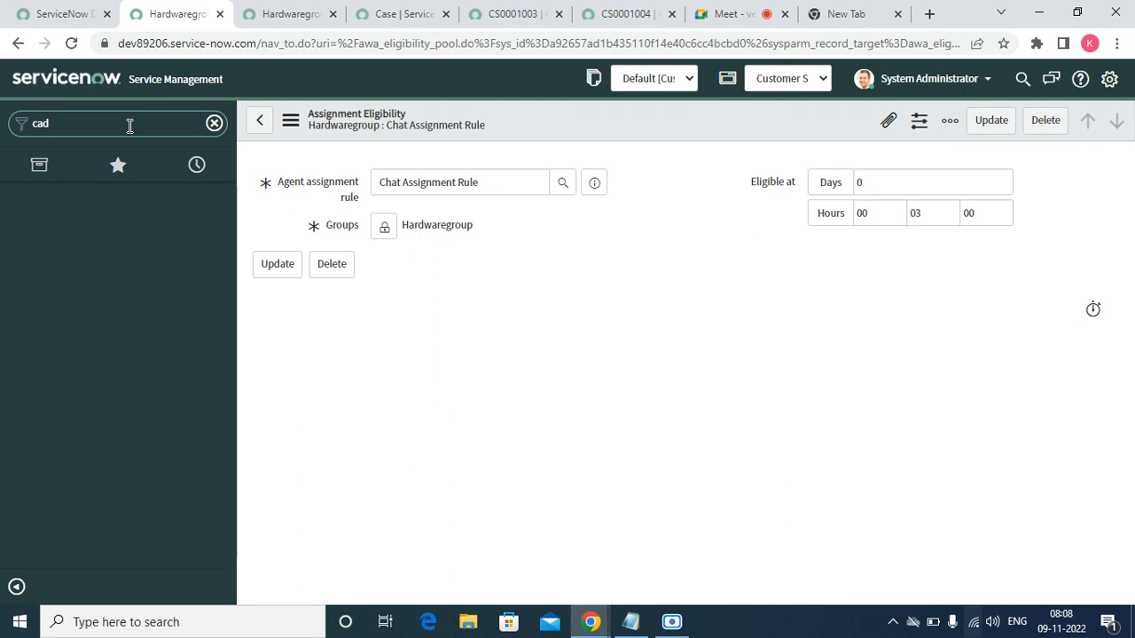
{"action": "type", "text": "se"}
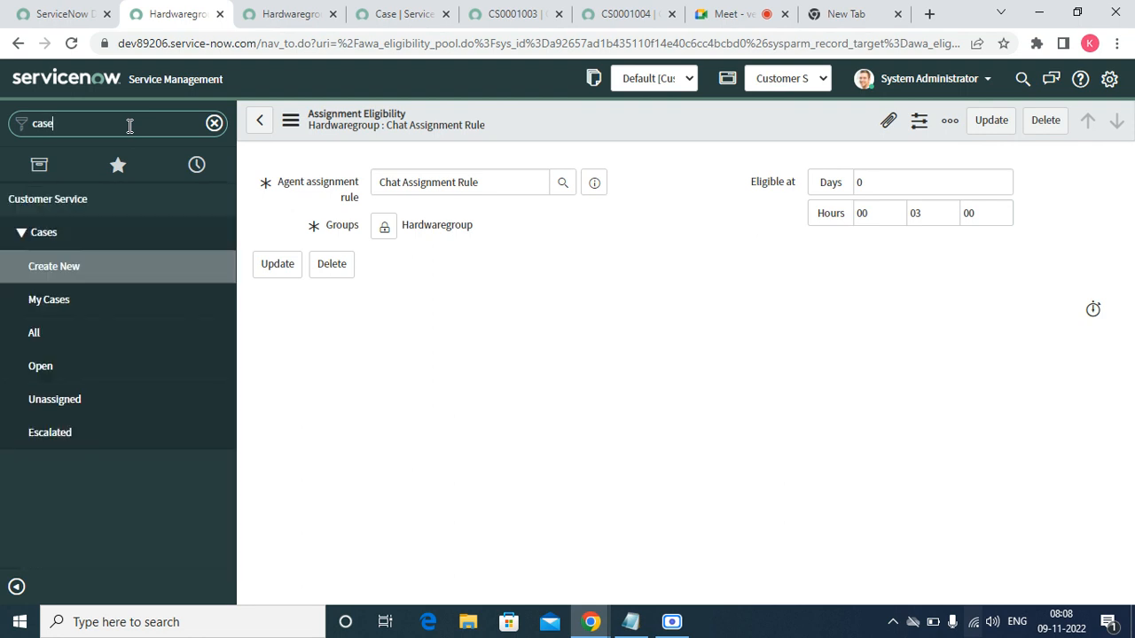
{"action": "left_click", "coordinate": [55, 265]}
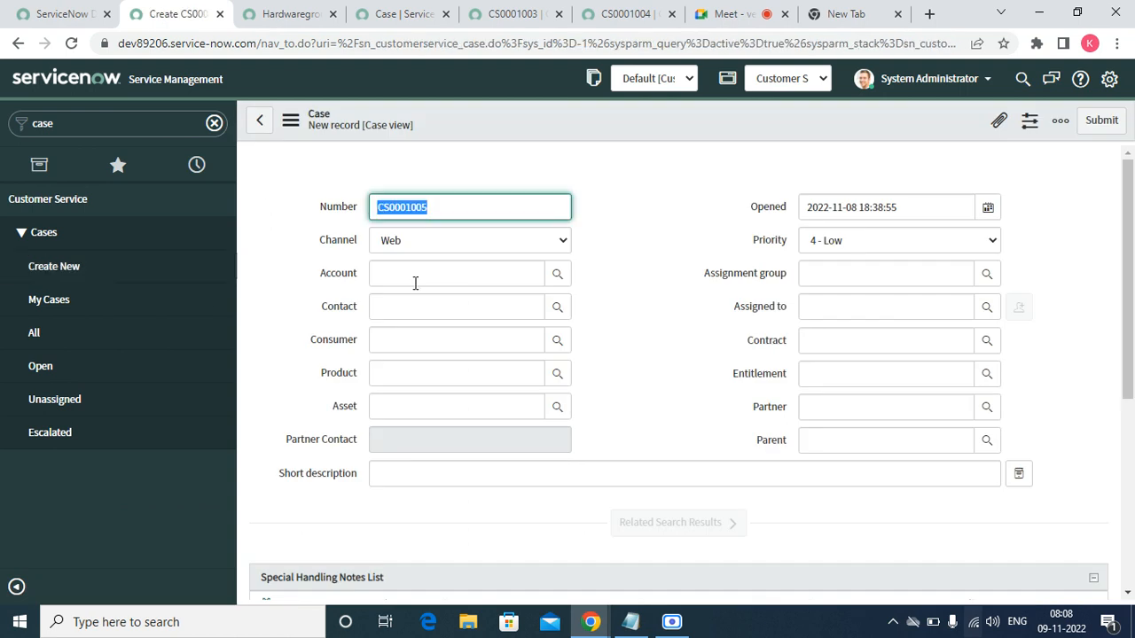
{"action": "left_click", "coordinate": [415, 282]}
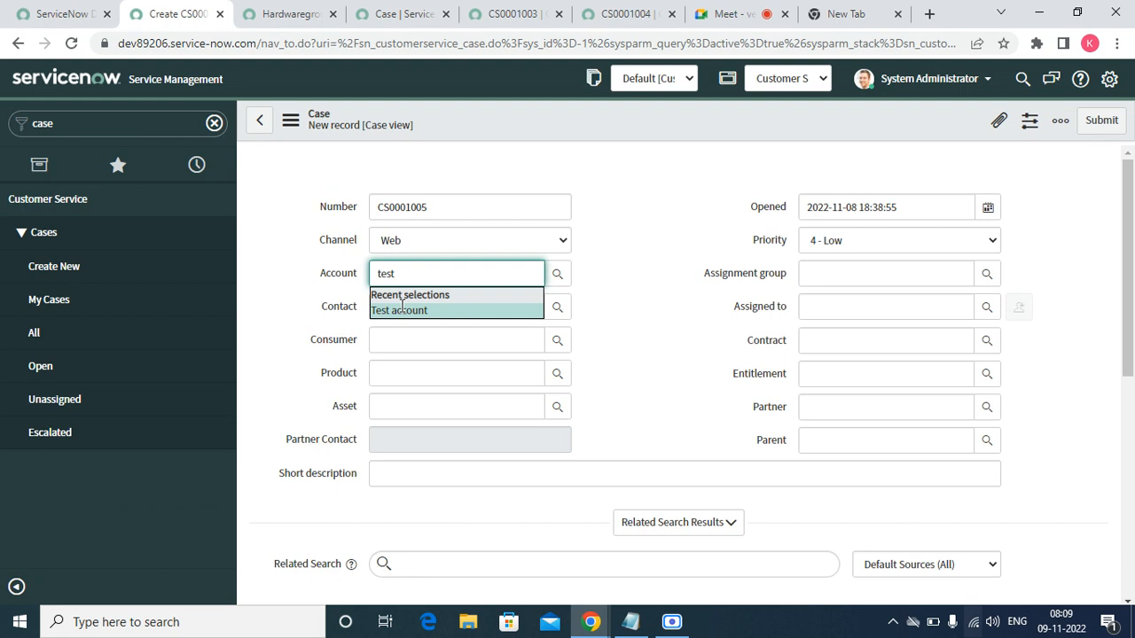
{"action": "left_click", "coordinate": [401, 309]}
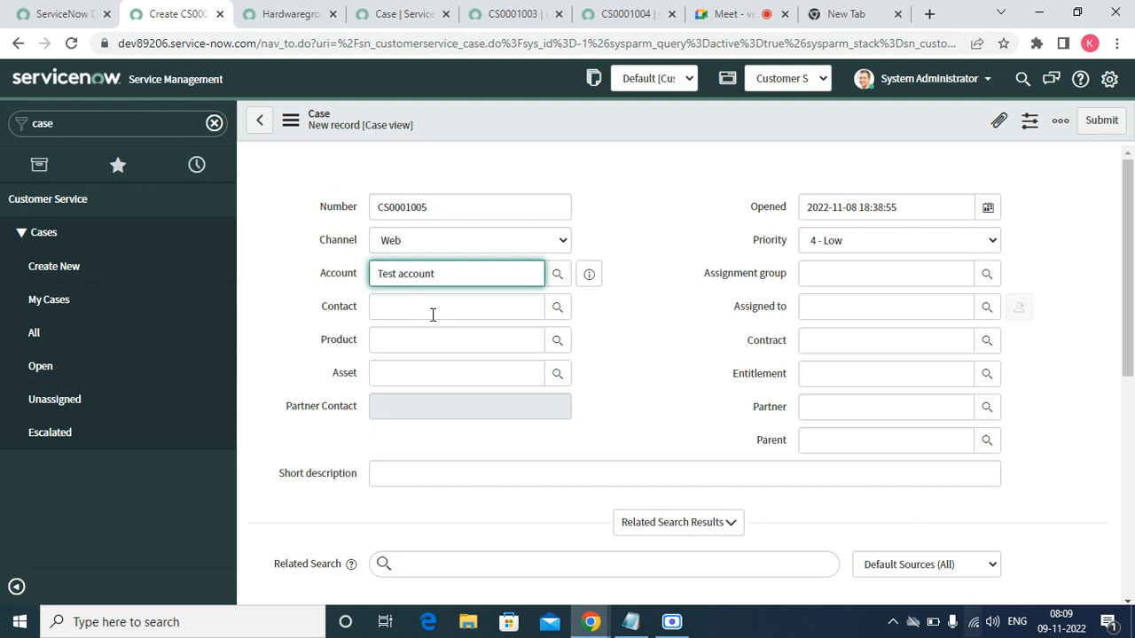
{"action": "left_click", "coordinate": [432, 314]}
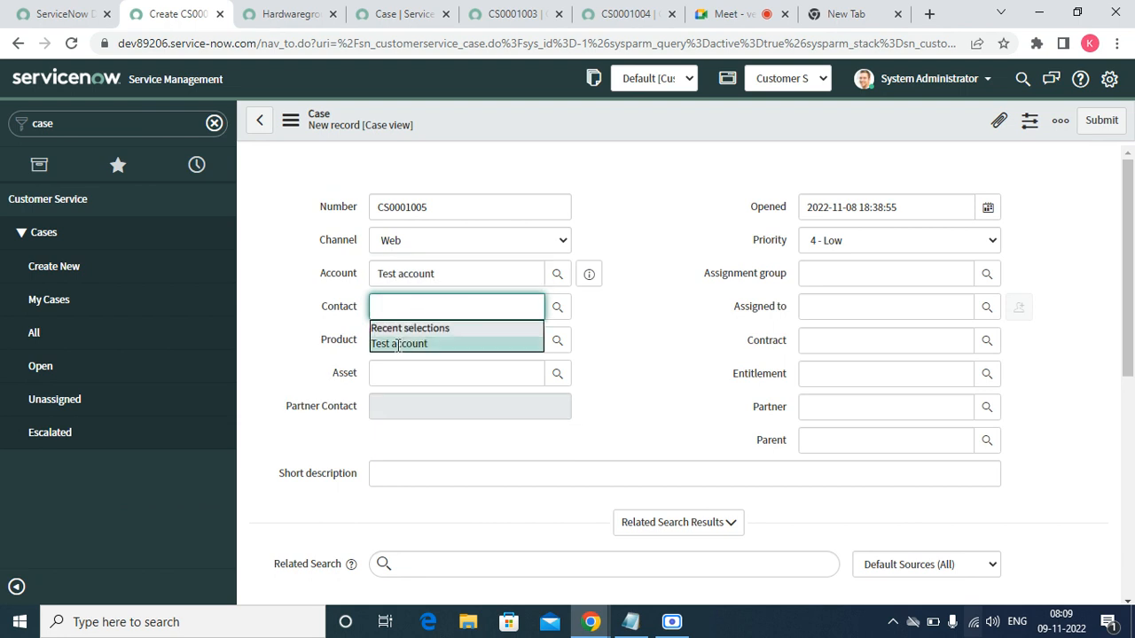
{"action": "left_click", "coordinate": [398, 343]}
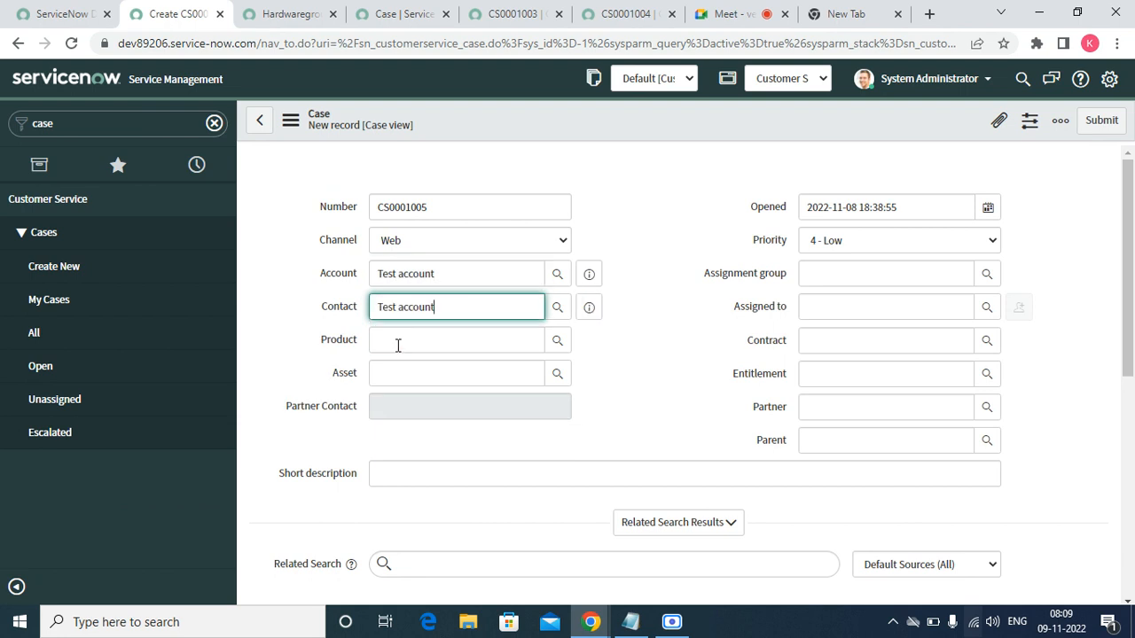
{"action": "left_click", "coordinate": [390, 472]}
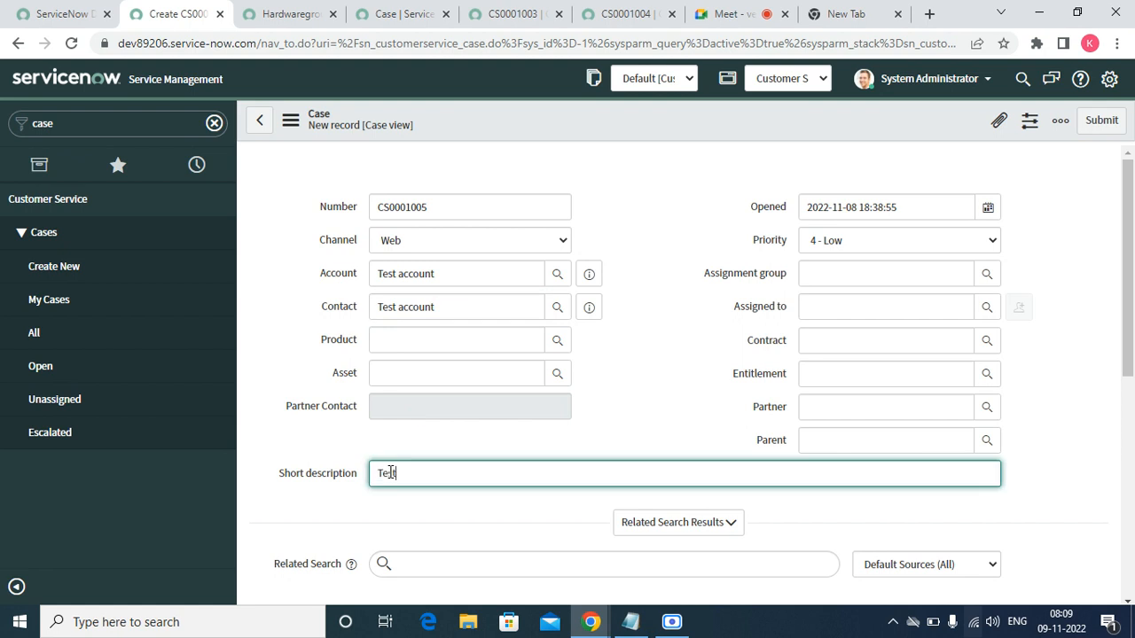
- Assign the case to Hardwaregroup and save it as CS0001005
{"action": "left_click", "coordinate": [850, 277]}
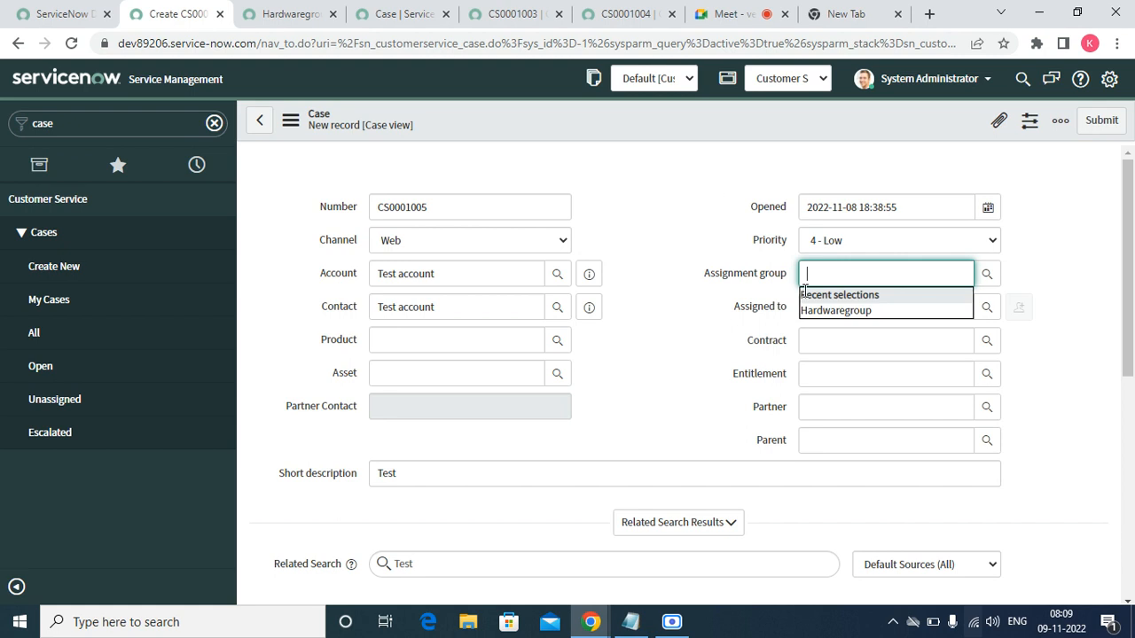
{"action": "left_click", "coordinate": [820, 310]}
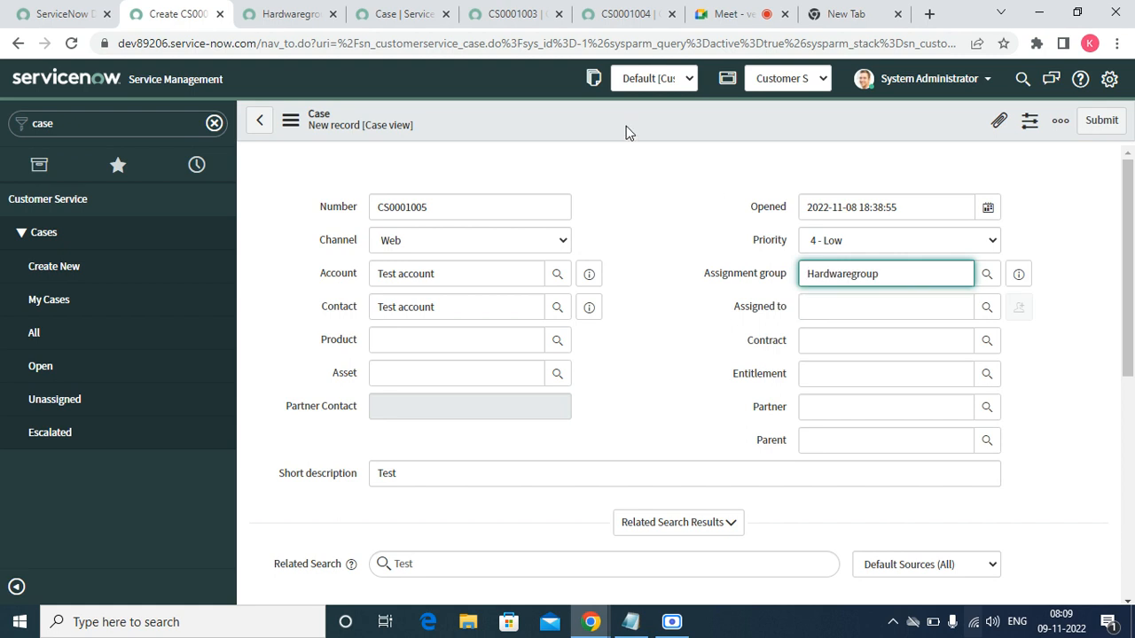
{"action": "right_click", "coordinate": [626, 126]}
{"action": "left_click", "coordinate": [647, 139]}
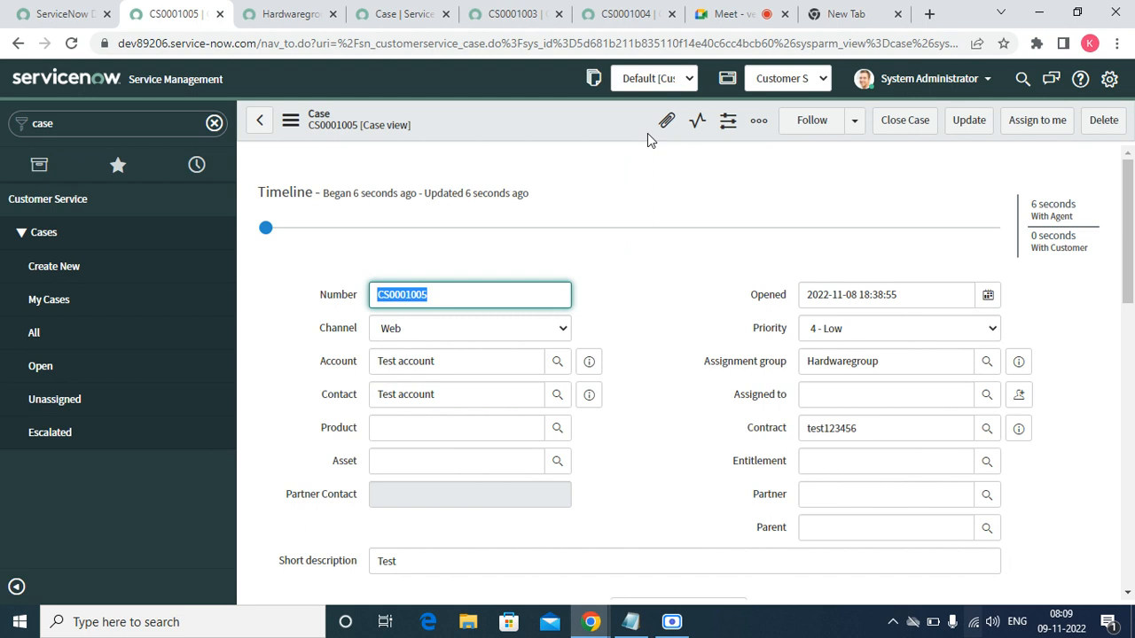
{"action": "right_click", "coordinate": [177, 16]}
- Duplicate the case tab and open Work Item > All via the 'advanced' navigator filter
{"action": "left_click", "coordinate": [225, 131]}
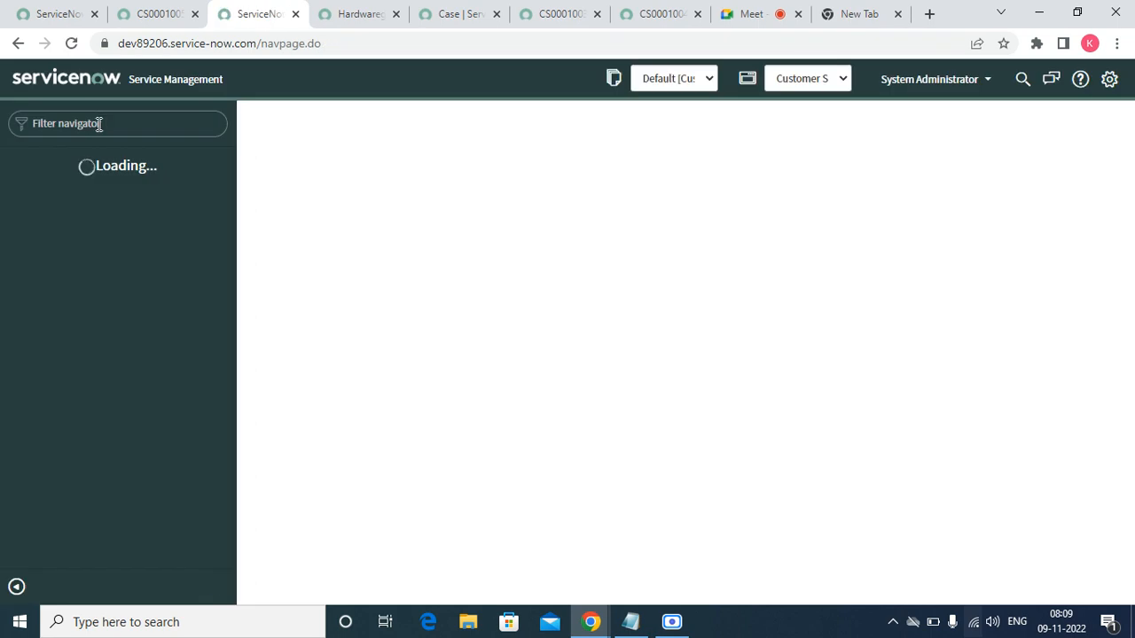
{"action": "type", "text": "work"}
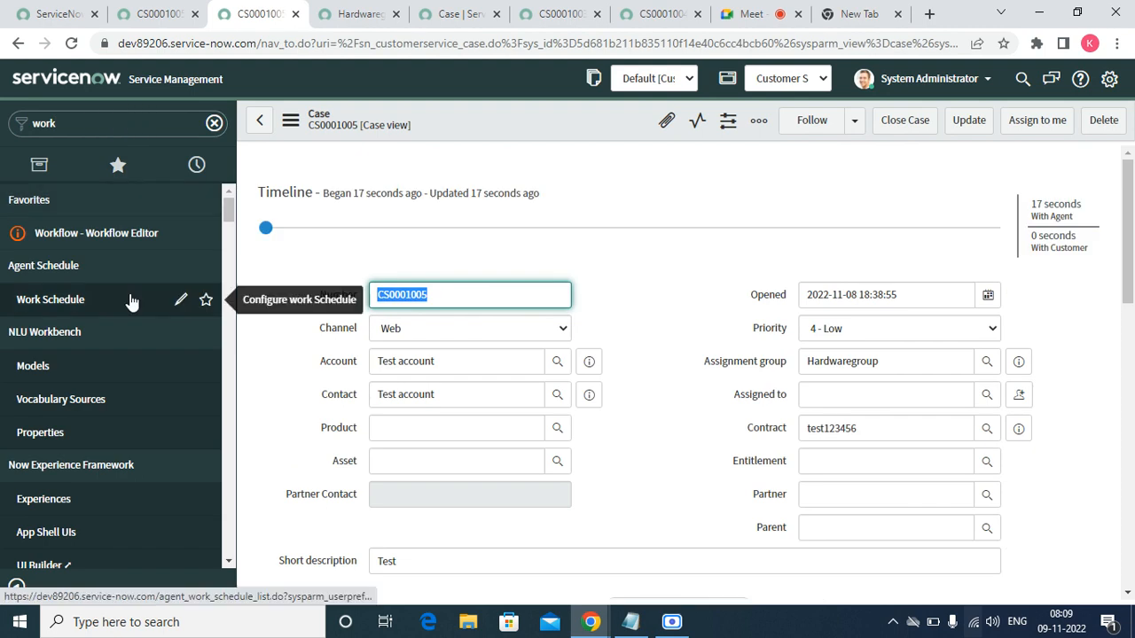
{"action": "left_click", "coordinate": [227, 561]}
{"action": "left_click", "coordinate": [228, 560]}
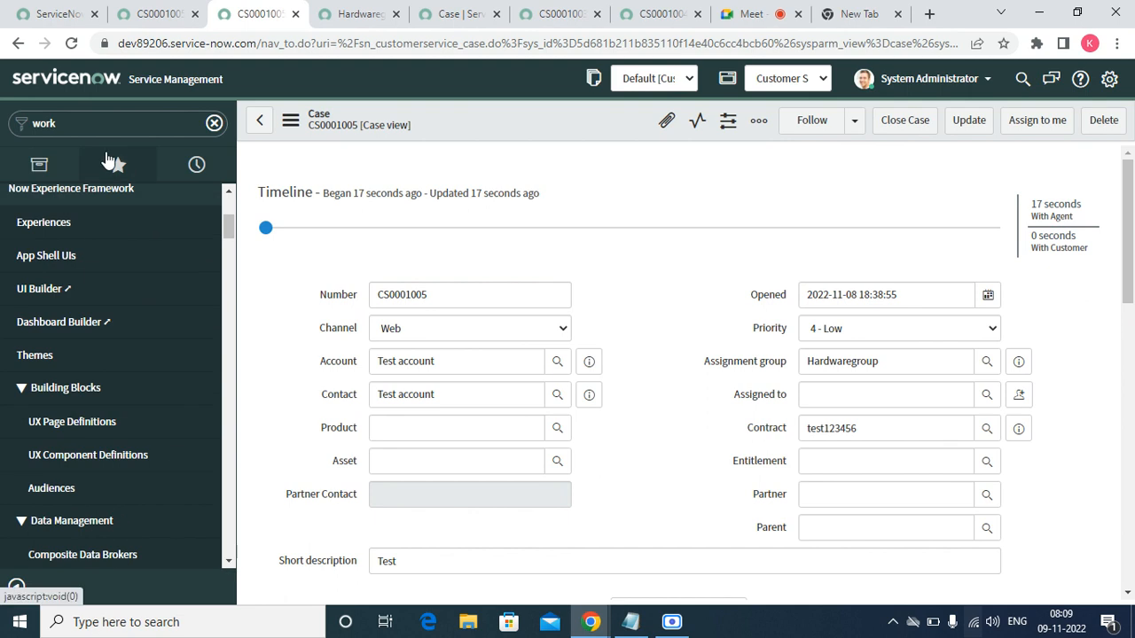
{"action": "left_click", "coordinate": [89, 123]}
{"action": "type", "text": "a"}
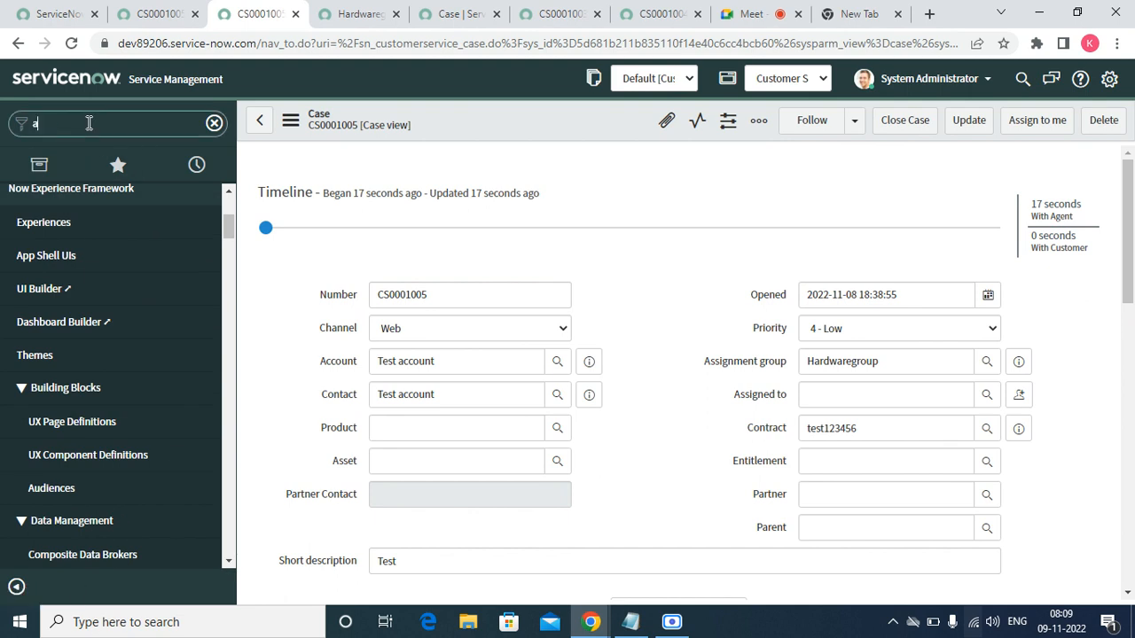
{"action": "type", "text": "dvanced"}
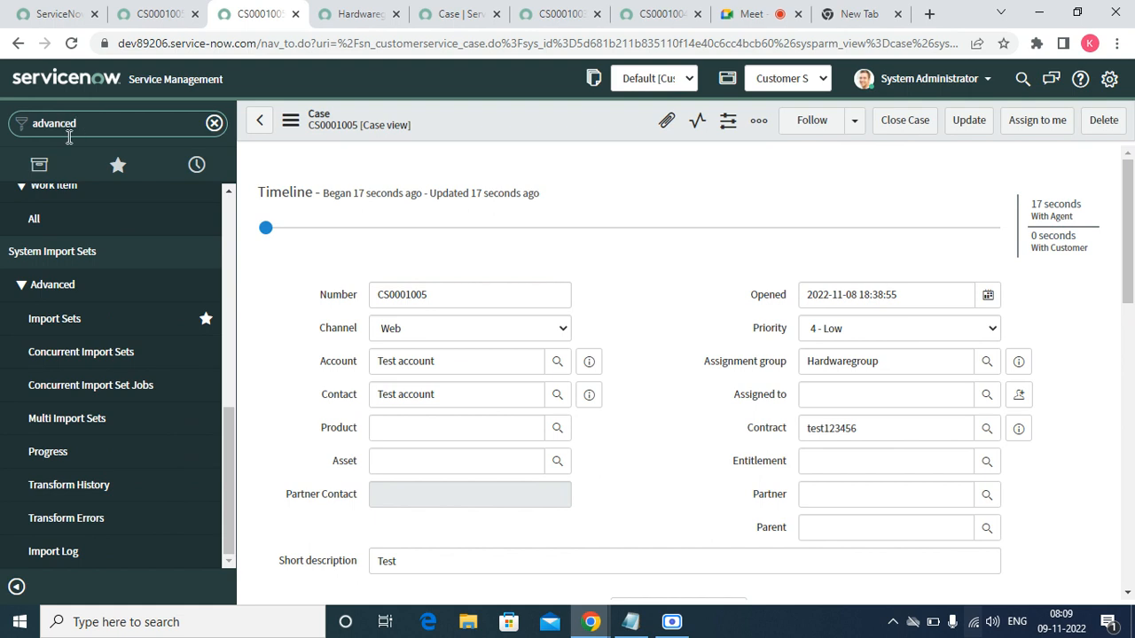
{"action": "left_click", "coordinate": [36, 223]}
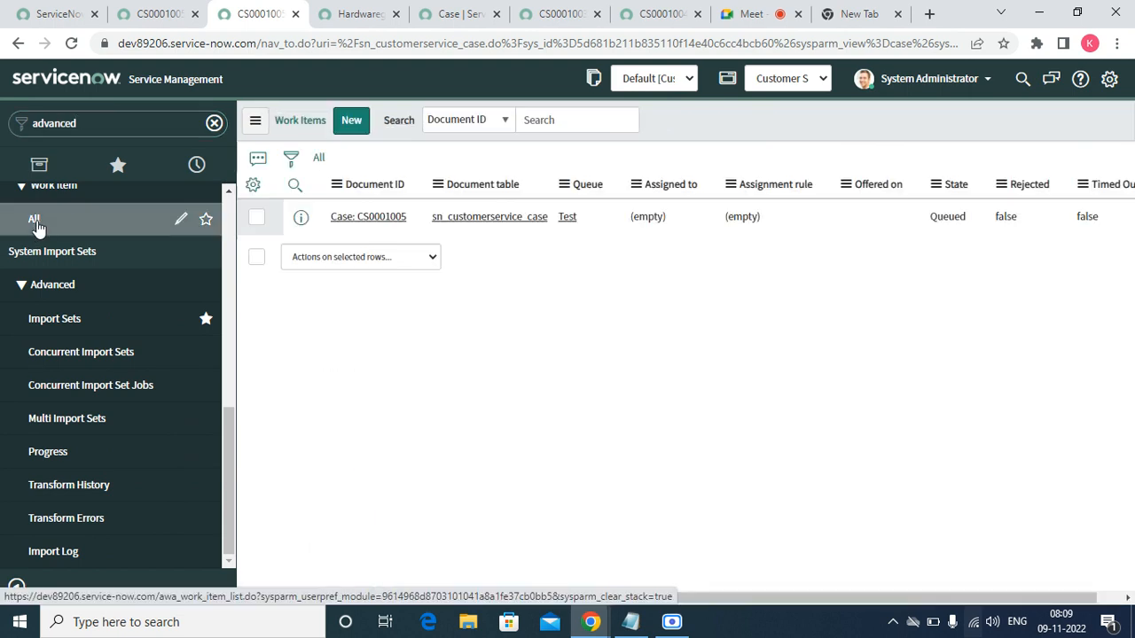
- Open the queued CS0001005 work item in a new tab and close the Hardwaregroup and Service Channel pages
{"action": "left_click", "coordinate": [376, 220]}
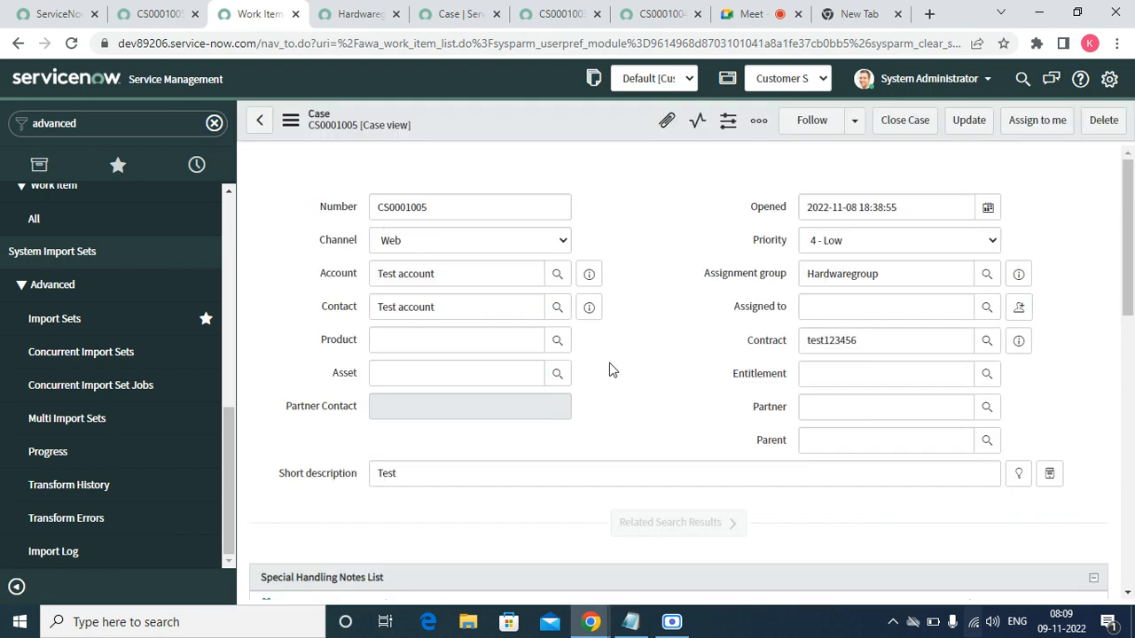
{"action": "left_click", "coordinate": [257, 124]}
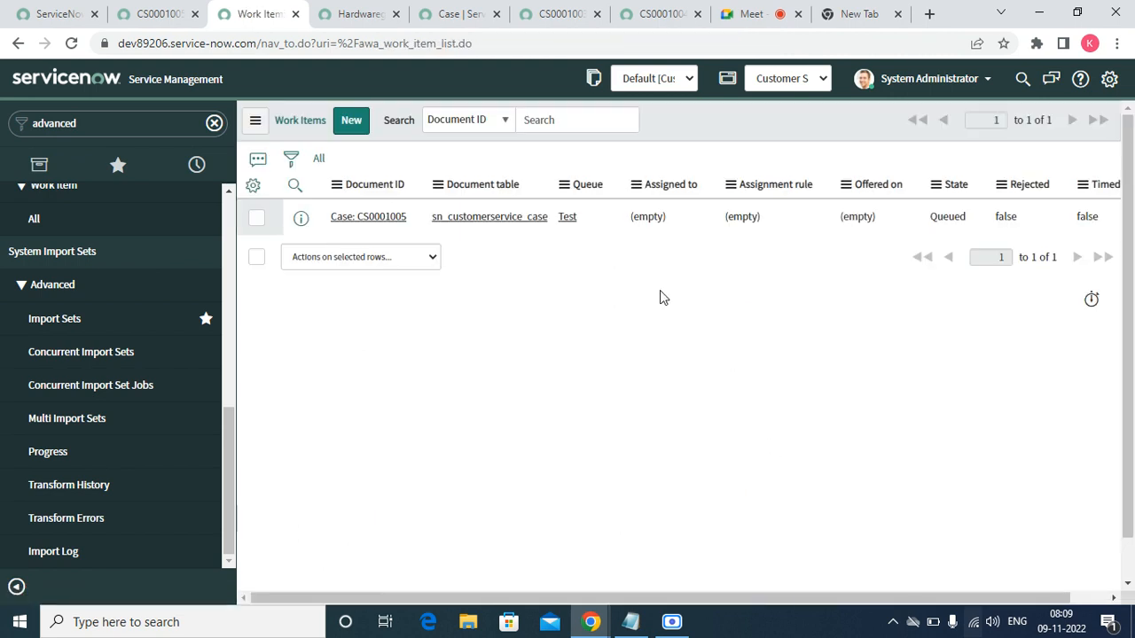
{"action": "left_click", "coordinate": [301, 218]}
{"action": "right_click", "coordinate": [302, 219]}
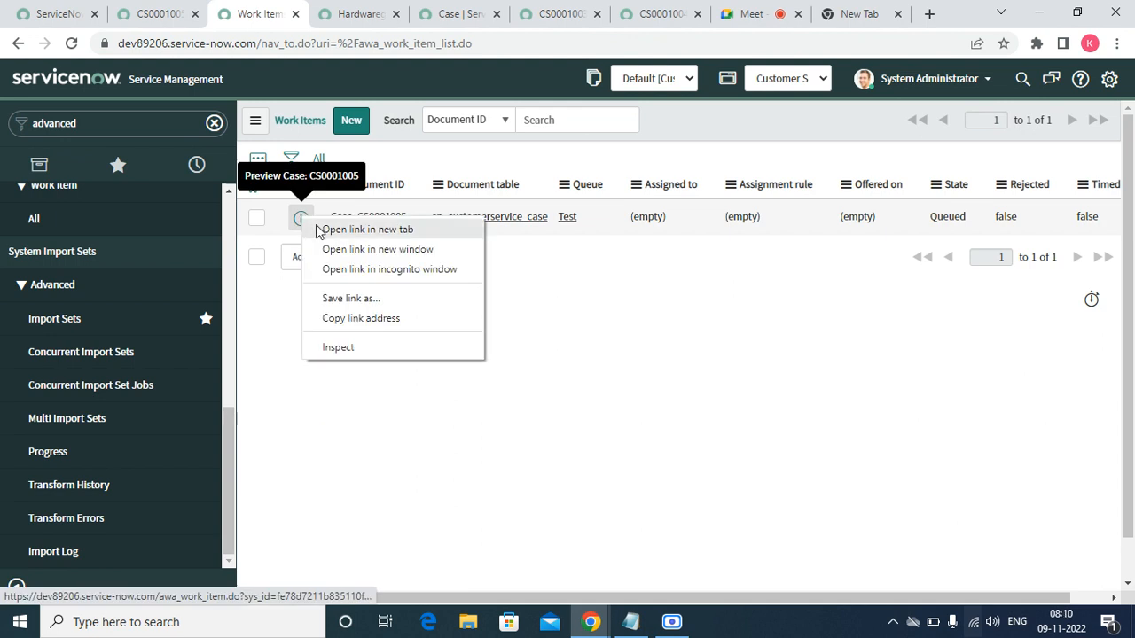
{"action": "left_click", "coordinate": [321, 229]}
{"action": "left_click", "coordinate": [417, 15]}
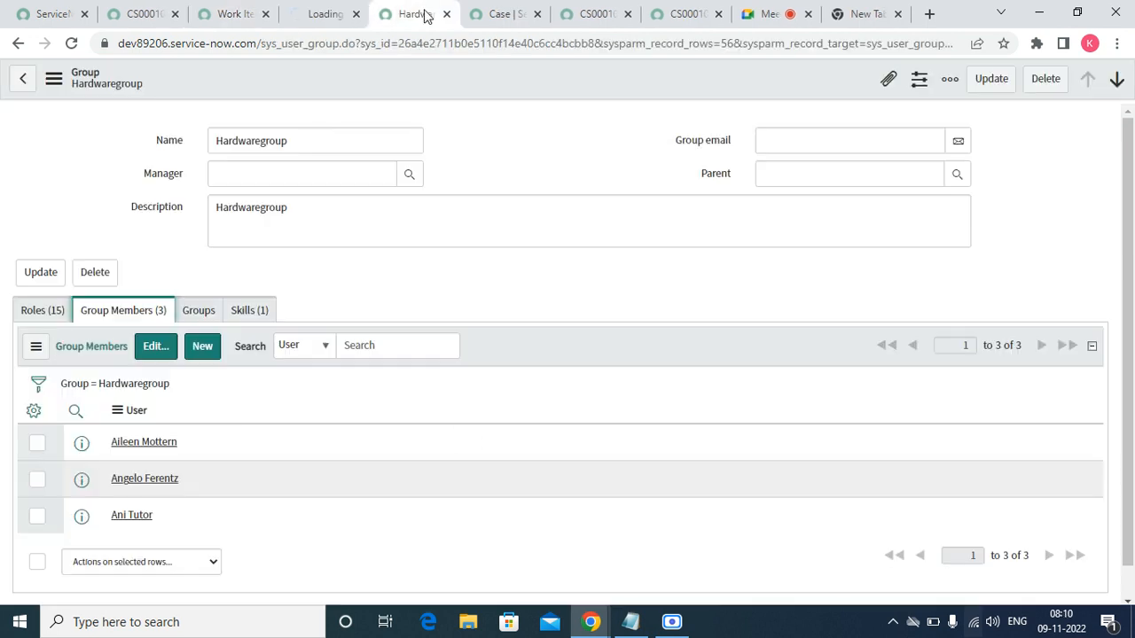
{"action": "left_click", "coordinate": [446, 14]}
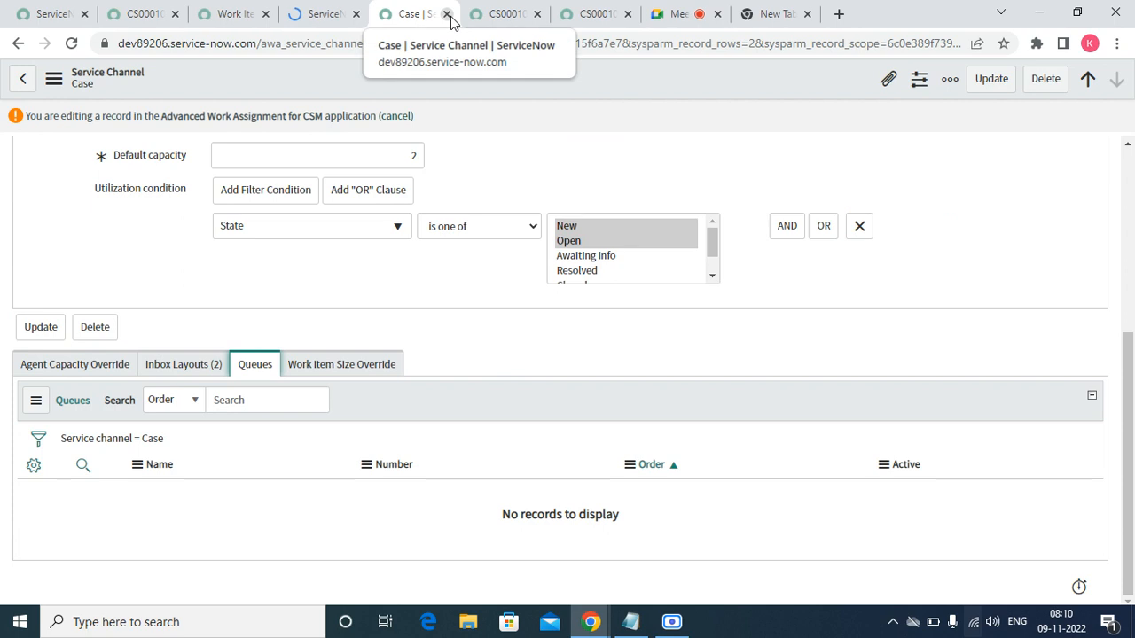
{"action": "left_click", "coordinate": [447, 14]}
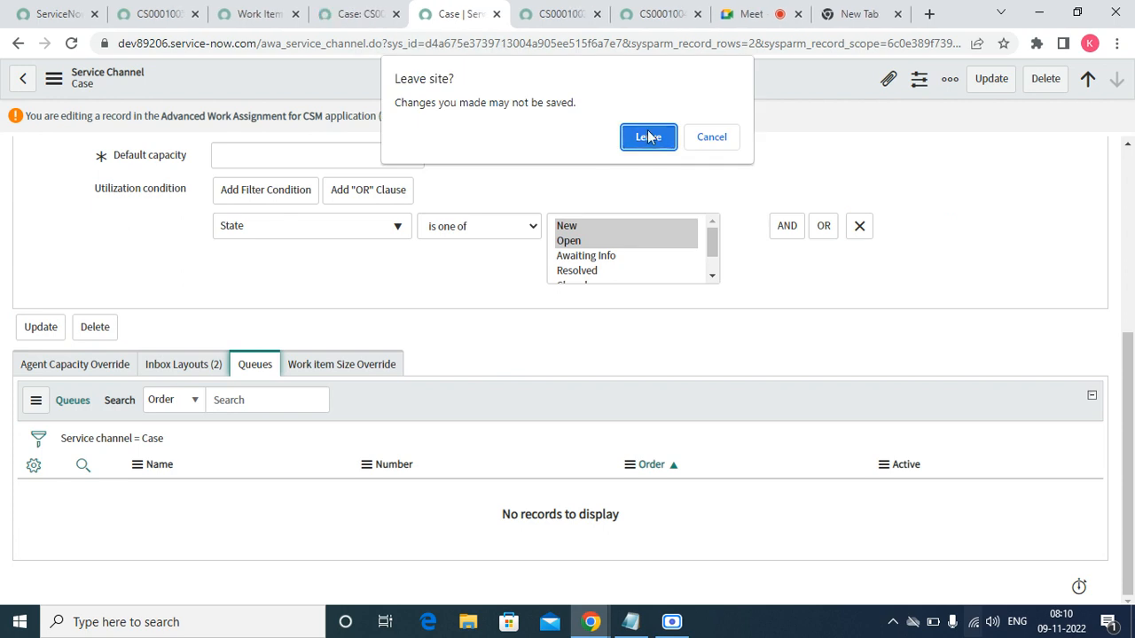
- Close the Service Channel, CS0001003 and CS0001004 pages without saving
{"action": "left_click", "coordinate": [647, 135]}
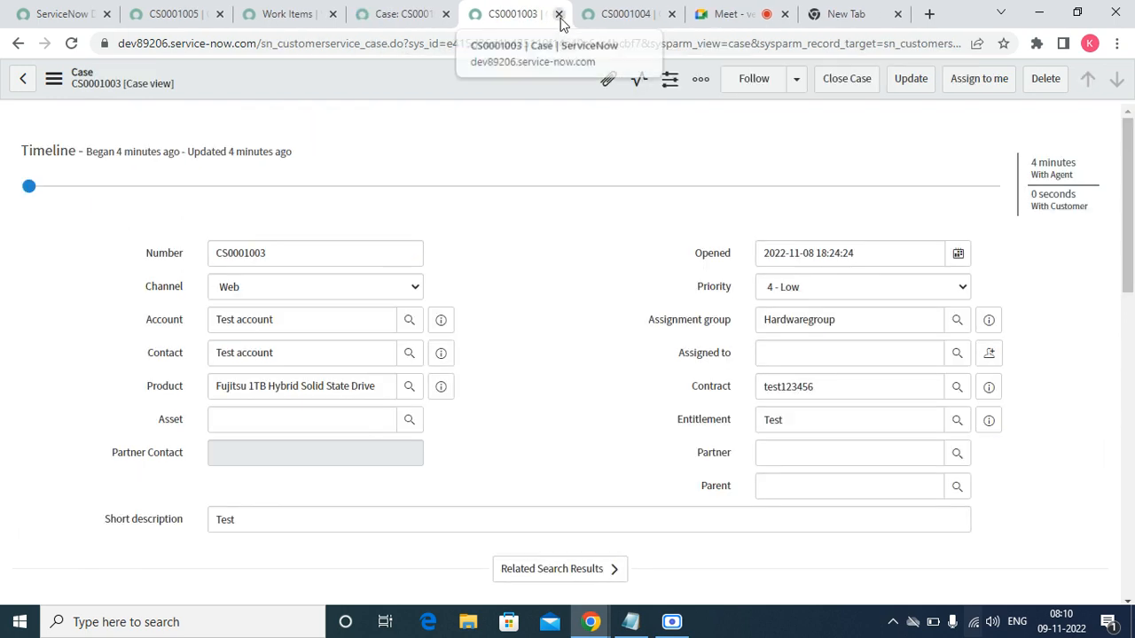
{"action": "left_click", "coordinate": [559, 15]}
{"action": "left_click", "coordinate": [560, 16]}
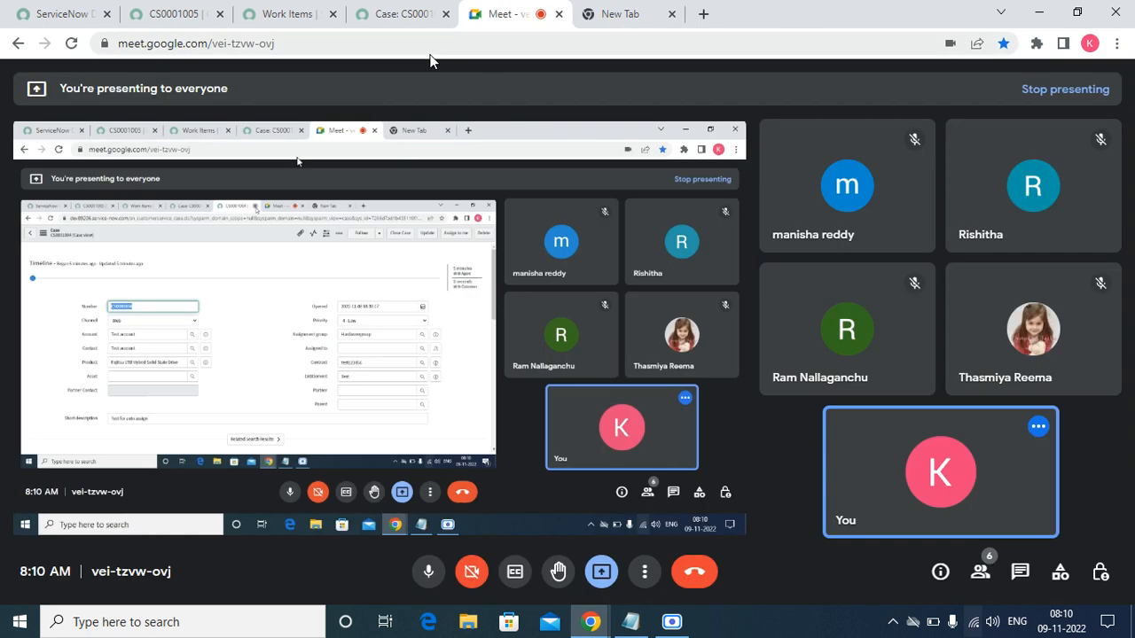
- Dismiss the notification and reload the CS0001005 case form
{"action": "left_click", "coordinate": [379, 22]}
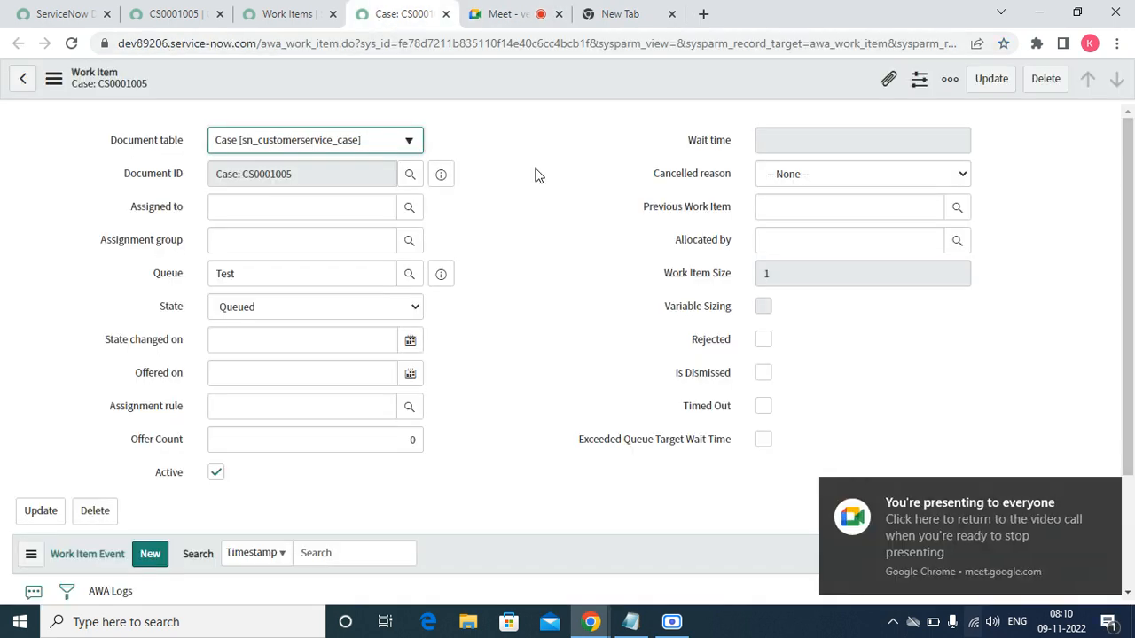
{"action": "left_click", "coordinate": [346, 11]}
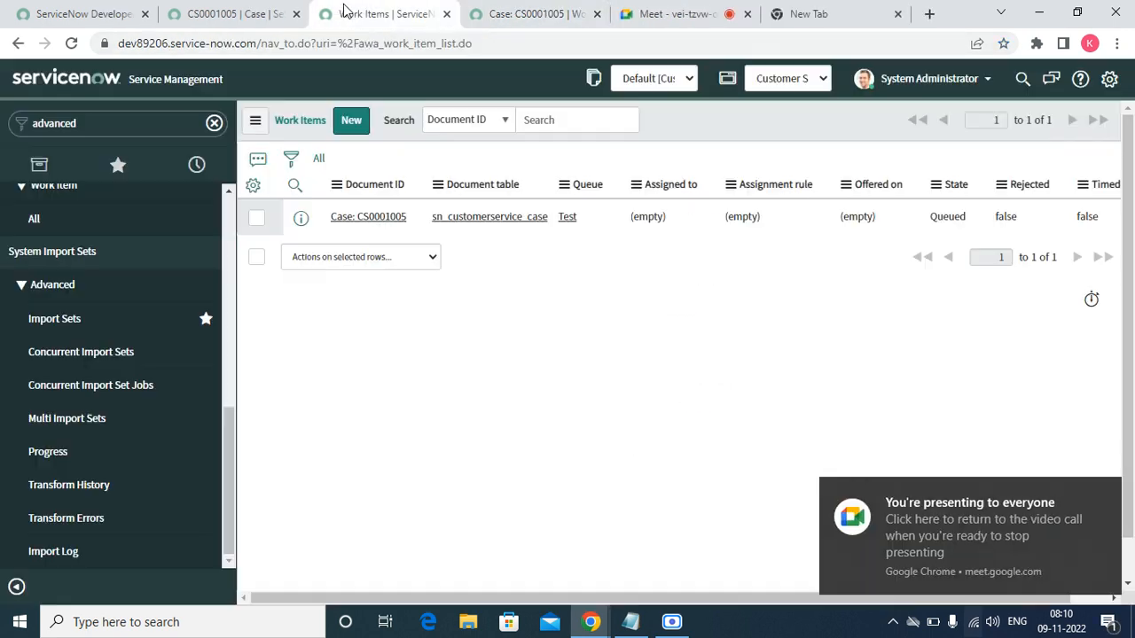
{"action": "left_click", "coordinate": [256, 15]}
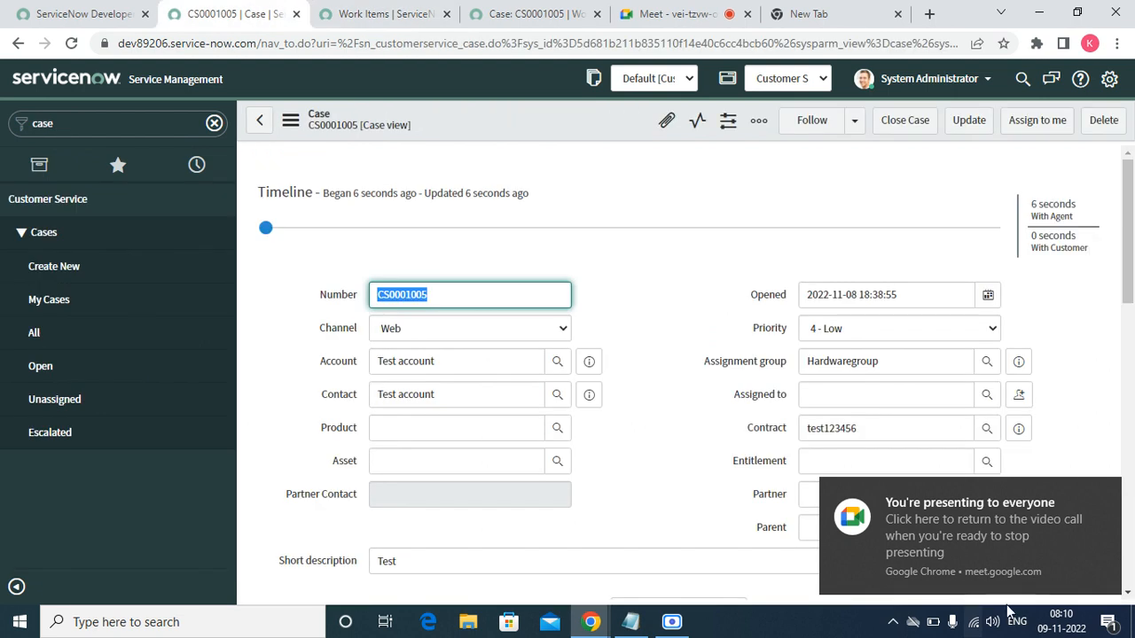
{"action": "left_click", "coordinate": [1107, 495]}
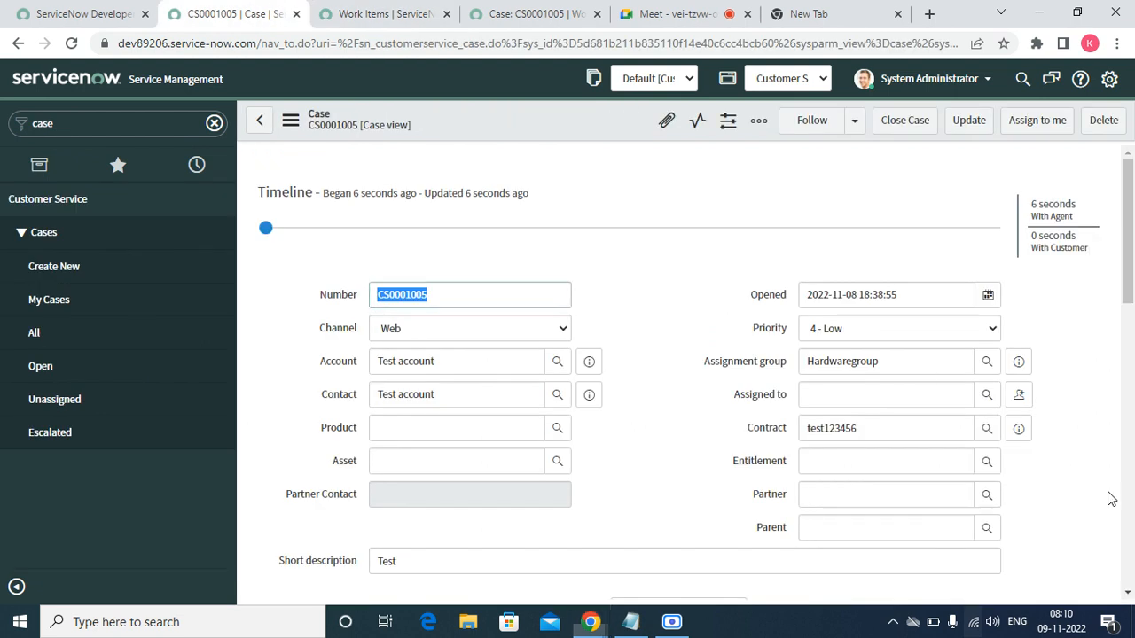
{"action": "left_click", "coordinate": [291, 124]}
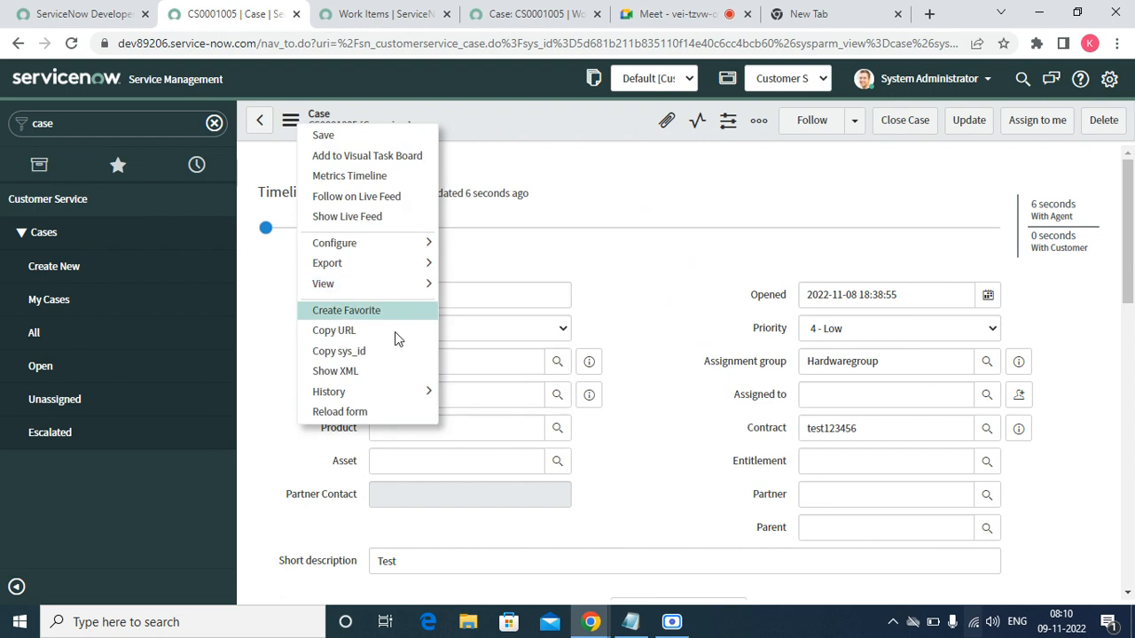
{"action": "left_click", "coordinate": [341, 413]}
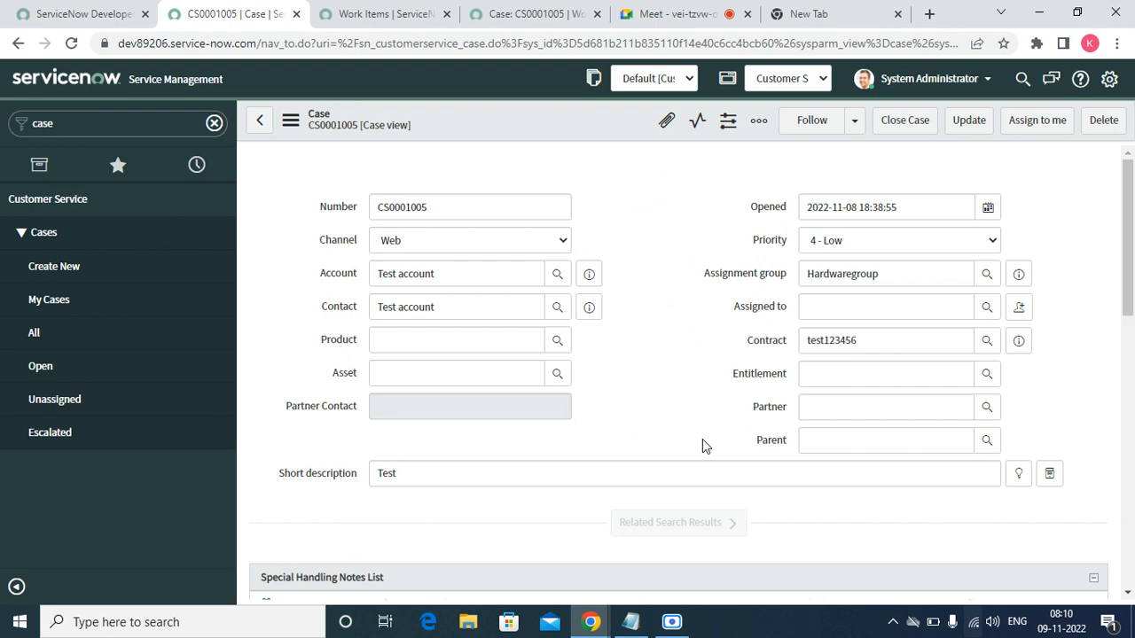
- Inspect the CS0001005 work item's size and assignment group lookup without changing anything
{"action": "left_click", "coordinate": [497, 17]}
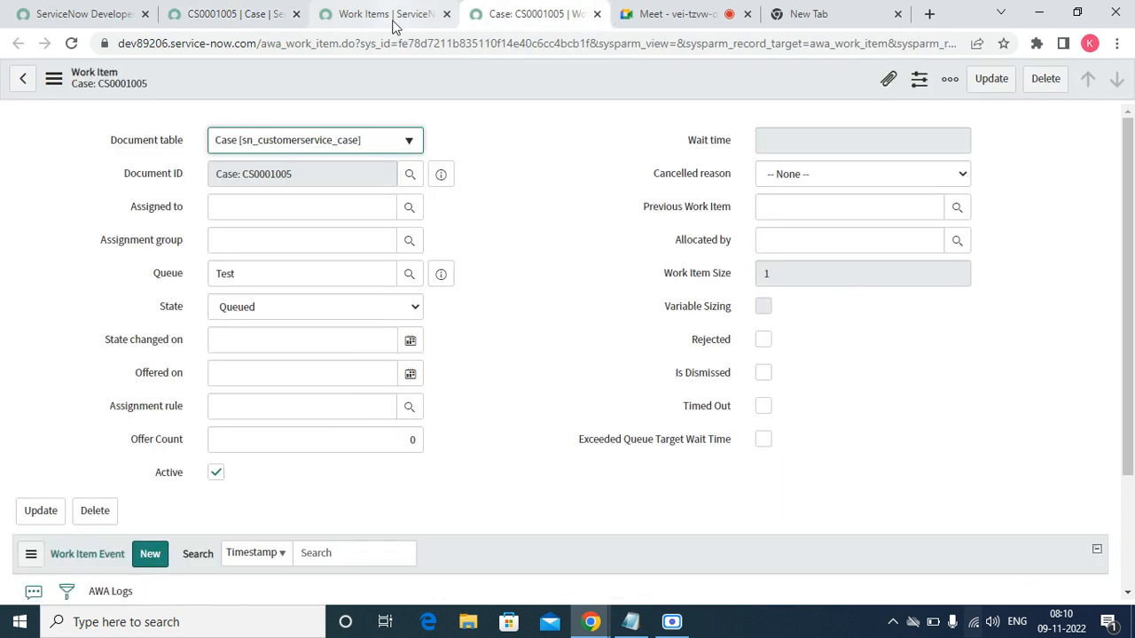
{"action": "left_click", "coordinate": [675, 276]}
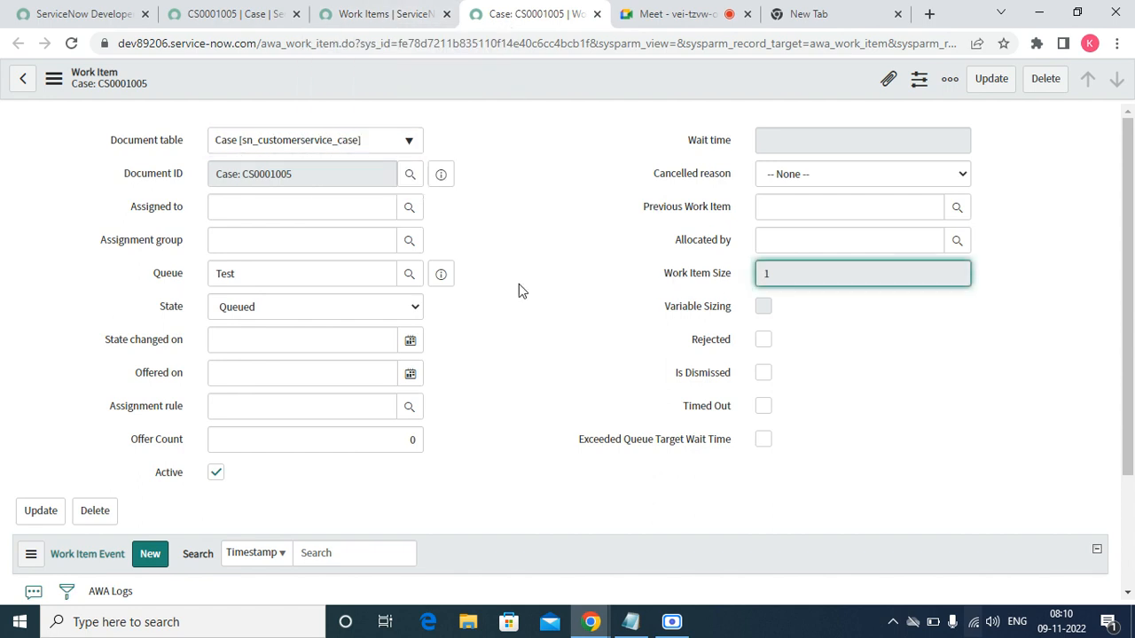
{"action": "left_click", "coordinate": [416, 247]}
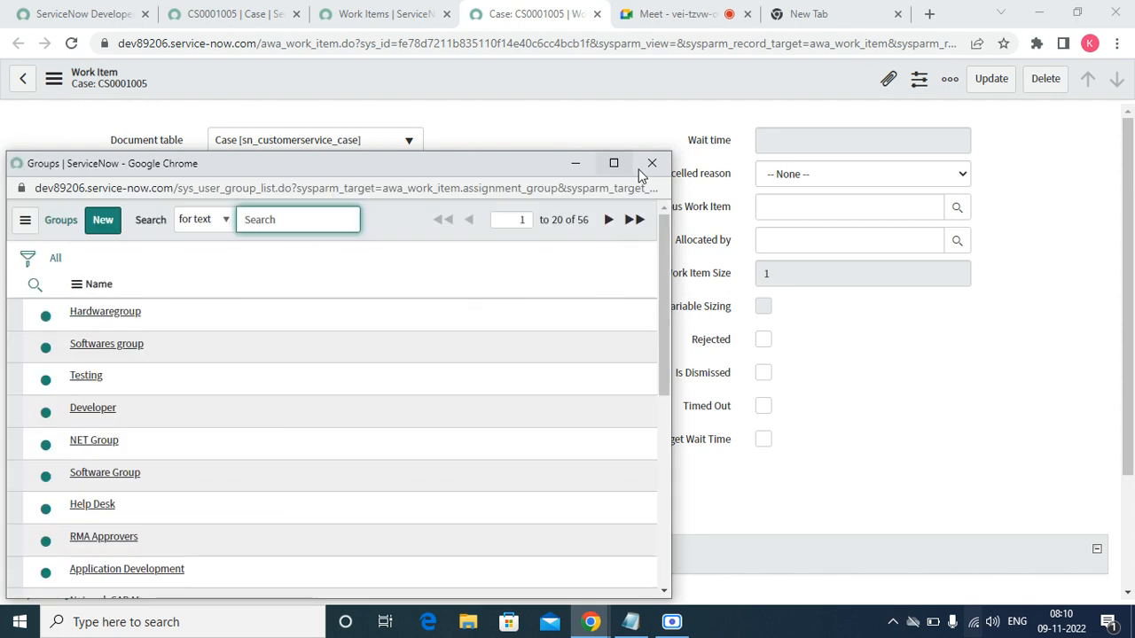
{"action": "left_click", "coordinate": [652, 165]}
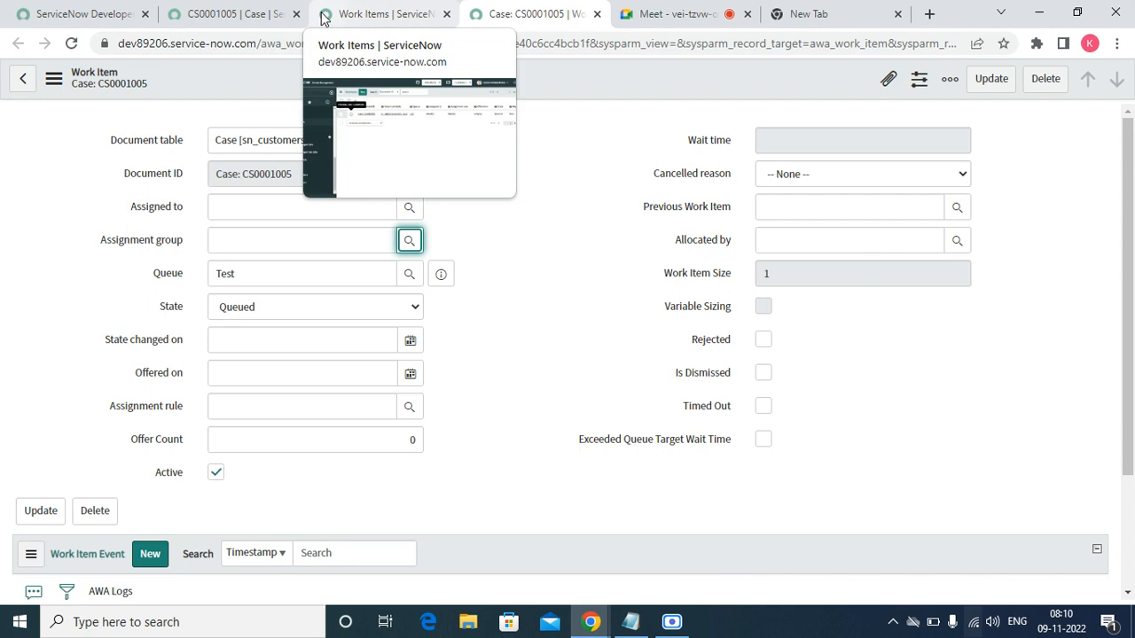
{"action": "left_click", "coordinate": [355, 16]}
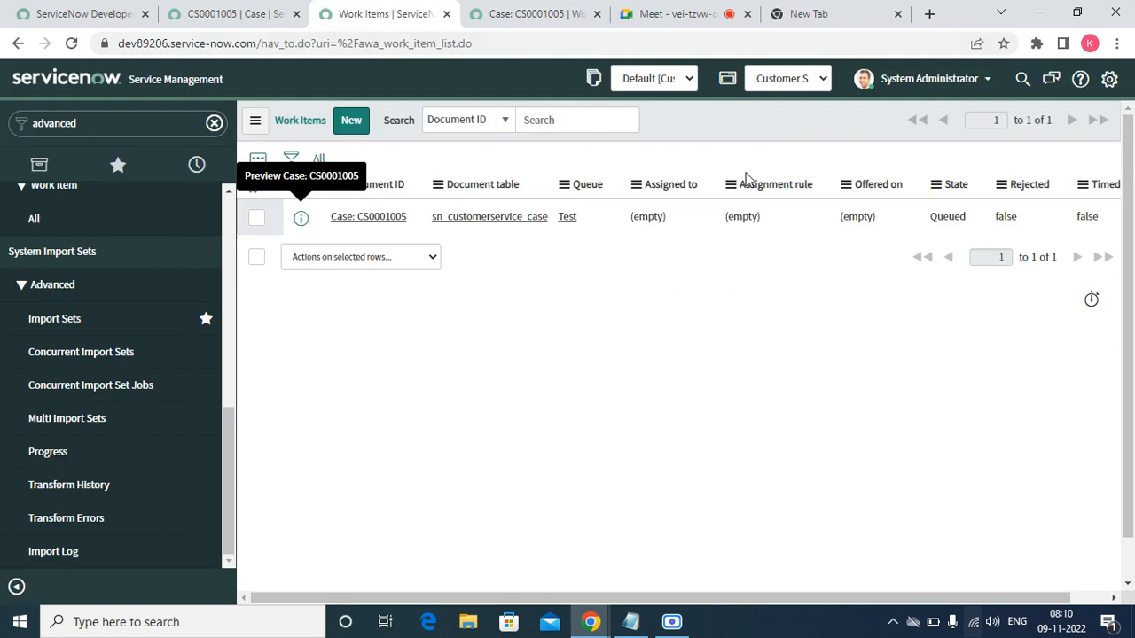
- Impersonate one of the recently used agents
{"action": "left_click", "coordinate": [933, 78]}
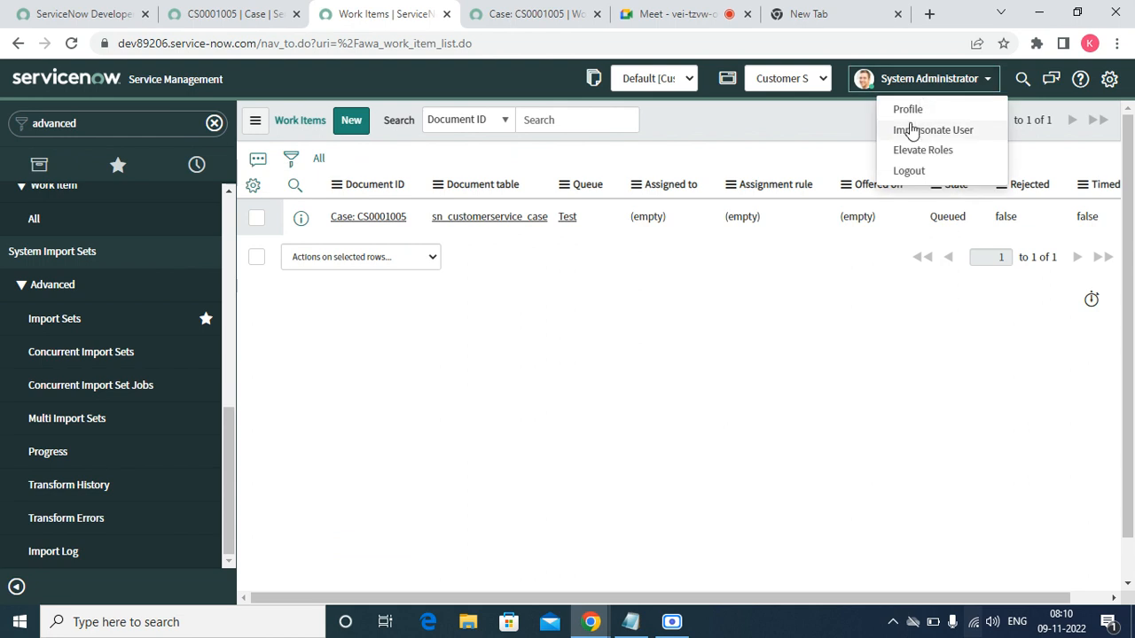
{"action": "left_click", "coordinate": [913, 128]}
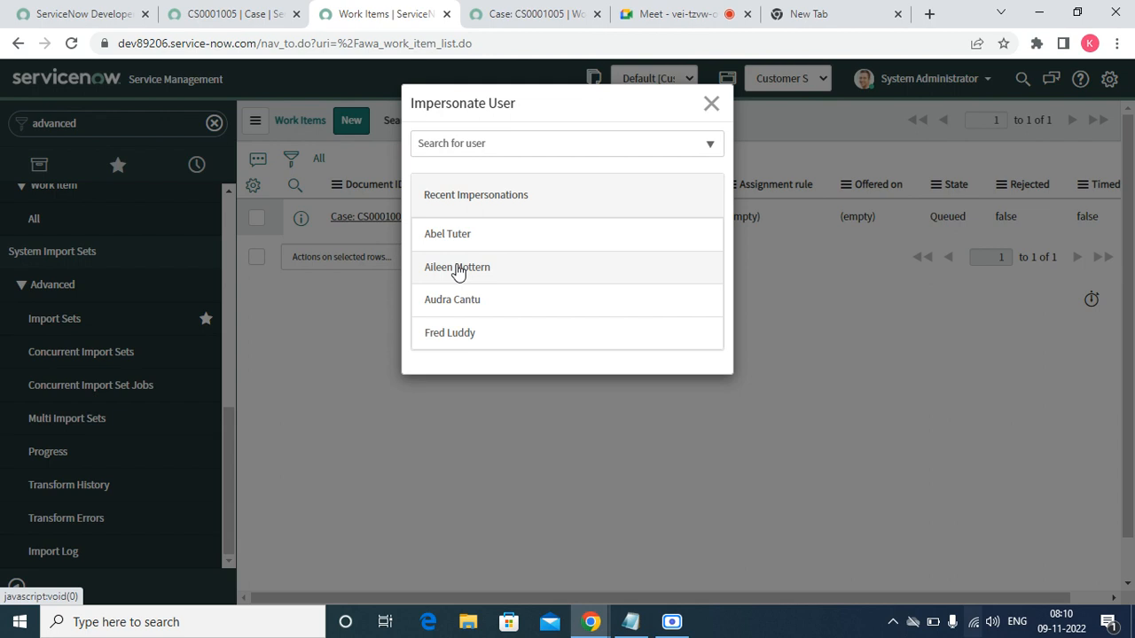
{"action": "left_click", "coordinate": [457, 269]}
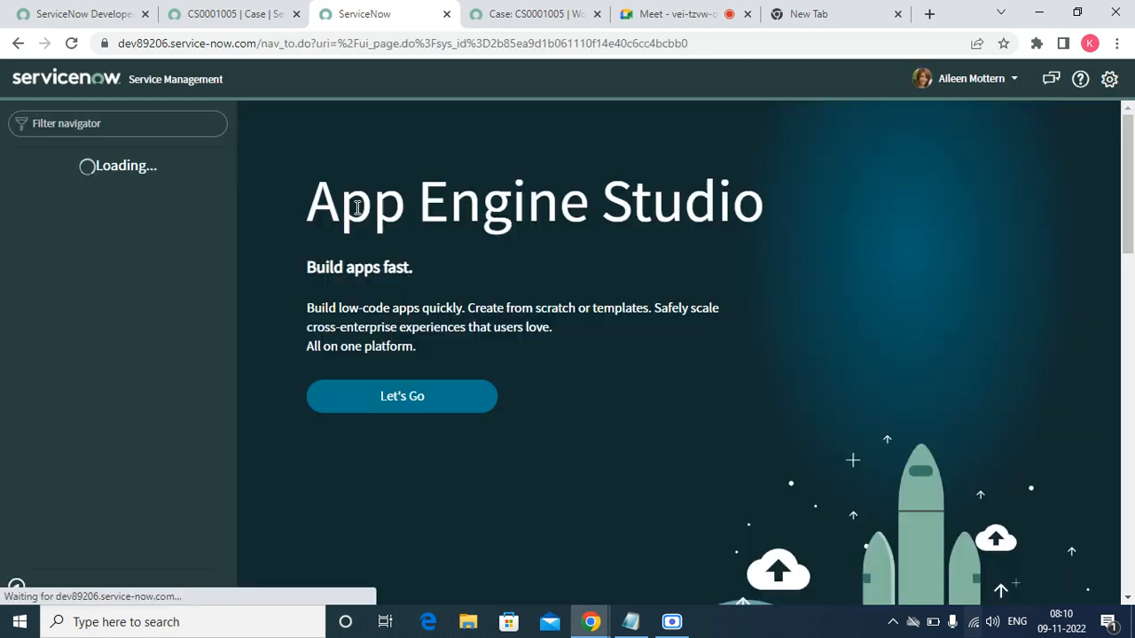
- Check the agent's empty My Cases list, then end the impersonation
{"action": "left_click", "coordinate": [177, 123]}
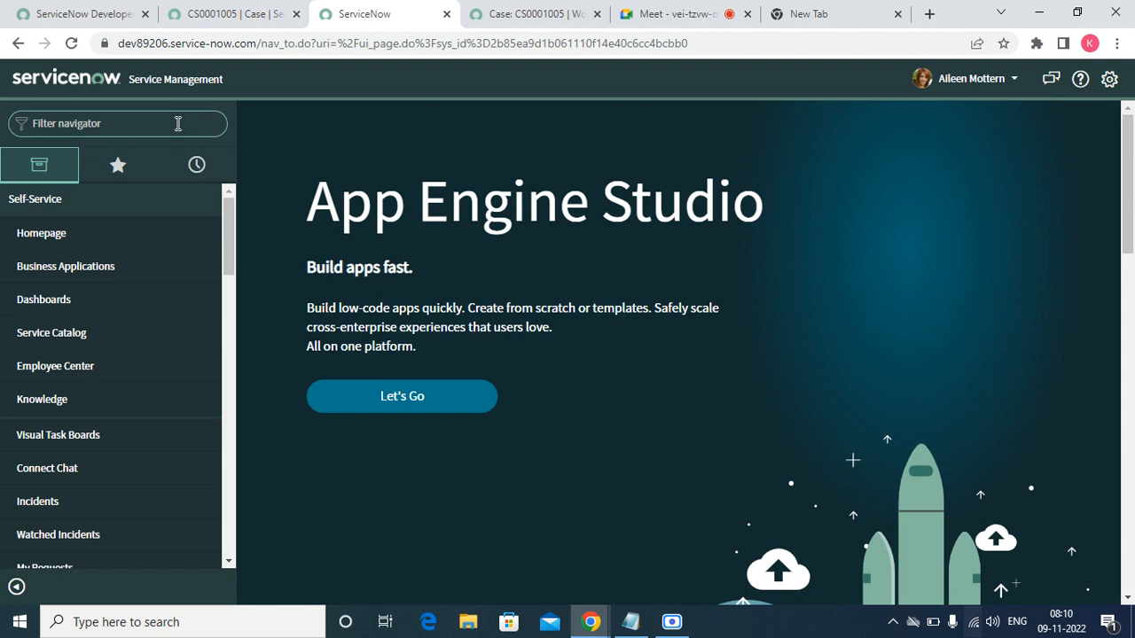
{"action": "type", "text": "case"}
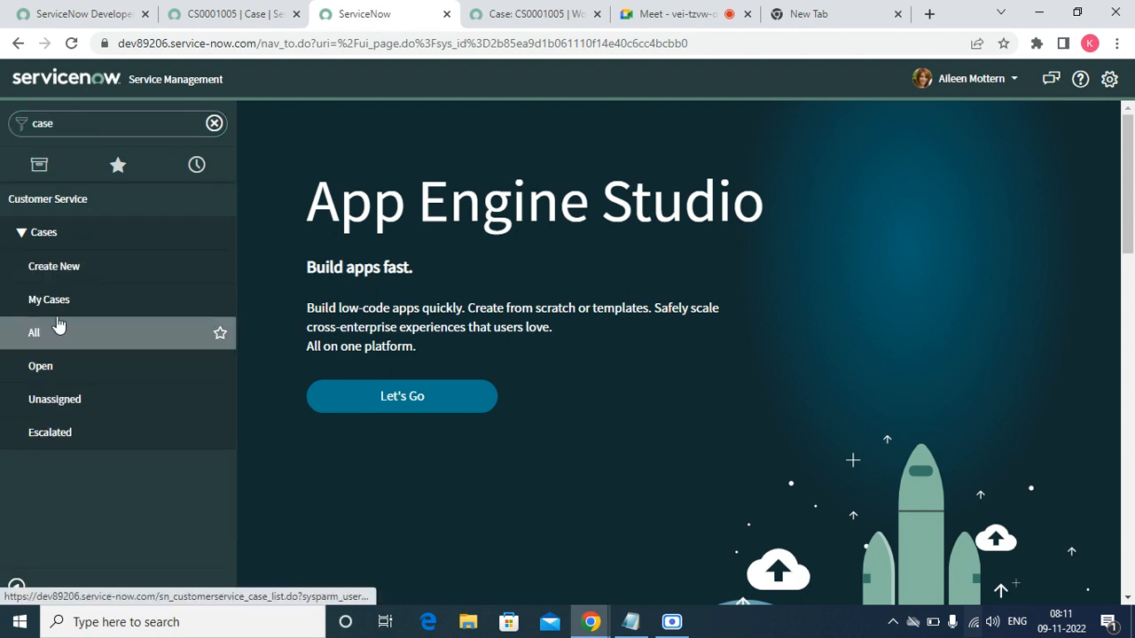
{"action": "left_click", "coordinate": [57, 326]}
{"action": "left_click", "coordinate": [57, 303]}
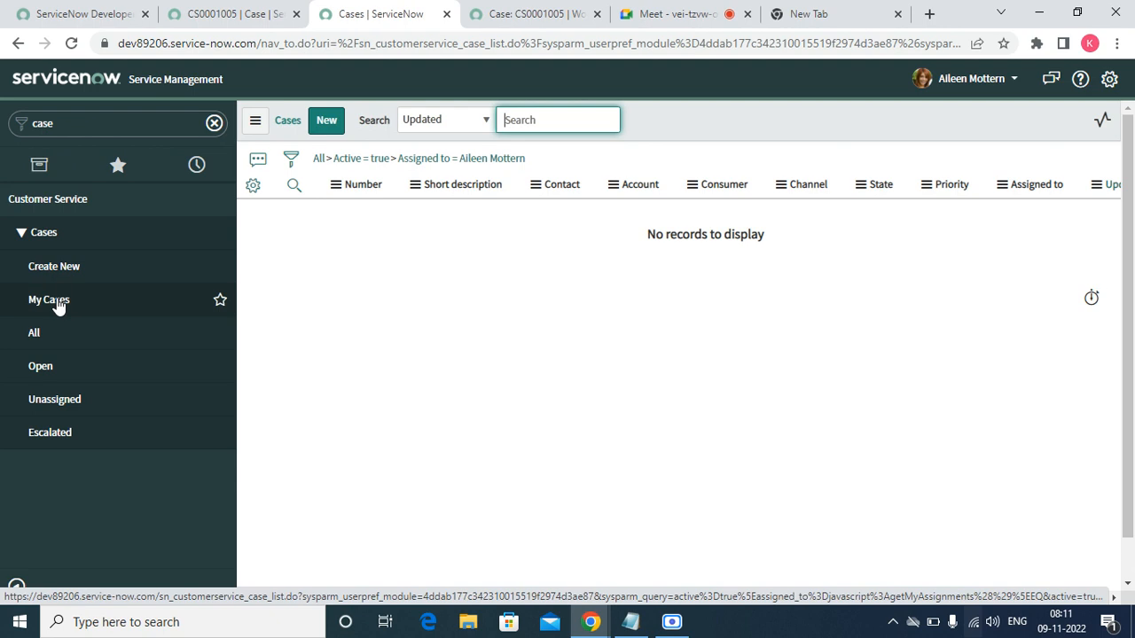
{"action": "left_click", "coordinate": [58, 304]}
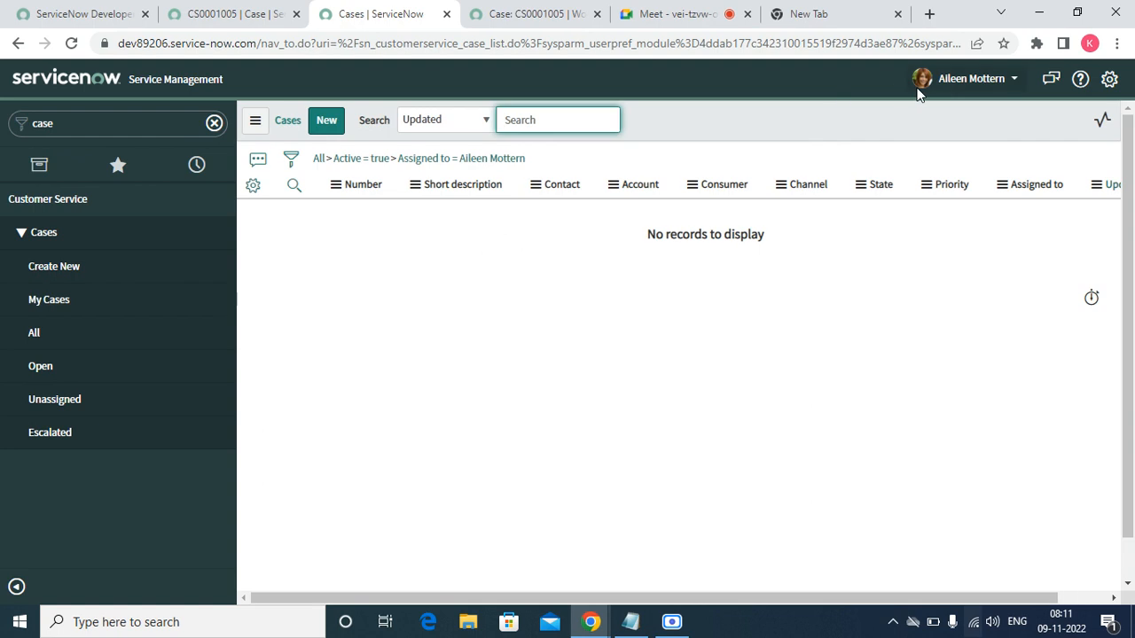
{"action": "left_click", "coordinate": [960, 98]}
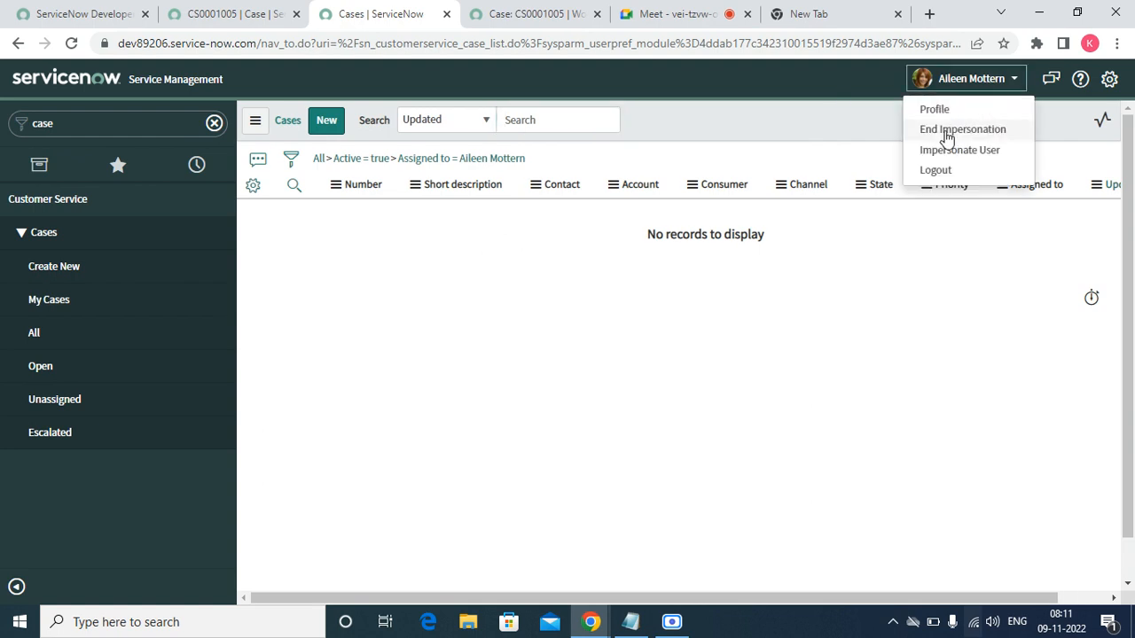
{"action": "left_click", "coordinate": [945, 134]}
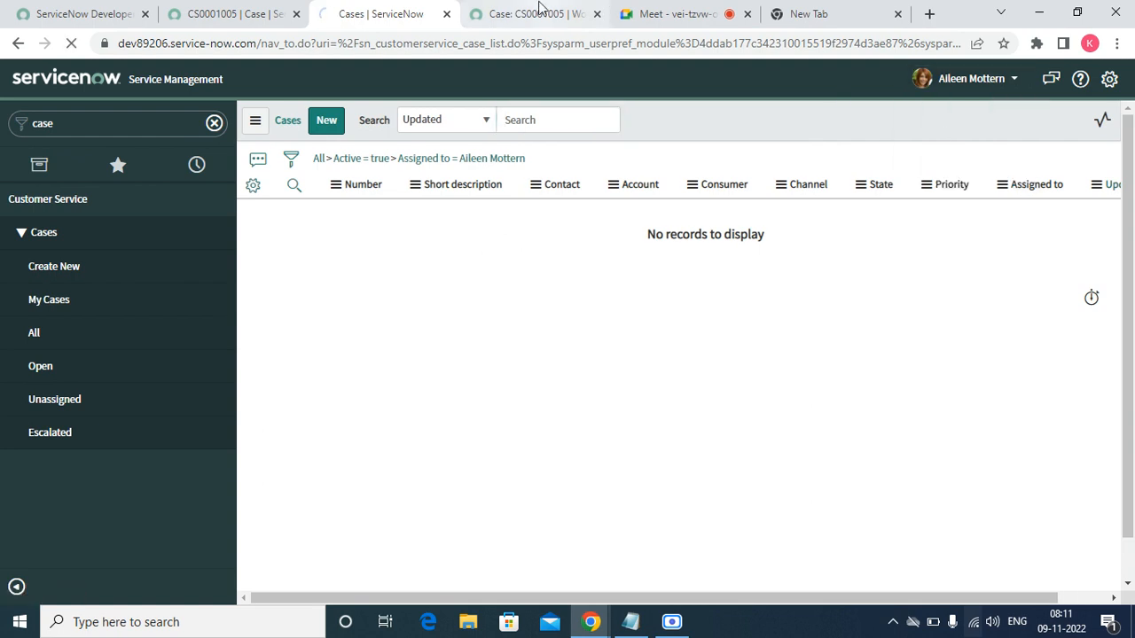
{"action": "left_click", "coordinate": [532, 13]}
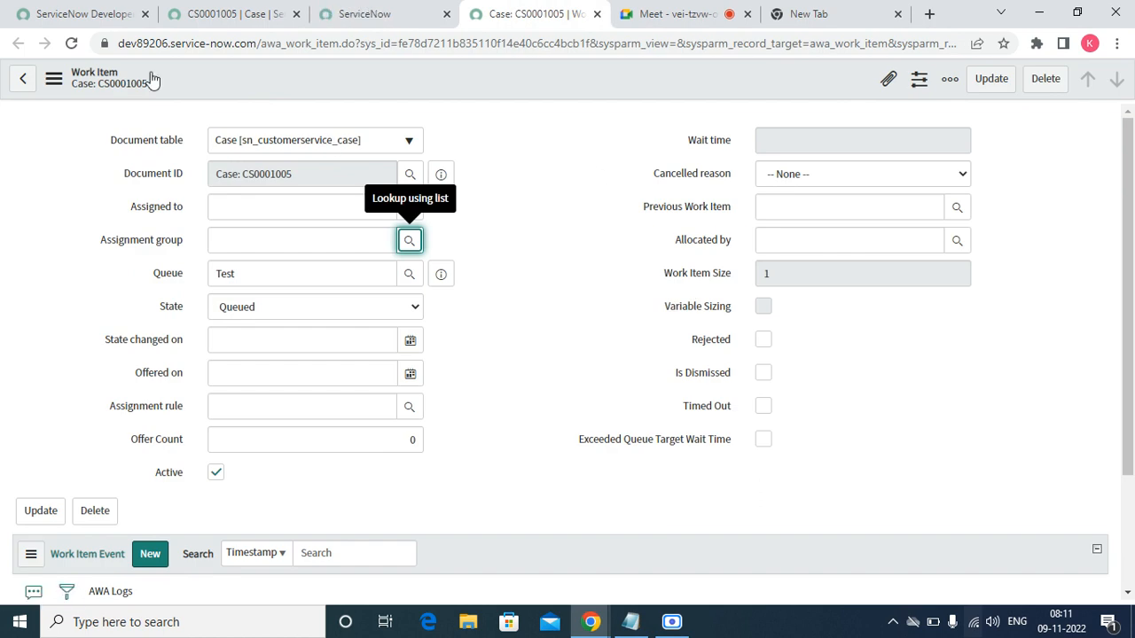
- Check the case's empty Assigned to field and open the full Work Items list
{"action": "left_click", "coordinate": [236, 22]}
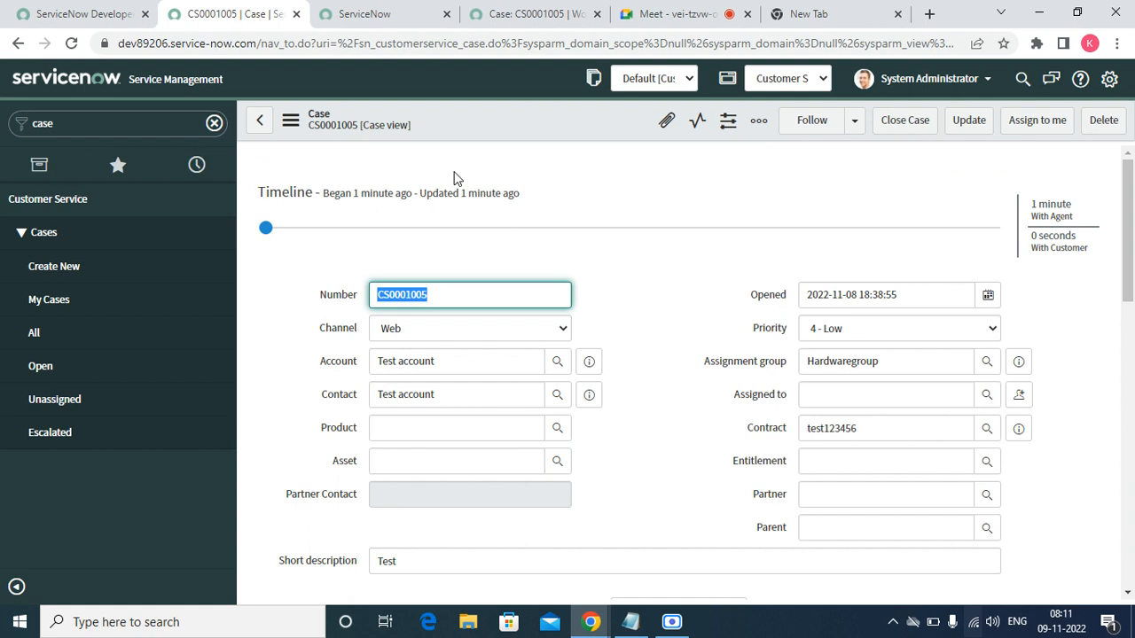
{"action": "left_click", "coordinate": [808, 397]}
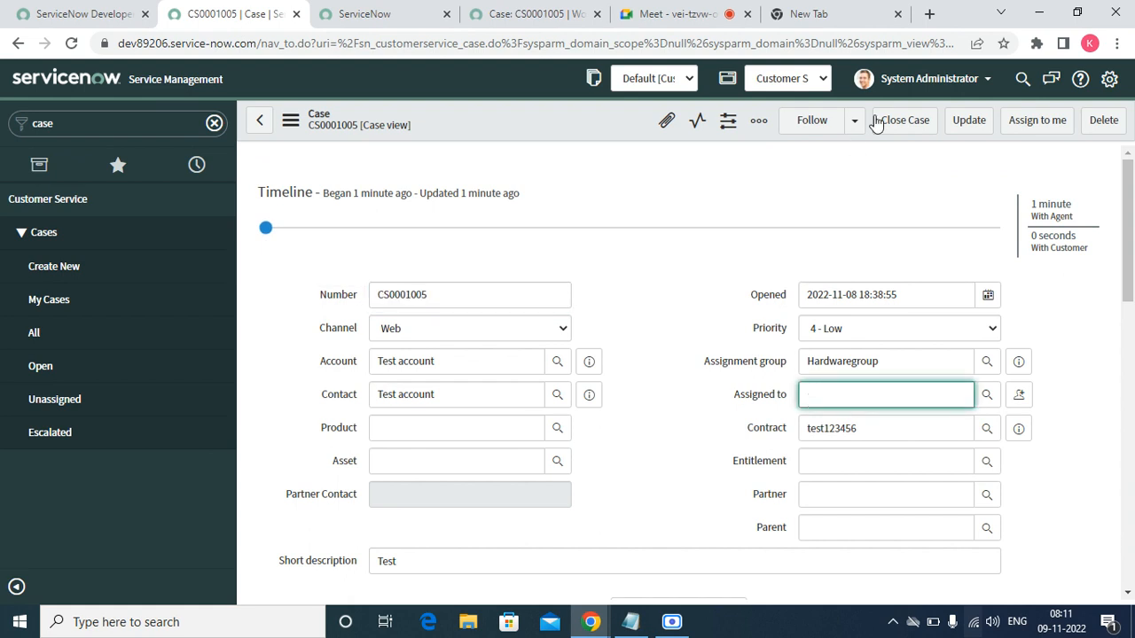
{"action": "left_click_drag", "start_coordinate": [122, 107], "coordinate": [325, 55]}
{"action": "left_click", "coordinate": [363, 13]}
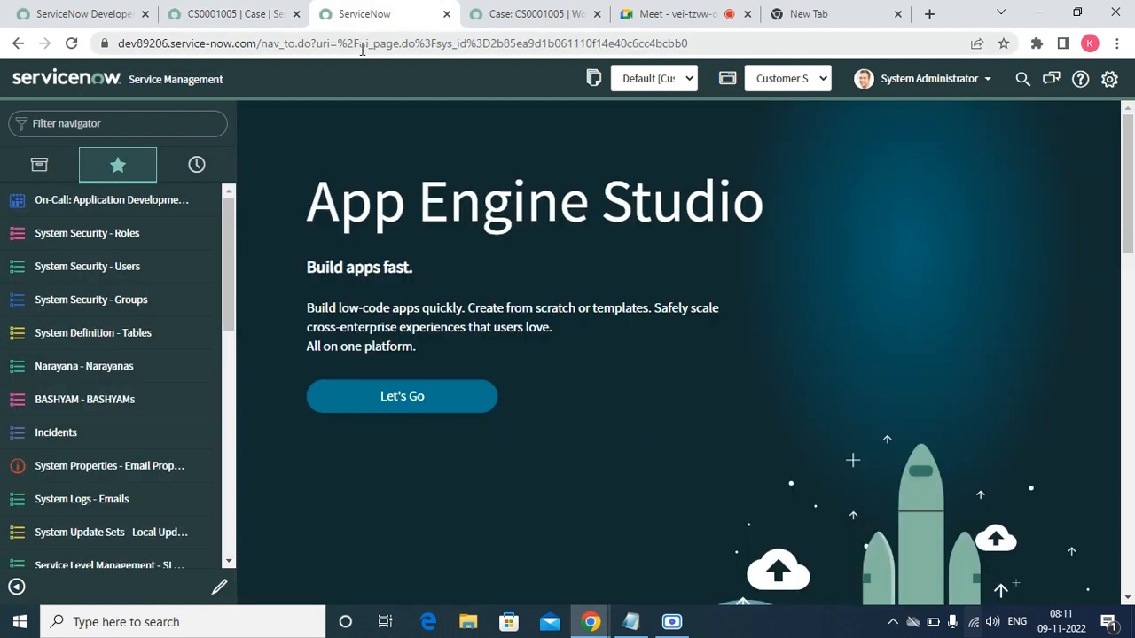
{"action": "left_click", "coordinate": [194, 126]}
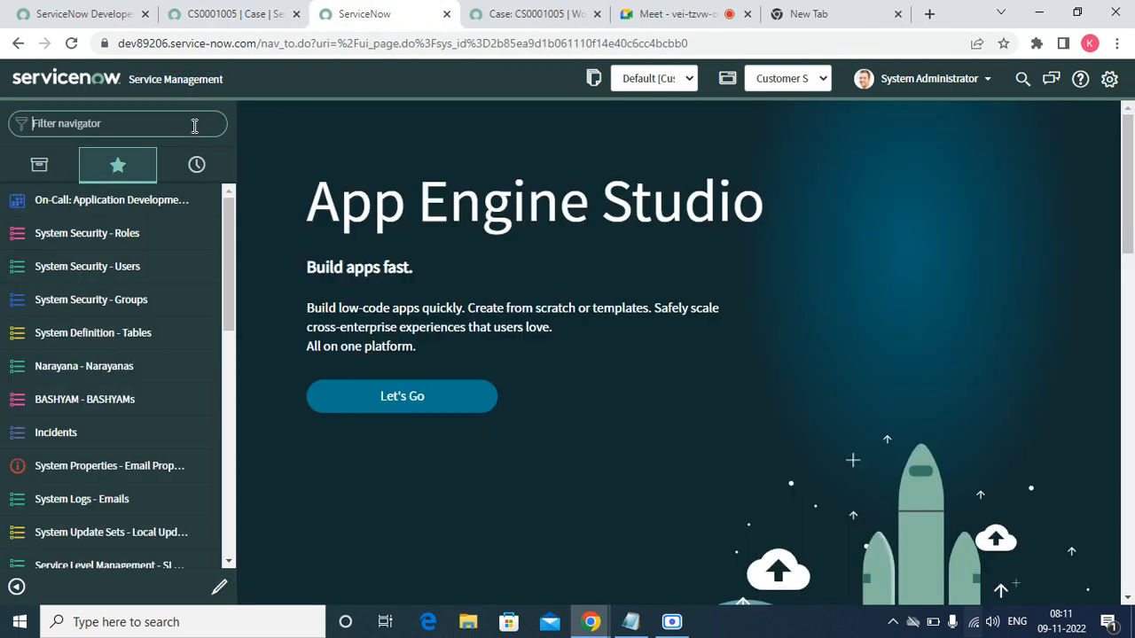
{"action": "type", "text": "work i"}
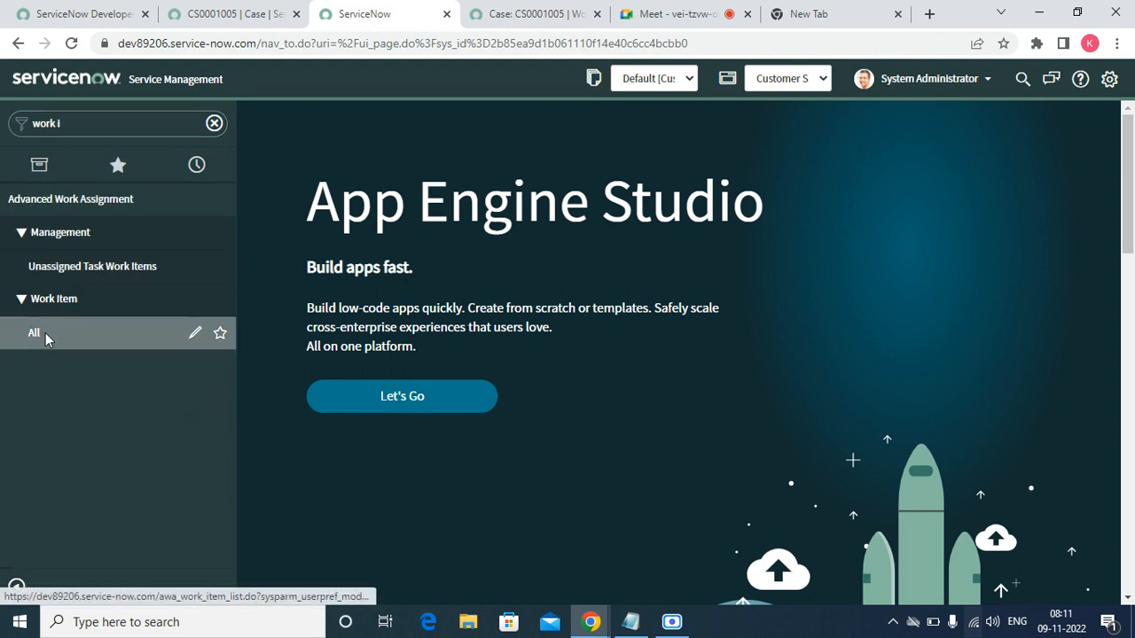
{"action": "left_click", "coordinate": [45, 332]}
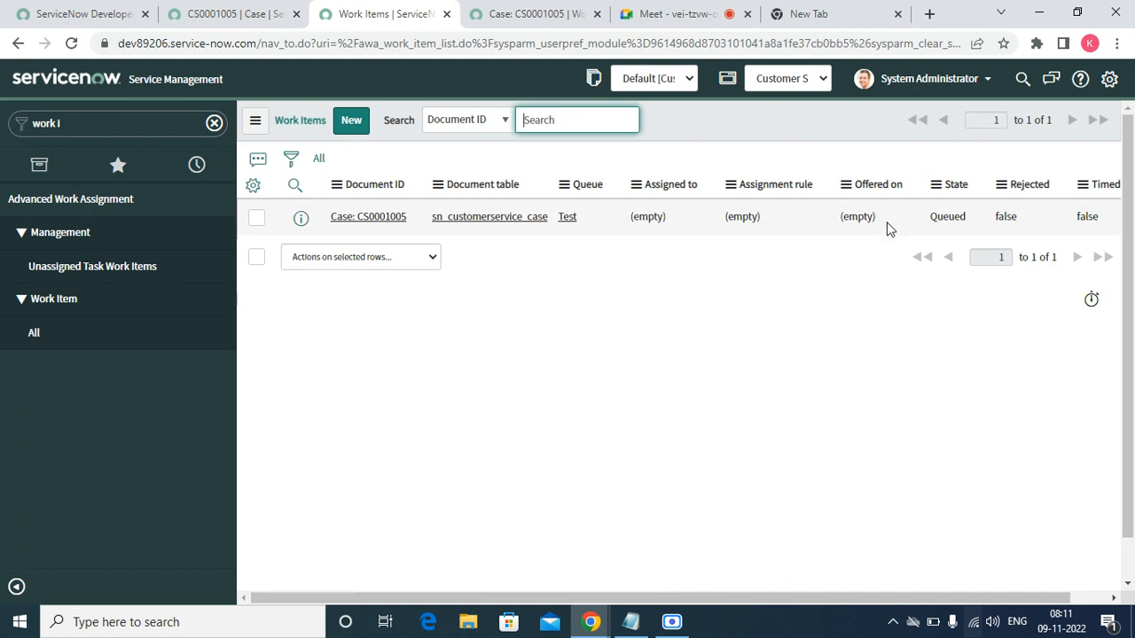
{"action": "left_click", "coordinate": [519, 14]}
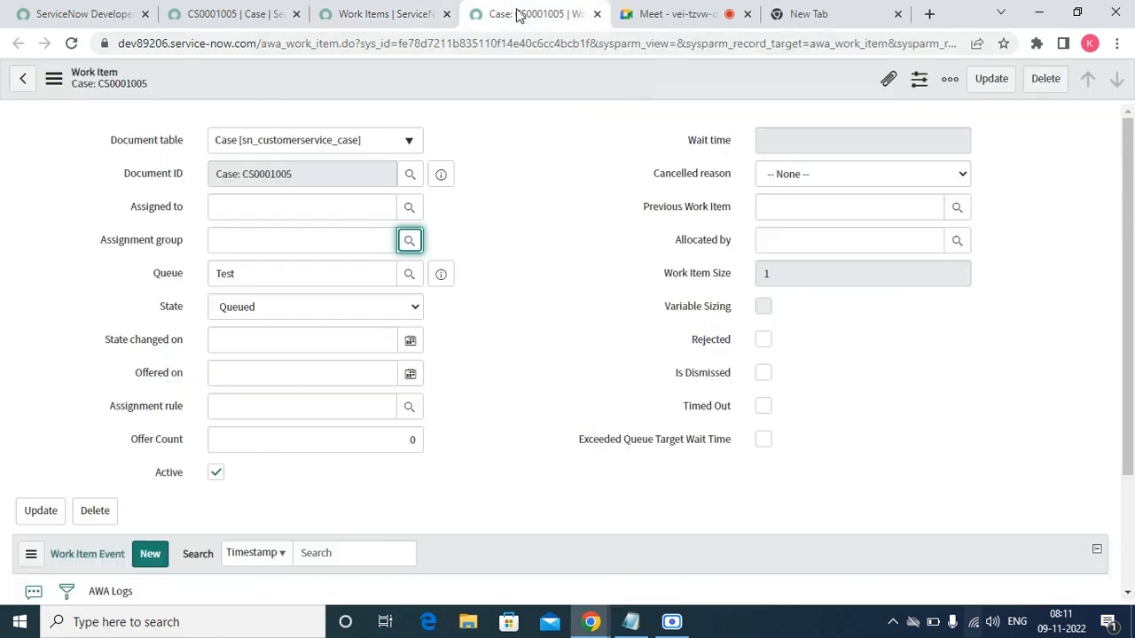
- Set the CS0001005 work item's assignment rule to Chat Assignment Rule and save it
{"action": "left_click", "coordinate": [498, 358]}
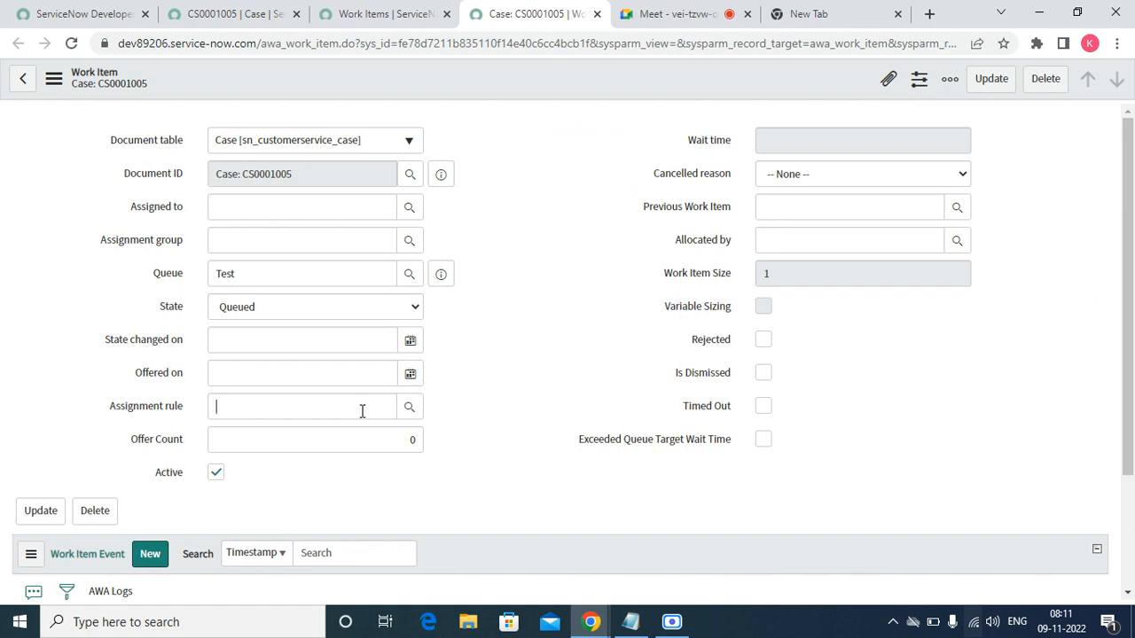
{"action": "left_click", "coordinate": [409, 407]}
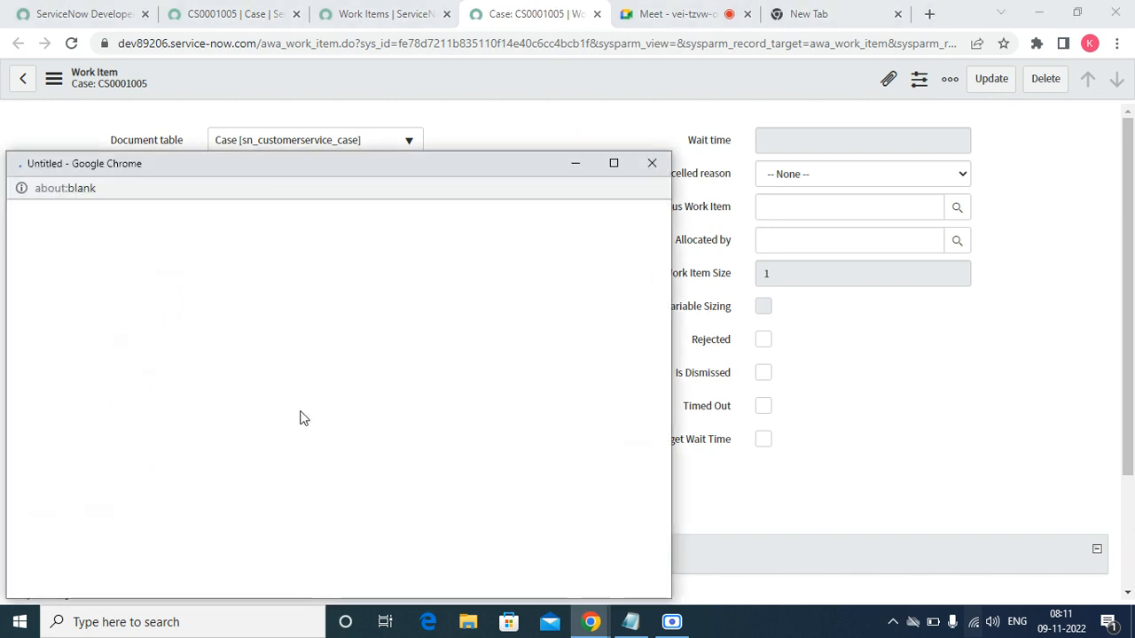
{"action": "left_click", "coordinate": [119, 339]}
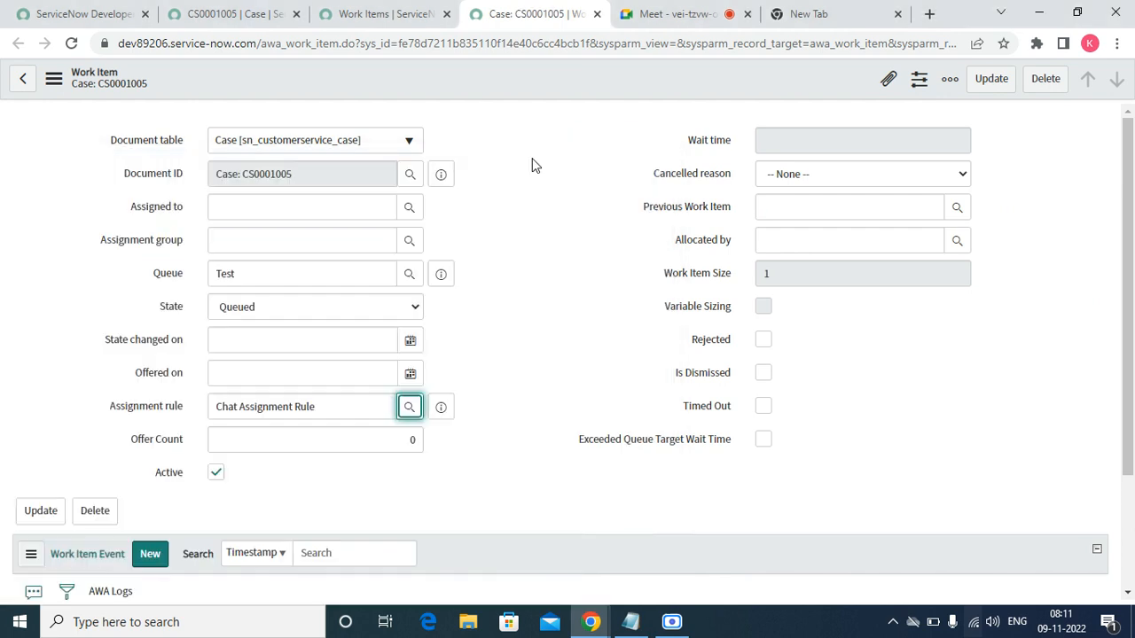
{"action": "right_click", "coordinate": [504, 77]}
{"action": "left_click", "coordinate": [523, 88]}
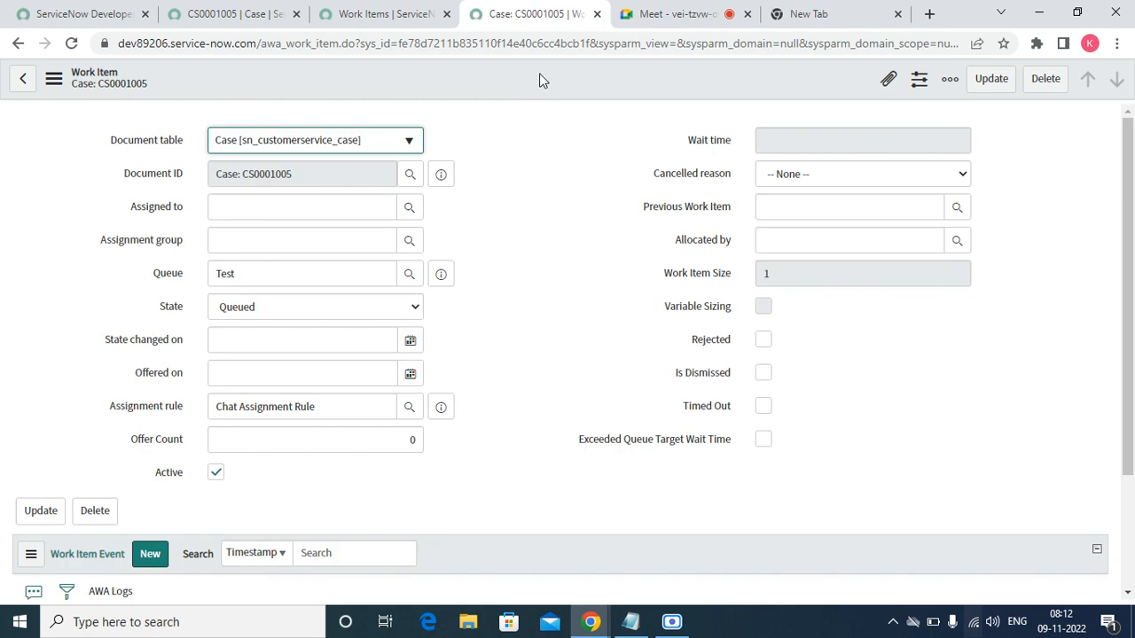
- Reload the CS0001005 case form
{"action": "left_click", "coordinate": [399, 15]}
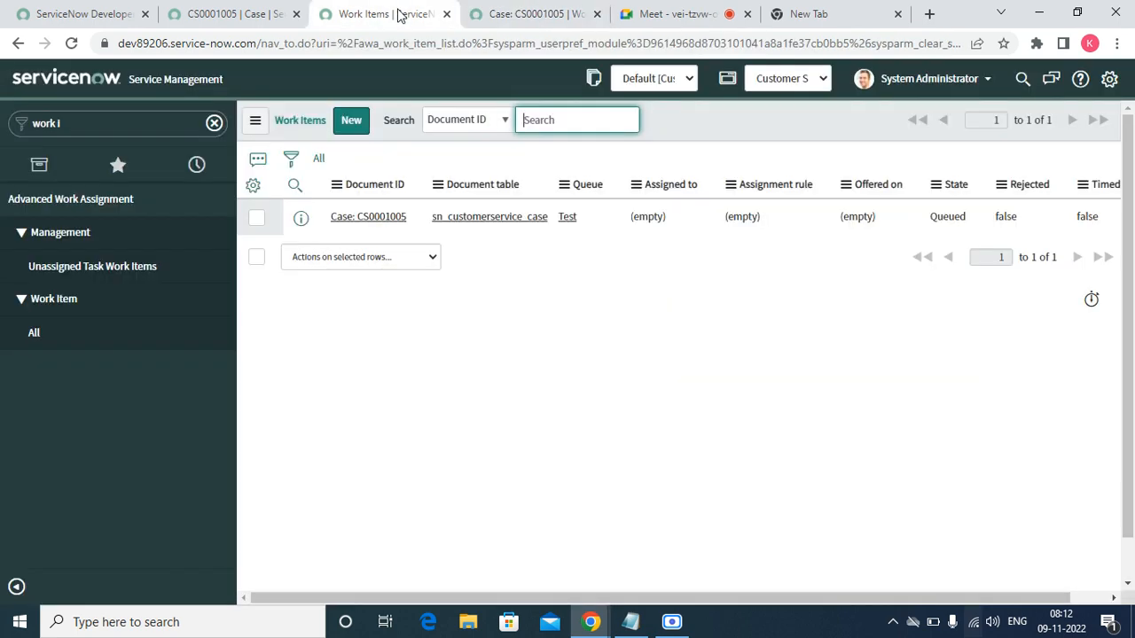
{"action": "left_click", "coordinate": [253, 14]}
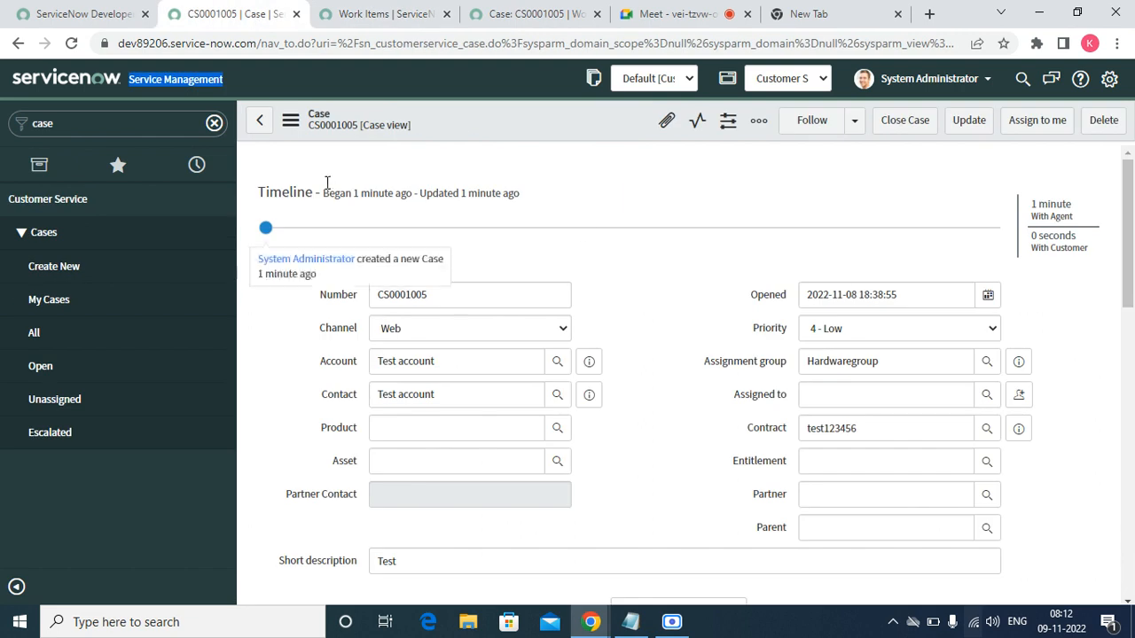
{"action": "left_click", "coordinate": [290, 119]}
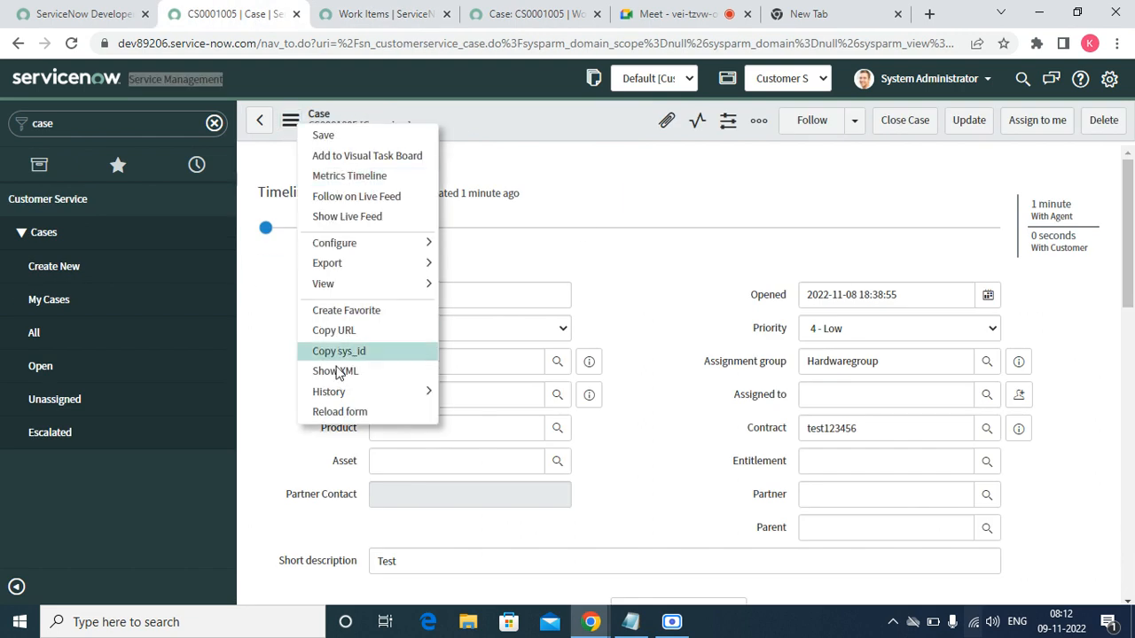
{"action": "left_click", "coordinate": [337, 411]}
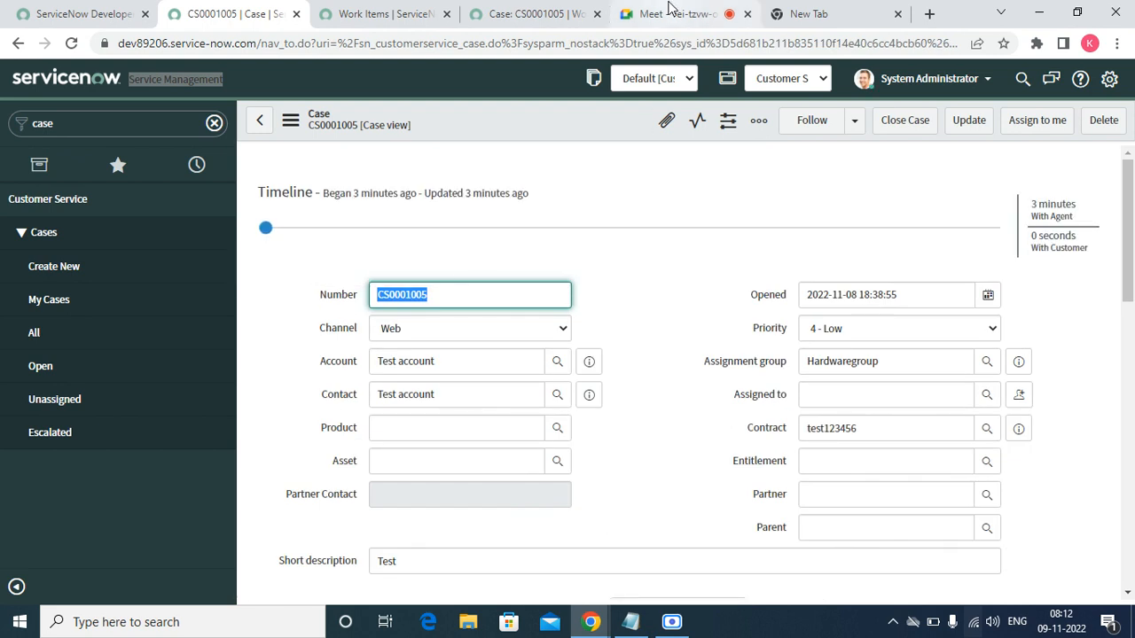
- Reload the CS0001005 work item form and return to the case record
{"action": "left_click", "coordinate": [397, 20]}
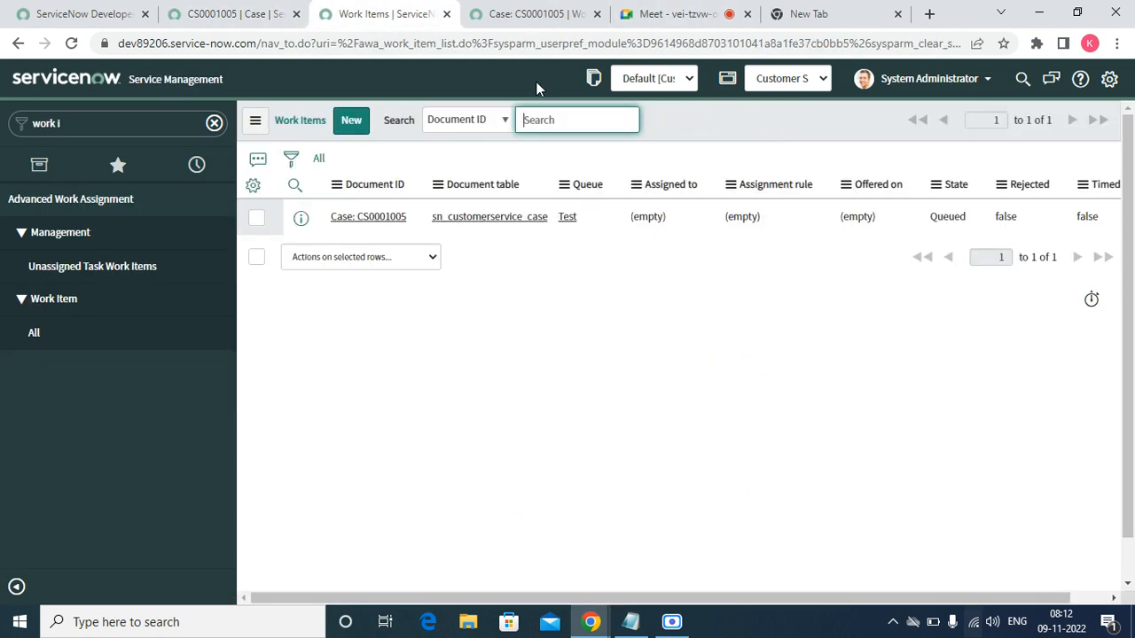
{"action": "left_click", "coordinate": [535, 12]}
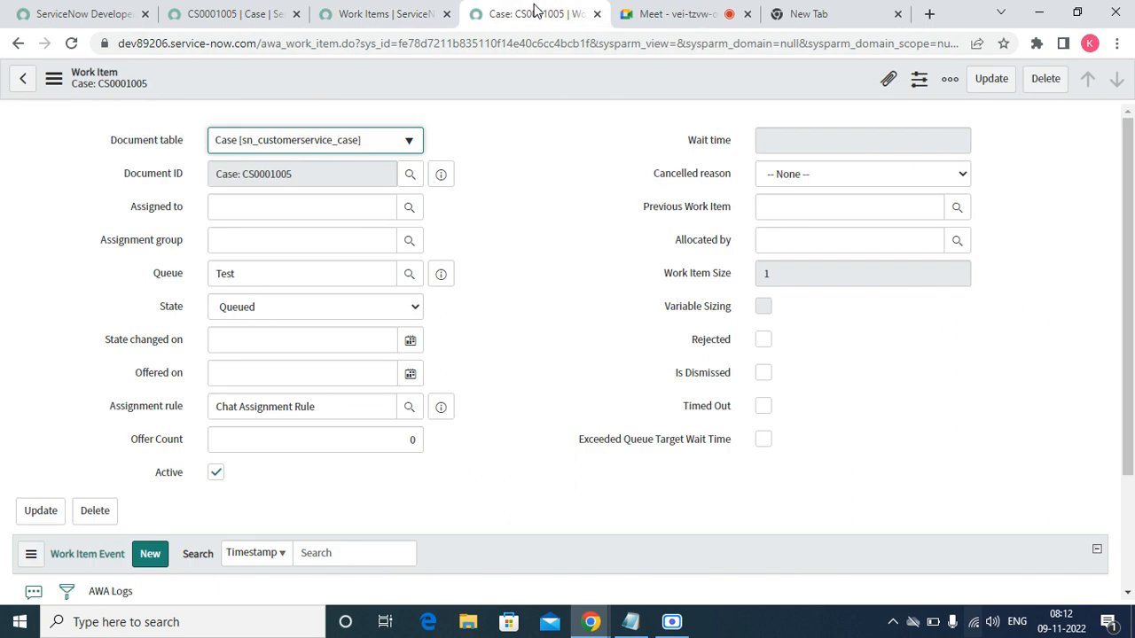
{"action": "right_click", "coordinate": [501, 68]}
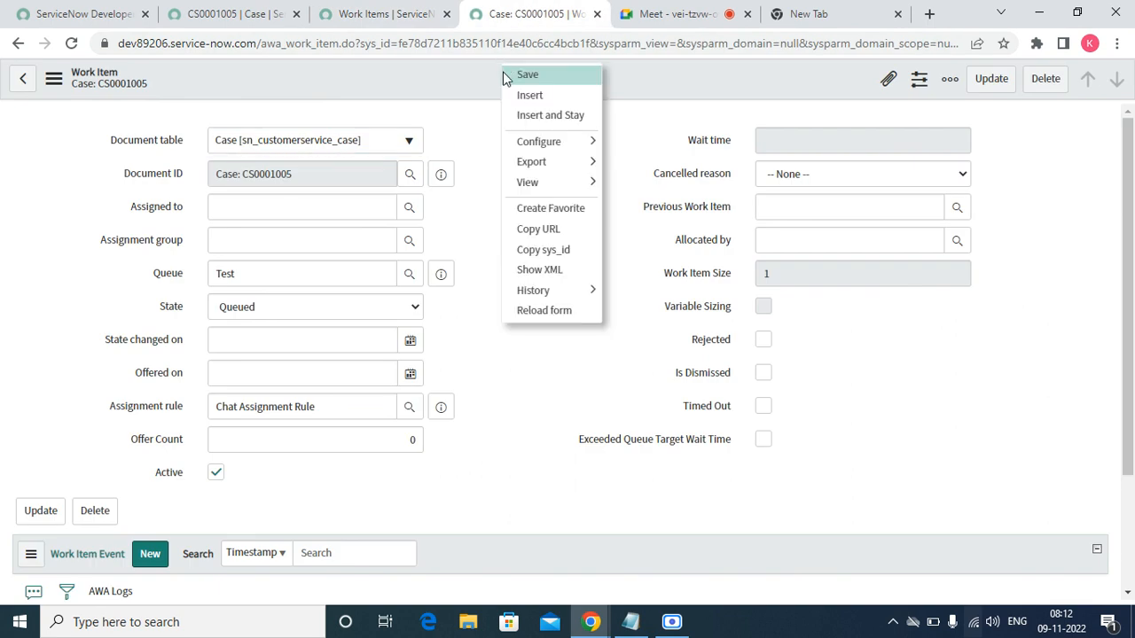
{"action": "left_click", "coordinate": [555, 312]}
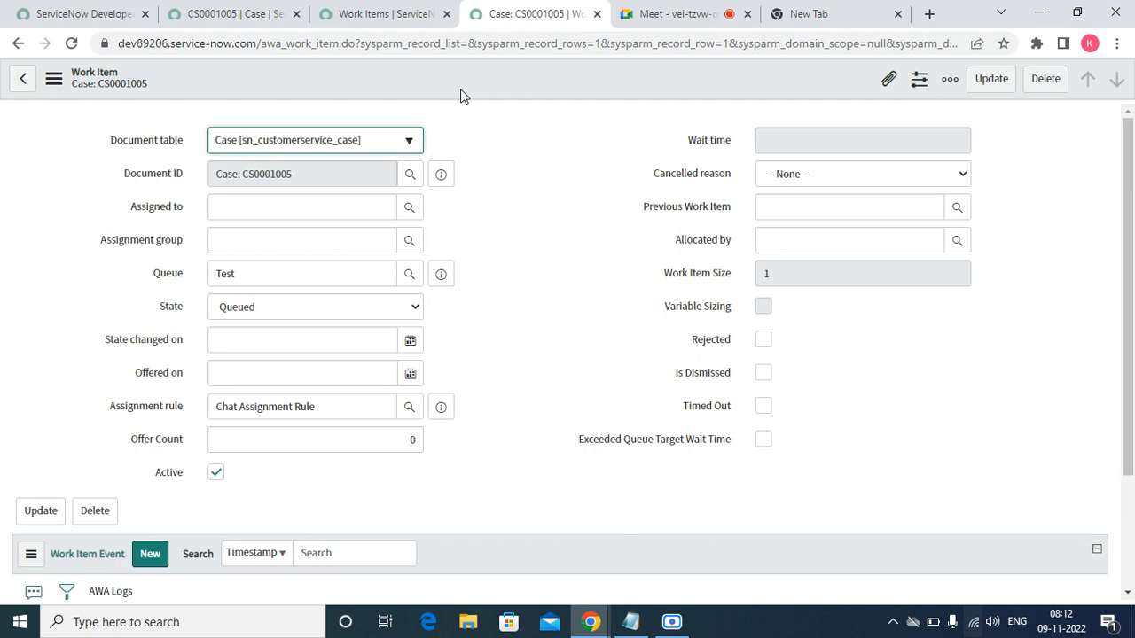
{"action": "left_click", "coordinate": [364, 14]}
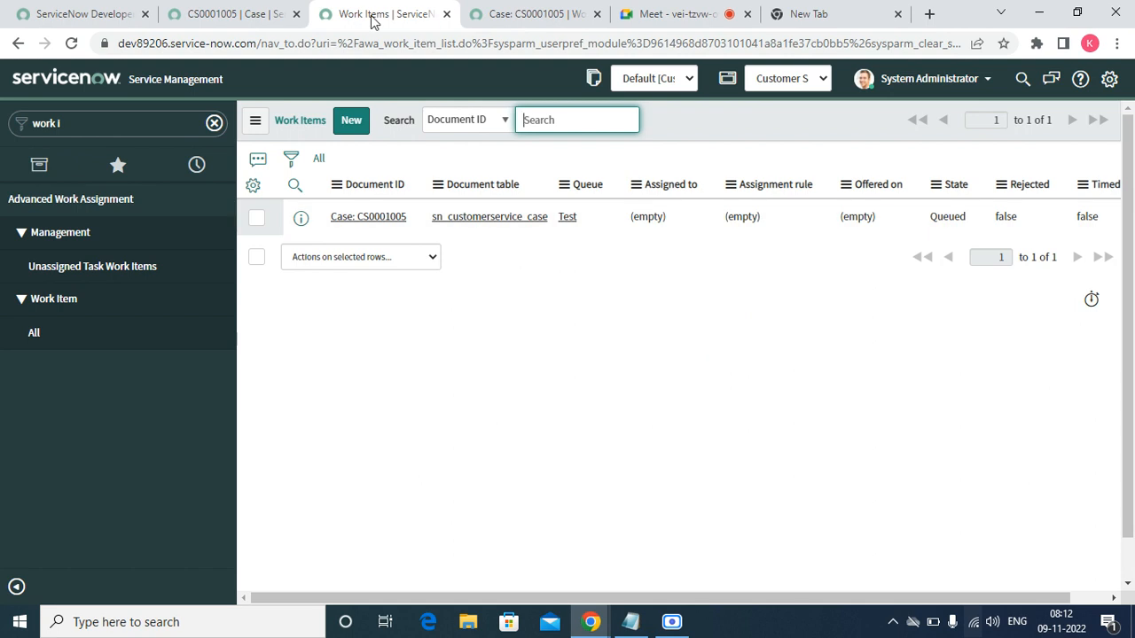
{"action": "left_click", "coordinate": [233, 13]}
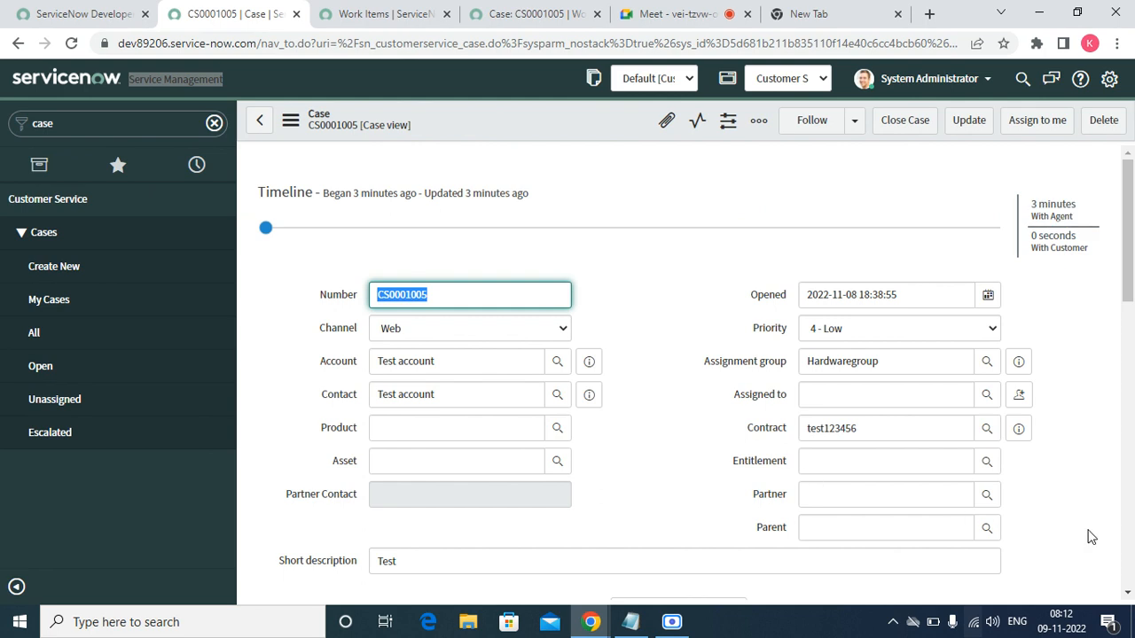
- Scroll the case down to Related Links and the Emails list showing 'Case CS0001005 opened - Test'
{"action": "left_click", "coordinate": [1127, 593]}
{"action": "scroll", "coordinate": [1126, 593], "scroll_direction": "down", "scroll_amount": 4}
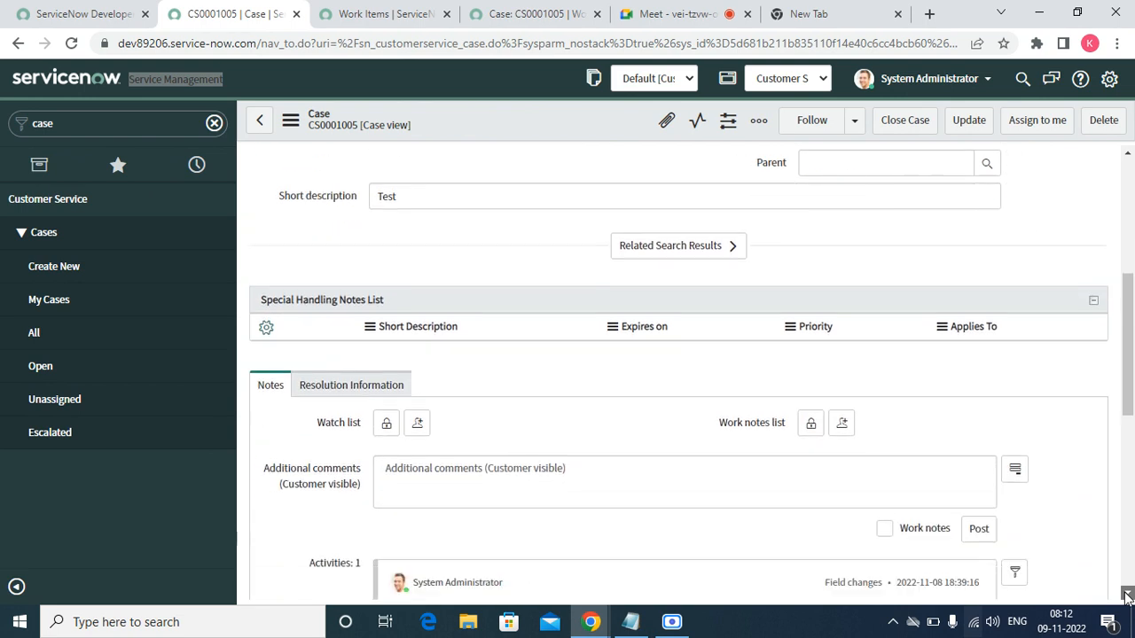
{"action": "scroll", "coordinate": [1127, 593], "scroll_direction": "down", "scroll_amount": 5}
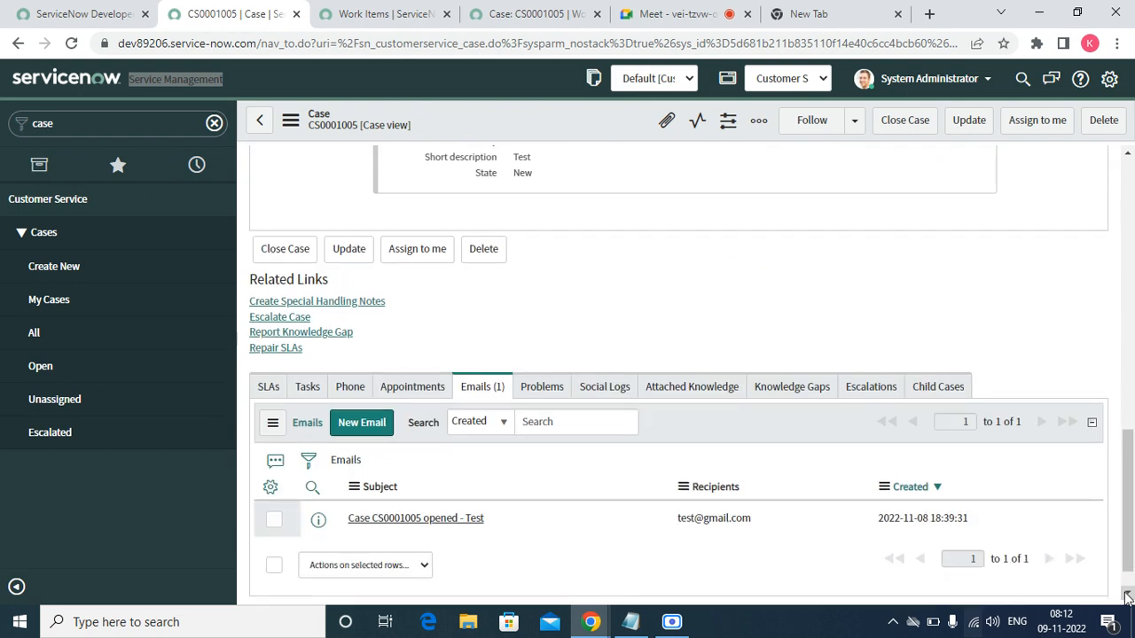
{"action": "left_click", "coordinate": [316, 306]}
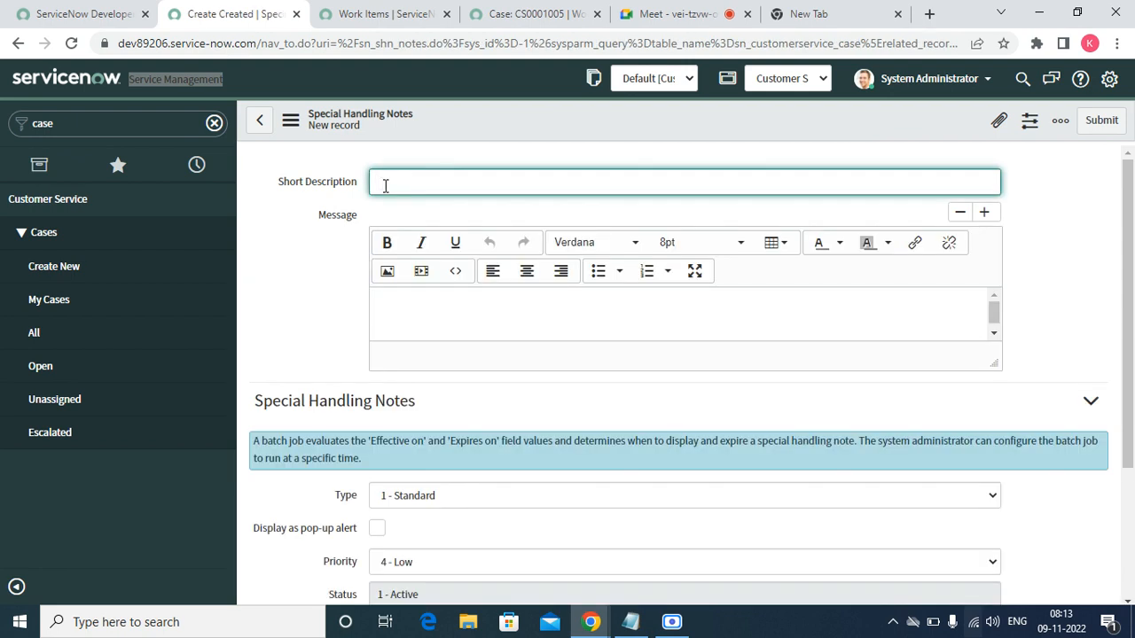
{"action": "key", "text": "Tab"}
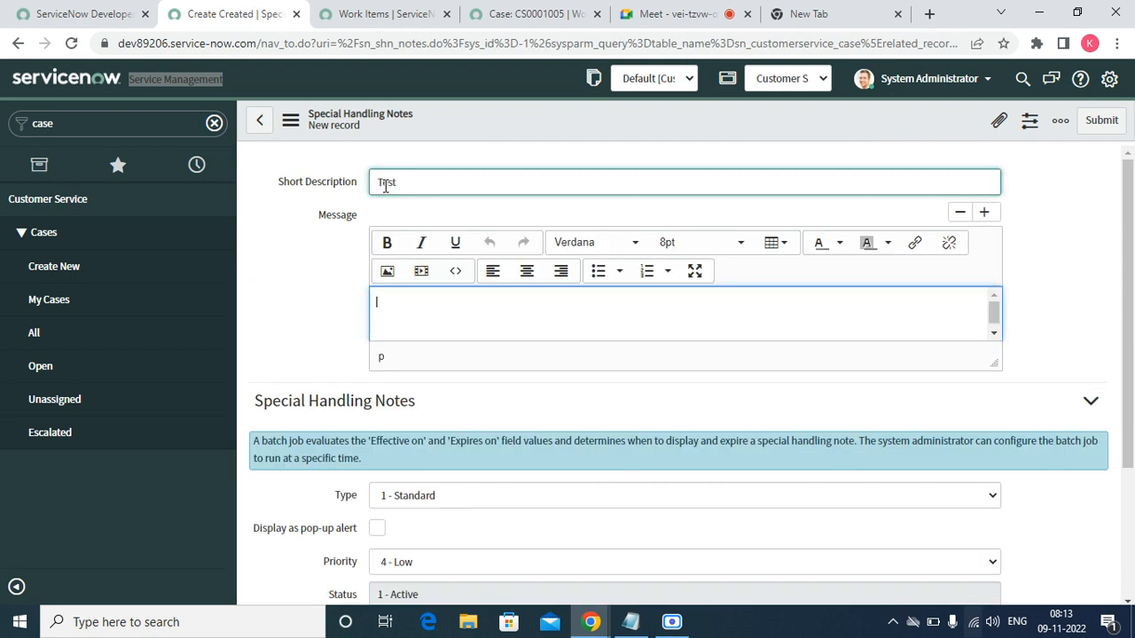
{"action": "key", "text": "Tab"}
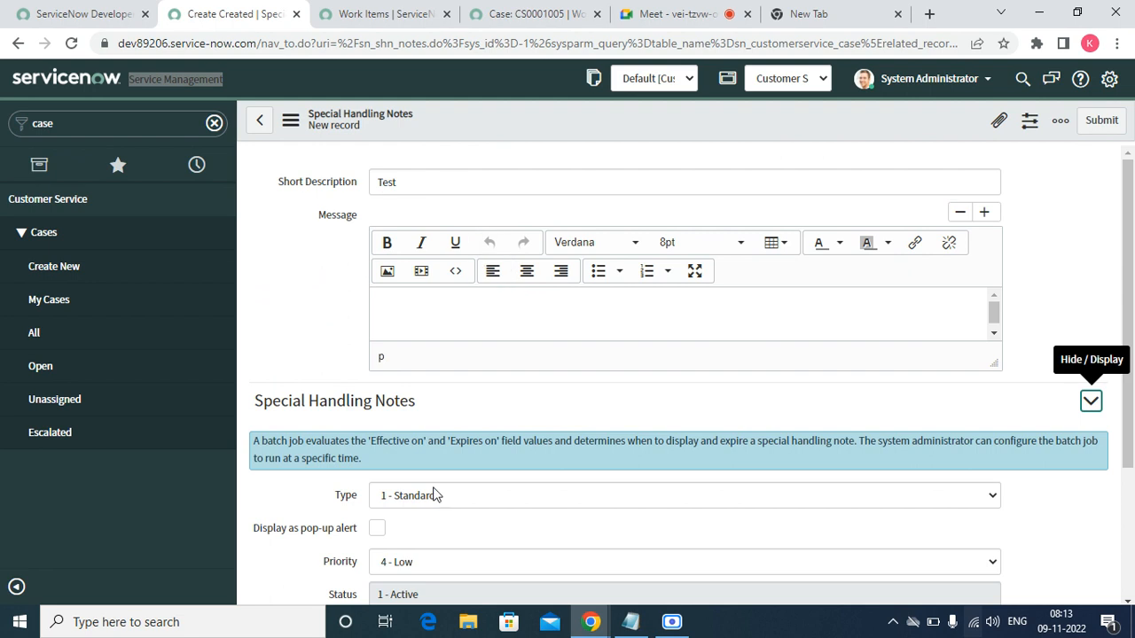
{"action": "left_click", "coordinate": [1129, 602]}
{"action": "left_click", "coordinate": [1128, 602]}
{"action": "left_click", "coordinate": [1128, 601]}
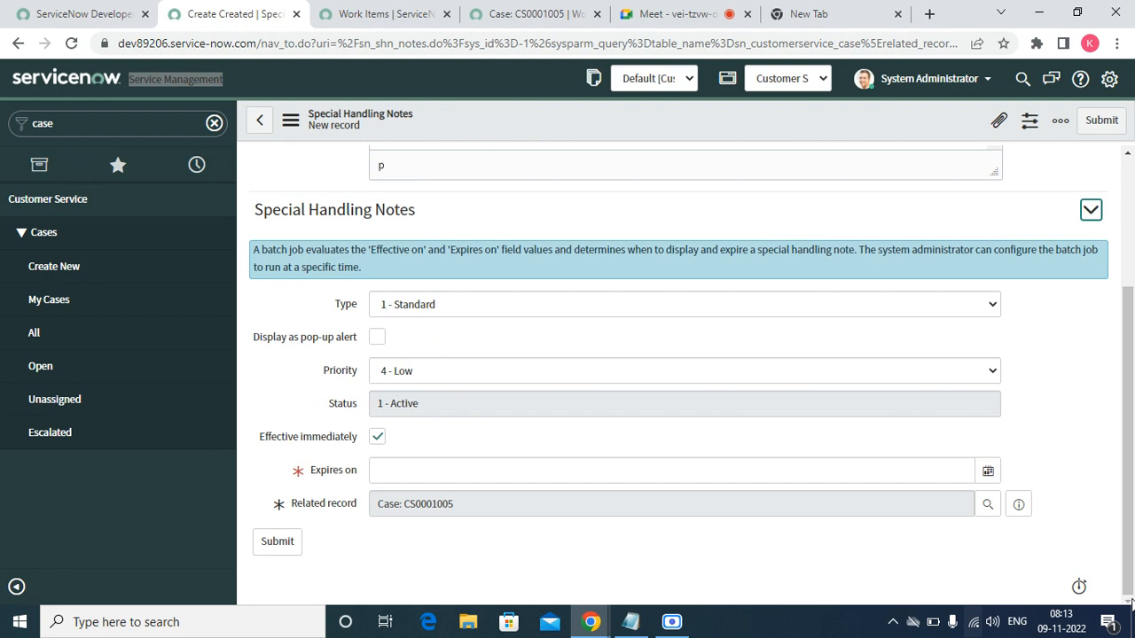
{"action": "left_click", "coordinate": [803, 476]}
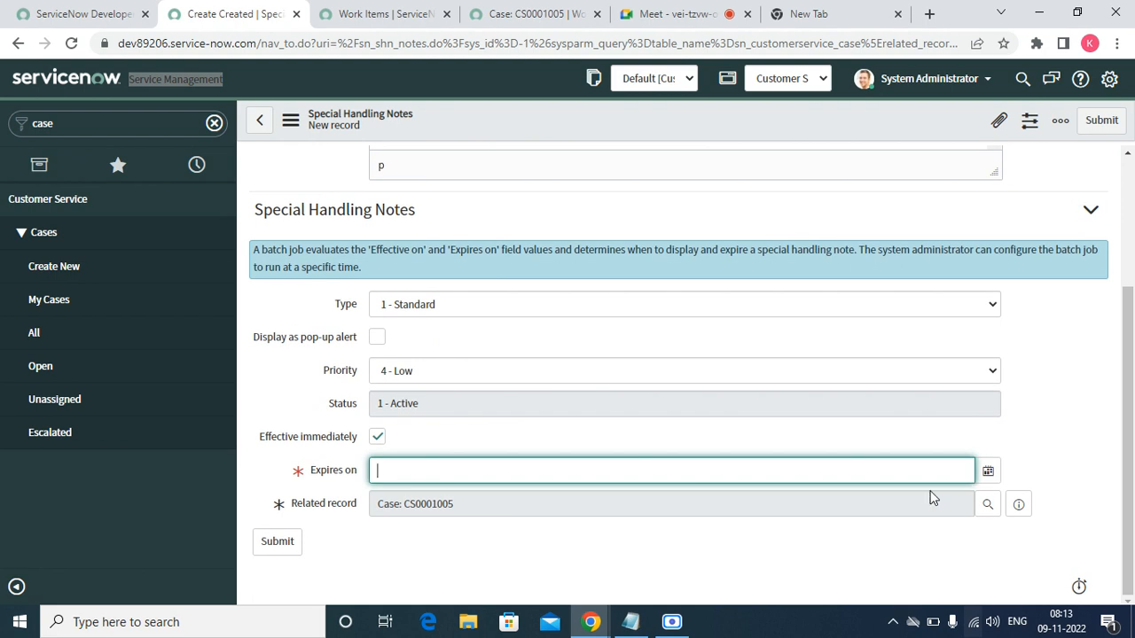
{"action": "left_click", "coordinate": [986, 476]}
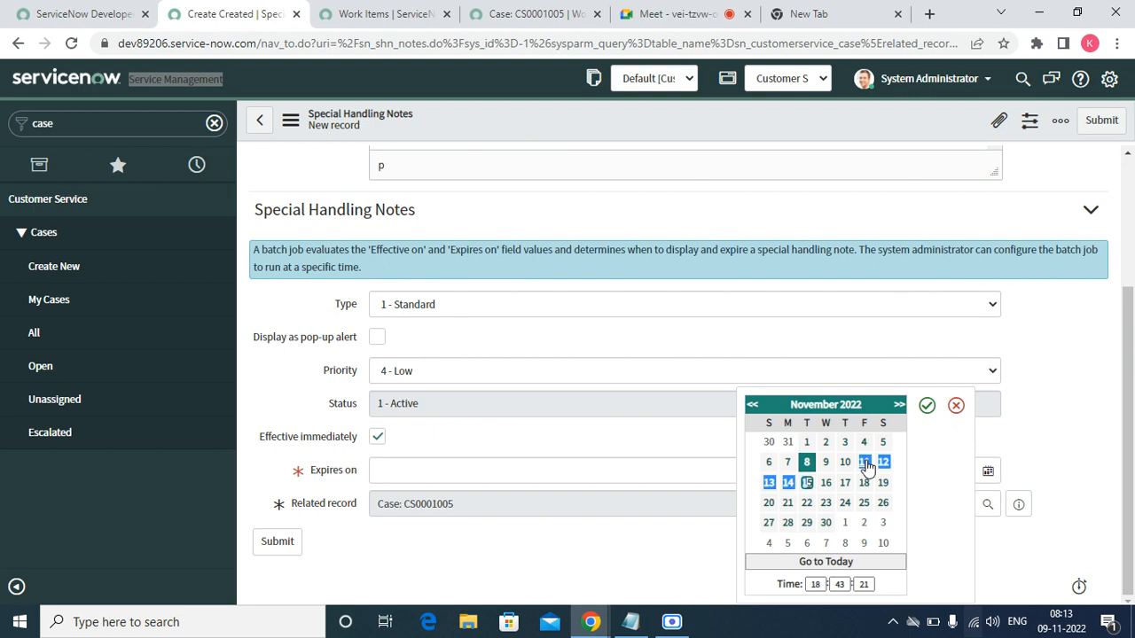
{"action": "left_click", "coordinate": [921, 406]}
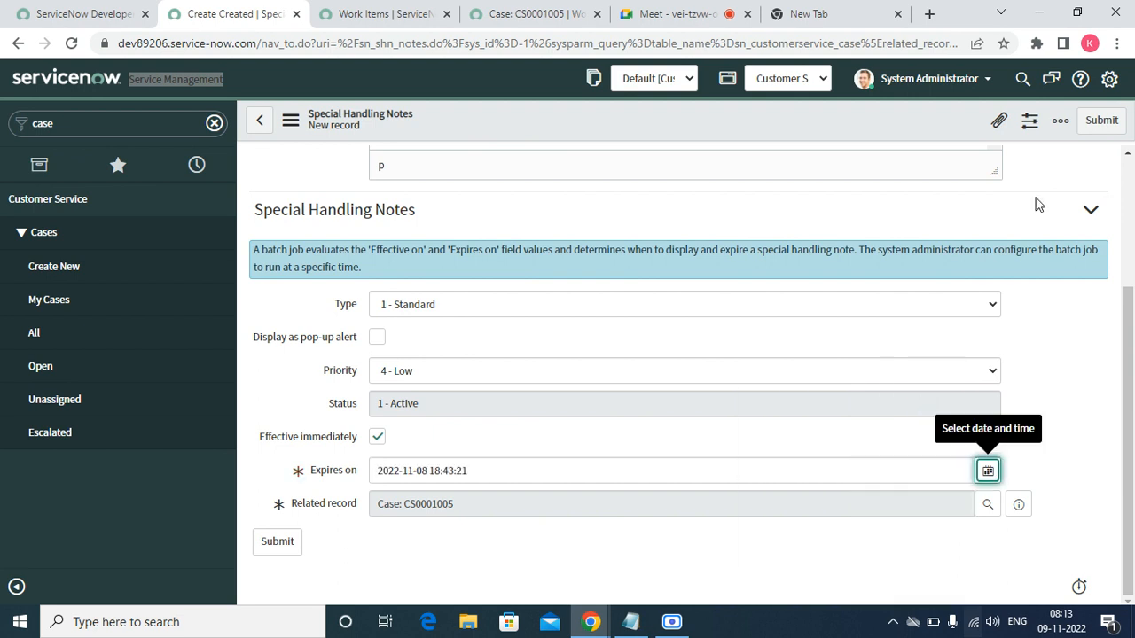
{"action": "left_click", "coordinate": [1096, 129]}
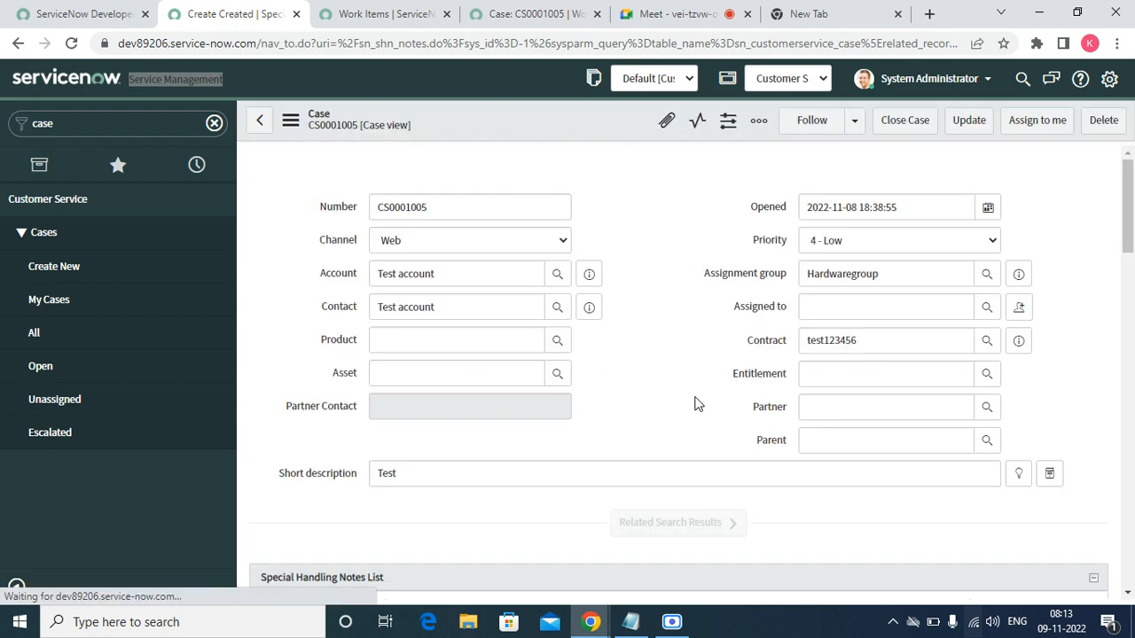
- Scroll through the CS0001005 case form to review it
{"action": "left_click", "coordinate": [1128, 593]}
{"action": "left_click", "coordinate": [1128, 594]}
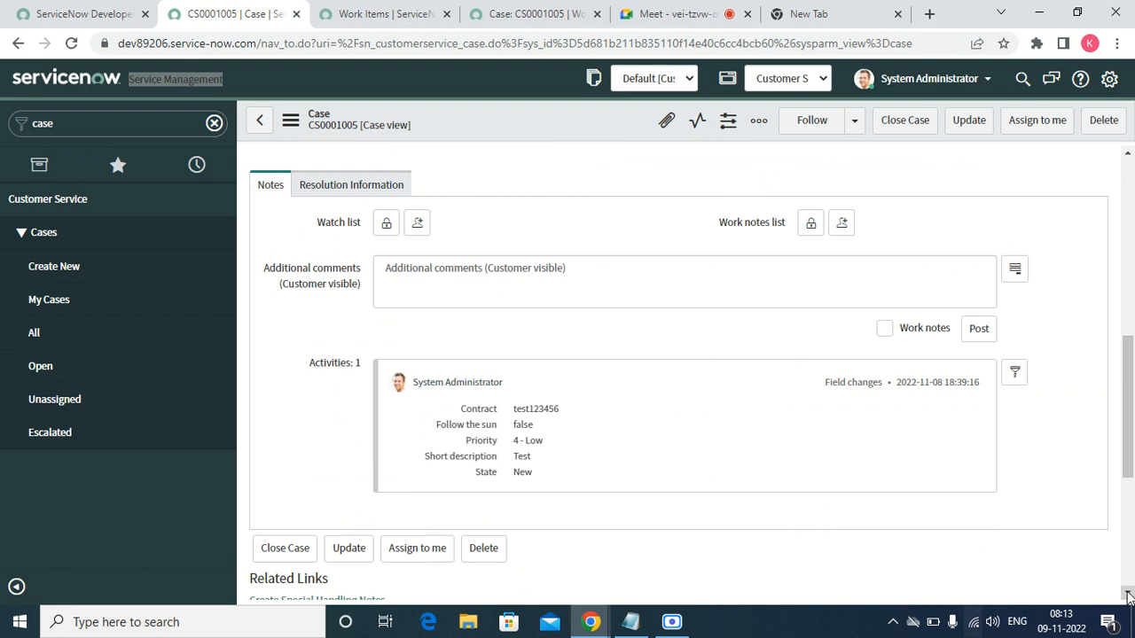
{"action": "left_click", "coordinate": [1128, 596]}
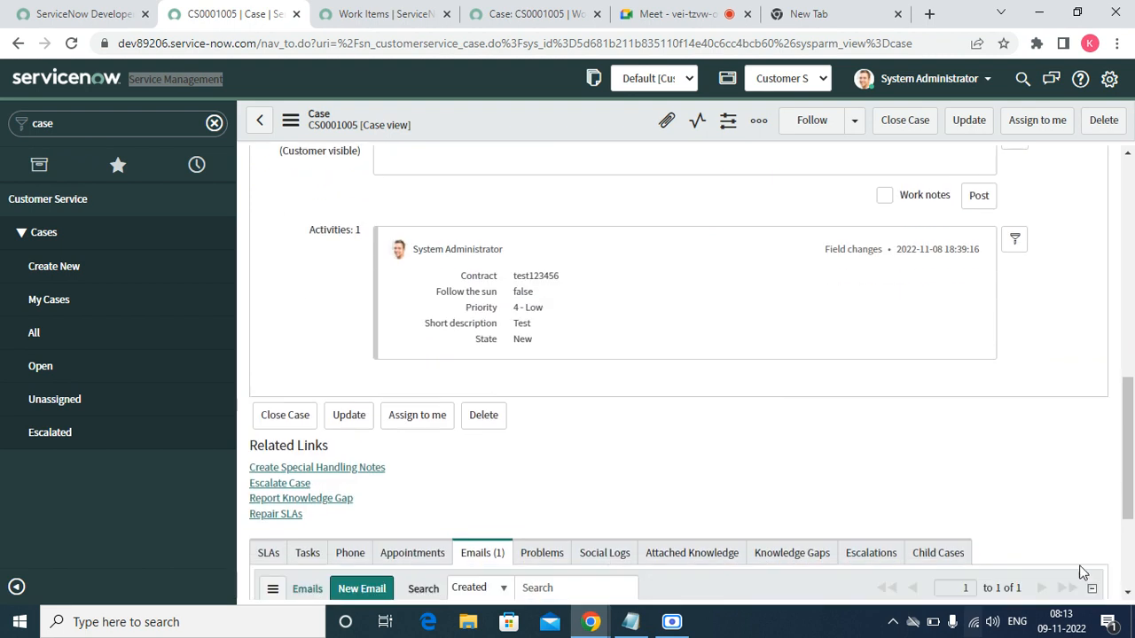
{"action": "left_click", "coordinate": [1128, 154]}
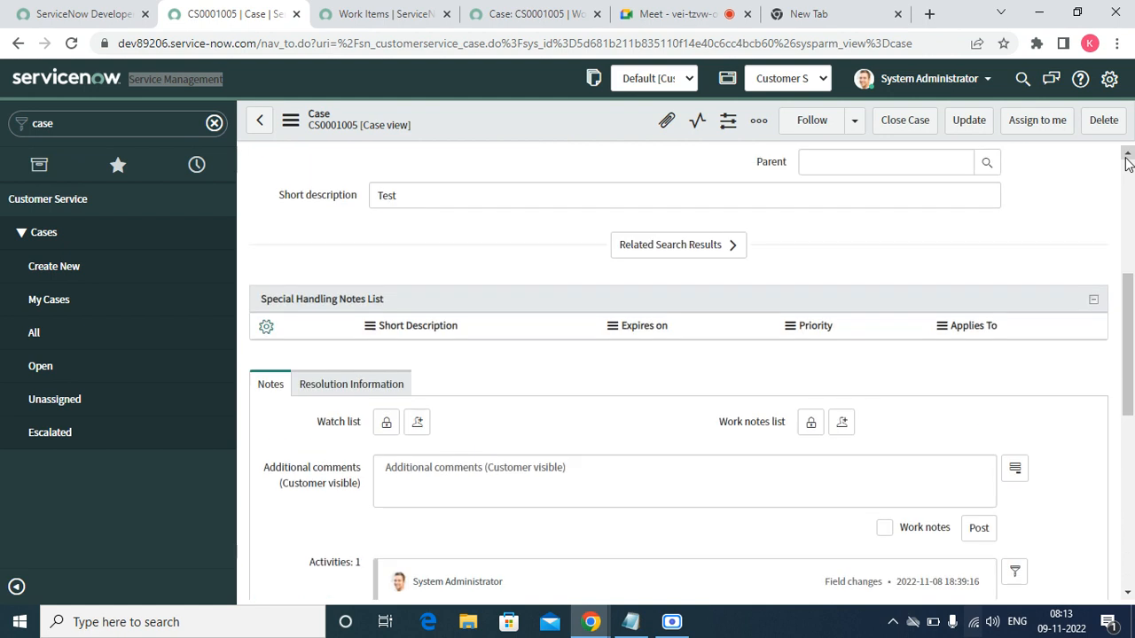
{"action": "left_click", "coordinate": [1127, 158]}
{"action": "left_click", "coordinate": [1126, 158]}
{"action": "left_click", "coordinate": [1127, 158]}
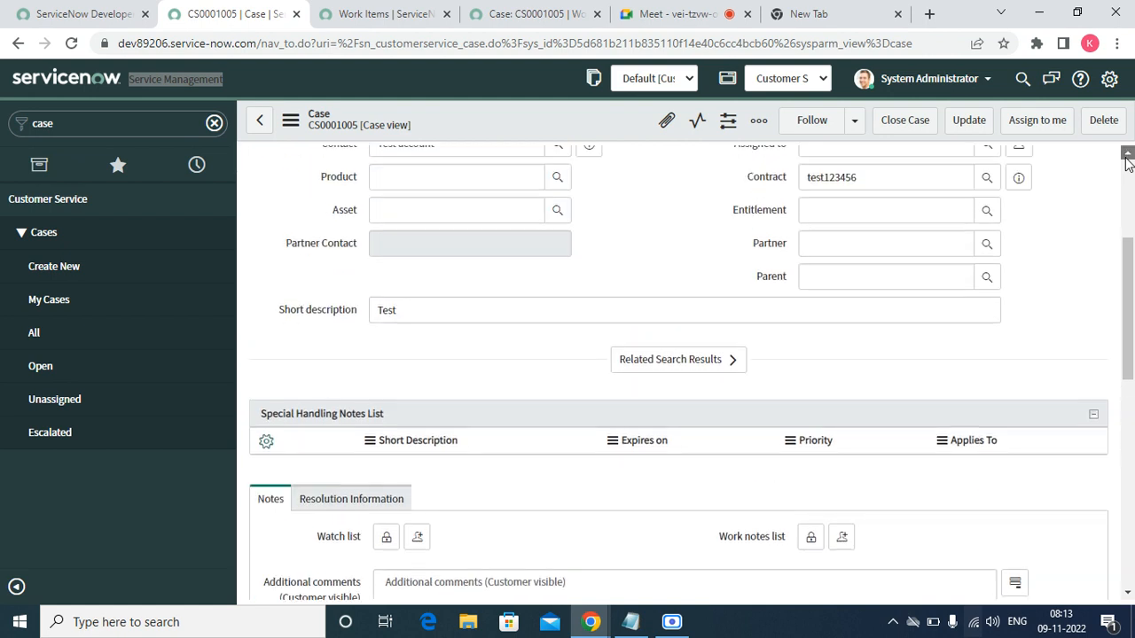
- Refresh the Work Items list showing CS0001005 queued in the Test queue
{"action": "left_click", "coordinate": [421, 12]}
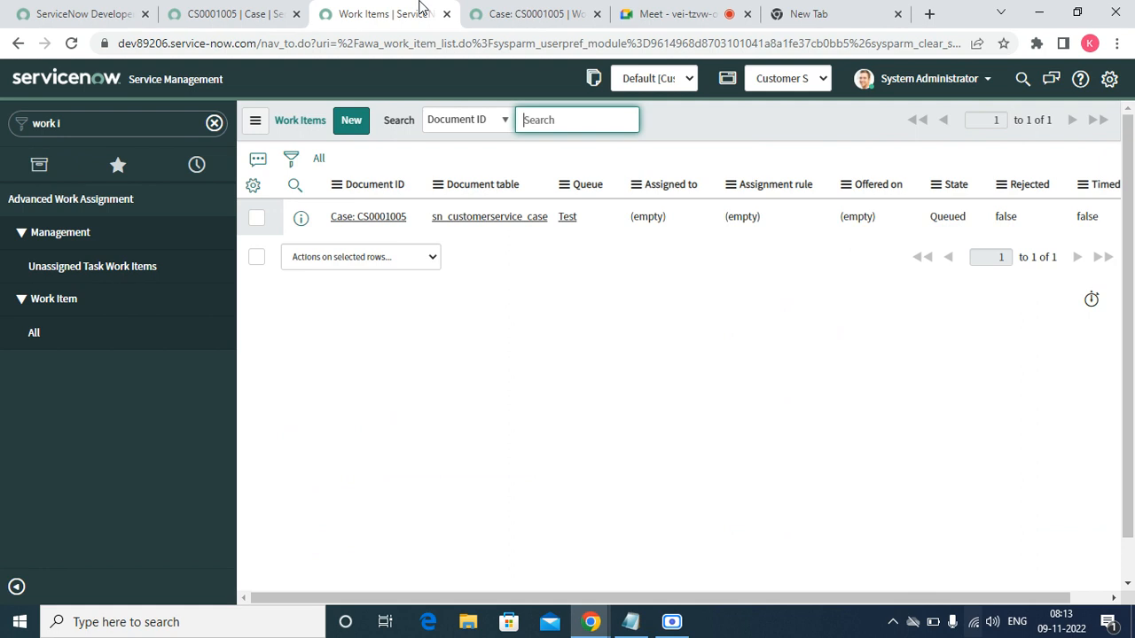
{"action": "left_click", "coordinate": [255, 120]}
{"action": "mouse_move", "coordinate": [272, 152]}
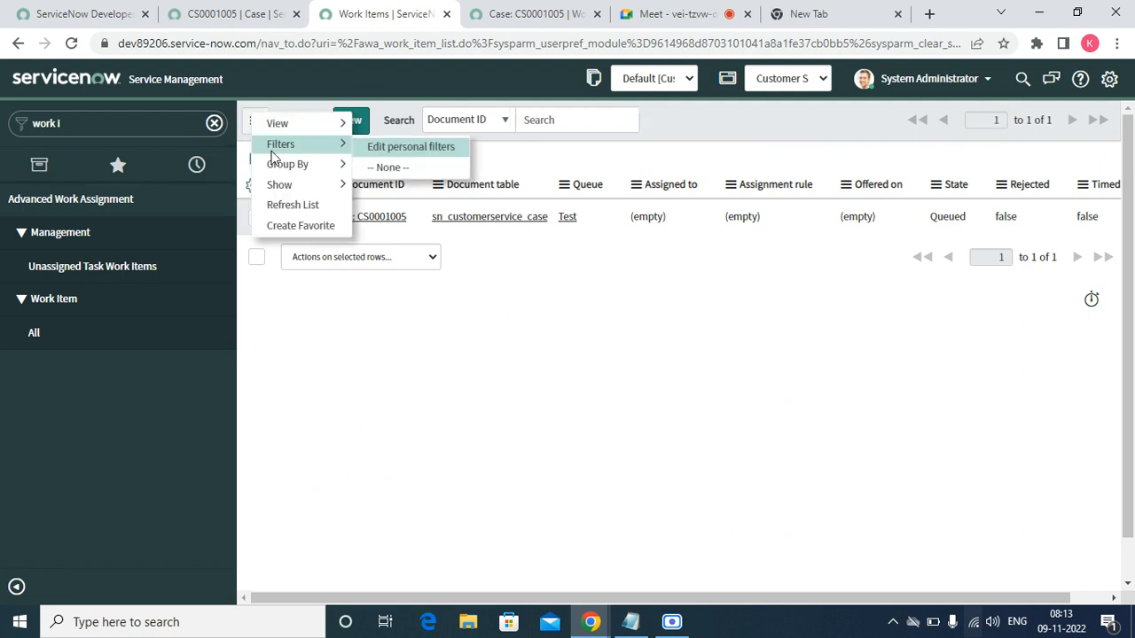
{"action": "left_click", "coordinate": [285, 205]}
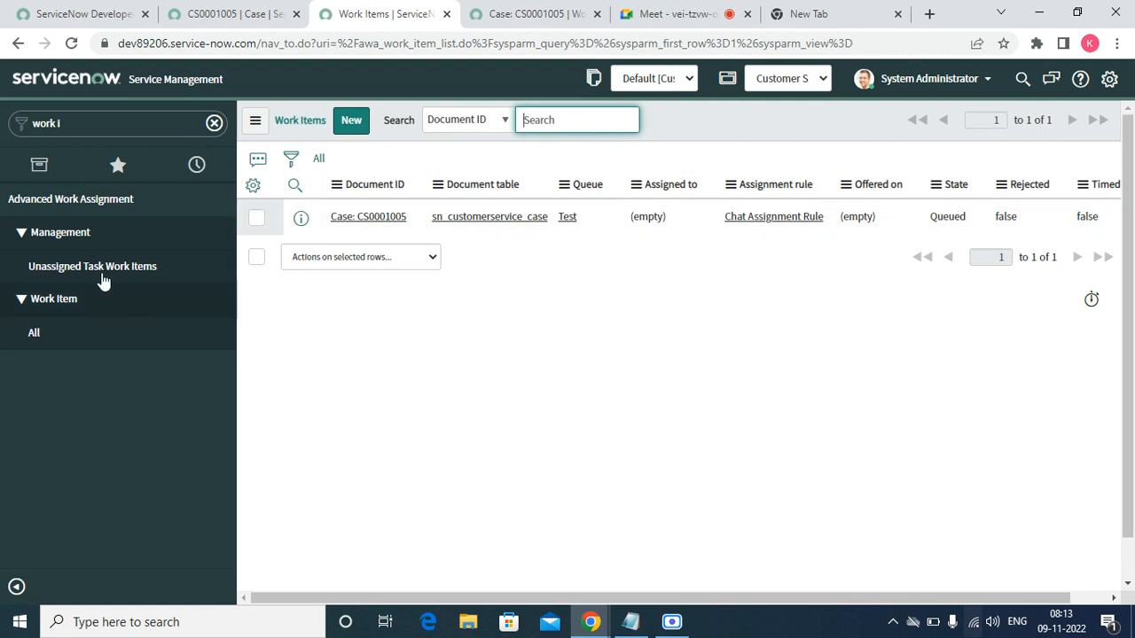
- Filter the navigator by 'service chan' and open Advanced Work Assignment Service Channels
{"action": "triple_click", "coordinate": [100, 123]}
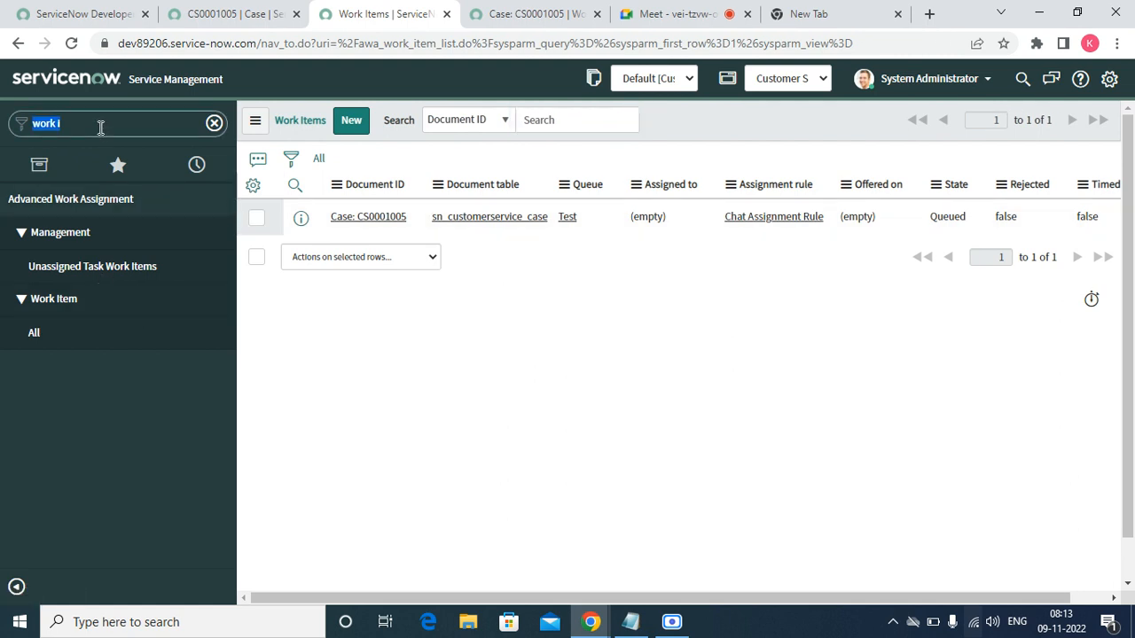
{"action": "type", "text": "sericce c"}
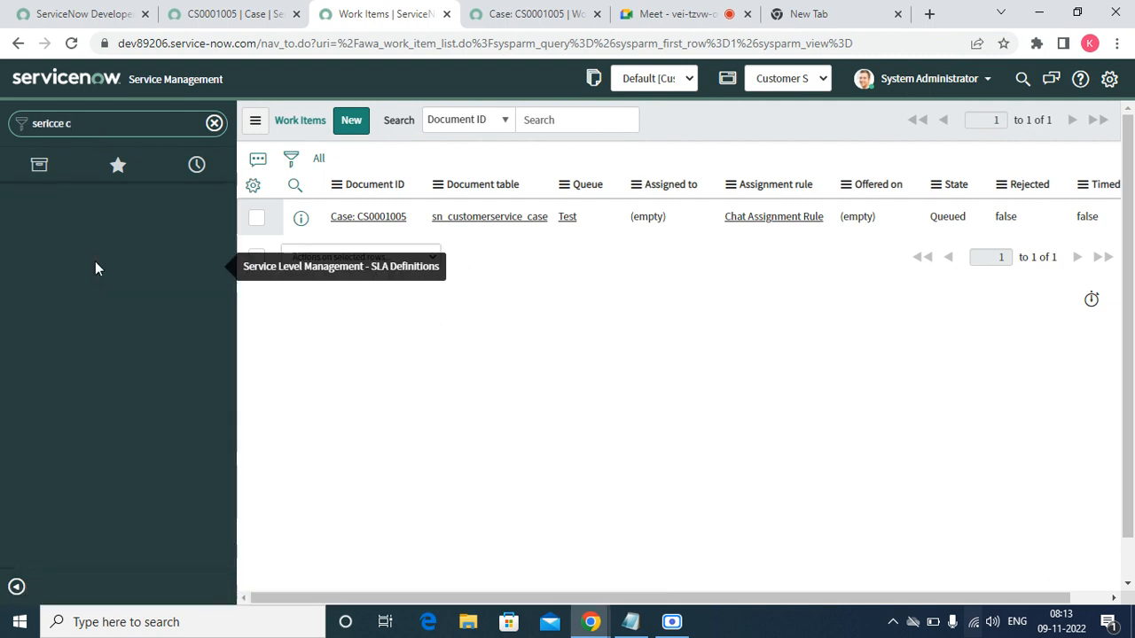
{"action": "key", "text": "BackSpace"}
{"action": "key", "text": "BackSpace"}
{"action": "key", "text": "BackSpace"}
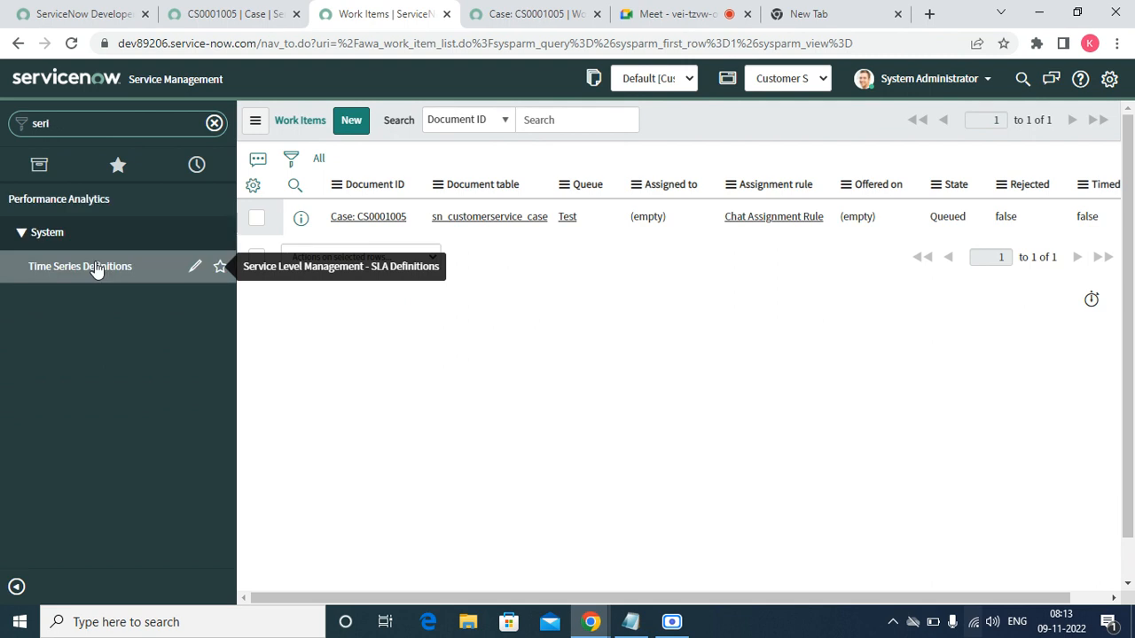
{"action": "key", "text": "BackSpace"}
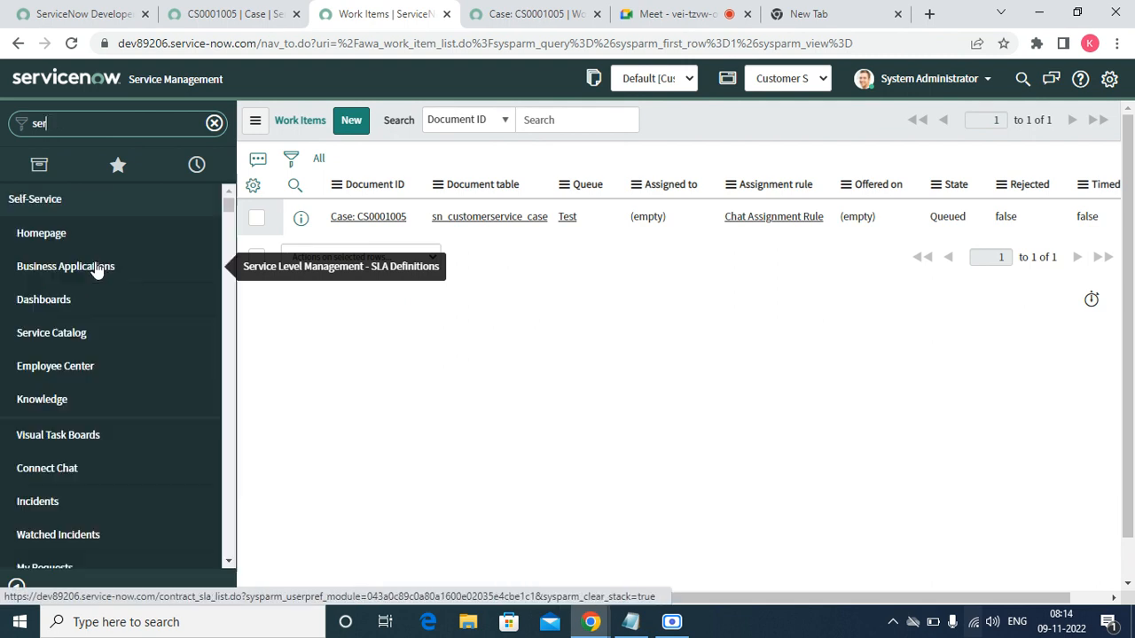
{"action": "type", "text": "vice"}
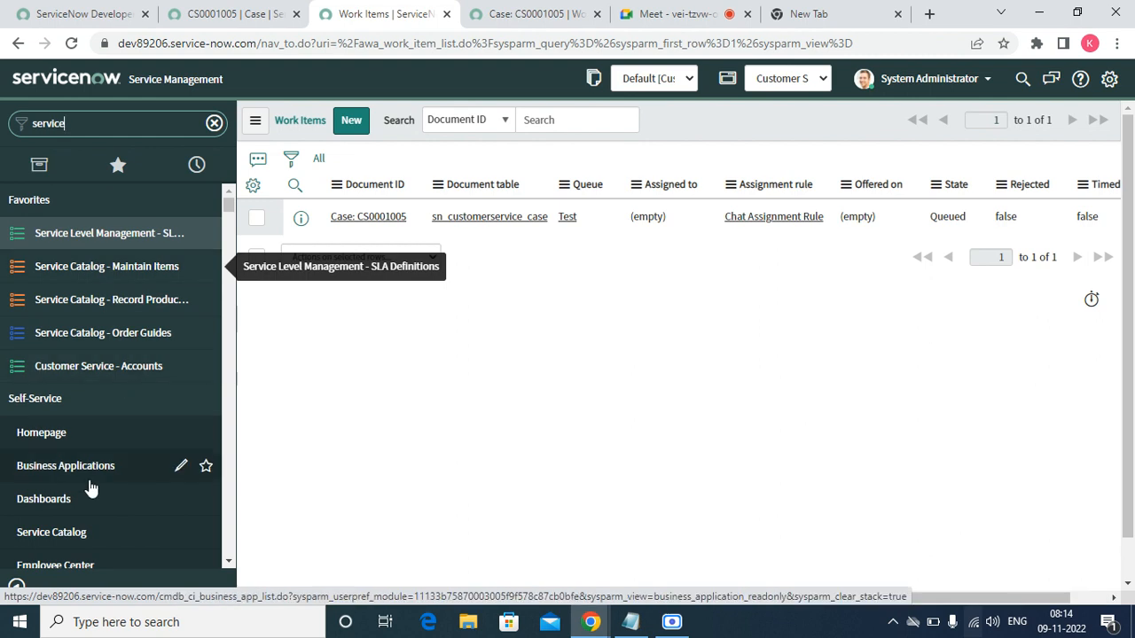
{"action": "type", "text": "mmmmcc"}
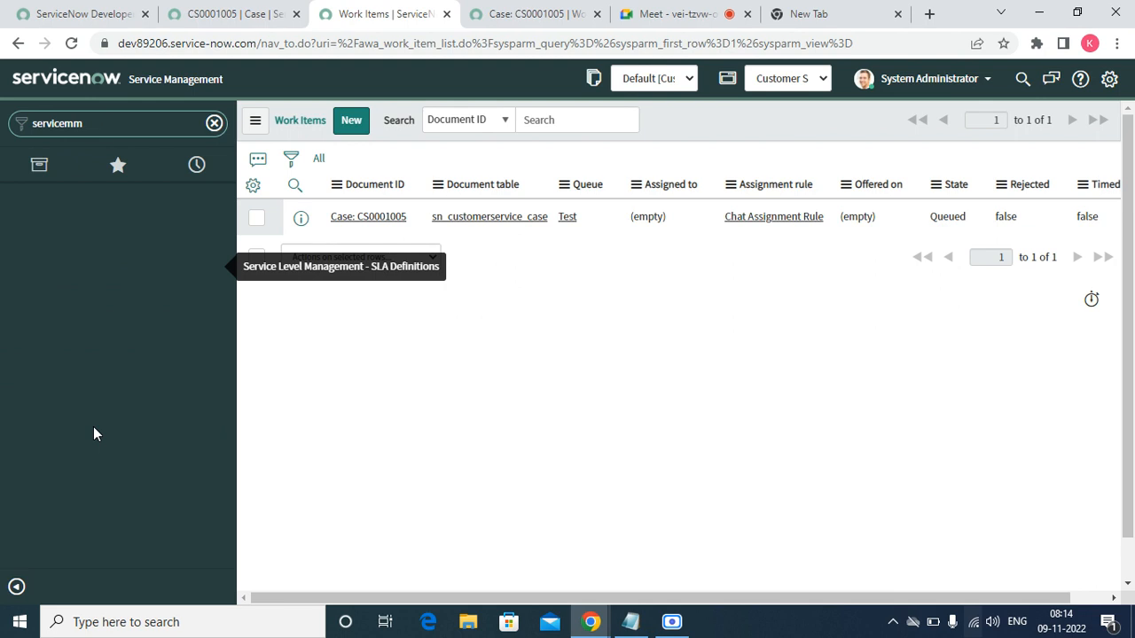
{"action": "key", "text": "BackSpace"}
{"action": "key", "text": "BackSpace"}
{"action": "type", "text": "c"}
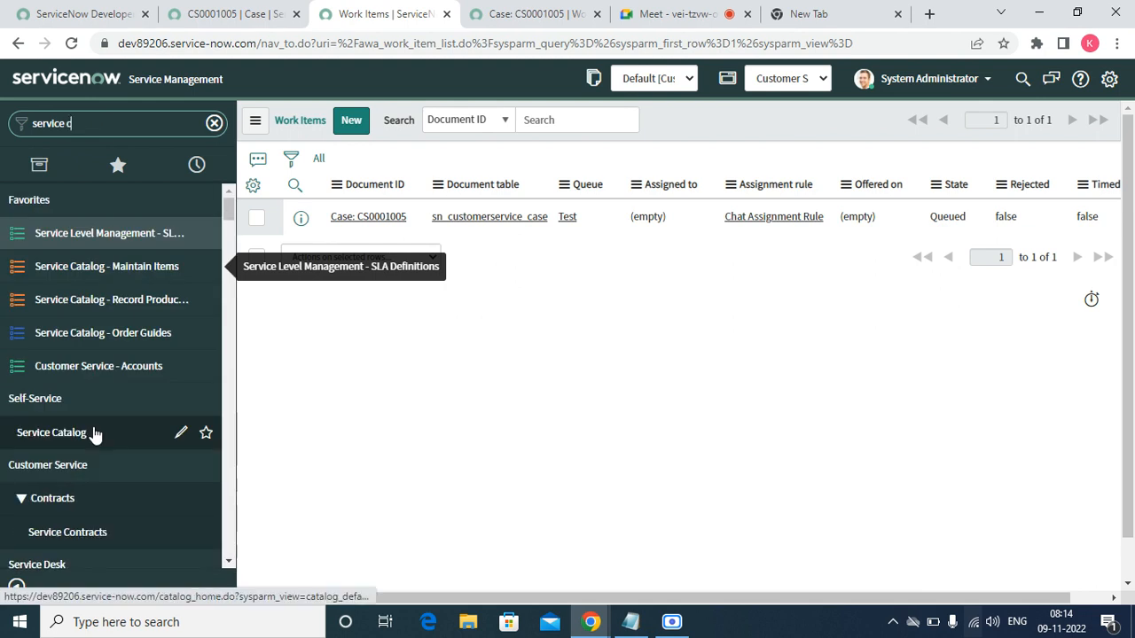
{"action": "type", "text": "han"}
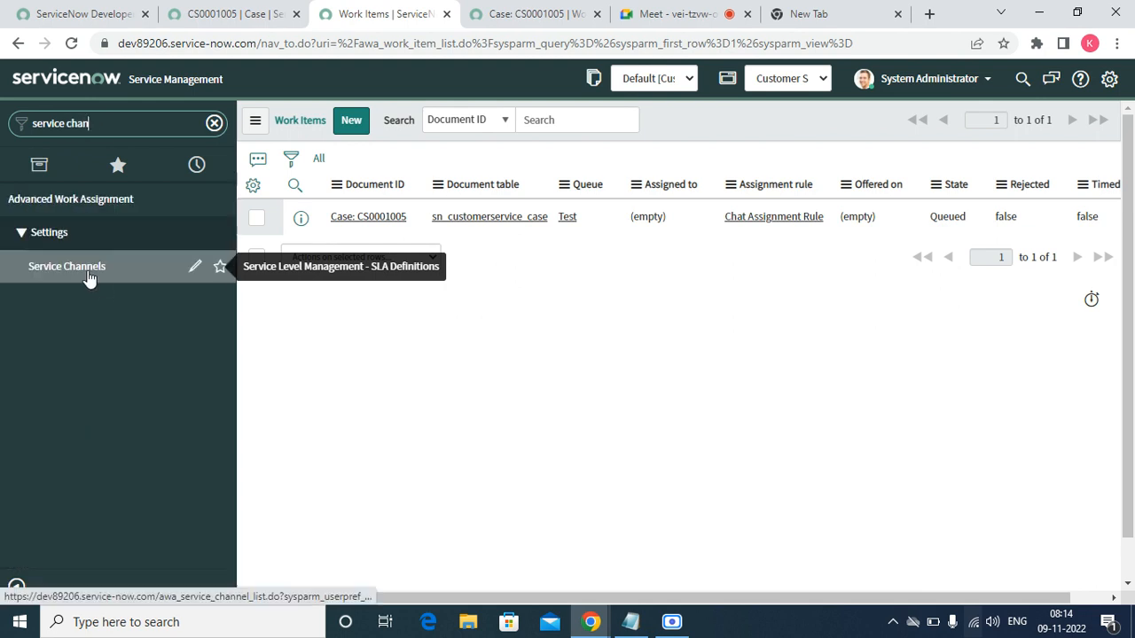
{"action": "left_click", "coordinate": [88, 274]}
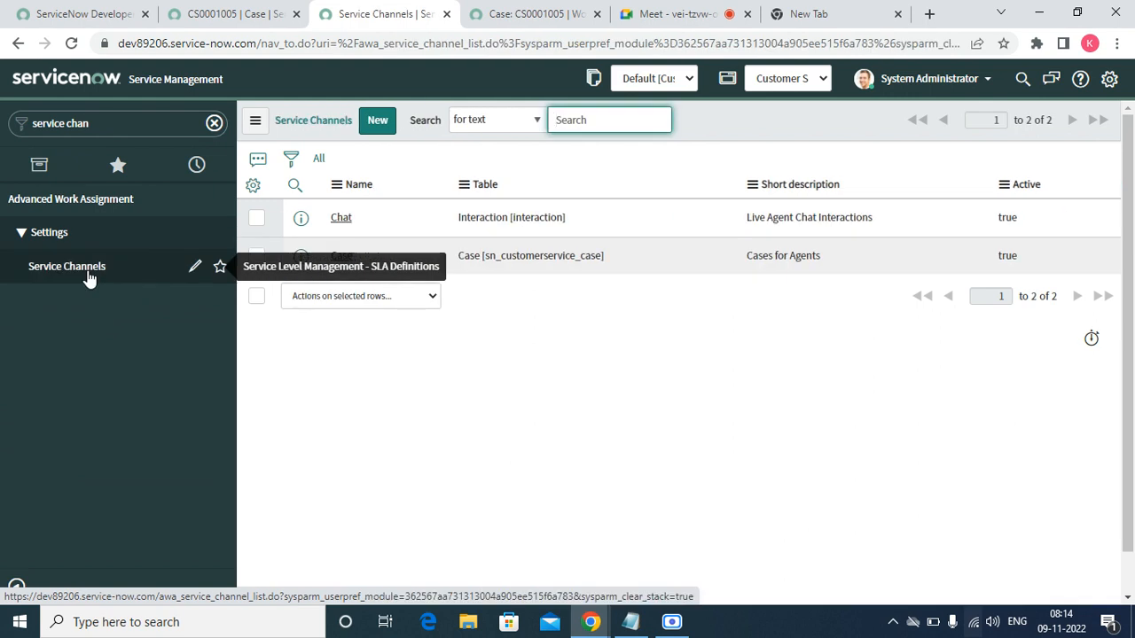
- Clear the stray text highlight and refresh the Service Channels list
{"action": "left_click_drag", "start_coordinate": [541, 309], "coordinate": [334, 255]}
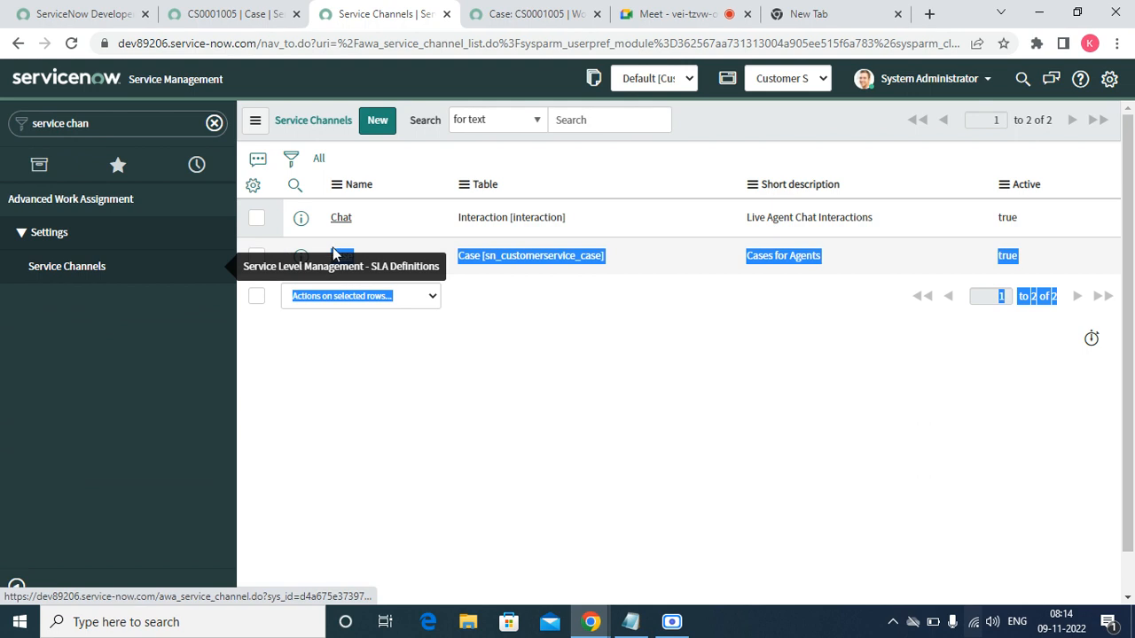
{"action": "left_click", "coordinate": [580, 342]}
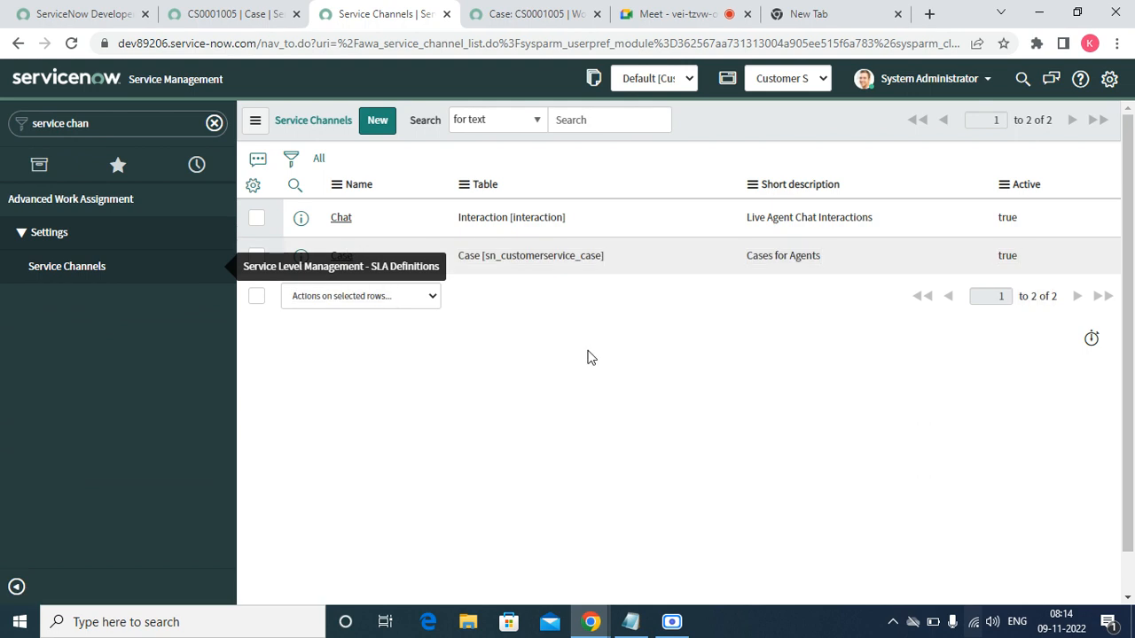
{"action": "right_click", "coordinate": [725, 122]}
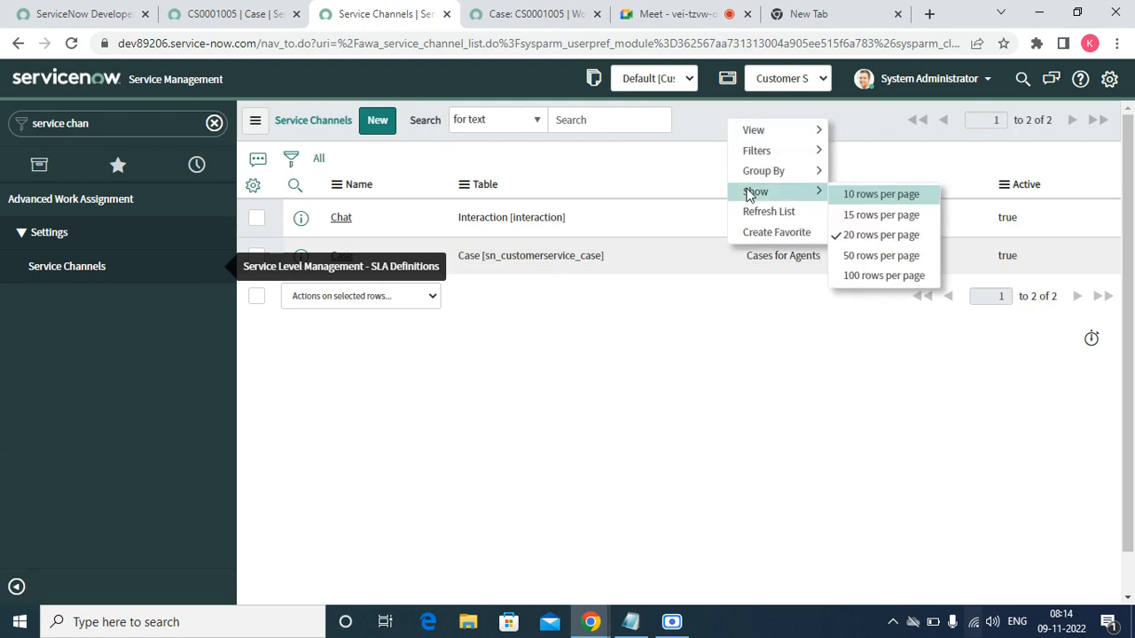
{"action": "left_click", "coordinate": [754, 209]}
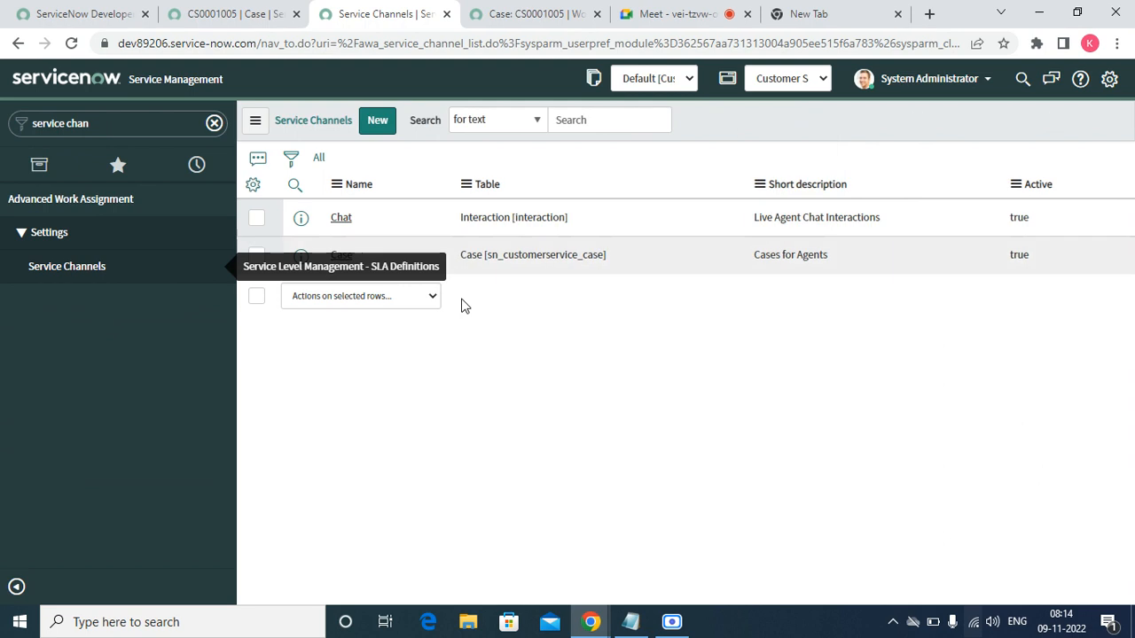
- Open the Case service channel record in a new browser tab
{"action": "left_click", "coordinate": [302, 256]}
{"action": "right_click", "coordinate": [303, 256]}
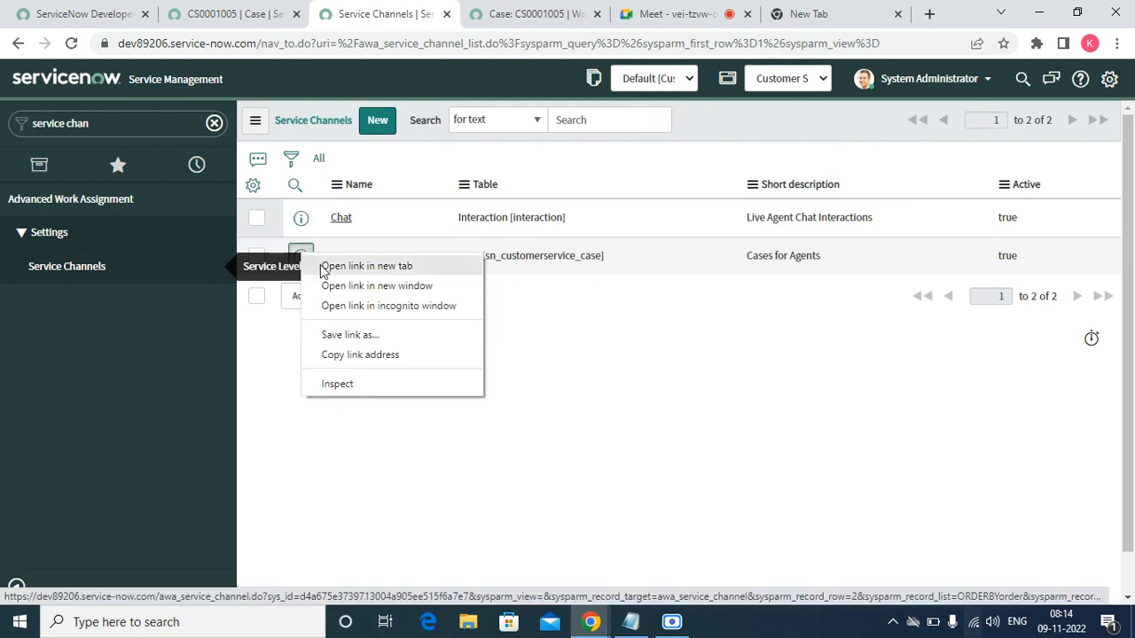
{"action": "left_click", "coordinate": [321, 263]}
{"action": "left_click", "coordinate": [465, 18]}
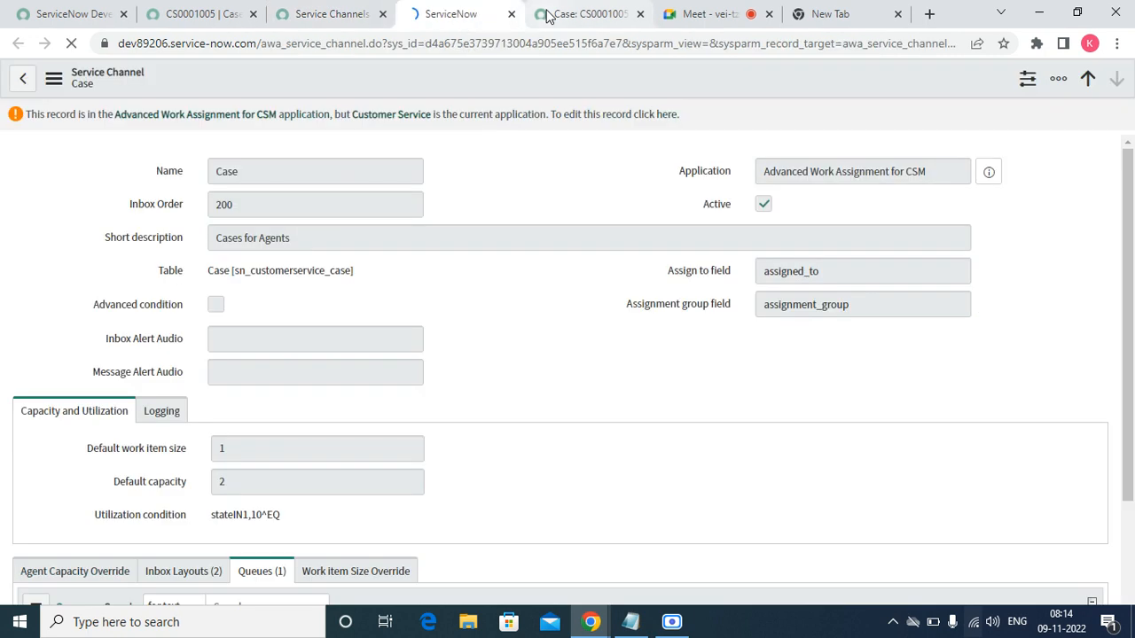
- Review the Case service channel record and make it editable in Advanced Work Assignment for CSM
{"action": "left_click", "coordinate": [548, 15]}
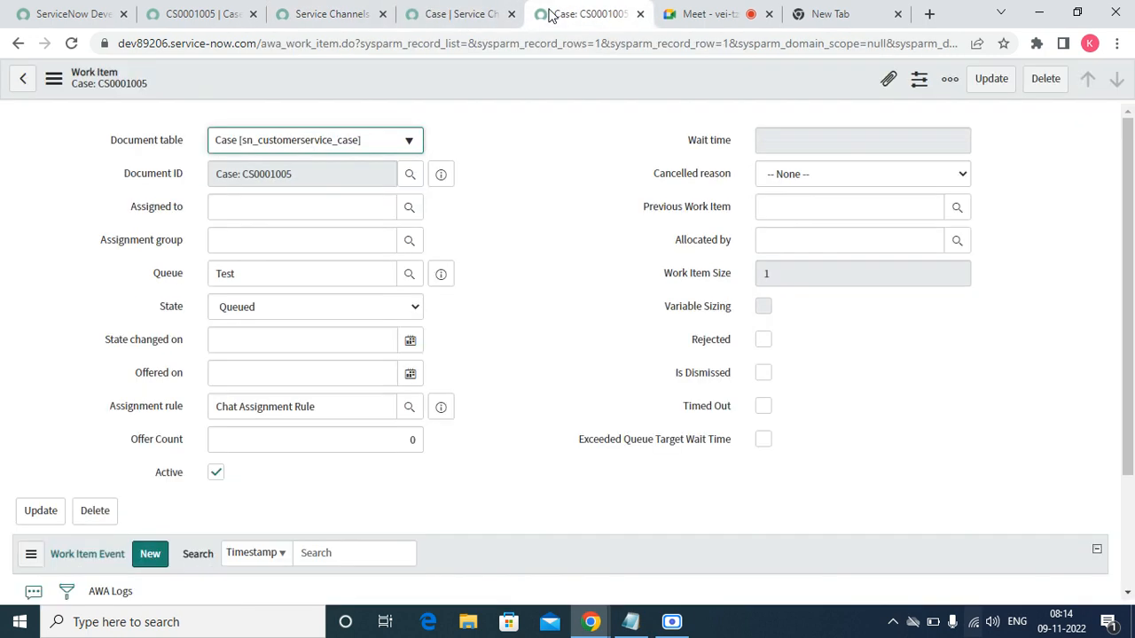
{"action": "left_click", "coordinate": [459, 14]}
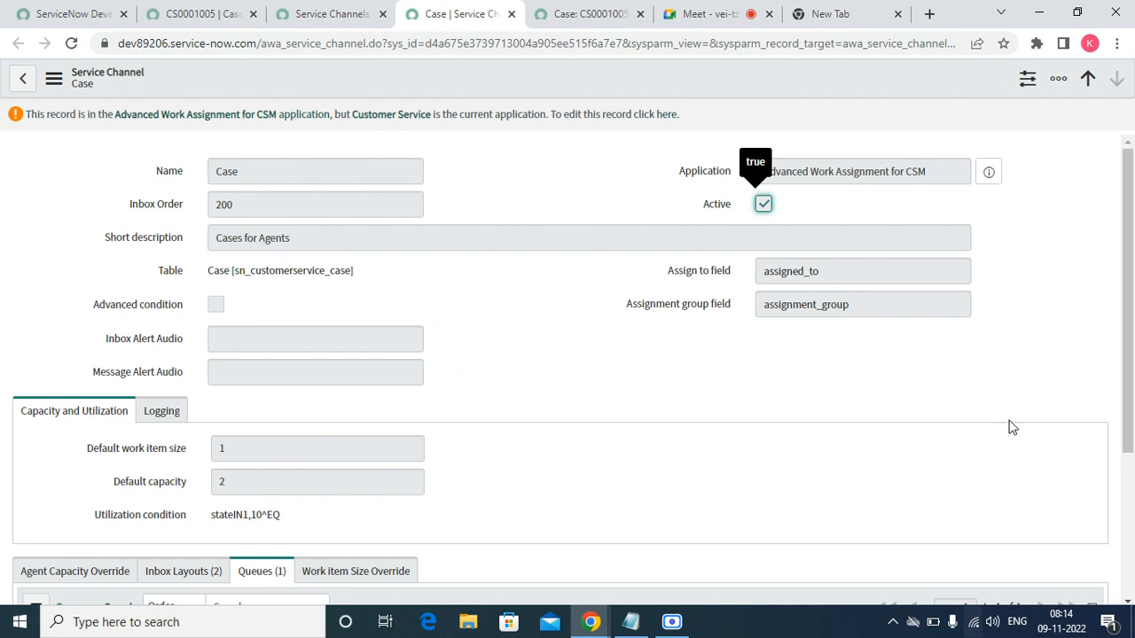
{"action": "left_click", "coordinate": [1126, 605]}
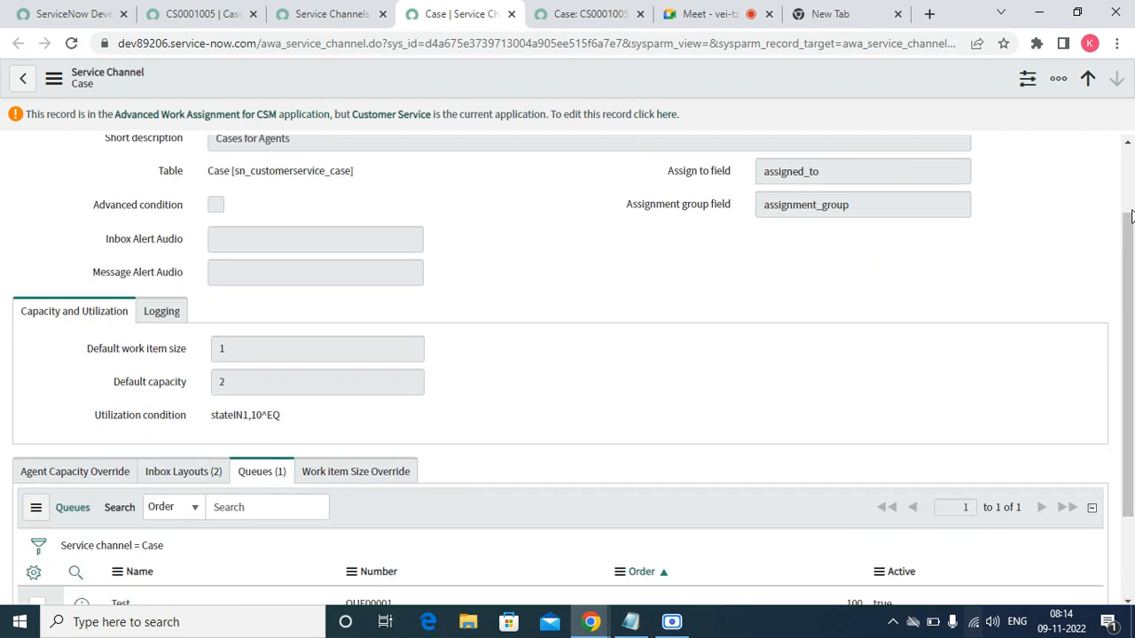
{"action": "left_click", "coordinate": [1130, 147]}
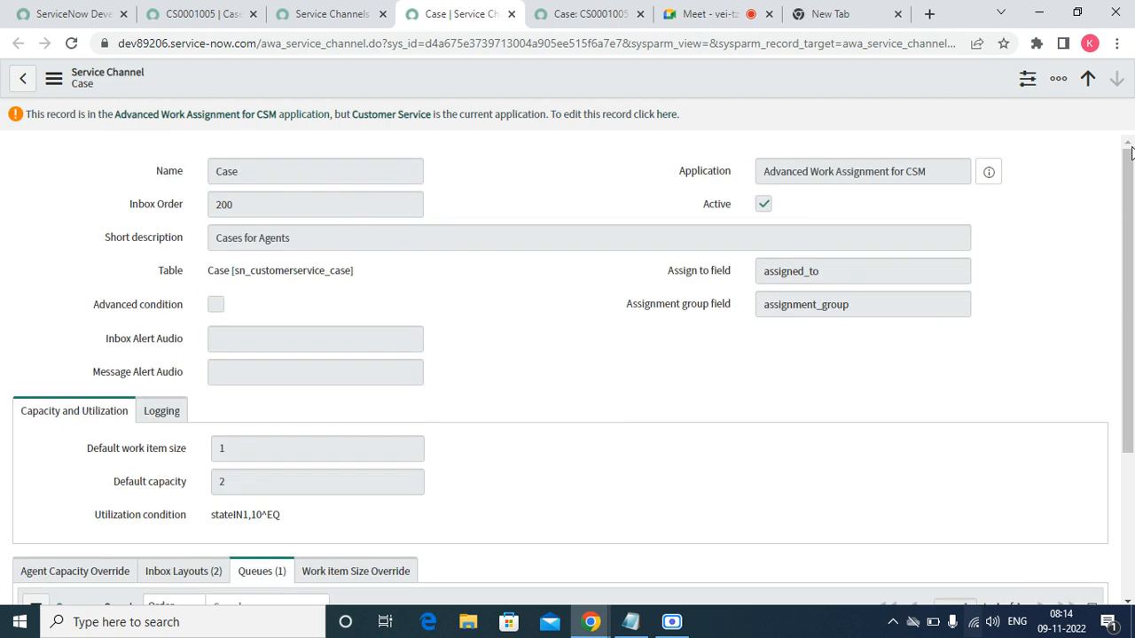
{"action": "left_click", "coordinate": [668, 115]}
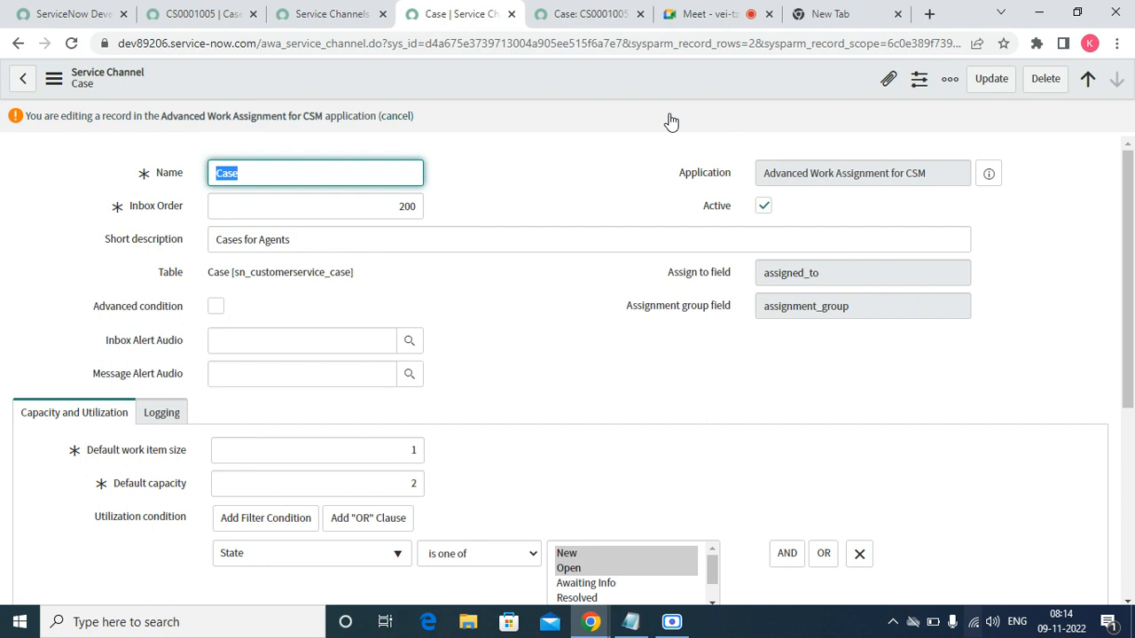
{"action": "left_click", "coordinate": [585, 14]}
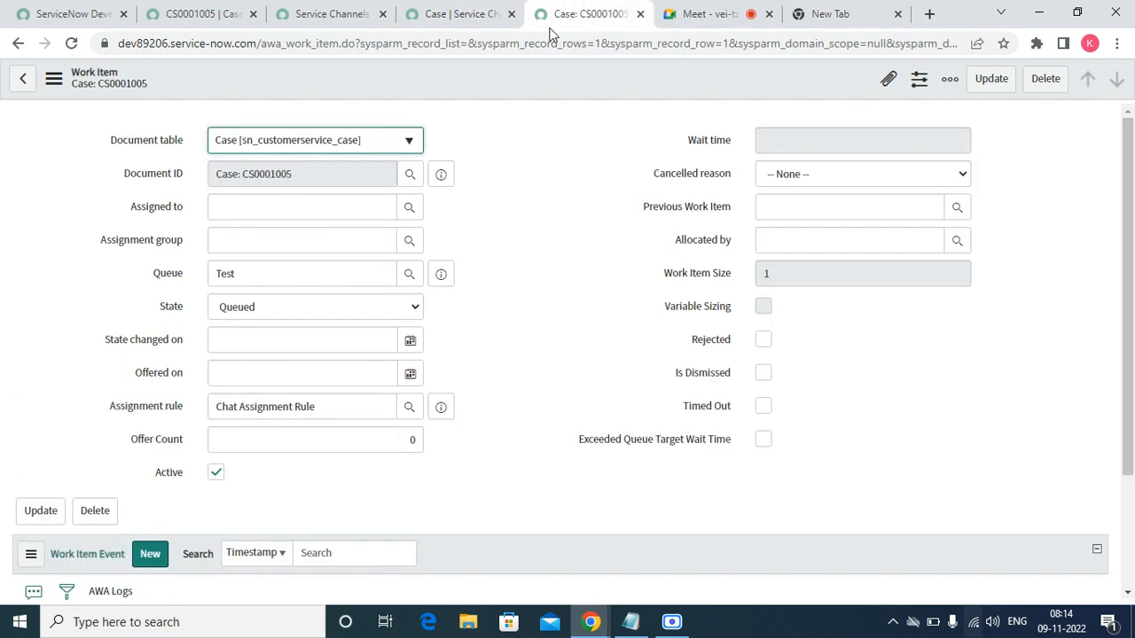
{"action": "left_click", "coordinate": [339, 18]}
{"action": "left_click", "coordinate": [206, 16]}
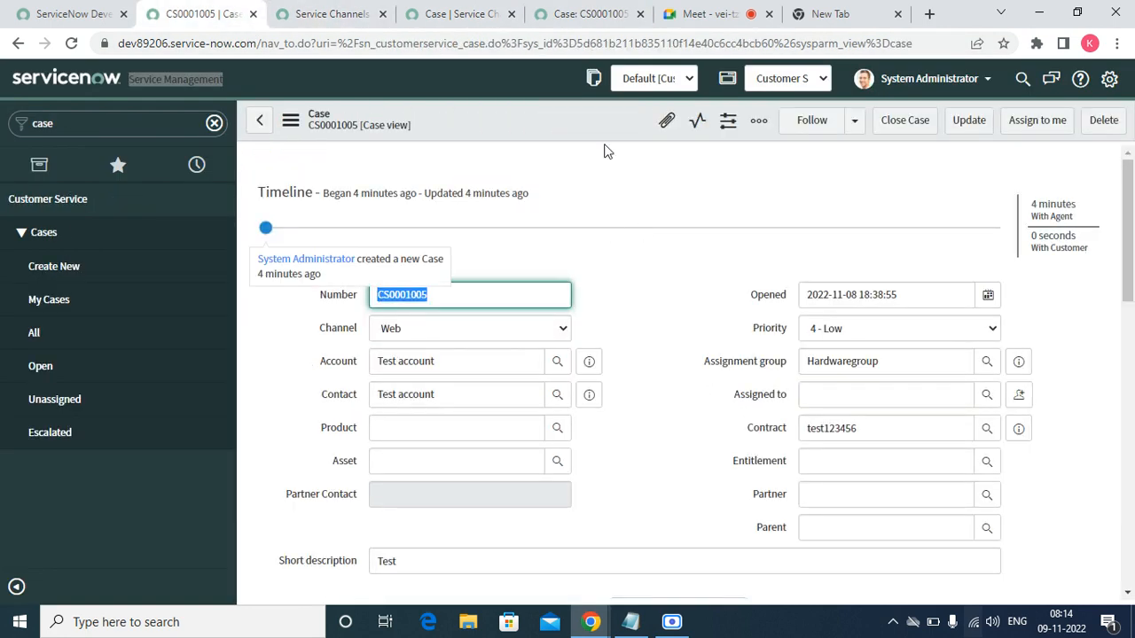
{"action": "left_click", "coordinate": [567, 13]}
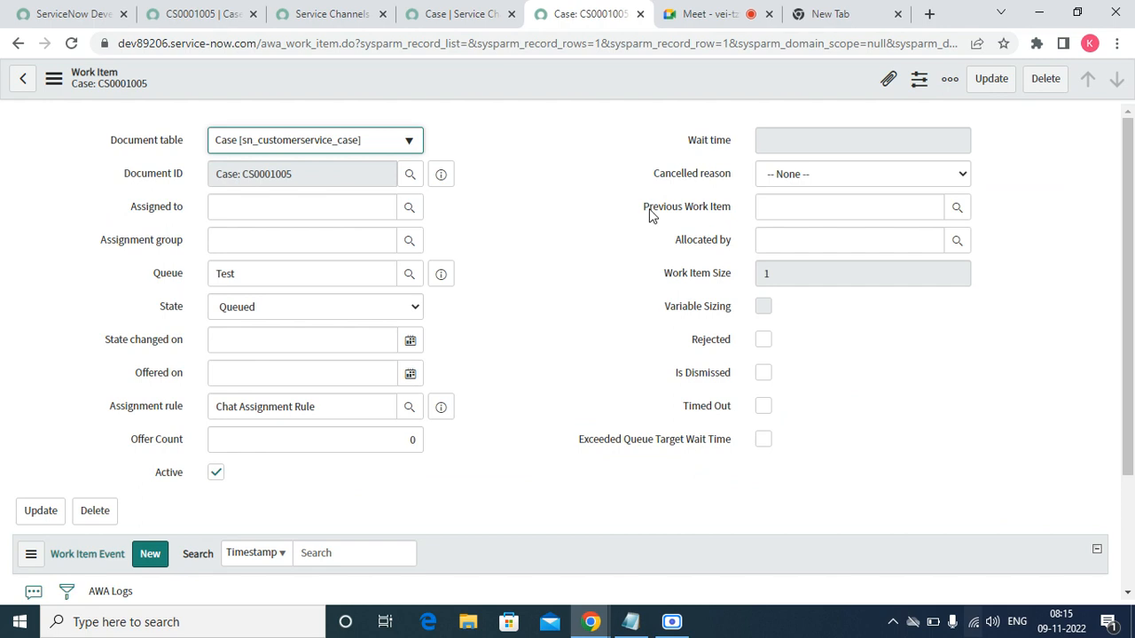
{"action": "left_click", "coordinate": [425, 14]}
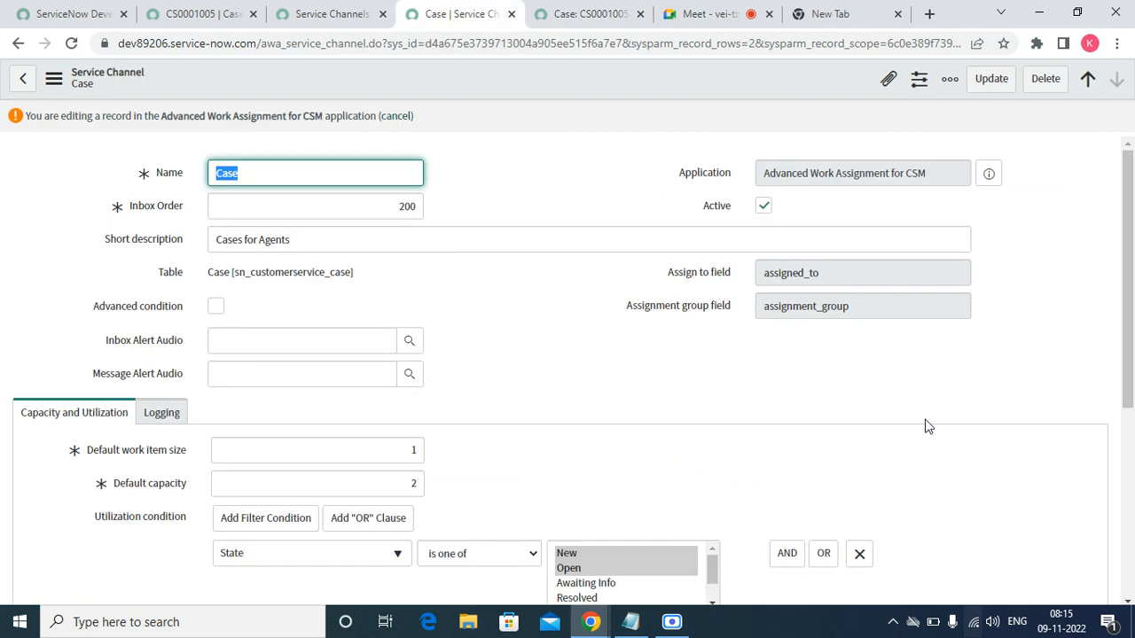
{"action": "left_click", "coordinate": [1128, 601]}
{"action": "left_click", "coordinate": [1128, 602]}
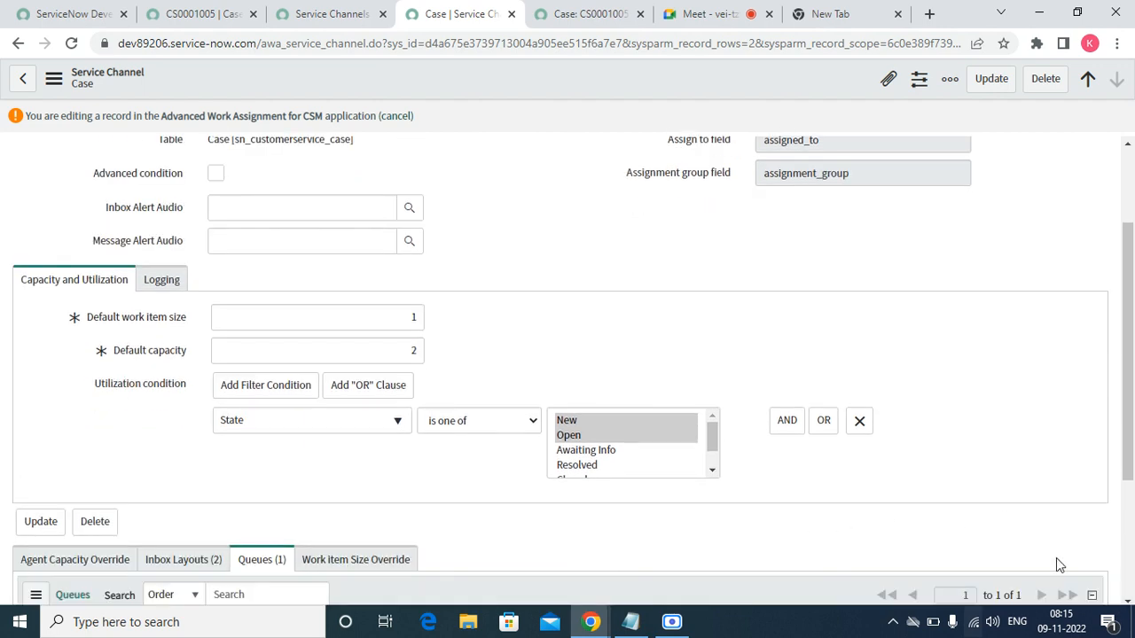
{"action": "left_click", "coordinate": [1128, 602]}
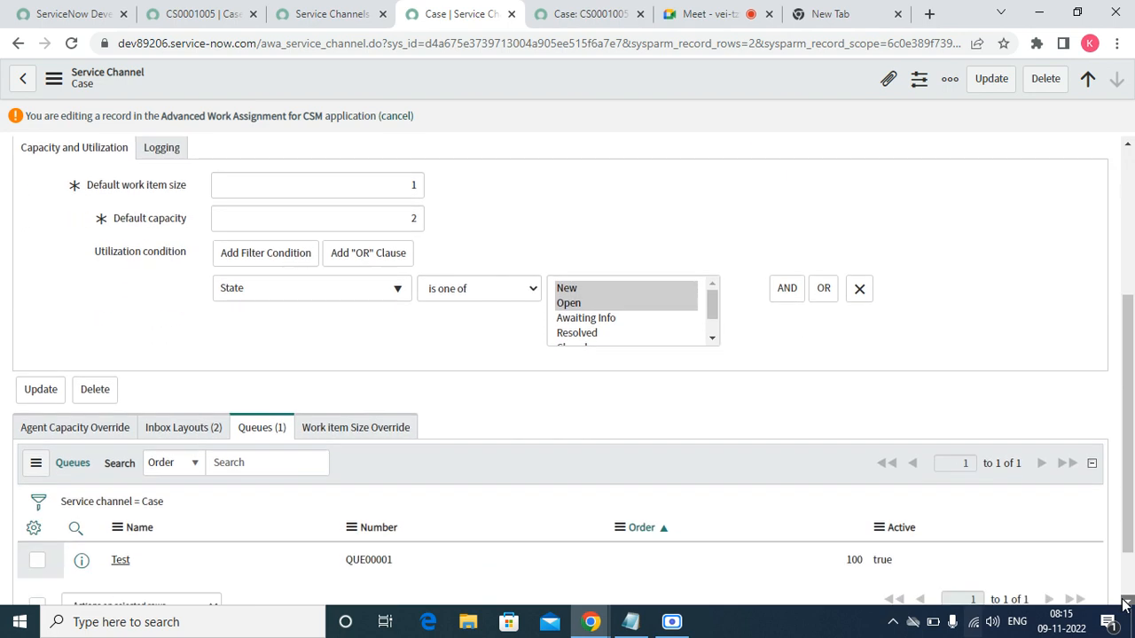
{"action": "left_click", "coordinate": [1129, 602]}
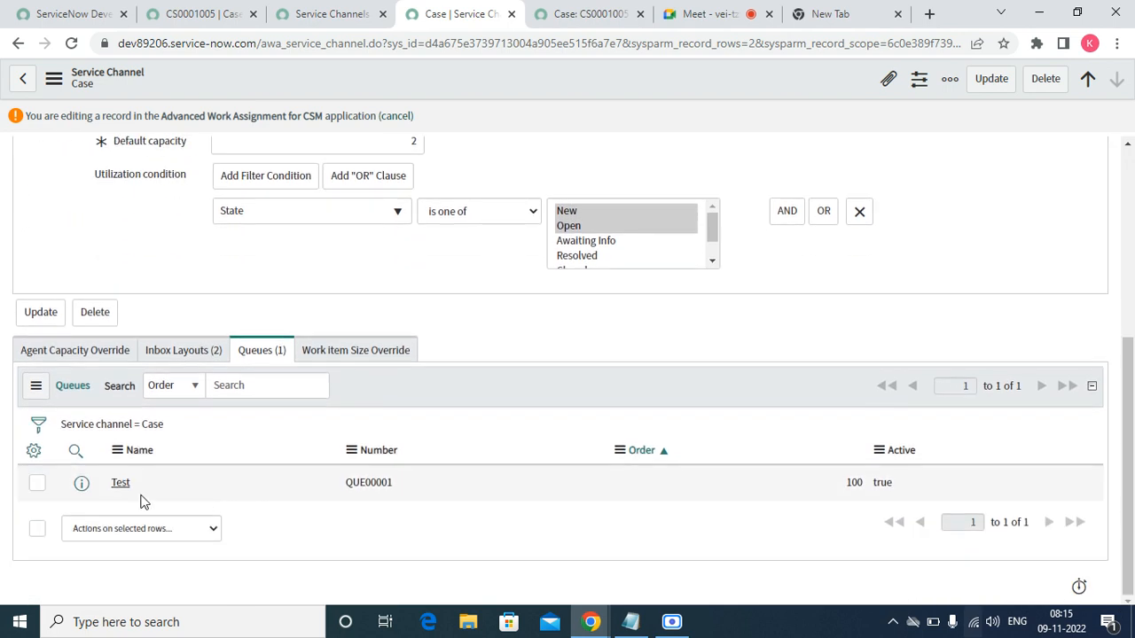
- Open the Test queue's Hardwaregroup : Chat Assignment Rule eligibility entry, eligible at 3 minutes
{"action": "left_click", "coordinate": [119, 484]}
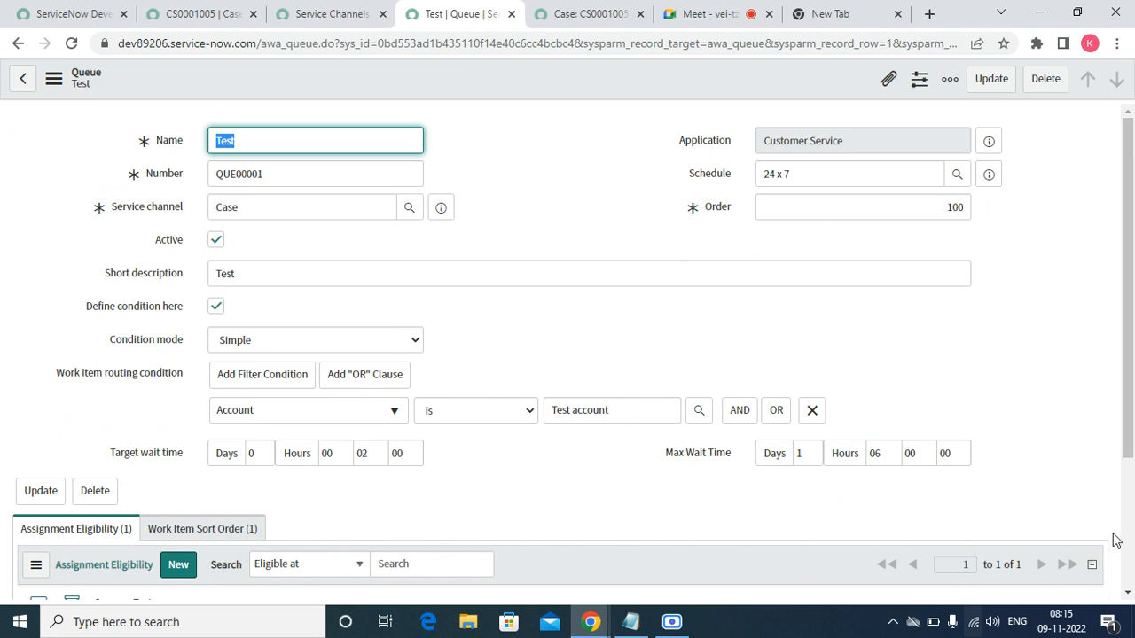
{"action": "scroll", "coordinate": [1124, 596], "scroll_direction": "down", "scroll_amount": 2}
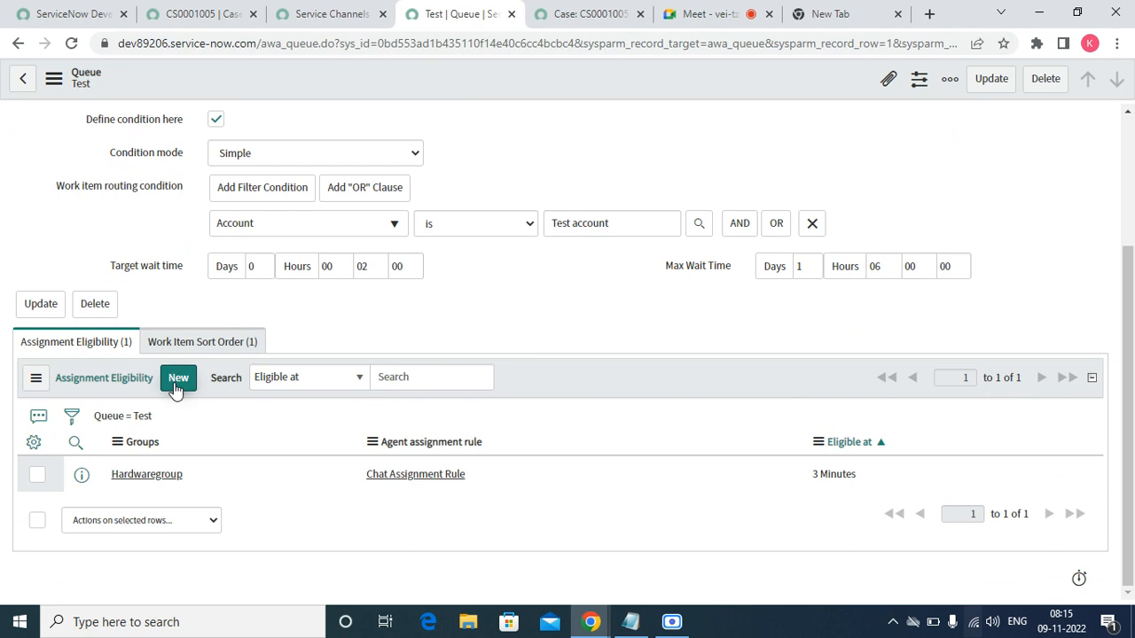
{"action": "left_click", "coordinate": [137, 475]}
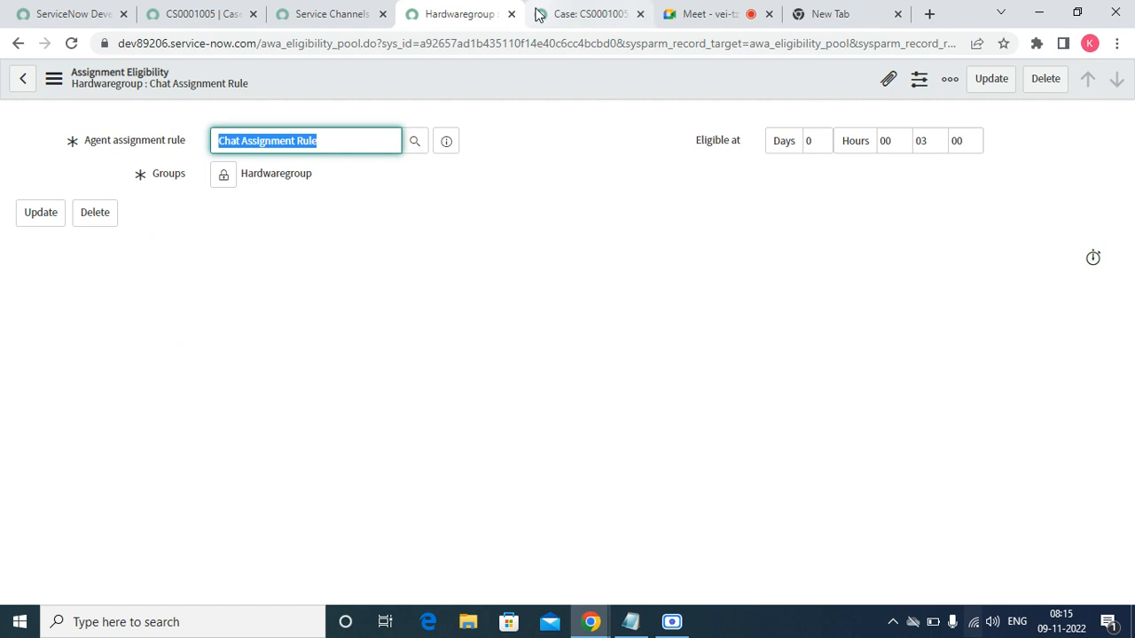
- Detach and close the CS0001005 case window, then filter the navigator by 'proper'
{"action": "left_click", "coordinate": [333, 15]}
{"action": "left_click_drag", "start_coordinate": [209, 15], "coordinate": [870, 431]}
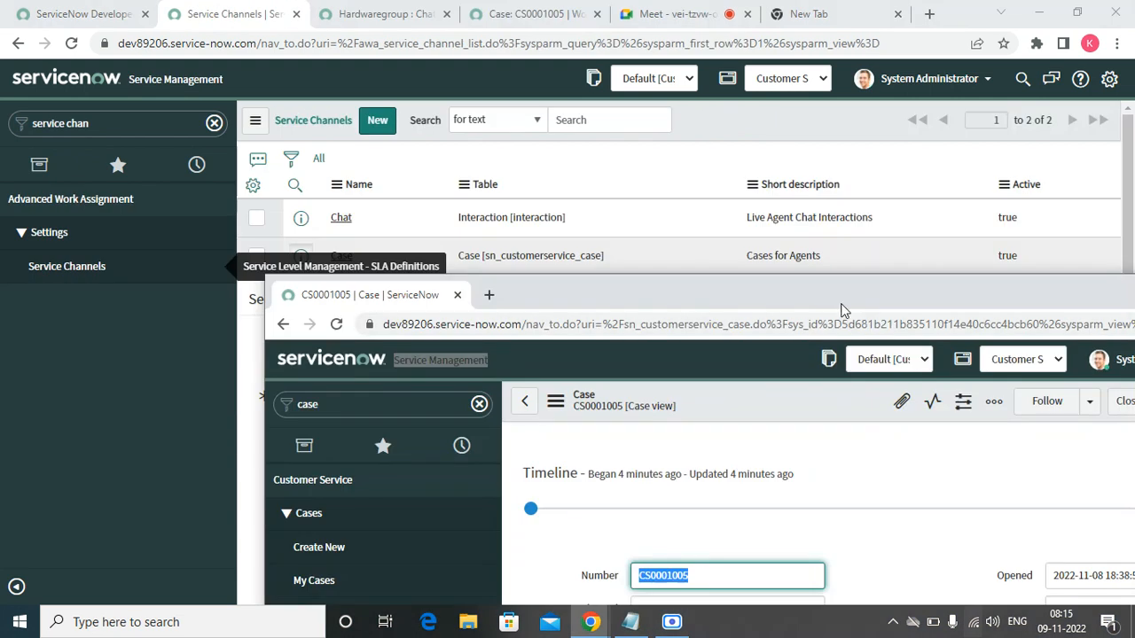
{"action": "left_click_drag", "start_coordinate": [927, 296], "coordinate": [771, 281]}
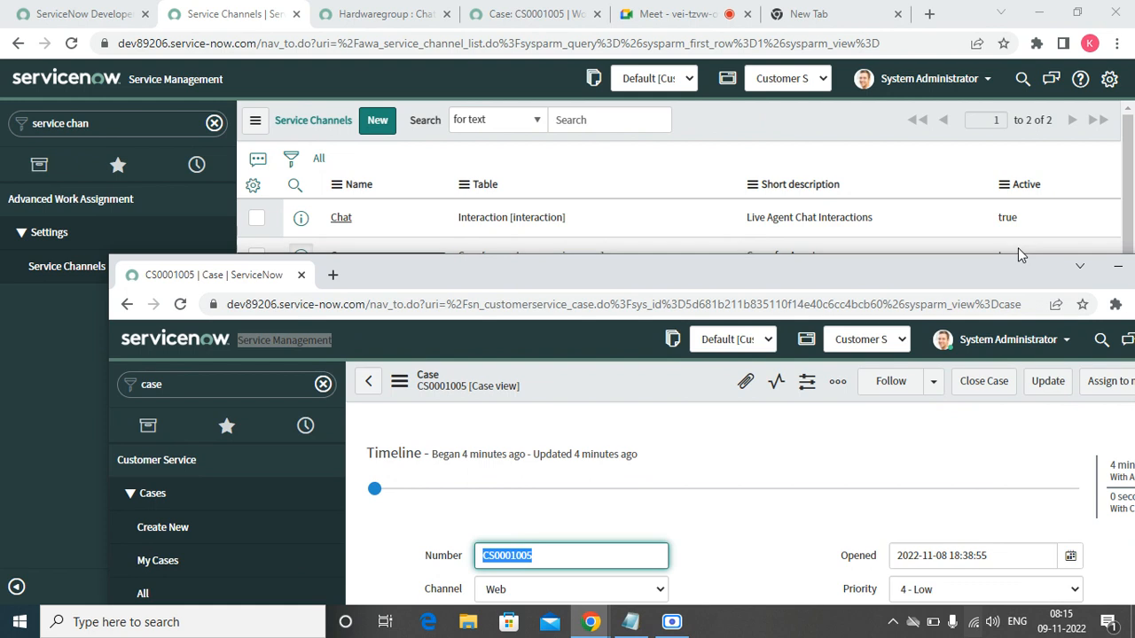
{"action": "left_click_drag", "start_coordinate": [1010, 272], "coordinate": [869, 269]}
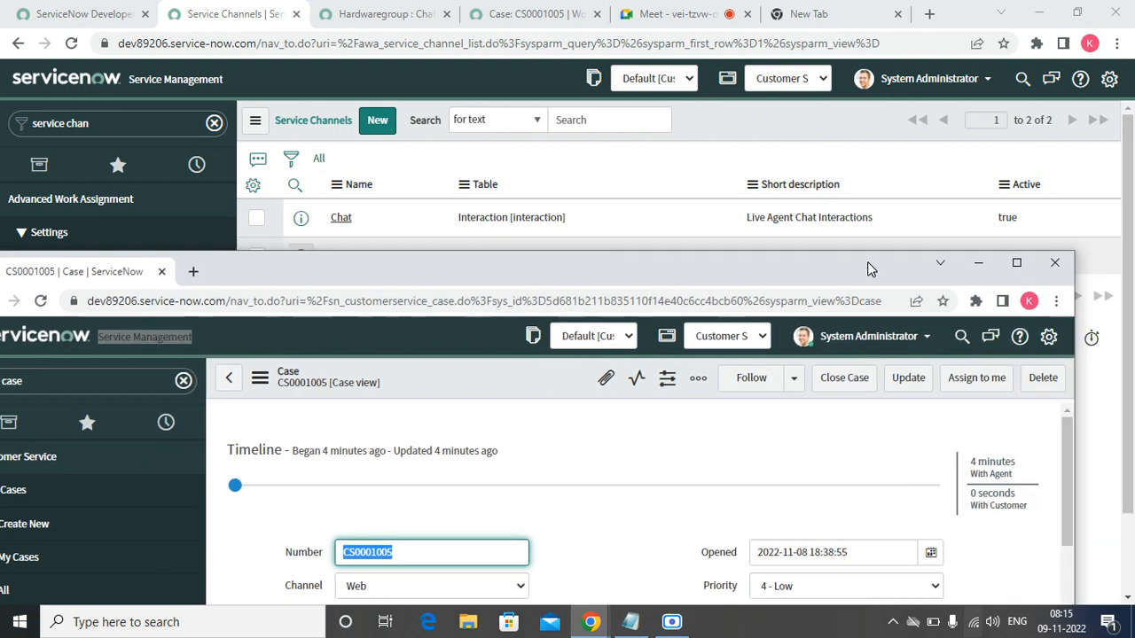
{"action": "left_click", "coordinate": [1054, 263]}
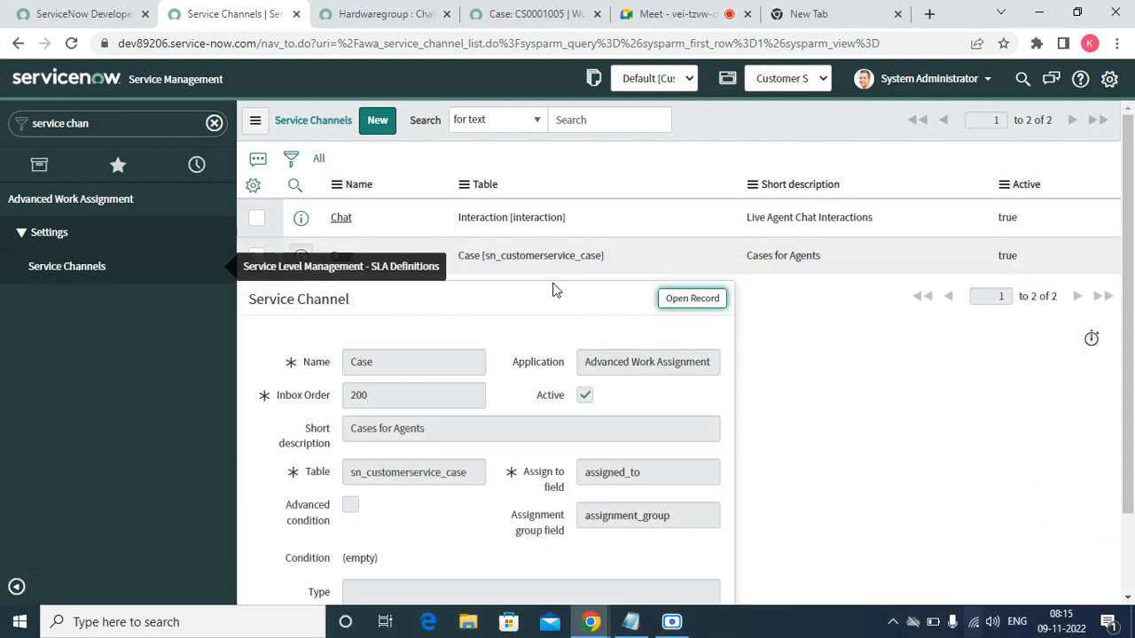
{"action": "left_click", "coordinate": [131, 129]}
{"action": "type", "text": "proper"}
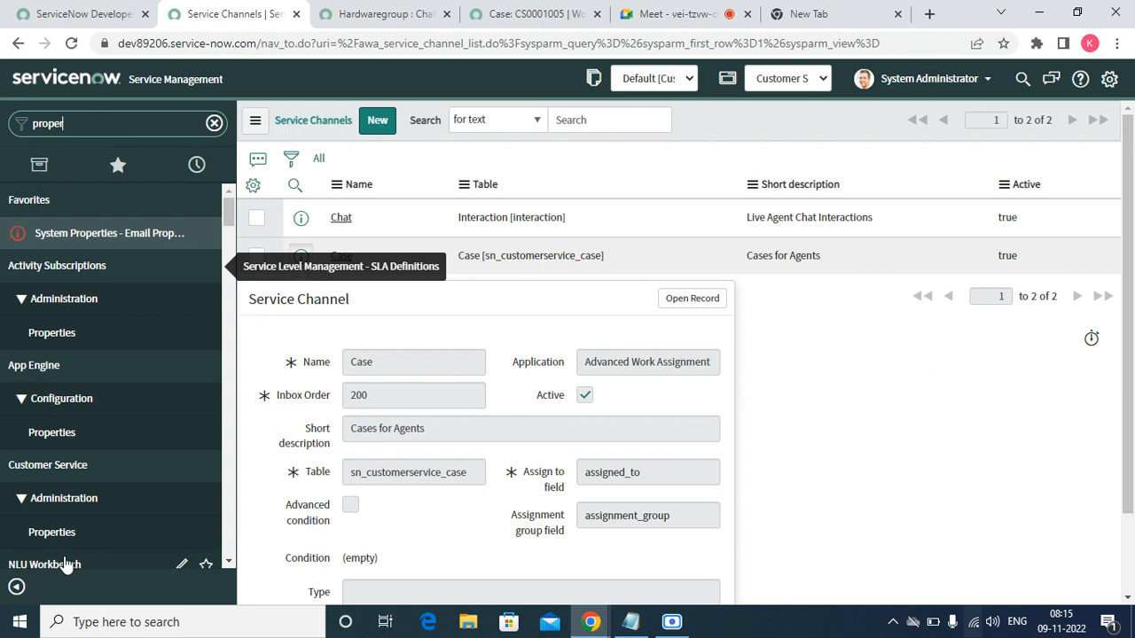
- Open Customer Service Properties and review settings such as 10 new cases per consumer per day
{"action": "left_click", "coordinate": [48, 530]}
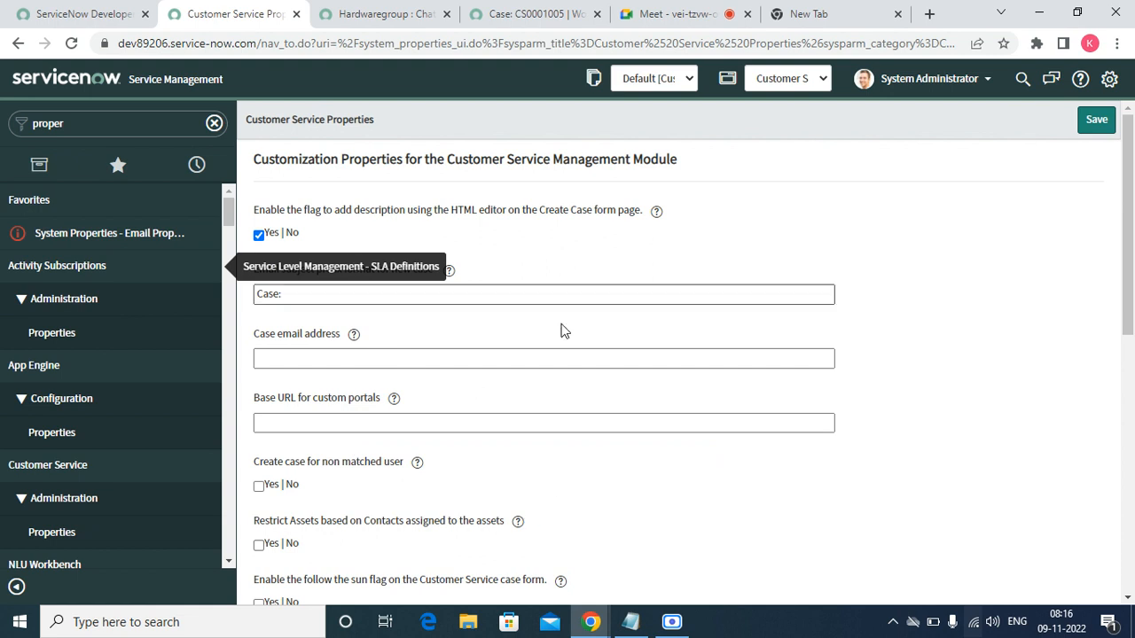
{"action": "scroll", "coordinate": [1128, 601], "scroll_direction": "down", "scroll_amount": 5}
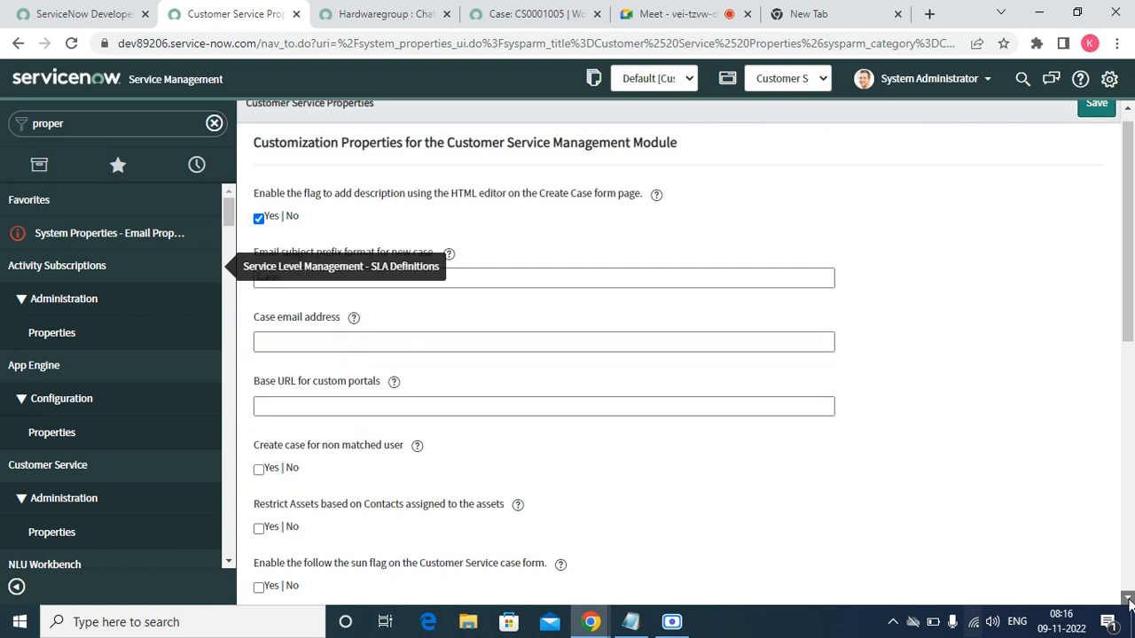
{"action": "scroll", "coordinate": [1129, 602], "scroll_direction": "down", "scroll_amount": 4}
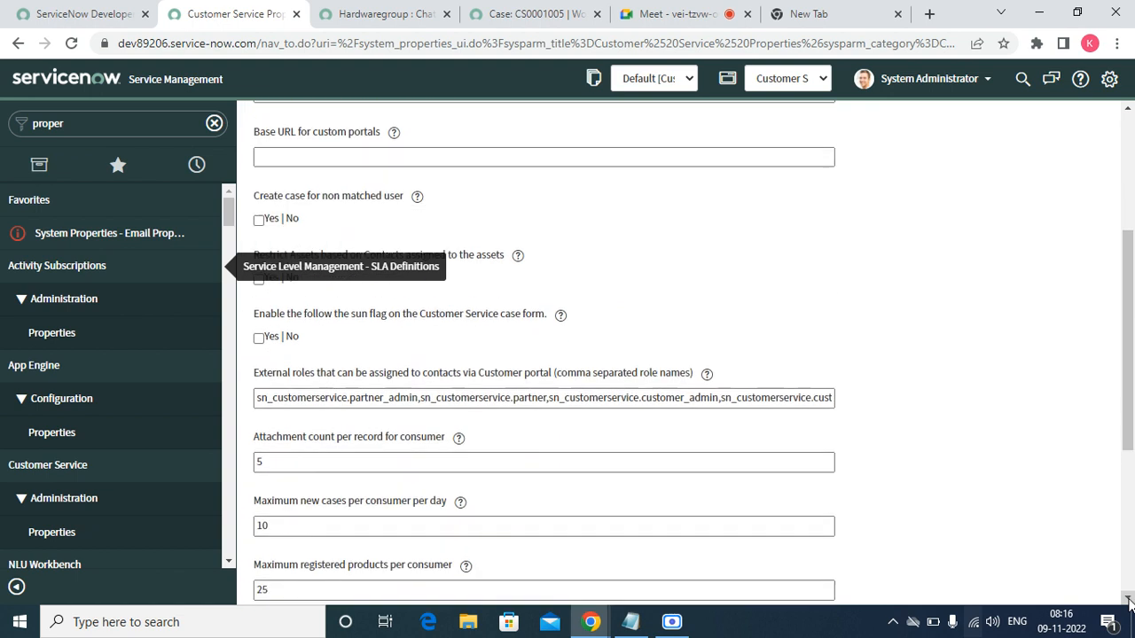
{"action": "scroll", "coordinate": [1128, 602], "scroll_direction": "down", "scroll_amount": 4}
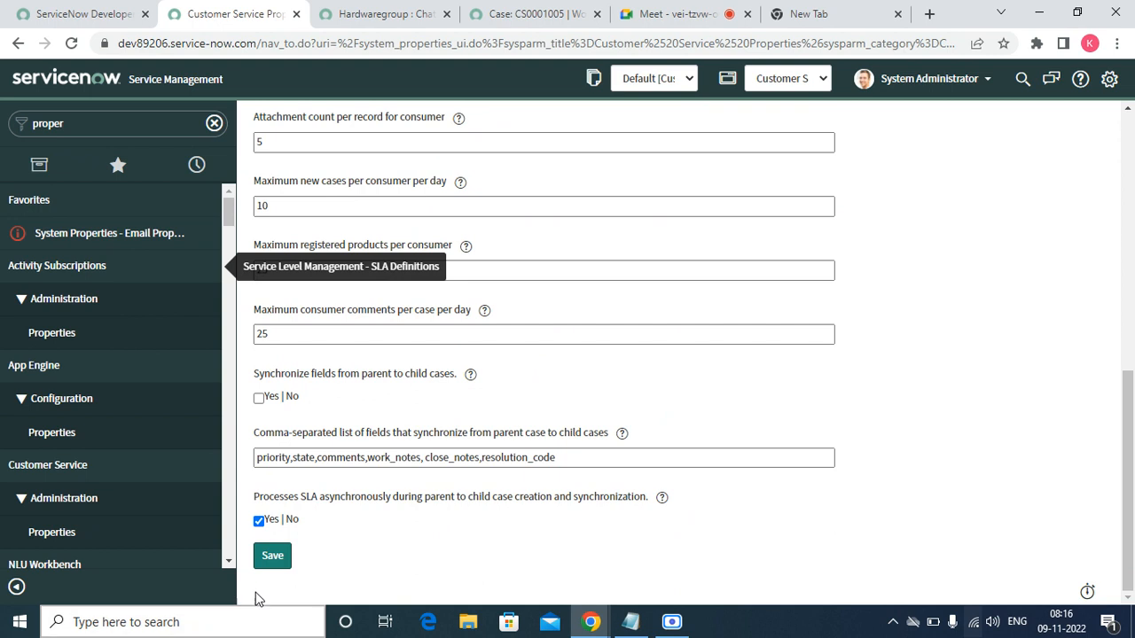
{"action": "left_click", "coordinate": [229, 562]}
{"action": "scroll", "coordinate": [229, 562], "scroll_direction": "down", "scroll_amount": 3}
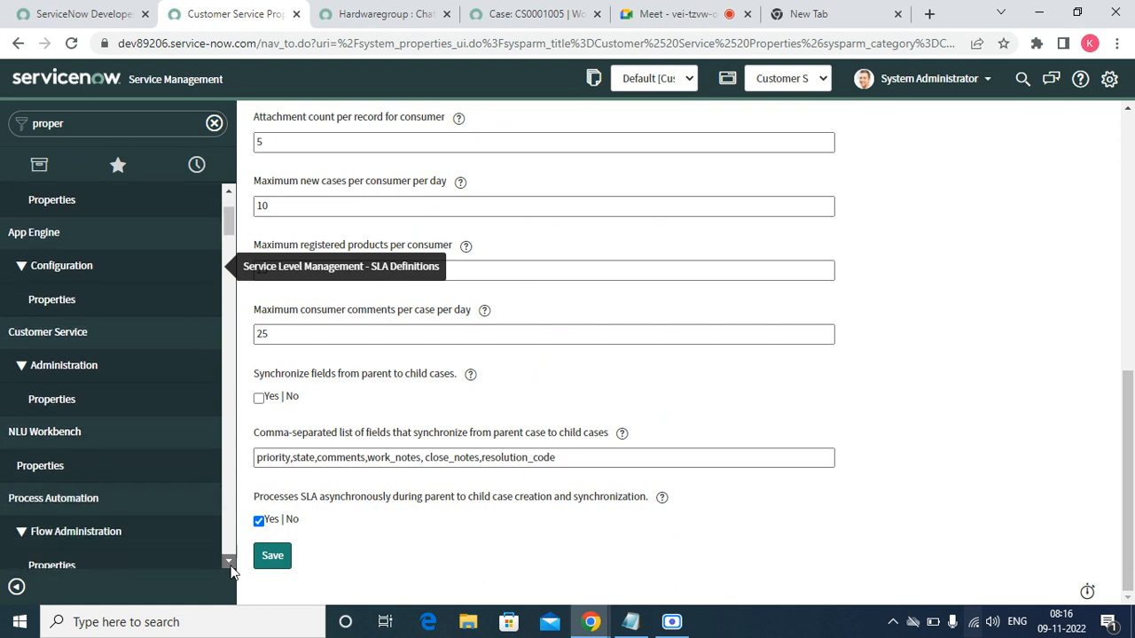
{"action": "scroll", "coordinate": [229, 562], "scroll_direction": "down", "scroll_amount": 1}
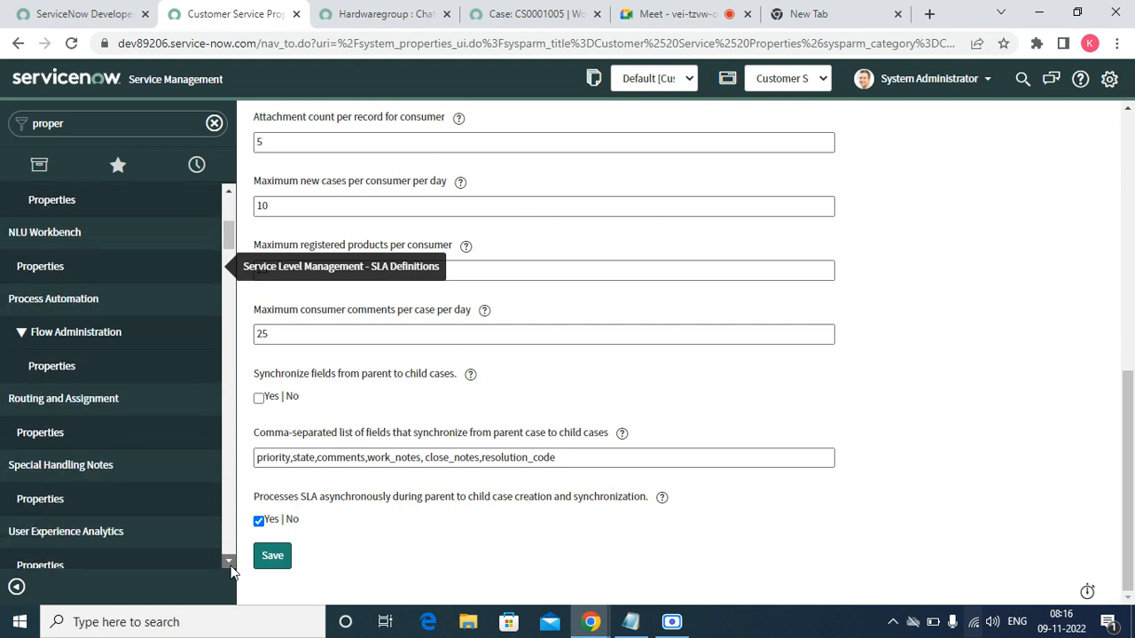
- Open Assignment Workbench properties and reload them editable in the Global application scope
{"action": "left_click", "coordinate": [56, 435]}
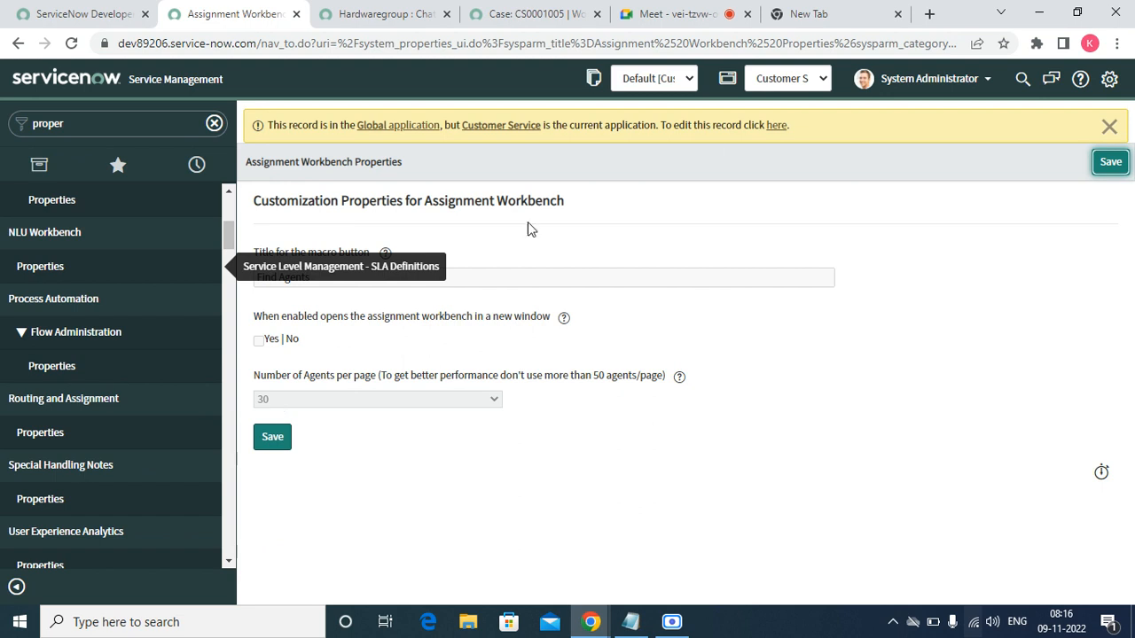
{"action": "left_click", "coordinate": [771, 127]}
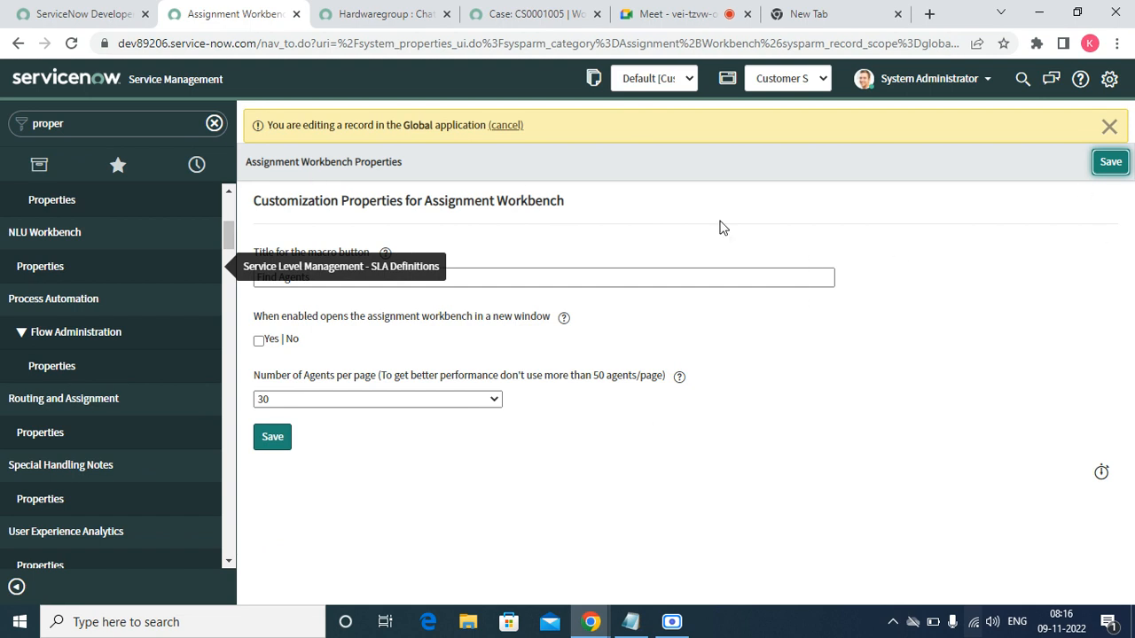
{"action": "left_click", "coordinate": [73, 43]}
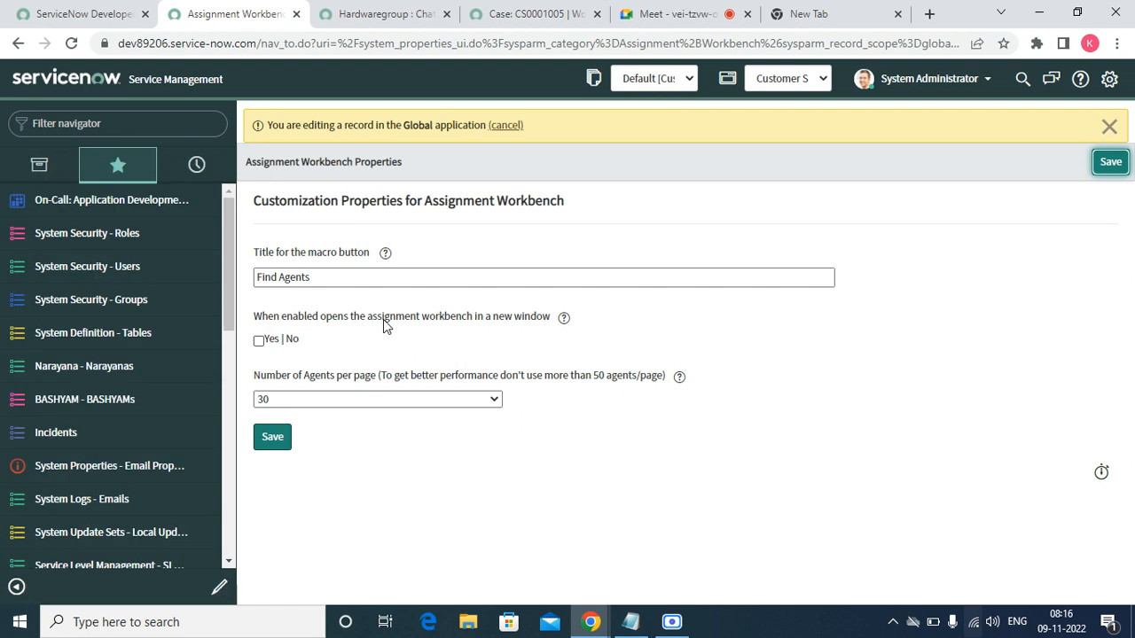
{"action": "left_click", "coordinate": [97, 121]}
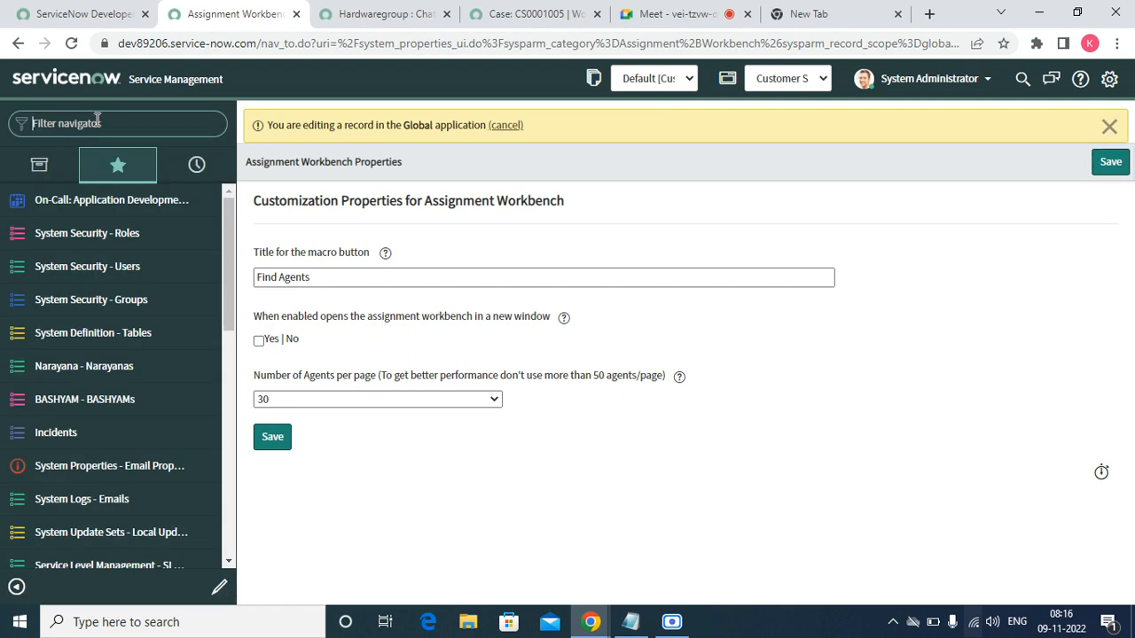
- Filter the navigator by 'proper', browse the Properties modules, and return to the CS0001005 work item
{"action": "type", "text": "proper"}
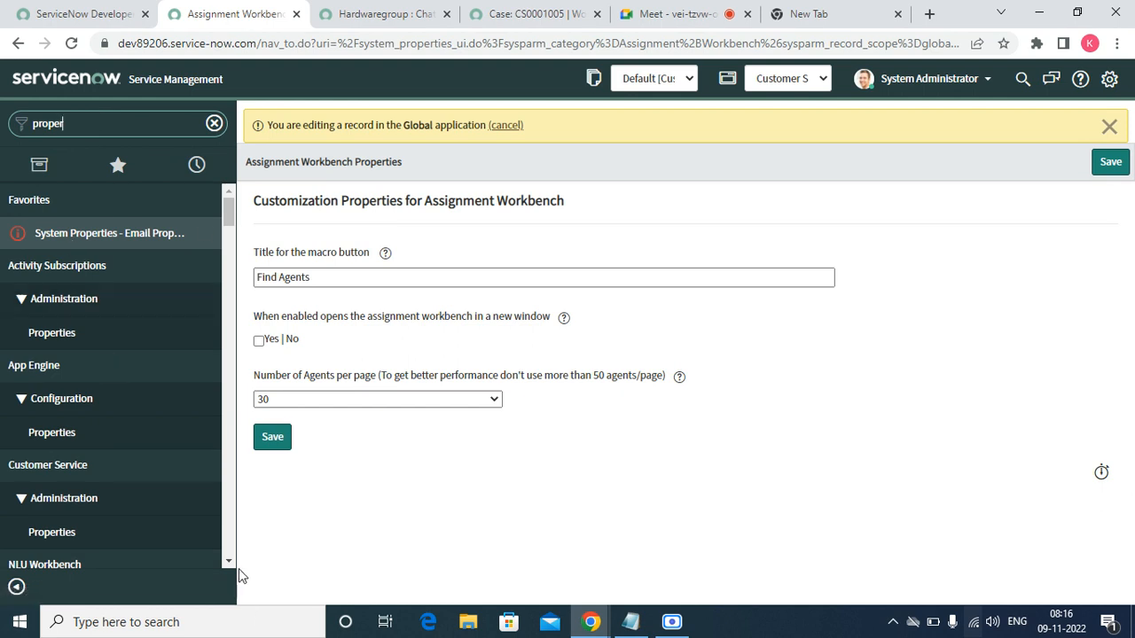
{"action": "scroll", "coordinate": [229, 562], "scroll_direction": "down", "scroll_amount": 4}
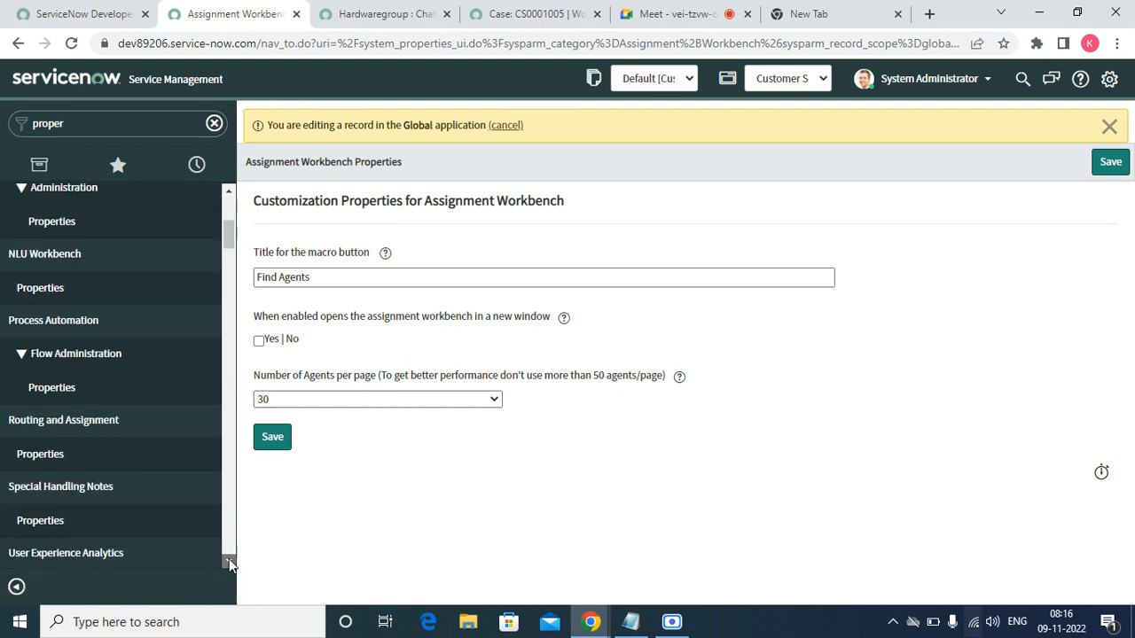
{"action": "scroll", "coordinate": [229, 562], "scroll_direction": "down", "scroll_amount": 4}
{"action": "scroll", "coordinate": [228, 562], "scroll_direction": "down", "scroll_amount": 5}
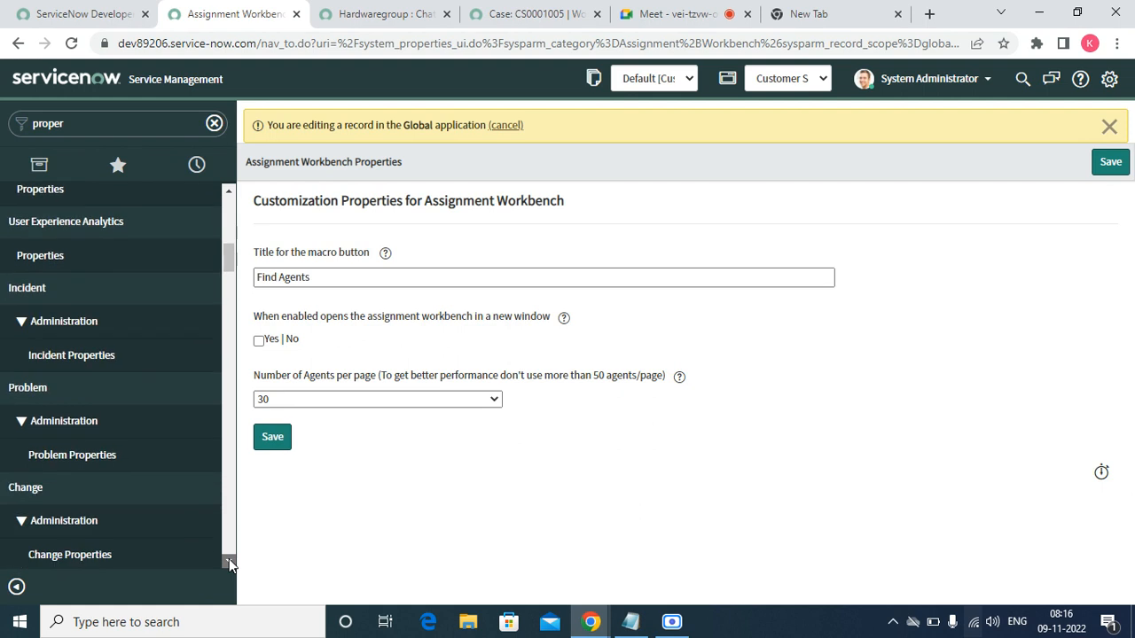
{"action": "scroll", "coordinate": [228, 562], "scroll_direction": "down", "scroll_amount": 5}
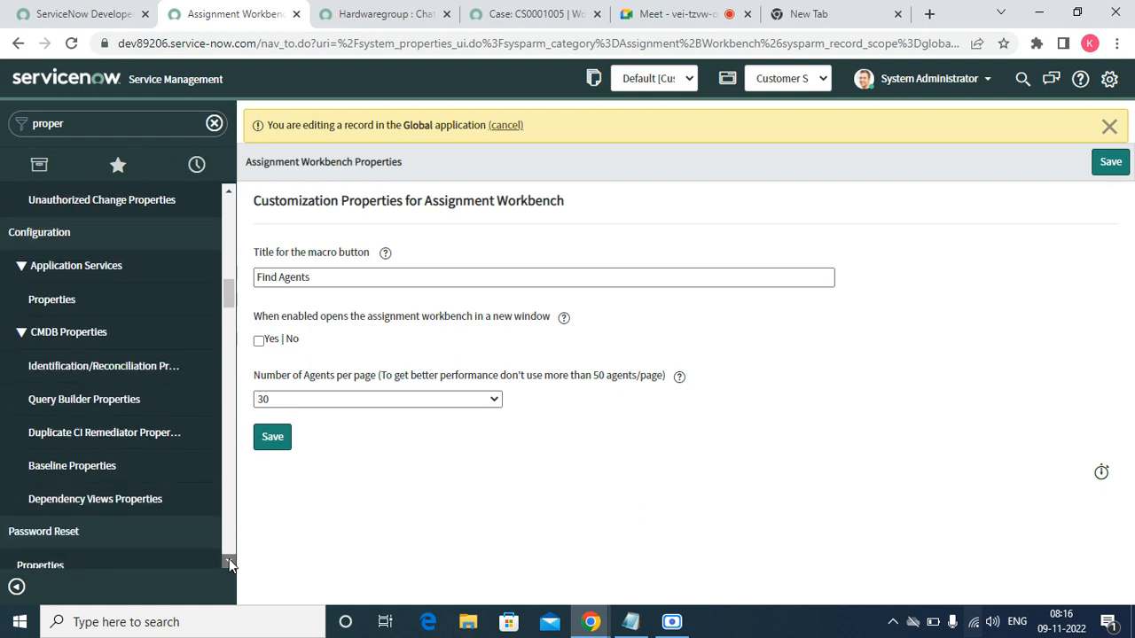
{"action": "scroll", "coordinate": [229, 562], "scroll_direction": "down", "scroll_amount": 5}
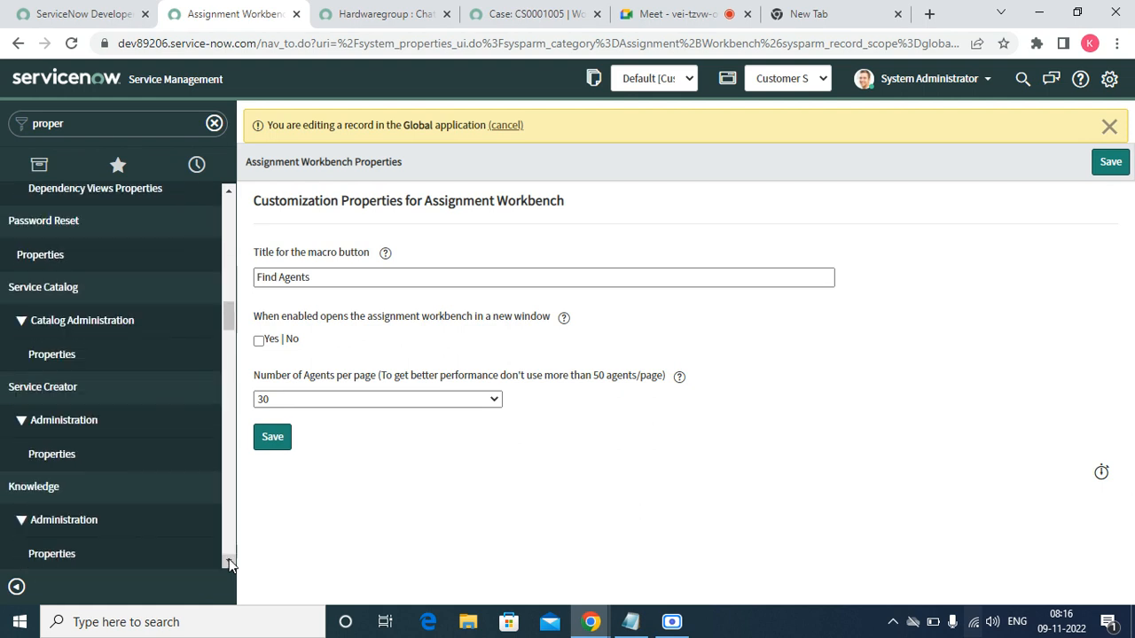
{"action": "scroll", "coordinate": [229, 562], "scroll_direction": "down", "scroll_amount": 5}
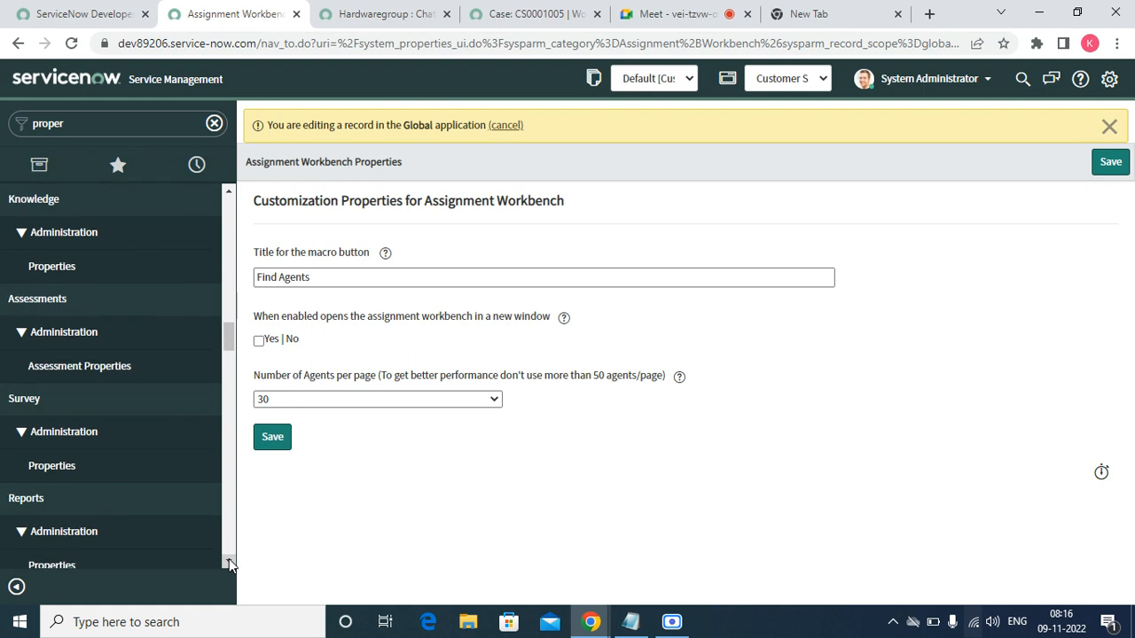
{"action": "scroll", "coordinate": [229, 562], "scroll_direction": "down", "scroll_amount": 6}
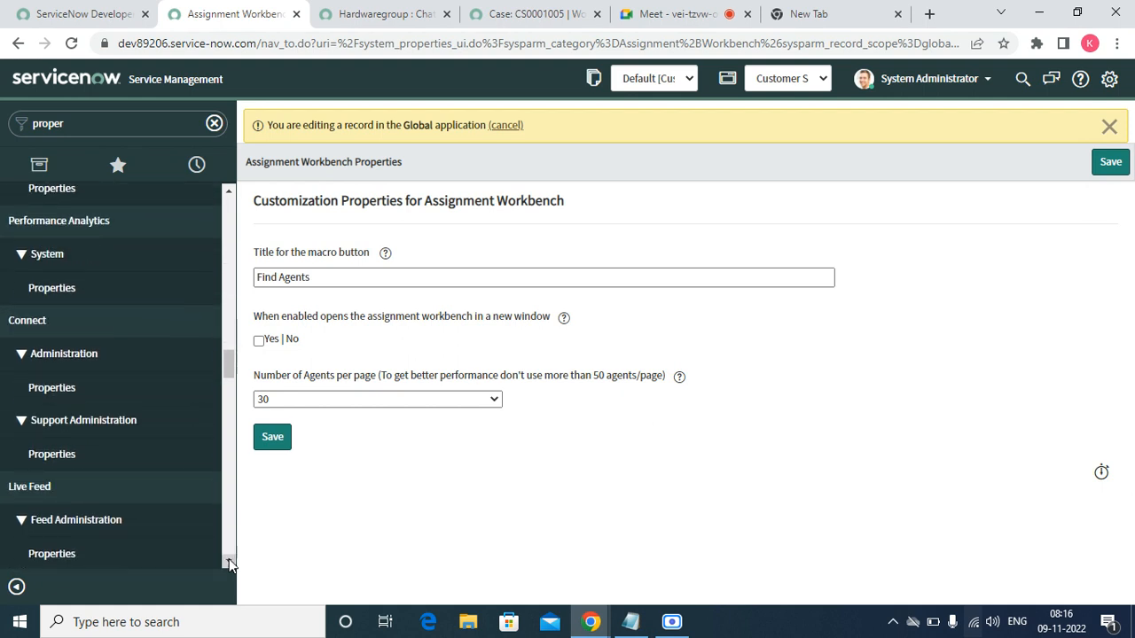
{"action": "scroll", "coordinate": [229, 562], "scroll_direction": "down", "scroll_amount": 5}
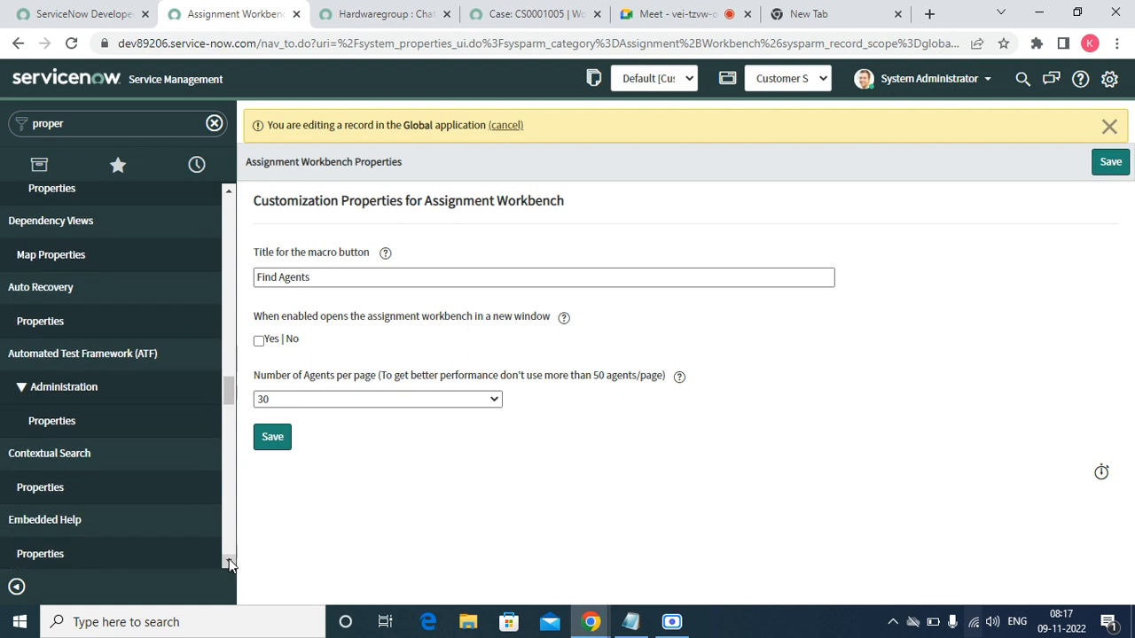
{"action": "scroll", "coordinate": [229, 562], "scroll_direction": "down", "scroll_amount": 3}
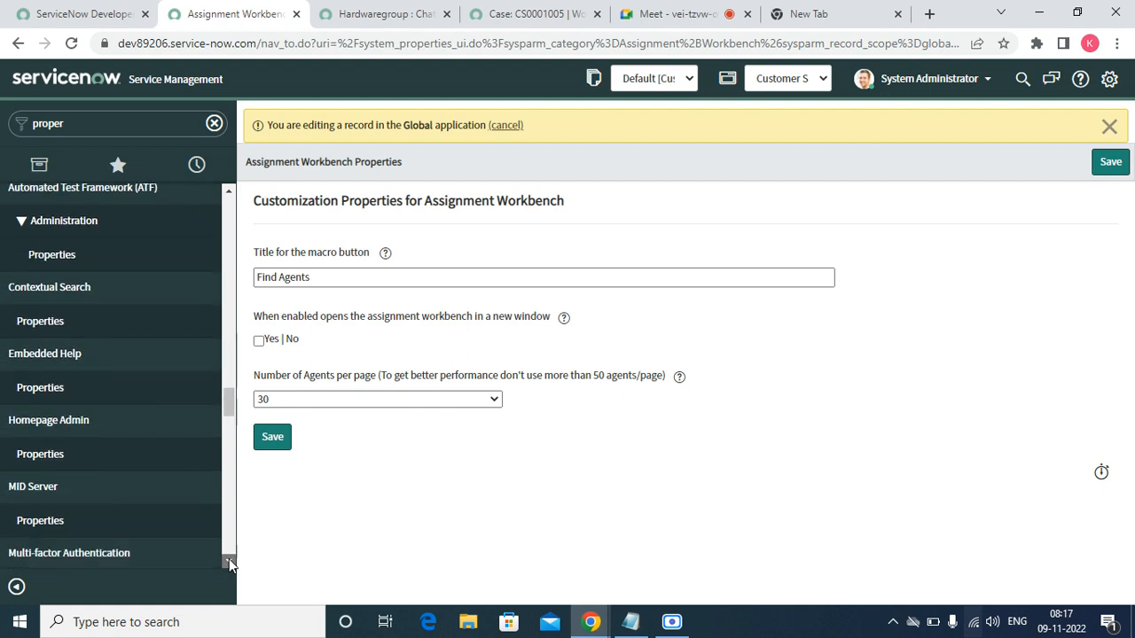
{"action": "scroll", "coordinate": [229, 562], "scroll_direction": "down", "scroll_amount": 3}
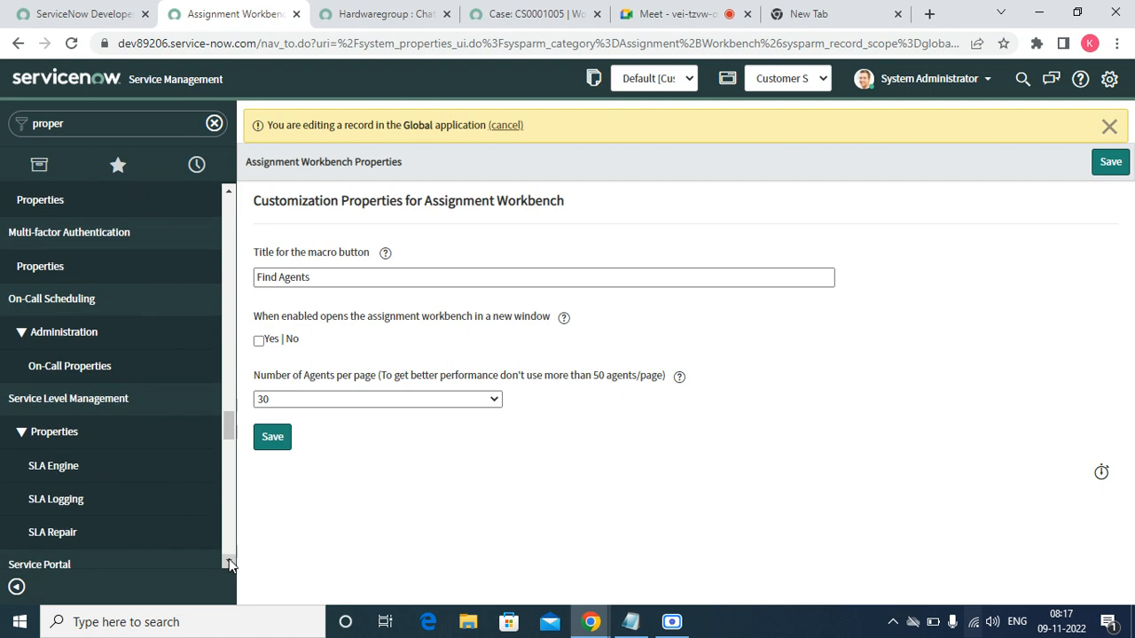
{"action": "scroll", "coordinate": [228, 562], "scroll_direction": "down", "scroll_amount": 3}
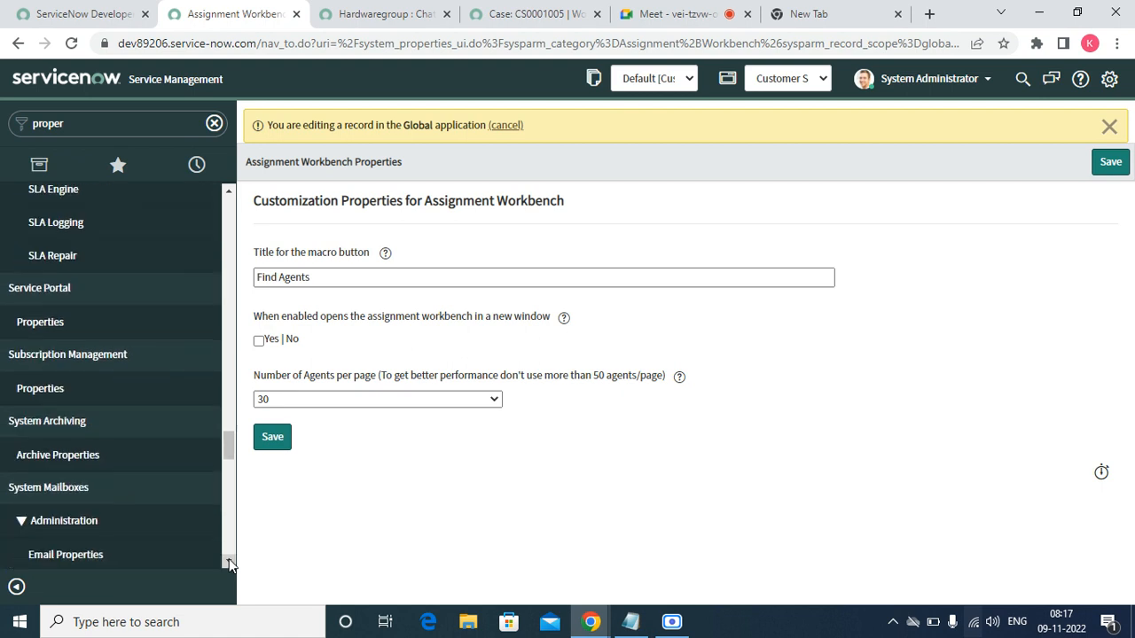
{"action": "scroll", "coordinate": [228, 564], "scroll_direction": "down", "scroll_amount": 3}
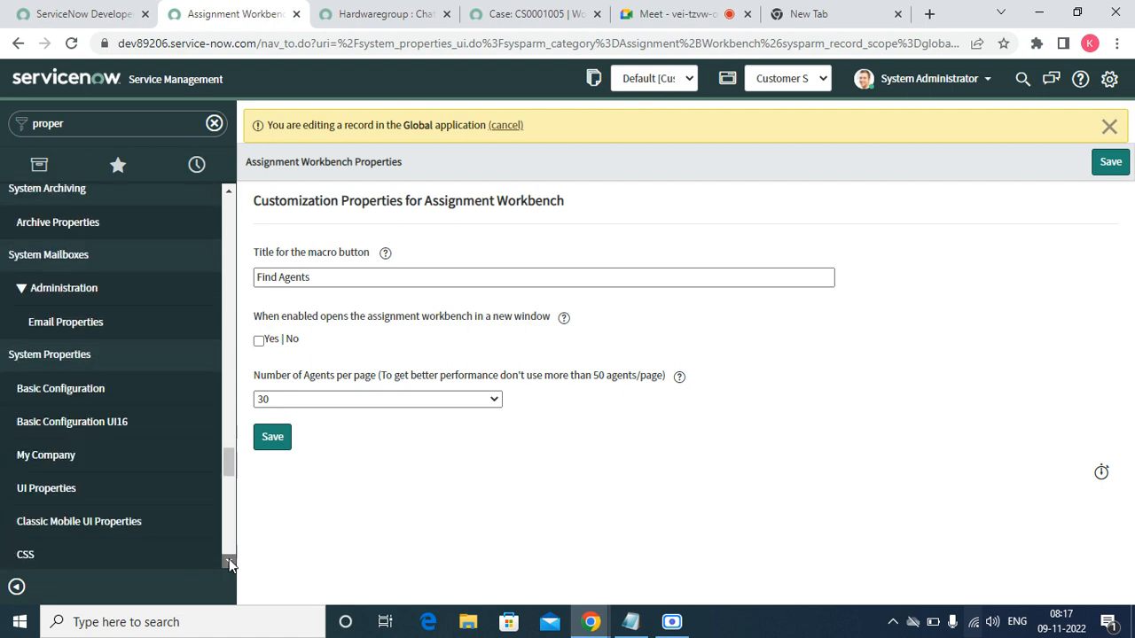
{"action": "scroll", "coordinate": [228, 563], "scroll_direction": "down", "scroll_amount": 2}
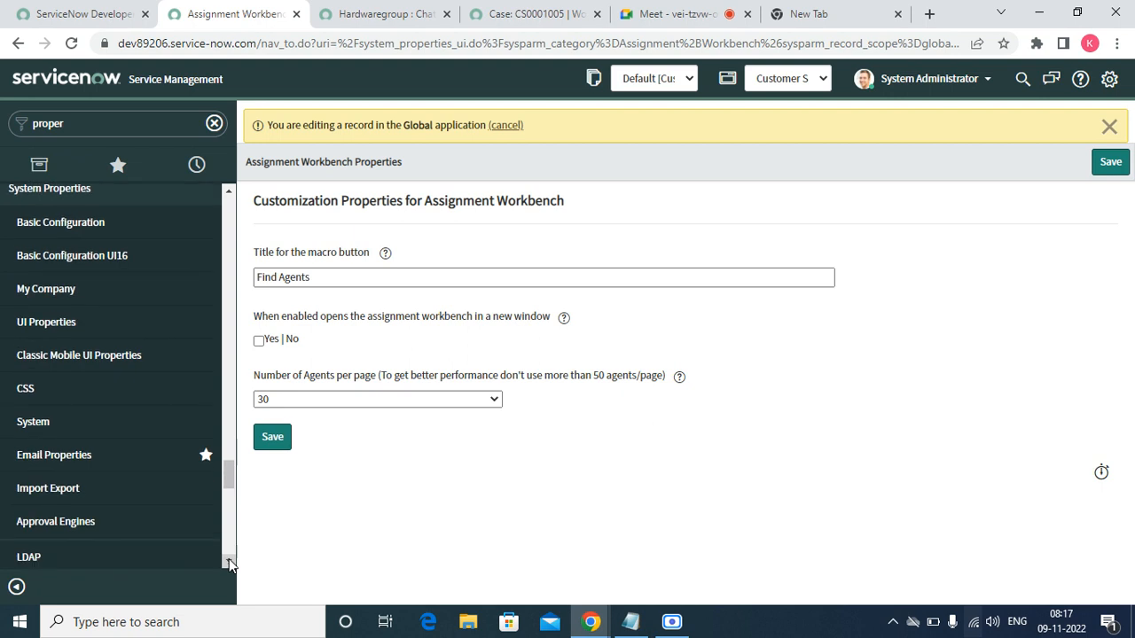
{"action": "scroll", "coordinate": [228, 564], "scroll_direction": "down", "scroll_amount": 4}
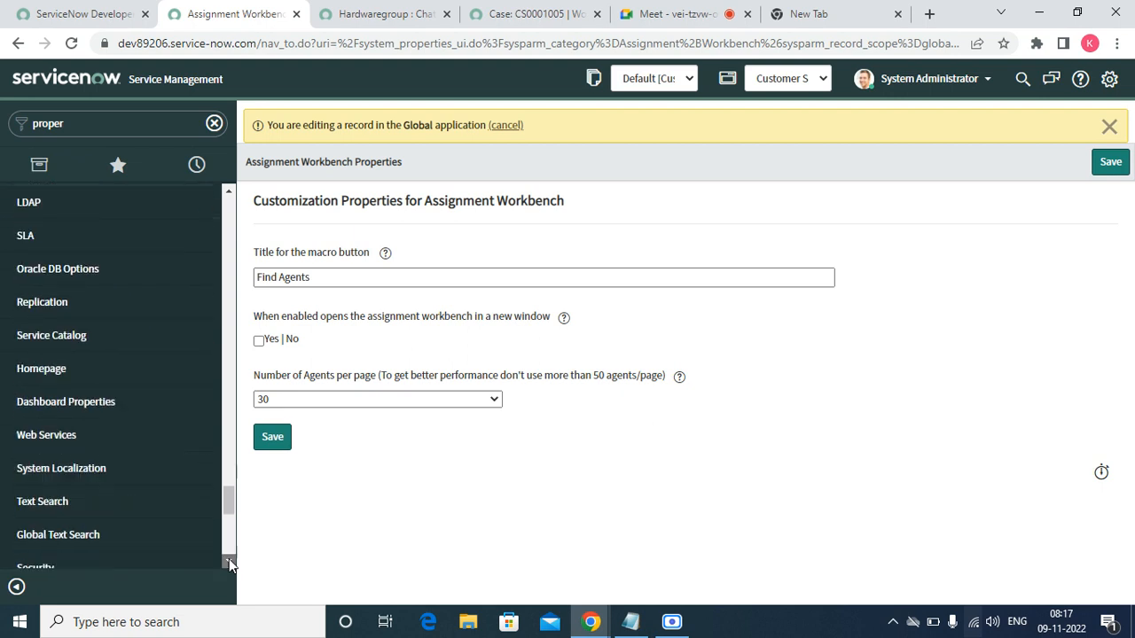
{"action": "scroll", "coordinate": [229, 563], "scroll_direction": "down", "scroll_amount": 4}
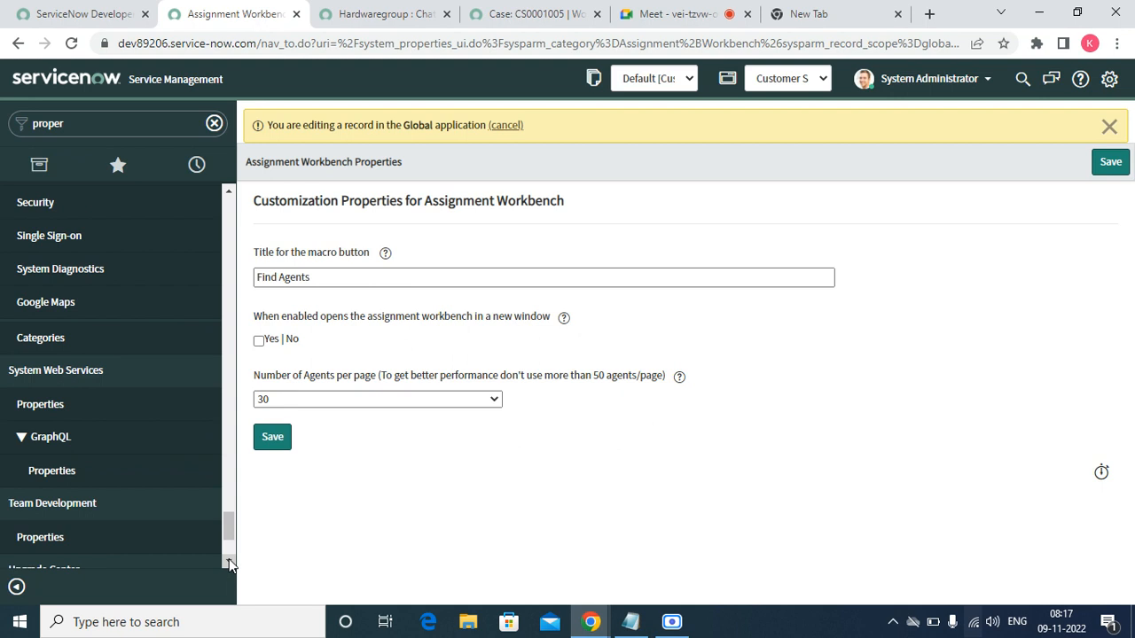
{"action": "scroll", "coordinate": [229, 564], "scroll_direction": "down", "scroll_amount": 2}
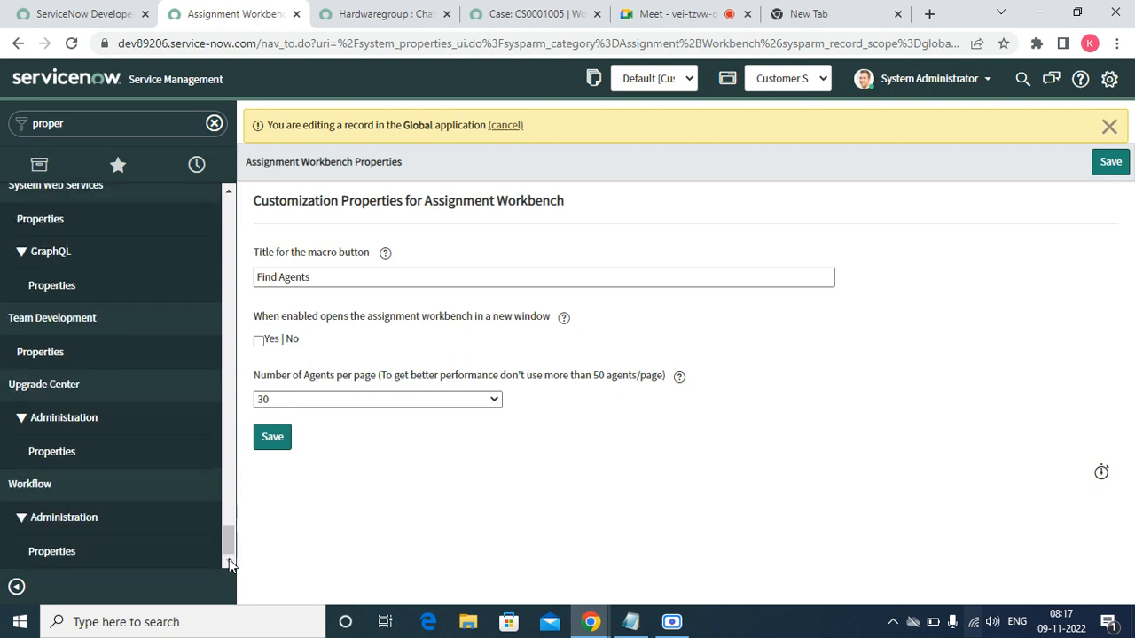
{"action": "left_click", "coordinate": [534, 11]}
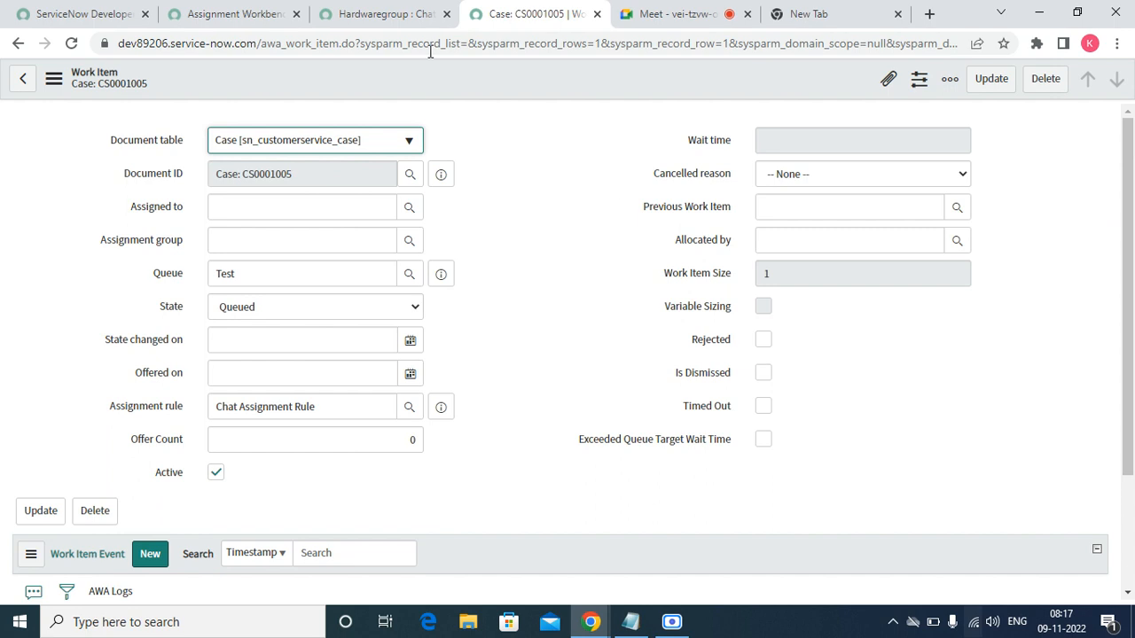
- Open case CS0001005 from the work item, confirm Hardwaregroup with Assigned to empty, and return to Meet
{"action": "left_click", "coordinate": [441, 174]}
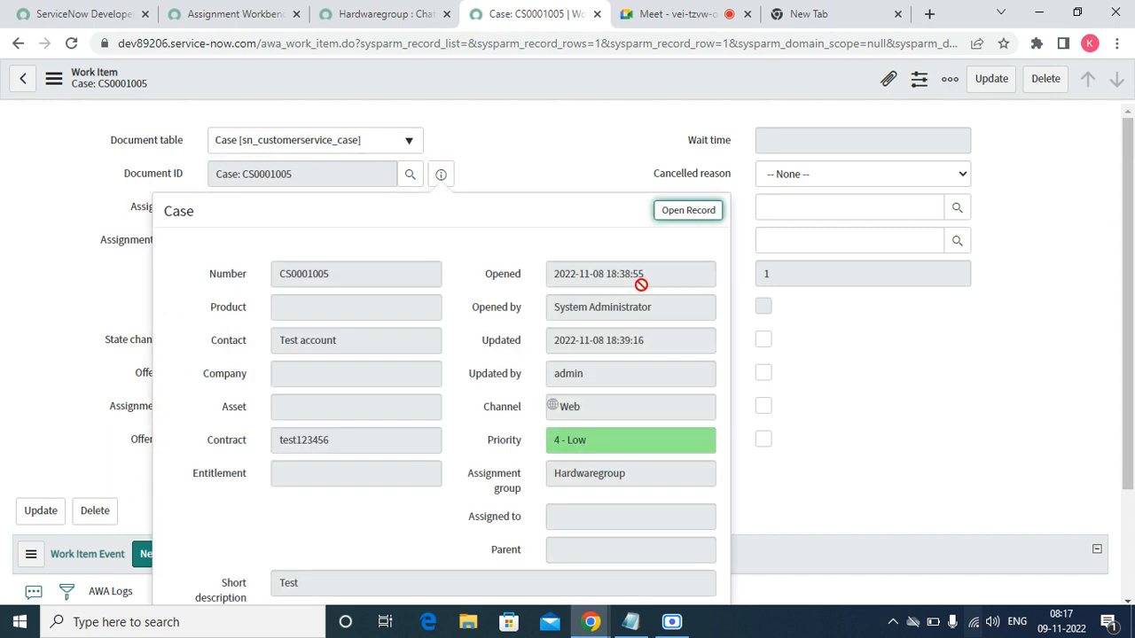
{"action": "left_click", "coordinate": [686, 215]}
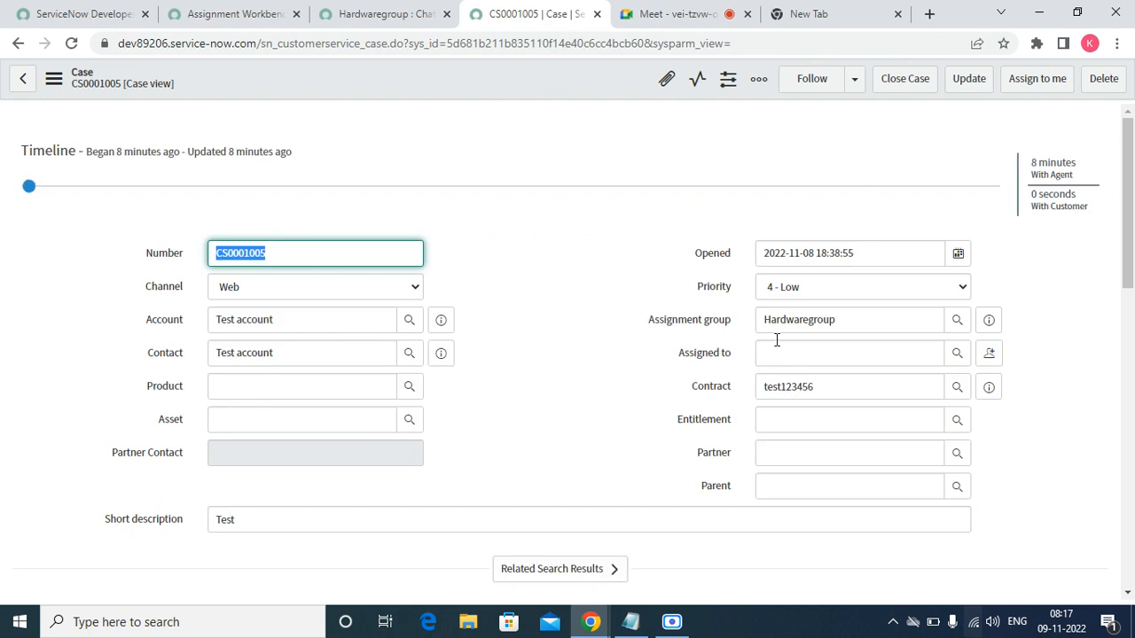
{"action": "left_click", "coordinate": [771, 352]}
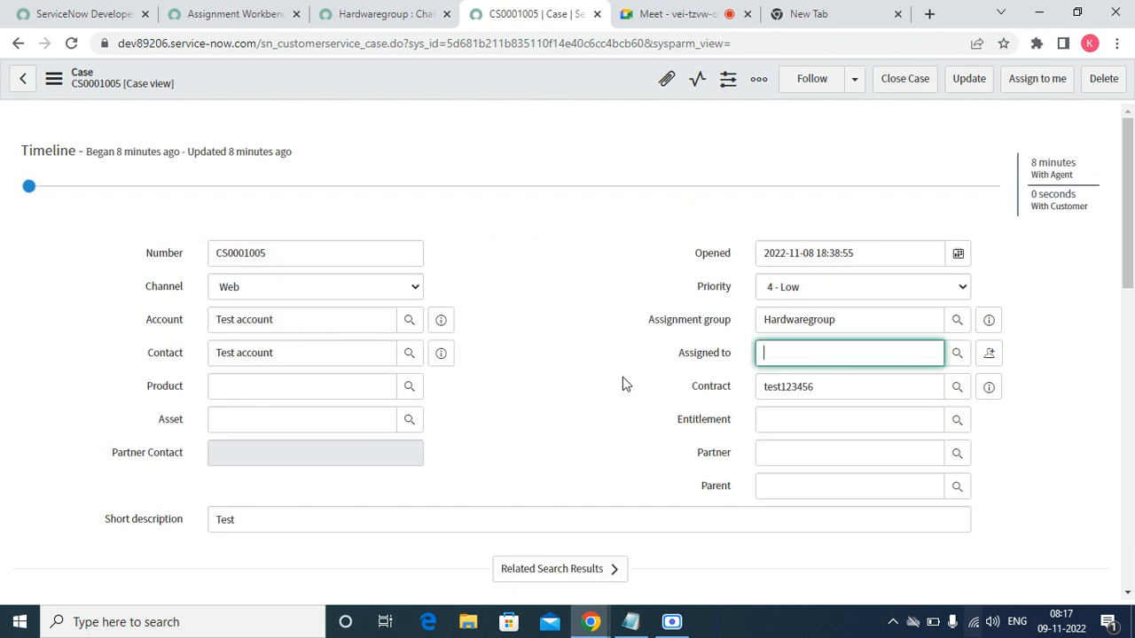
{"action": "left_click", "coordinate": [577, 626]}
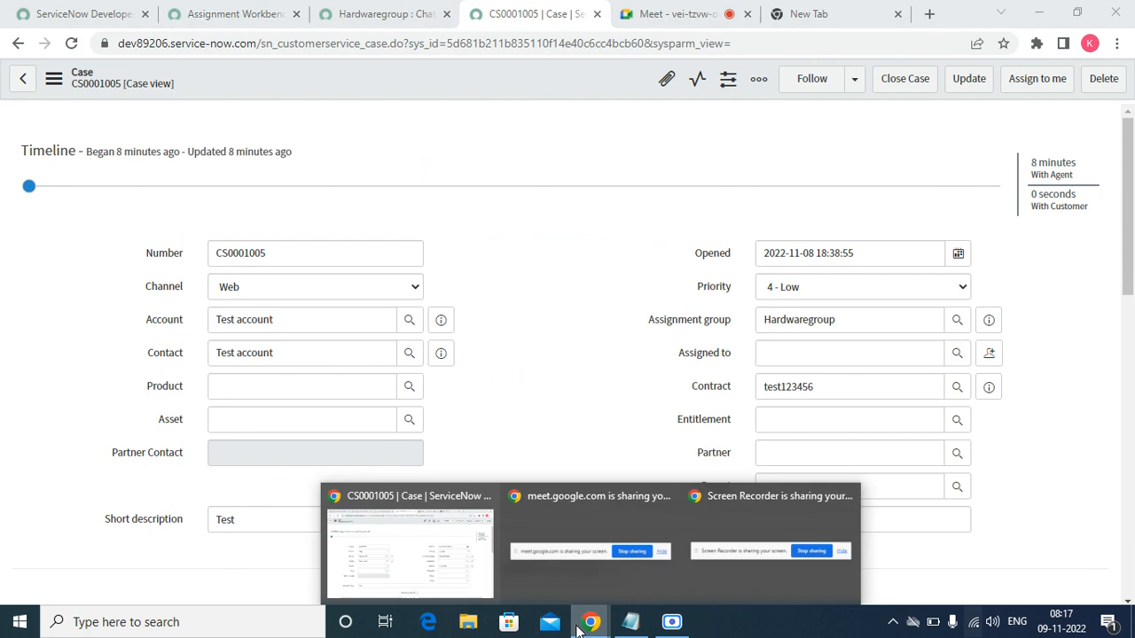
{"action": "left_click", "coordinate": [739, 11]}
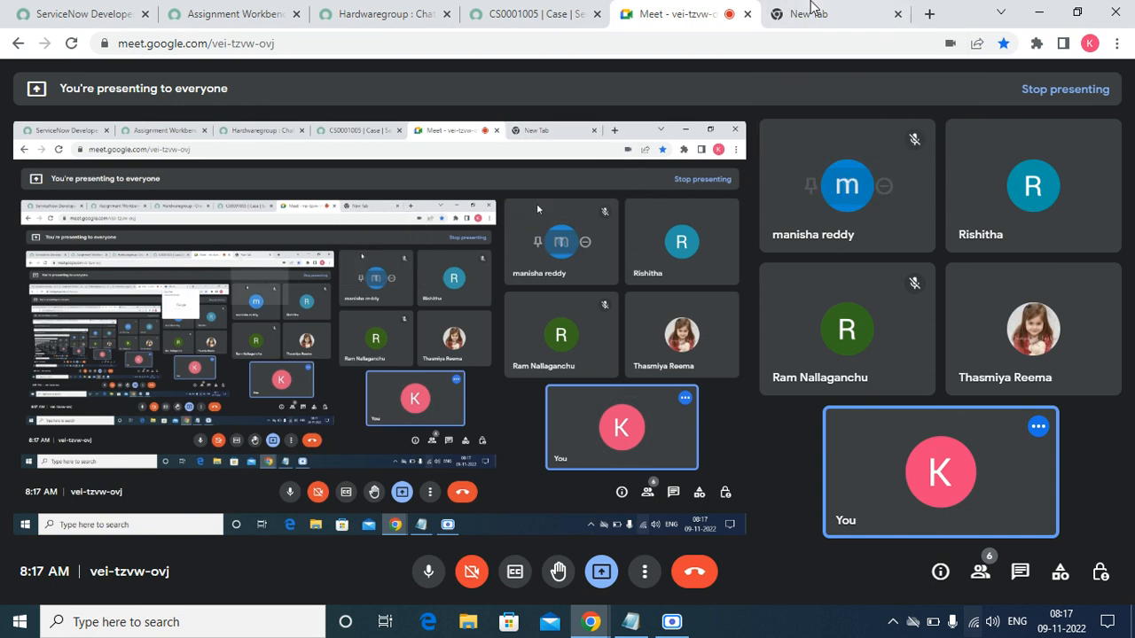
- Close the empty New Tab in the Meet window and bring the Scre.io recorder forward
{"action": "left_click", "coordinate": [810, 9]}
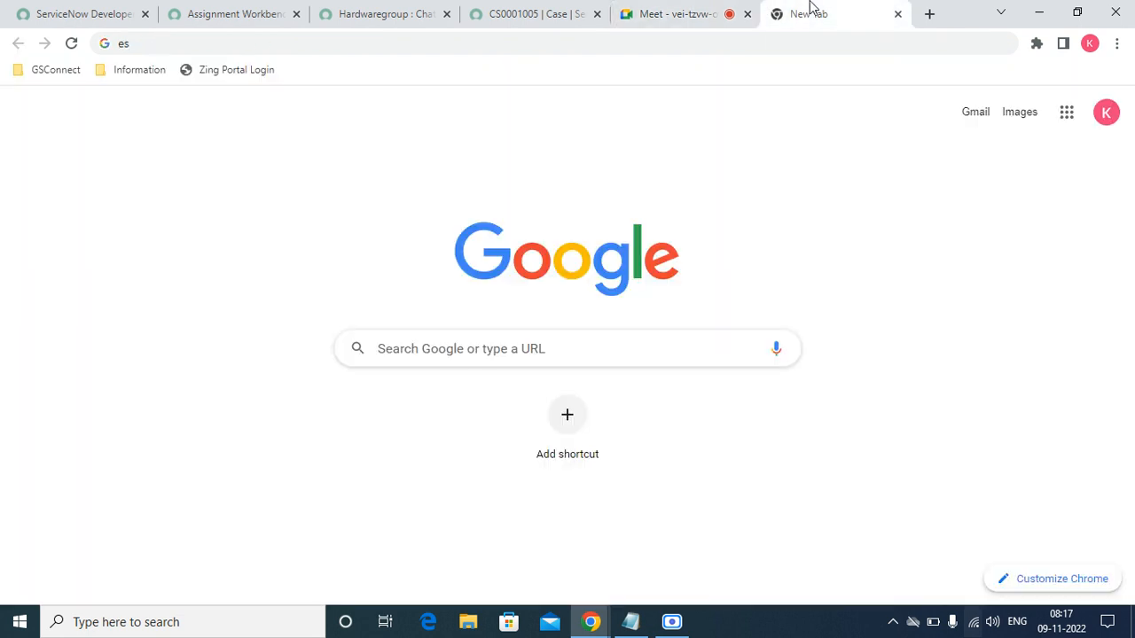
{"action": "left_click", "coordinate": [897, 15]}
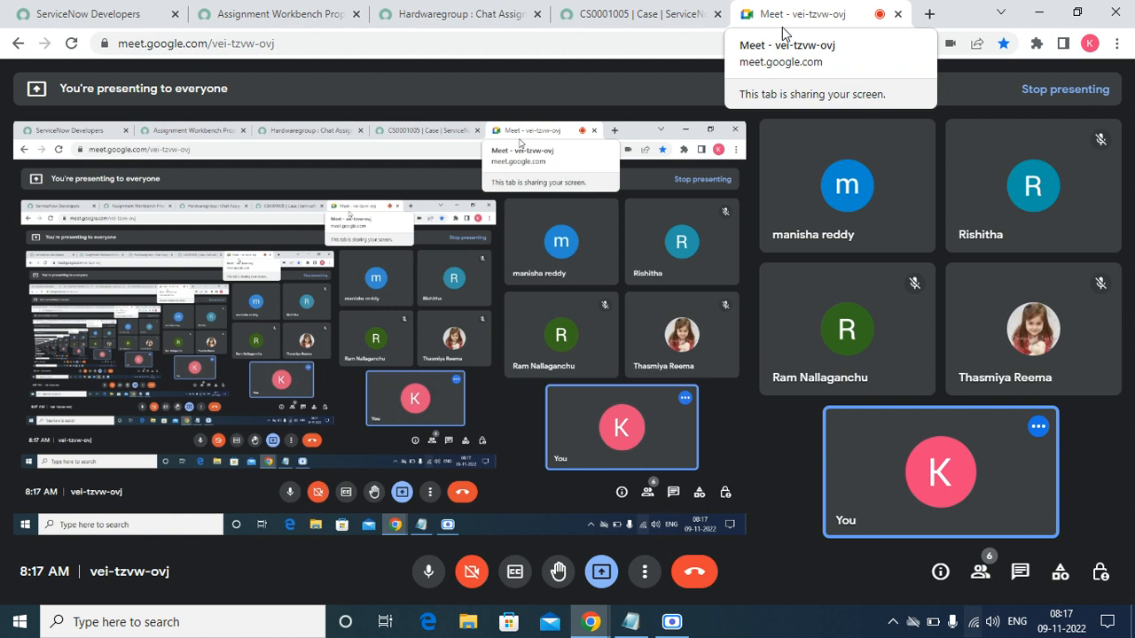
{"action": "left_click", "coordinate": [672, 622]}
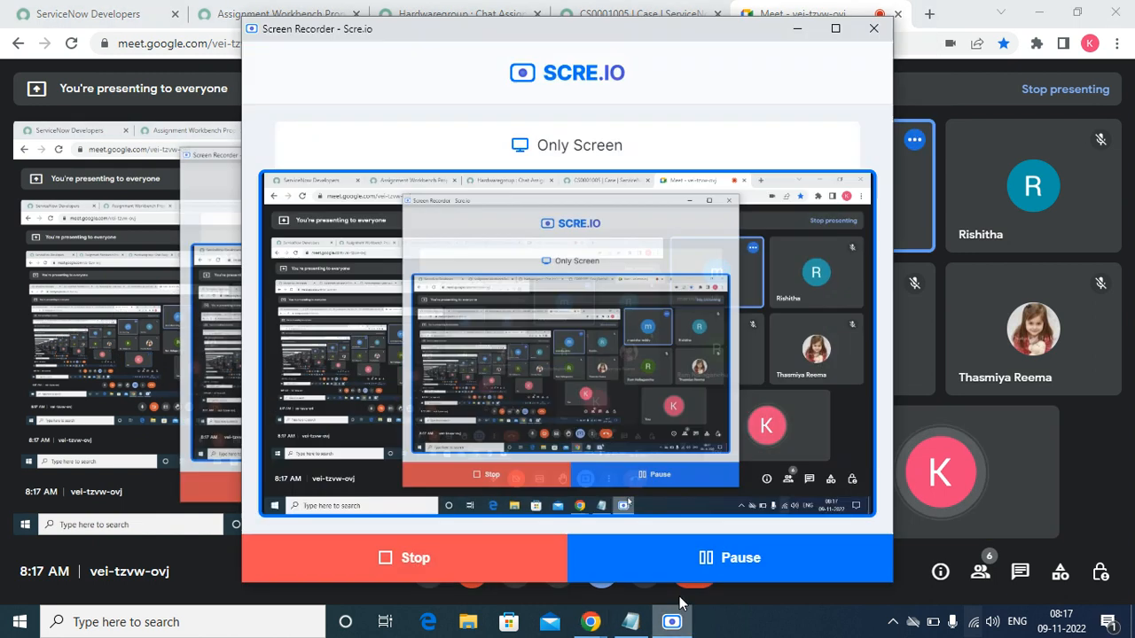